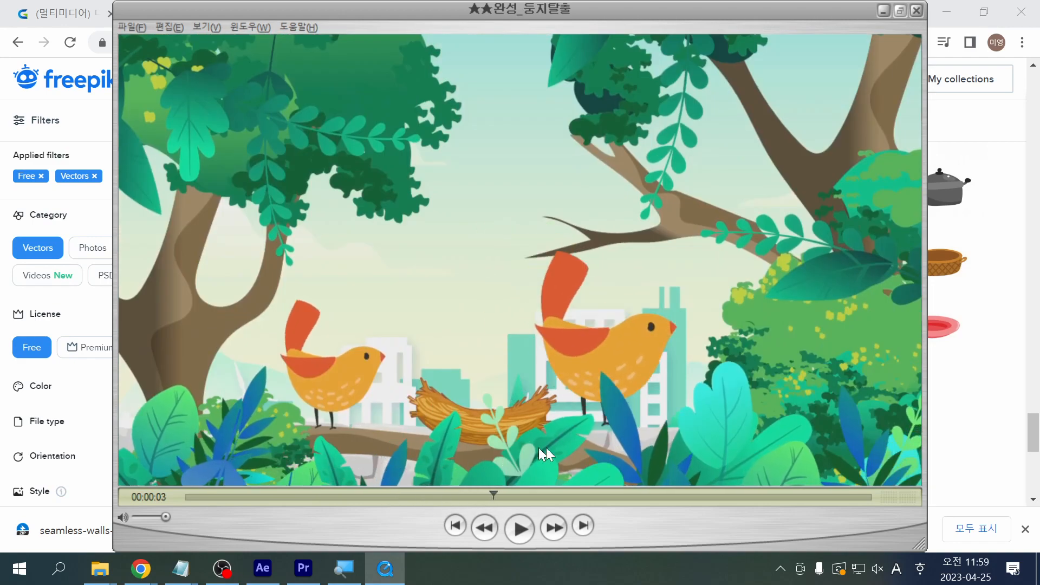
Step: Rewind the finished nest-escape reference video to the stone wall scene at 00:00:00, then return to the browser
drag(493, 497, 226, 496)
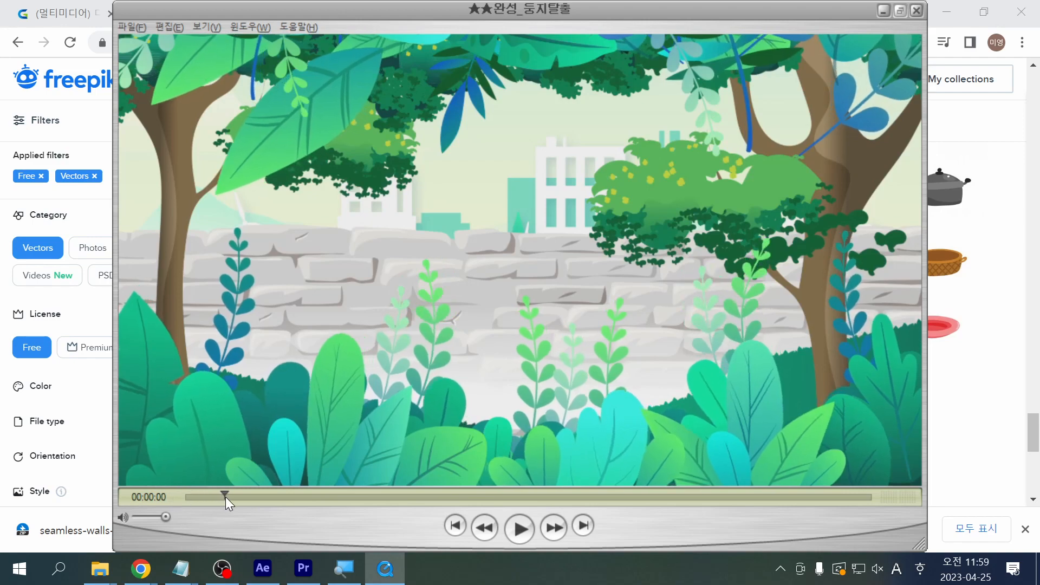
click(884, 11)
Step: Look over the end of the second page of 담벼락 vector results and open page 3
scroll(704, 381, up, 4)
scroll(703, 382, down, 8)
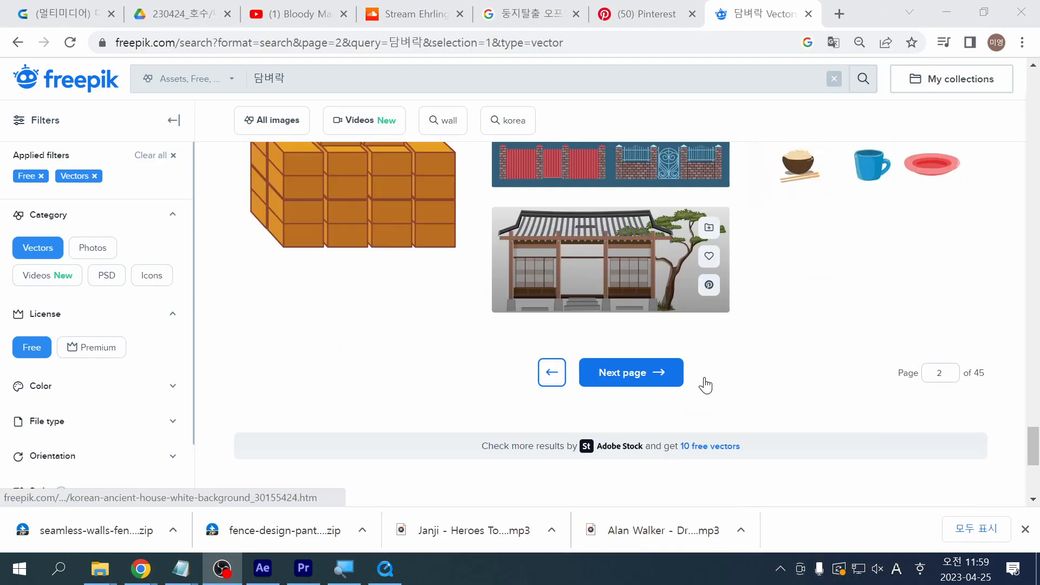
scroll(703, 383, up, 4)
scroll(687, 363, down, 4)
scroll(653, 216, down, 3)
scroll(653, 216, up, 2)
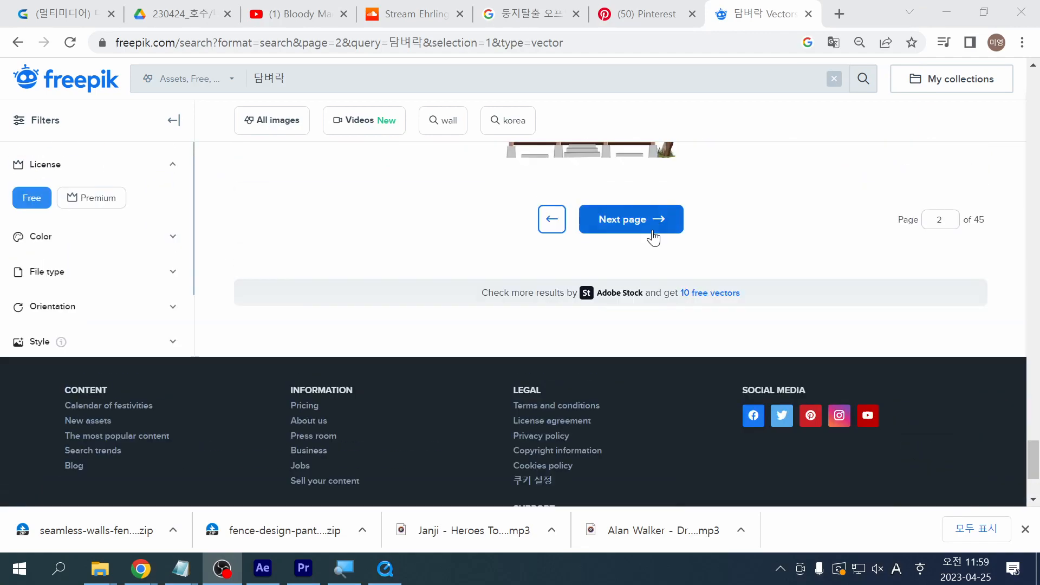
click(652, 231)
Step: Find the hand drawn Korean house illustration on page 3 of the 담벼락 results and download it for free
scroll(650, 320, down, 10)
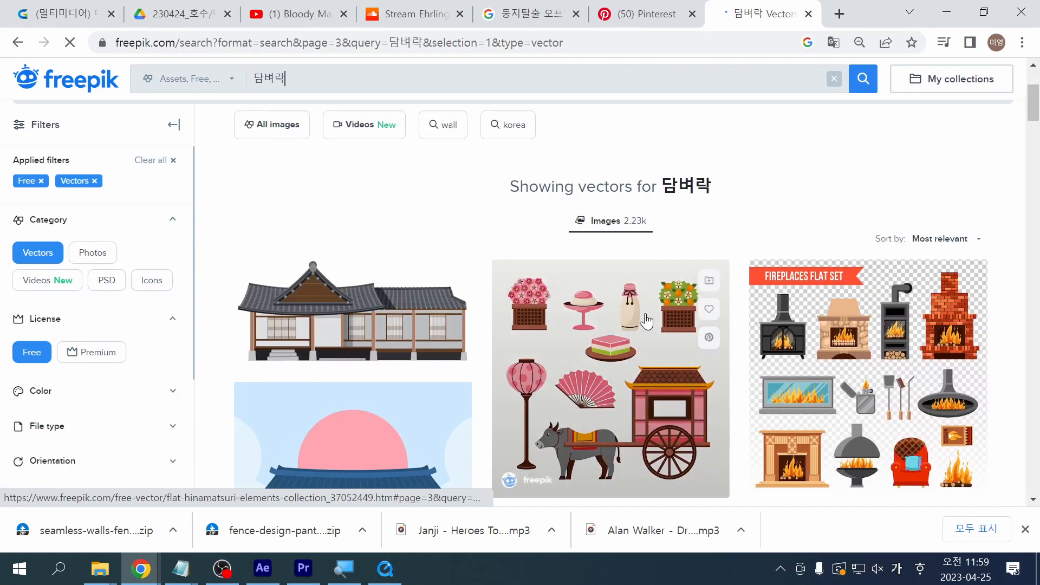
scroll(645, 313, up, 10)
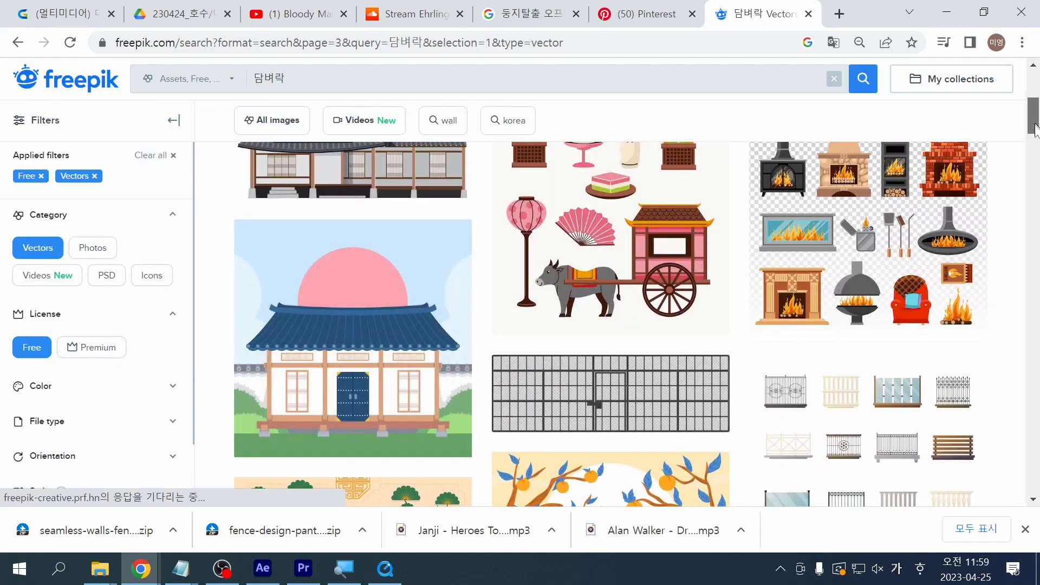
mouse_move(1034, 130)
mouse_down()
mouse_move(1037, 206)
mouse_move(1033, 148)
mouse_up()
scroll(429, 290, up, 2)
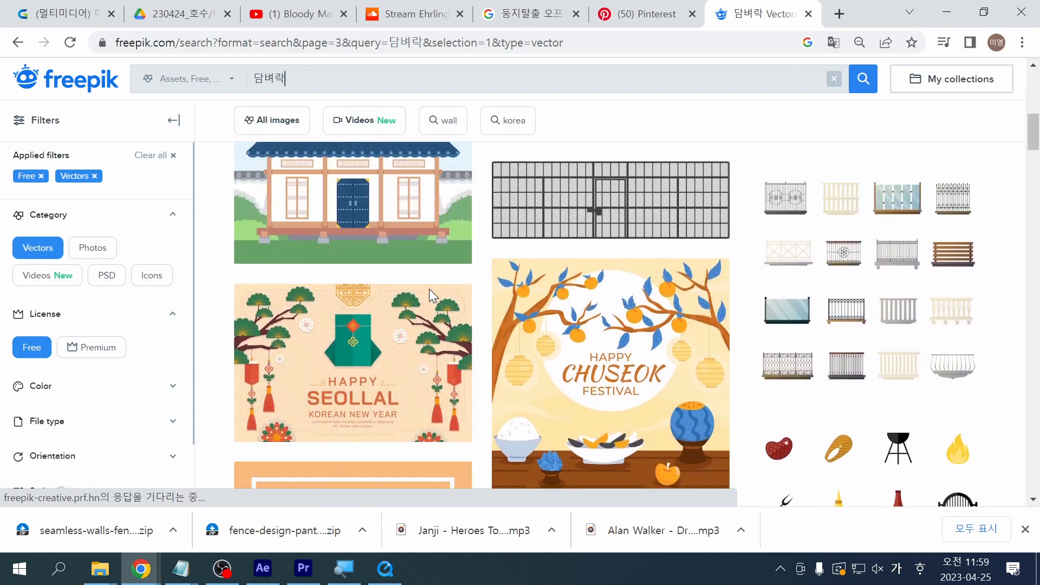
scroll(430, 296, up, 2)
click(423, 295)
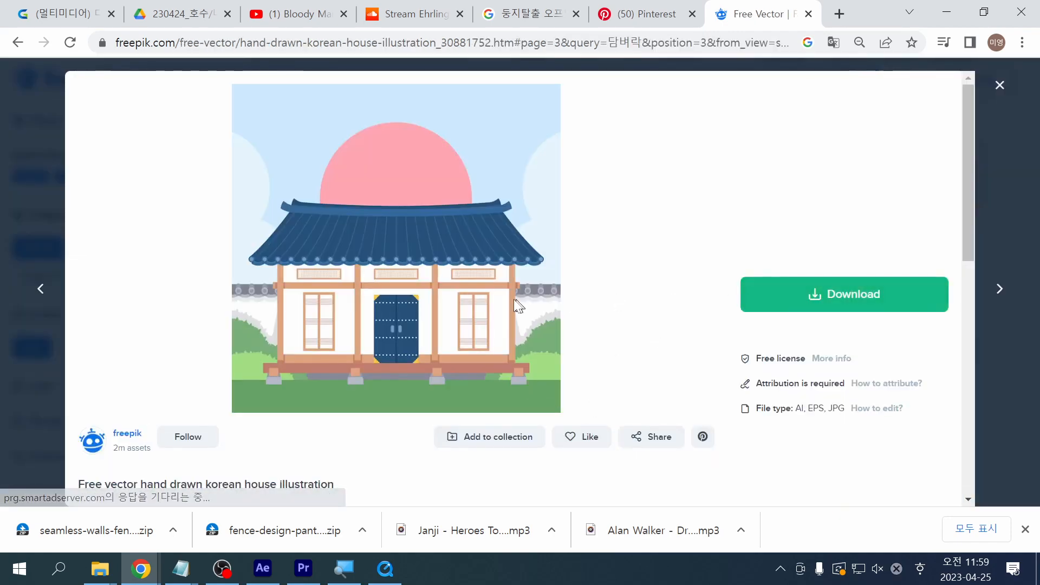
click(816, 295)
click(855, 475)
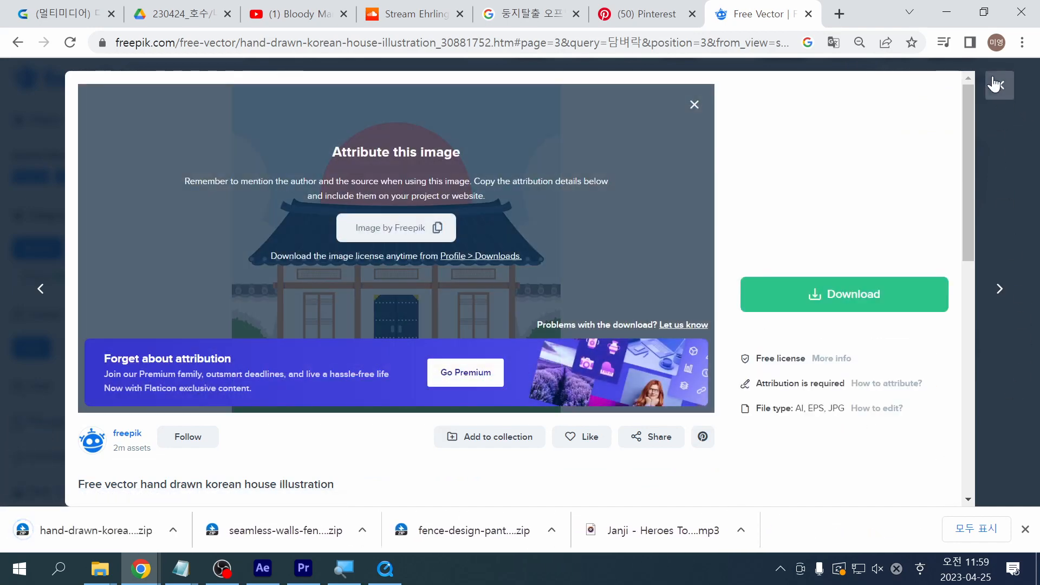
click(999, 85)
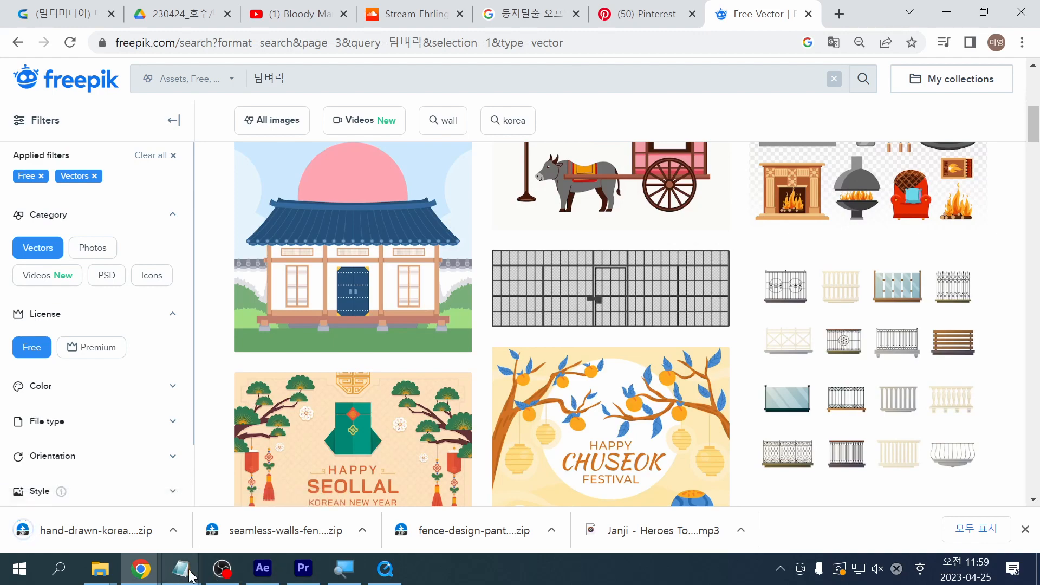
Step: Review the reference video's bird and tree scenes at 00:00:02 and 00:00:01 to see which plants are needed
click(385, 569)
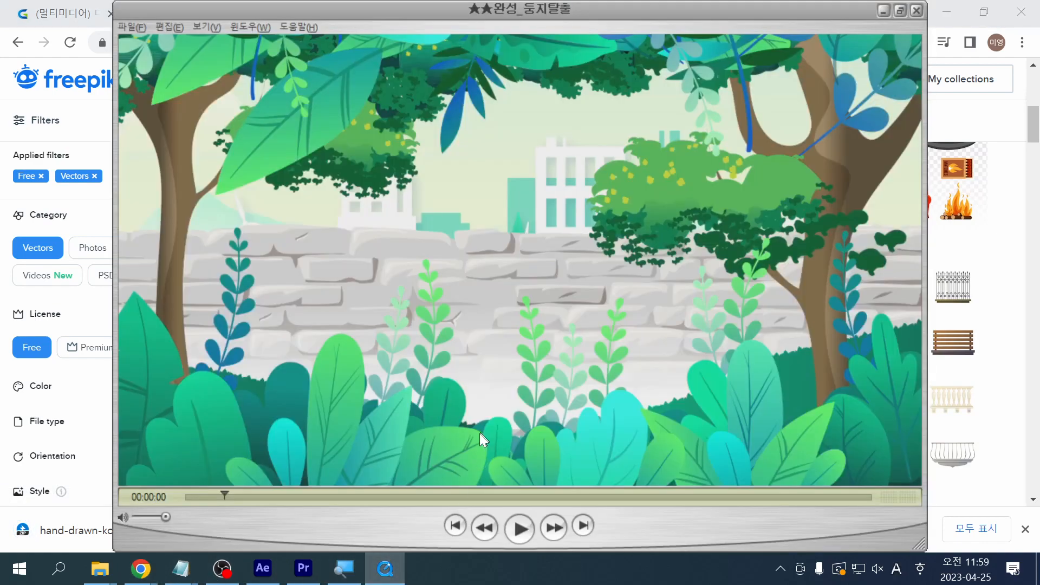
drag(485, 501, 404, 512)
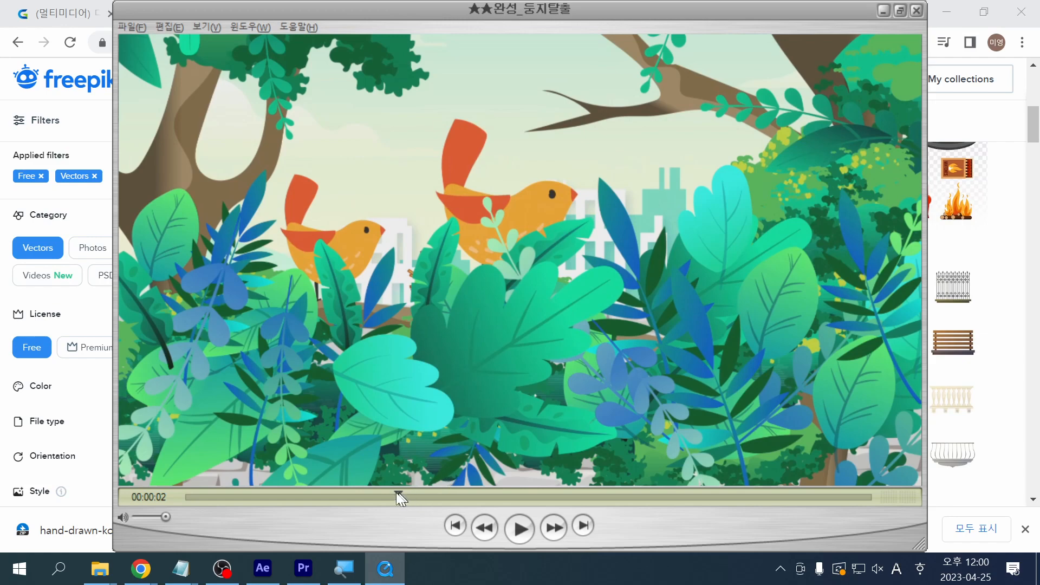
drag(399, 496, 321, 490)
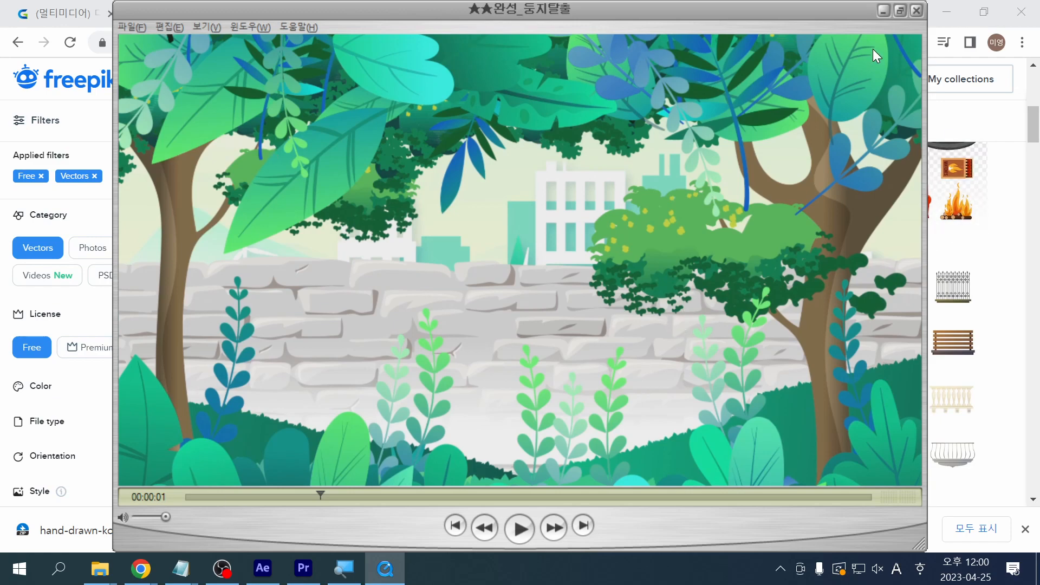
click(883, 10)
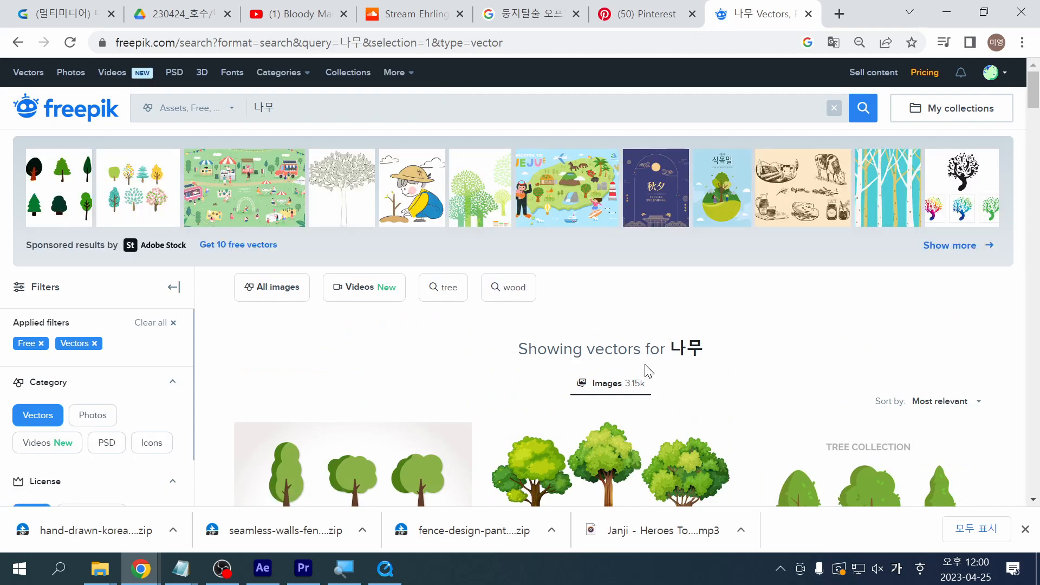
Step: Download the free "set of different tree design" vector from the 나무 results and close its preview
scroll(644, 371, down, 4)
click(648, 274)
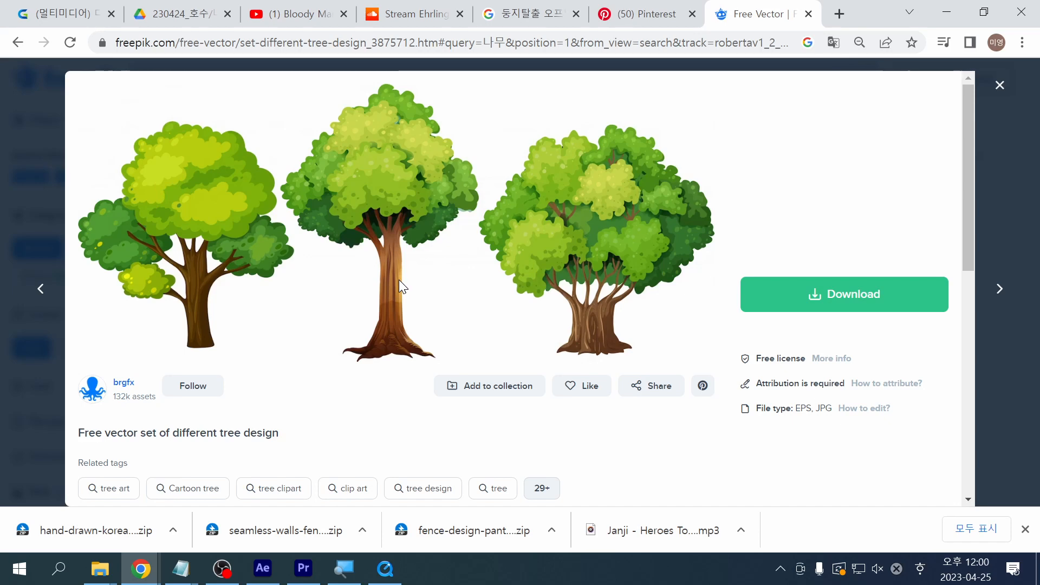
click(862, 302)
click(866, 476)
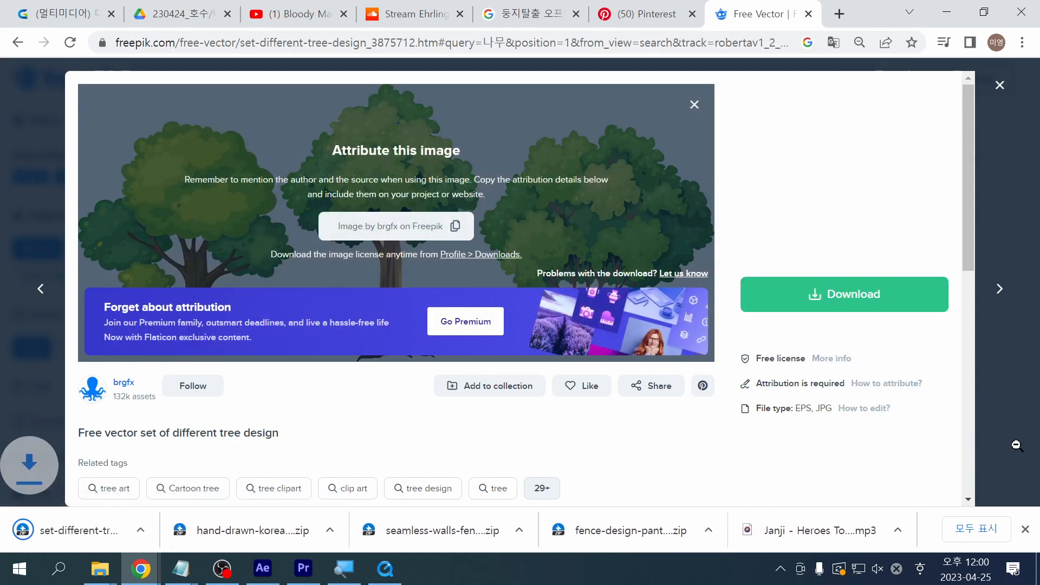
click(1018, 450)
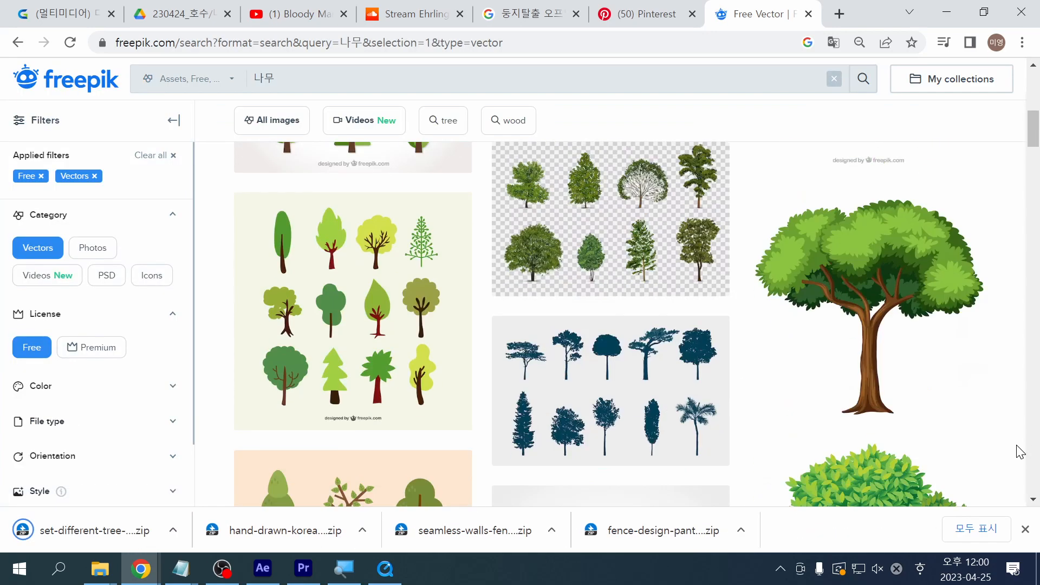
Step: Preview the realistic tree transparent set and compare its style with the trees in the reference video
scroll(1018, 450, up, 2)
click(642, 337)
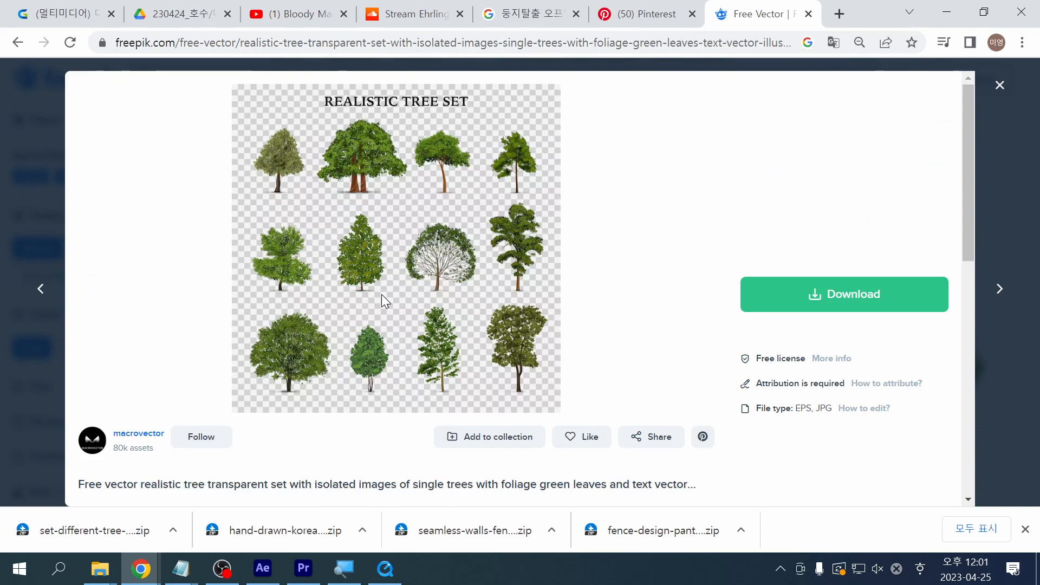
click(379, 571)
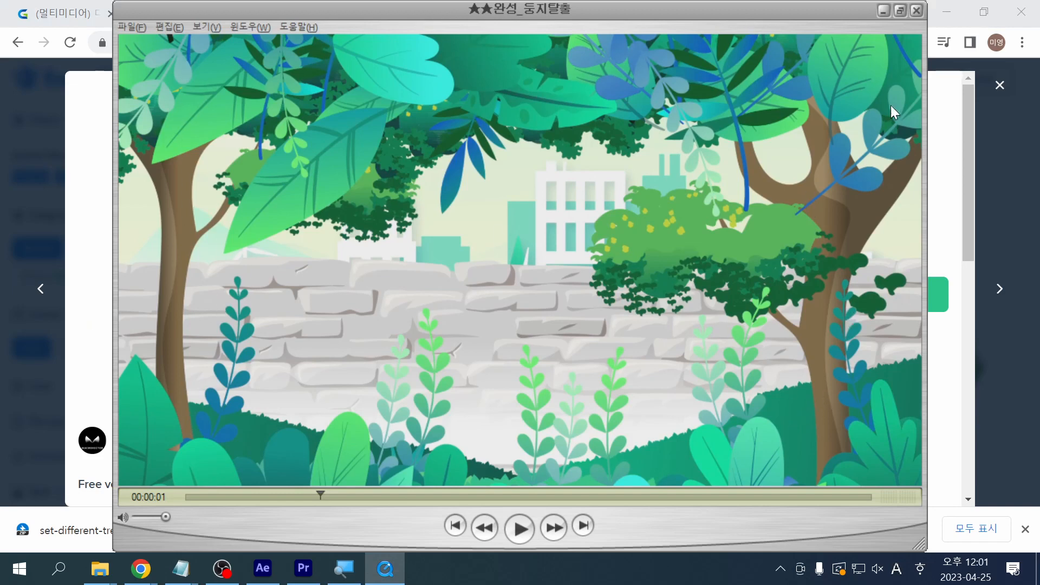
click(882, 10)
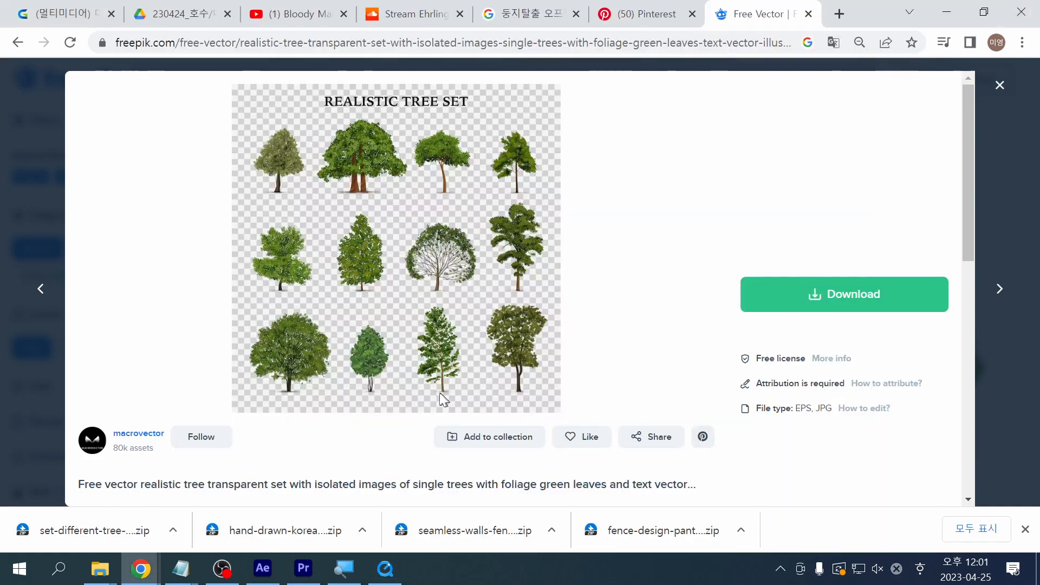
click(1036, 385)
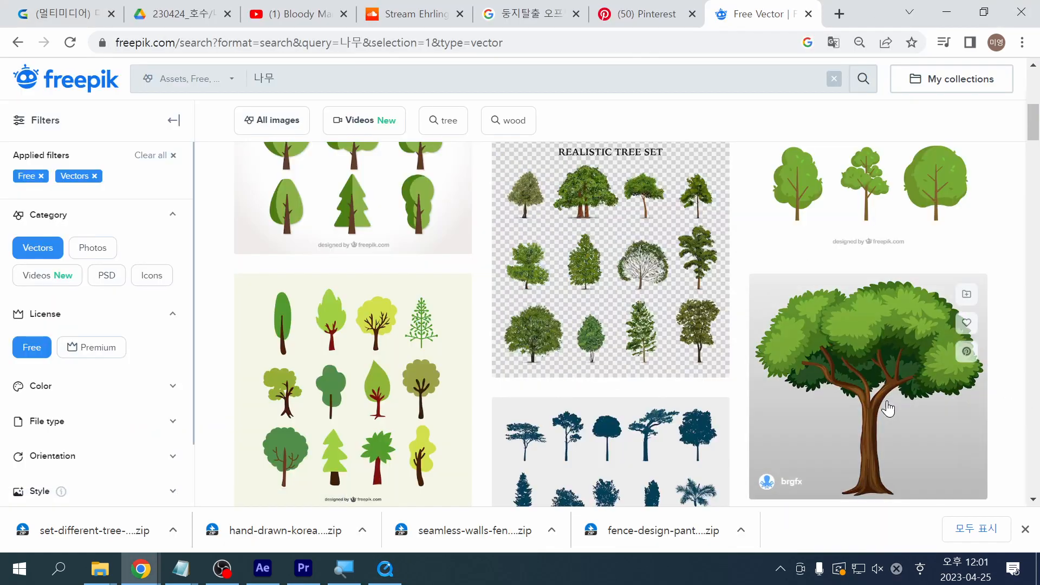
Step: Download the free single leafy green tree vector by brgfx from the 나무 results and close its preview
scroll(889, 409, down, 1)
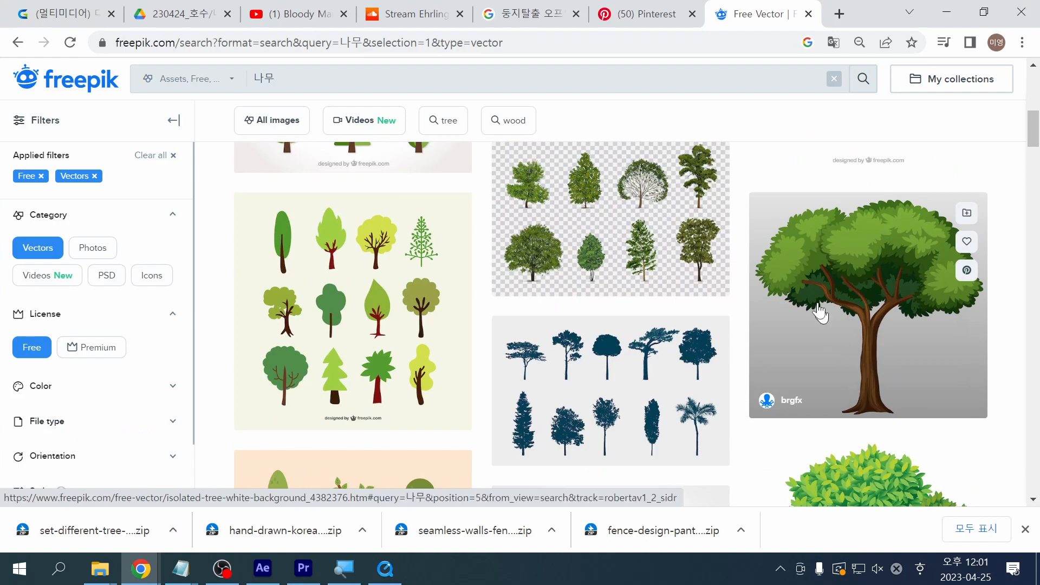
scroll(857, 360, down, 4)
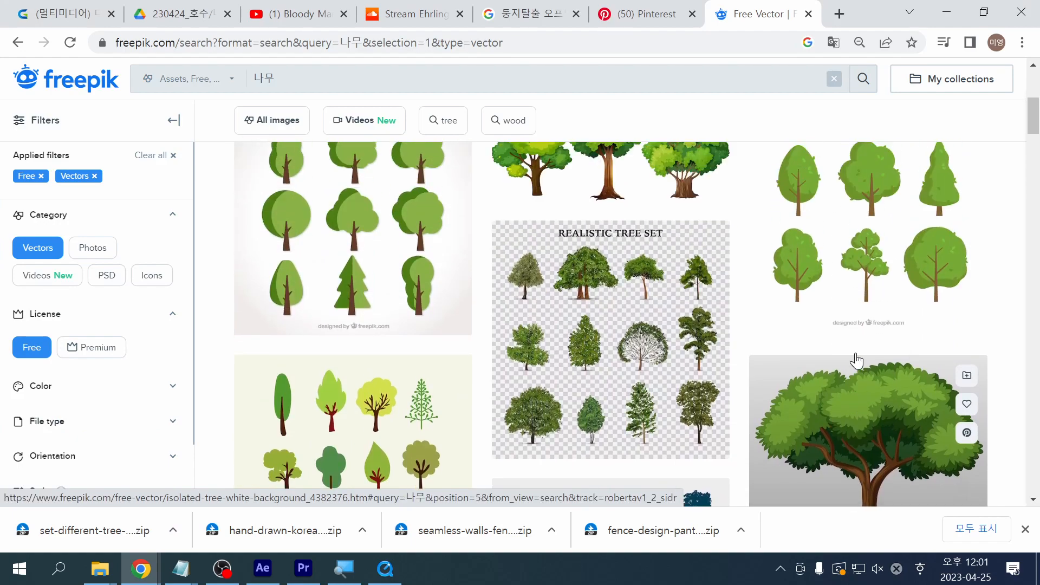
scroll(856, 360, down, 8)
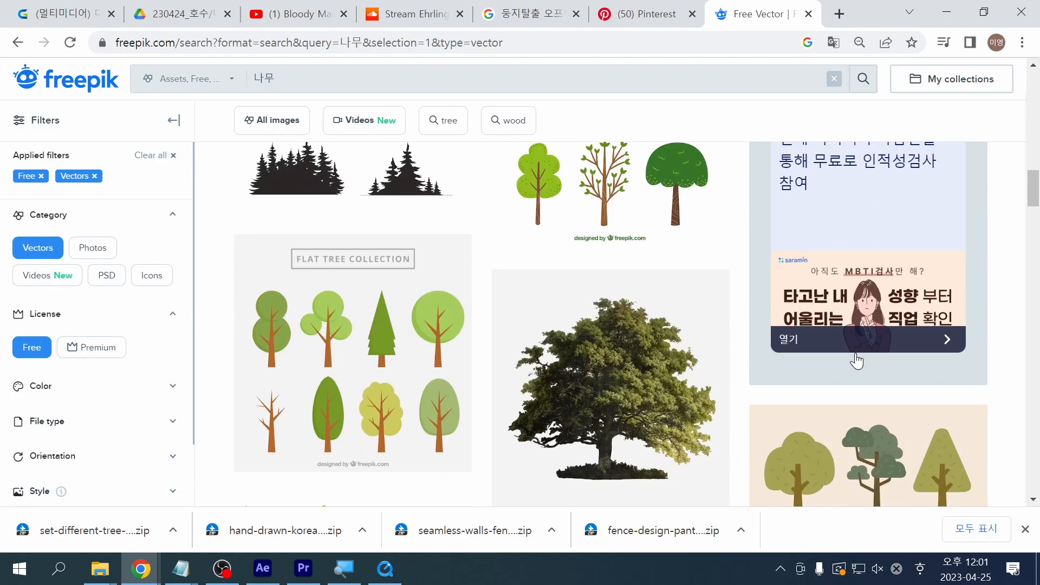
scroll(861, 358, down, 5)
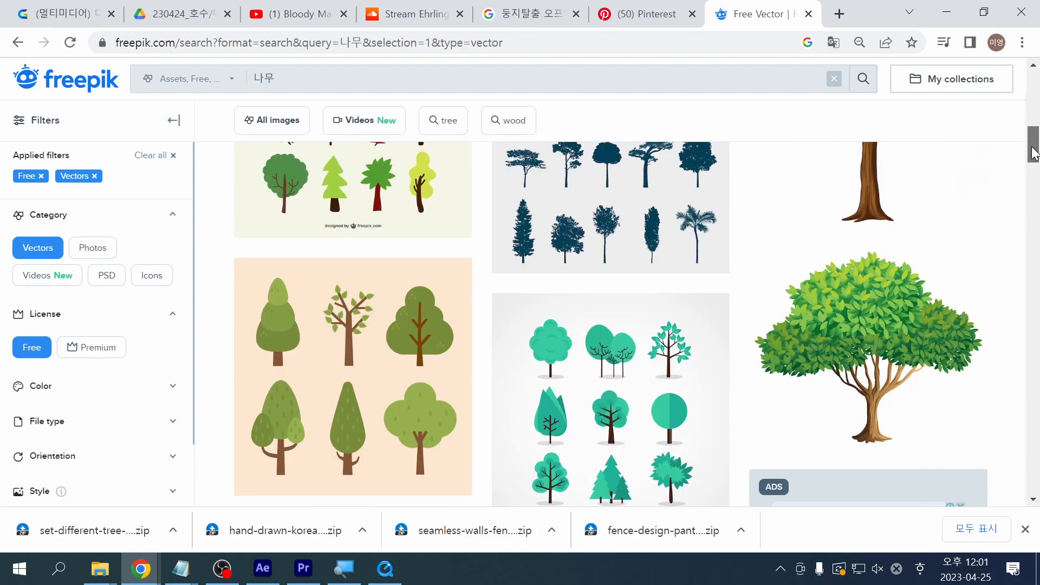
click(885, 338)
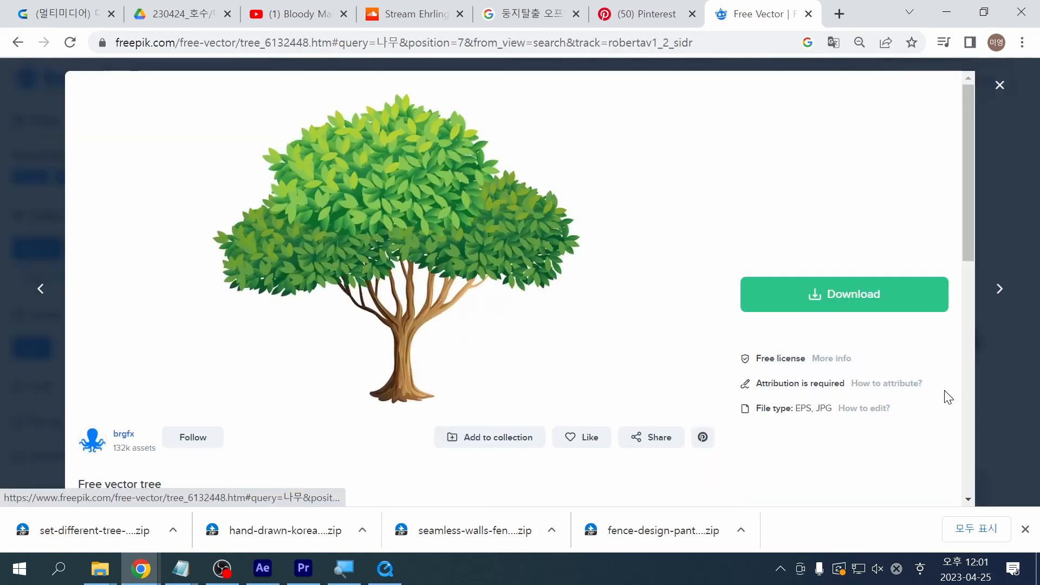
click(864, 295)
click(850, 476)
scroll(425, 348, down, 10)
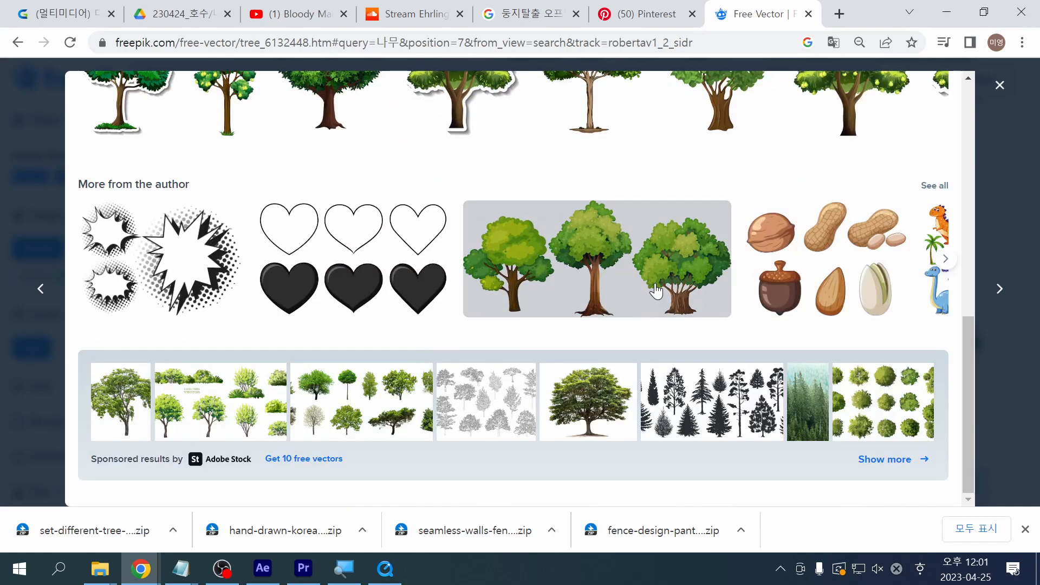
click(999, 359)
Step: Browse further through the 나무 results and inspect the preview of the free tree cartoons pack
scroll(997, 380, down, 5)
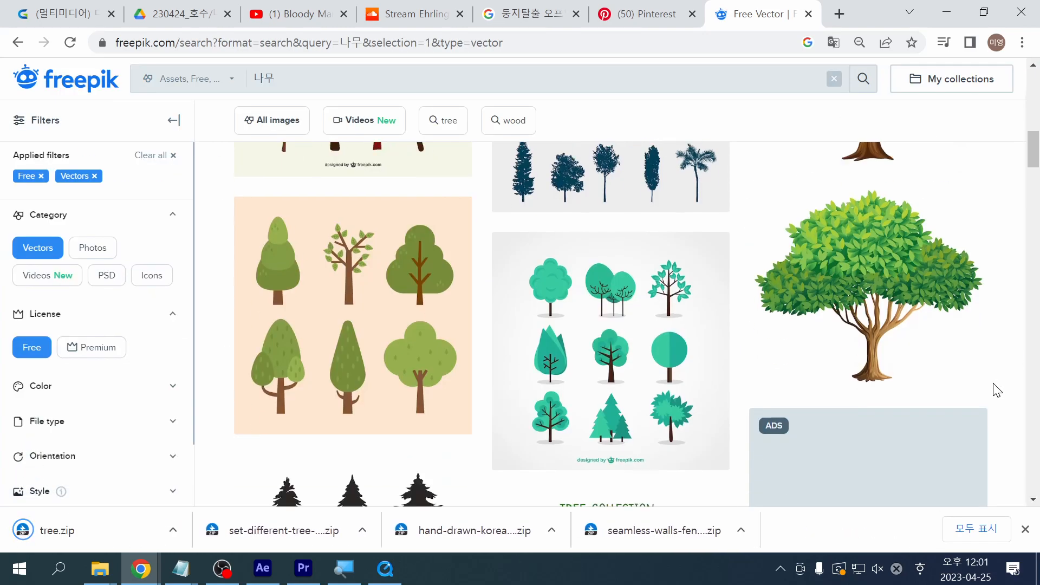
scroll(996, 390, down, 8)
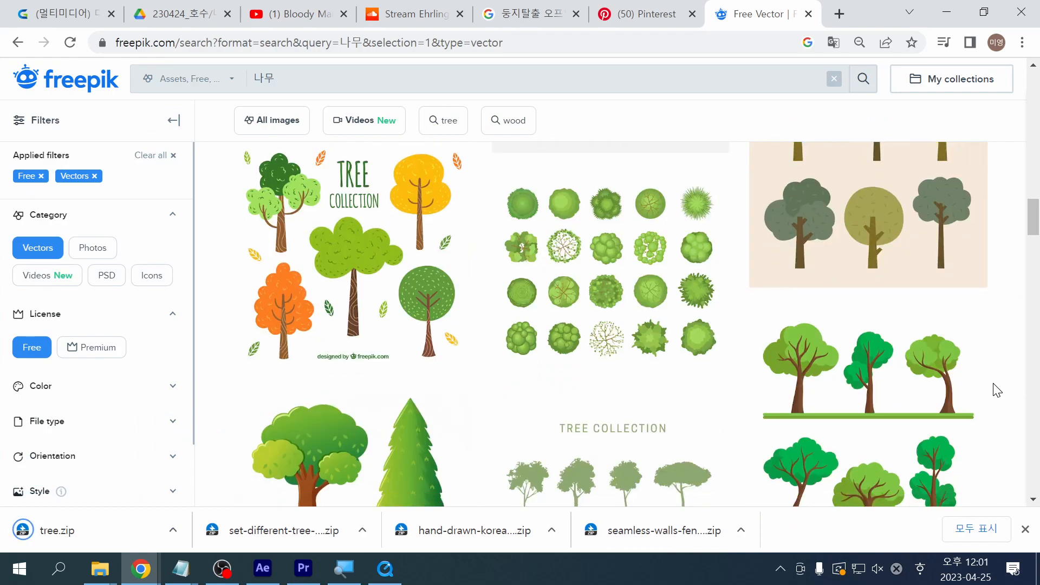
drag(1034, 227, 1028, 281)
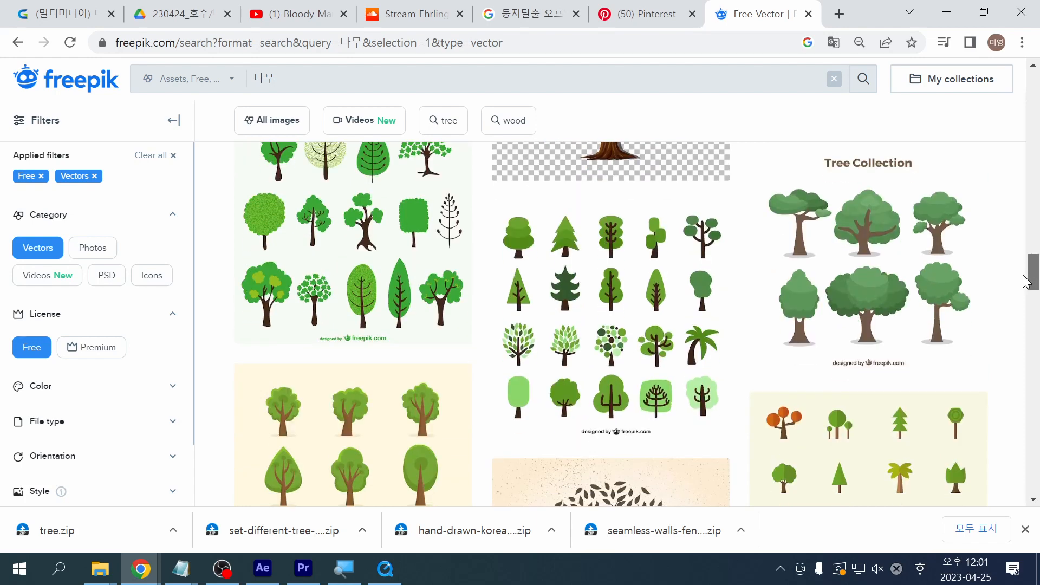
click(412, 255)
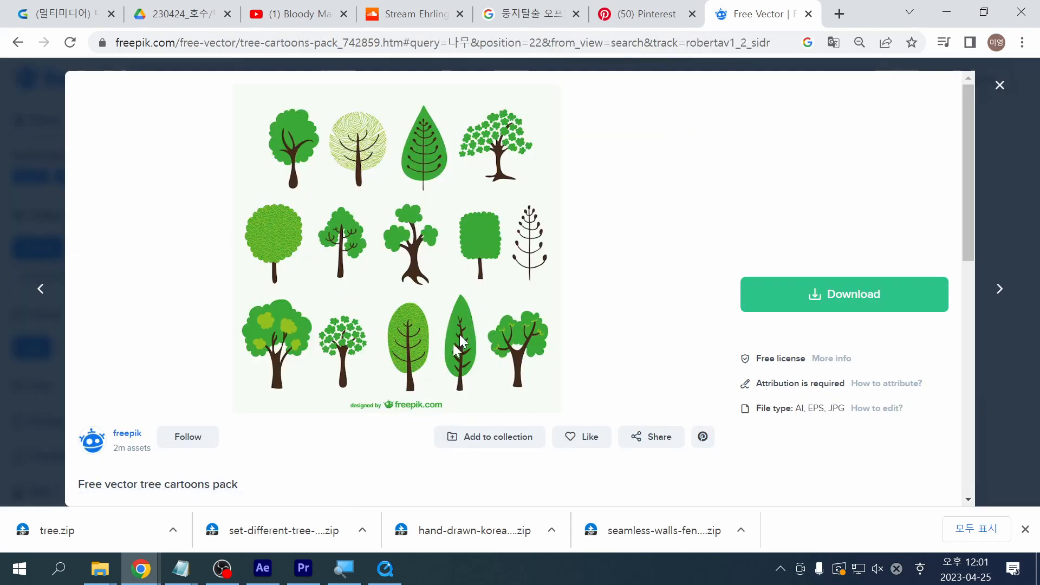
click(1014, 405)
Step: Browse the rest of the first page of 나무 results for tree vectors suited to the animation
scroll(1002, 412, down, 6)
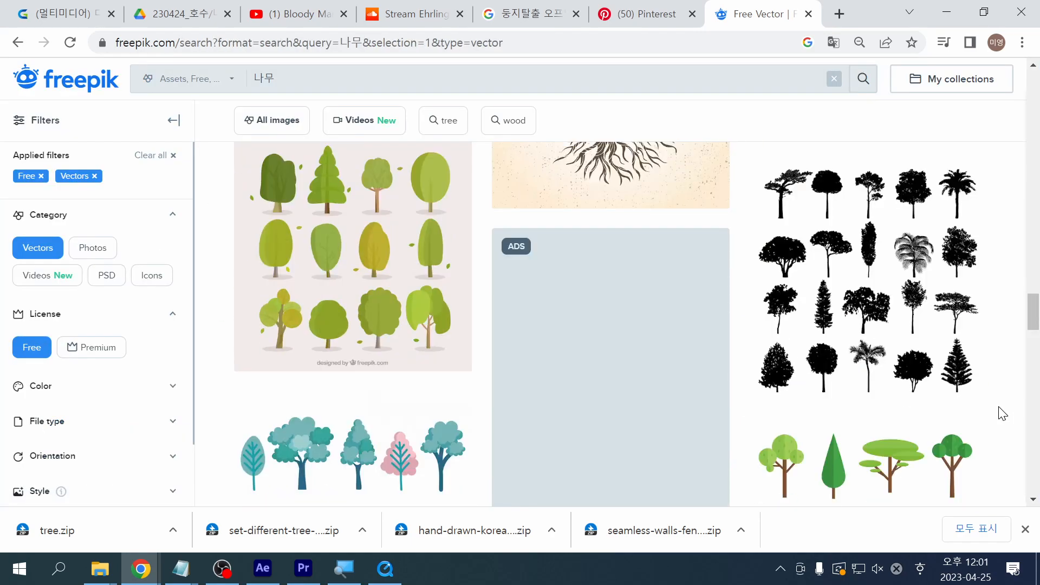
scroll(1002, 414, down, 5)
scroll(1002, 413, down, 10)
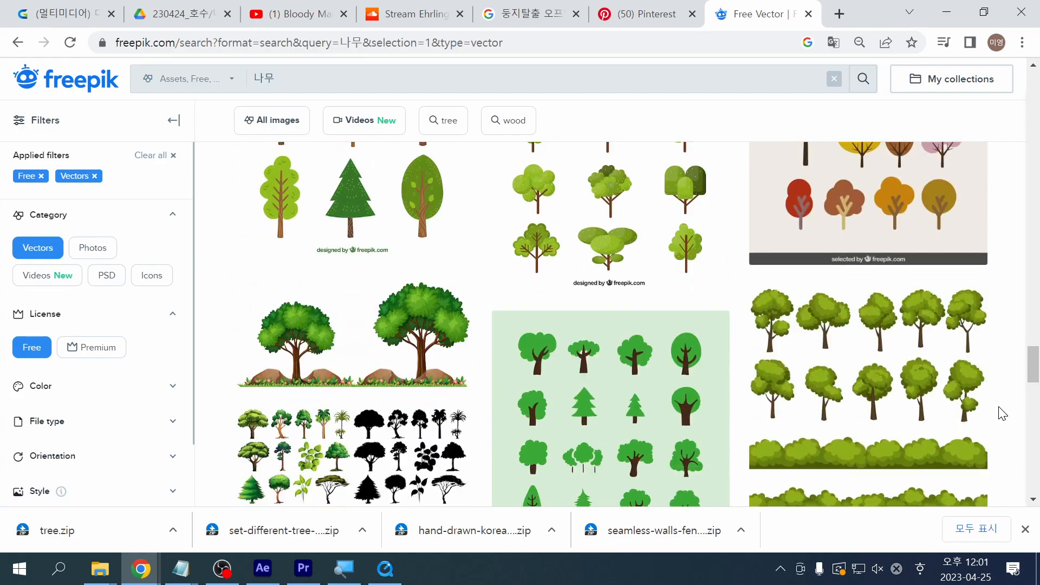
scroll(1003, 413, up, 4)
scroll(1002, 414, down, 7)
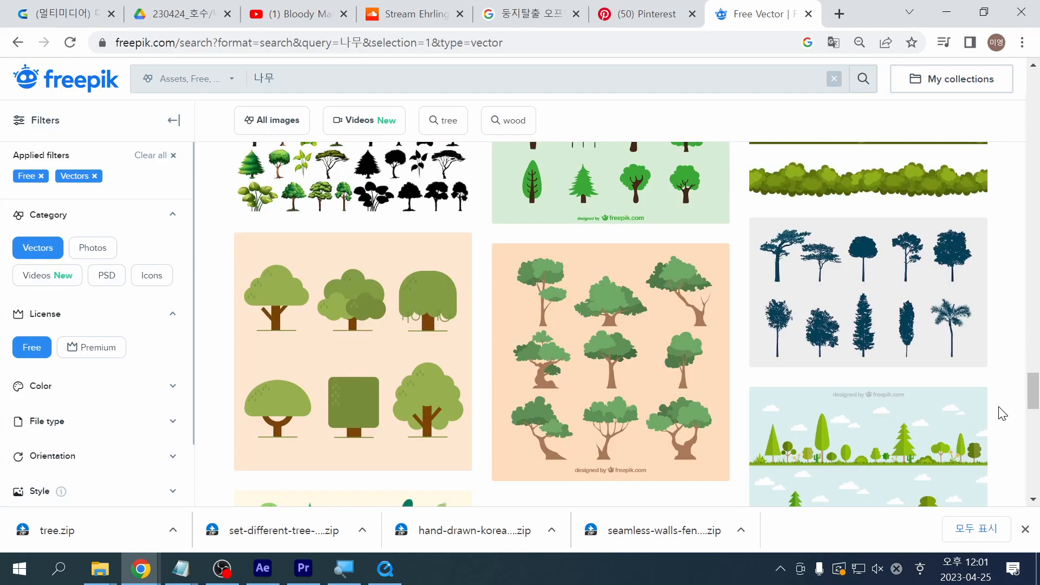
scroll(1002, 414, down, 1)
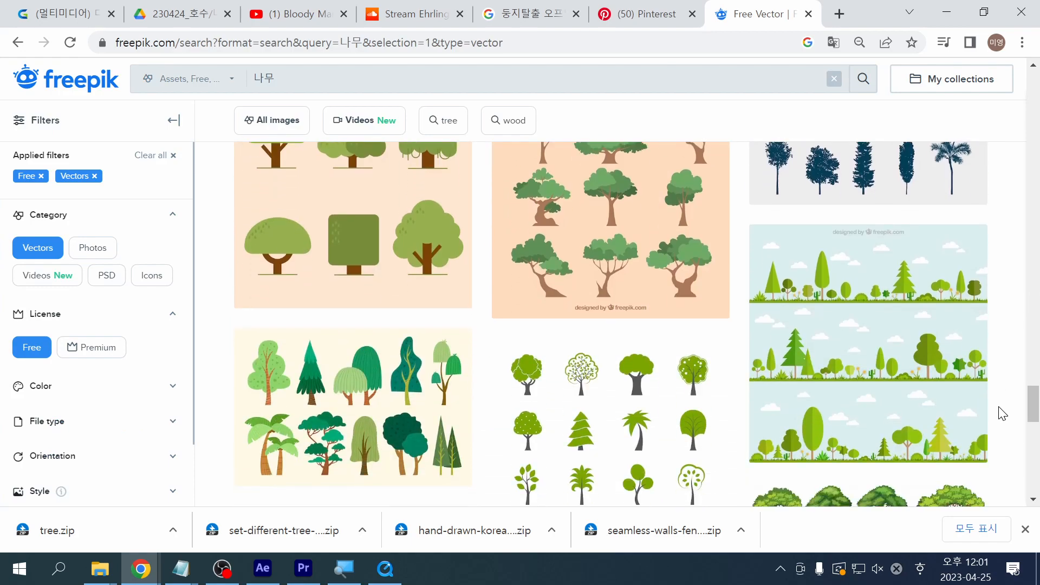
scroll(1002, 414, up, 1)
scroll(1002, 413, down, 4)
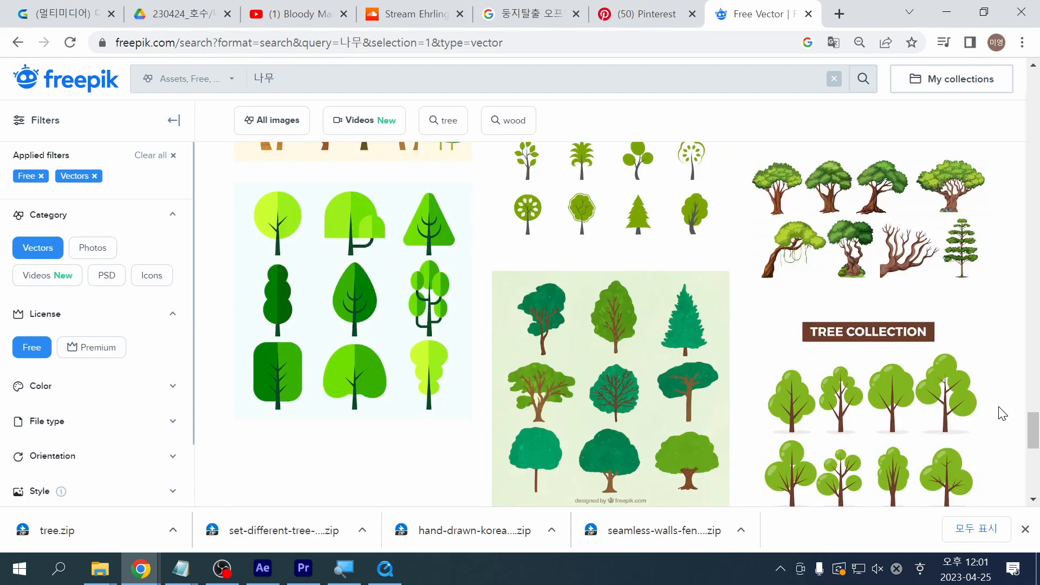
scroll(1002, 413, down, 1)
scroll(1002, 414, down, 1)
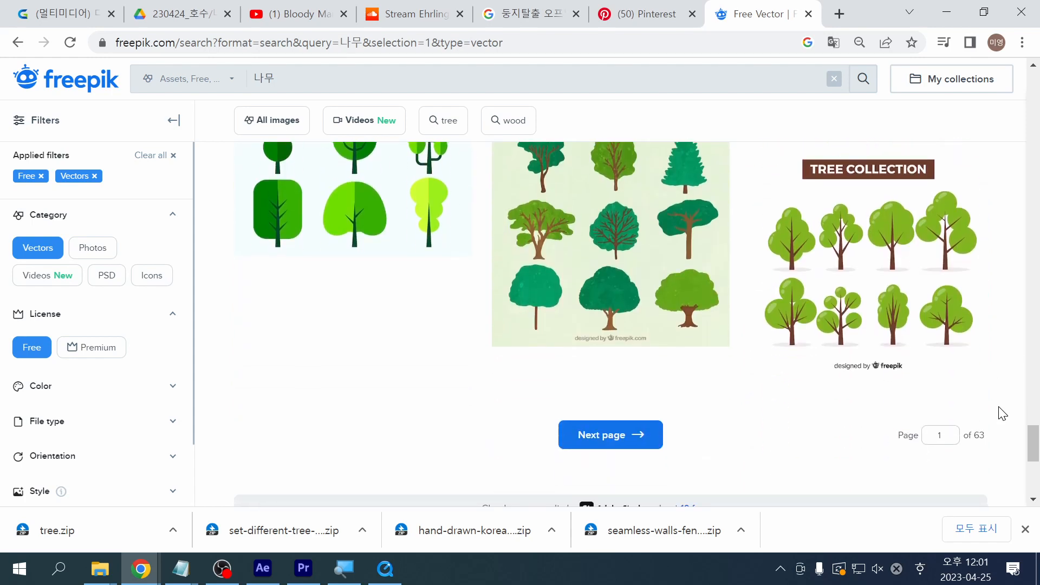
Step: Go to page 2 of the 나무 results and look through its free tree vectors
click(627, 442)
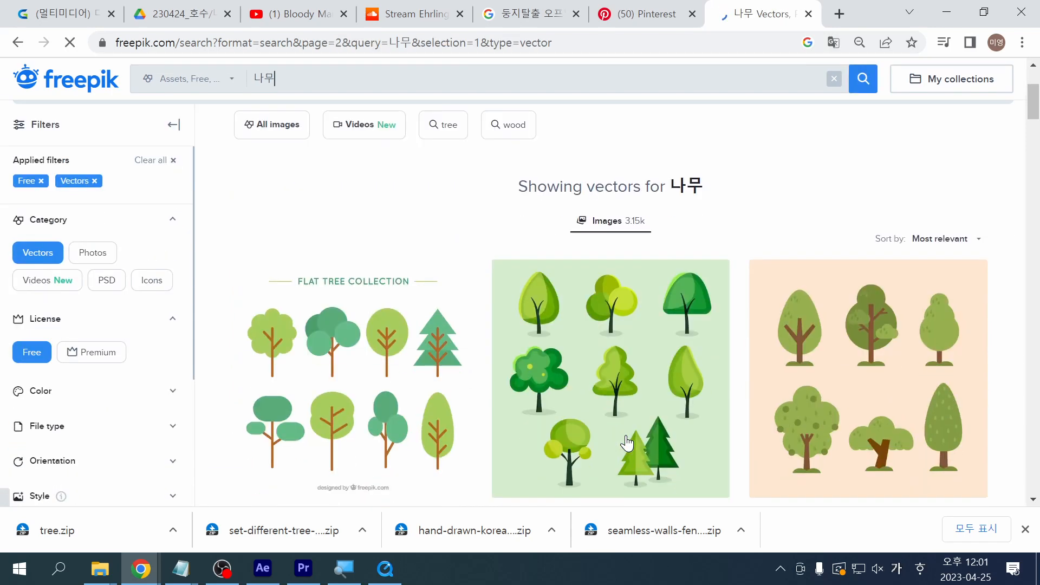
scroll(627, 443, down, 3)
scroll(627, 443, up, 1)
scroll(627, 444, down, 2)
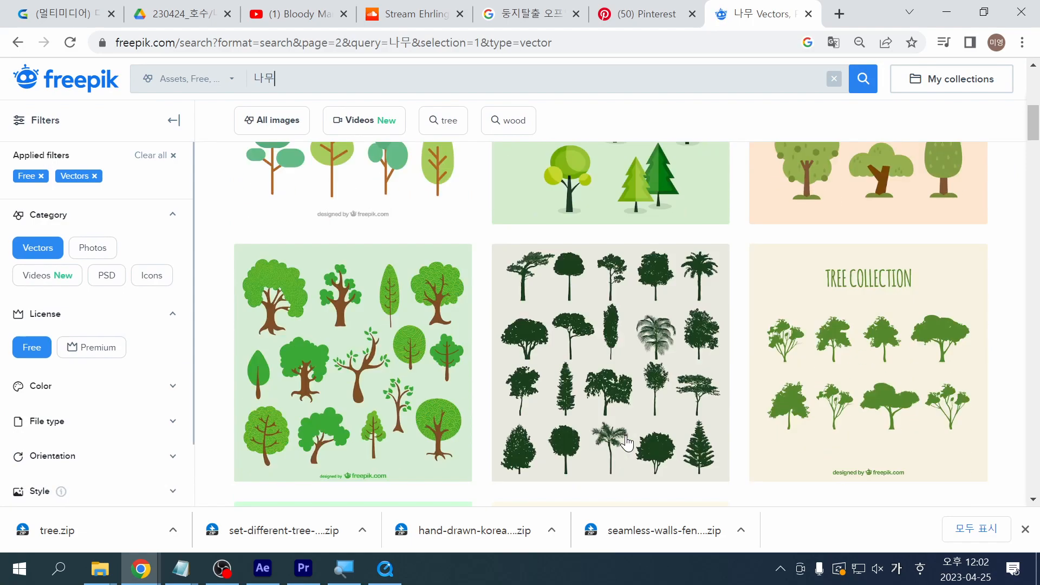
scroll(627, 443, down, 5)
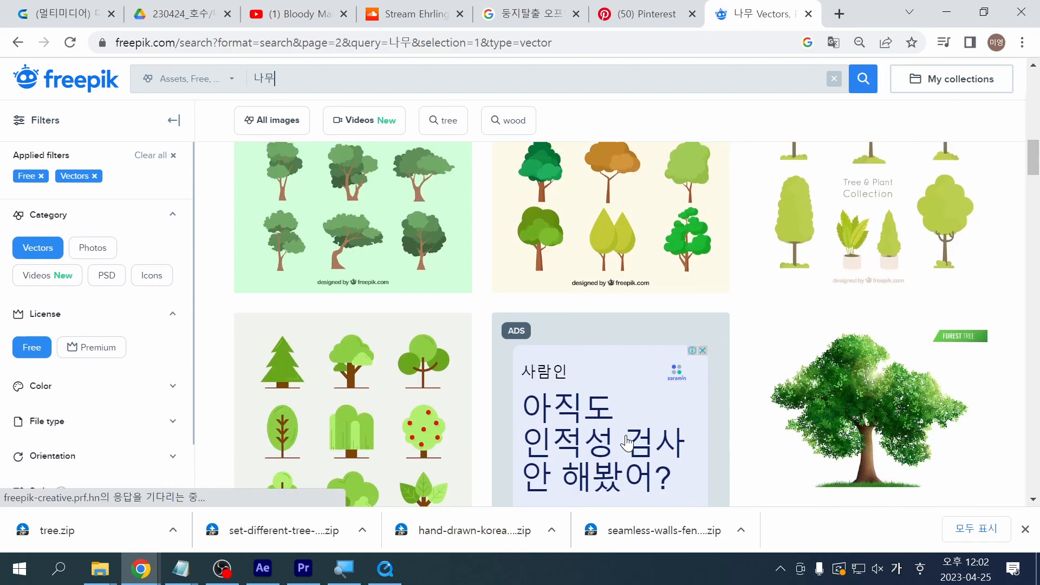
scroll(627, 443, down, 6)
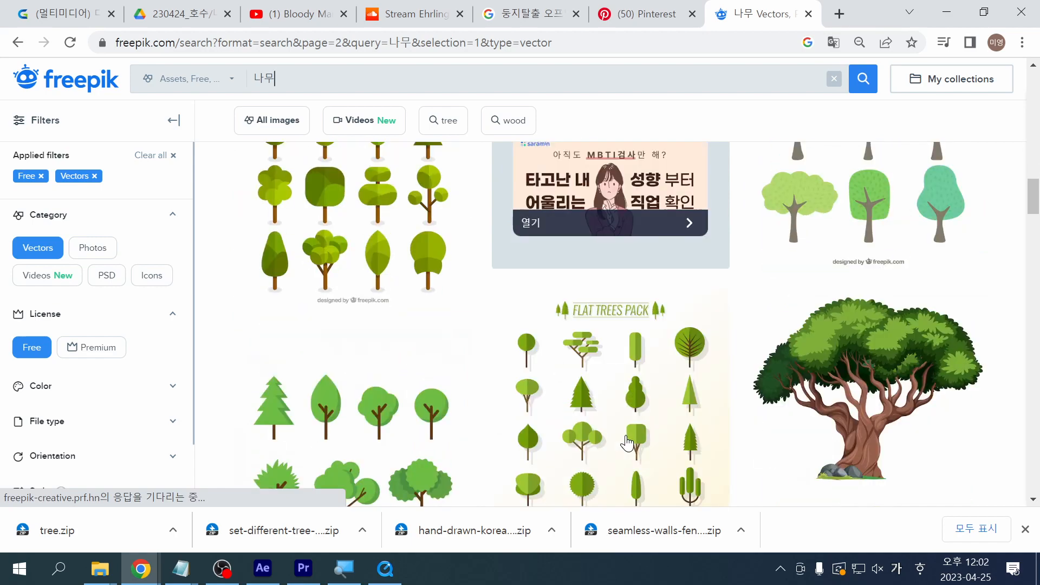
scroll(627, 443, down, 7)
scroll(627, 443, down, 3)
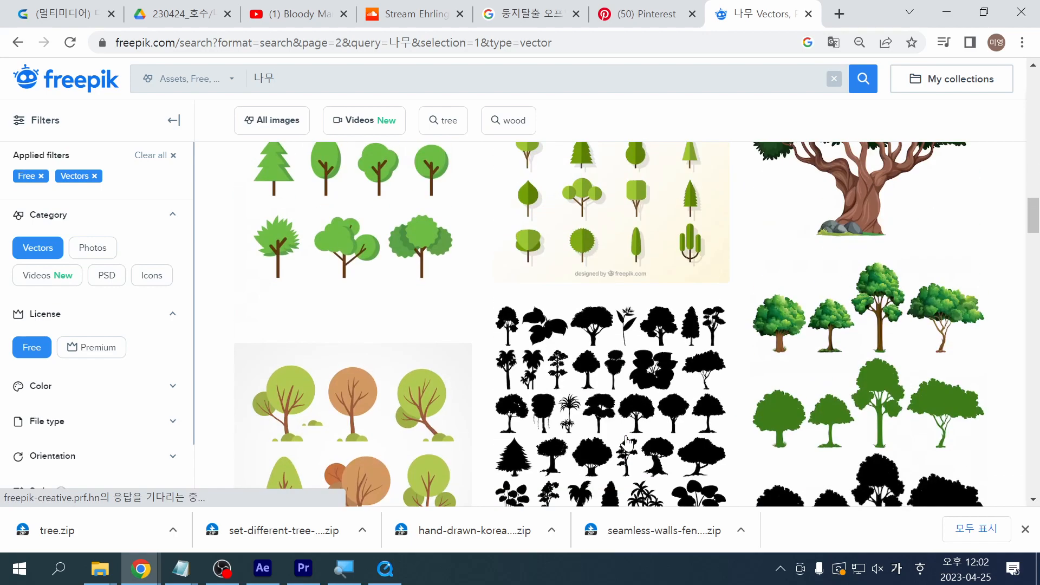
Step: Download the free "set of tree design" vector by brgfx from page 2 and close its preview
click(895, 425)
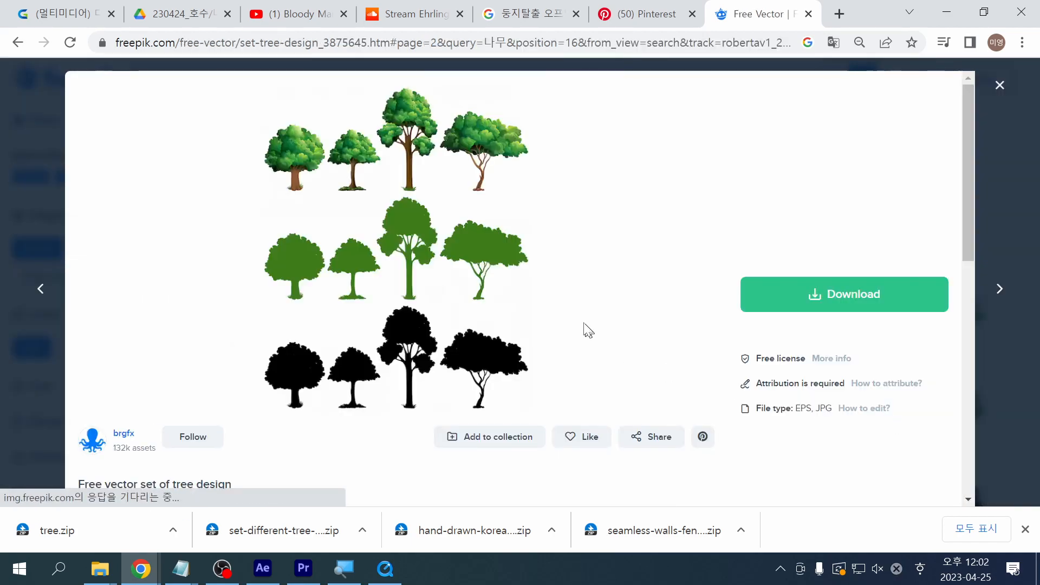
click(807, 311)
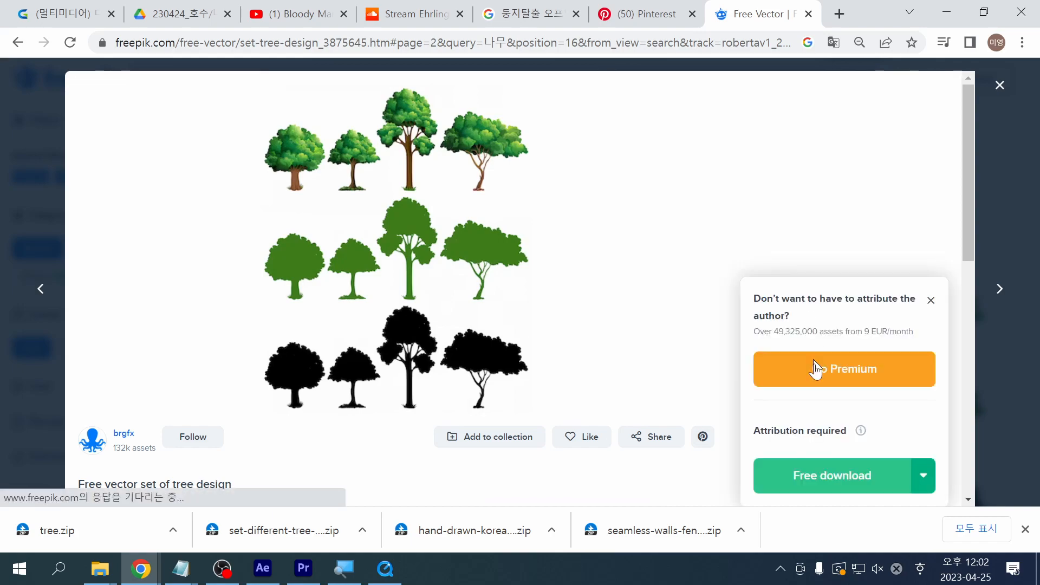
click(832, 475)
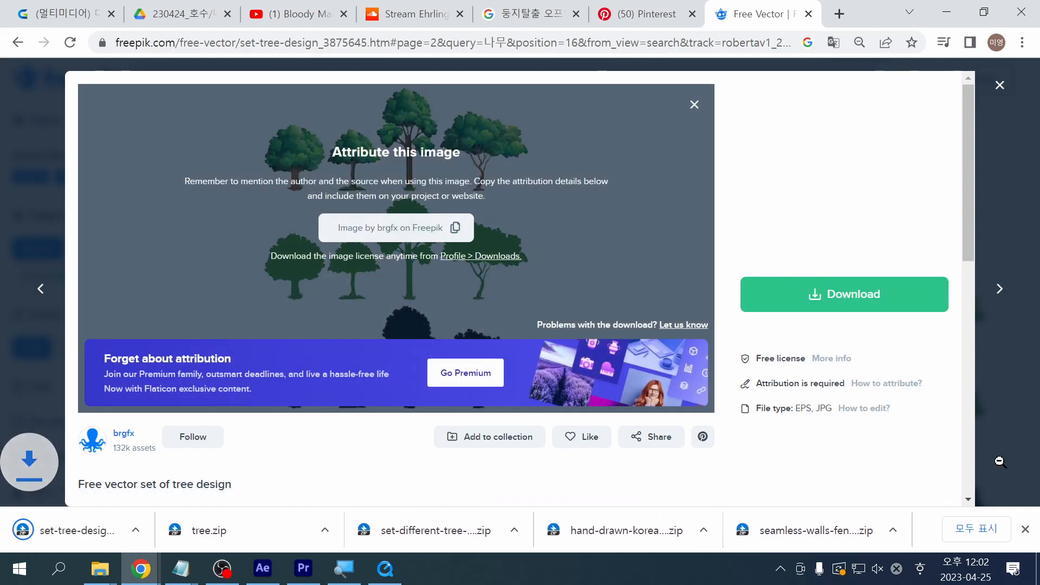
click(1000, 462)
Step: Download the free "set trees of different kind in flat design" vector from page 2 and close its preview
scroll(1003, 468, down, 3)
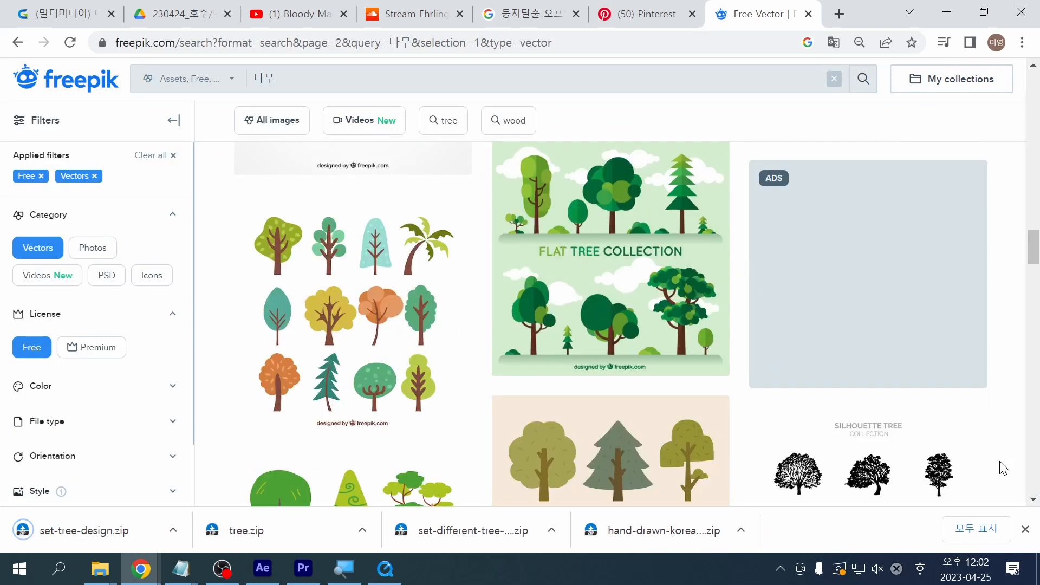
scroll(1003, 467, down, 3)
scroll(1003, 468, down, 10)
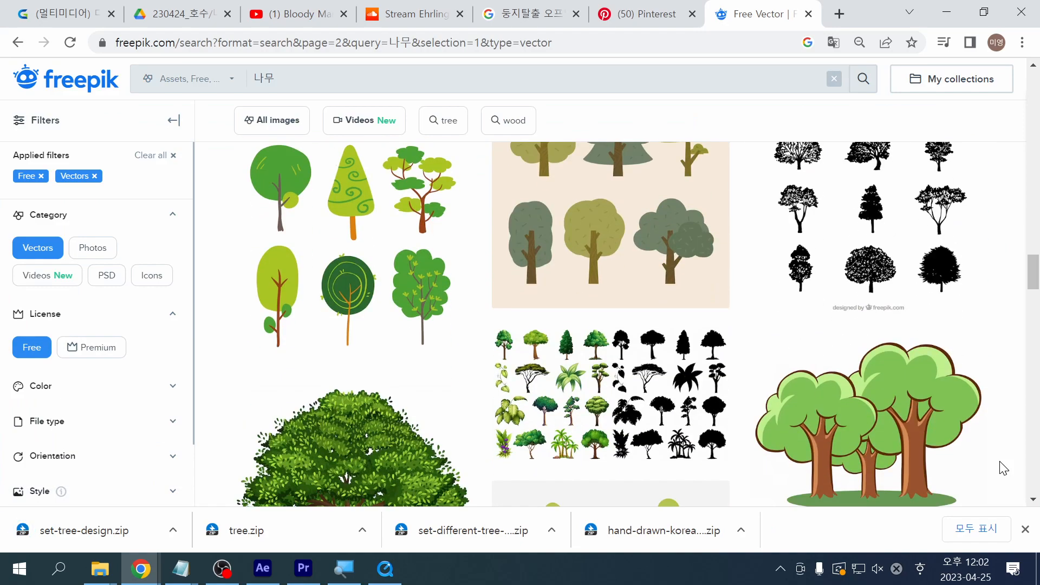
scroll(1003, 467, down, 2)
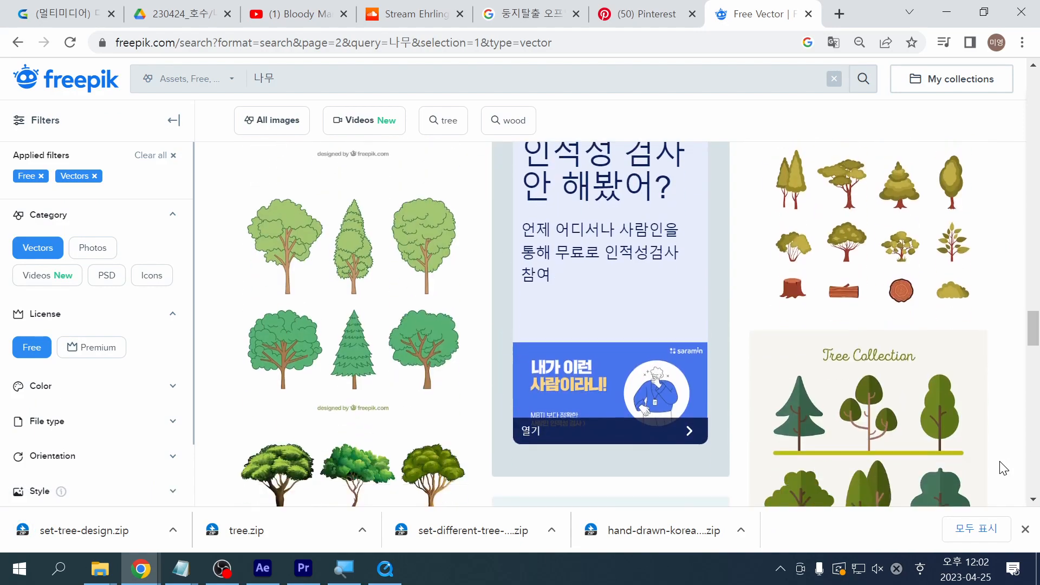
drag(1033, 330, 1033, 245)
click(574, 305)
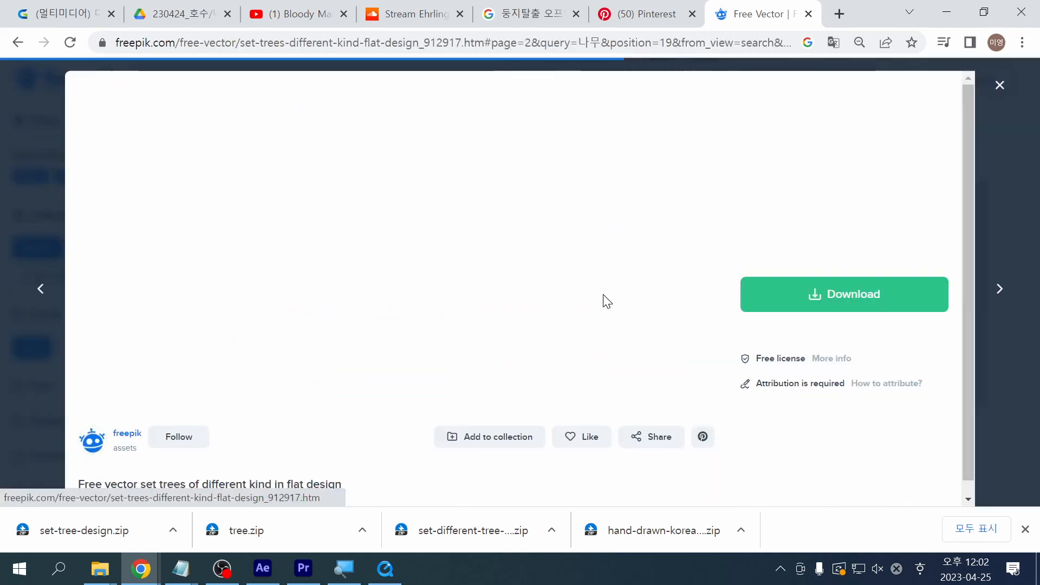
click(847, 306)
click(825, 490)
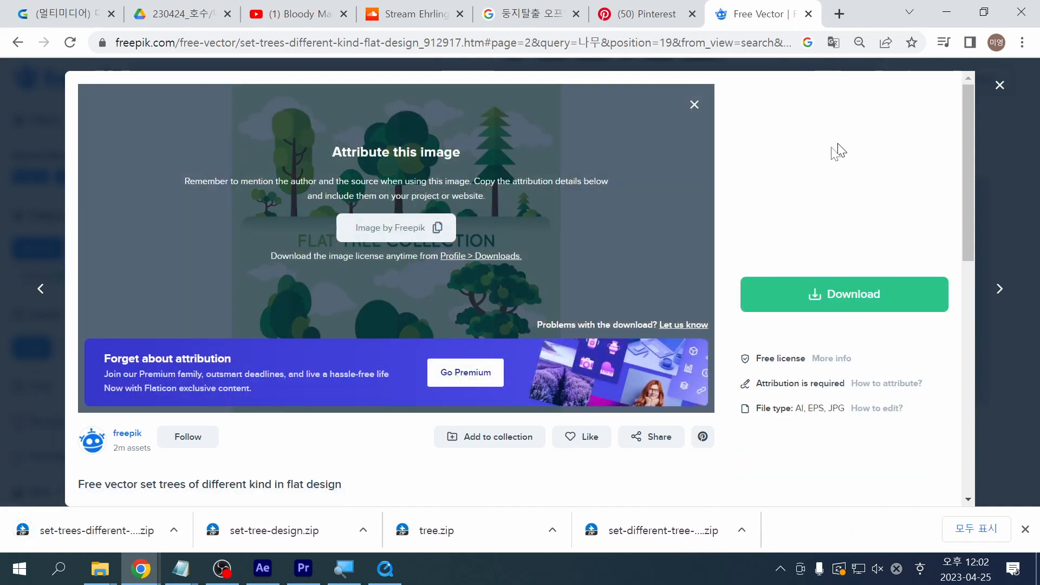
click(1008, 226)
Step: Browse the remaining tree vectors on page 2 of the 나무 results, then look through page 3
scroll(894, 357, down, 10)
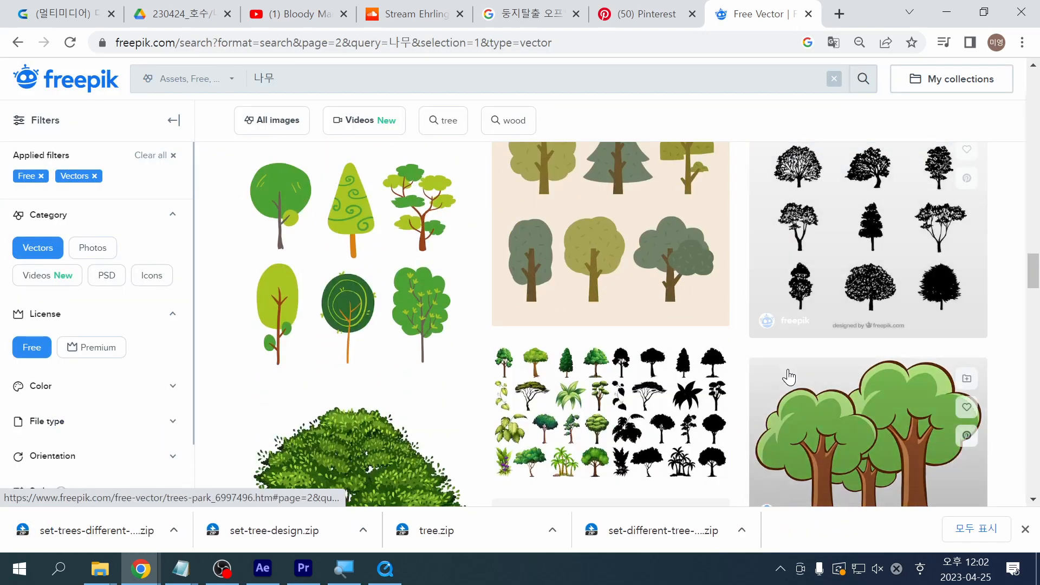
scroll(788, 377, down, 10)
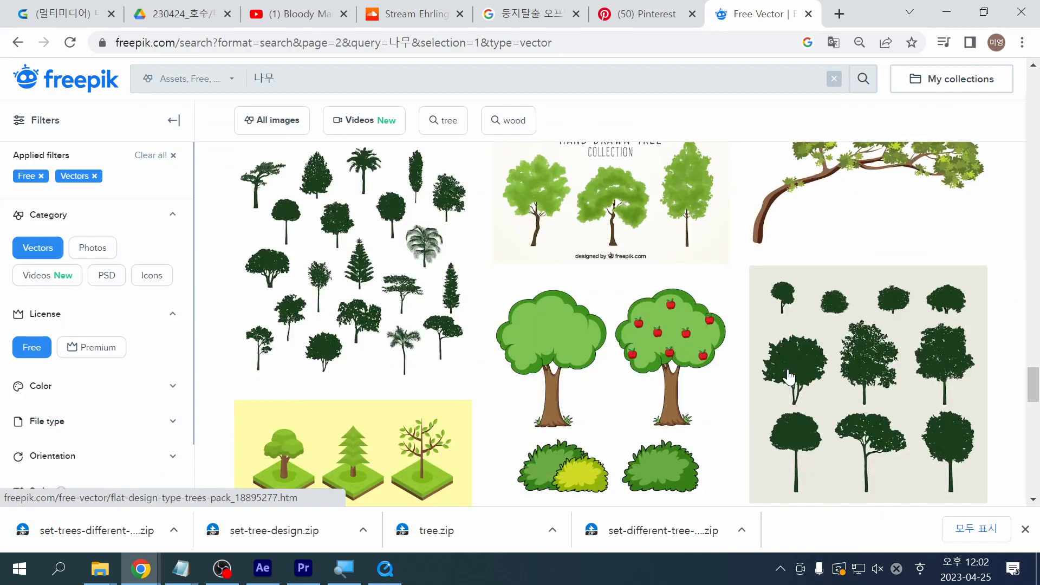
scroll(789, 374, up, 6)
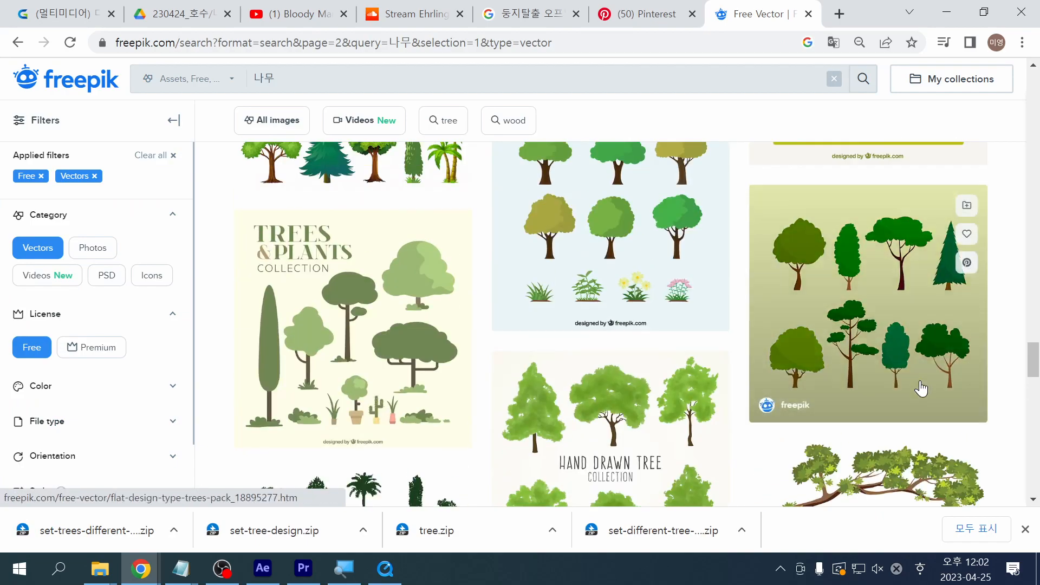
scroll(920, 390, down, 5)
scroll(746, 360, down, 10)
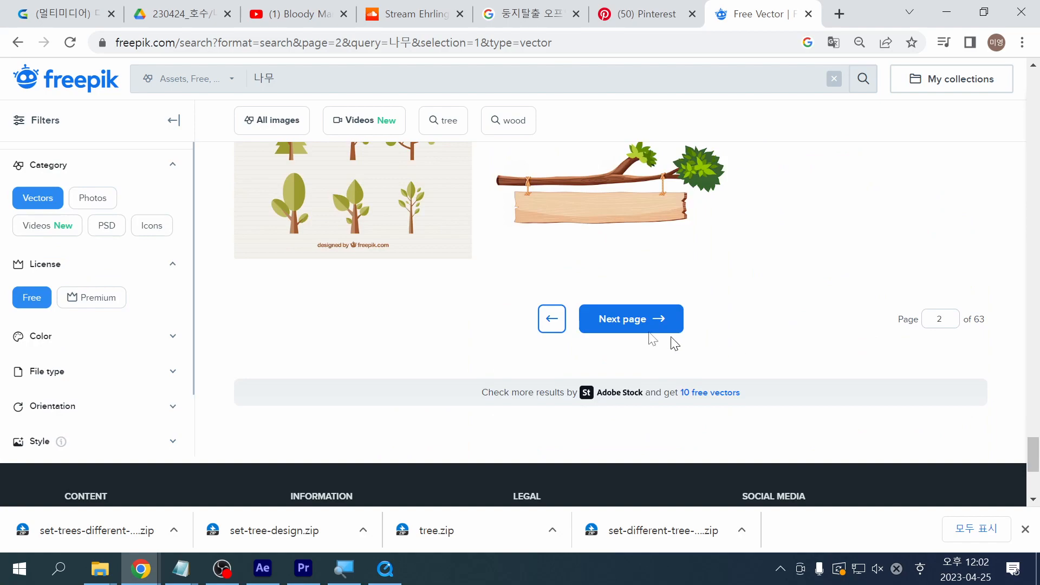
click(621, 320)
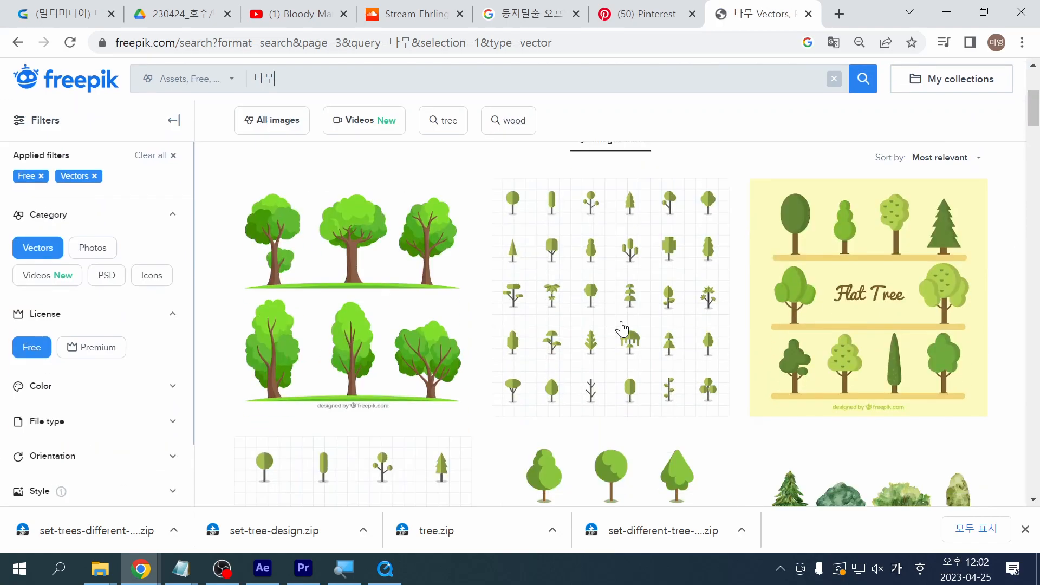
scroll(622, 329, down, 8)
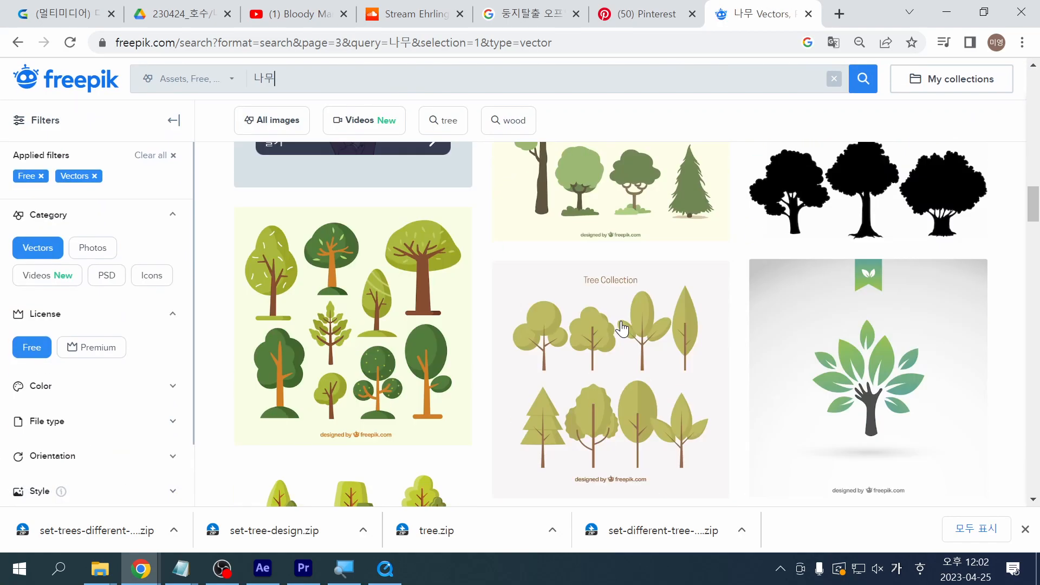
scroll(1003, 268, up, 2)
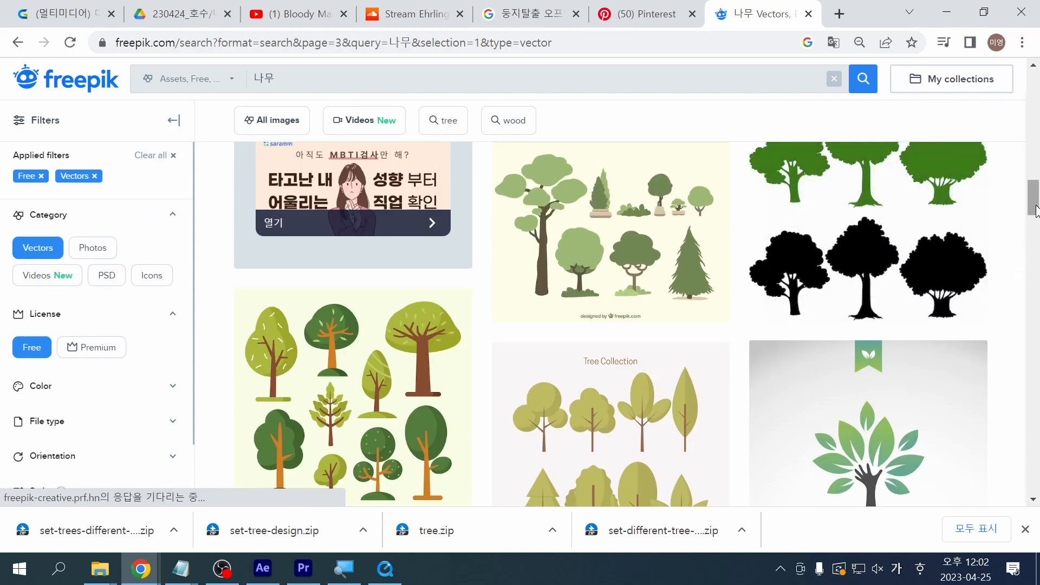
drag(1036, 211, 1036, 192)
drag(1036, 212, 677, 460)
Step: Go to page 4 of the 나무 results, download the free "abstract geometric trees" vector and close its preview
click(642, 423)
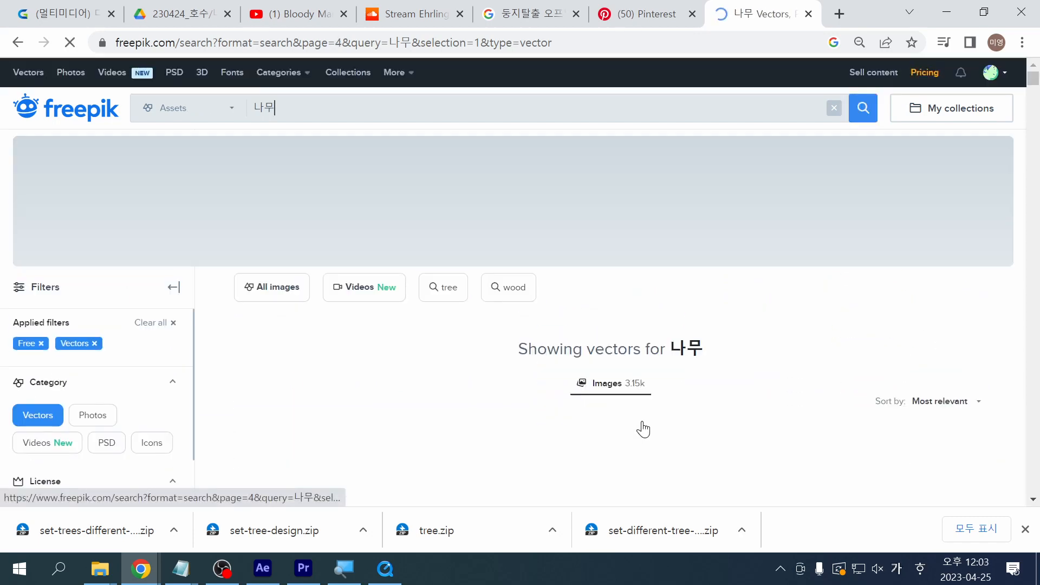
scroll(643, 429, down, 5)
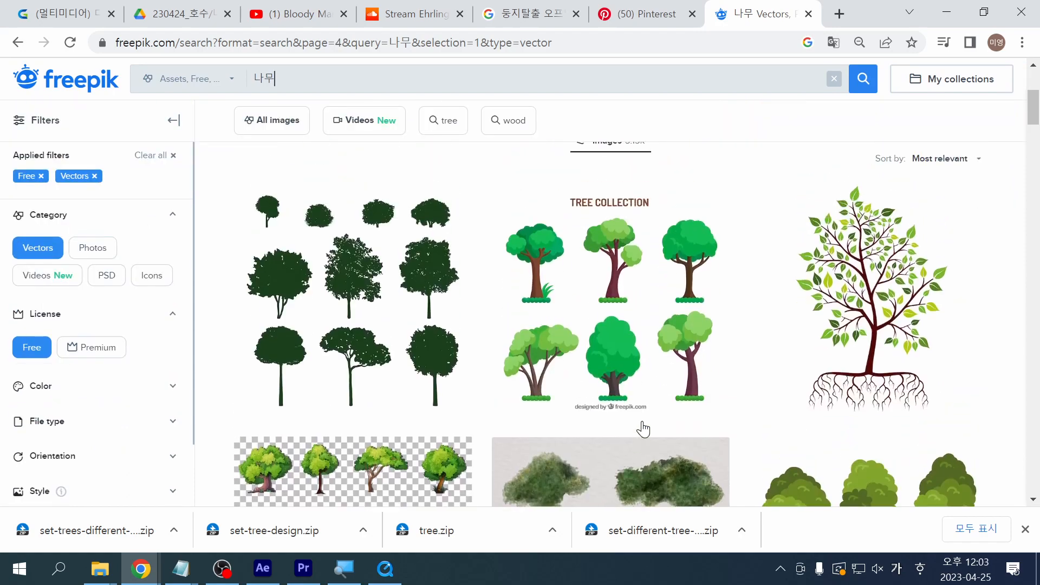
scroll(643, 429, down, 3)
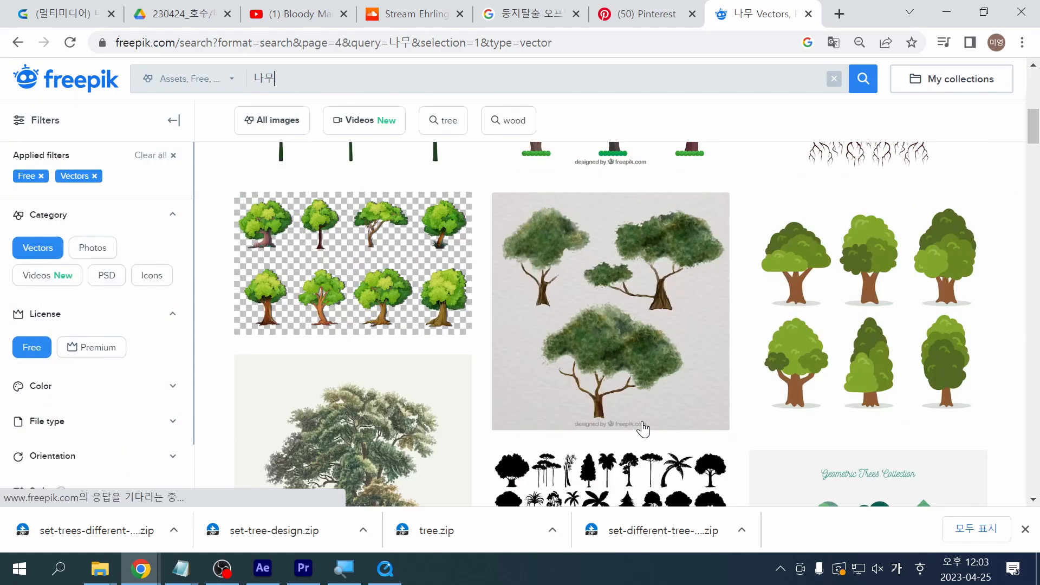
scroll(643, 429, down, 8)
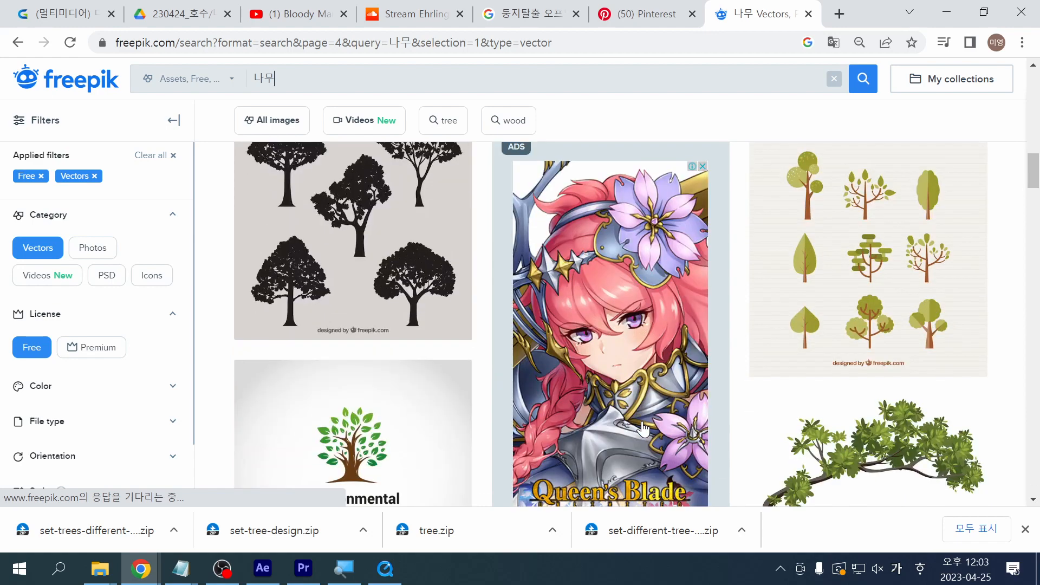
scroll(643, 429, up, 4)
scroll(643, 429, up, 2)
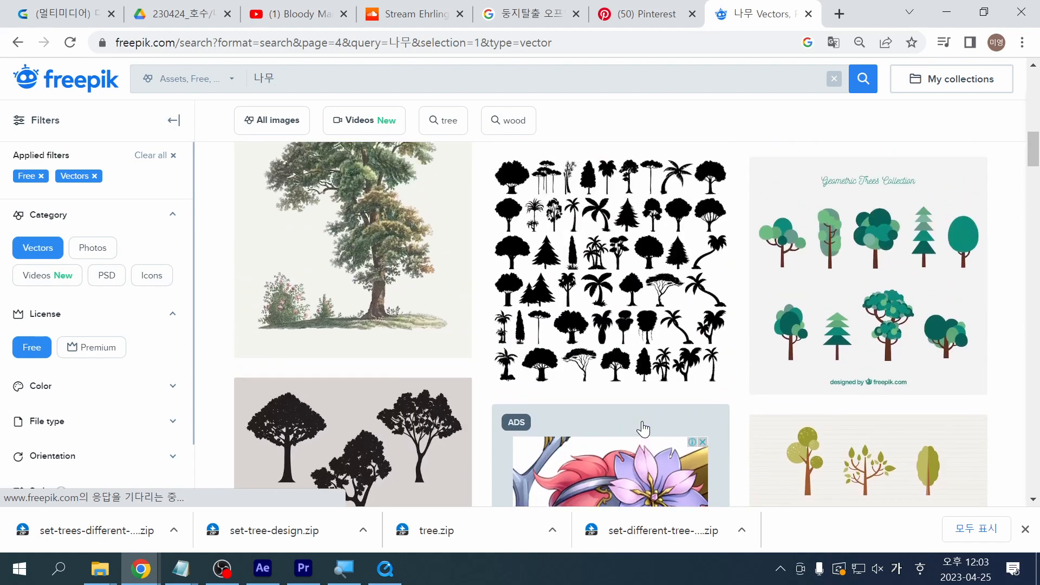
click(933, 381)
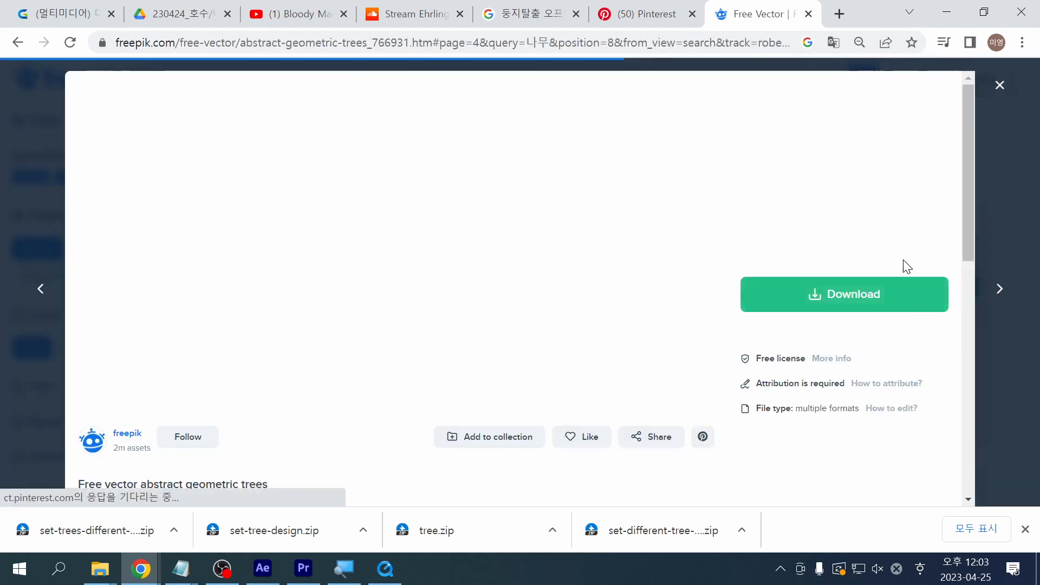
click(852, 298)
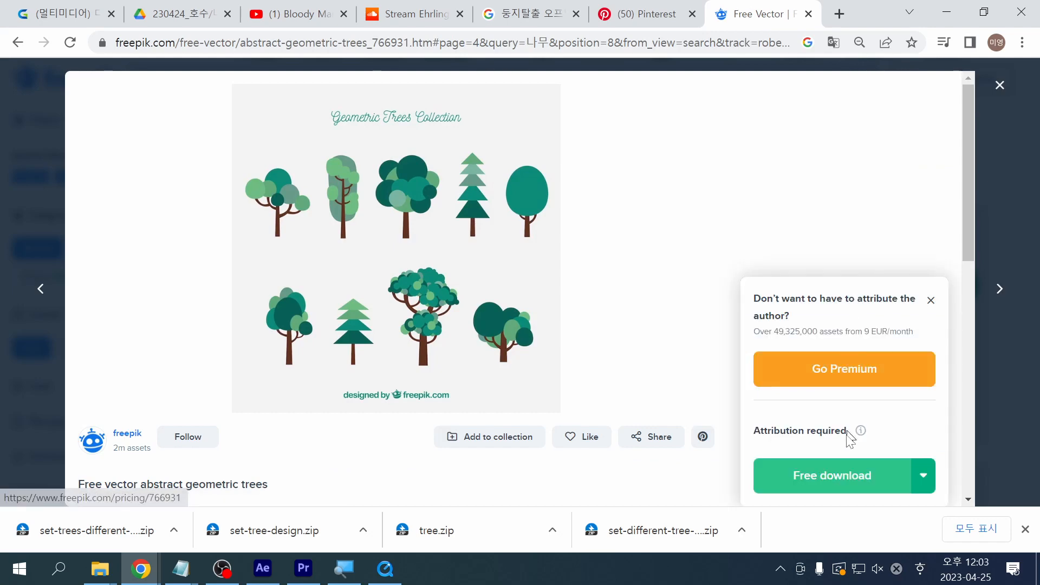
click(847, 477)
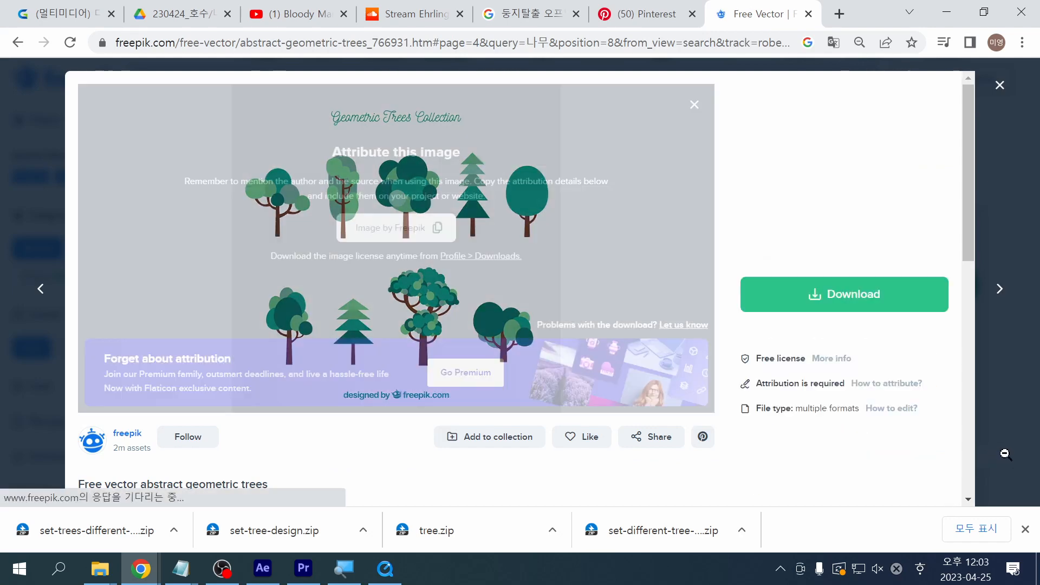
click(1006, 454)
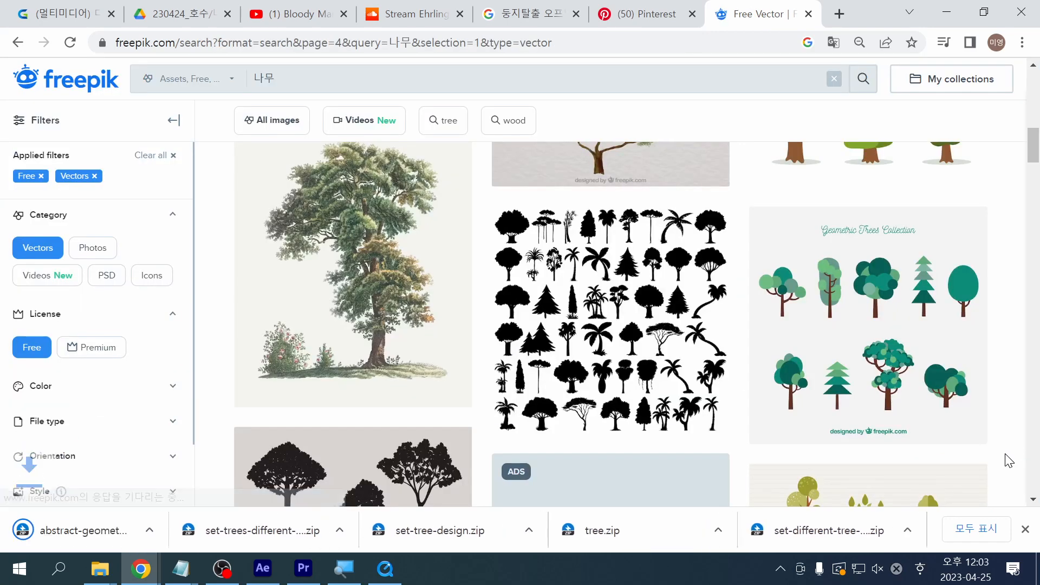
Step: Look through the tree vectors on page 4 of the 나무 results for usable tree illustrations
scroll(1009, 460, down, 5)
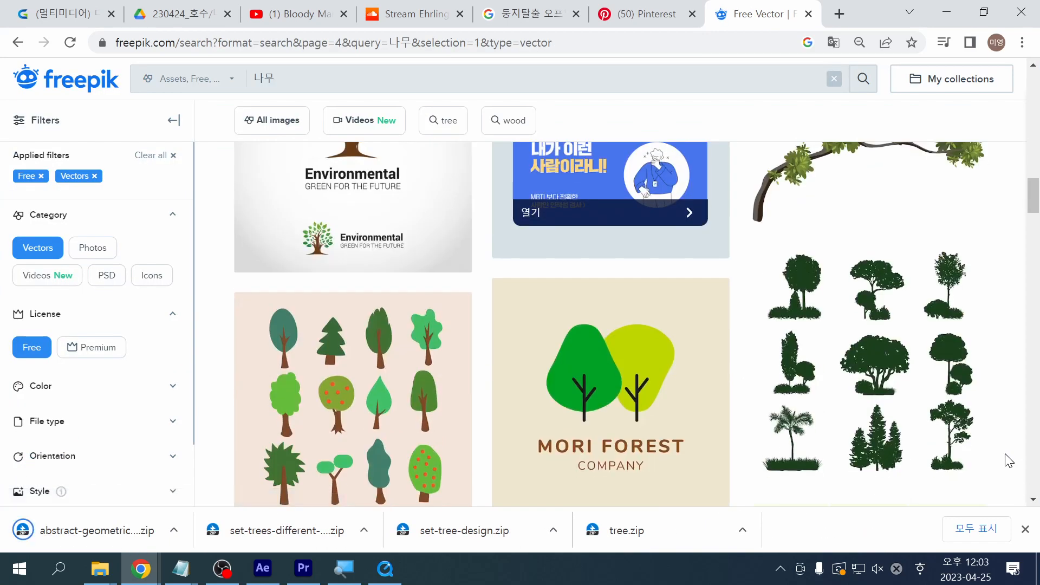
scroll(1009, 461, down, 6)
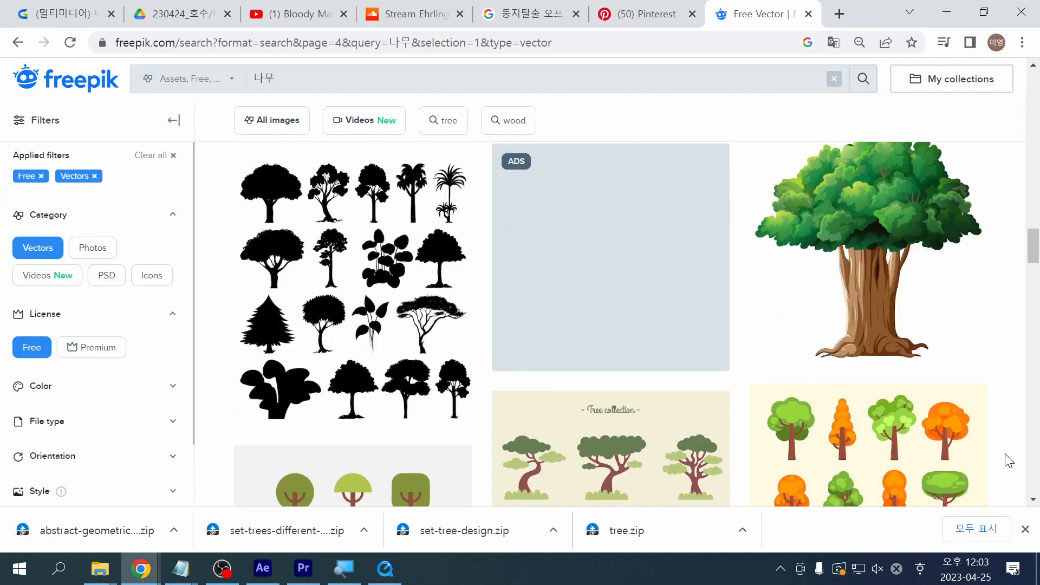
scroll(1008, 460, down, 9)
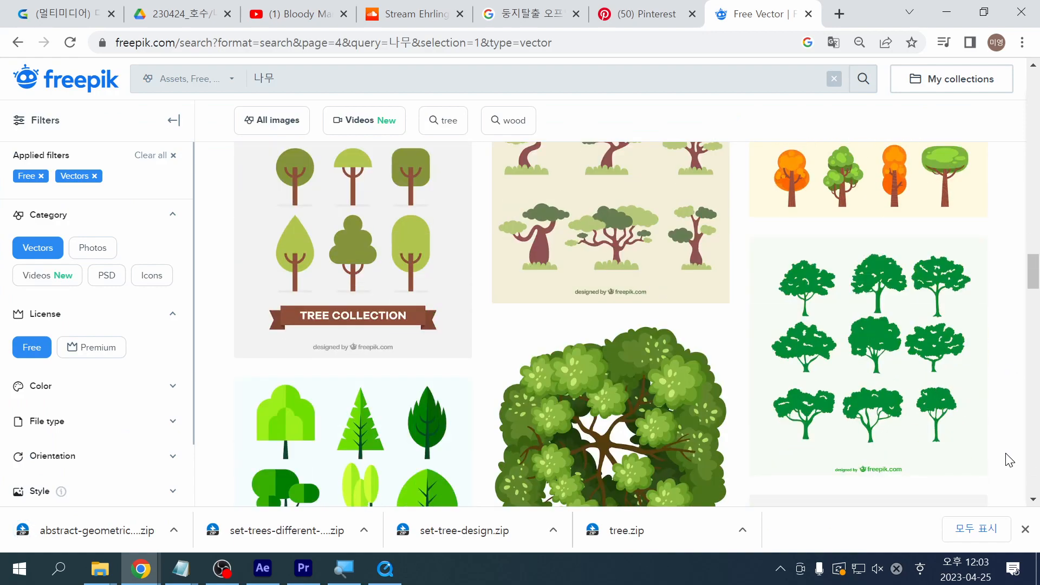
scroll(1009, 461, down, 8)
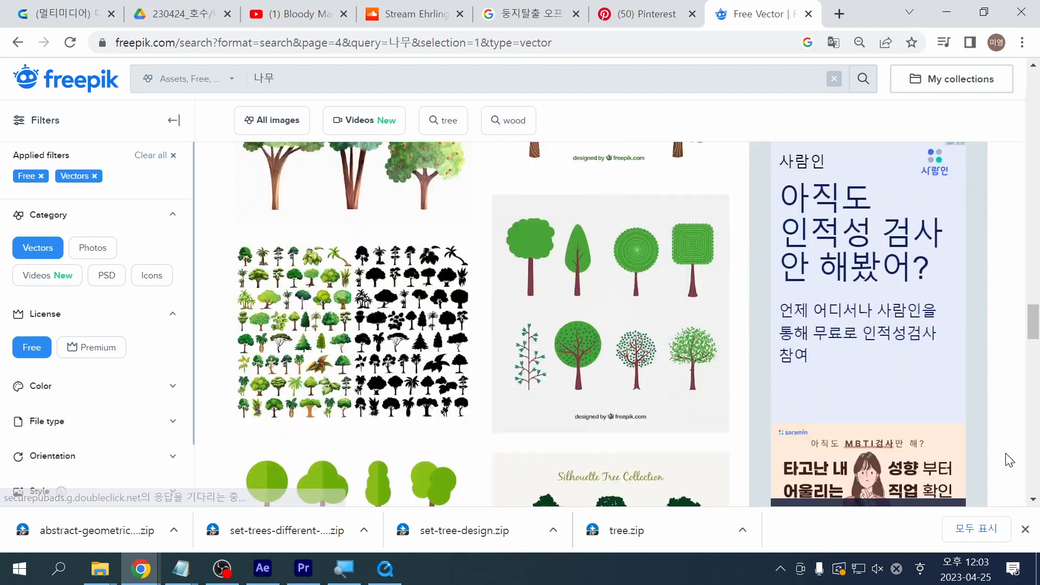
scroll(1008, 460, down, 4)
scroll(1009, 460, down, 10)
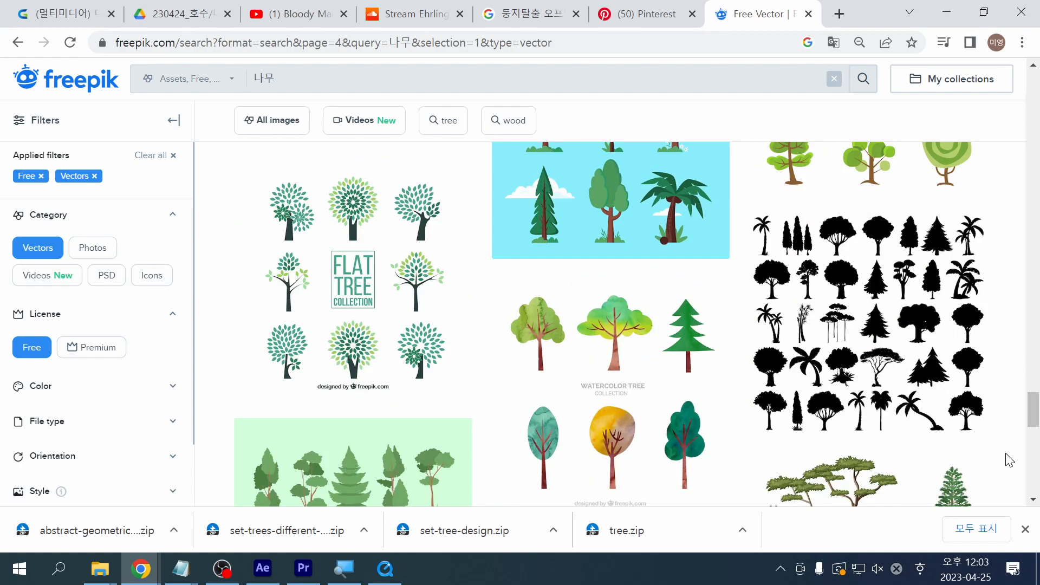
scroll(1008, 460, down, 3)
scroll(1008, 460, up, 3)
scroll(1009, 461, down, 9)
scroll(1007, 457, up, 3)
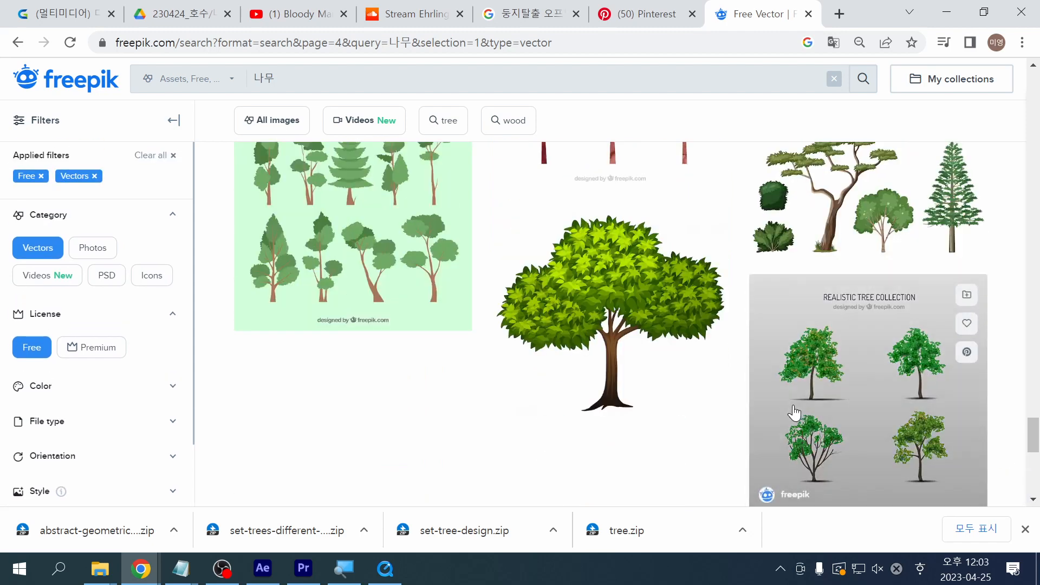
Step: Download the free "set of trees in realistic style" vector from page 4 and close its preview
click(794, 413)
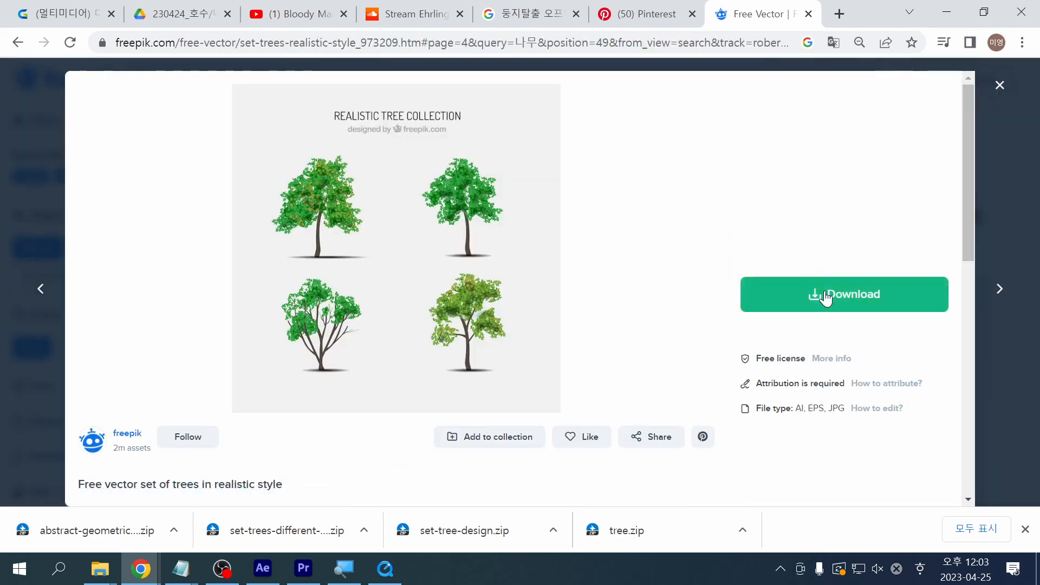
click(826, 297)
click(845, 473)
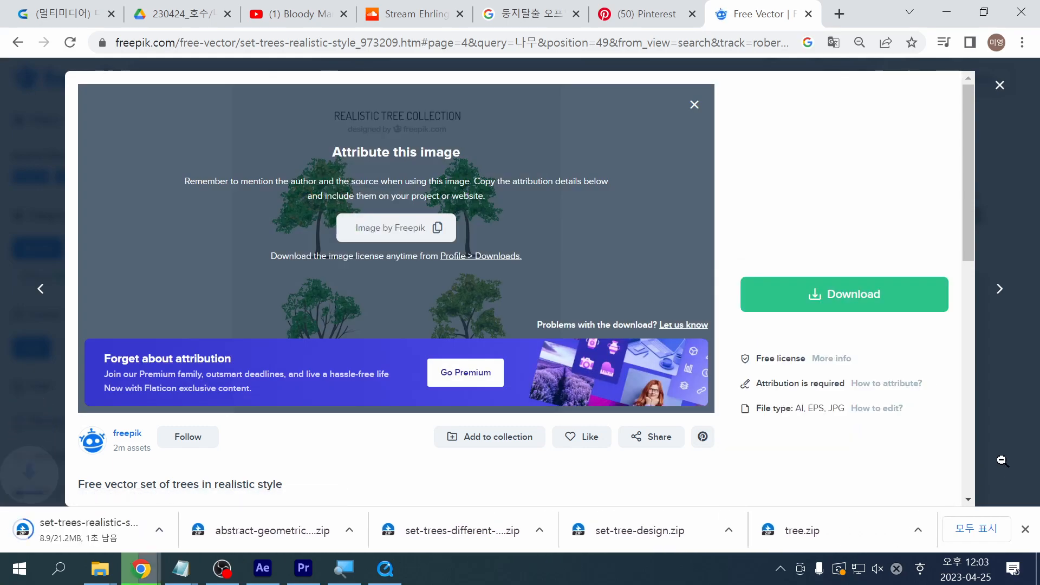
click(1001, 460)
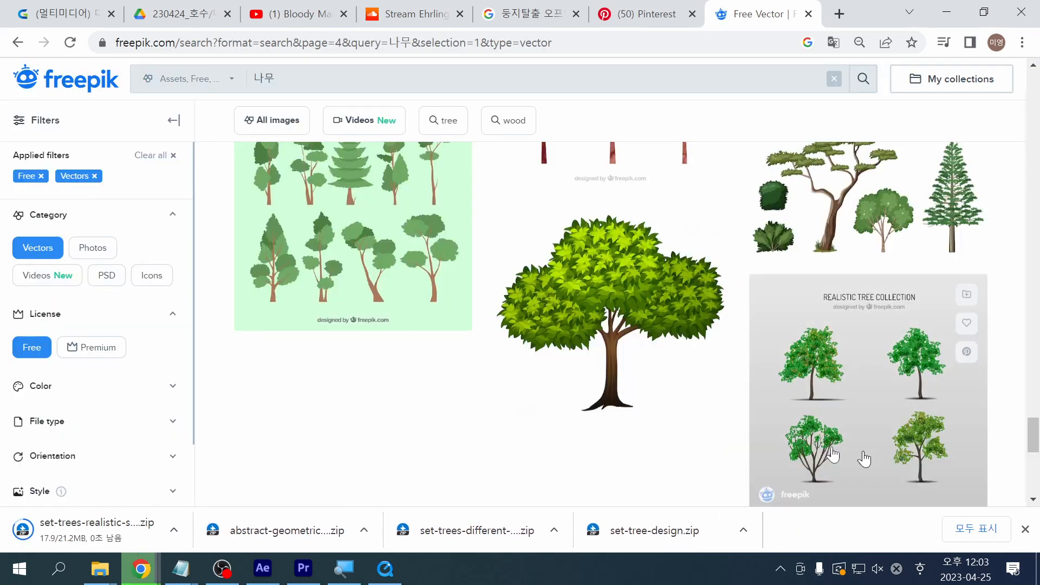
Step: Go to page 5 of the 나무 results and look over its first rows of tree vectors
scroll(864, 459, down, 3)
click(662, 410)
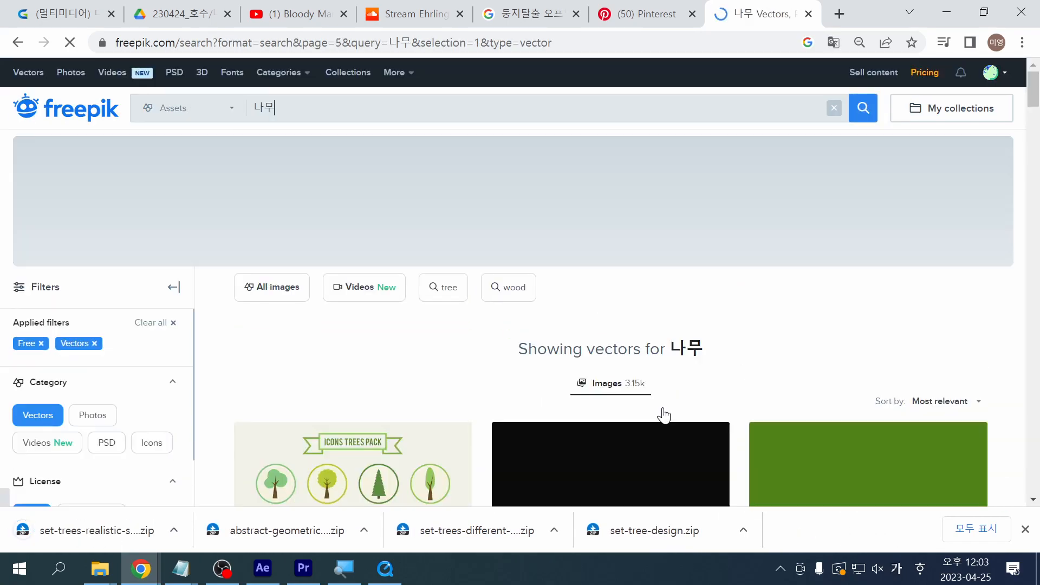
scroll(664, 415, down, 10)
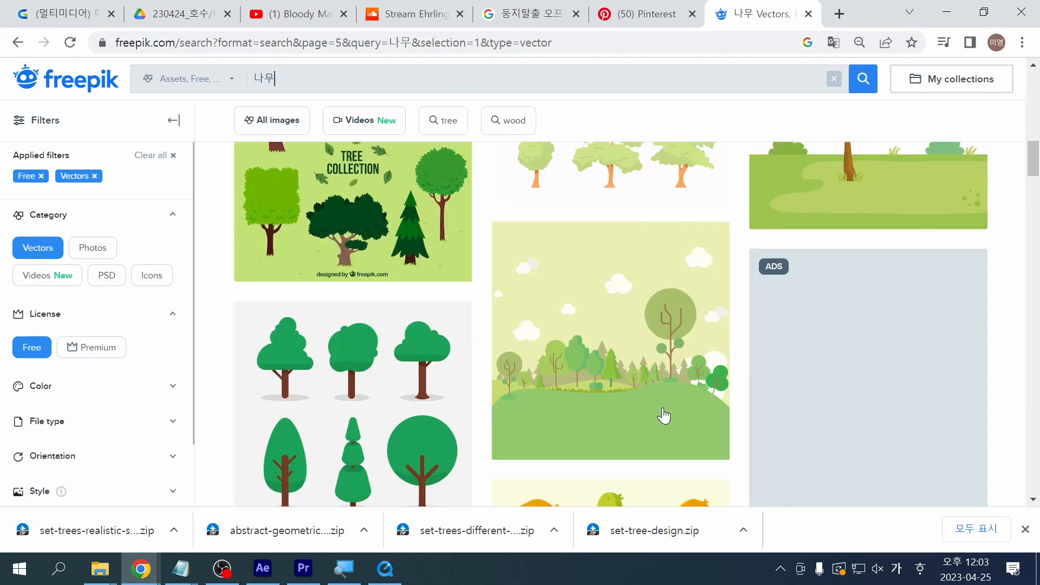
scroll(661, 415, down, 2)
scroll(661, 413, up, 5)
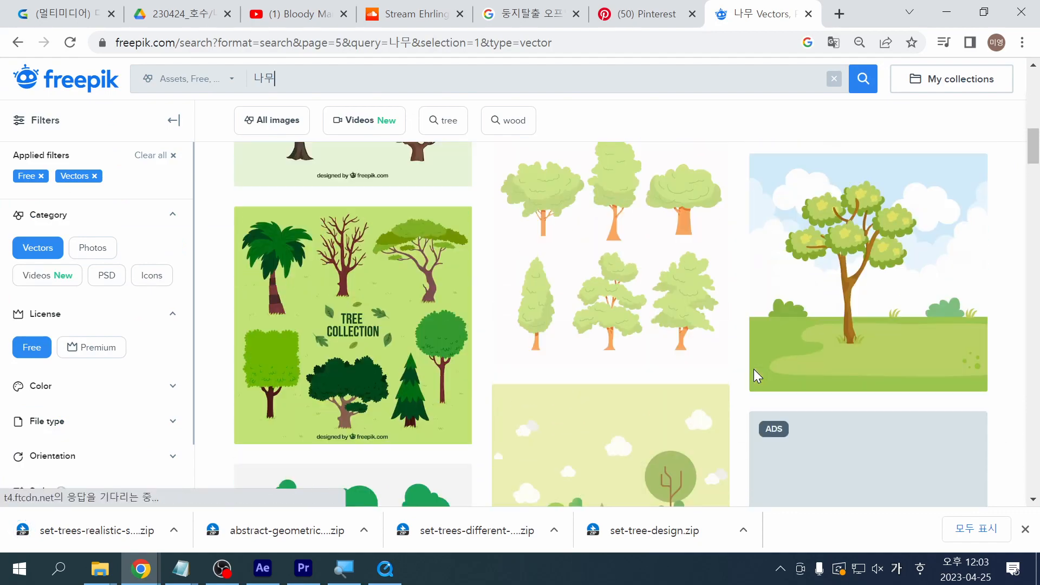
scroll(754, 370, up, 6)
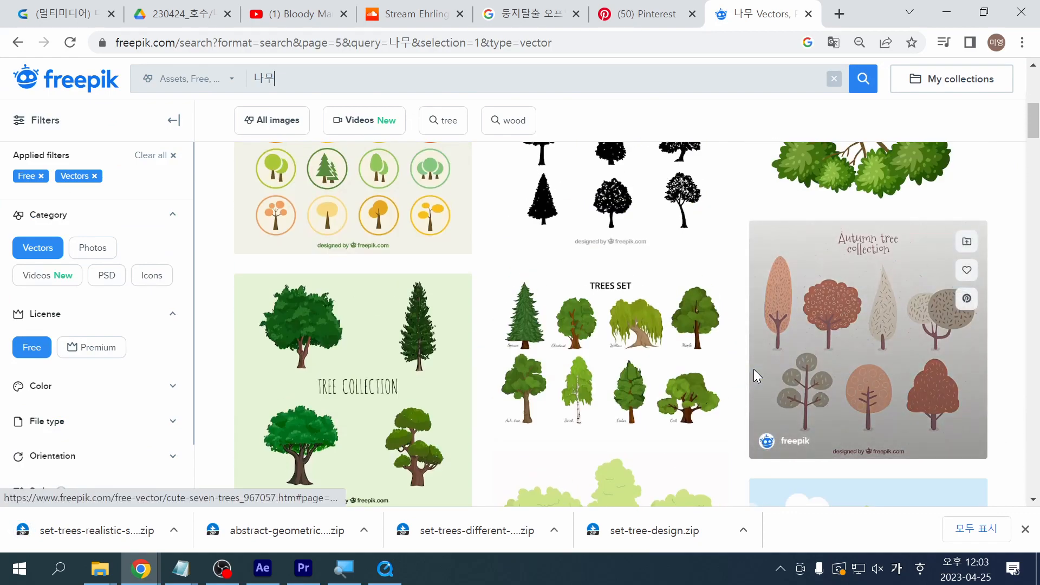
scroll(754, 376, down, 4)
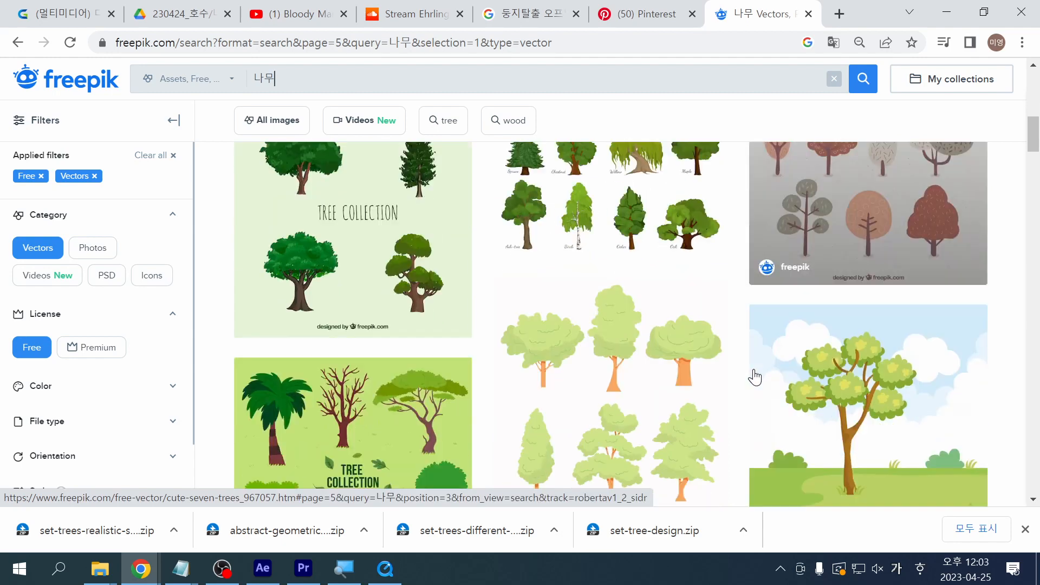
Step: Try to download the free "trees collection in realistic style" vector from page 5, and close its preview
click(384, 206)
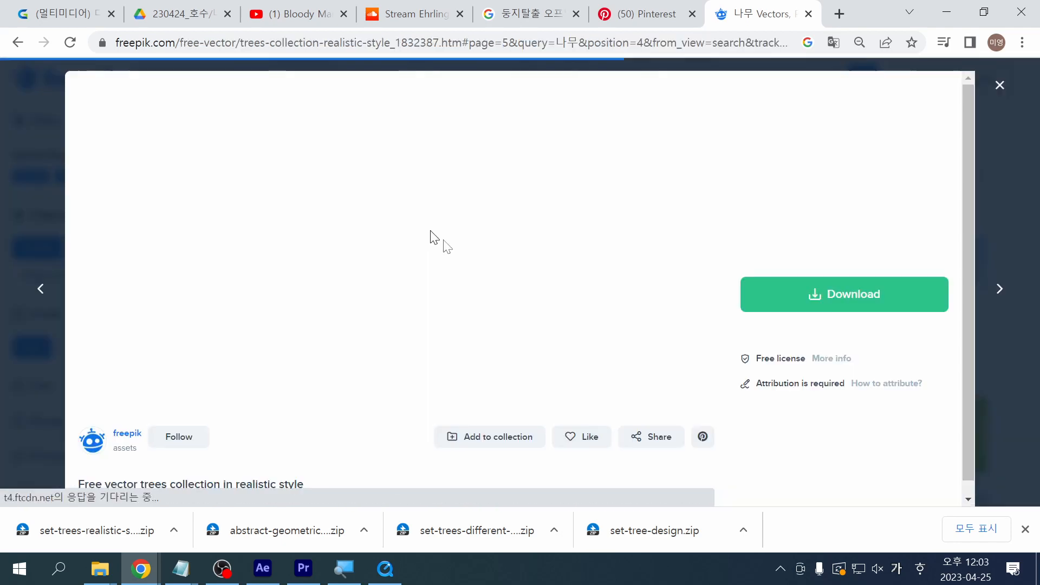
click(868, 306)
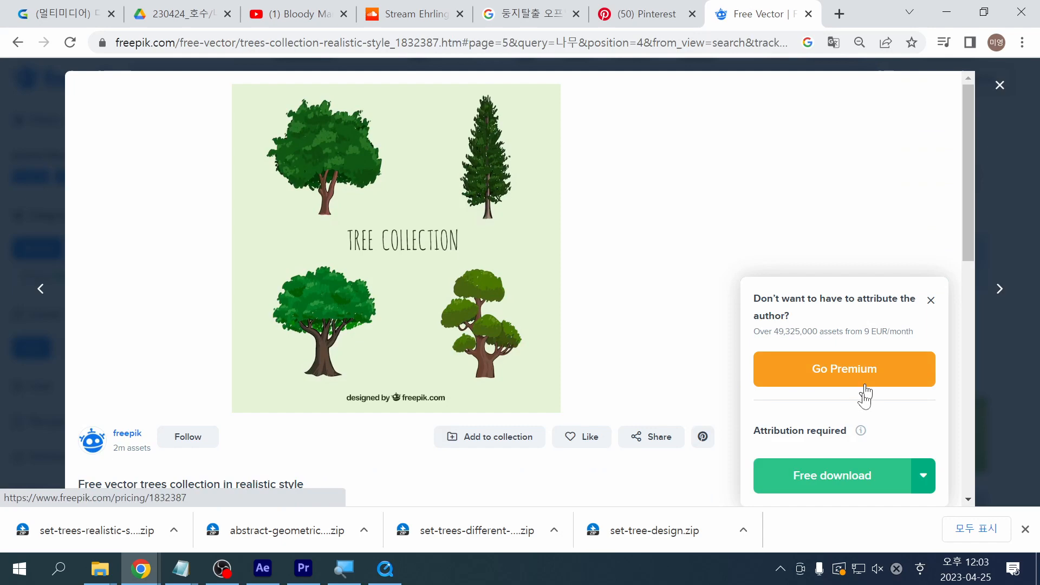
click(860, 485)
click(993, 449)
Step: View the preview of the "empty sky in nature scene in the park" vector on page 5 and close it
scroll(996, 452, down, 5)
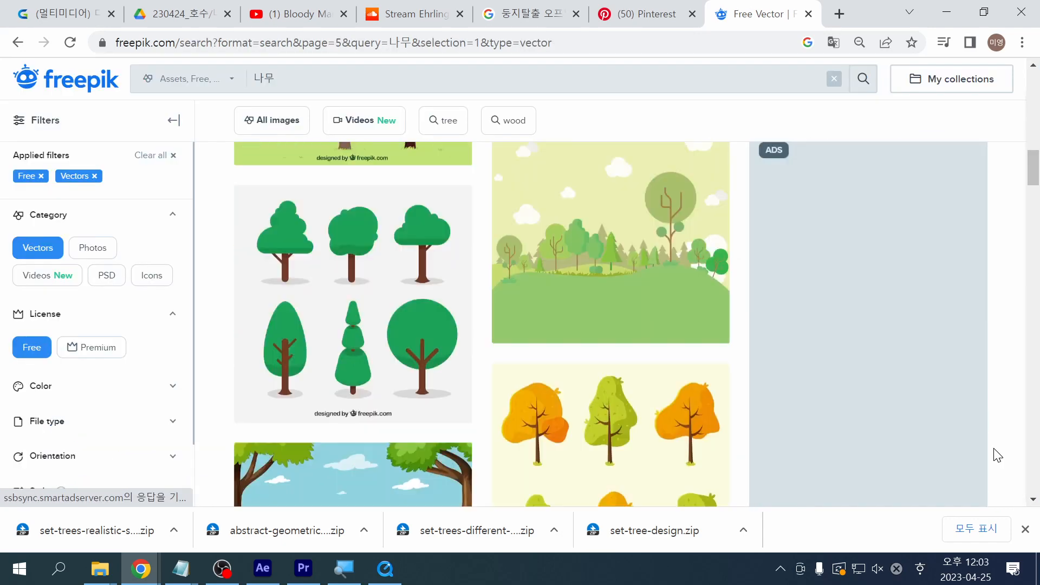
scroll(997, 455, down, 2)
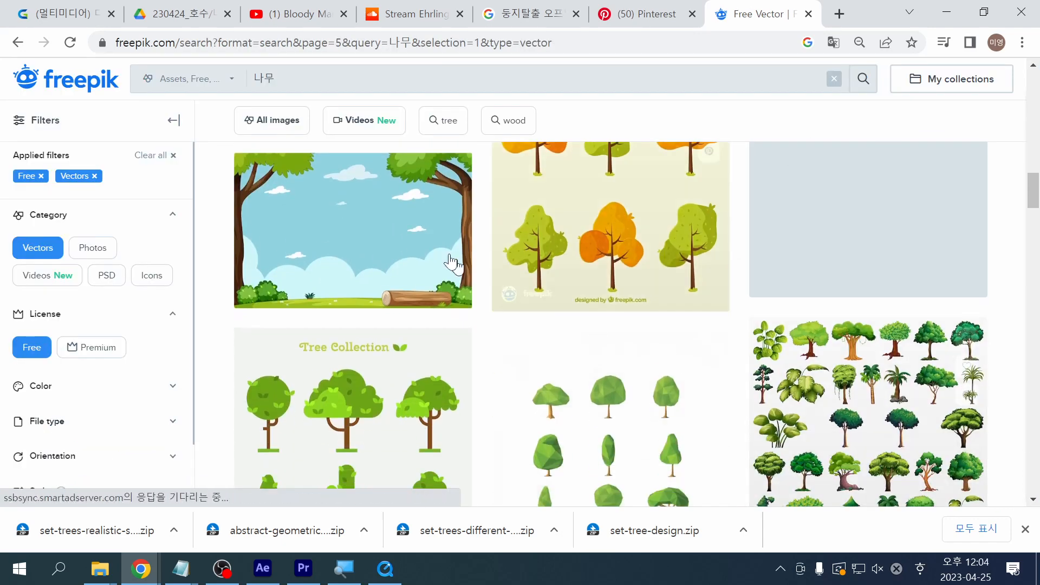
click(386, 243)
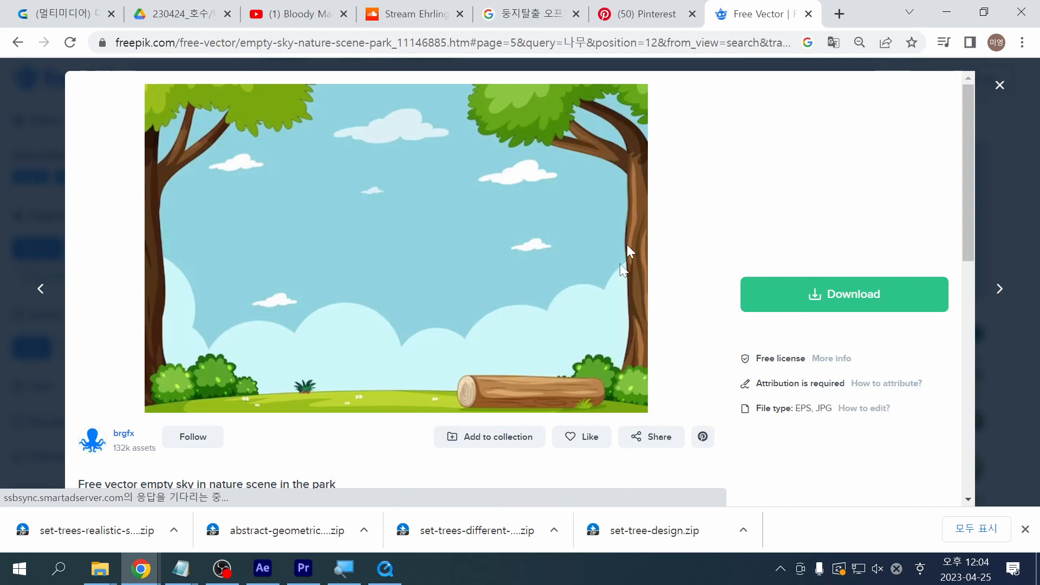
click(1007, 206)
Step: Find the free "a set of tree branch" vector by brgfx on page 5 and open its preview
scroll(1009, 379, down, 4)
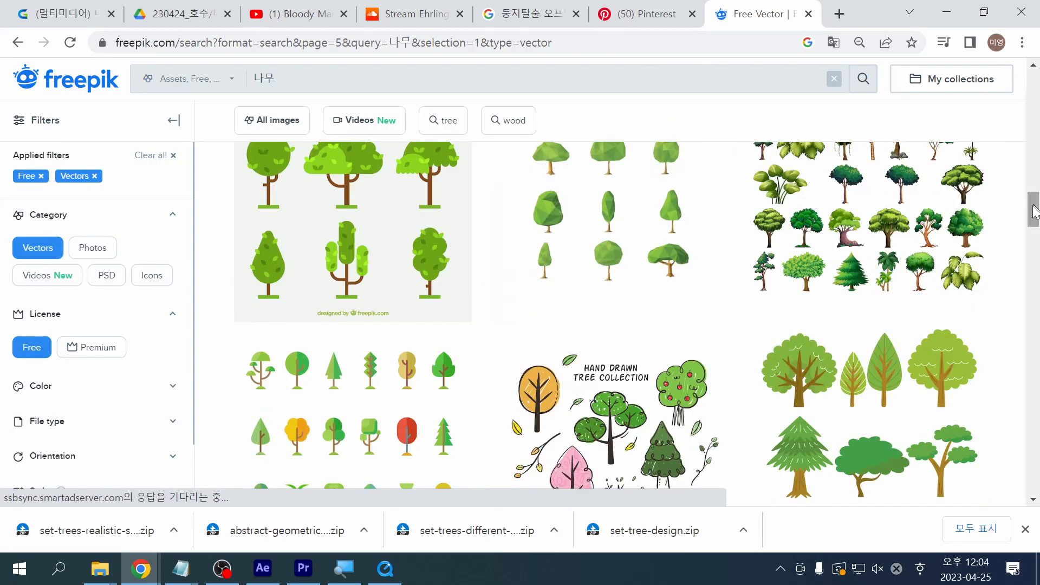
drag(1034, 211, 1035, 297)
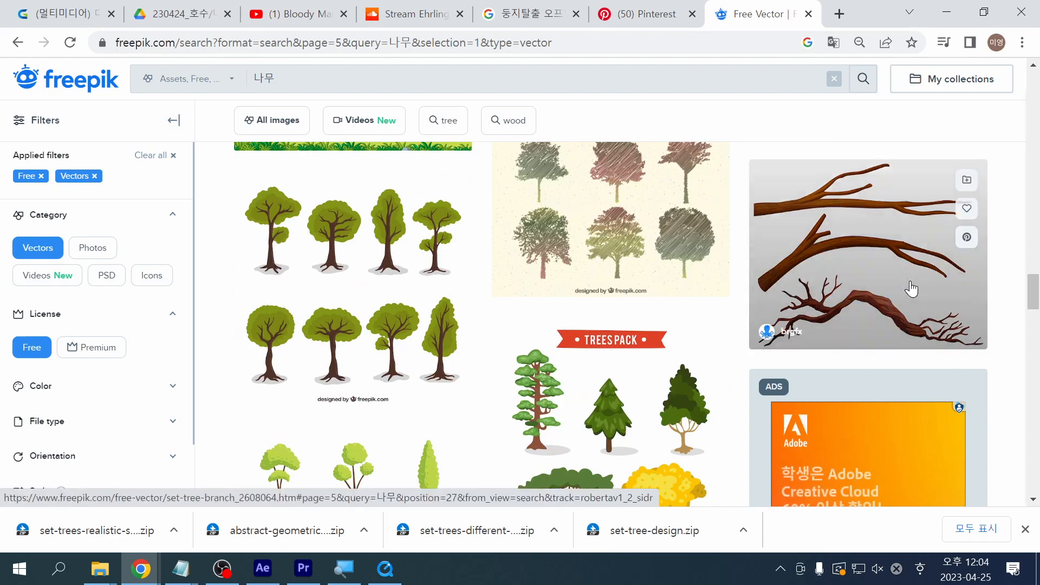
click(910, 287)
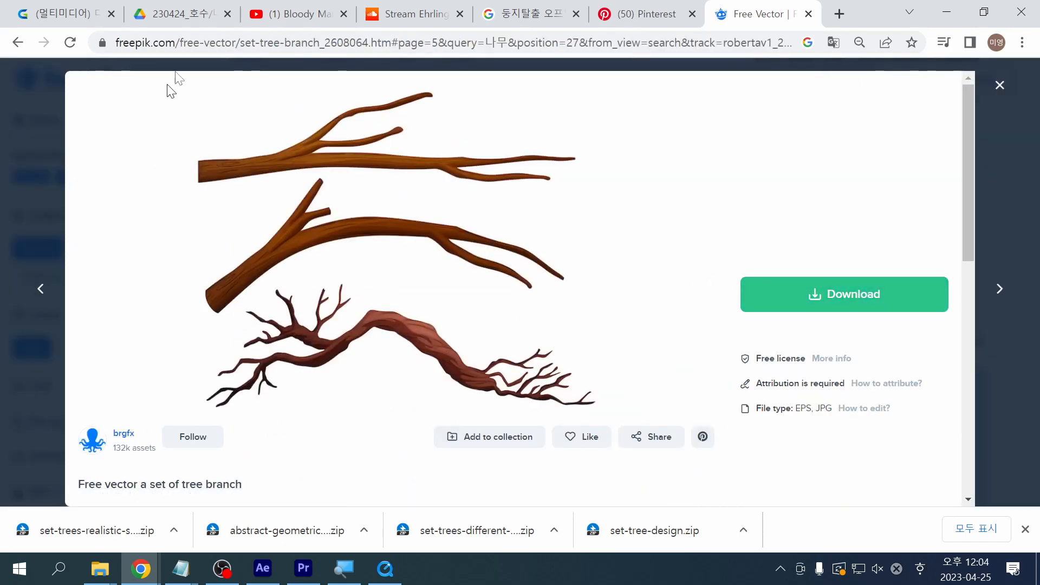
Step: Switch to the reference video in QuickTime Player, examine the tree branches around the 3-second mark, and minimize the player
click(384, 568)
drag(346, 492, 480, 500)
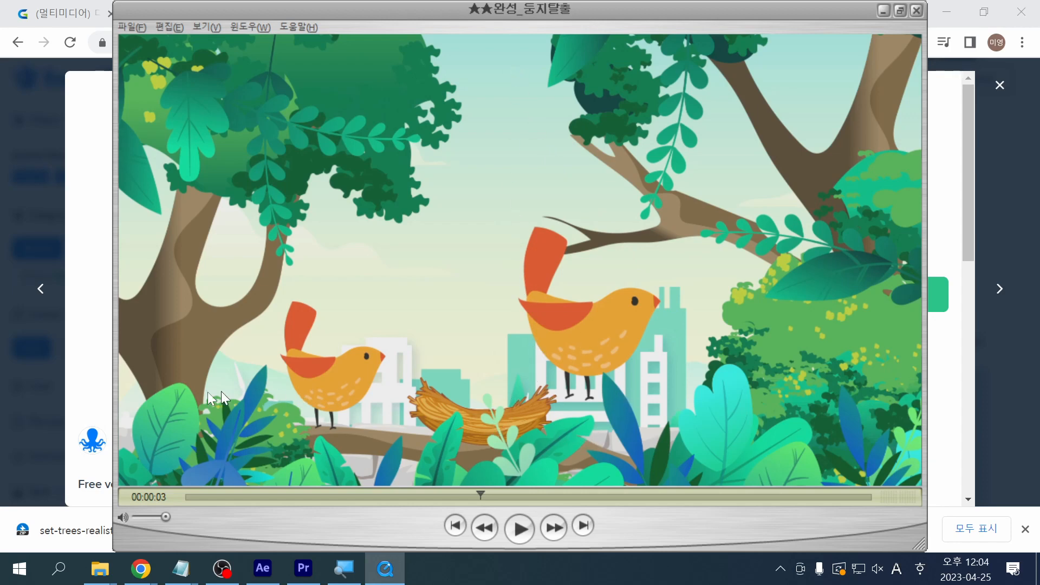
click(883, 11)
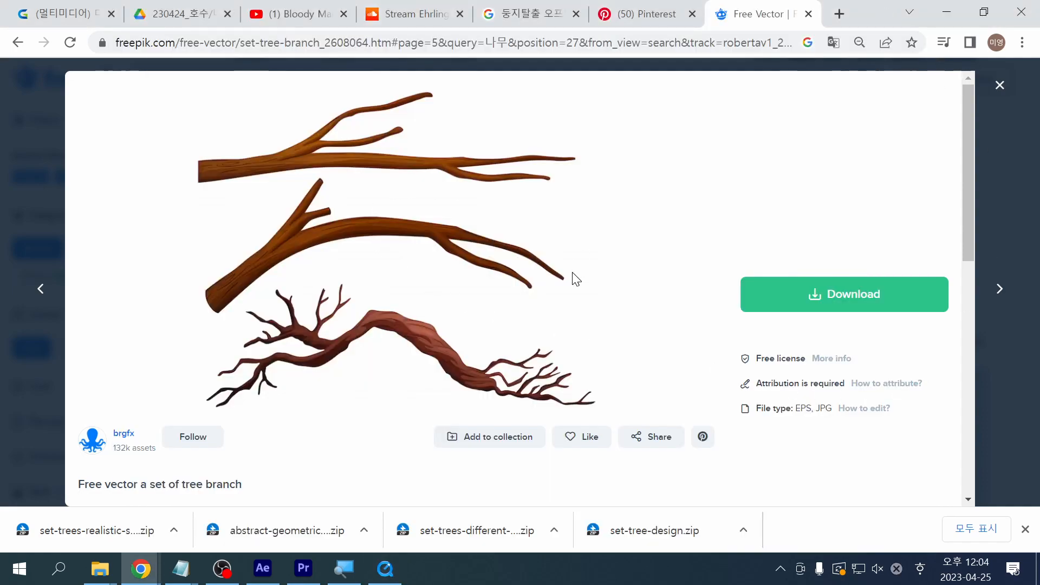
Step: Download the free "a set of tree branch" vector and close its preview
click(885, 301)
click(837, 476)
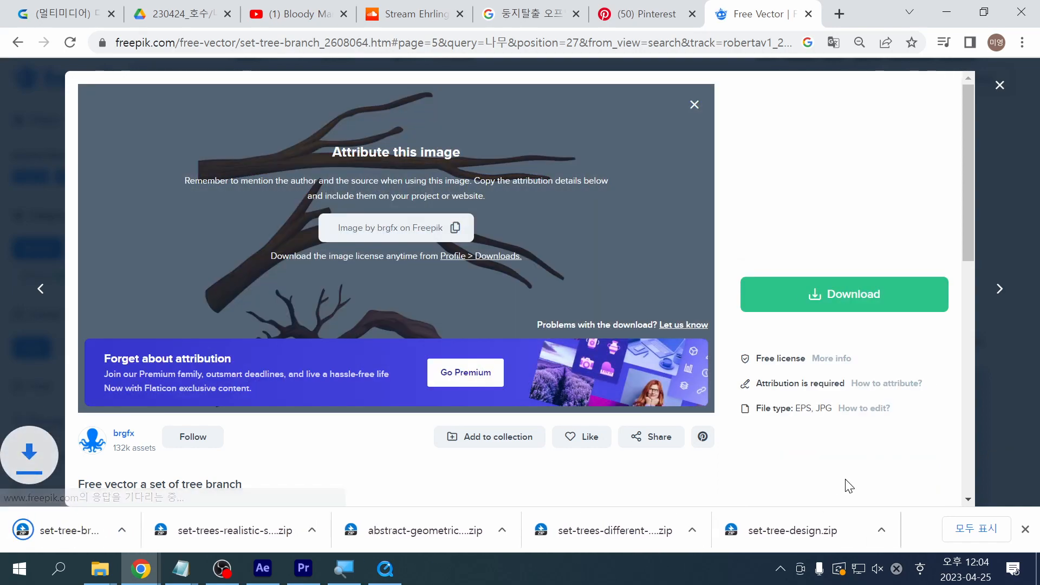
click(1004, 451)
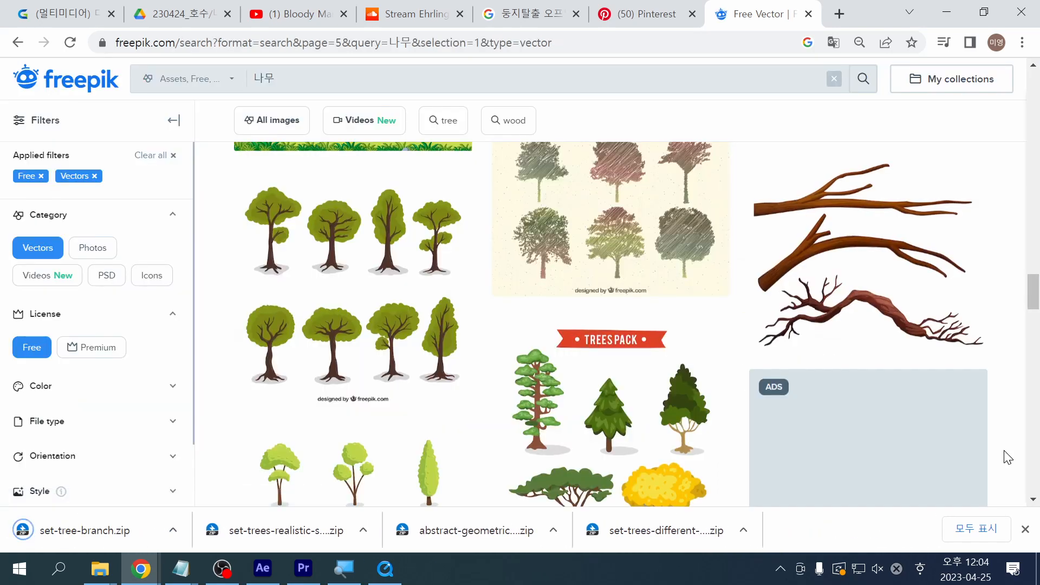
Step: Look through the remaining free tree vectors on results page 5 and go to page 6
scroll(1007, 454, down, 5)
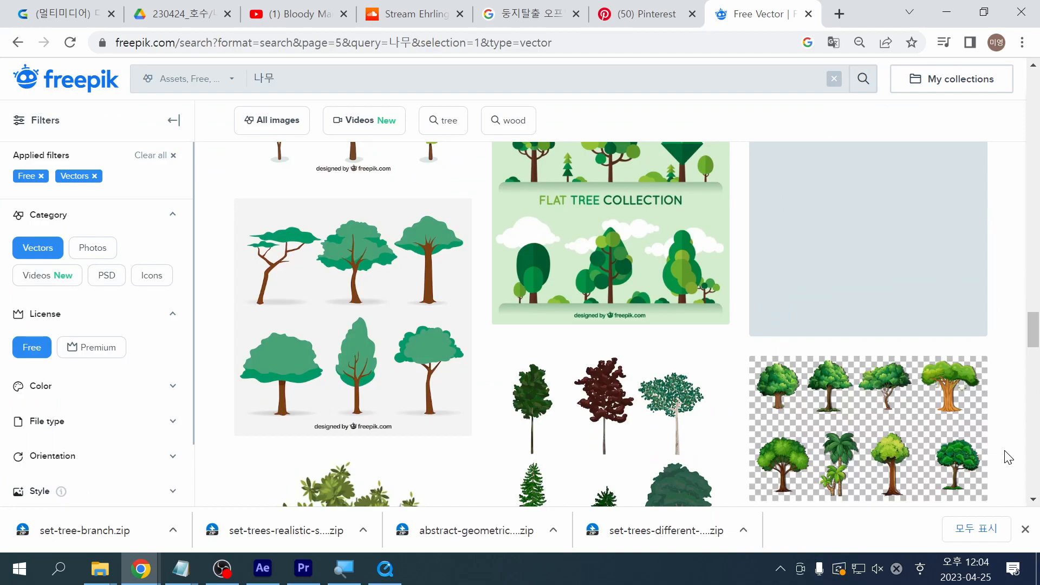
scroll(1008, 457, down, 6)
scroll(1008, 457, down, 10)
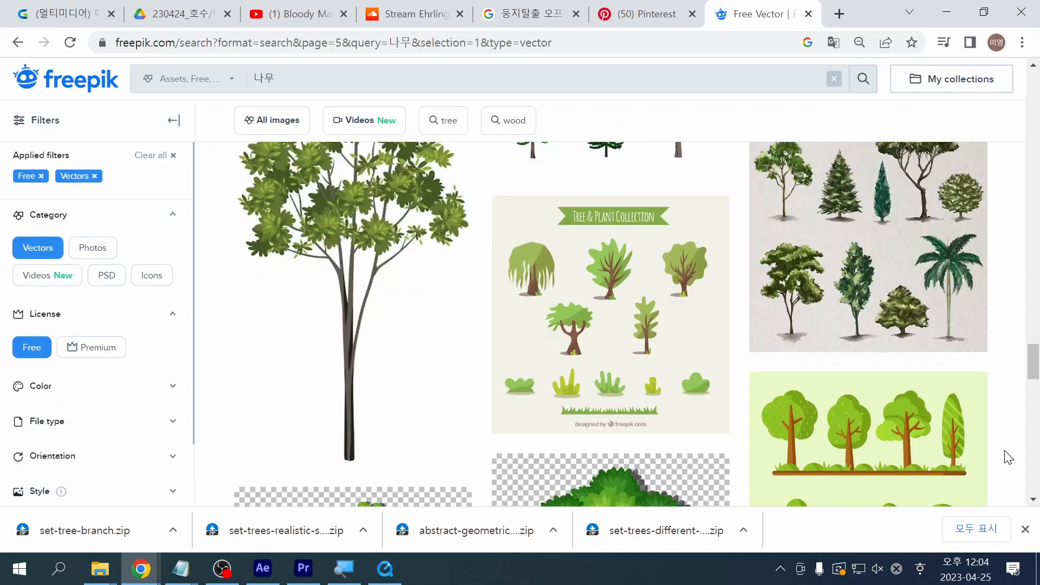
scroll(1007, 457, down, 5)
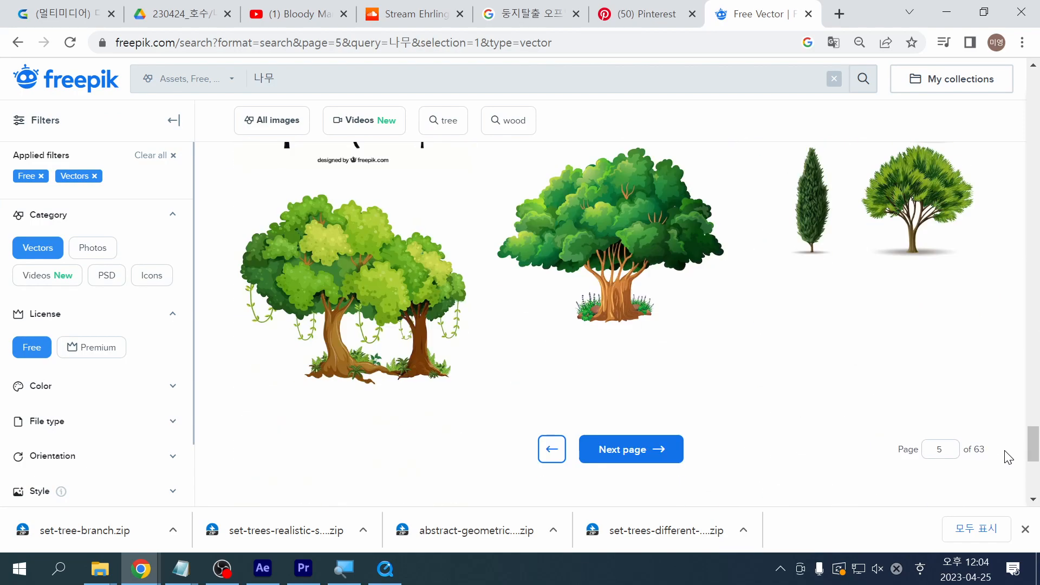
click(625, 452)
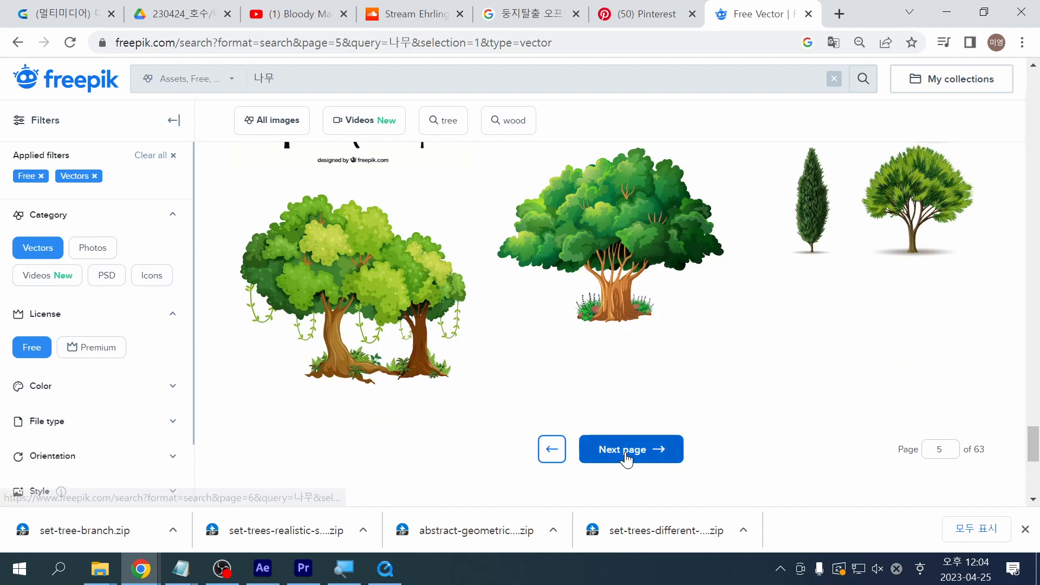
Step: Examine the free tree and branch vectors on results page 6 for usable material, and continue to page 7
scroll(627, 459, down, 10)
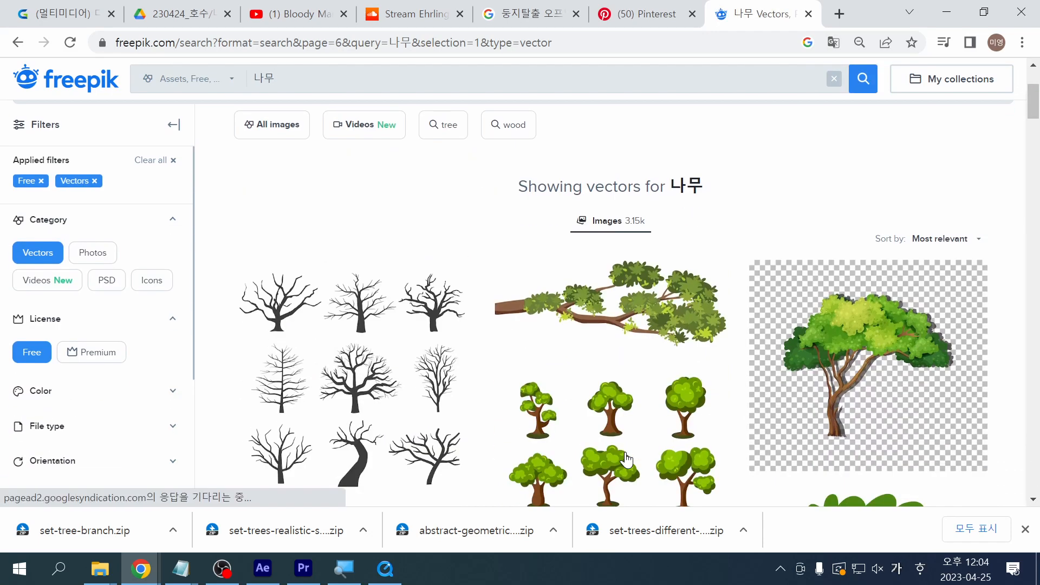
scroll(627, 460, down, 2)
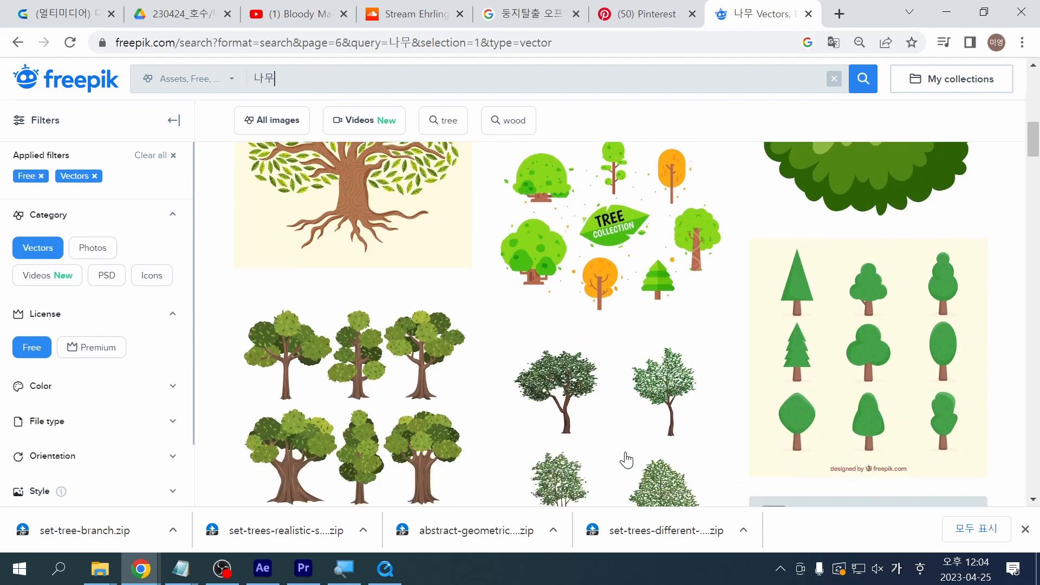
scroll(627, 460, down, 5)
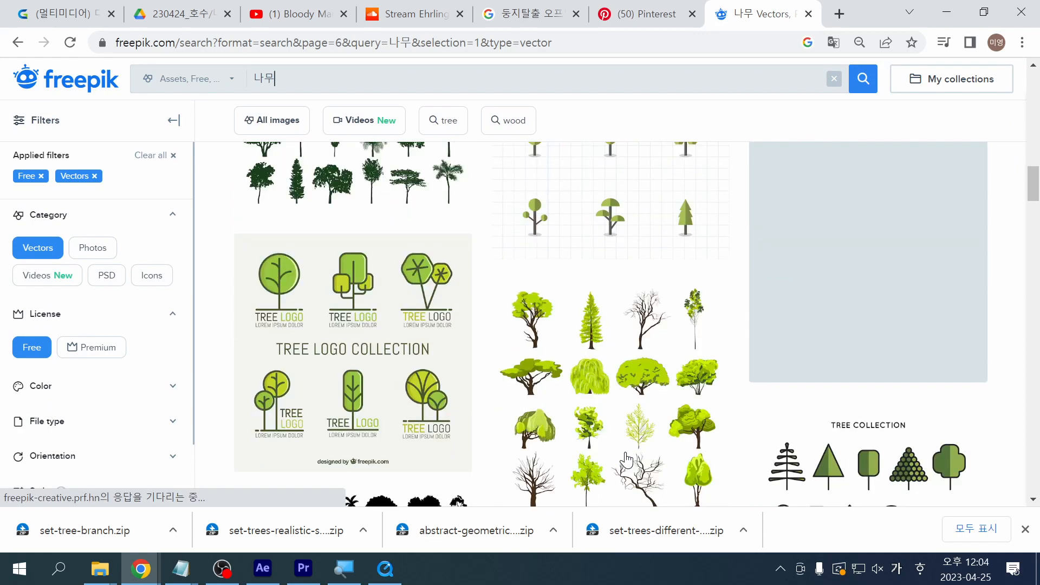
scroll(626, 459, down, 8)
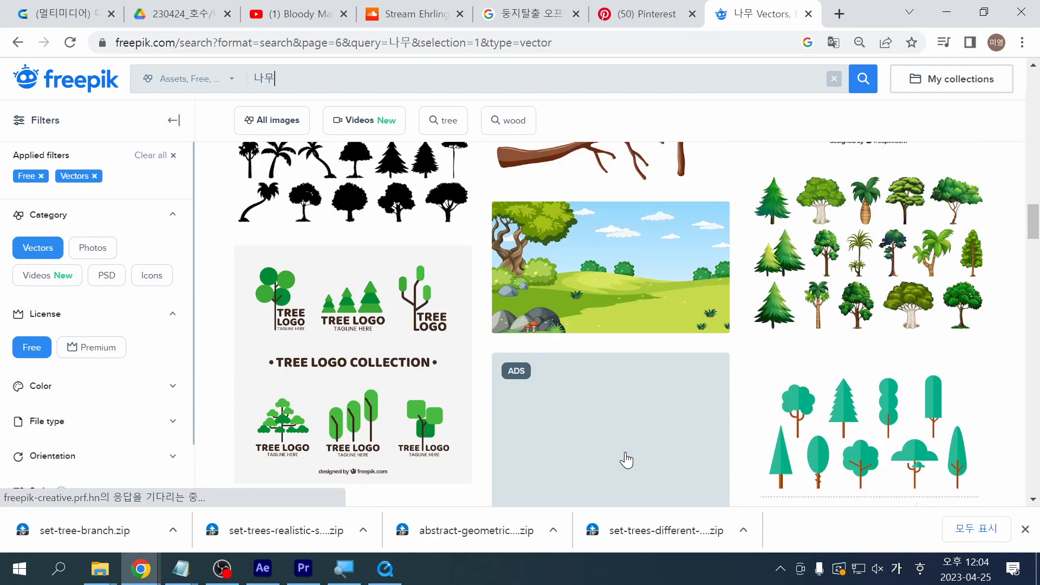
scroll(627, 459, down, 9)
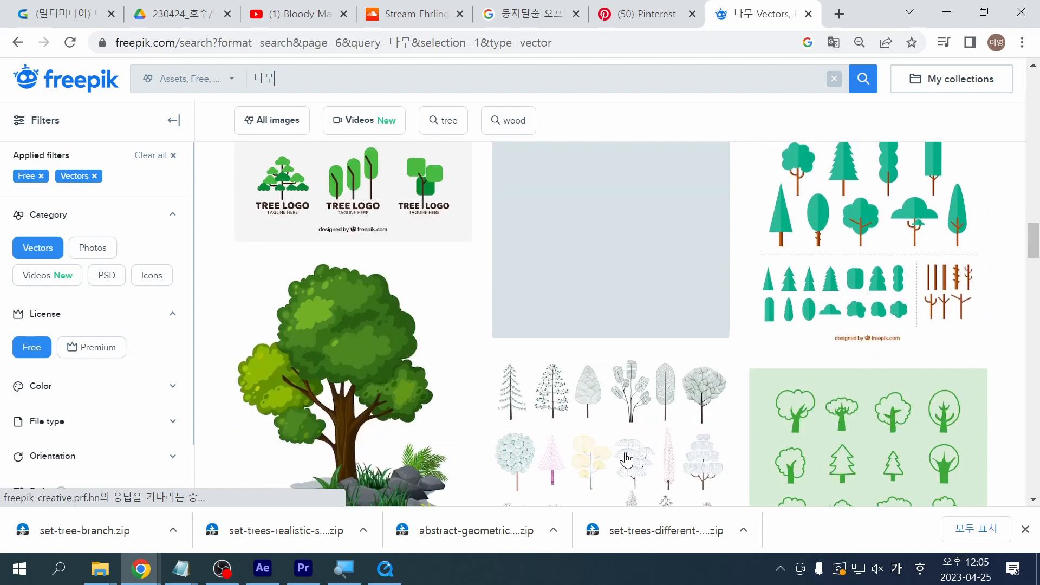
scroll(627, 459, down, 9)
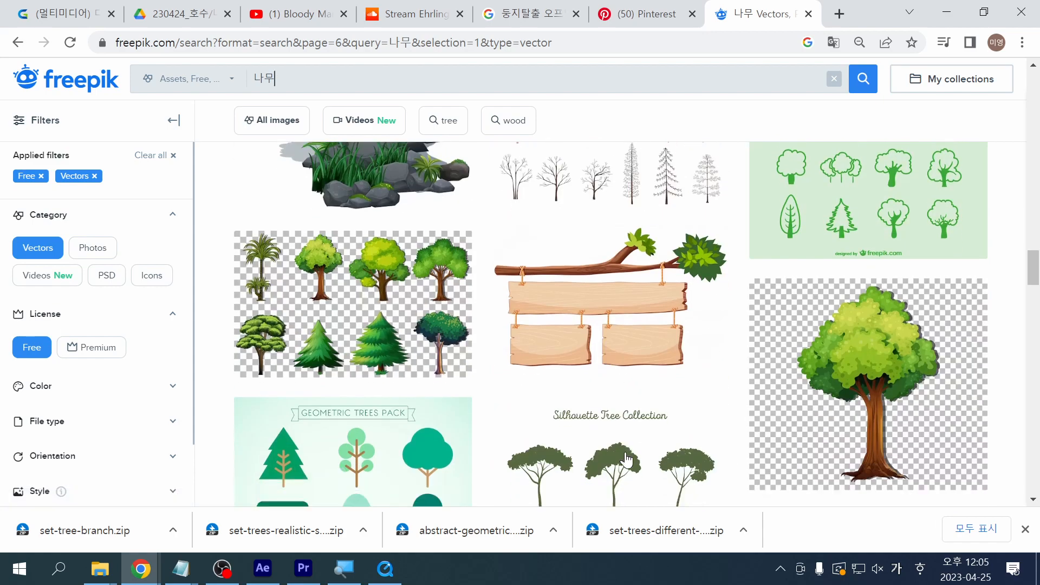
scroll(627, 459, down, 8)
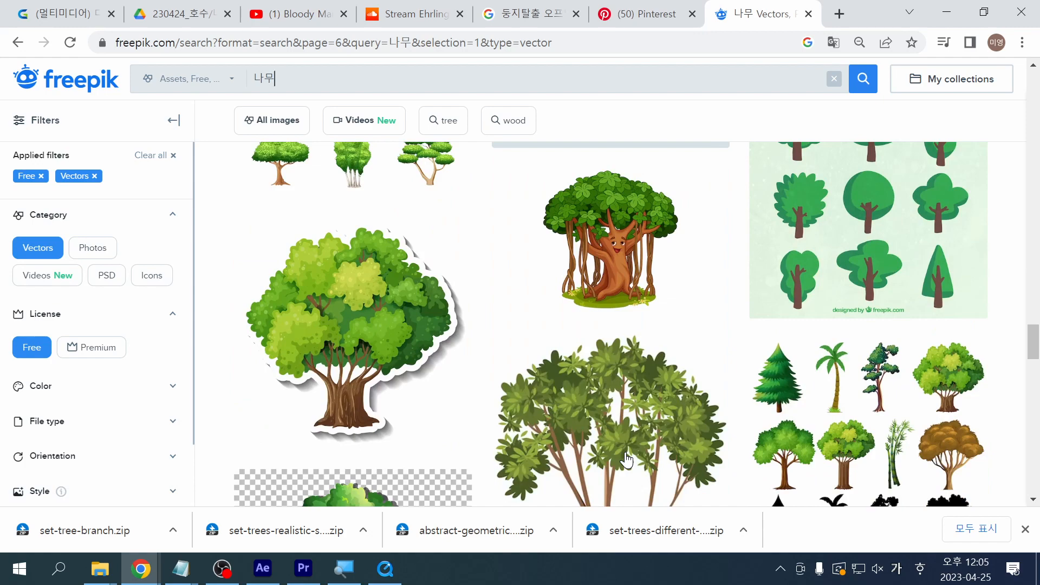
scroll(627, 459, down, 3)
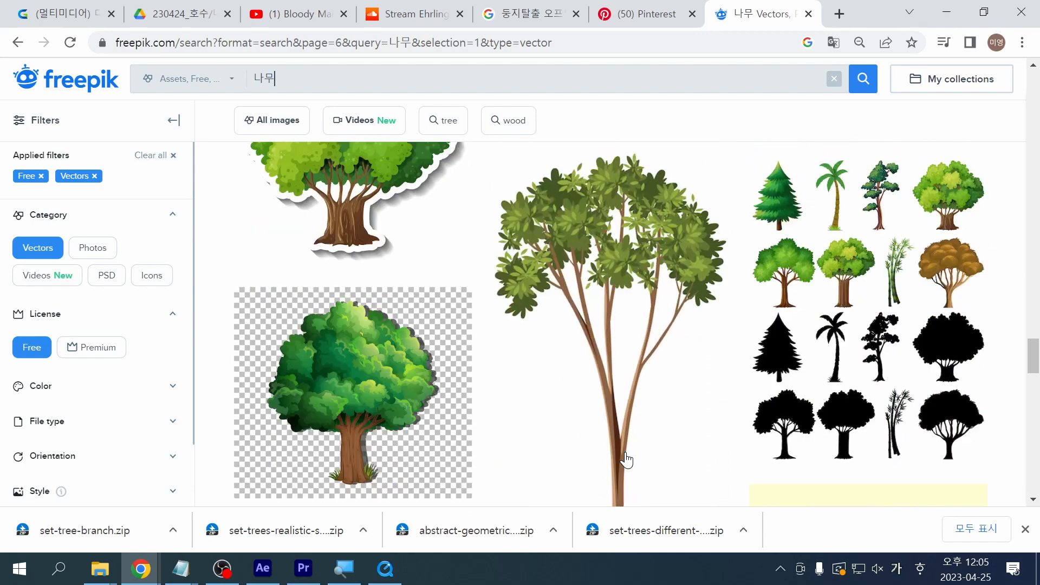
scroll(627, 459, down, 3)
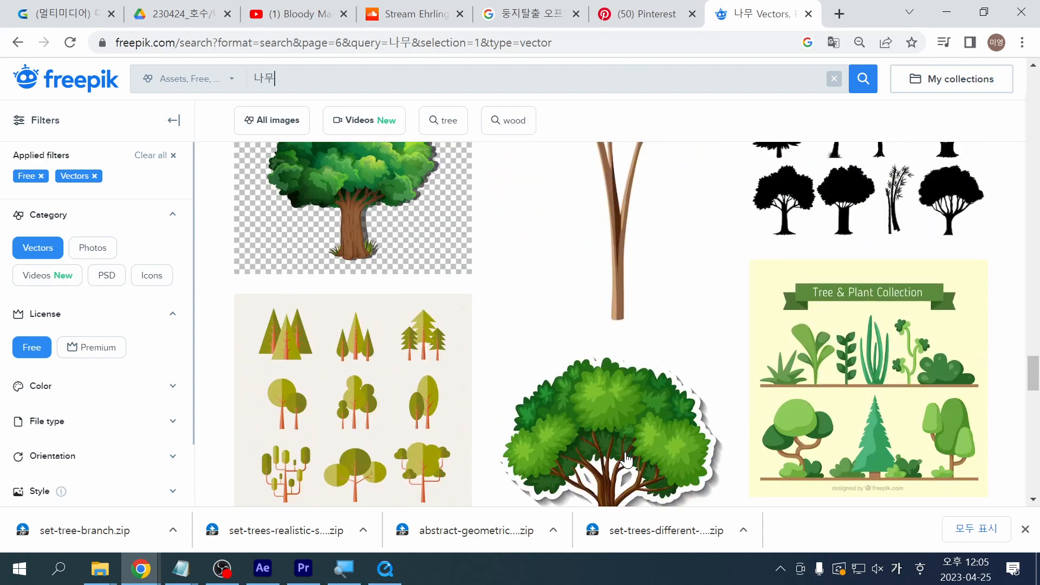
scroll(627, 460, down, 5)
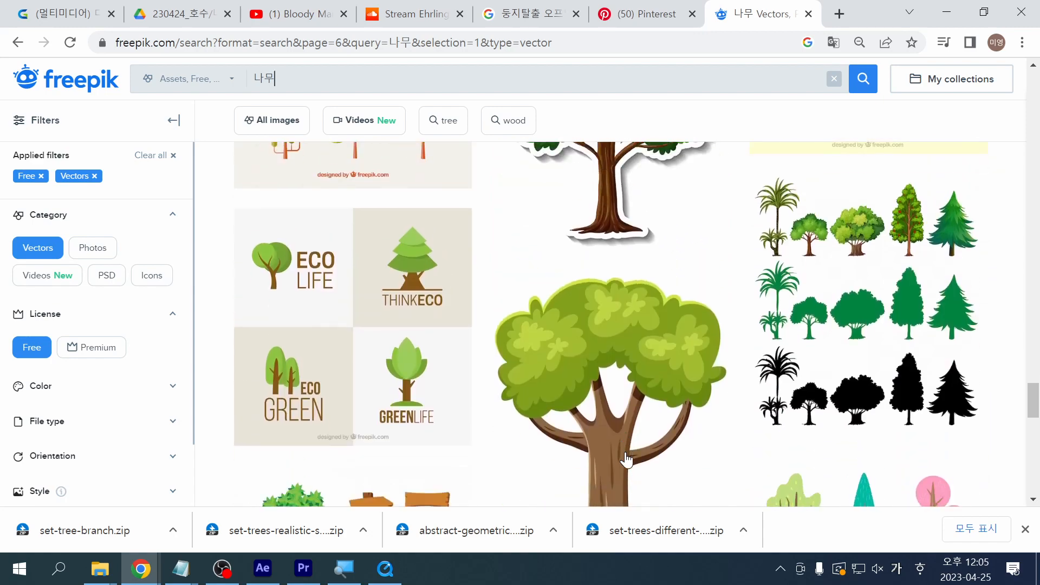
scroll(627, 459, down, 10)
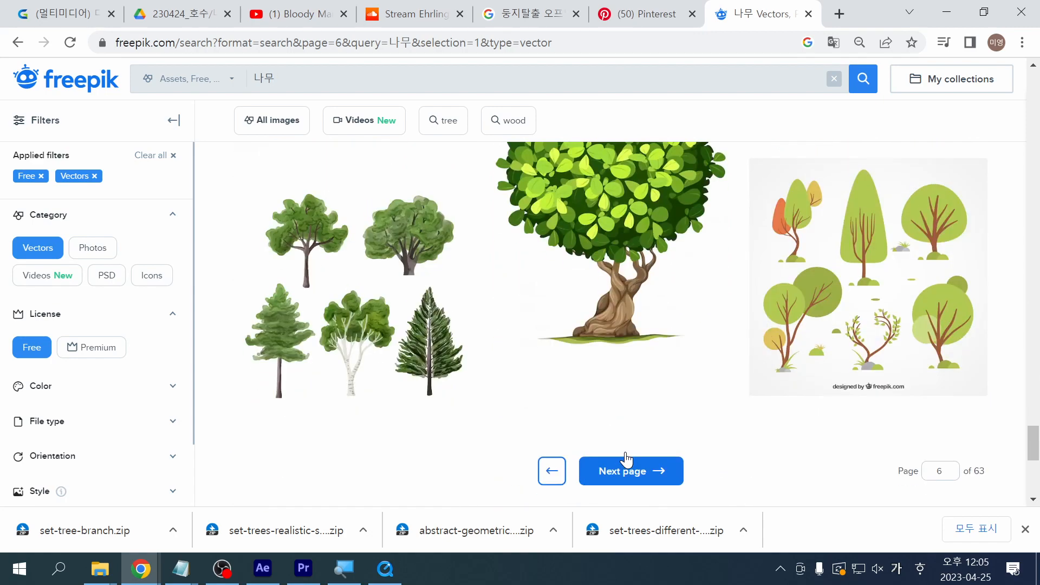
click(640, 473)
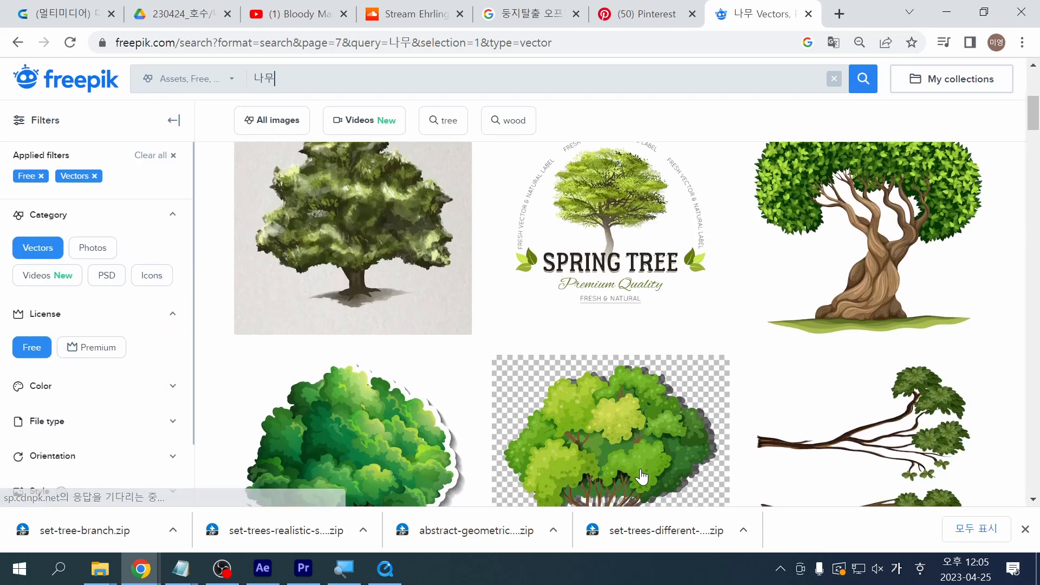
Step: Scan results page 7 from its beginning for suitable free tree and branch vectors, and advance to page 8
scroll(642, 477, up, 2)
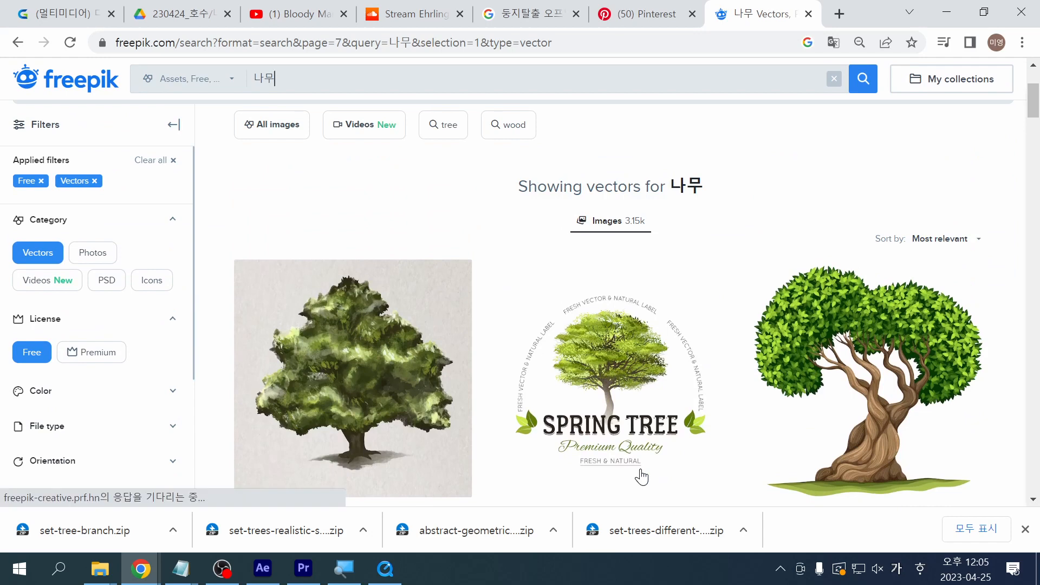
scroll(642, 477, down, 10)
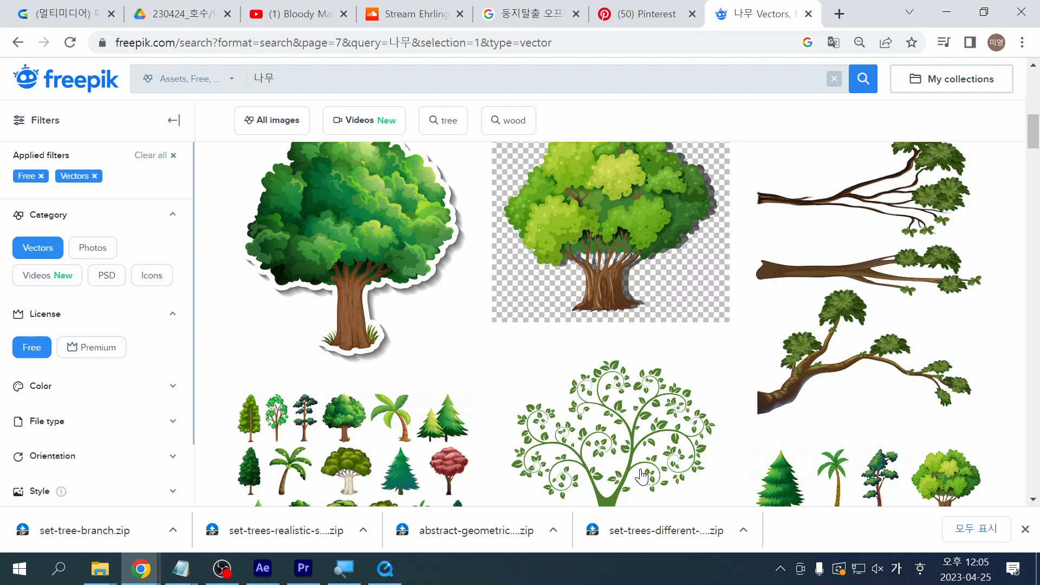
scroll(642, 477, down, 9)
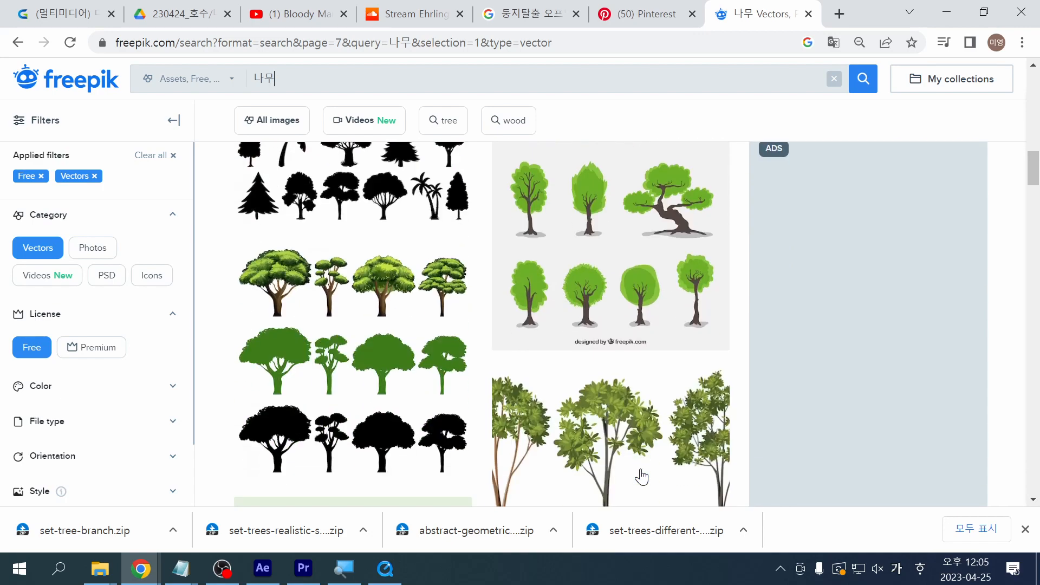
scroll(642, 477, down, 15)
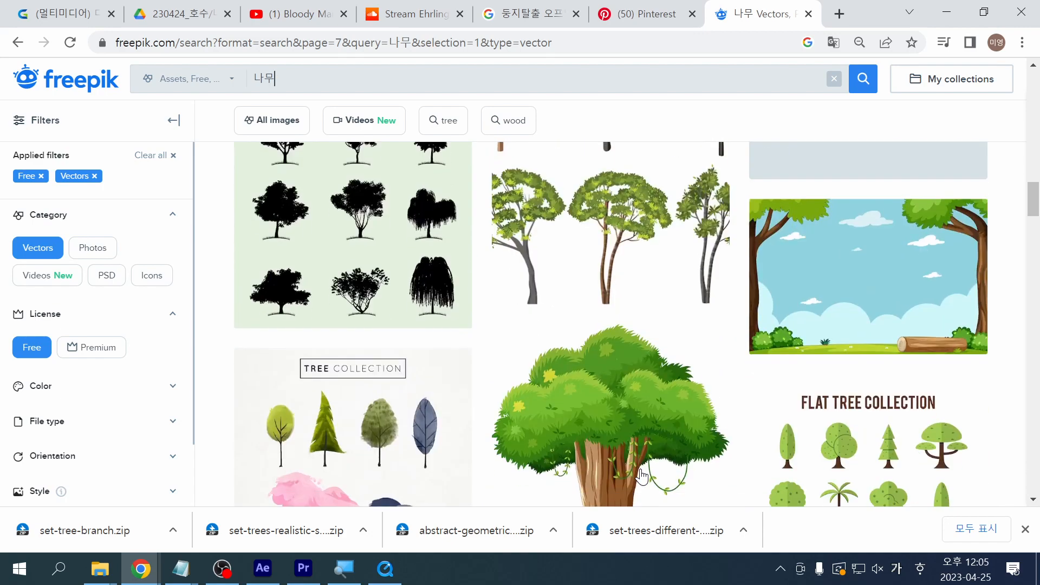
scroll(642, 477, down, 15)
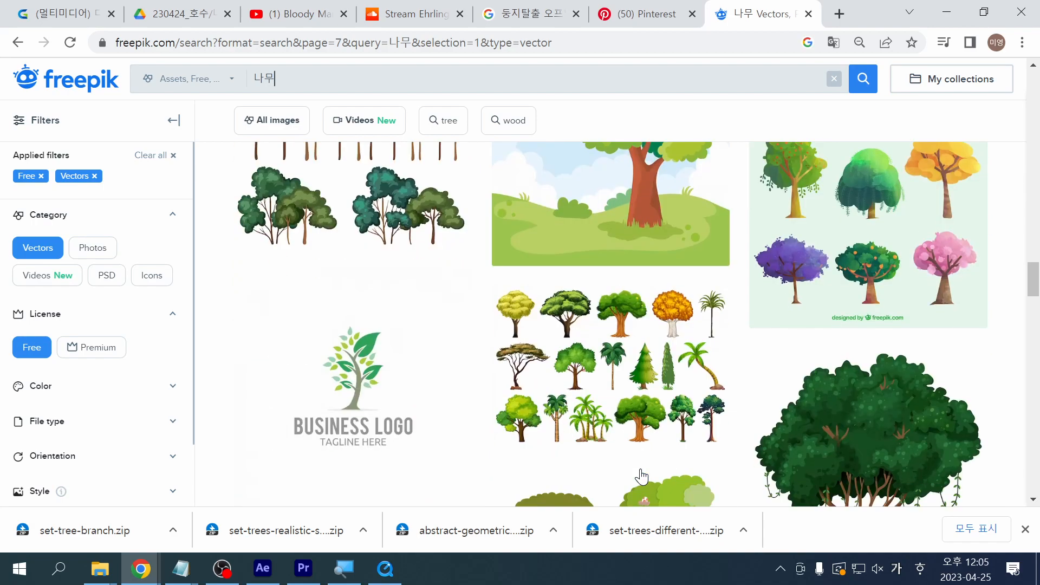
scroll(642, 477, down, 15)
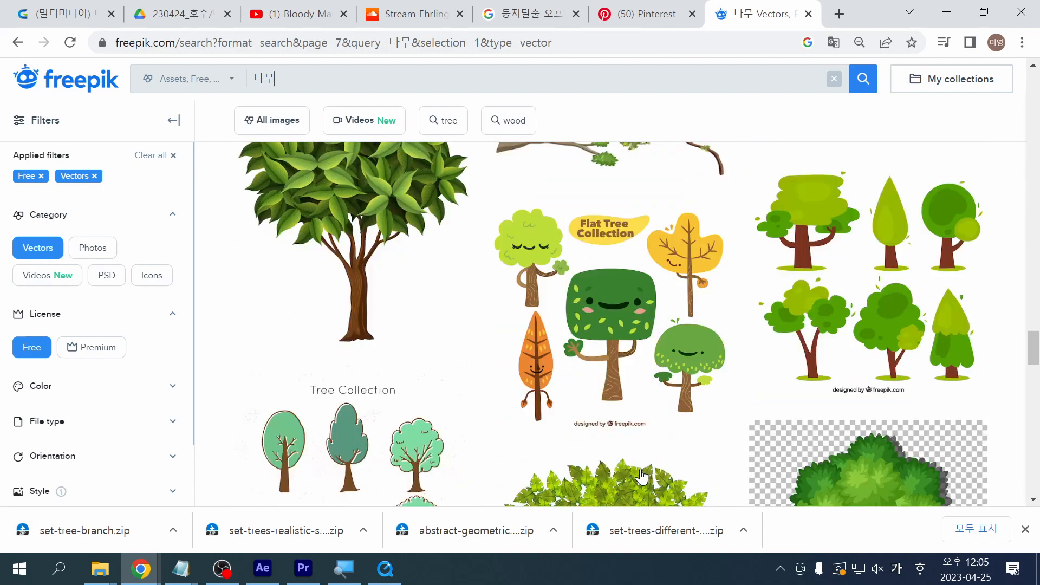
scroll(642, 477, down, 15)
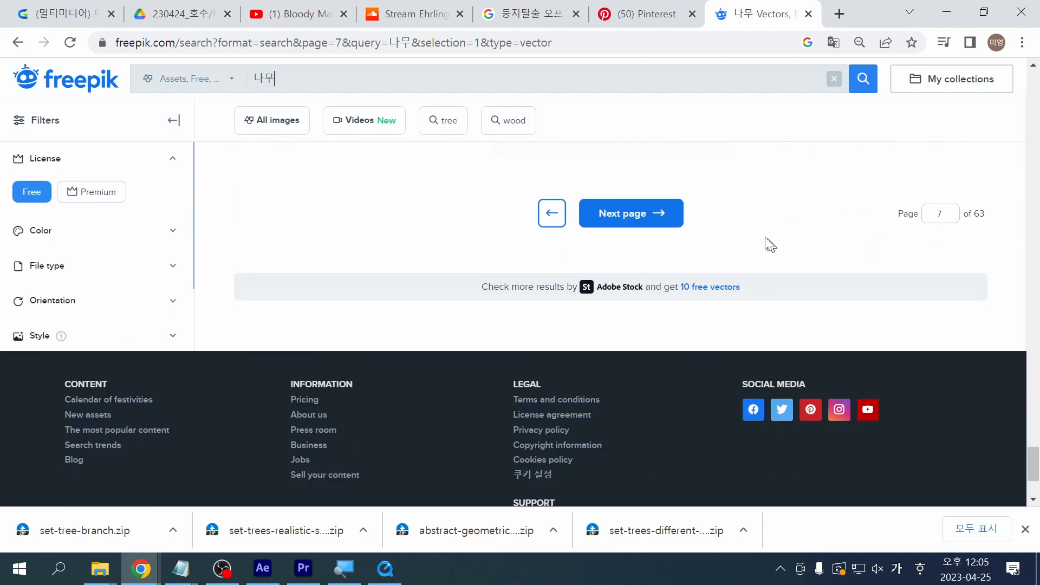
click(657, 213)
Step: Check the free tree vectors on results page 8 through to the end, and open page 9
scroll(655, 221, down, 5)
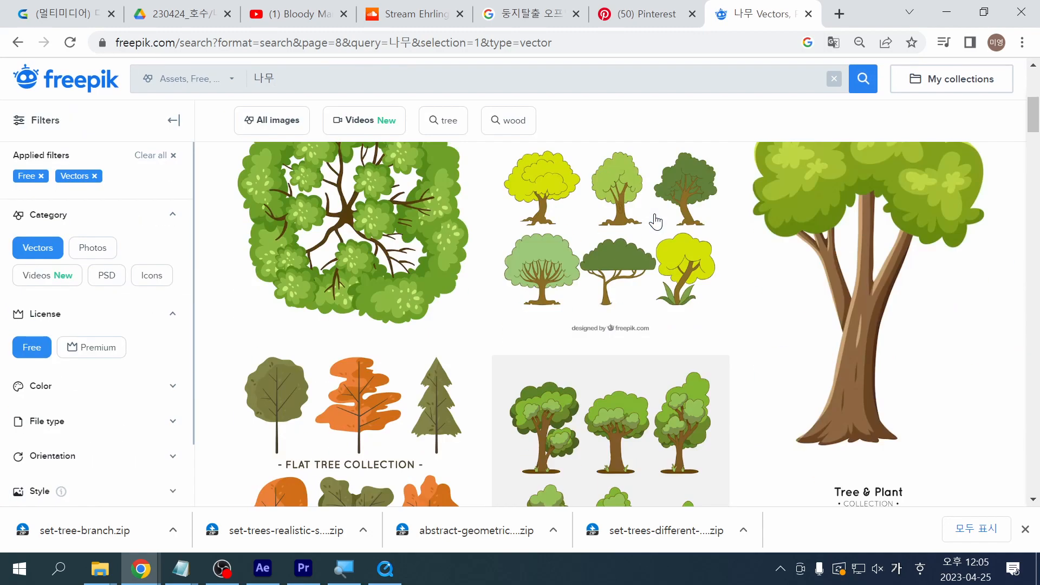
scroll(650, 271, down, 3)
scroll(650, 298, down, 15)
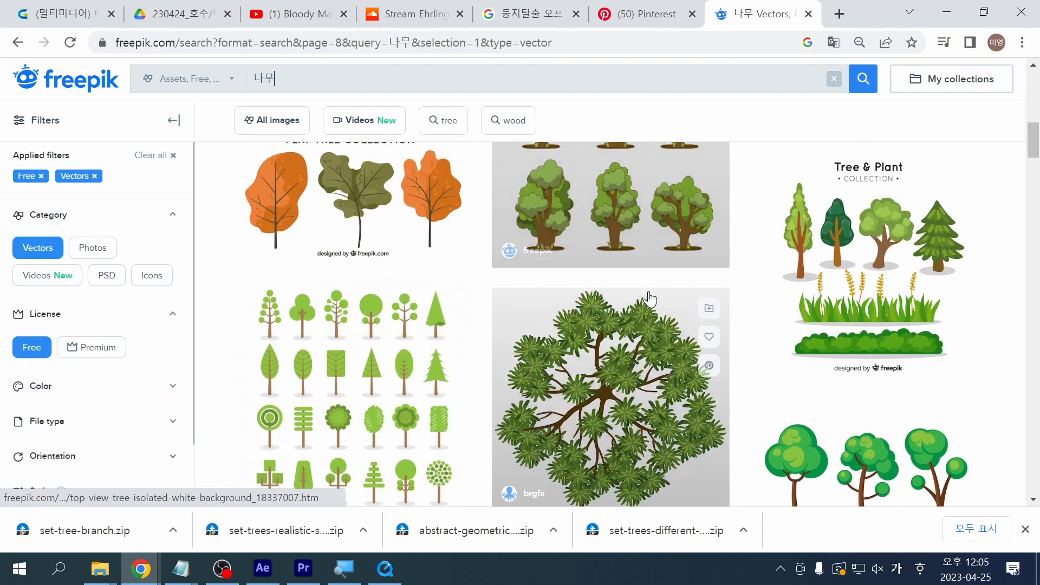
scroll(650, 298, down, 12)
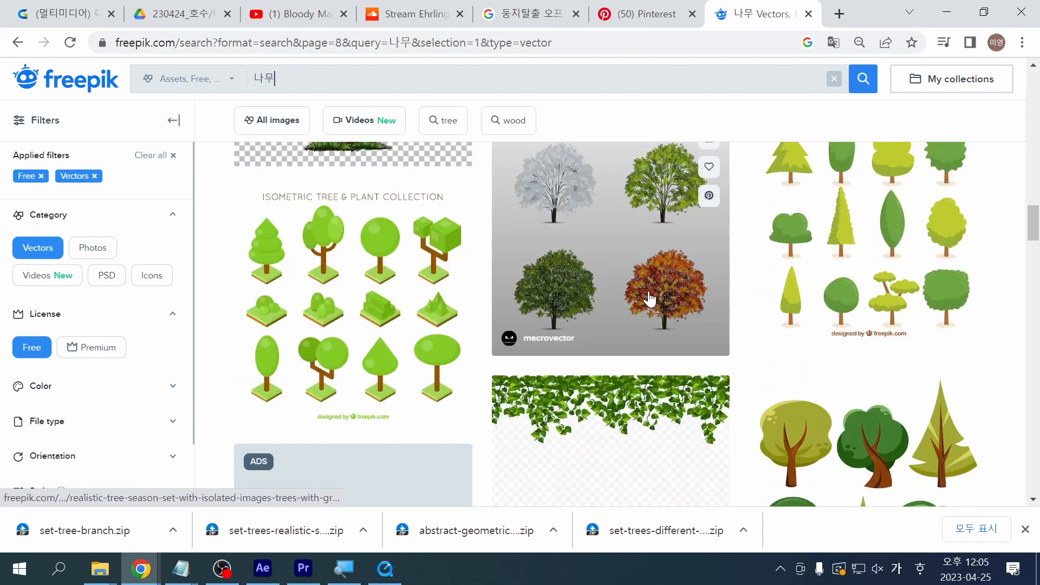
scroll(650, 298, down, 12)
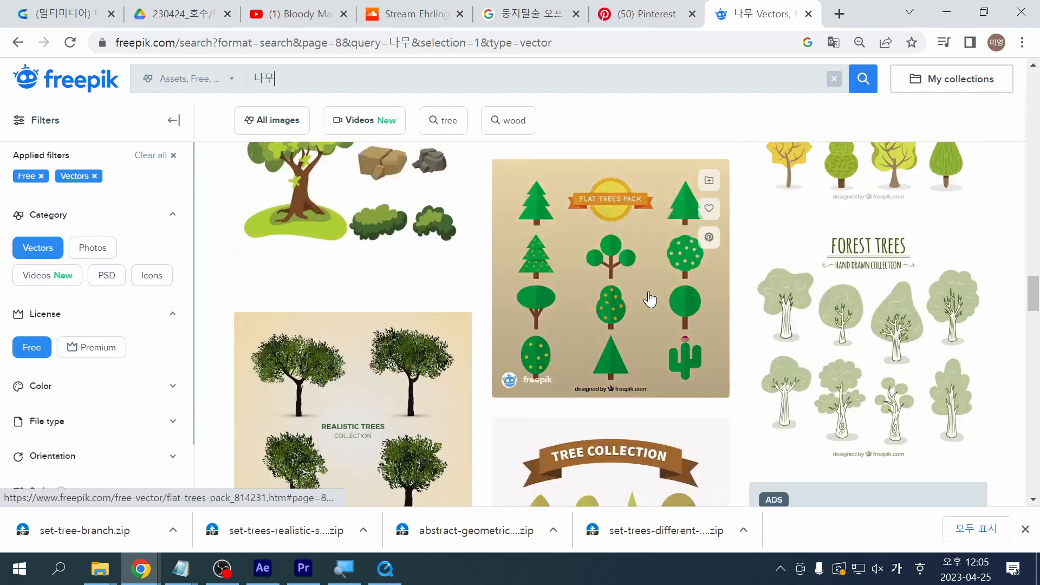
scroll(650, 299, down, 12)
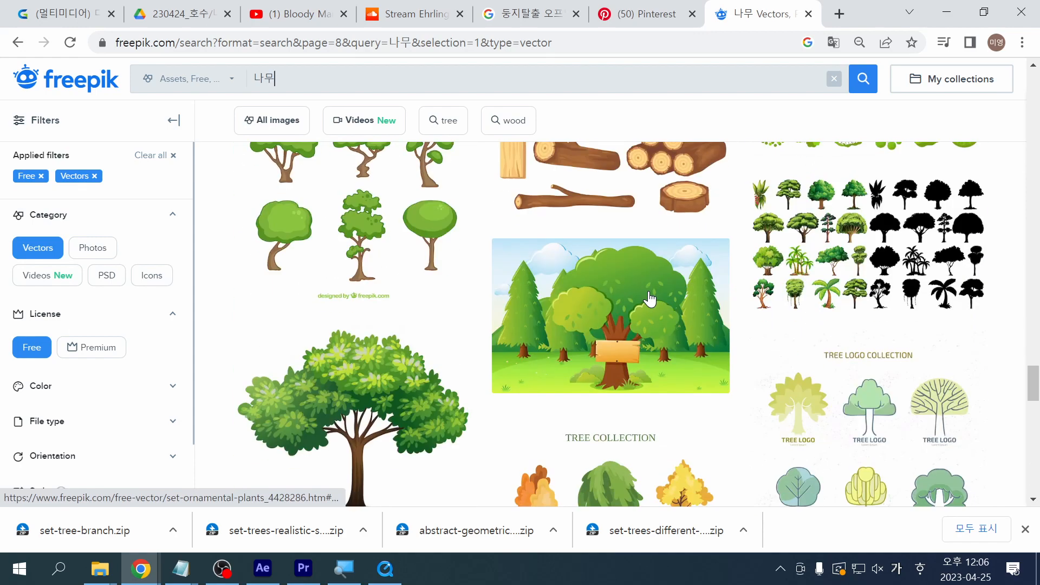
scroll(650, 299, down, 1)
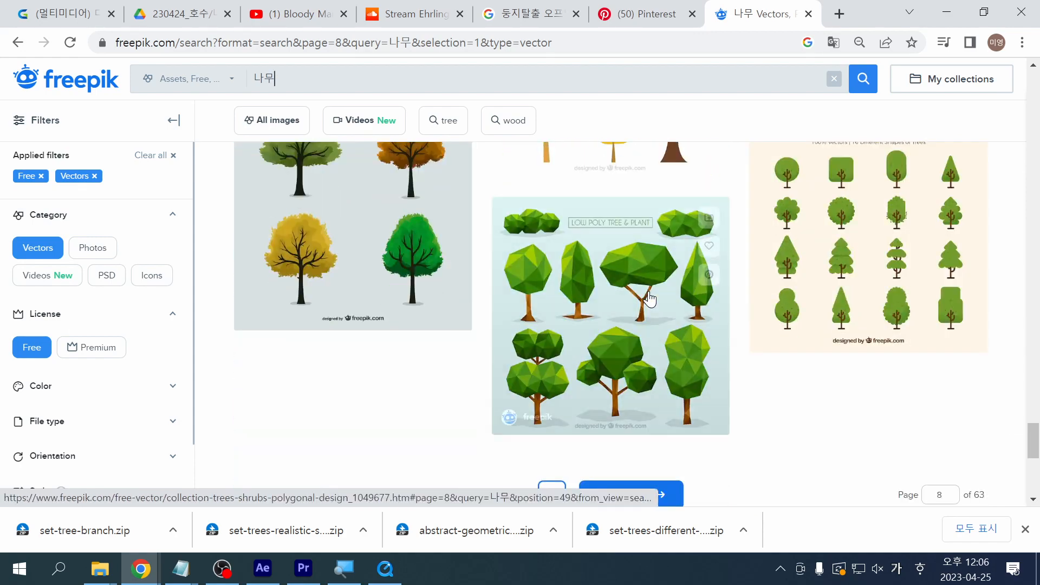
scroll(676, 466, down, 5)
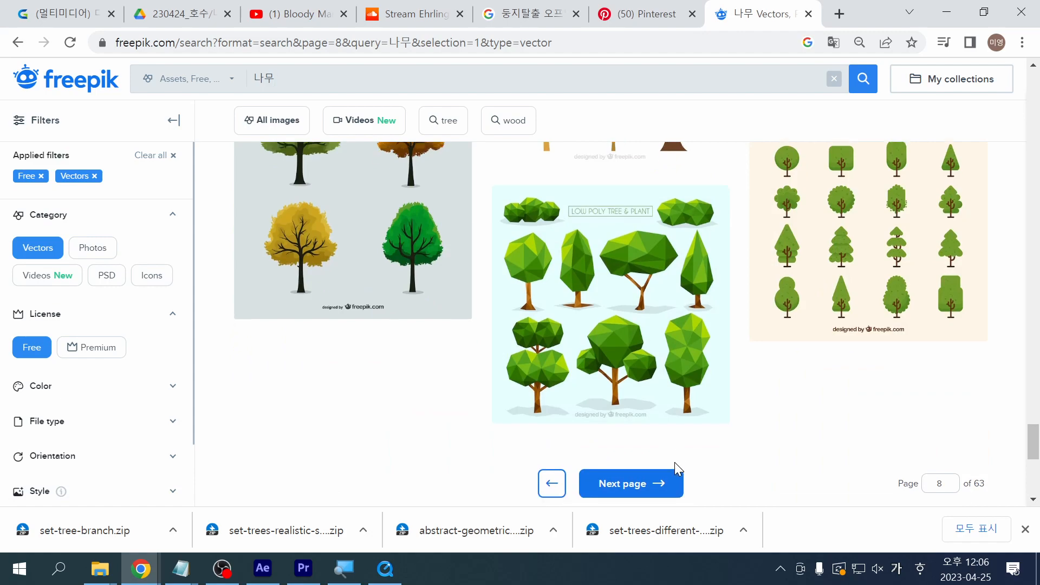
scroll(676, 466, up, 3)
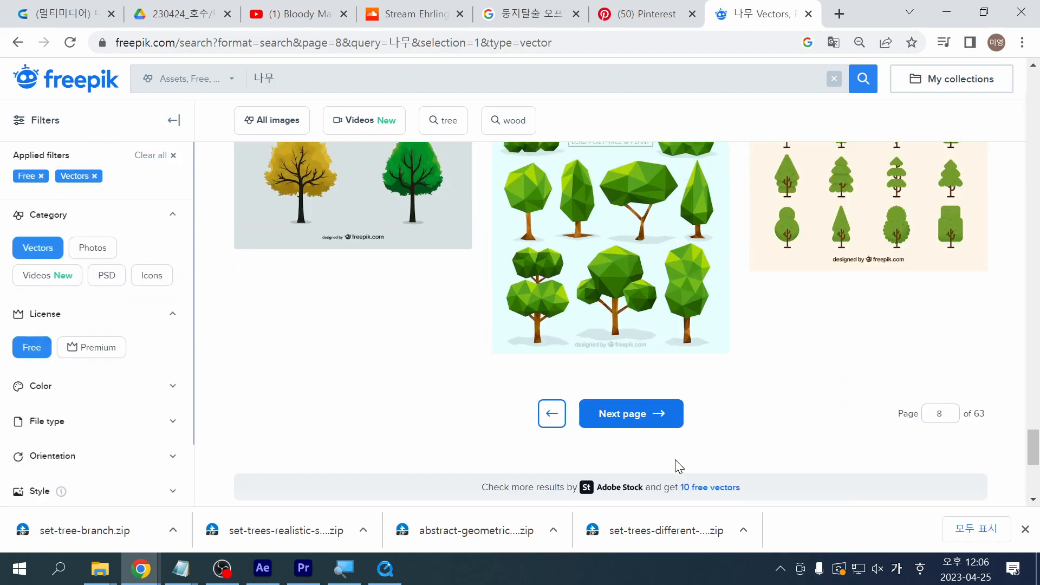
click(623, 414)
Step: Review the free tree vectors on results page 9 for usable material and advance to page 10
scroll(632, 429, down, 5)
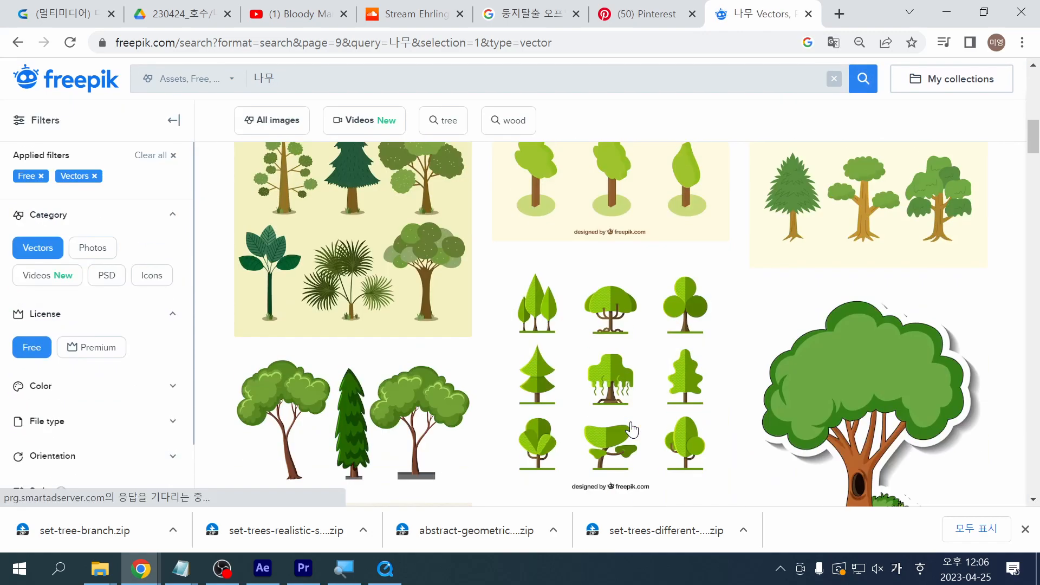
scroll(632, 429, up, 1)
scroll(632, 430, up, 3)
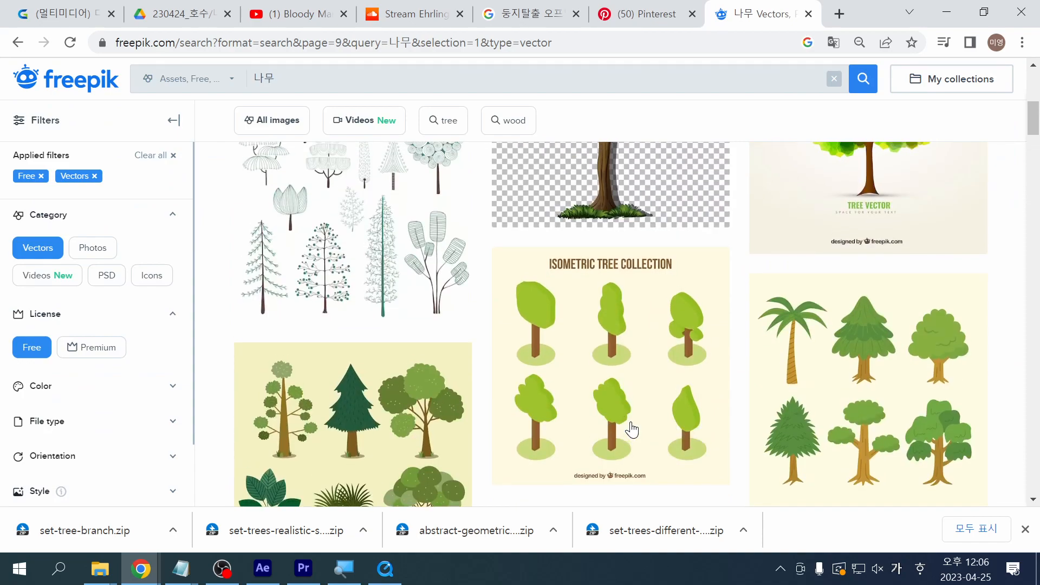
scroll(632, 430, up, 3)
scroll(632, 429, down, 6)
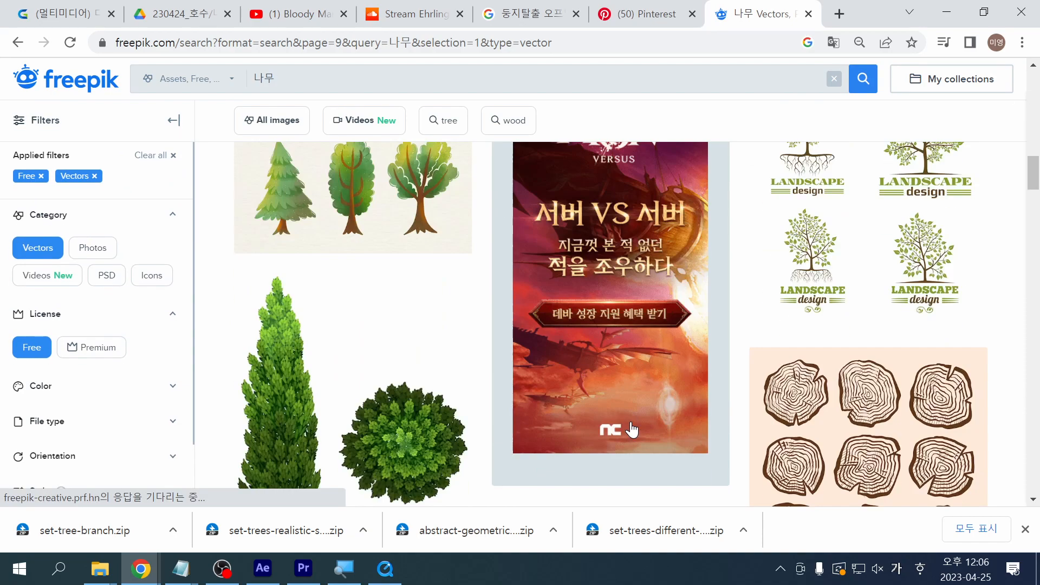
scroll(632, 430, down, 5)
scroll(632, 429, down, 1)
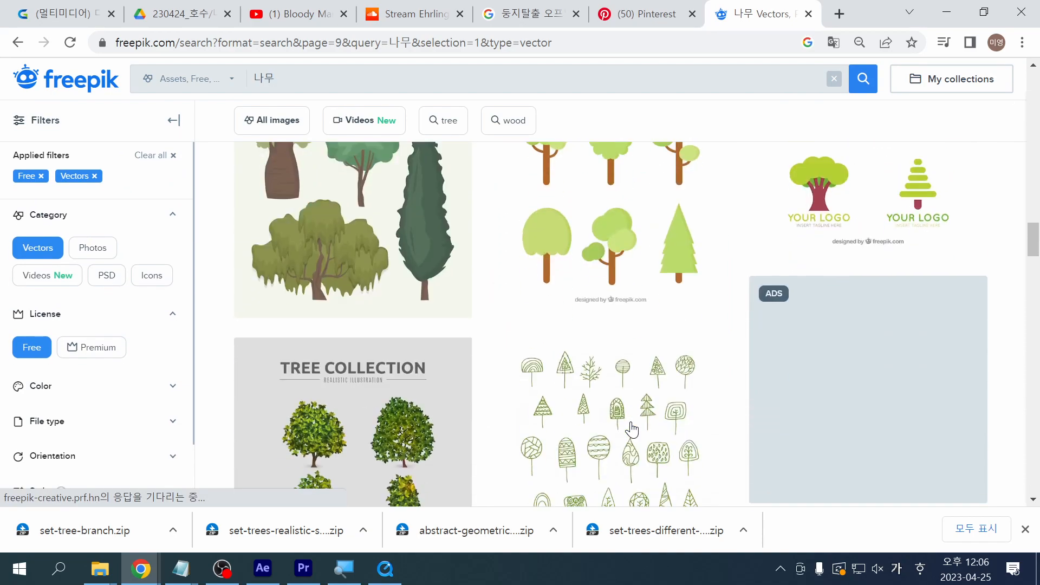
scroll(632, 430, down, 3)
scroll(632, 429, down, 9)
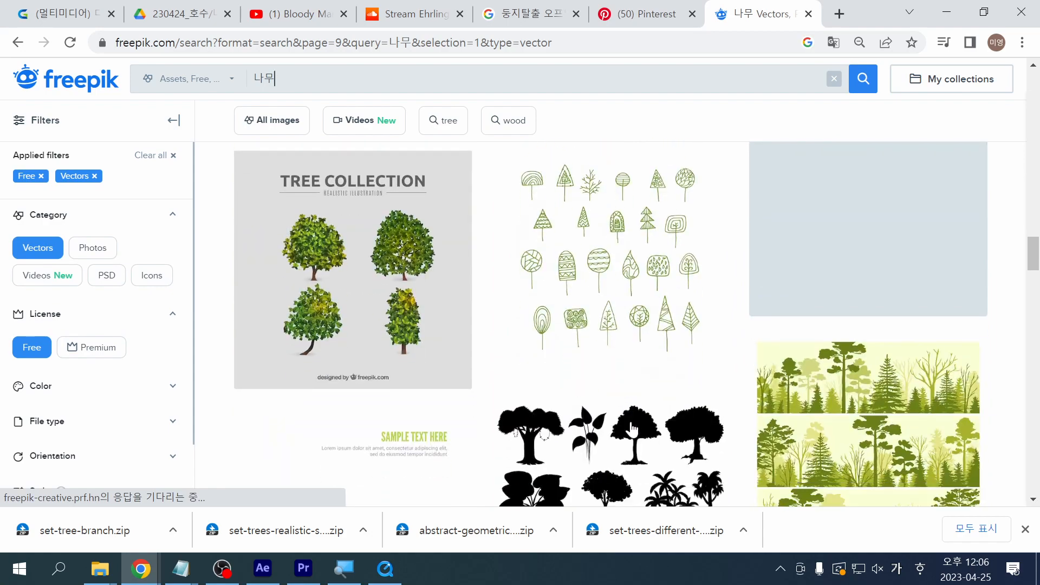
scroll(632, 429, down, 5)
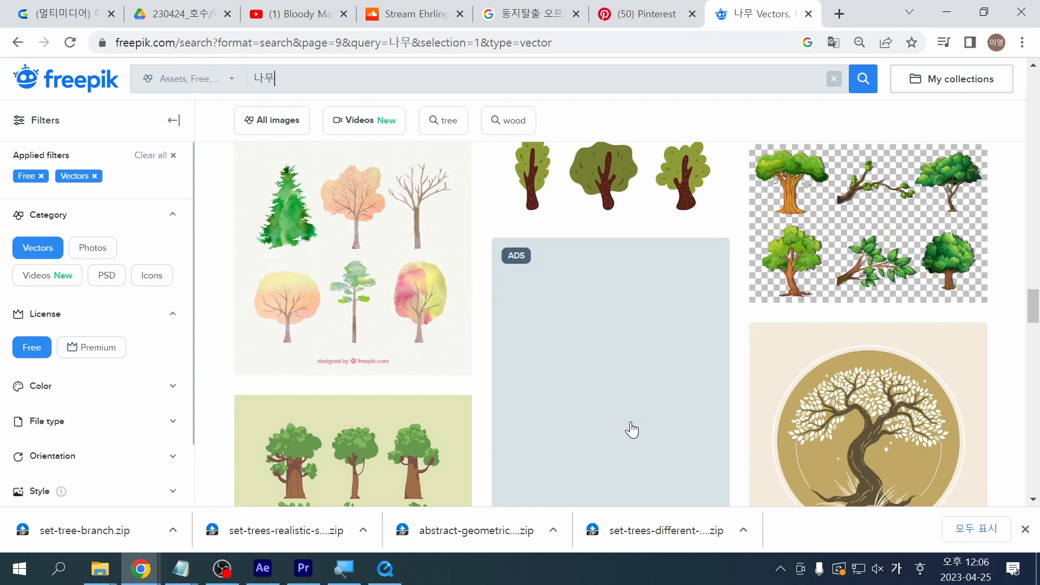
scroll(632, 430, down, 14)
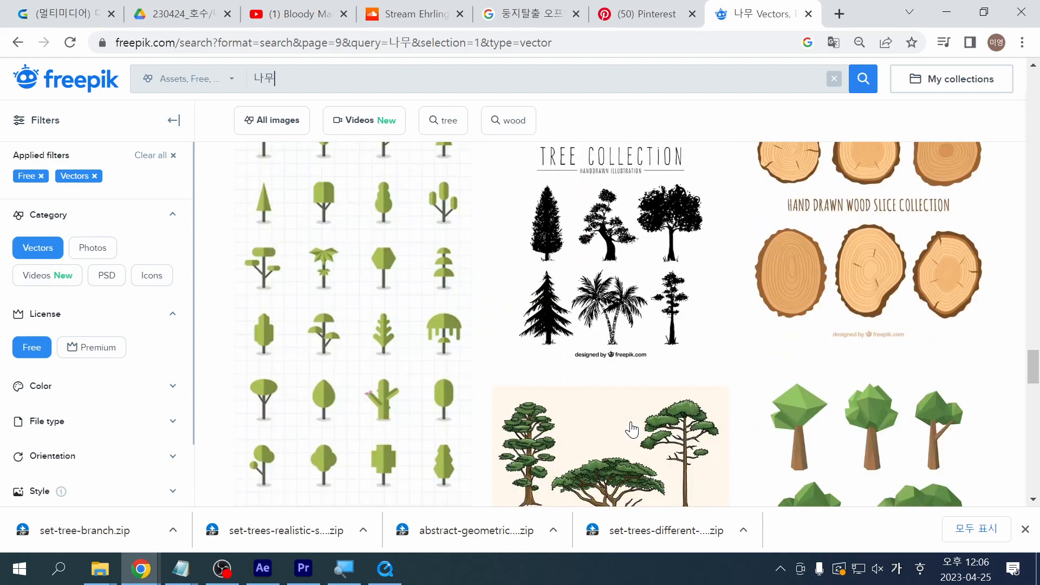
scroll(631, 430, down, 15)
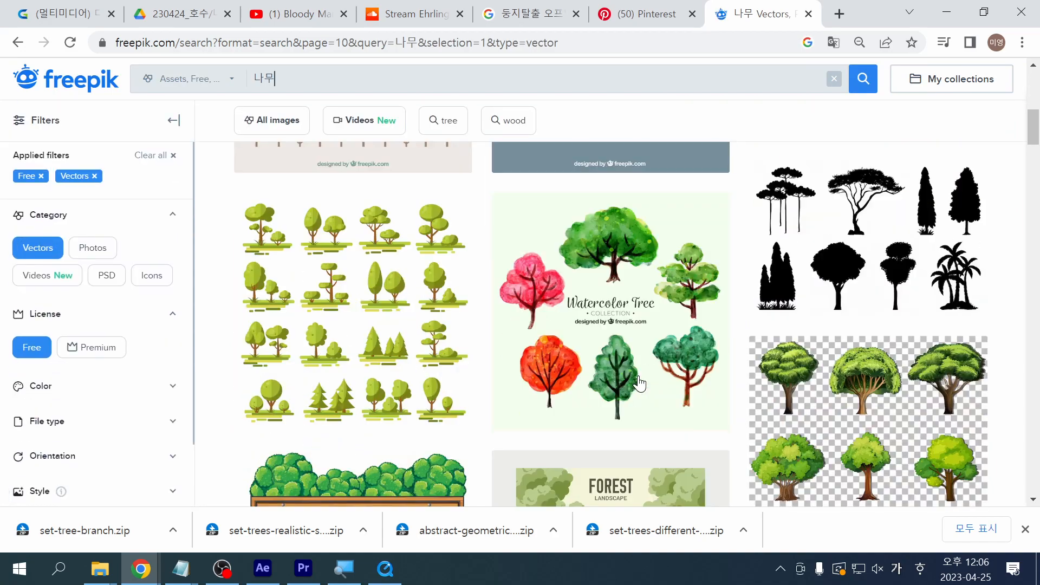
Step: Look over the free tree and branch vectors on results page 10, and move on to page 11
scroll(639, 384, down, 10)
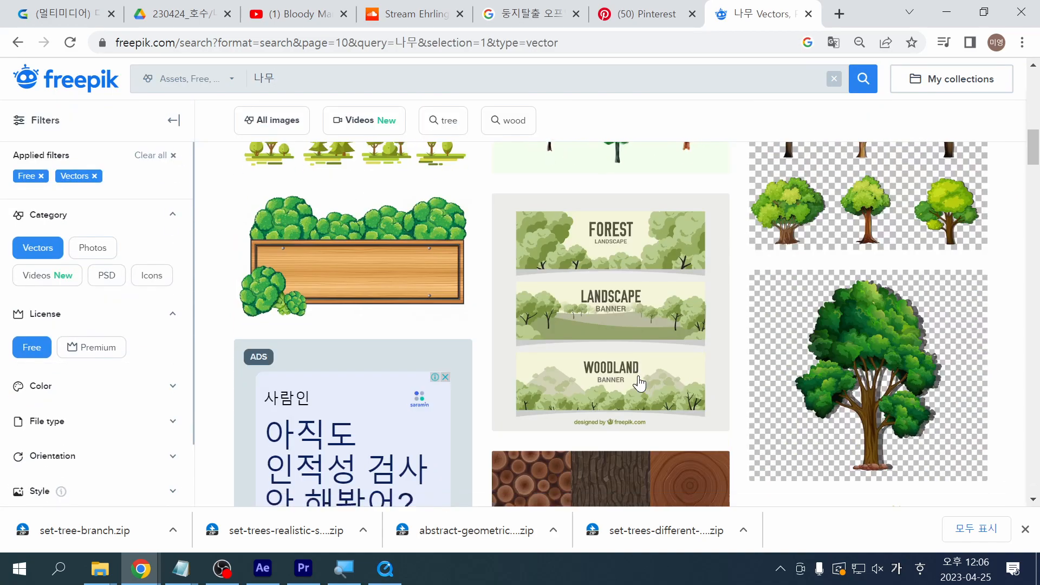
scroll(639, 383, down, 10)
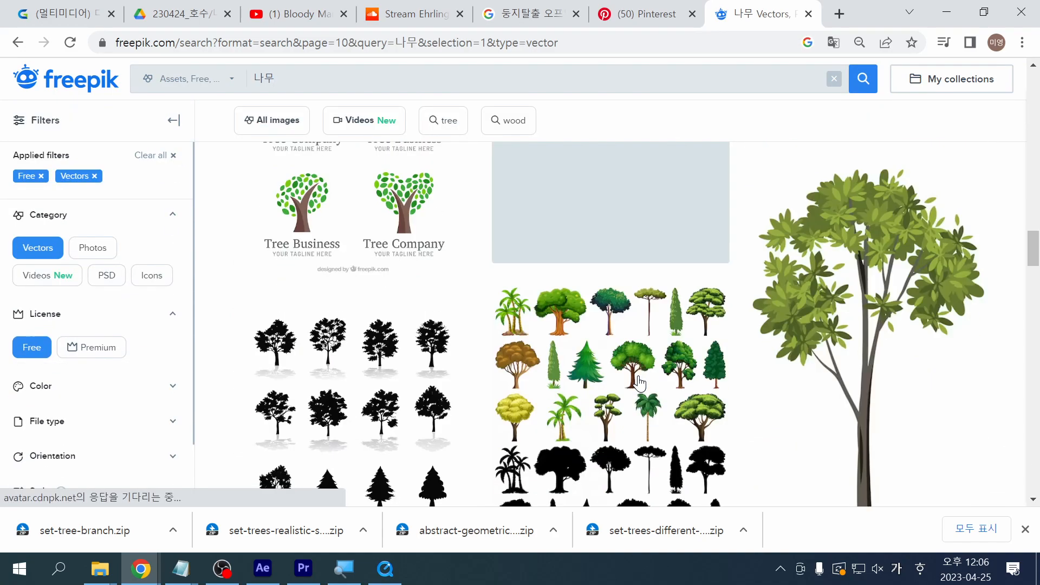
scroll(639, 384, up, 8)
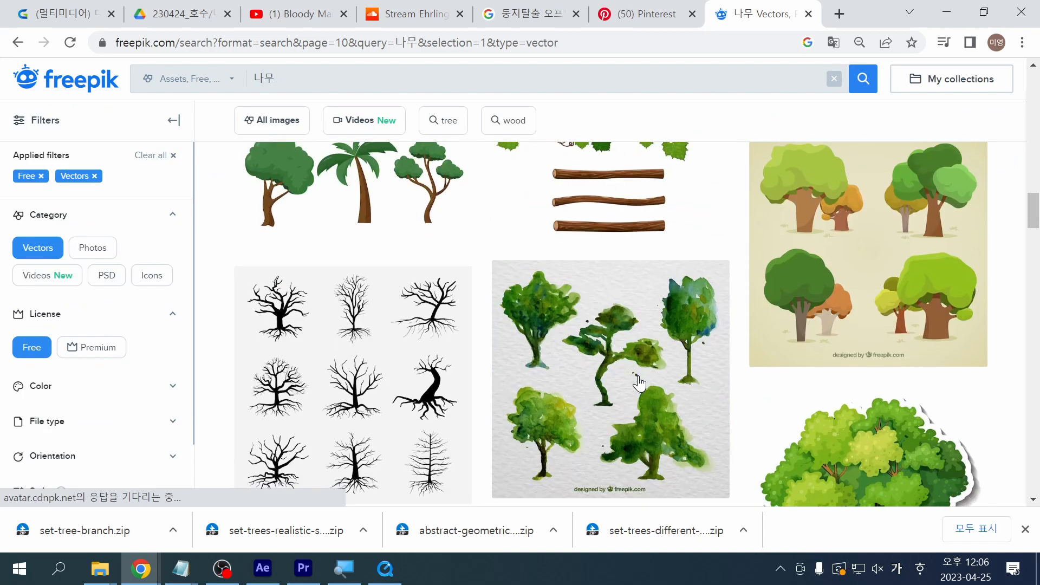
scroll(640, 383, down, 10)
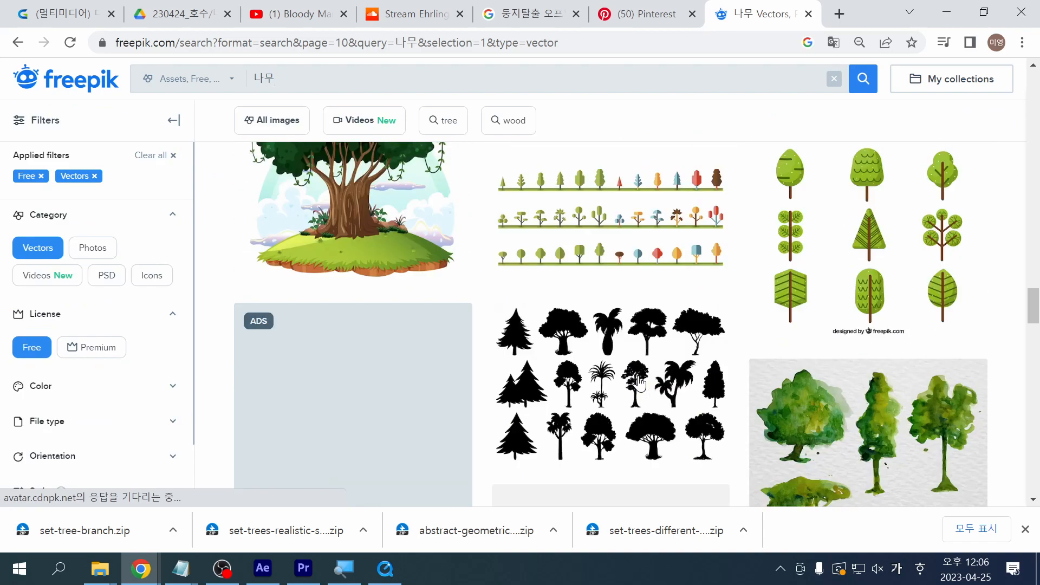
scroll(639, 384, up, 6)
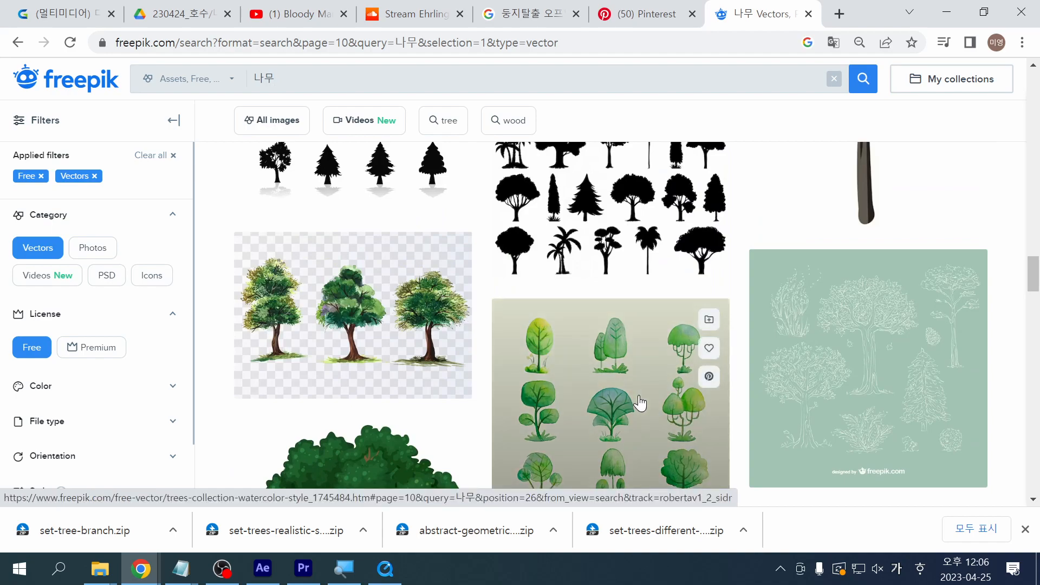
scroll(640, 404, down, 10)
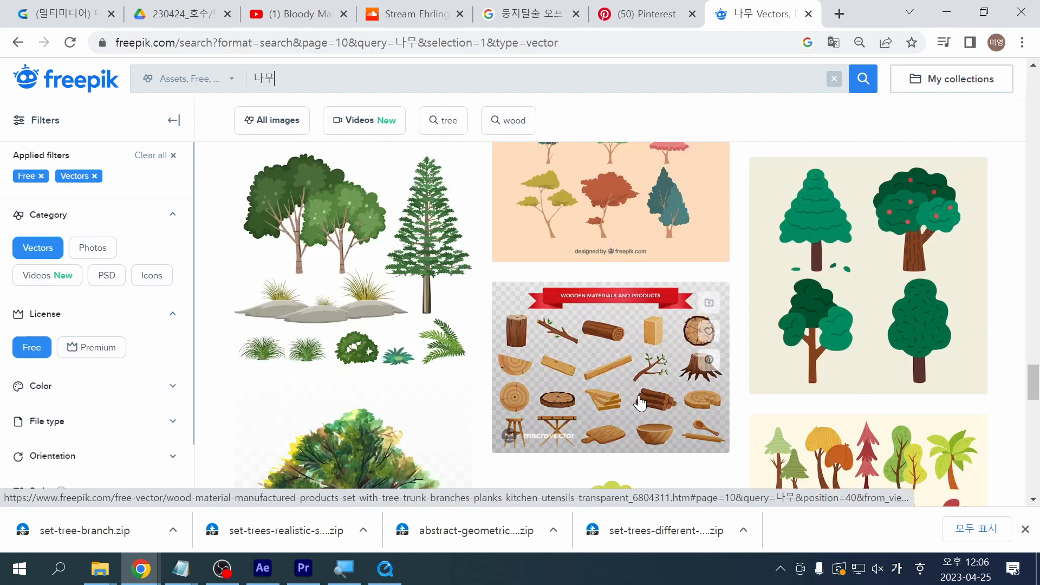
scroll(641, 403, down, 10)
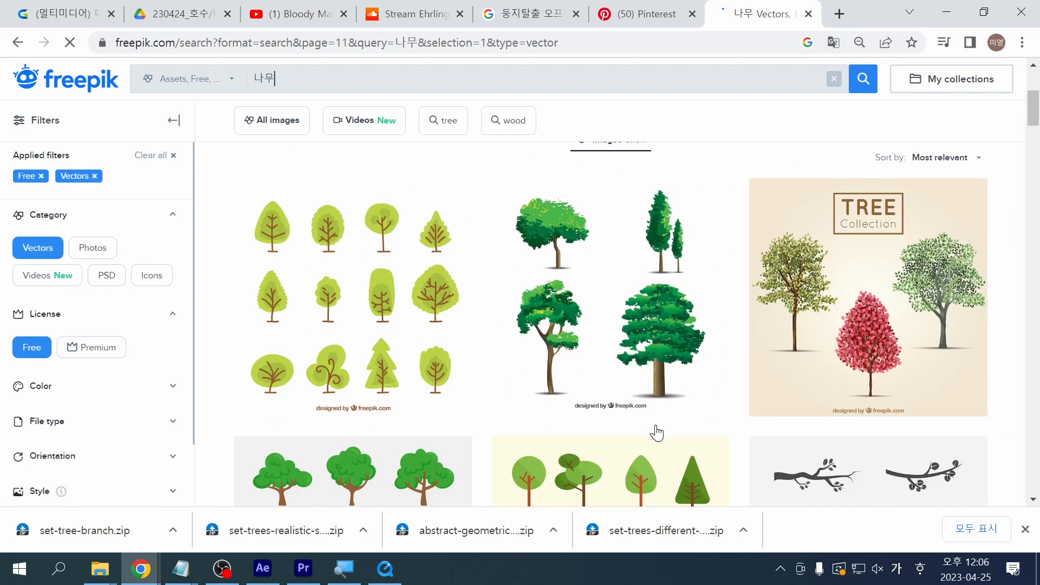
Step: Open the free trees collection with realistic style on results page 11 and download it
click(641, 360)
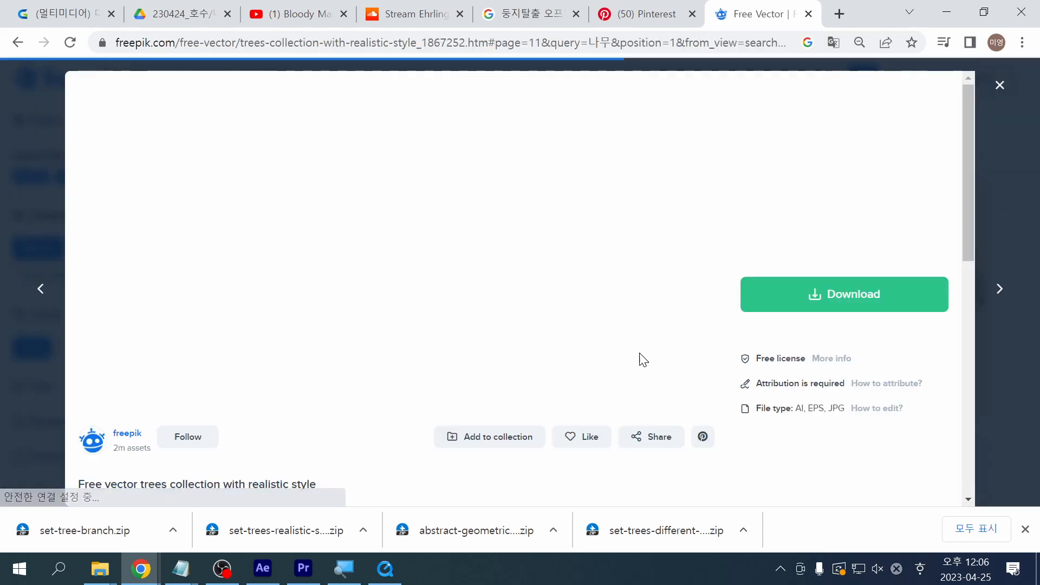
click(837, 303)
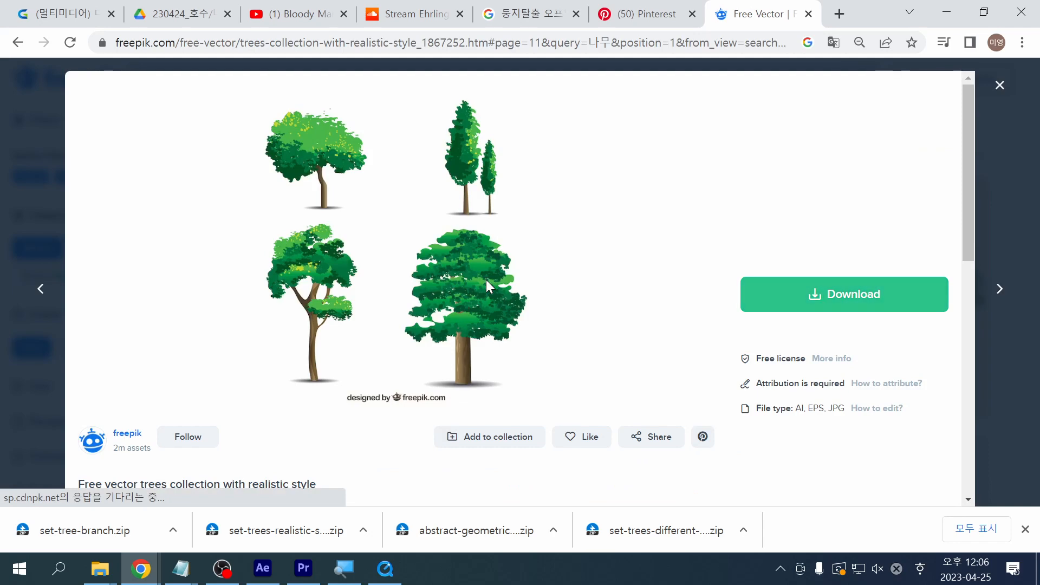
click(841, 309)
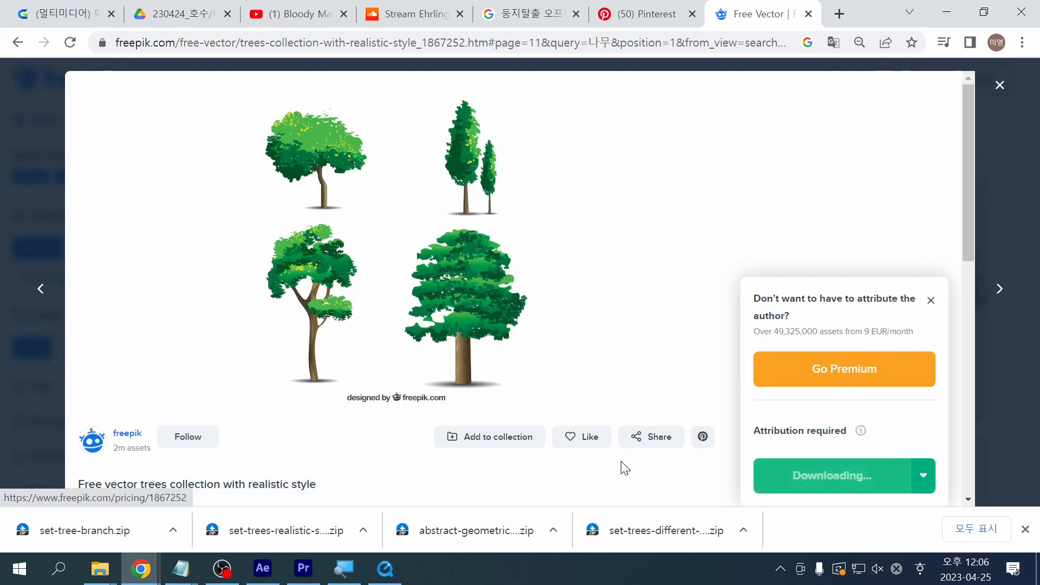
Step: Browse the vectors suggested as similar to the realistic trees collection, and return to the search results
scroll(623, 466, down, 10)
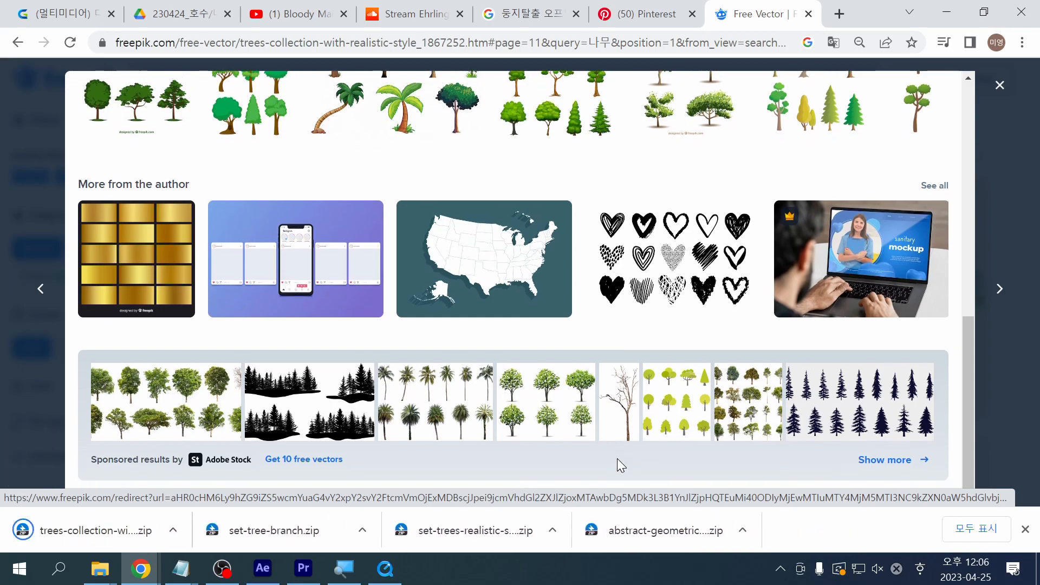
scroll(616, 458, up, 5)
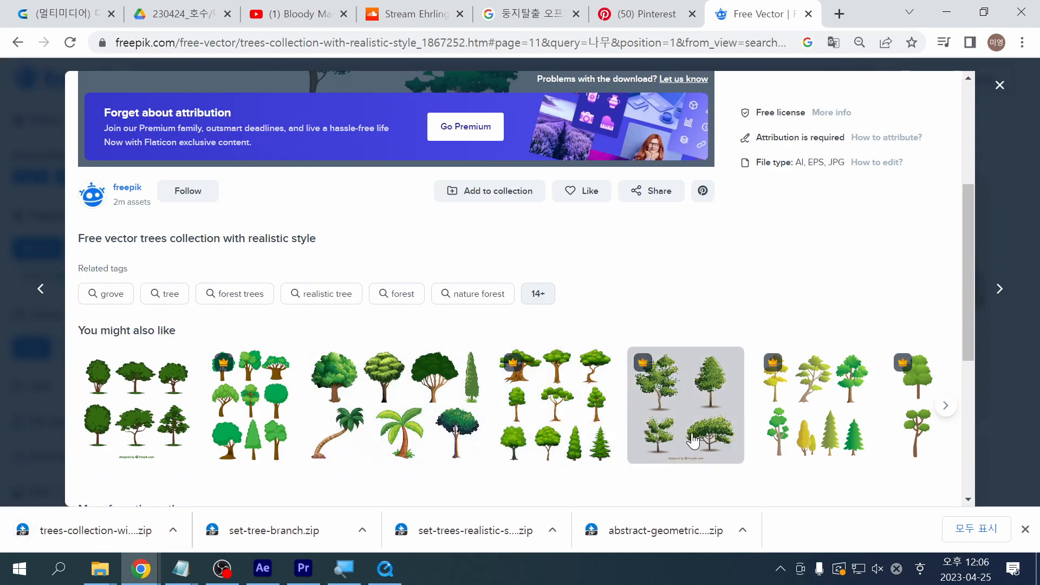
click(947, 406)
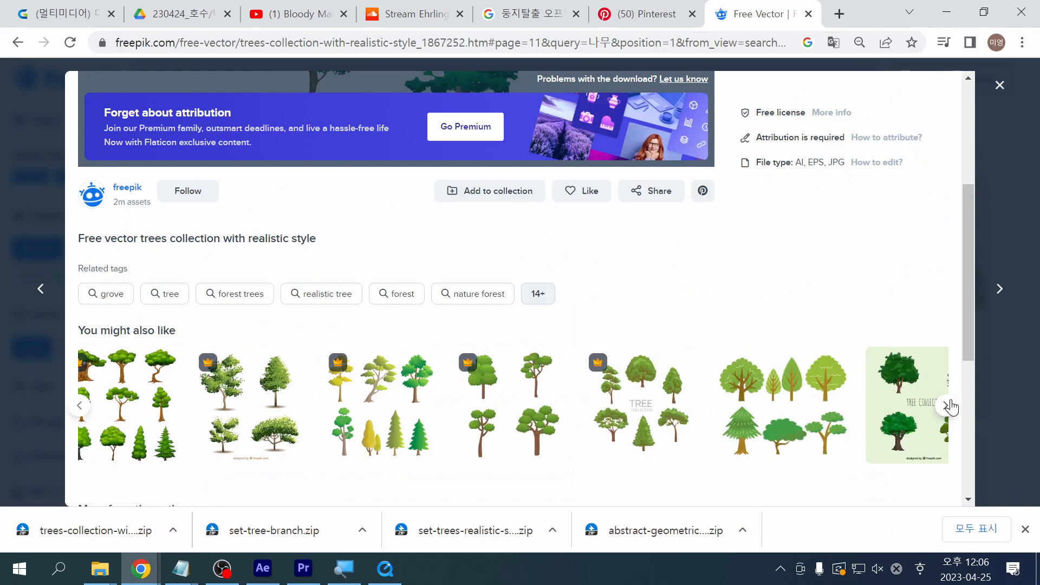
click(946, 407)
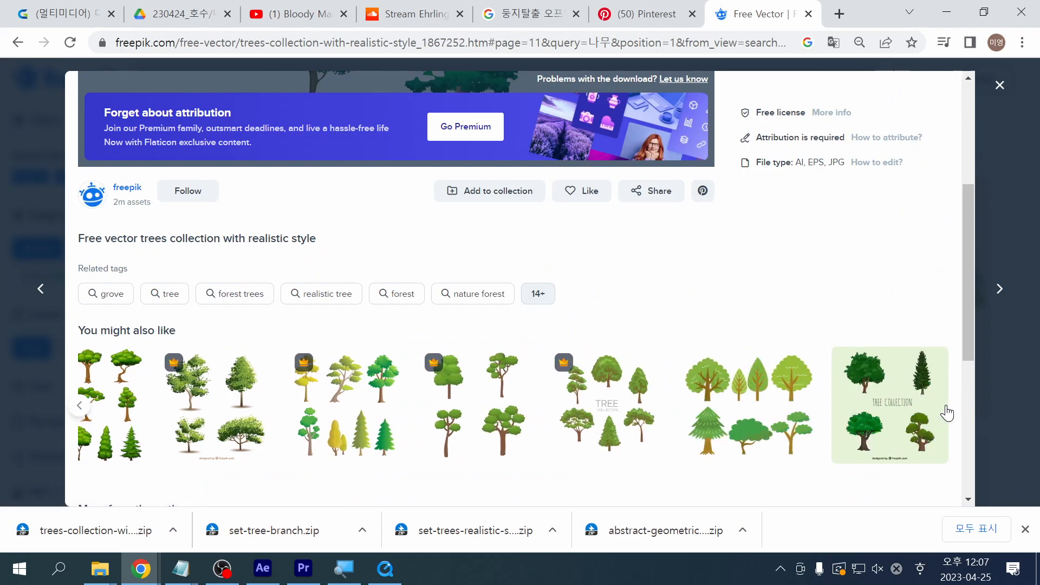
click(998, 430)
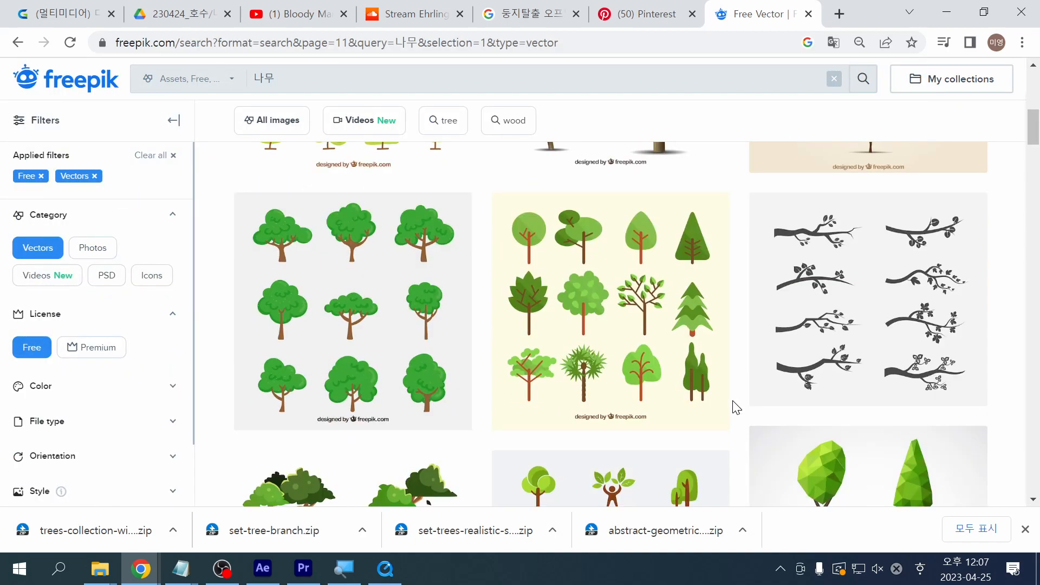
Step: Examine the remaining free tree and landscape vectors on results page 11 for suitable material
scroll(733, 400, down, 9)
scroll(732, 401, up, 1)
scroll(732, 401, down, 4)
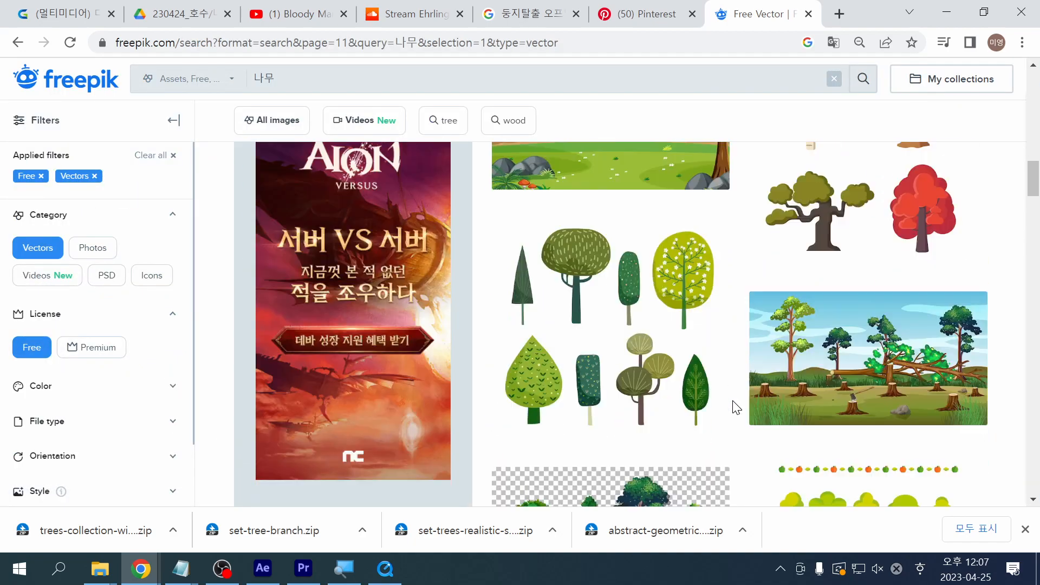
scroll(736, 408, down, 15)
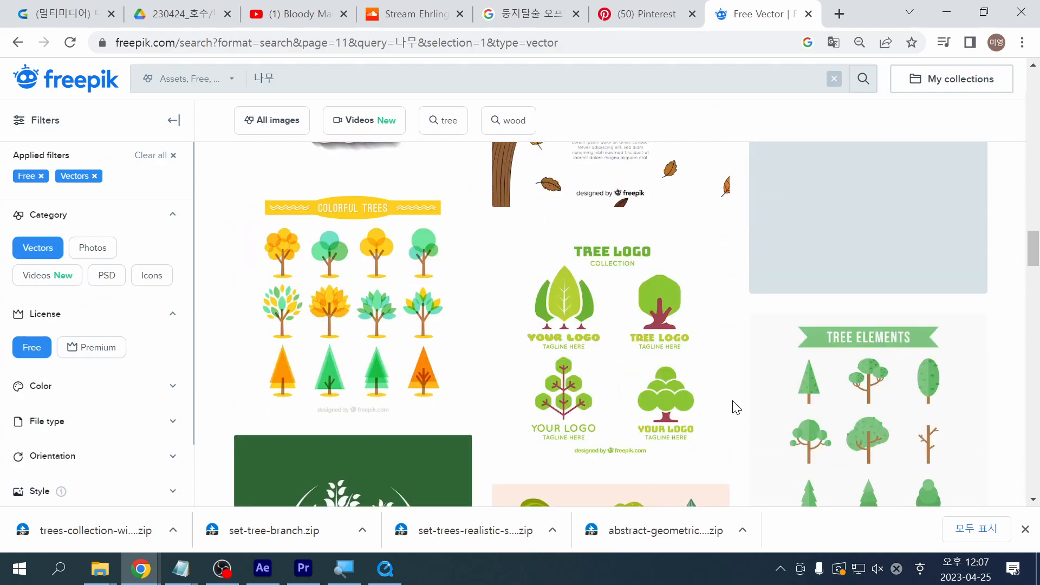
scroll(736, 407, down, 3)
scroll(735, 407, down, 8)
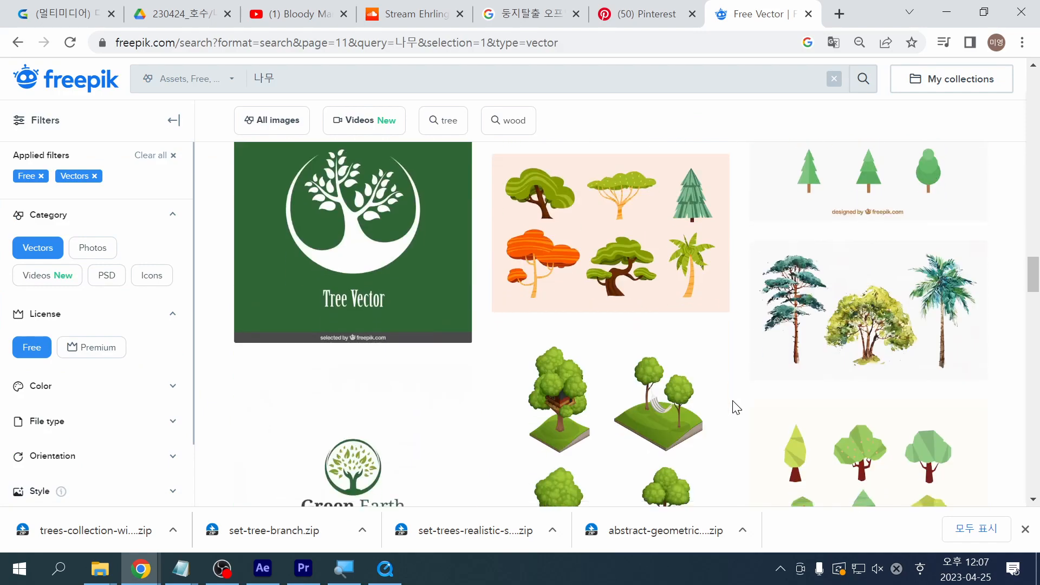
scroll(733, 401, up, 2)
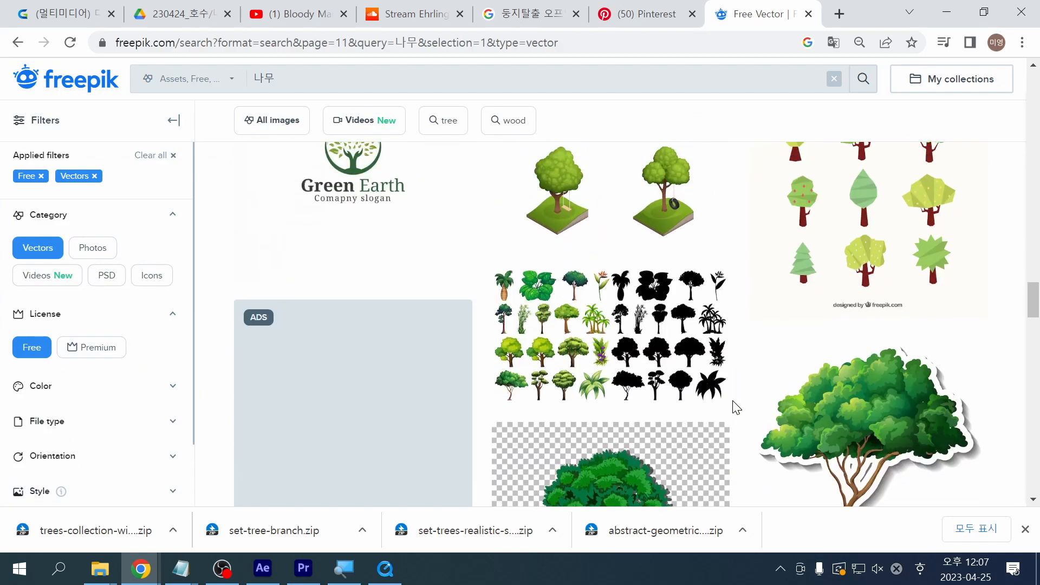
scroll(732, 401, down, 3)
scroll(736, 408, down, 12)
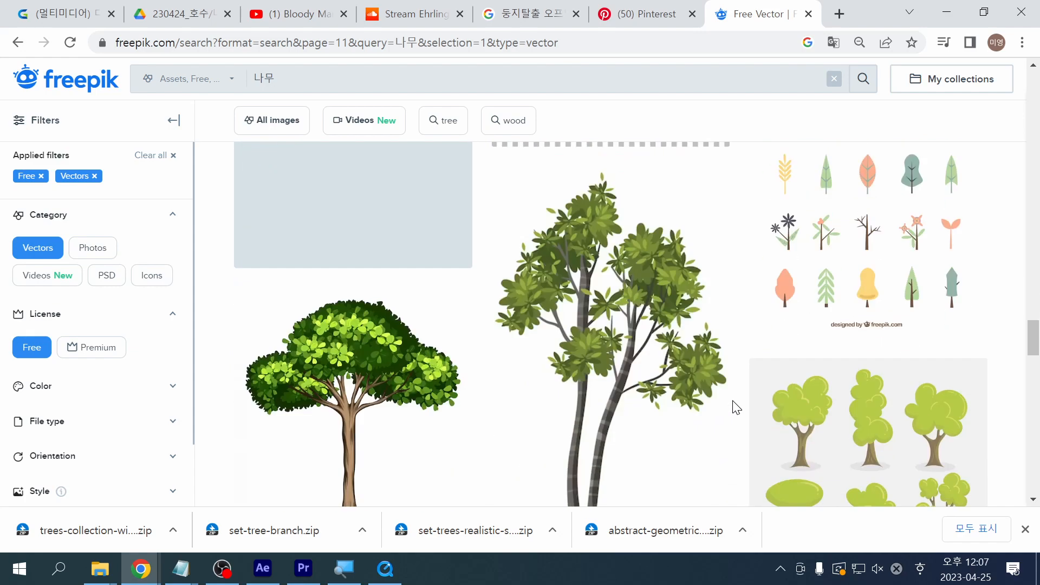
scroll(736, 407, up, 4)
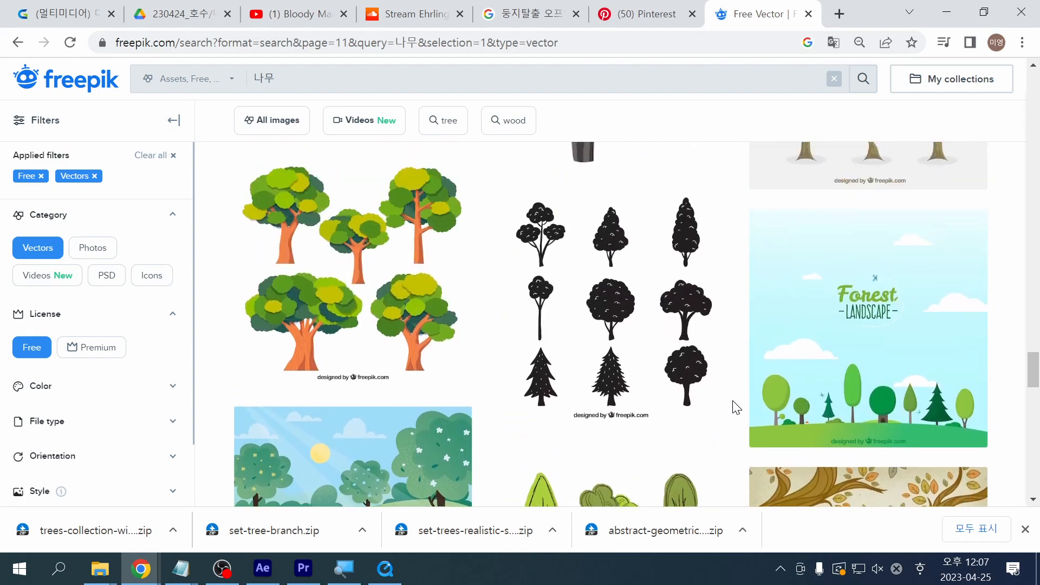
Step: Find the free flat spring landscape concept vector on results page 11 and download it
scroll(736, 407, down, 6)
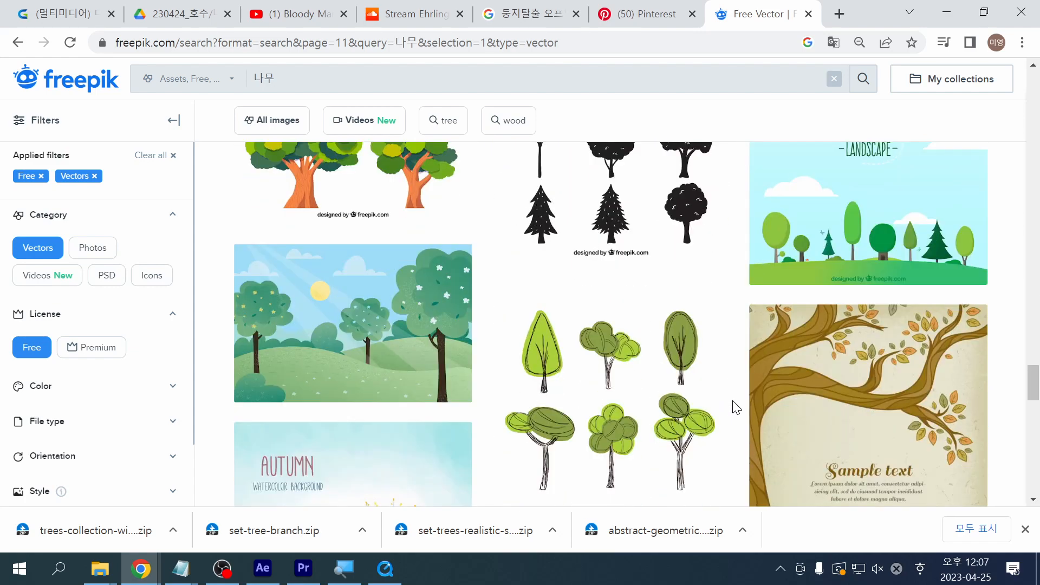
scroll(734, 407, down, 2)
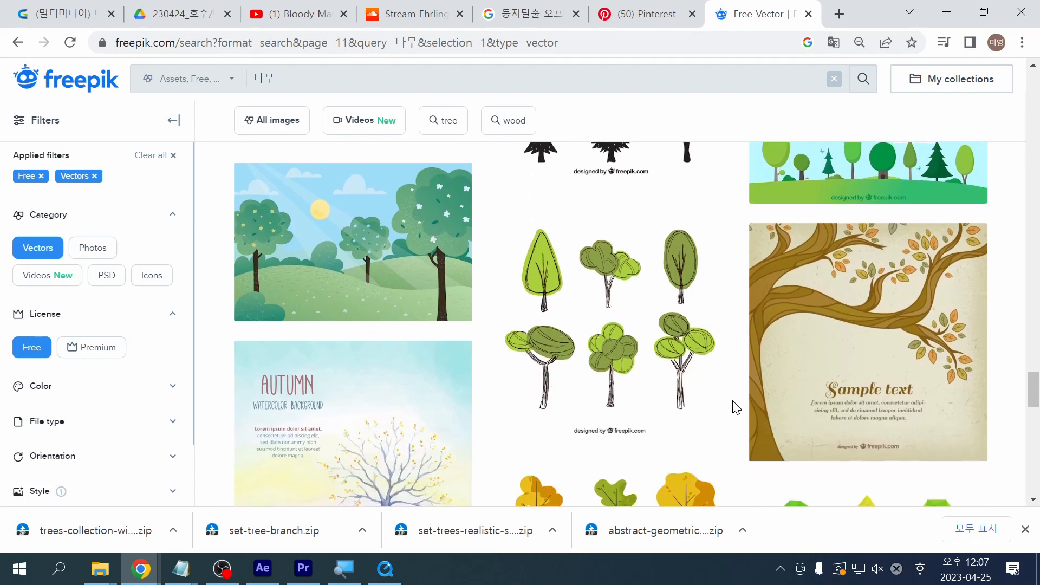
click(309, 258)
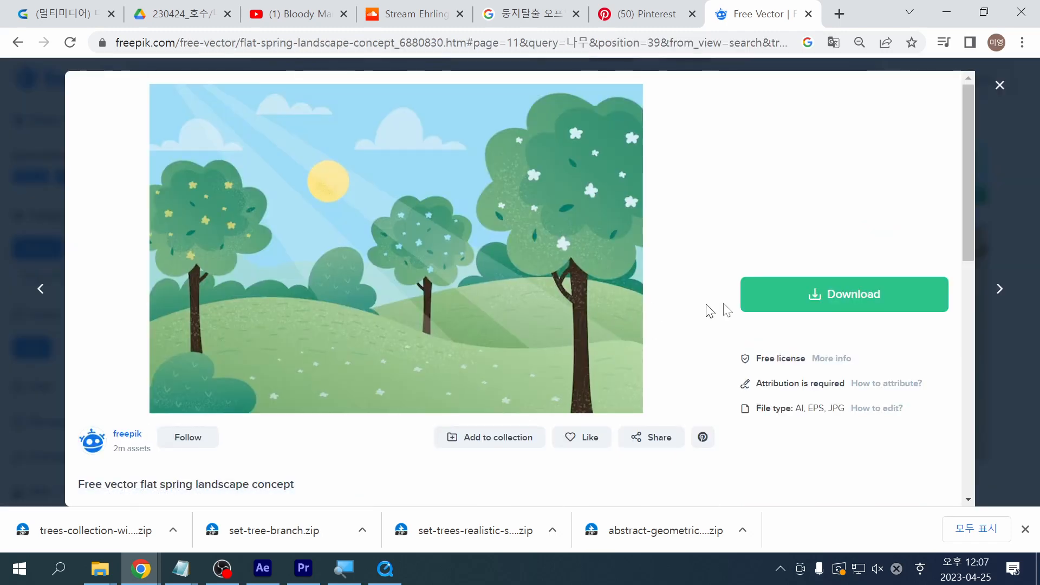
click(869, 297)
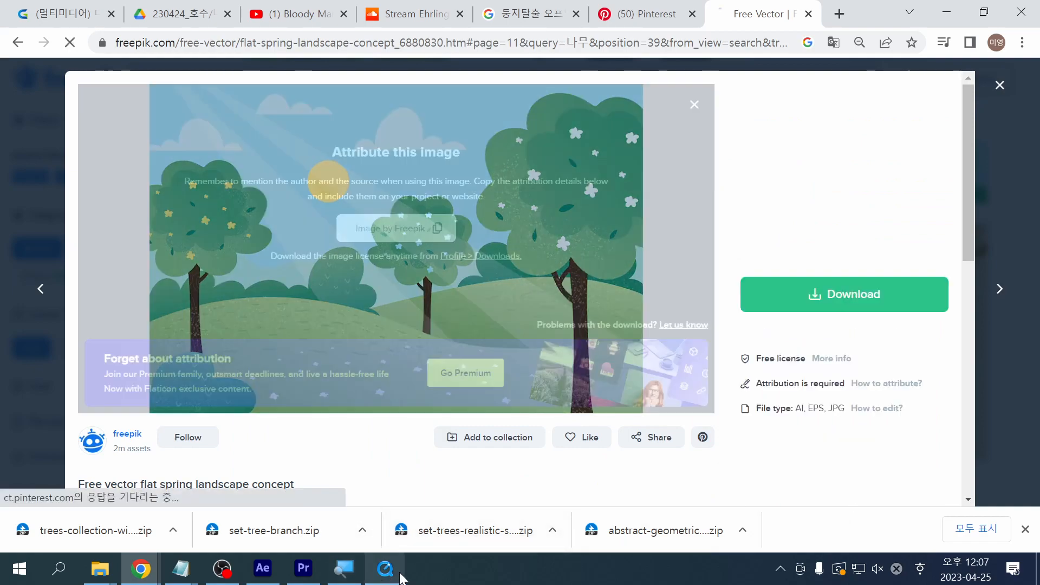
Step: Switch to QuickTime Player and move the reference video back to the stone wall scene at 00:00:01
click(384, 568)
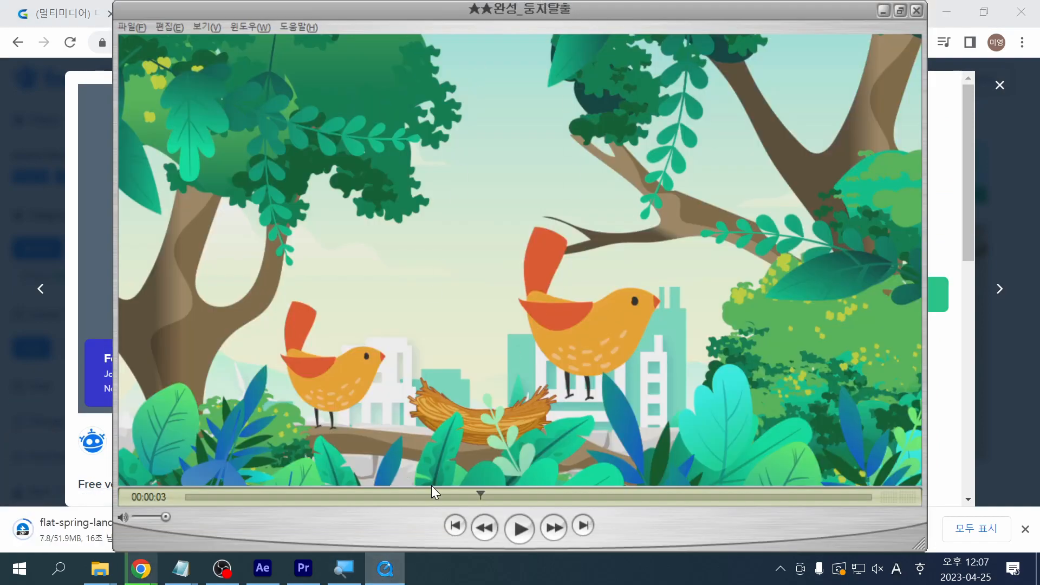
mouse_move(412, 492)
mouse_down()
mouse_move(236, 485)
mouse_move(355, 489)
mouse_up()
mouse_move(292, 498)
mouse_down()
mouse_move(259, 486)
mouse_move(512, 500)
mouse_move(289, 487)
mouse_up()
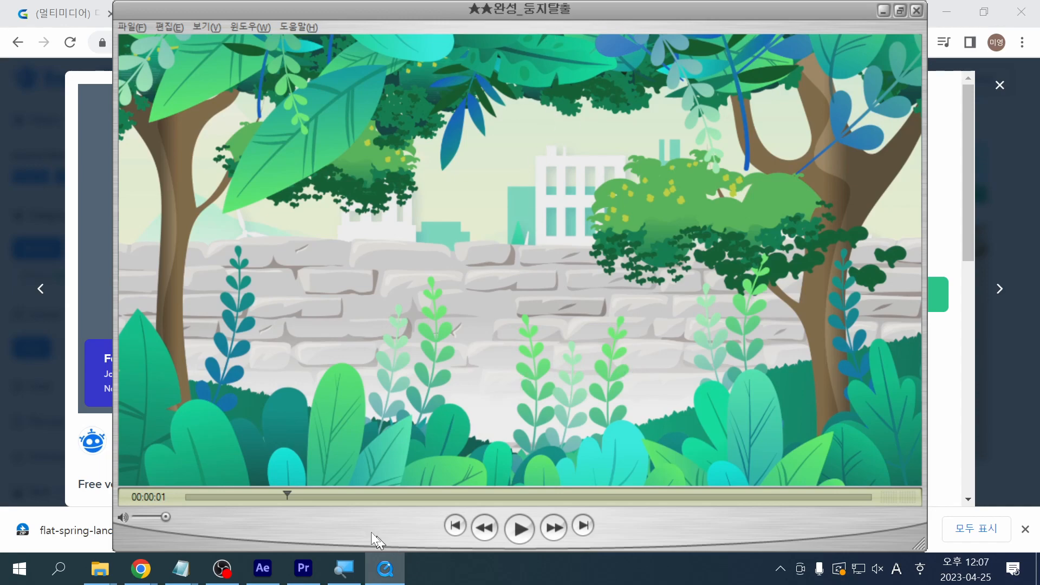
Step: Move the reference video back to 00:00:00, return to the browser and close the spring landscape vector's details
drag(311, 497, 266, 508)
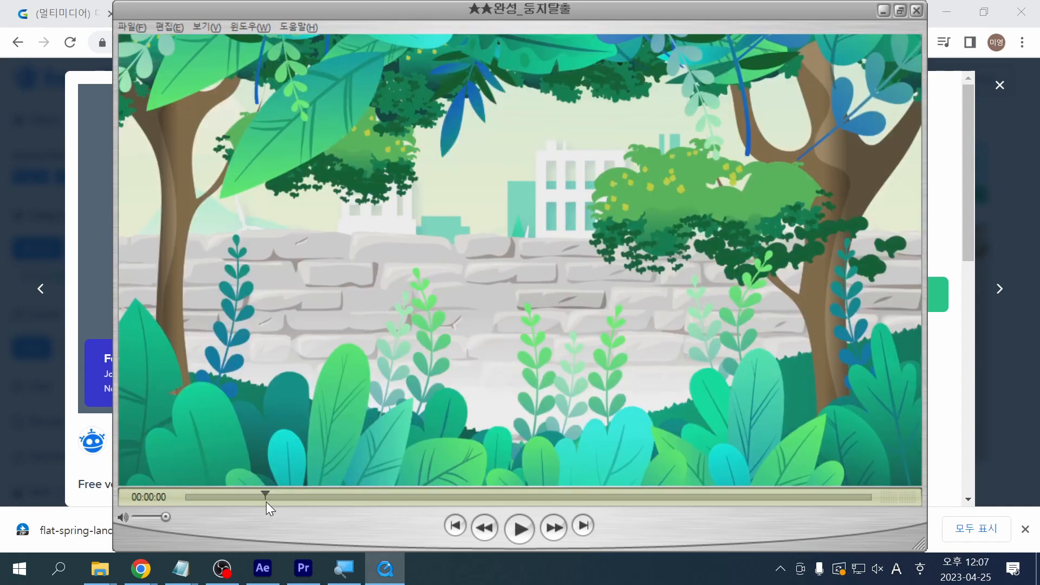
click(967, 108)
click(1000, 85)
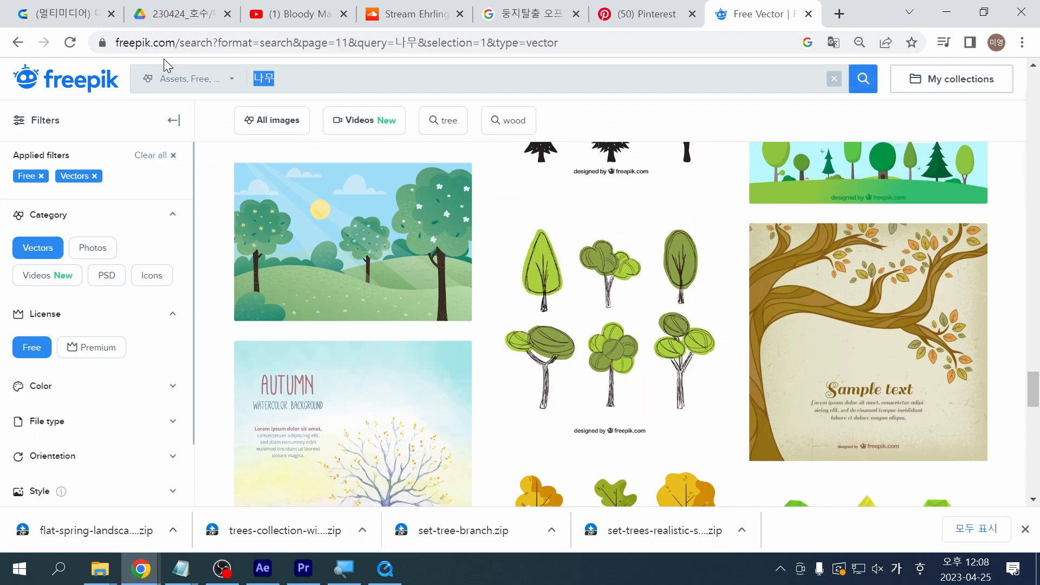
Step: Search the free vectors for 잎사귀 and look over the first leaf results
text(잎사귀)
key(Return)
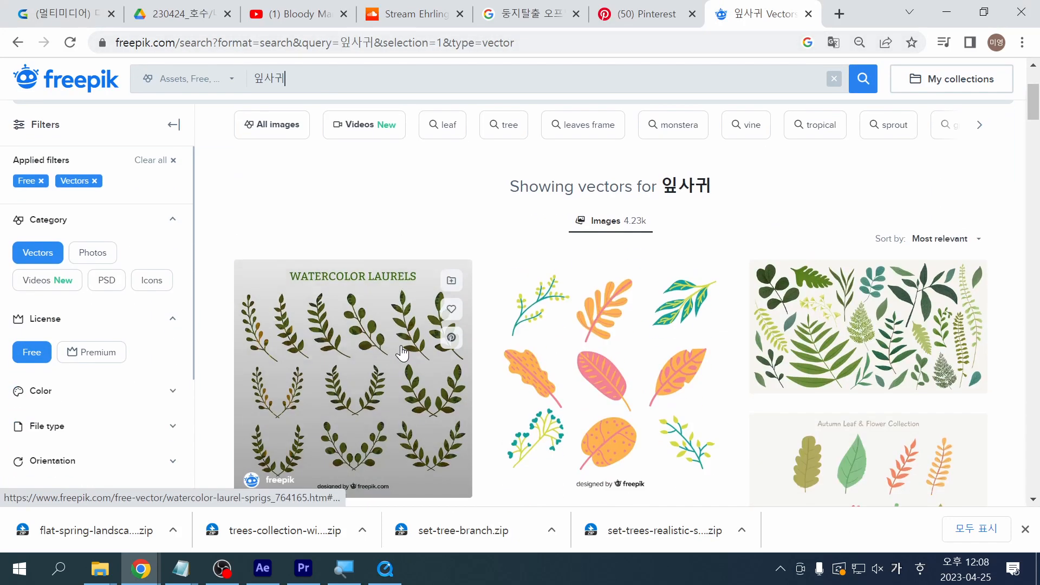
scroll(402, 353, down, 3)
scroll(402, 353, down, 3)
scroll(402, 354, up, 4)
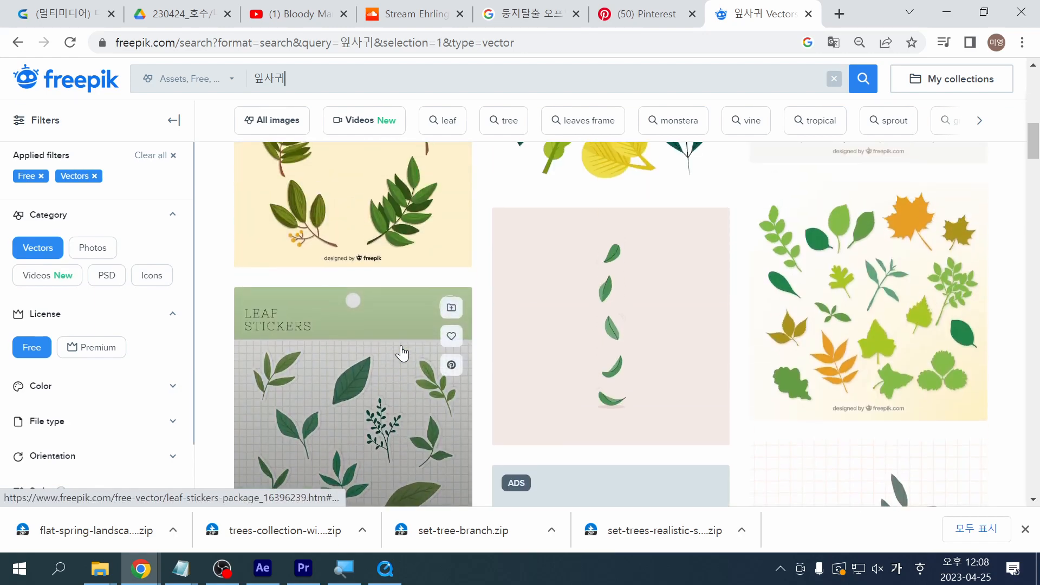
scroll(402, 353, up, 5)
scroll(402, 354, down, 3)
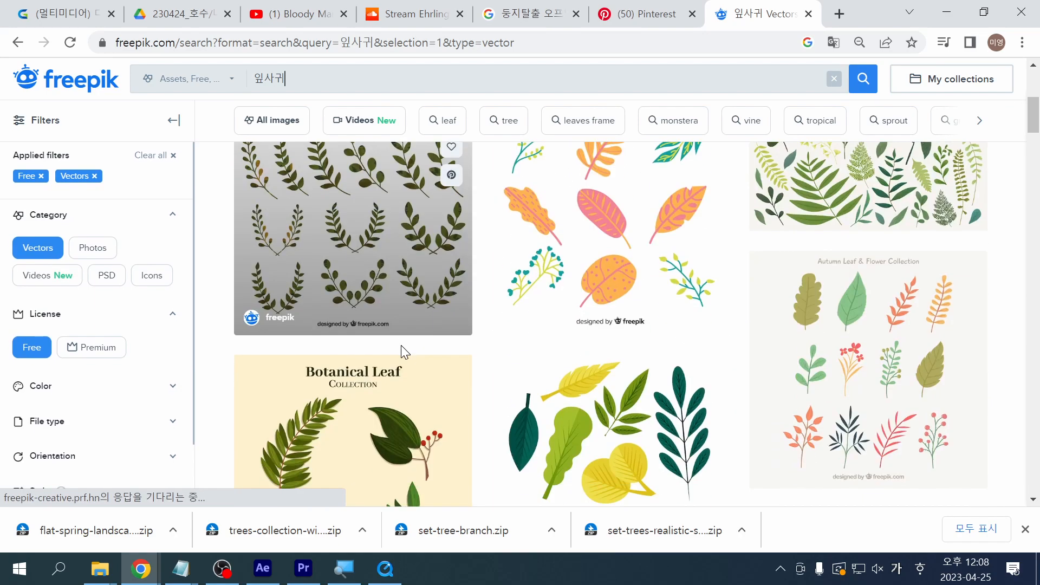
Step: Download the free hand drawn abstract flowers and leaves pack and the free autumn leaves collection
click(588, 216)
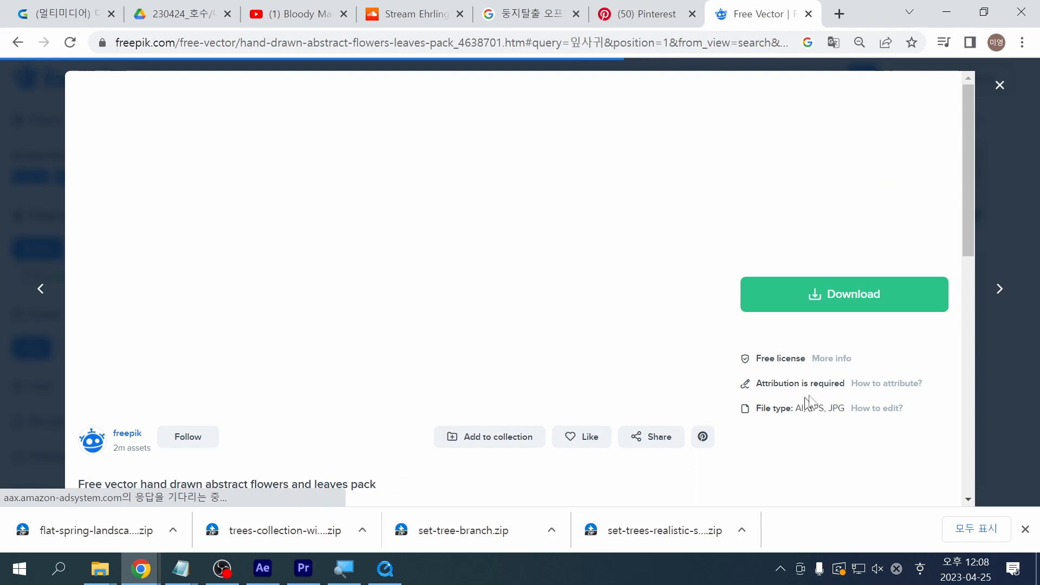
click(884, 304)
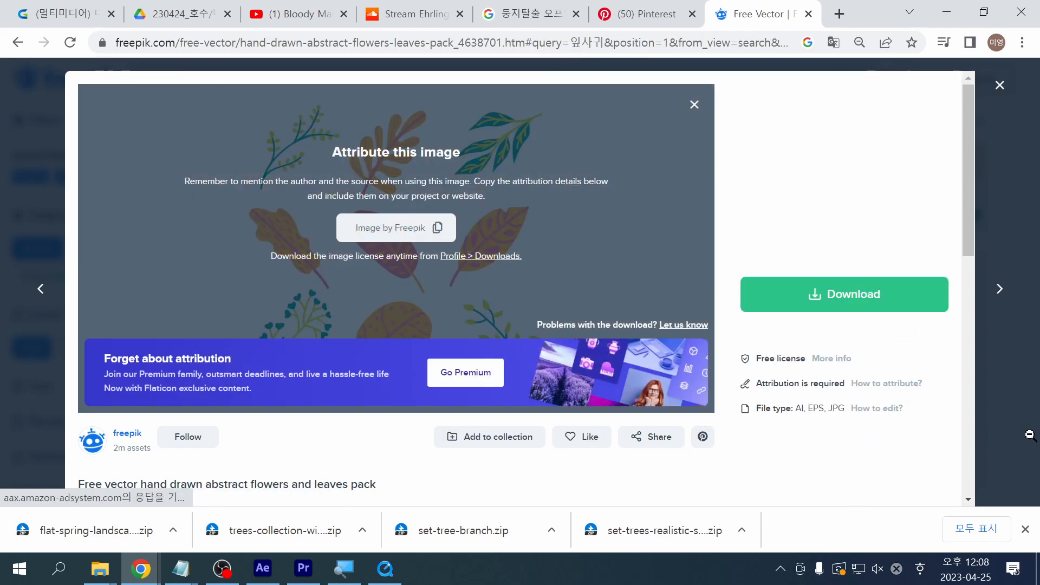
click(1030, 435)
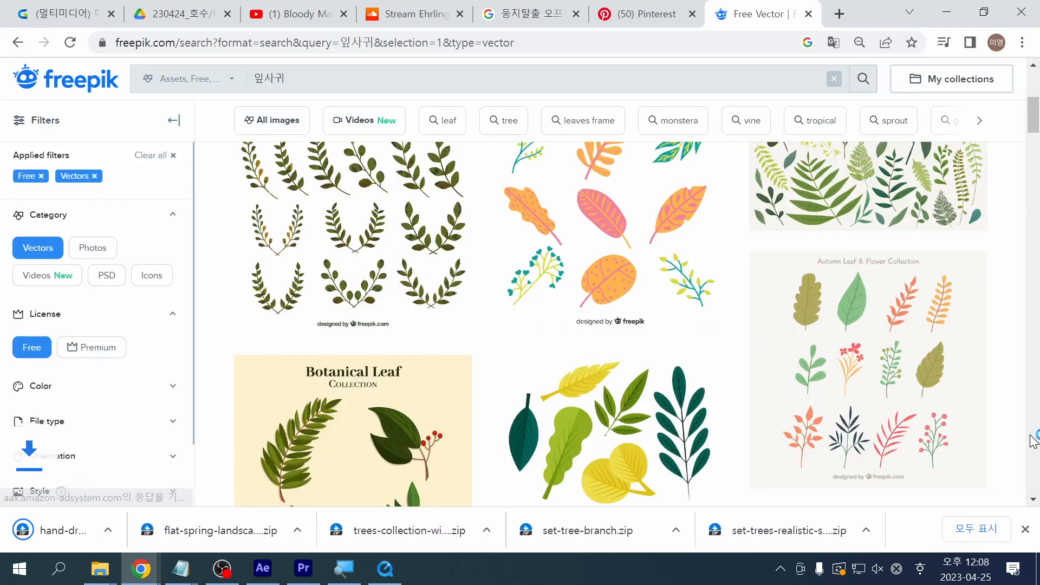
click(845, 422)
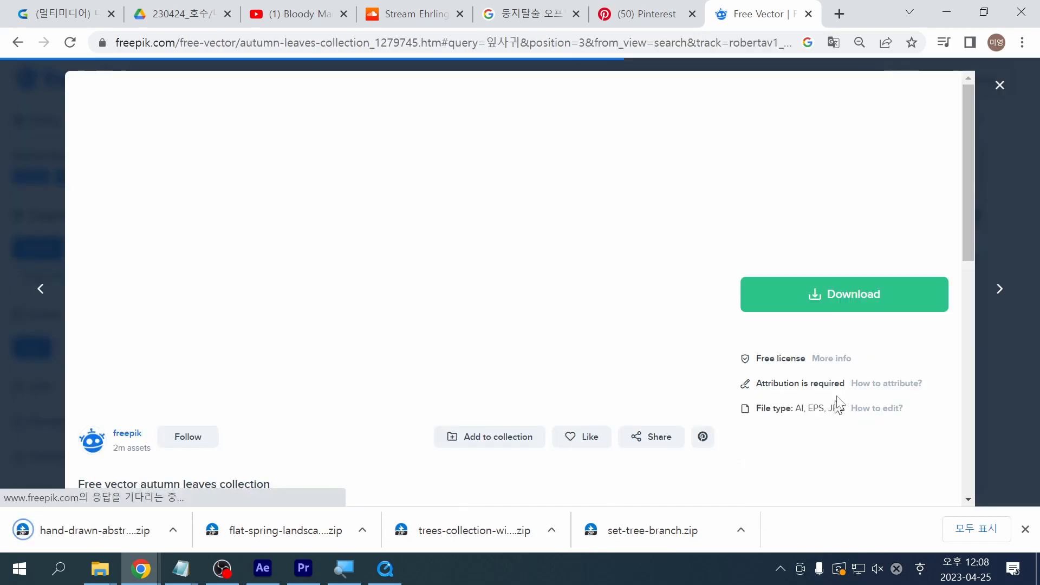
click(842, 298)
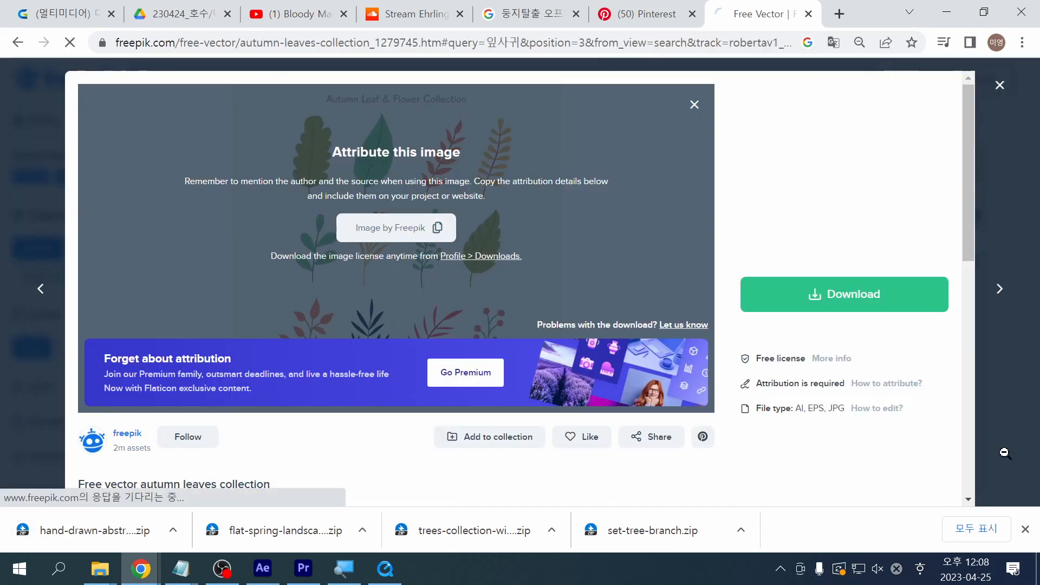
click(1007, 460)
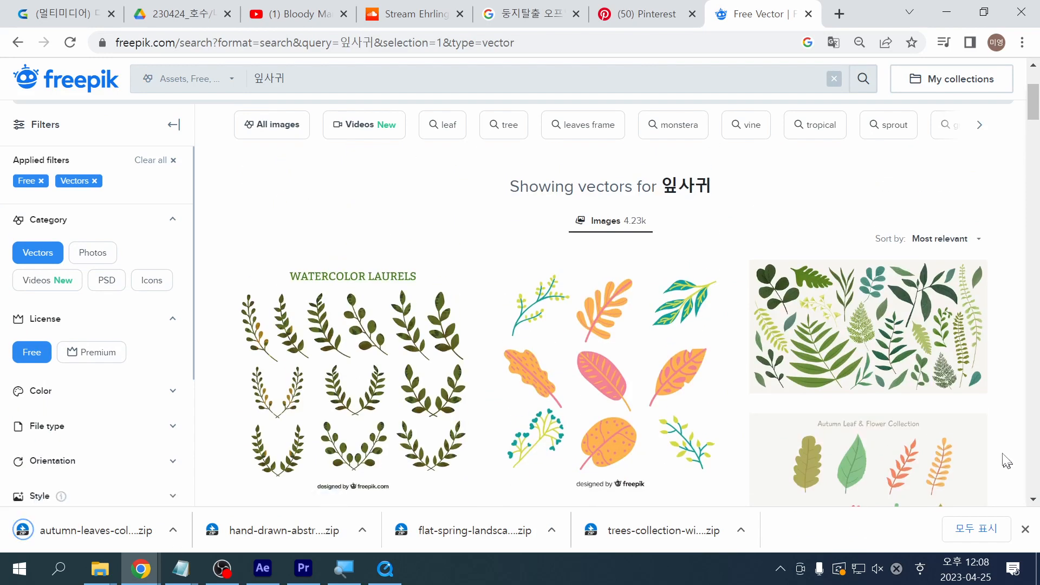
Step: Download the free green leaf design element set on a beige background and return to the results
click(906, 372)
click(846, 303)
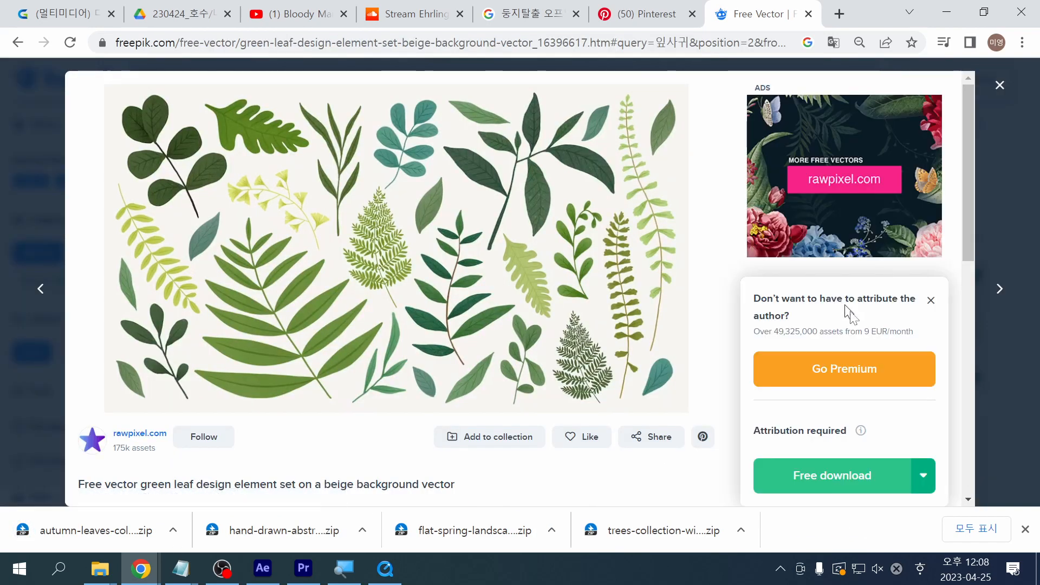
click(881, 476)
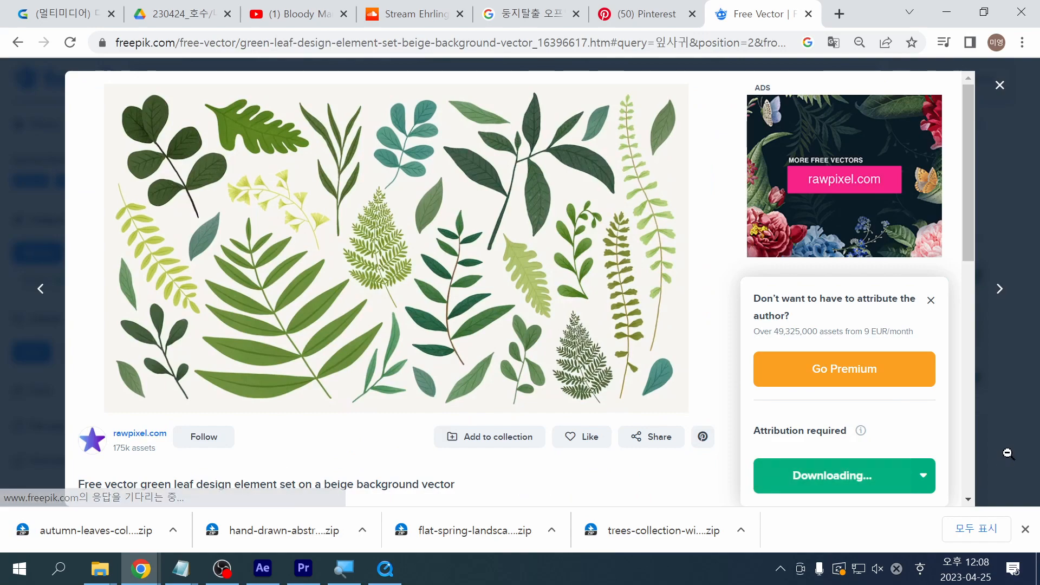
click(992, 426)
Step: Find the free leaf stickers package among the 잎사귀 results and download it
scroll(994, 428, down, 10)
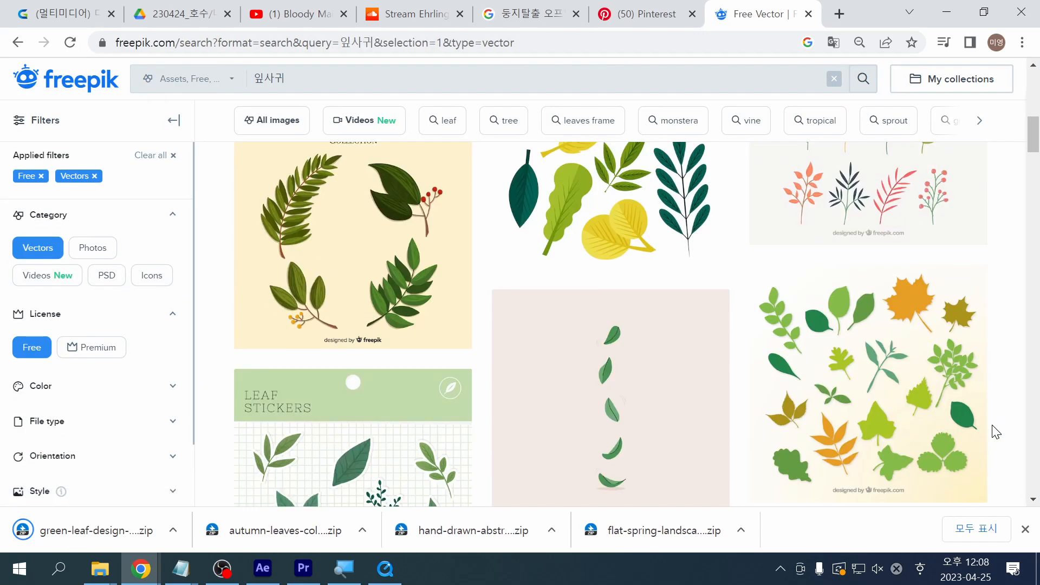
scroll(993, 431, down, 3)
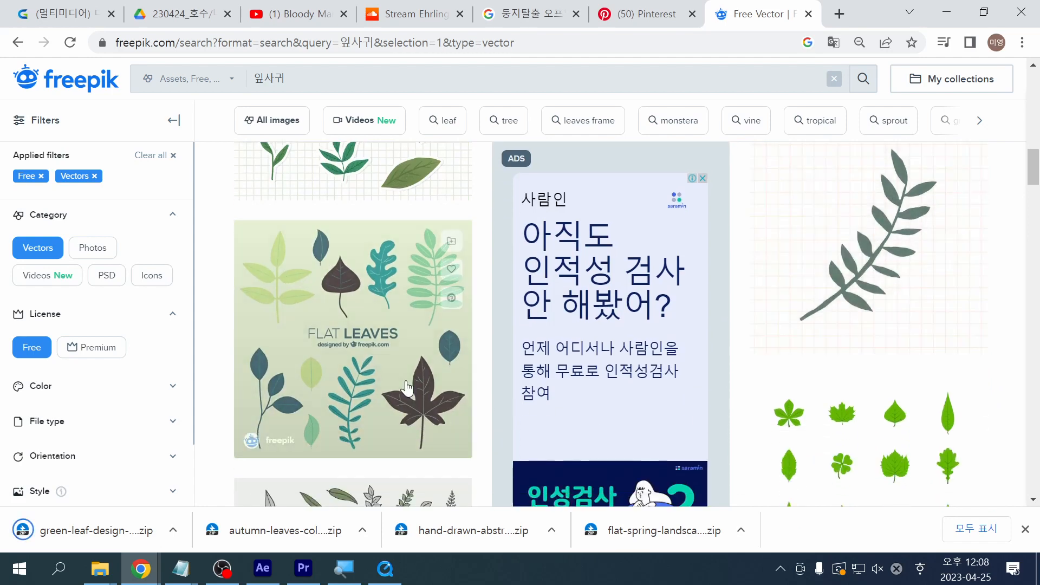
scroll(406, 388, up, 3)
click(372, 287)
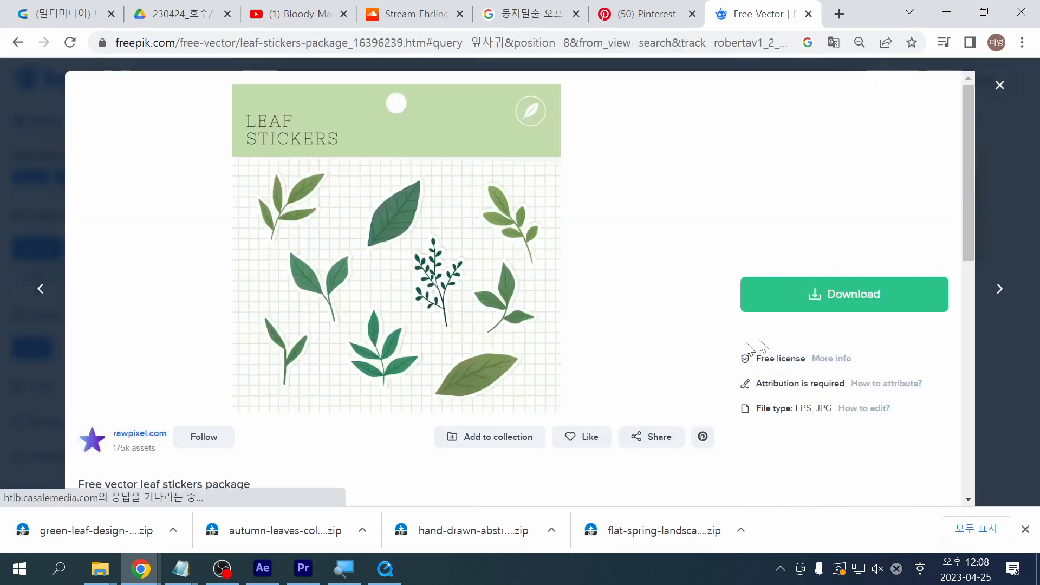
click(840, 296)
click(823, 469)
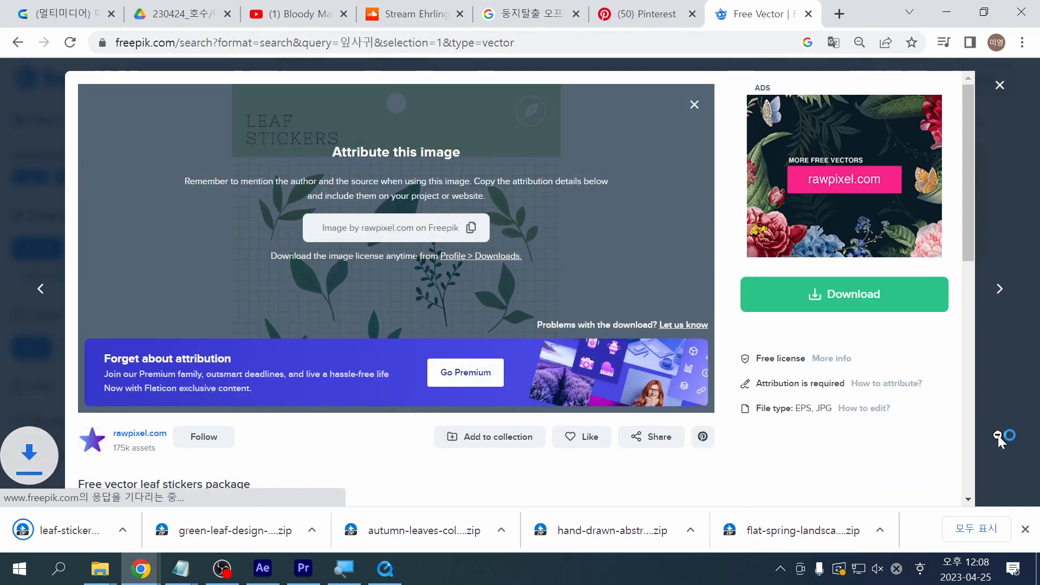
click(999, 434)
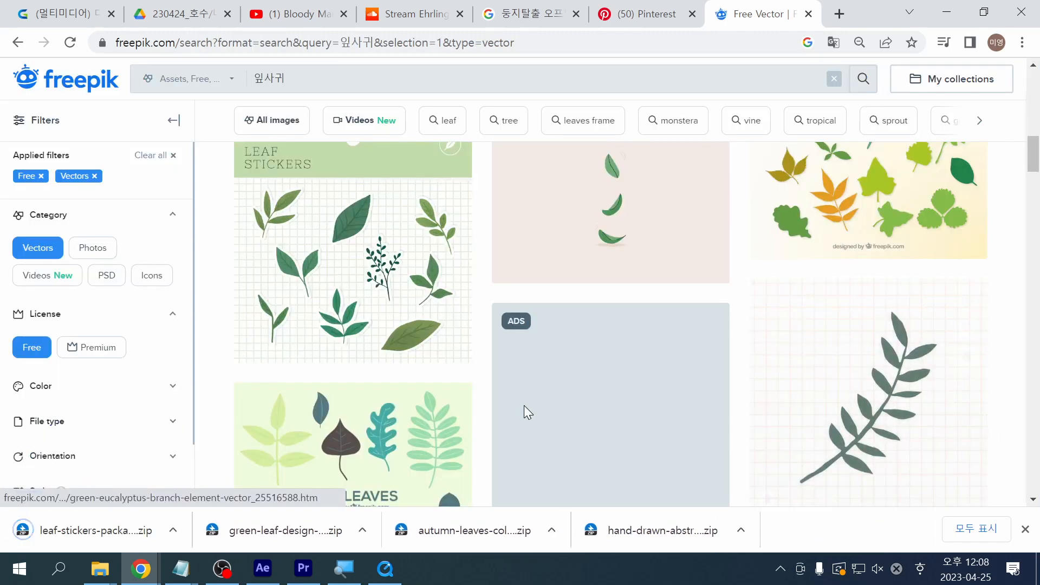
Step: Download the free foliage collection vector with the flat leaves and return to the results
scroll(519, 401, down, 5)
click(385, 309)
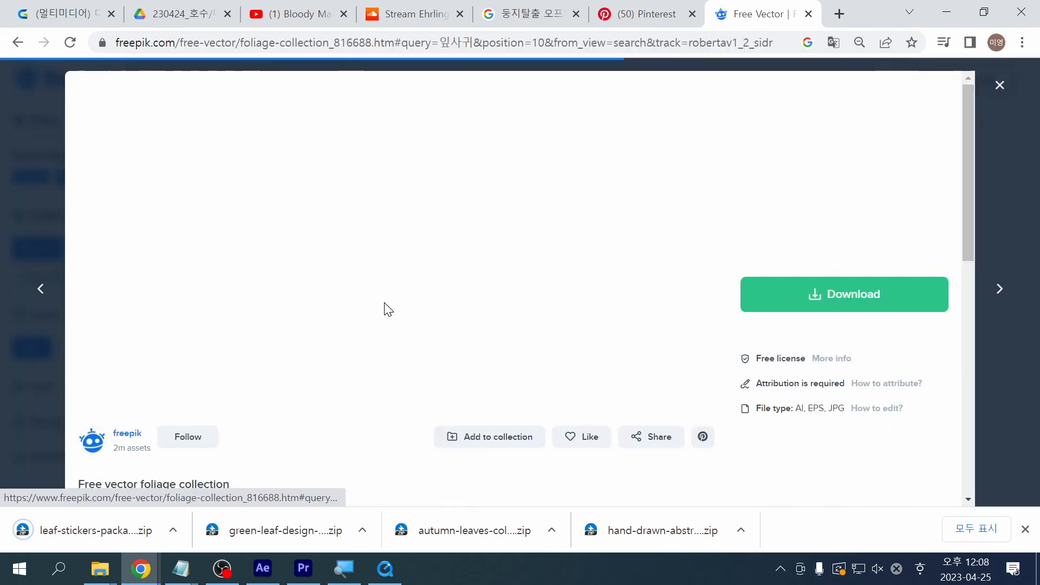
click(866, 475)
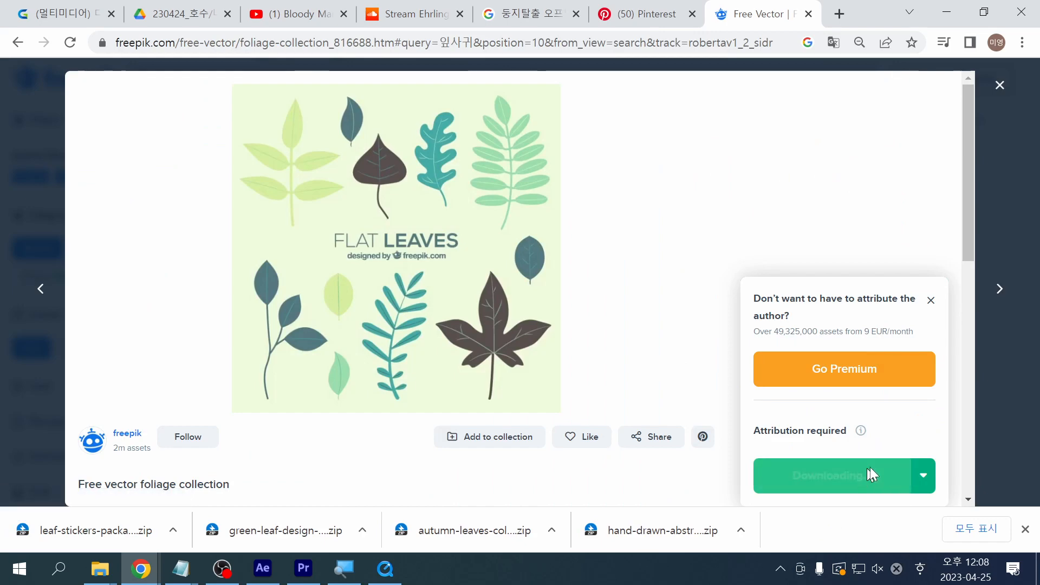
click(1021, 455)
Step: Find the free hand drawn colorful leaves vector further down the results and download it
scroll(1018, 458, down, 5)
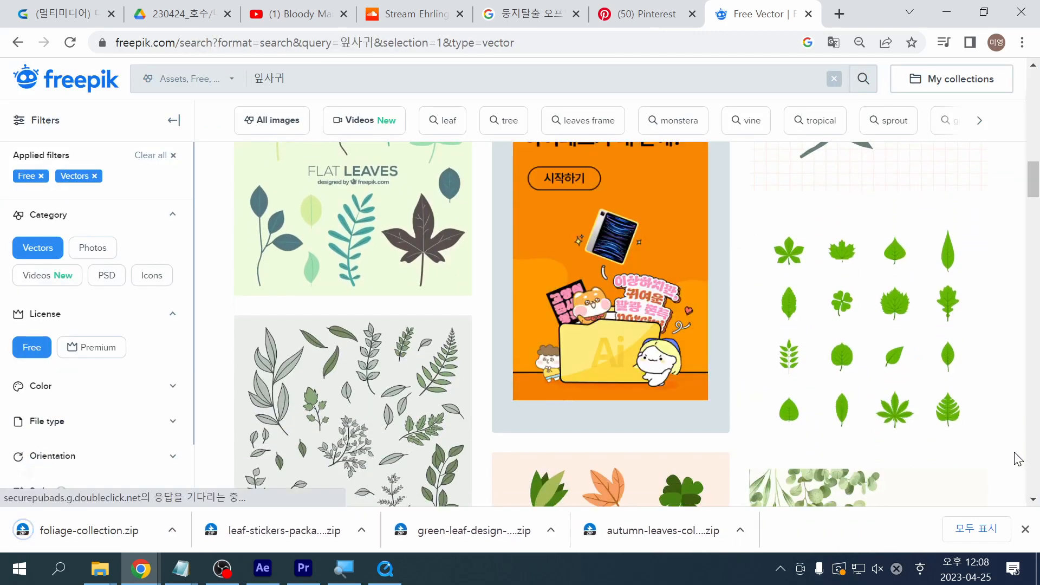
scroll(1019, 458, down, 1)
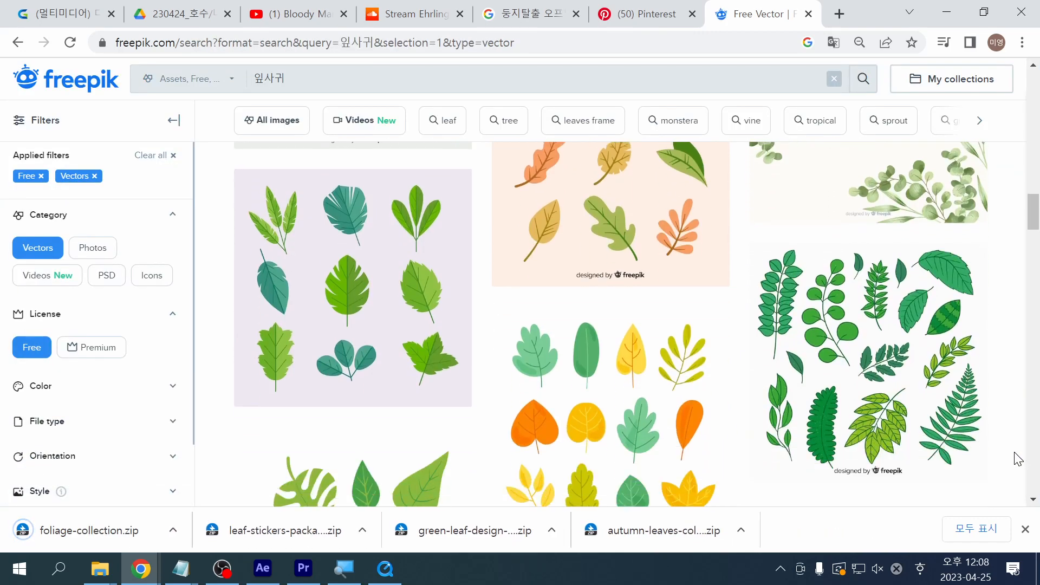
scroll(1018, 458, up, 3)
scroll(1008, 454, down, 2)
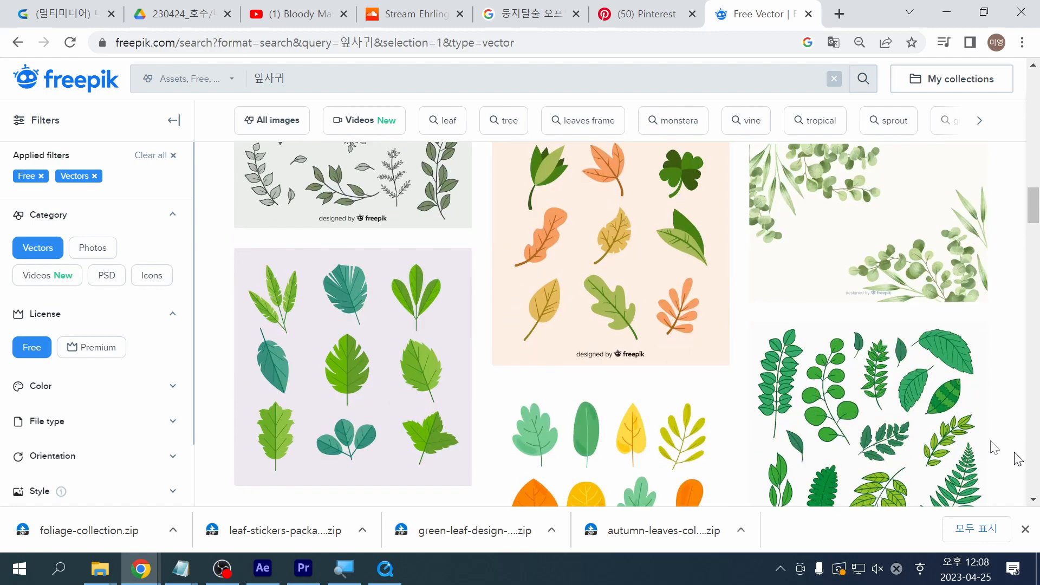
scroll(687, 432, down, 9)
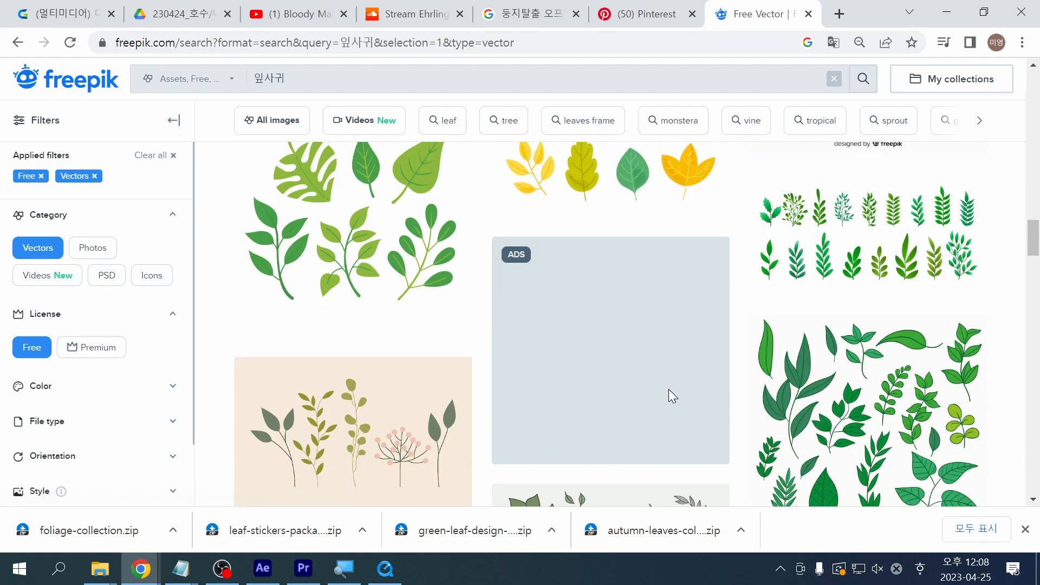
scroll(669, 389, up, 2)
click(612, 264)
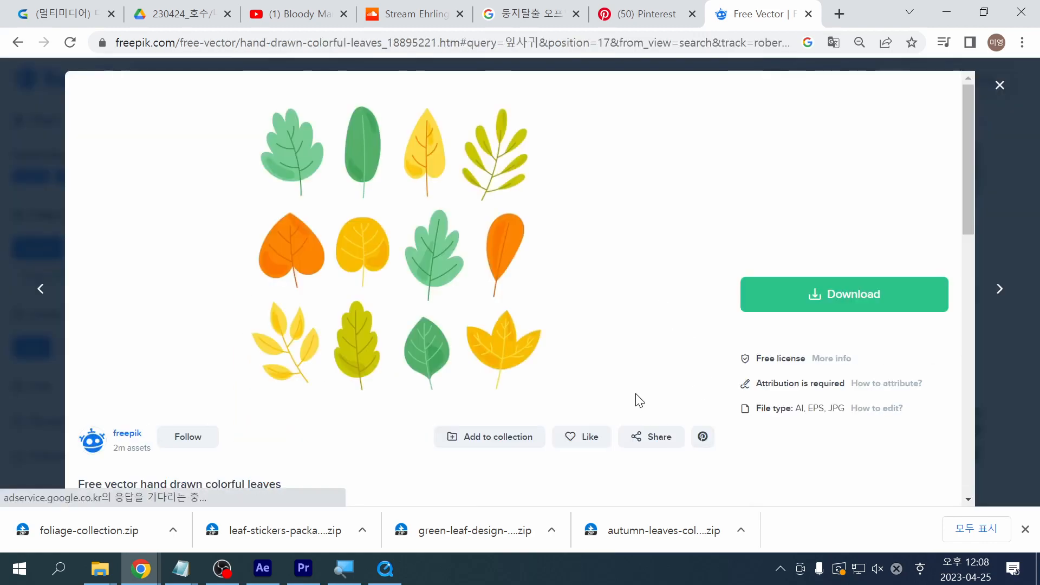
click(856, 306)
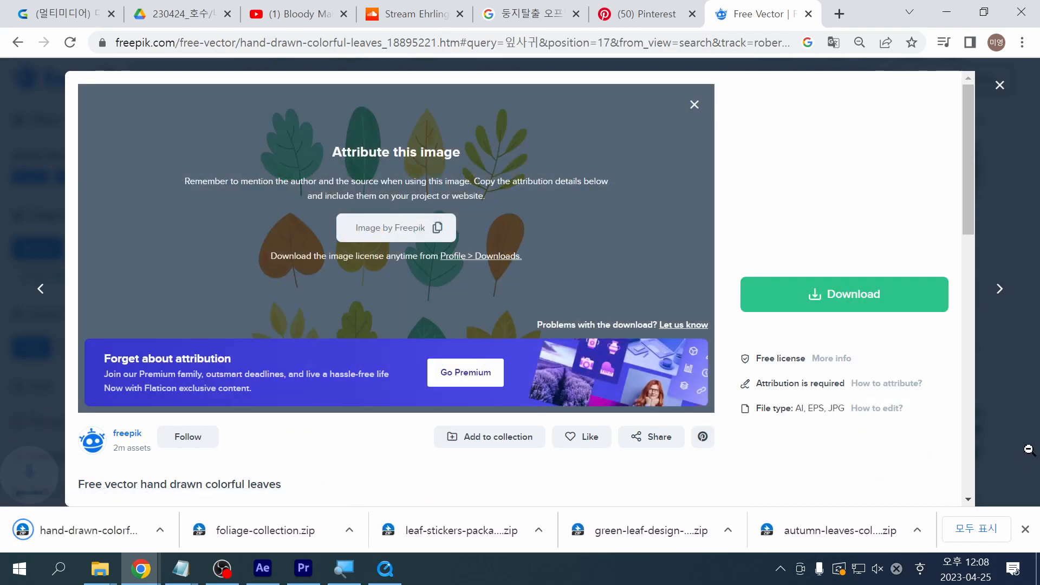
click(1015, 452)
Step: Examine the remaining free leaf vectors on the first results page for foliage suited to the scene
scroll(1016, 455, down, 8)
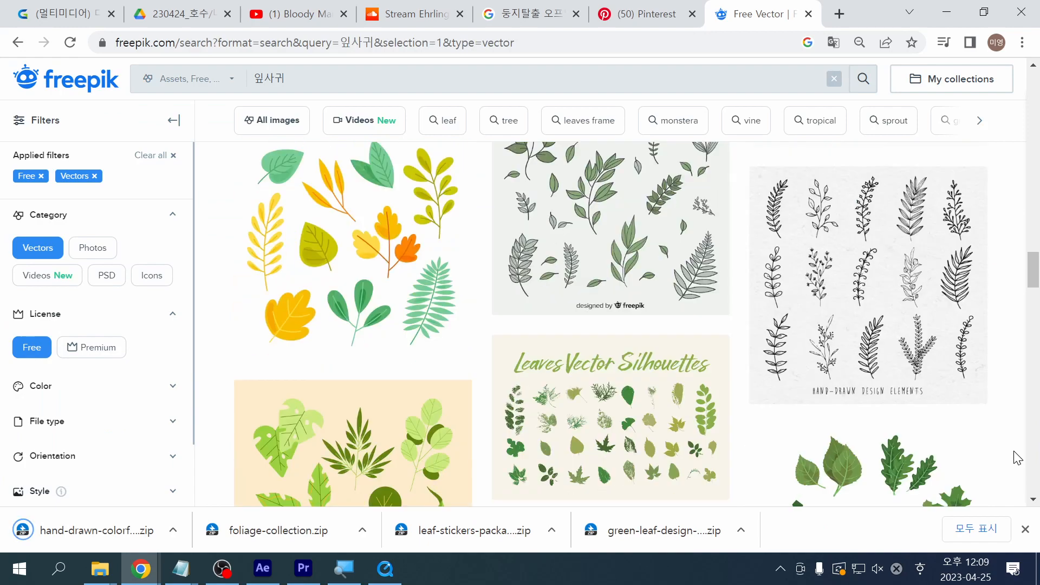
scroll(1018, 458, down, 15)
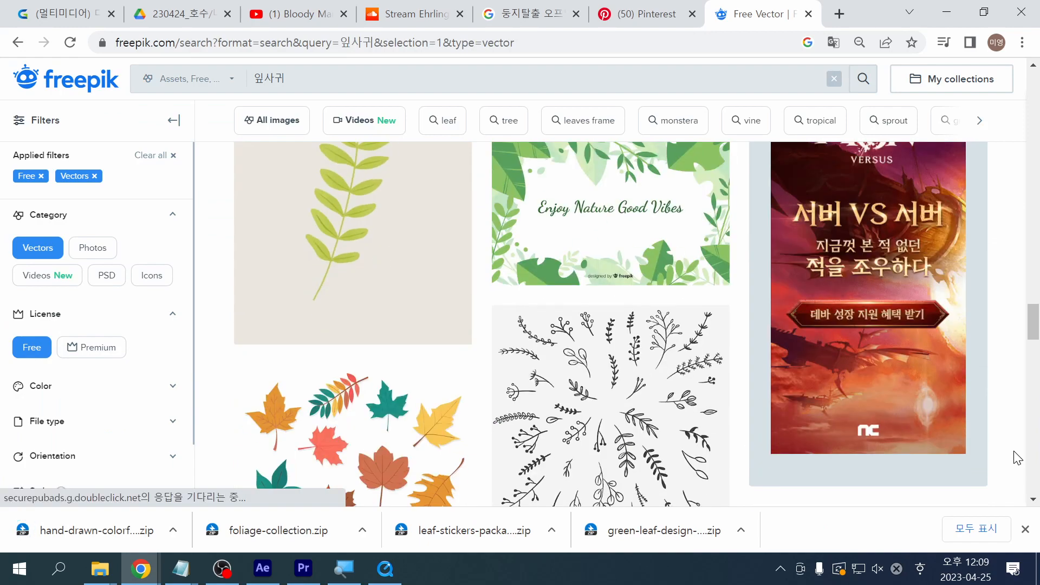
scroll(1017, 457, down, 15)
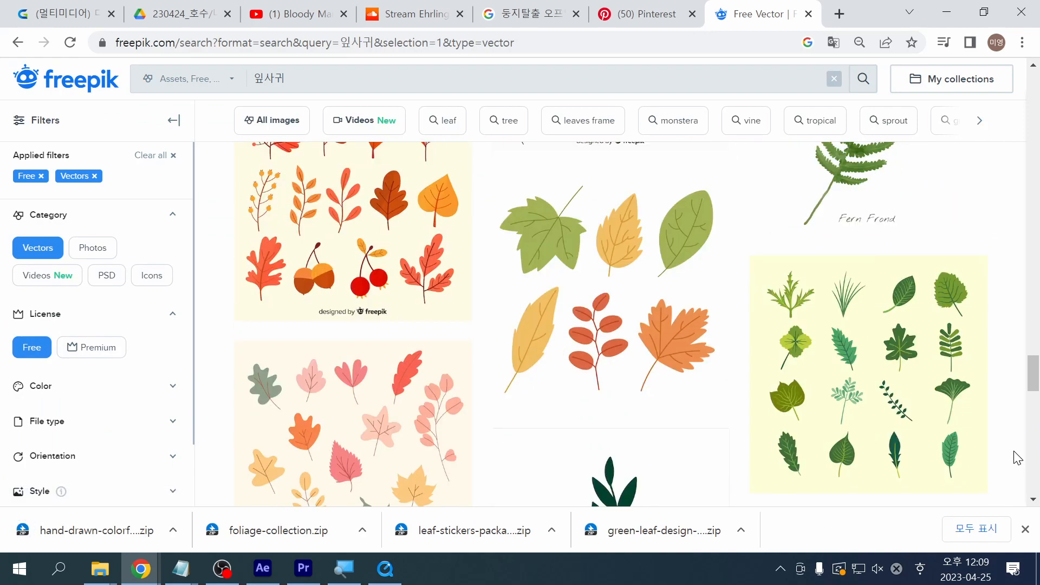
scroll(1017, 458, up, 2)
scroll(1017, 458, up, 4)
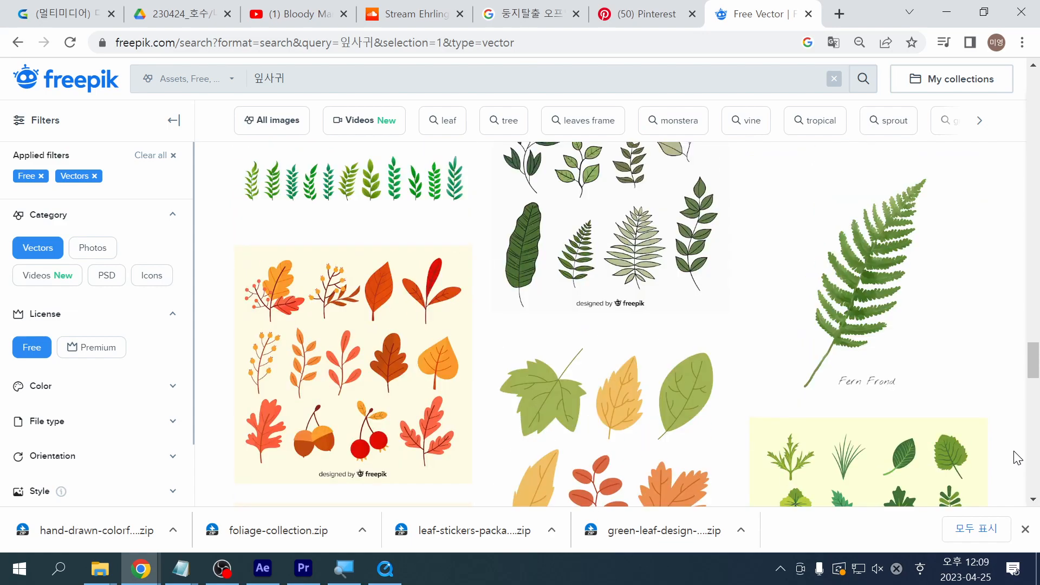
scroll(1018, 458, up, 1)
scroll(1017, 457, down, 9)
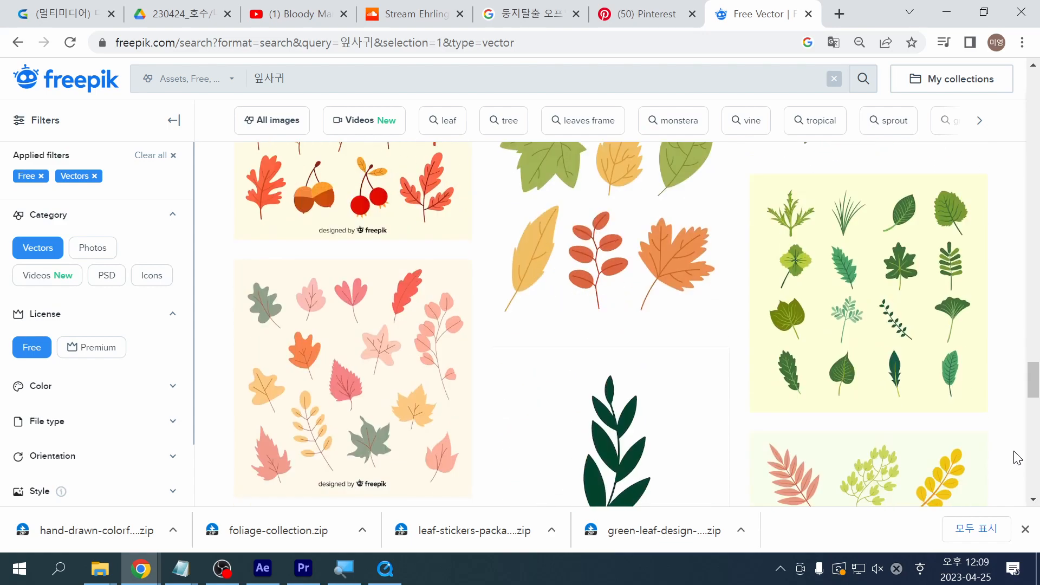
scroll(1017, 458, down, 10)
scroll(1018, 458, up, 4)
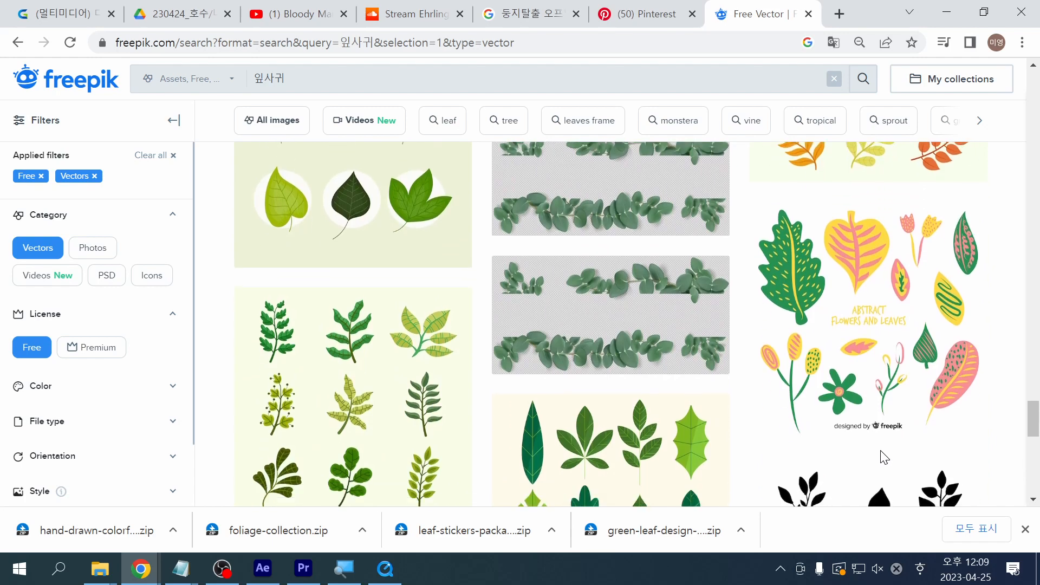
Step: Check the foliage in the QuickTime Player reference video, then return to the browser and open page 2 of the 잎사귀 results
click(384, 568)
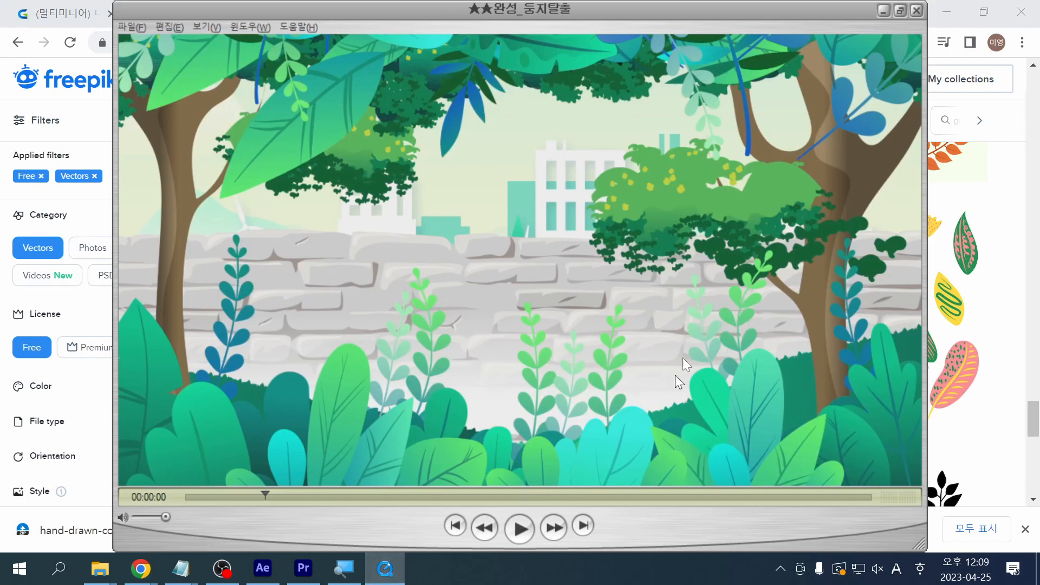
click(883, 11)
scroll(577, 325, down, 10)
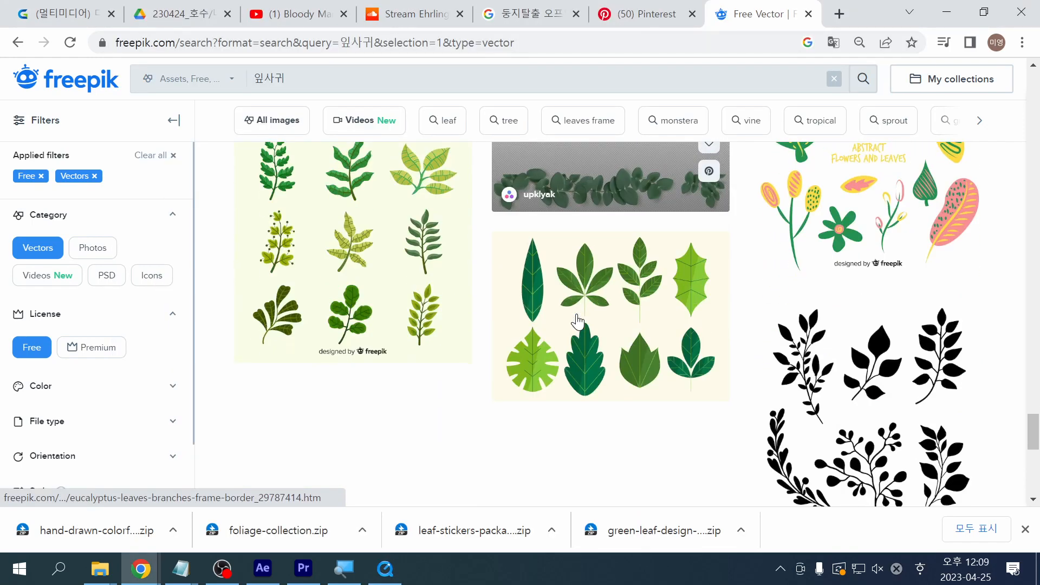
scroll(577, 322, up, 4)
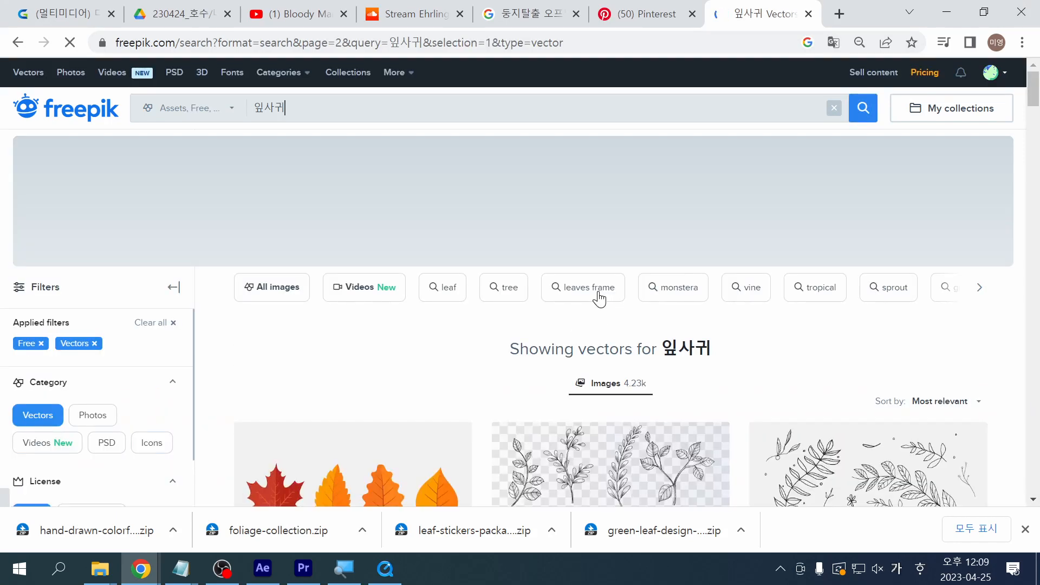
Step: Find the free seasonal flat leaves vector (Flat Leaves Pack) among the page 2 results, download it and return to the results
scroll(599, 298, down, 2)
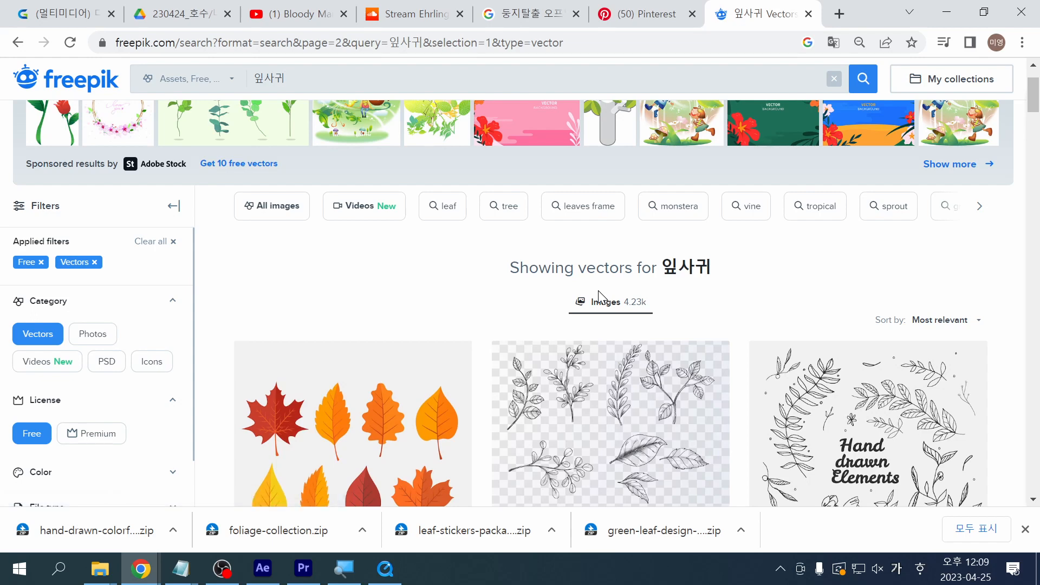
scroll(413, 329, down, 3)
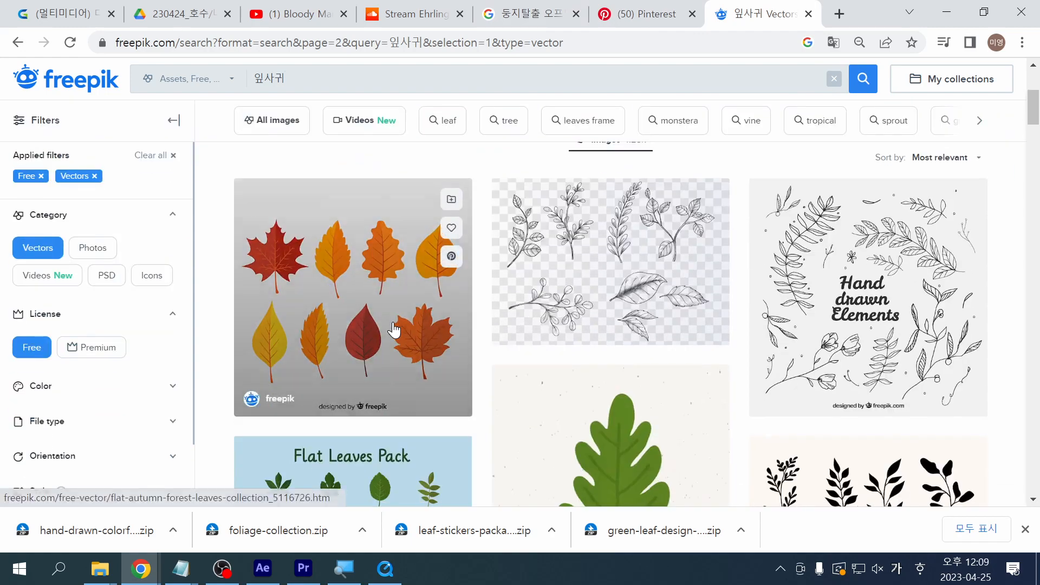
scroll(395, 329, down, 3)
scroll(395, 329, down, 2)
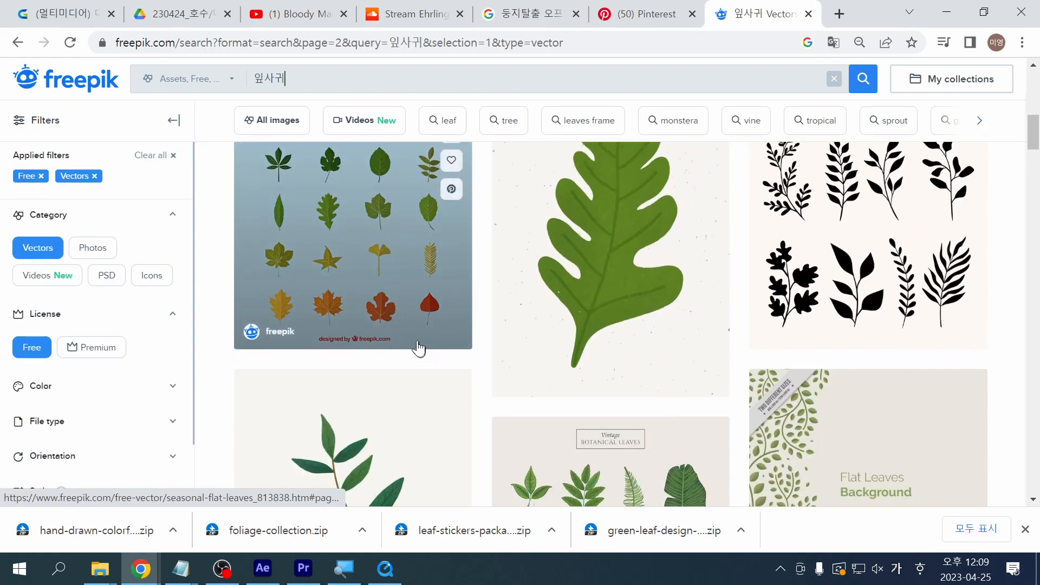
scroll(418, 347, up, 1)
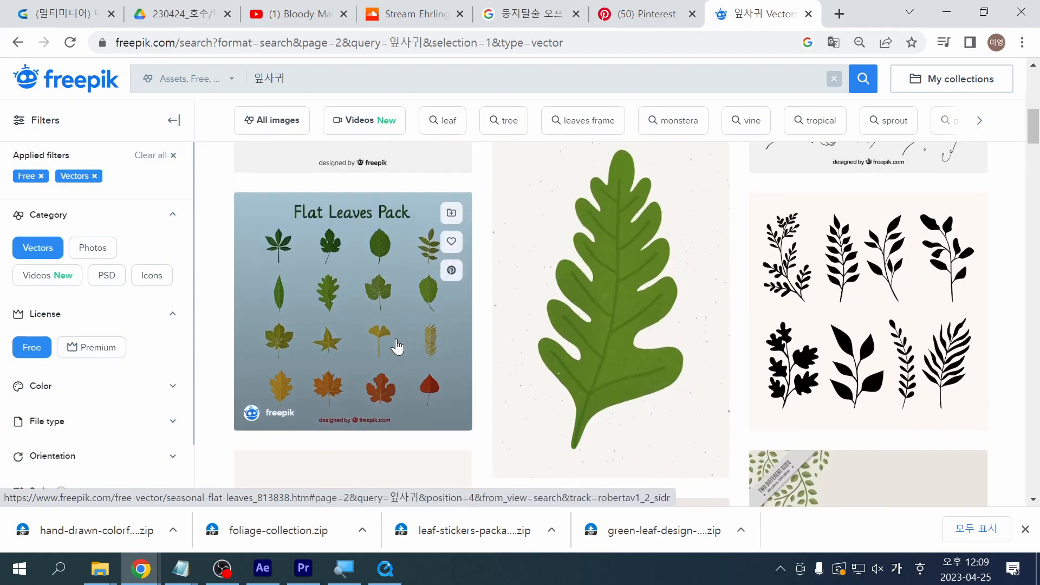
click(397, 347)
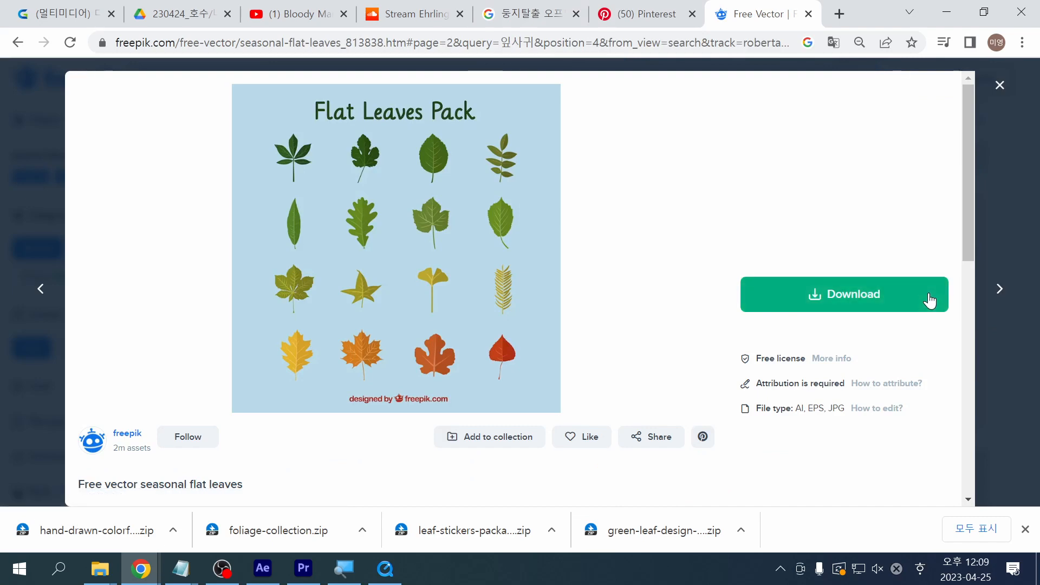
click(841, 299)
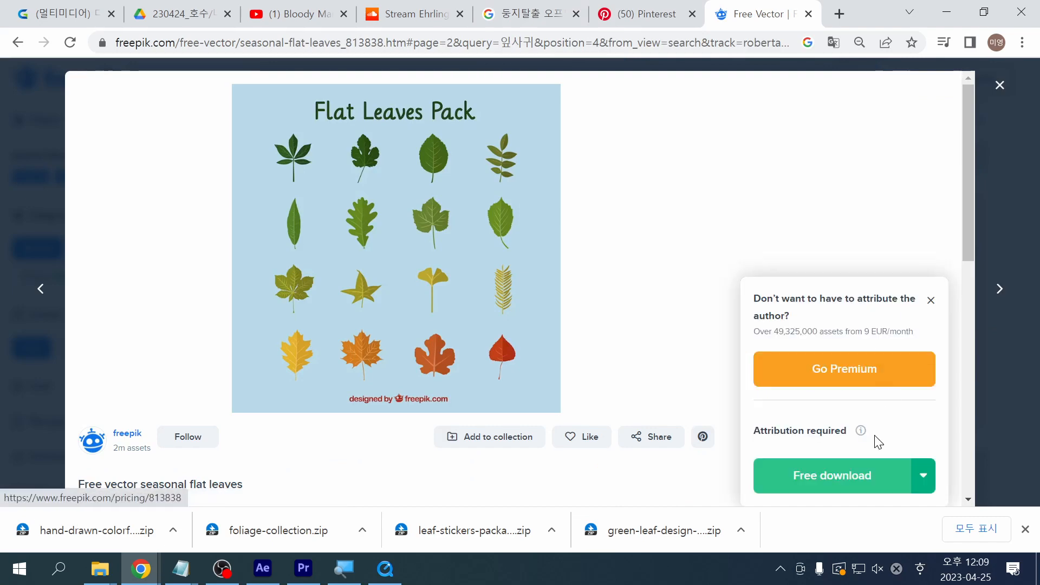
click(857, 473)
click(1010, 451)
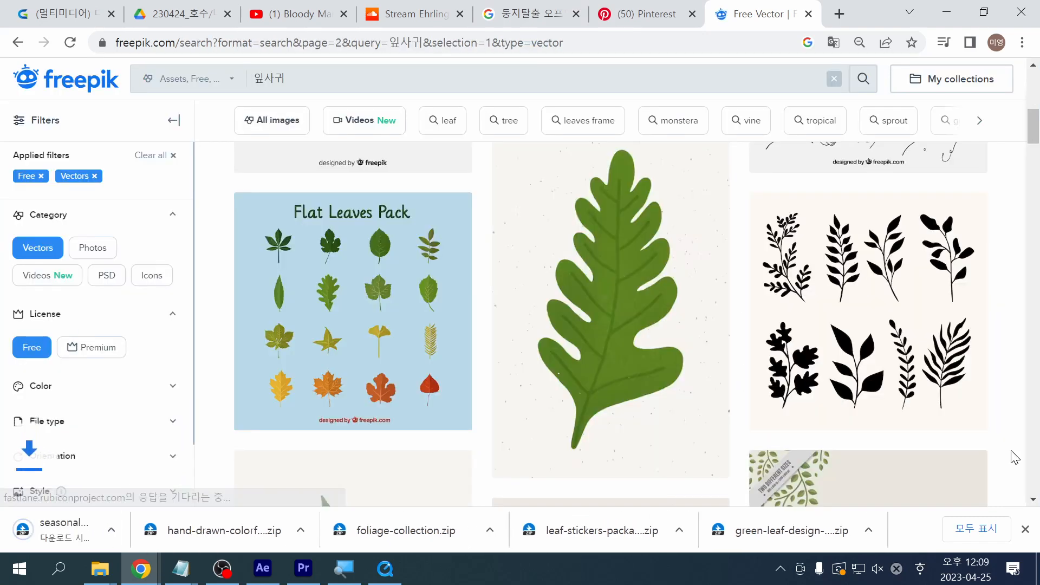
Step: Look further through the page 2 leaf results and open the free house realistic plants vector with the hanging vine leaves
scroll(1013, 455, down, 5)
scroll(1014, 457, down, 10)
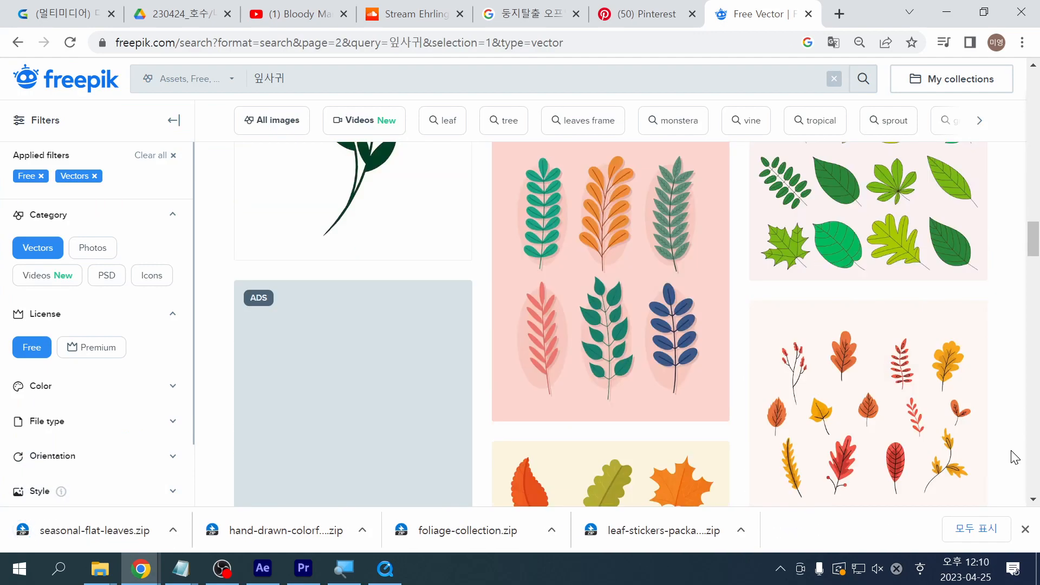
scroll(1015, 457, up, 3)
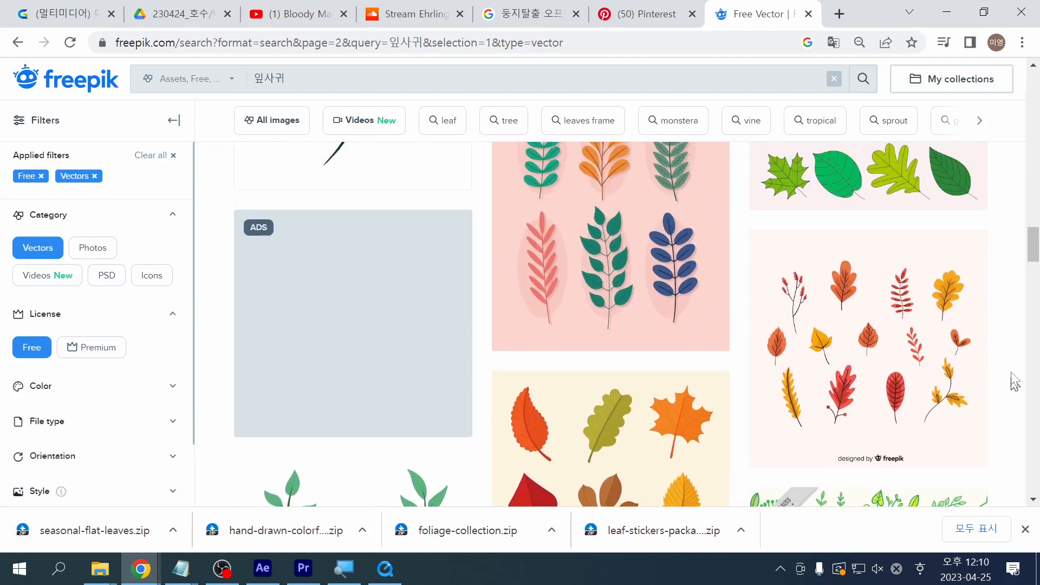
drag(1031, 254, 1035, 286)
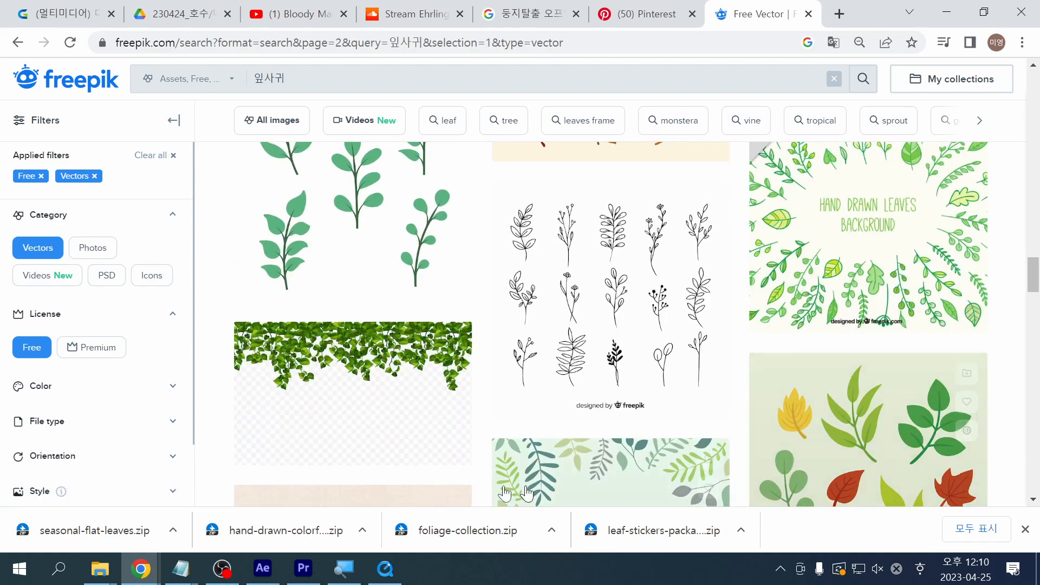
click(378, 418)
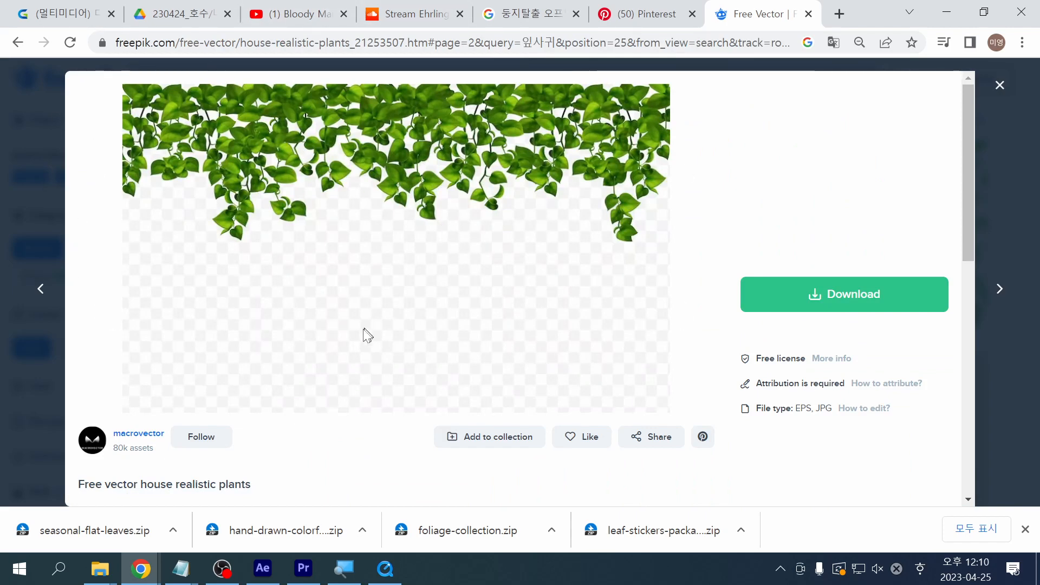
Step: Examine the hanging vine vector's preview and its suggested similar images for free ivy and branch foliage
scroll(367, 336, down, 10)
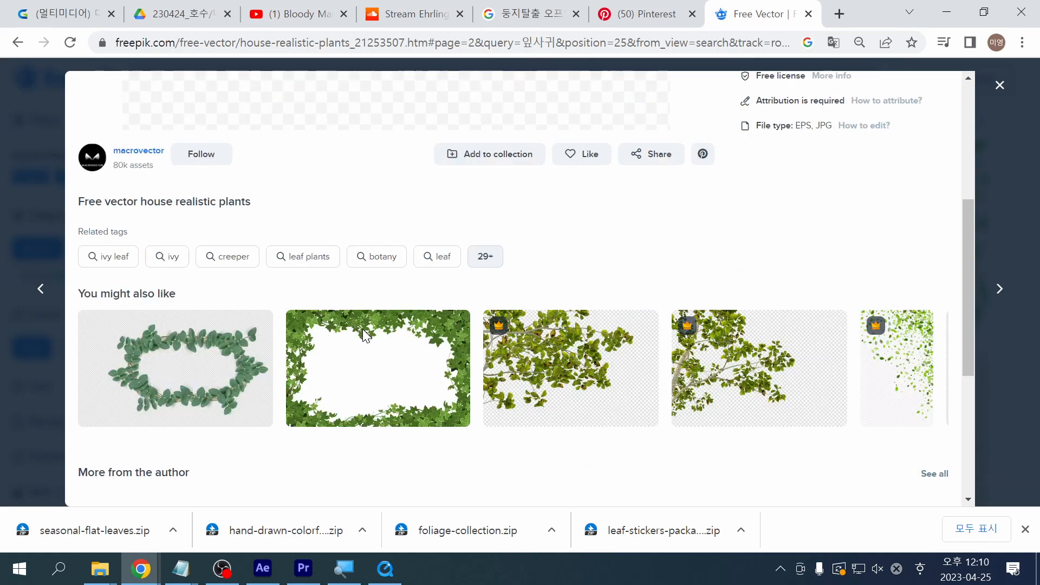
scroll(366, 336, up, 4)
scroll(367, 336, up, 6)
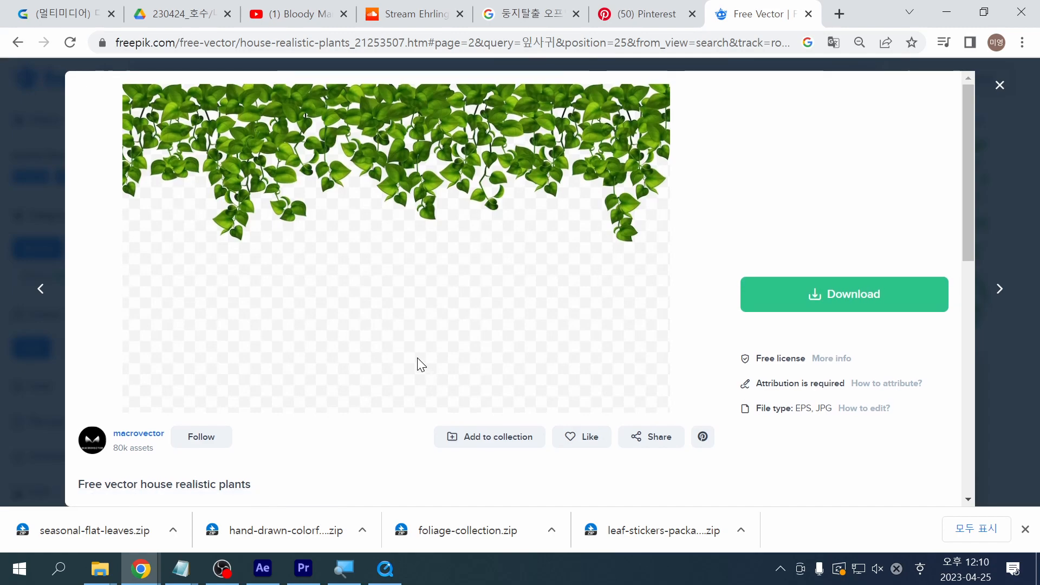
scroll(417, 364, down, 6)
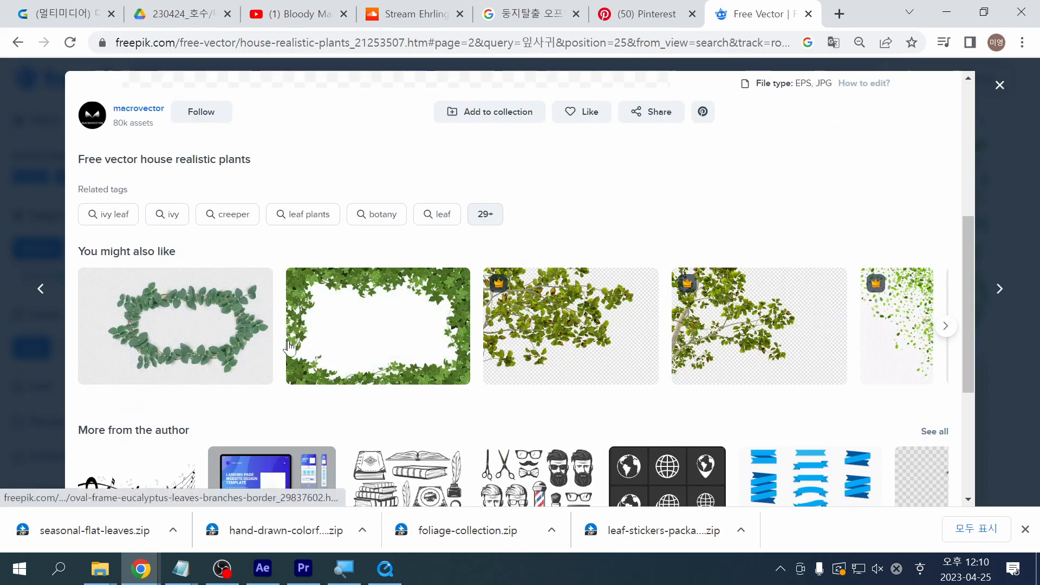
click(945, 327)
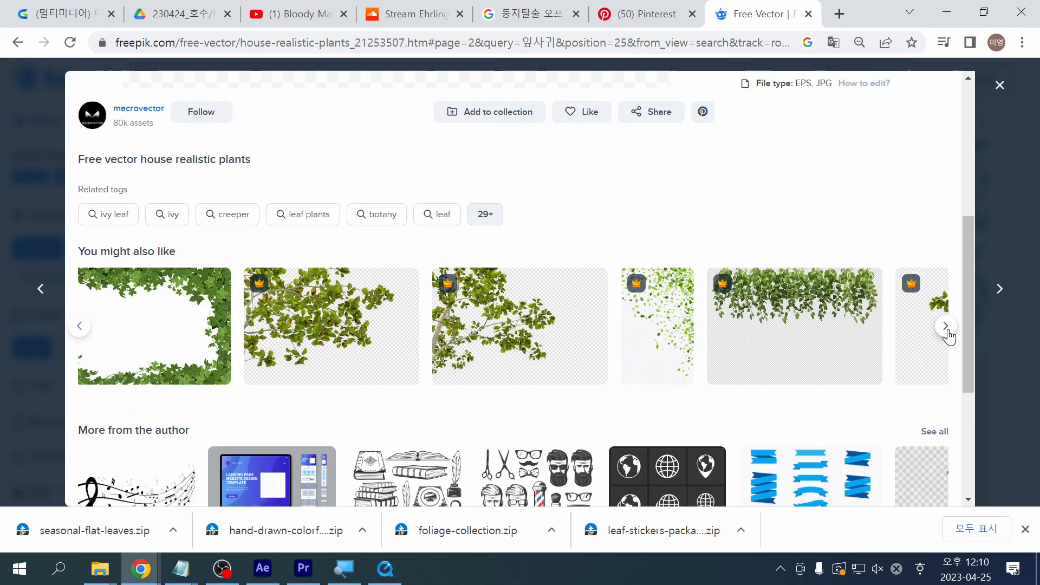
click(947, 329)
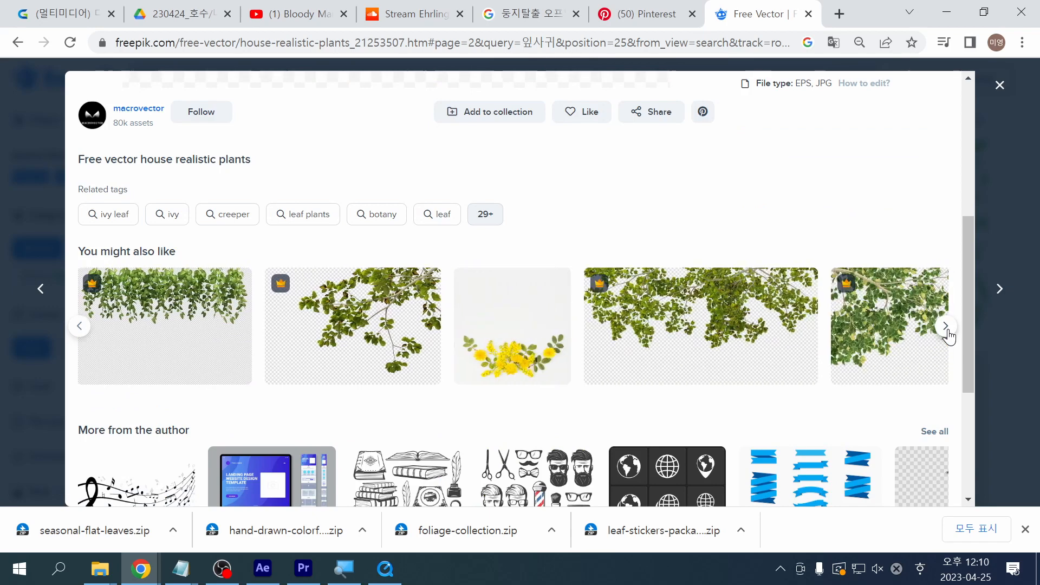
click(947, 329)
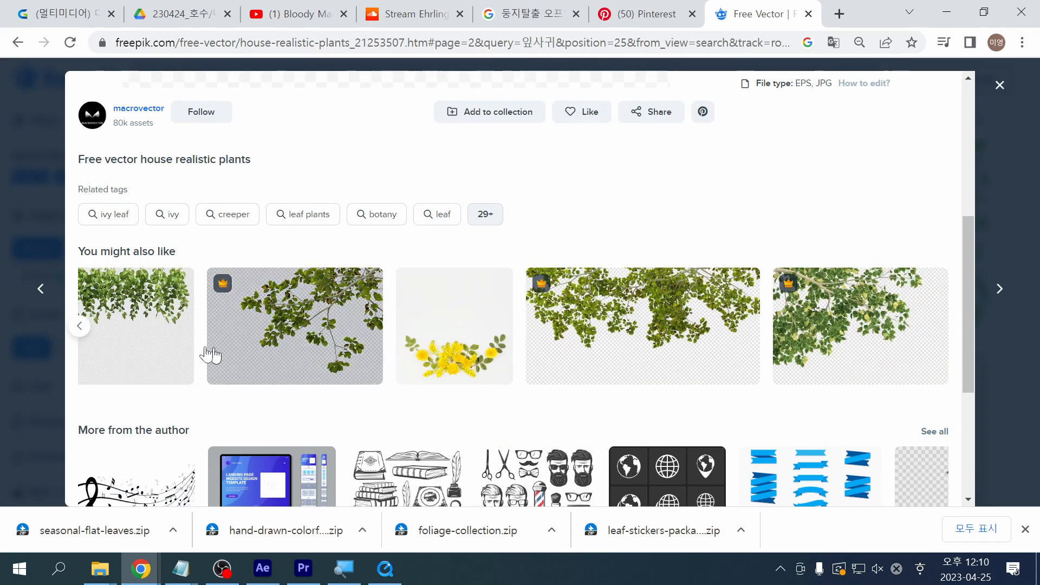
click(81, 327)
click(80, 328)
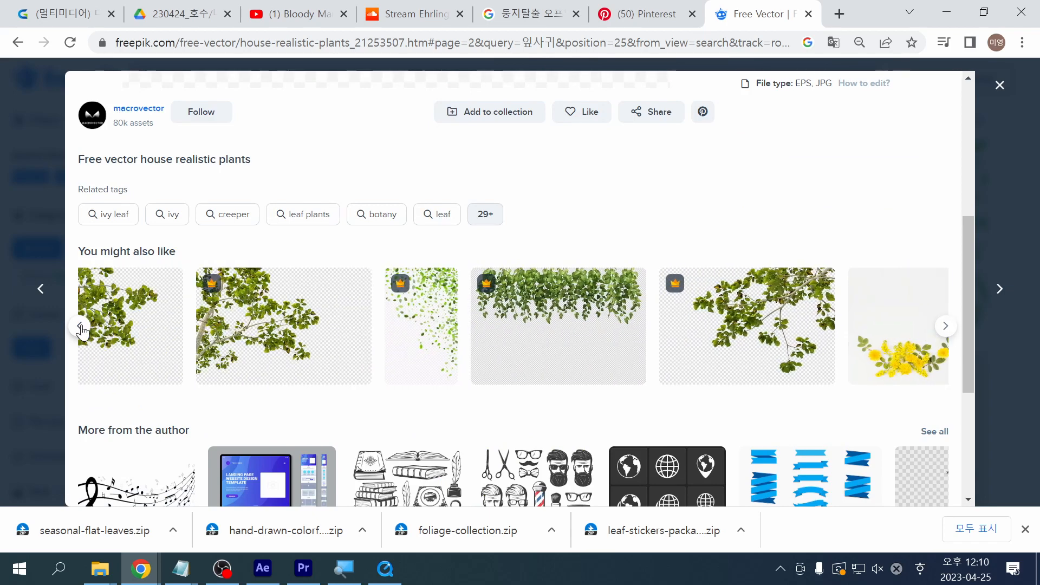
click(80, 327)
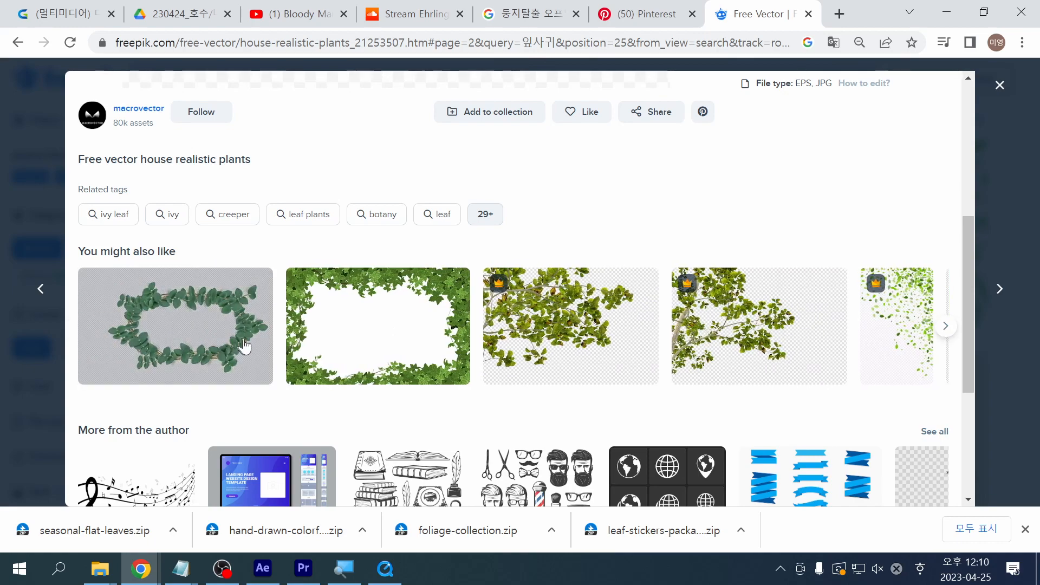
scroll(345, 353, up, 2)
scroll(347, 349, down, 1)
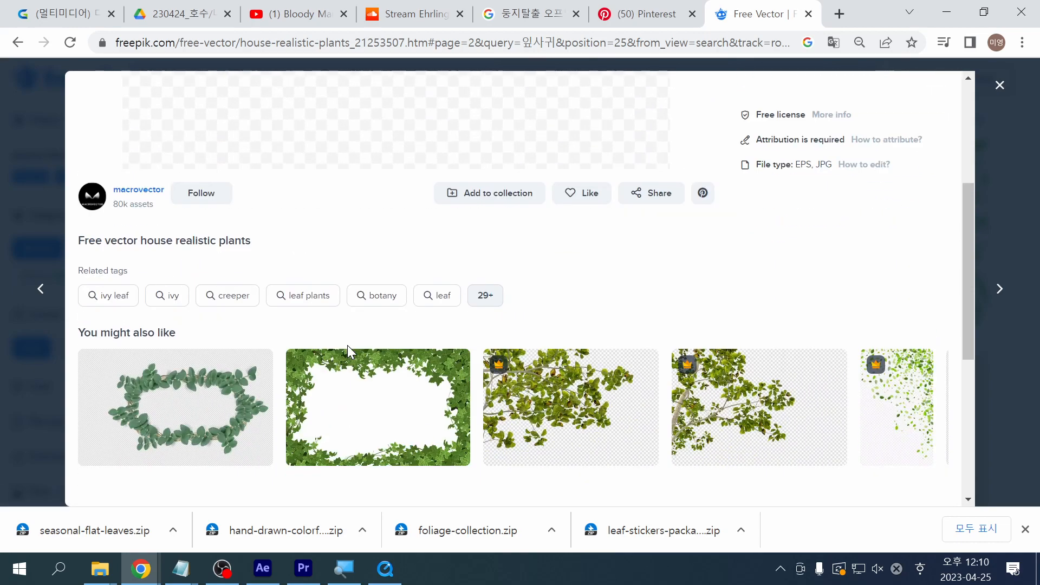
Step: Open the suggested rectangular ivy climbing plant frame and examine its preview and related images
click(435, 407)
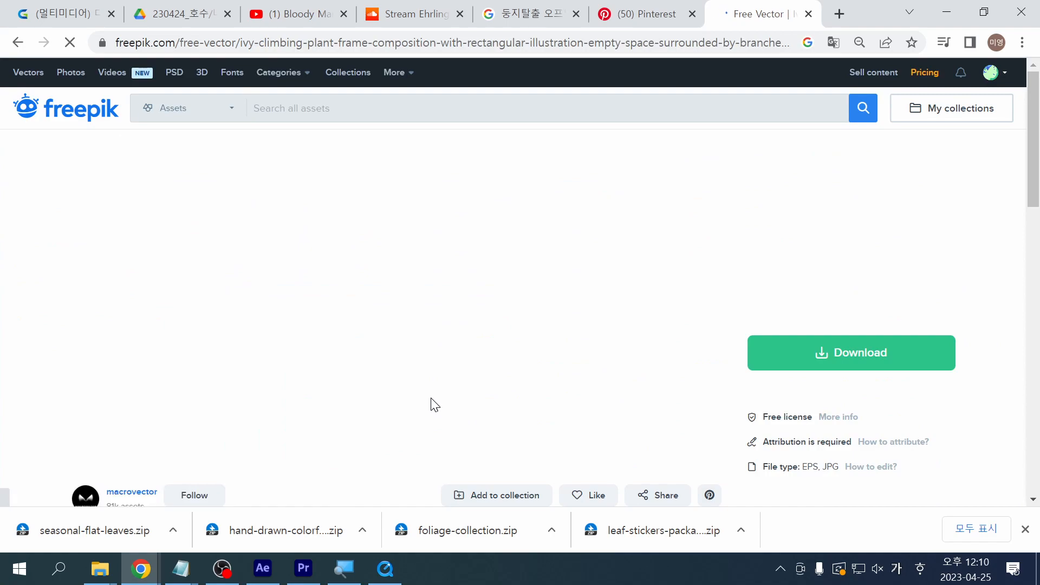
scroll(434, 402, down, 10)
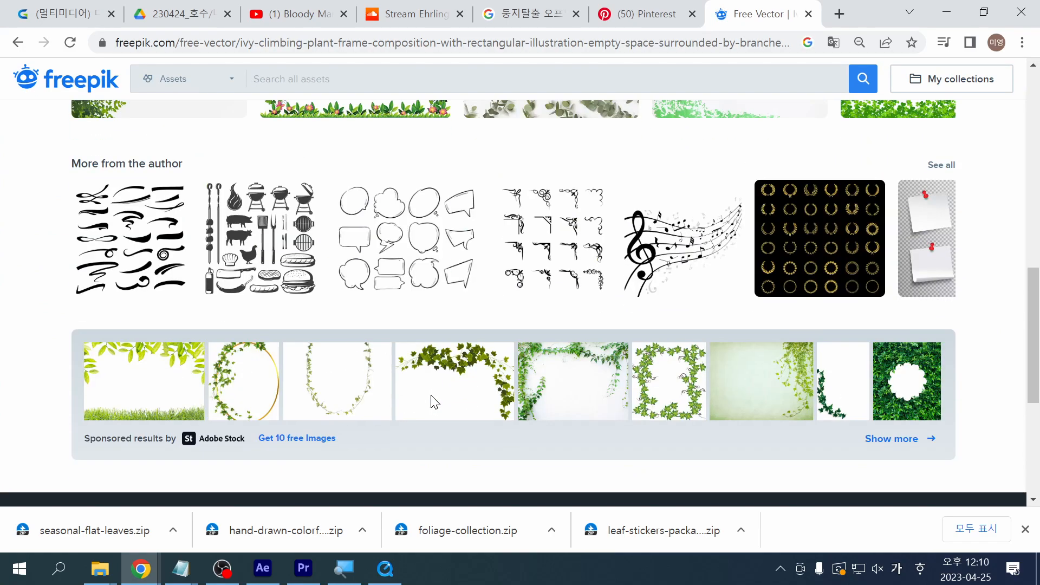
scroll(433, 403, up, 4)
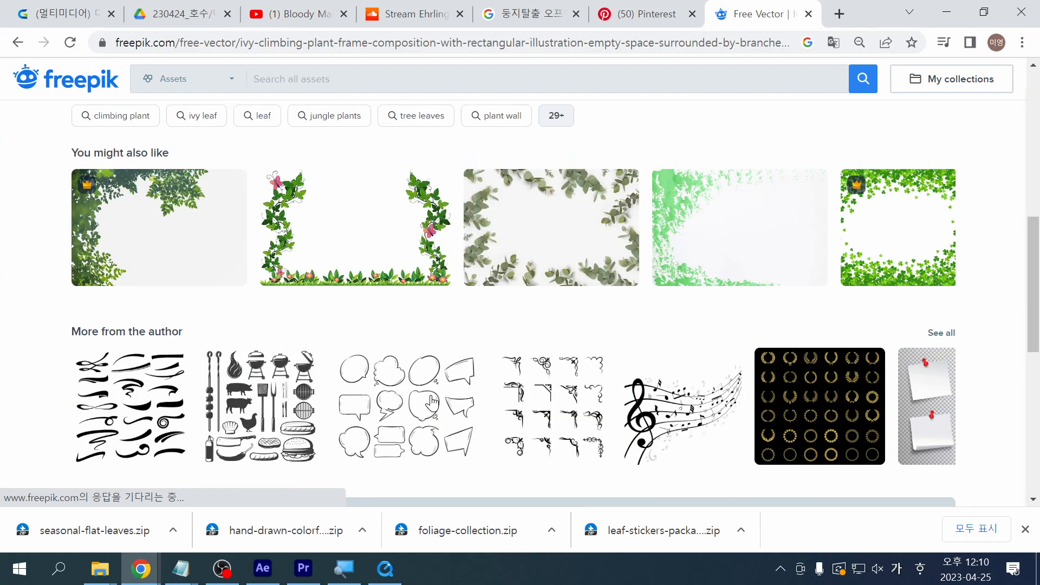
scroll(433, 402, up, 7)
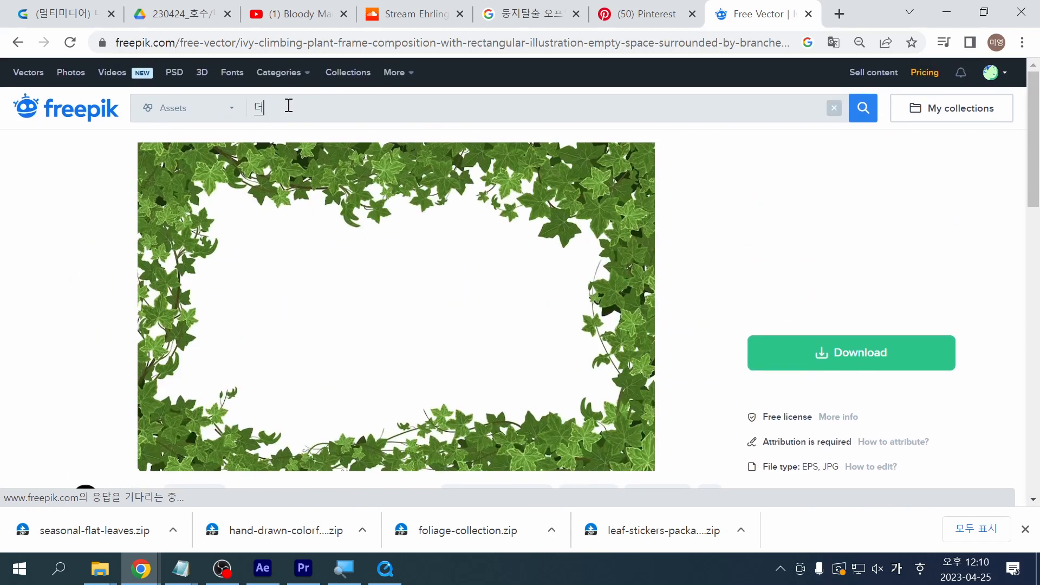
Step: Search Freepik for 덩쿨 and examine the results for vine and ivy artwork suited to the scene
key(BackSpace)
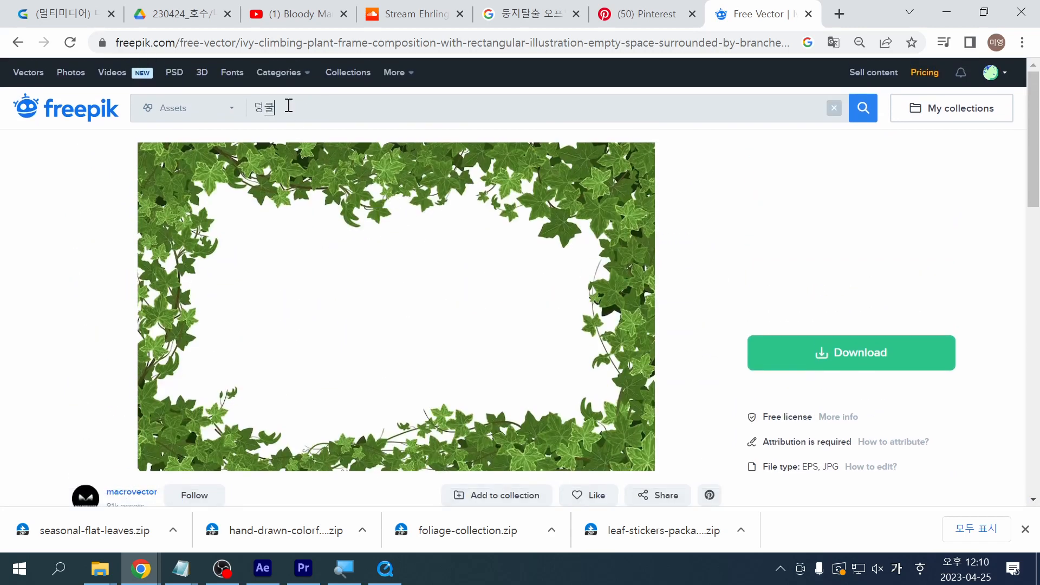
key(Return)
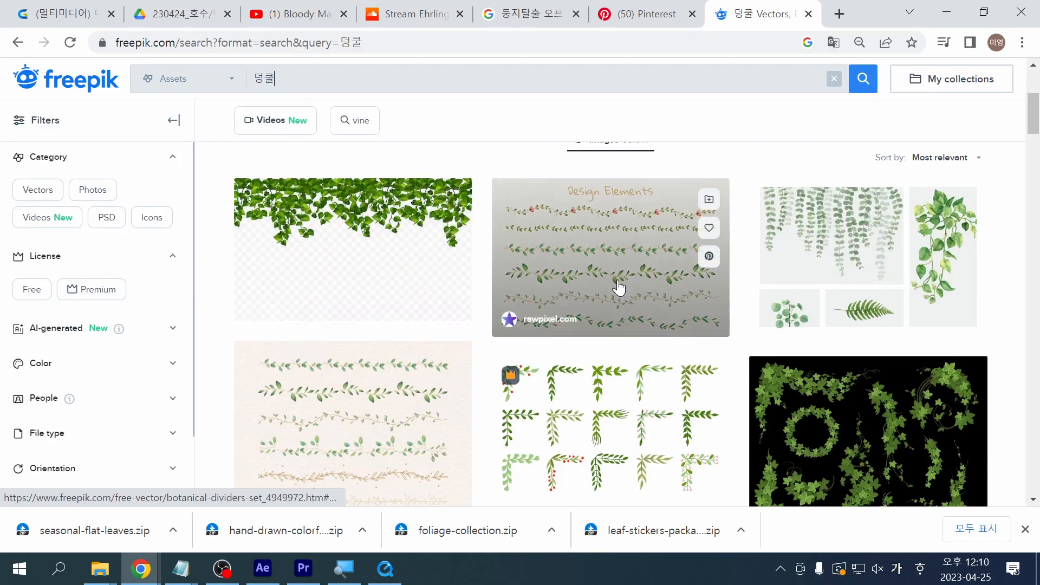
scroll(943, 290, down, 6)
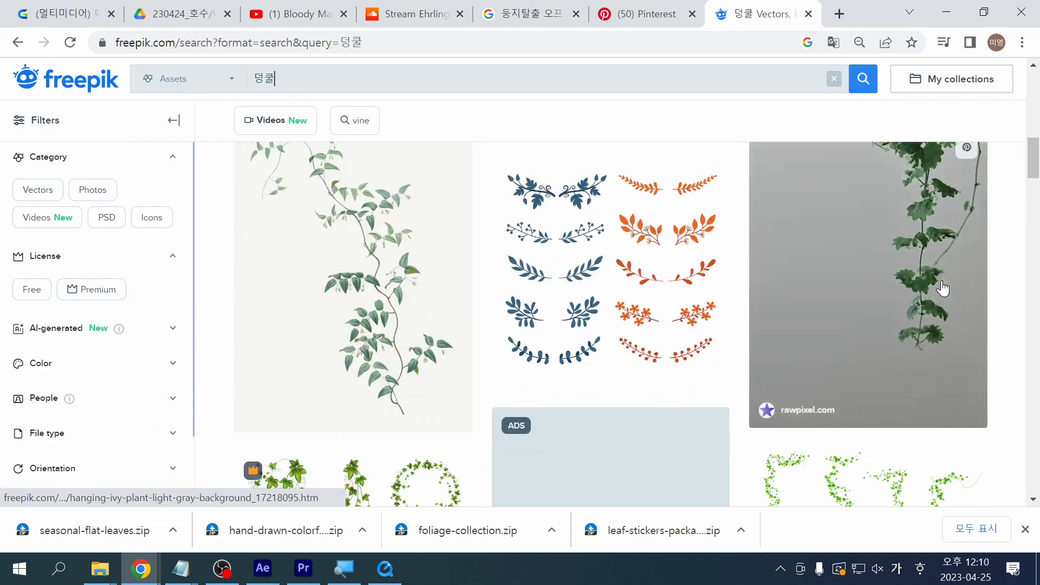
scroll(935, 341, down, 5)
scroll(934, 341, down, 4)
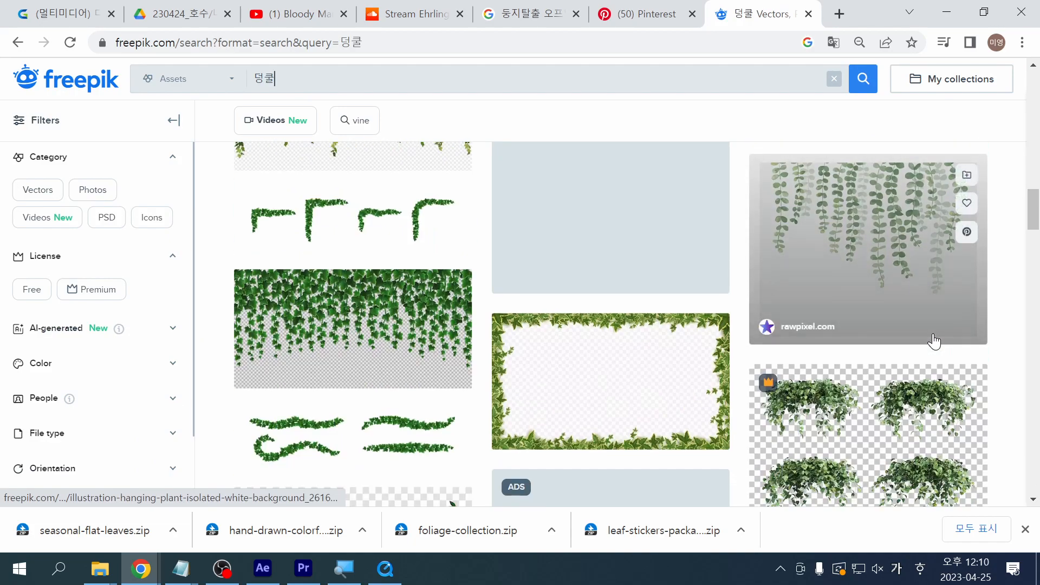
scroll(934, 341, down, 10)
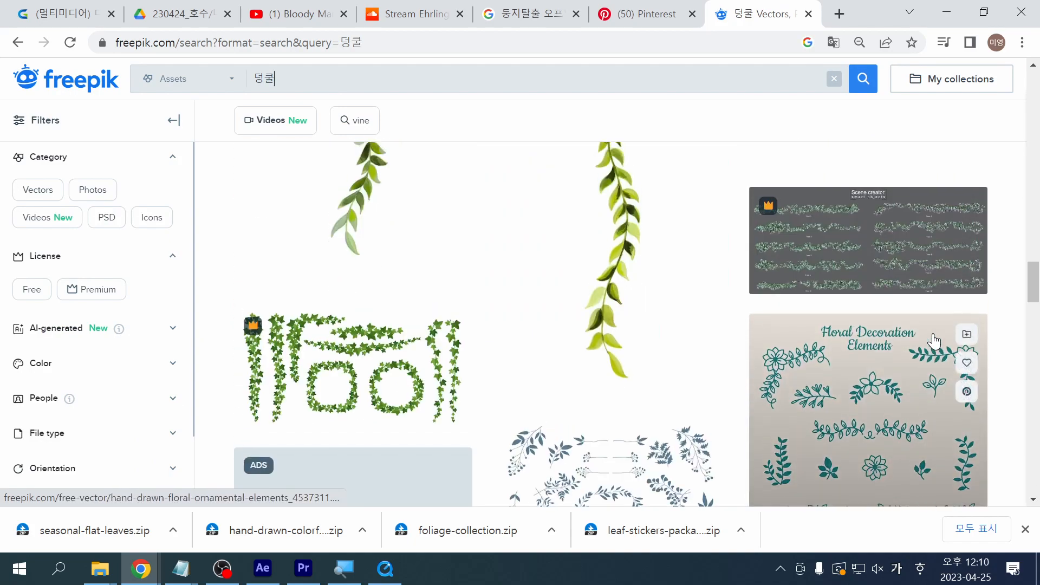
scroll(935, 341, up, 3)
scroll(935, 341, up, 3)
scroll(934, 341, down, 8)
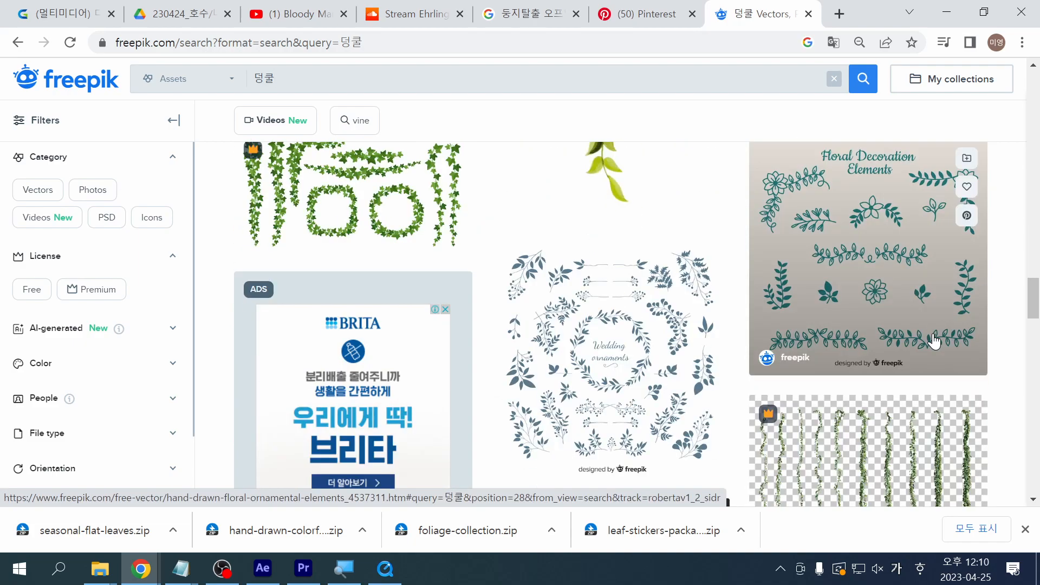
scroll(934, 342, down, 4)
scroll(935, 341, down, 4)
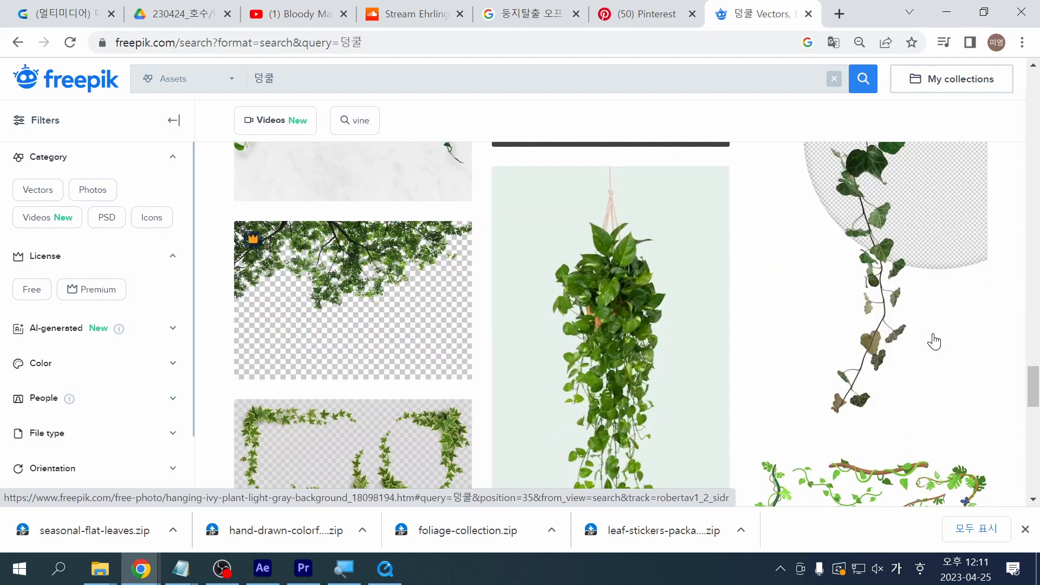
scroll(934, 341, down, 5)
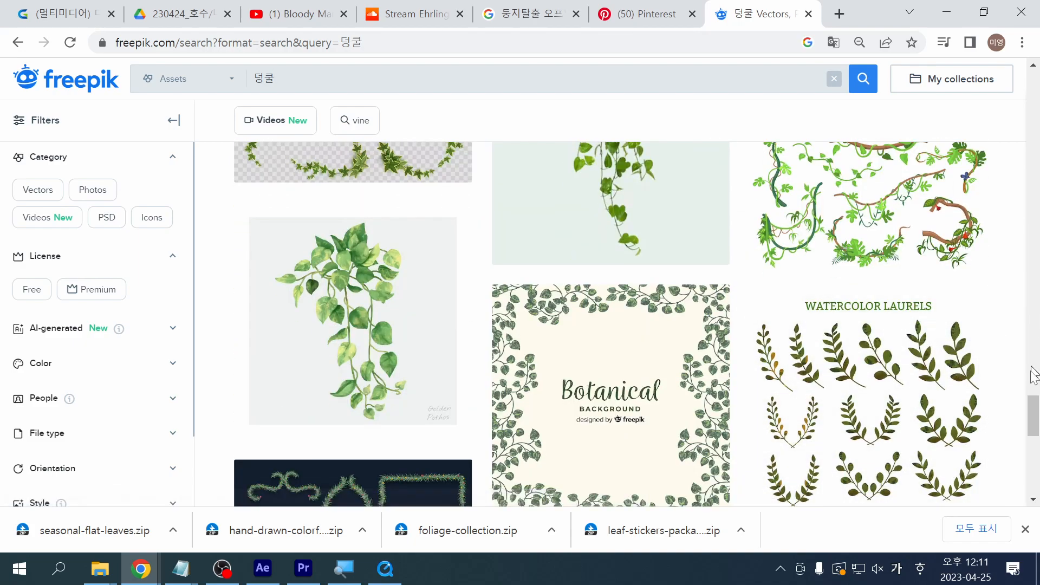
Step: Return to the first 덩쿨 results, open the free ivy climbing plant composition on black, and examine its related images
drag(1034, 423, 1027, 125)
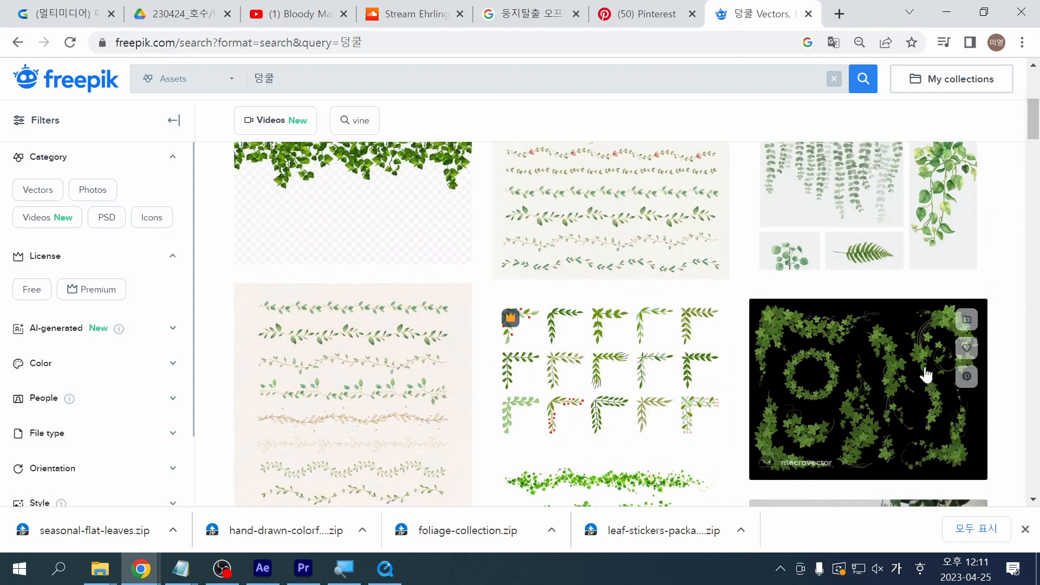
click(906, 402)
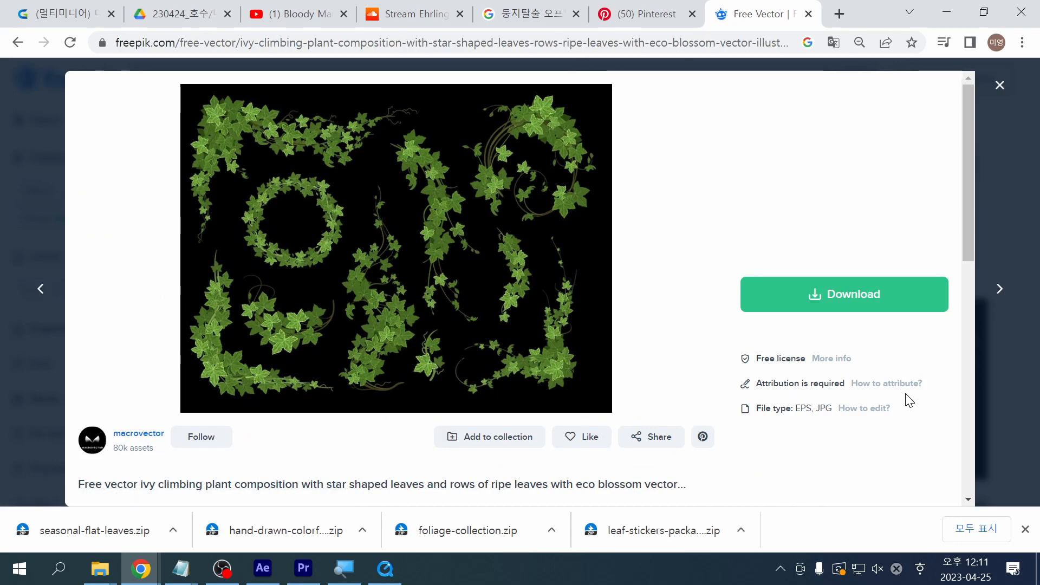
scroll(799, 391, down, 10)
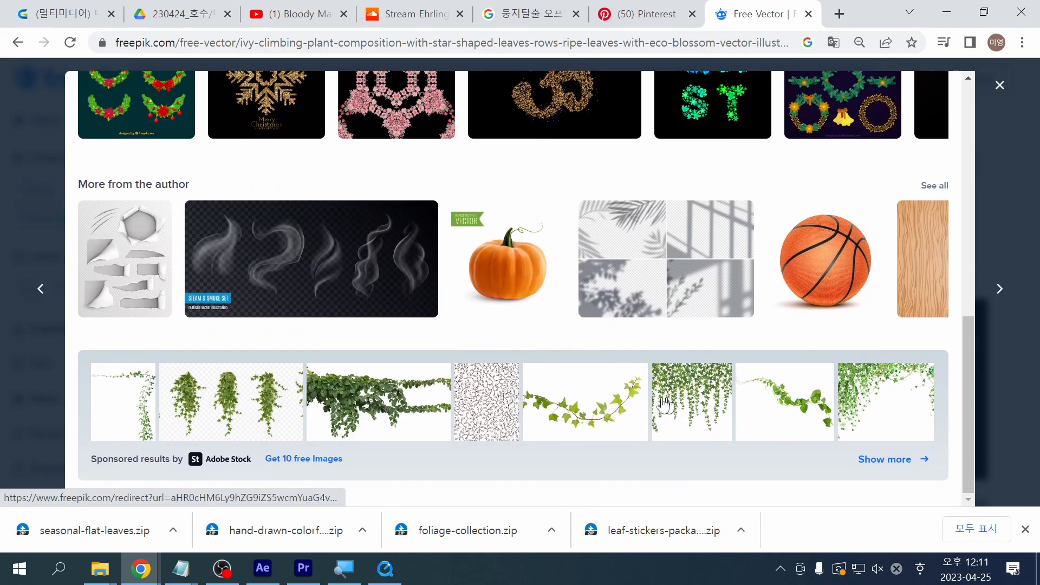
Step: Close the ivy composition preview and examine the first page of 덩쿨 results for free vine artwork suited to the scene
click(990, 416)
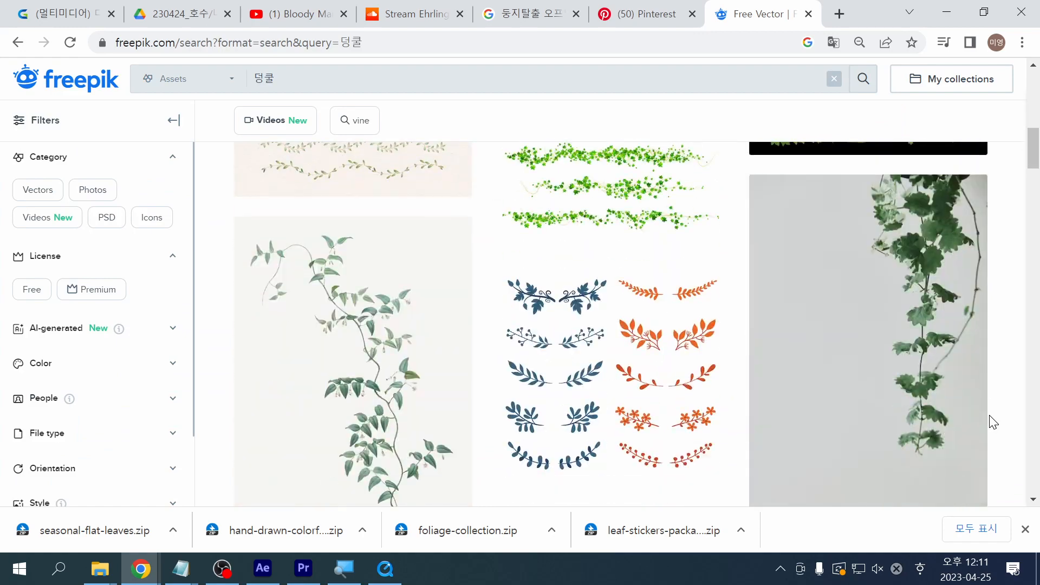
scroll(885, 380, up, 3)
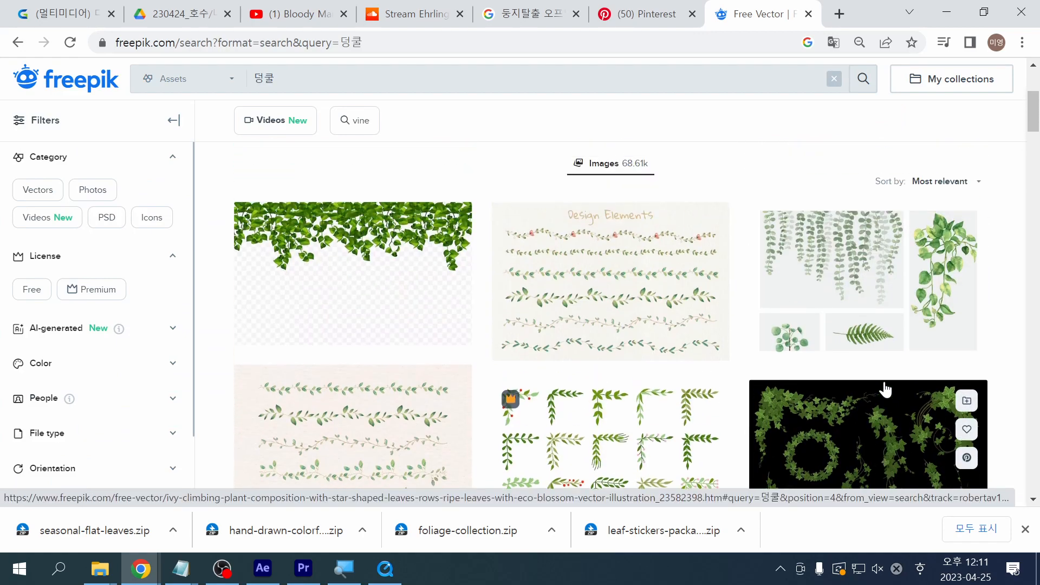
scroll(886, 389, down, 5)
scroll(886, 389, up, 3)
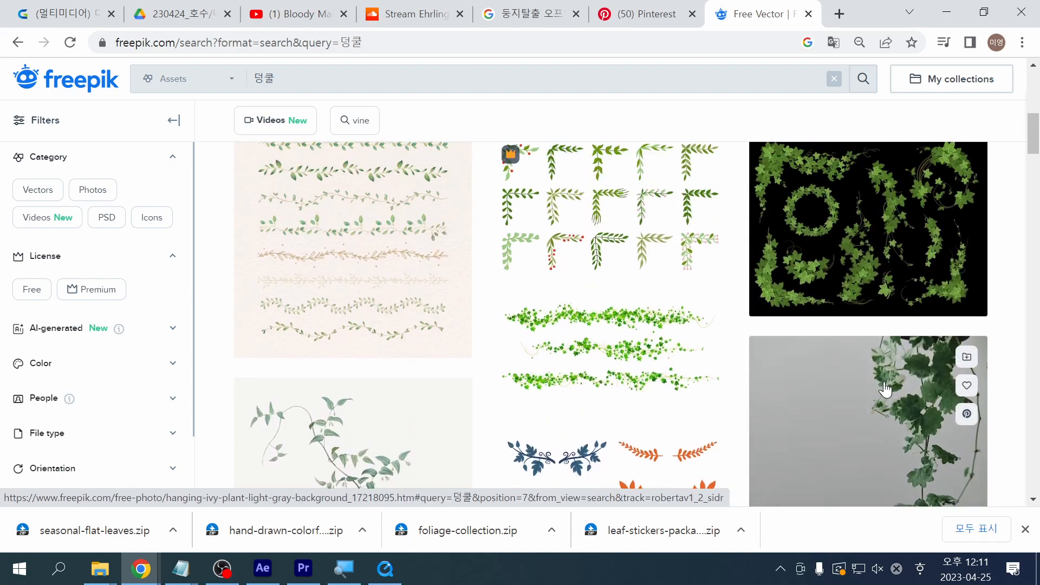
scroll(886, 389, down, 10)
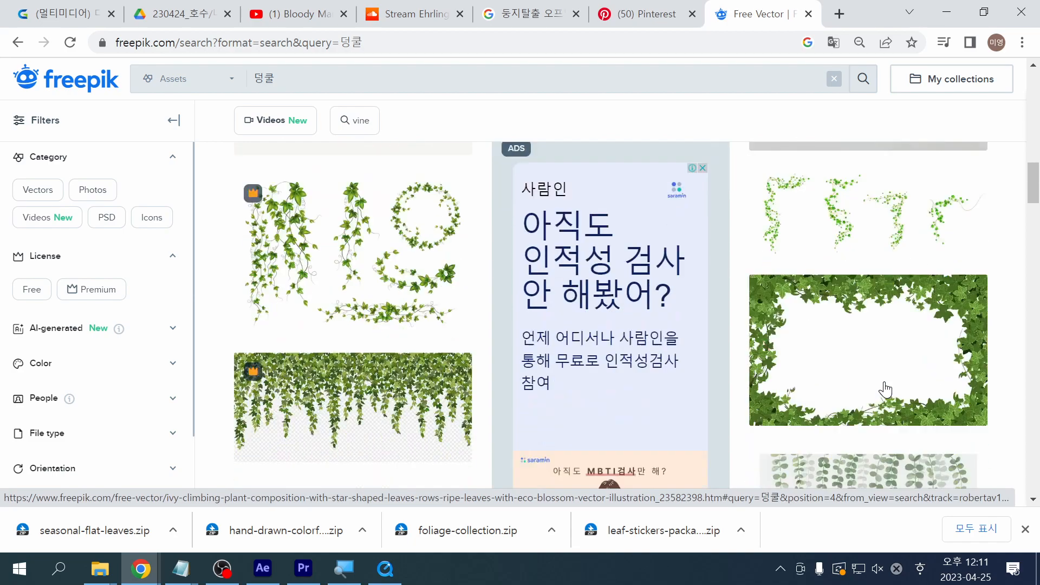
scroll(886, 389, down, 2)
scroll(886, 389, up, 2)
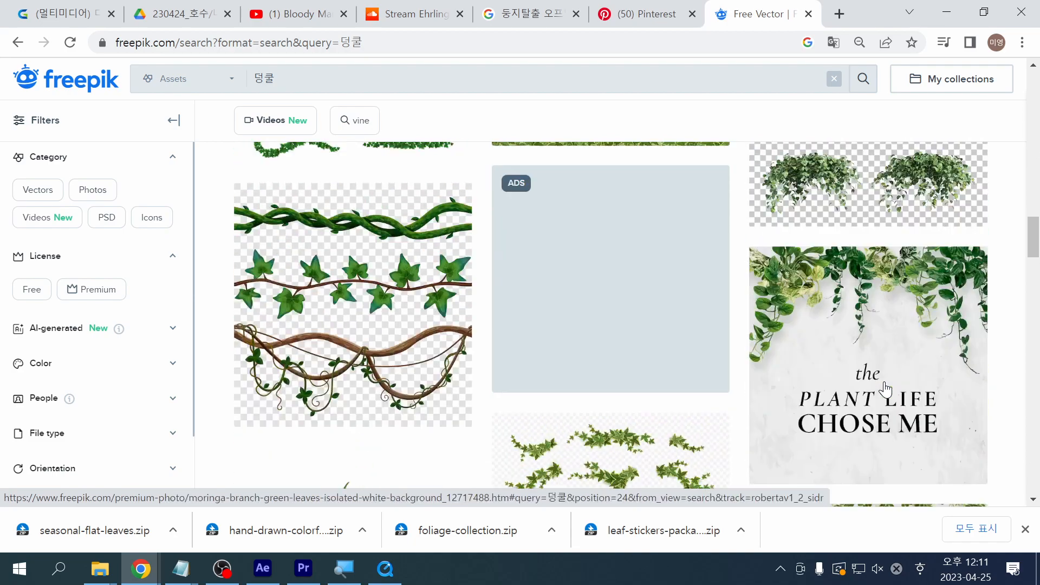
scroll(886, 389, down, 6)
scroll(885, 389, down, 12)
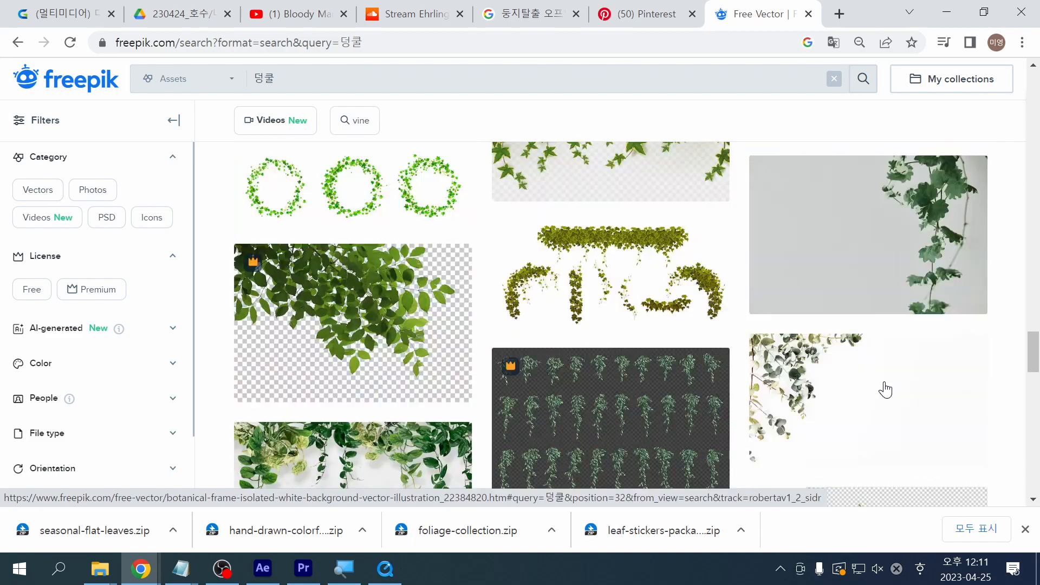
scroll(884, 382, up, 4)
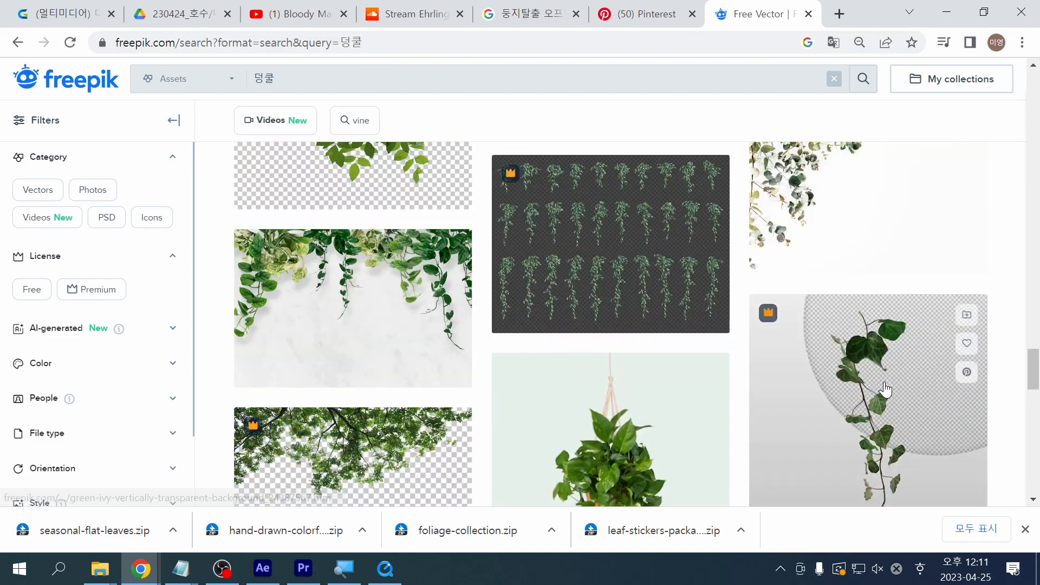
scroll(336, 314, down, 4)
scroll(337, 318, down, 4)
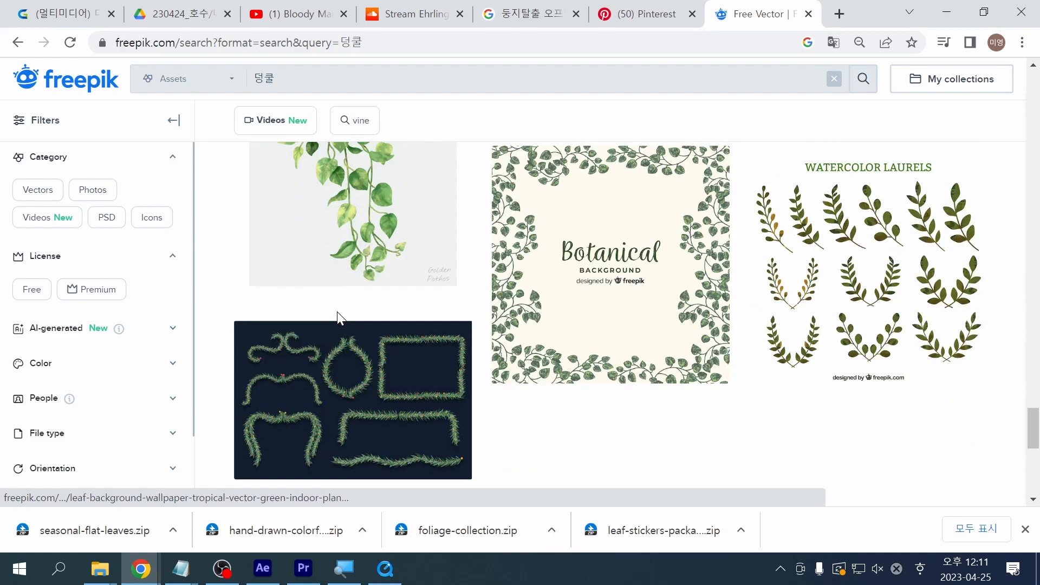
scroll(337, 318, down, 5)
Step: Open page 2 of the unfiltered 덩쿨 results and examine it for usable ivy and vine artwork
click(596, 299)
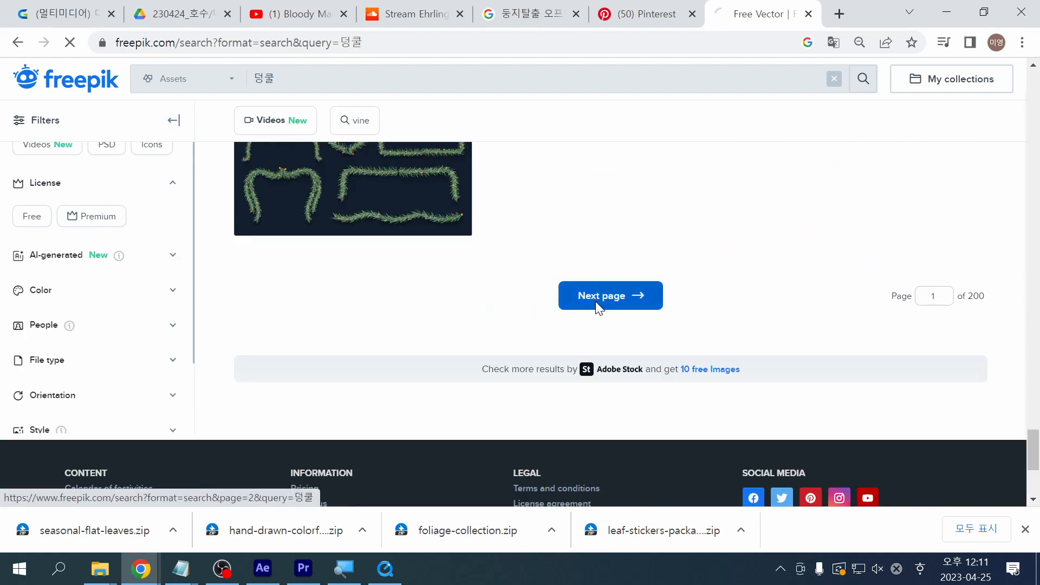
scroll(596, 309, down, 5)
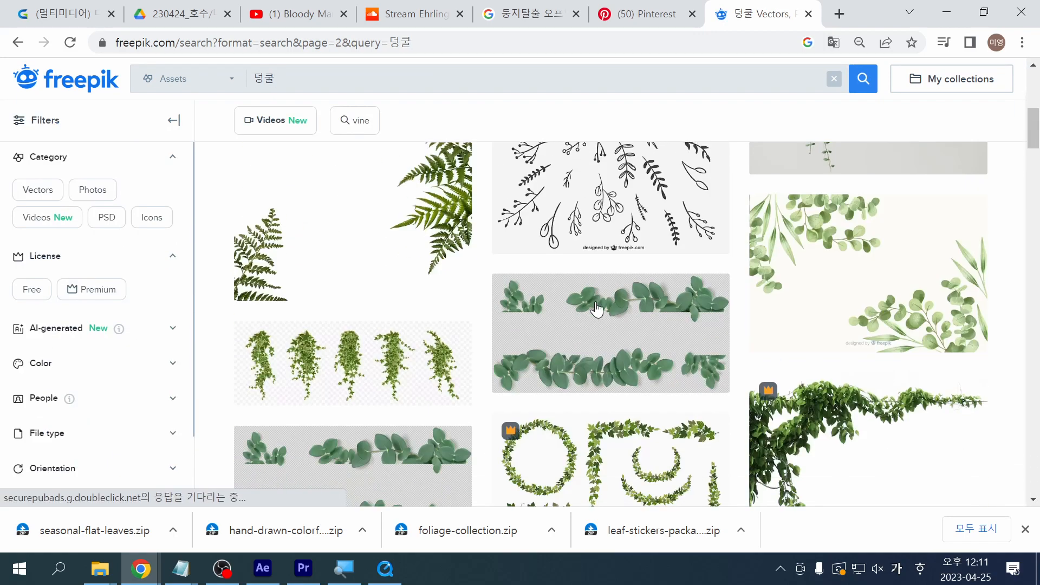
scroll(596, 309, down, 10)
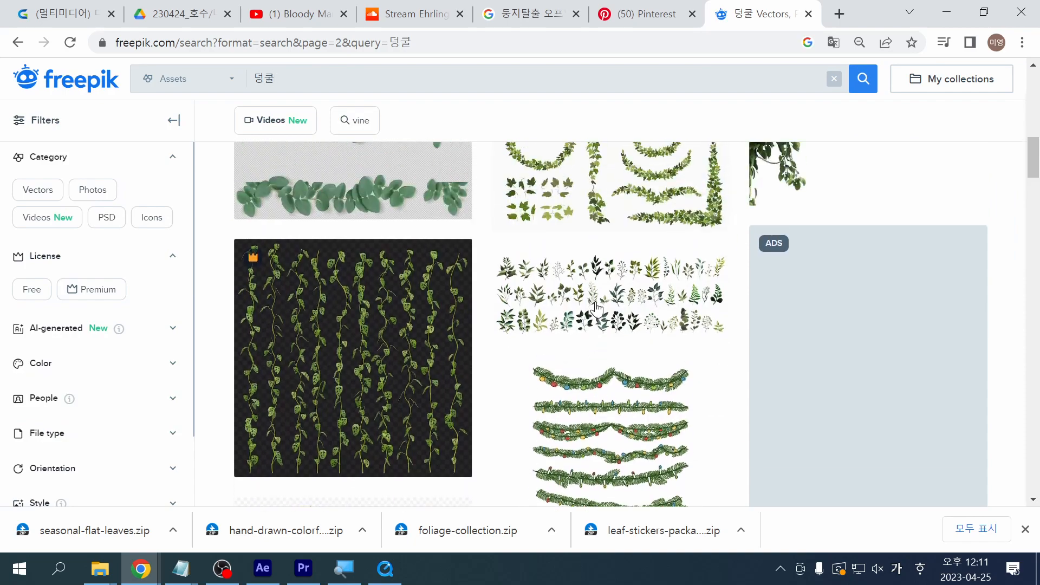
scroll(597, 309, down, 10)
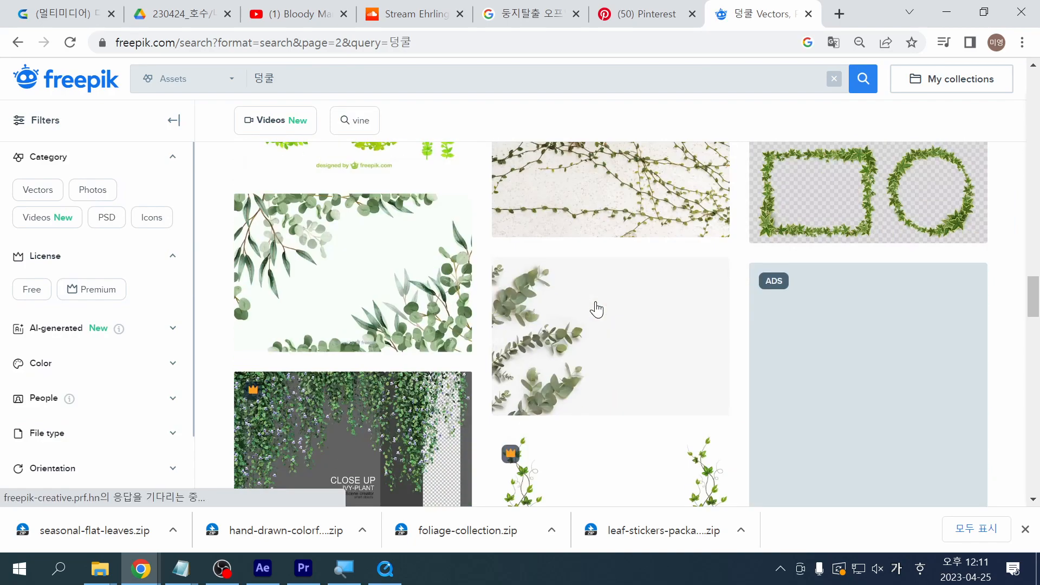
scroll(596, 309, up, 3)
scroll(597, 309, down, 8)
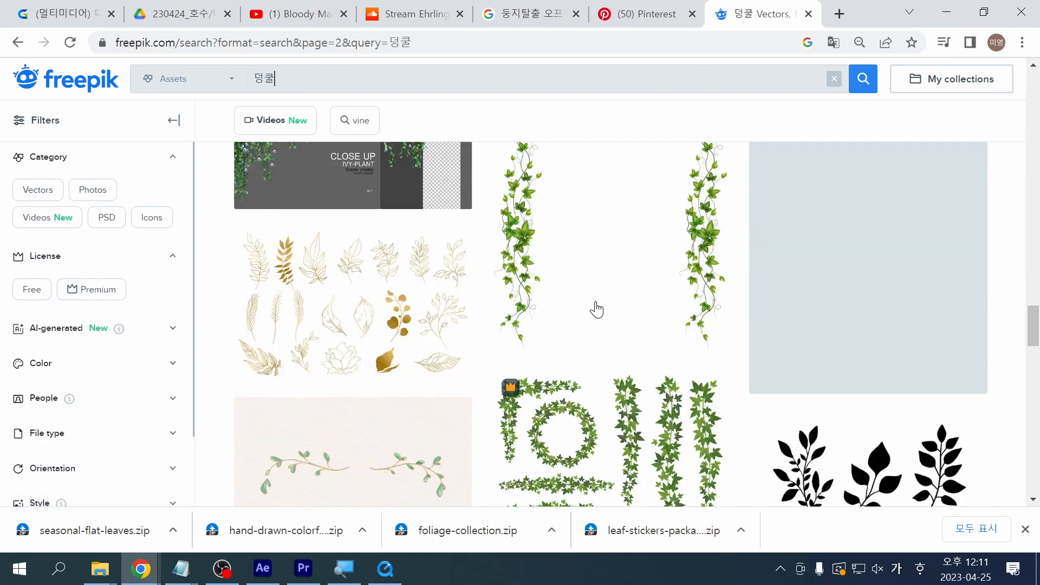
scroll(597, 310, down, 10)
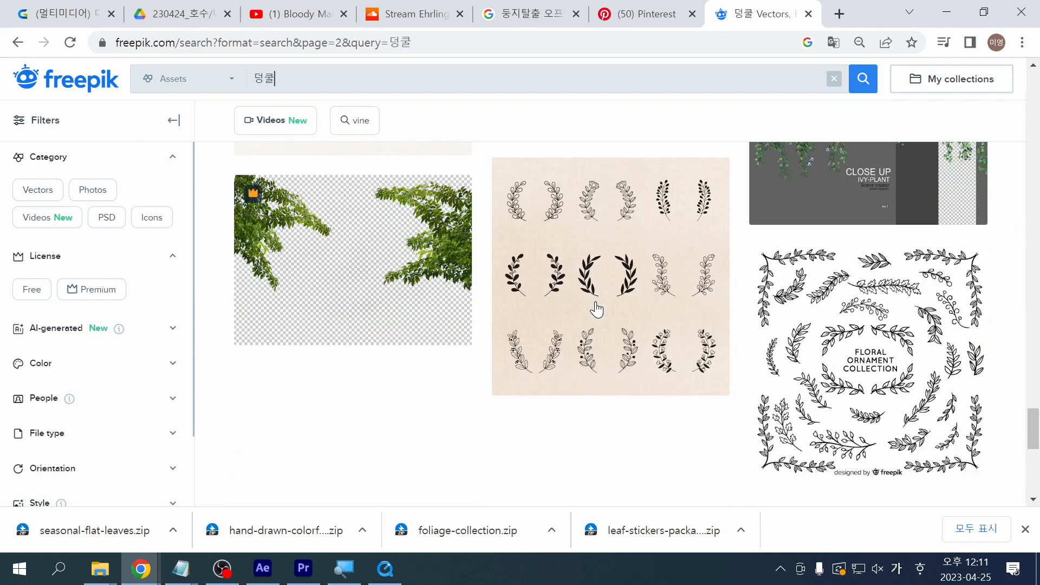
scroll(596, 309, down, 6)
Step: Open page 3 of the unfiltered 덩쿨 results and examine its hanging vine and branch images
click(604, 219)
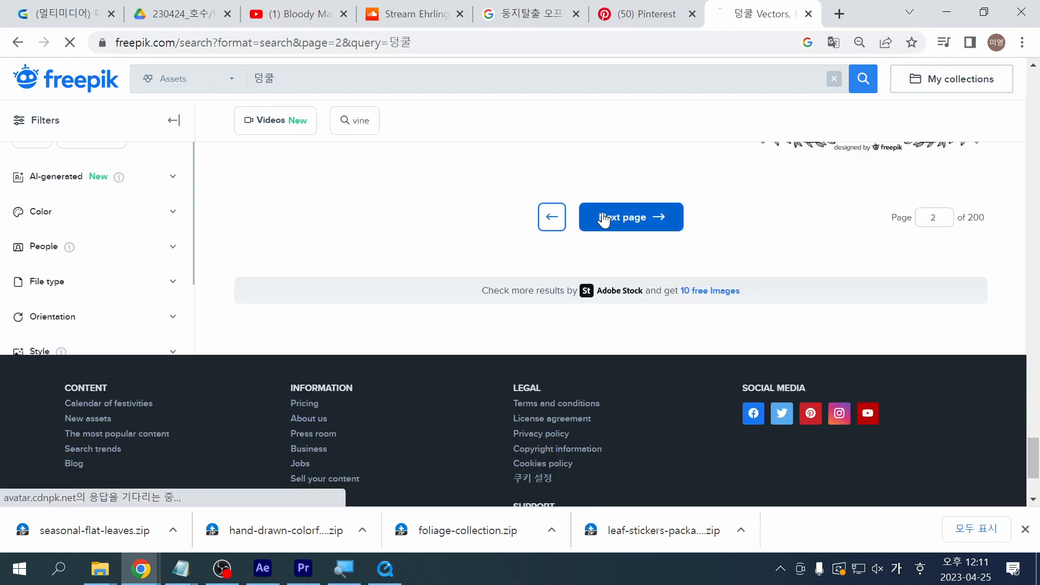
scroll(604, 219, down, 2)
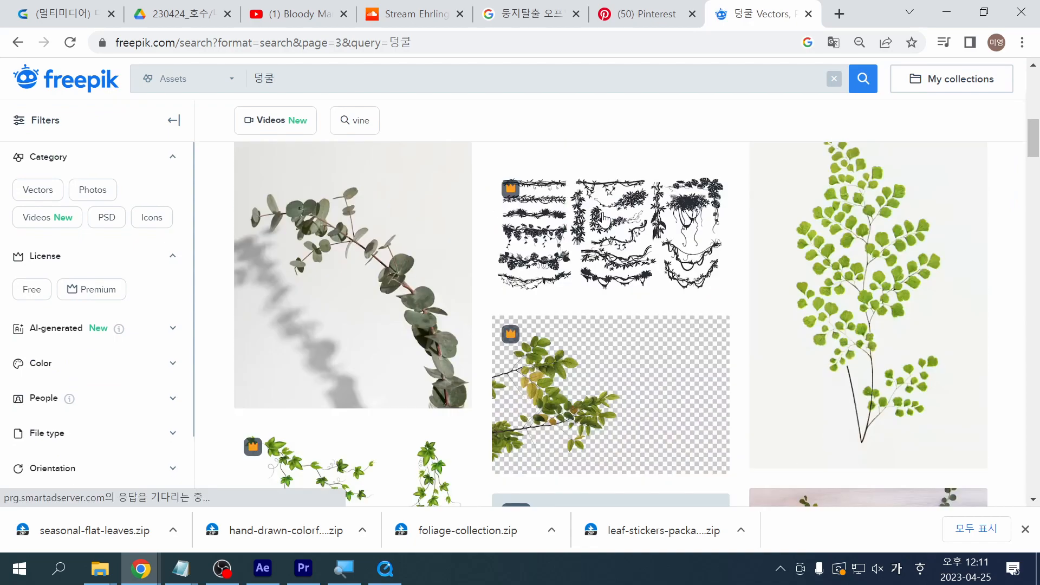
scroll(604, 220, up, 3)
scroll(604, 219, down, 2)
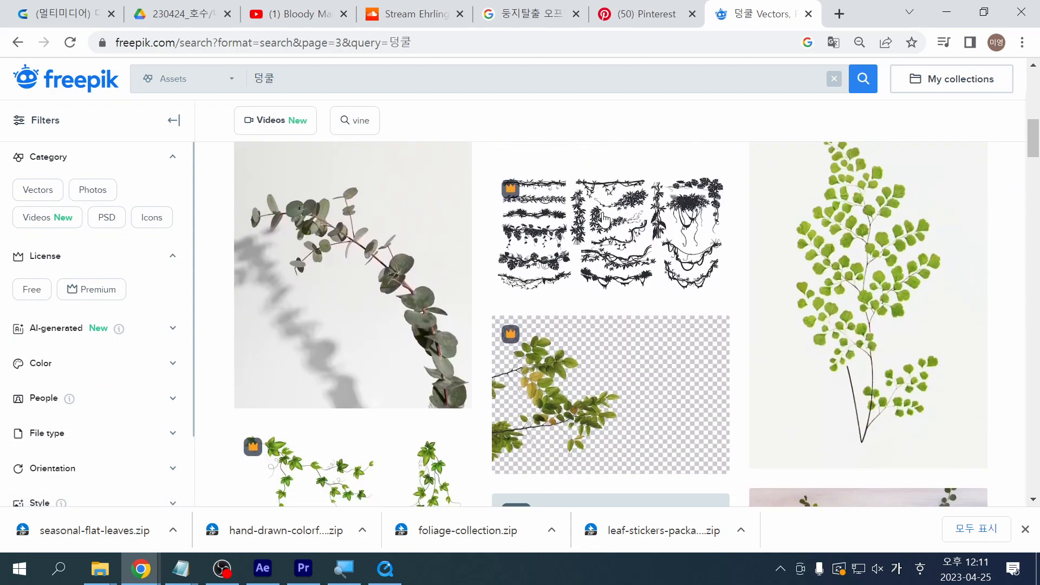
scroll(604, 219, up, 3)
scroll(604, 219, down, 10)
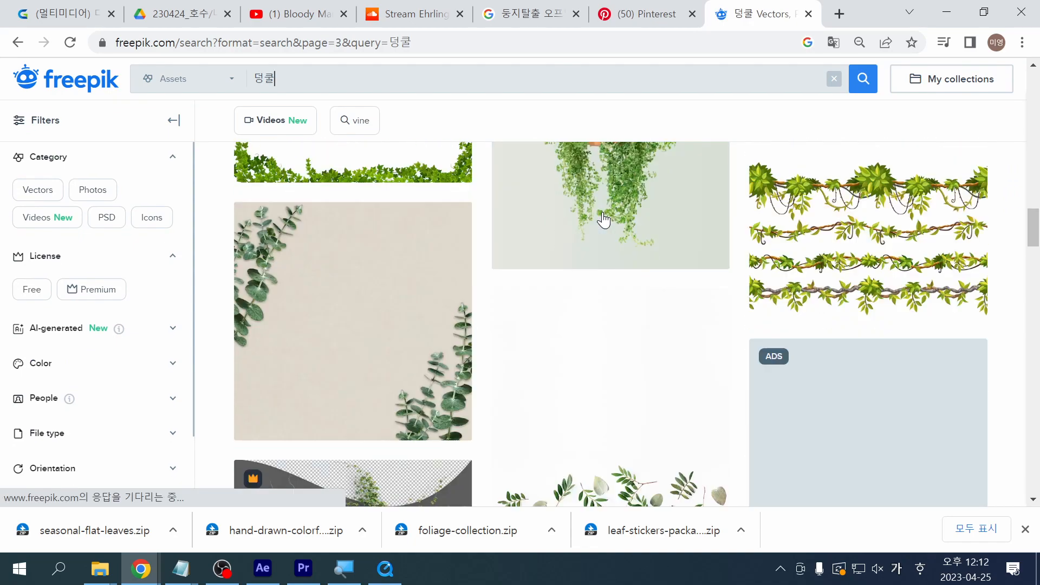
scroll(604, 219, down, 5)
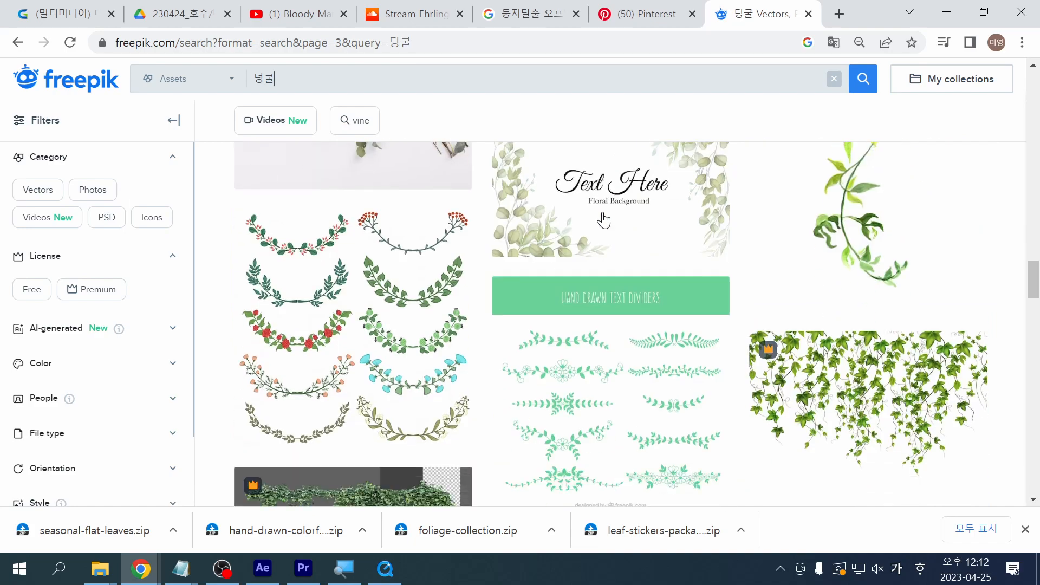
scroll(604, 220, down, 5)
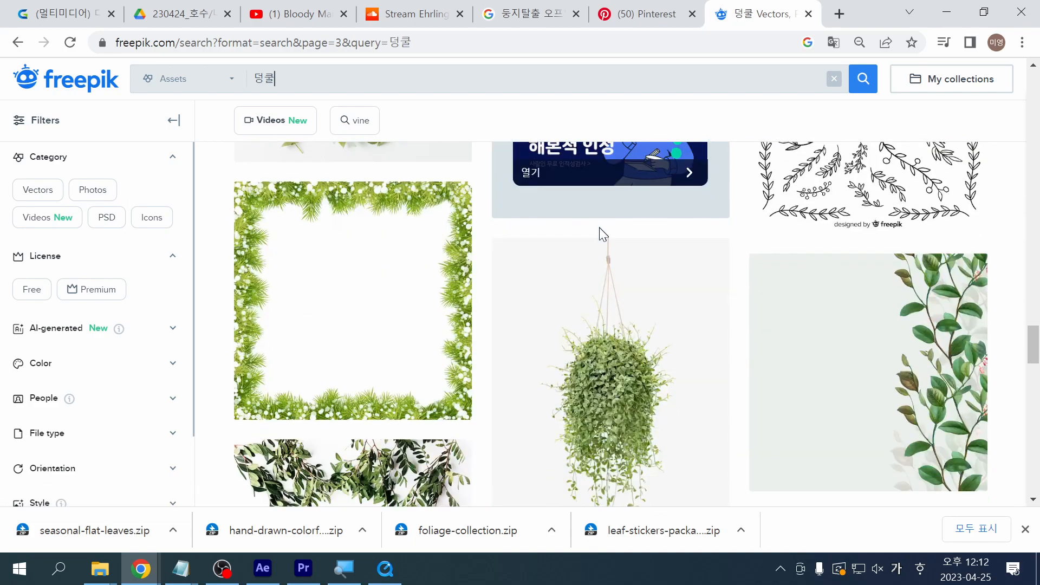
mouse_move(1037, 349)
mouse_down()
mouse_move(1037, 330)
mouse_move(1037, 363)
mouse_up()
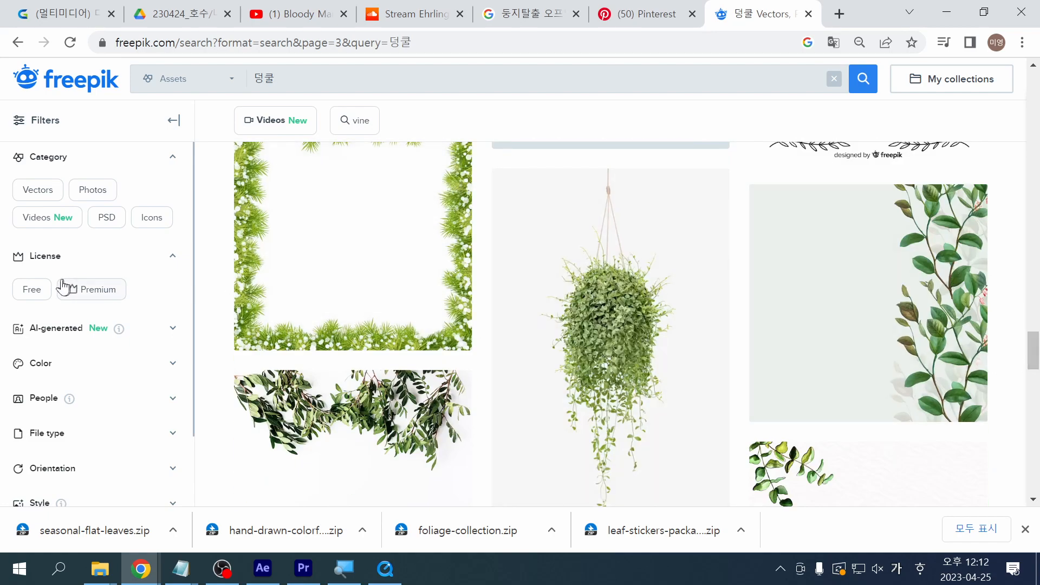
Step: Filter the 덩쿨 results to Free and Vectors, and examine the first filtered page for ivy and vine artwork
click(34, 289)
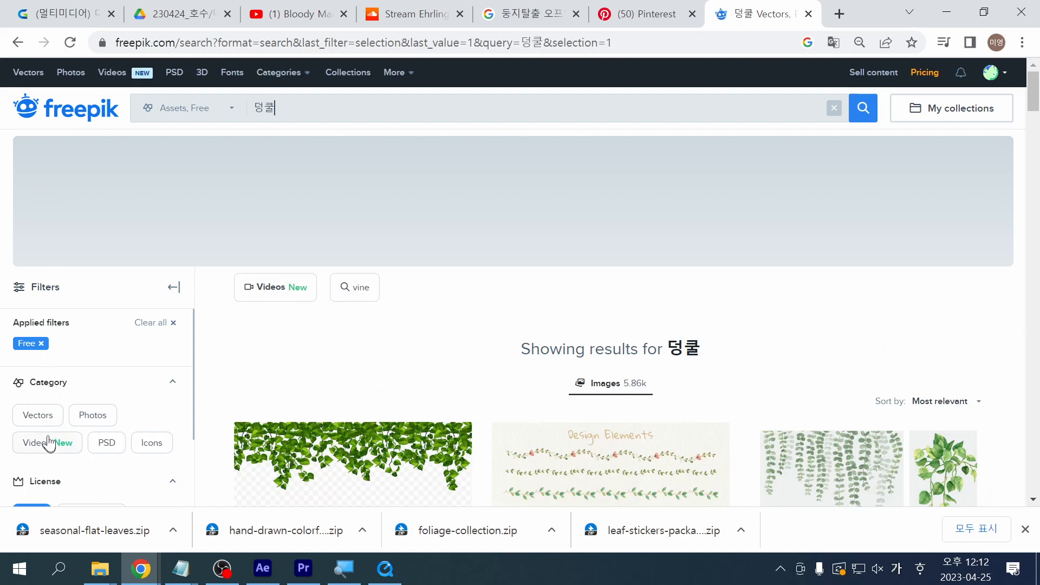
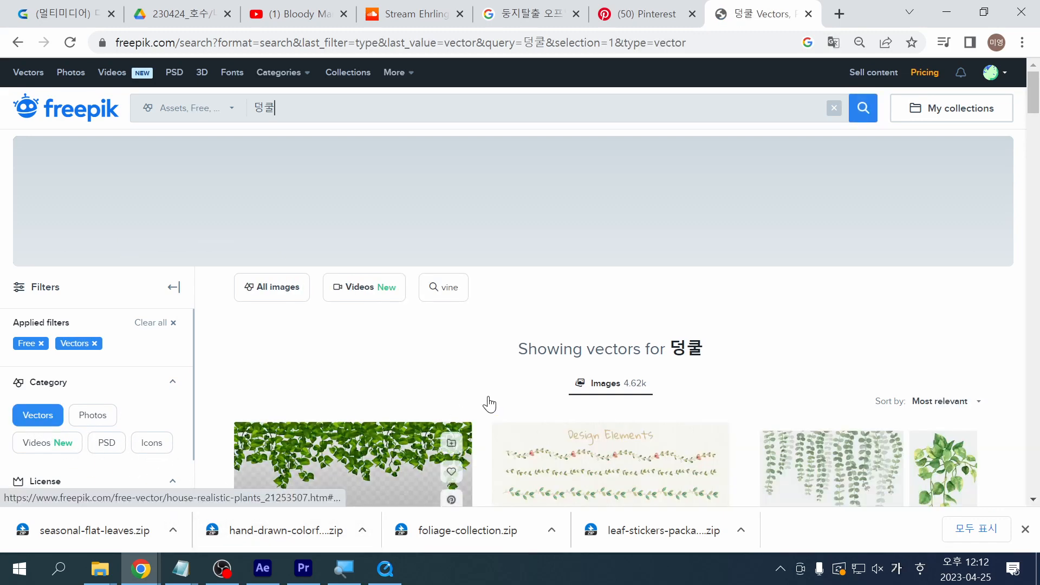
scroll(490, 401, down, 3)
scroll(484, 270, up, 2)
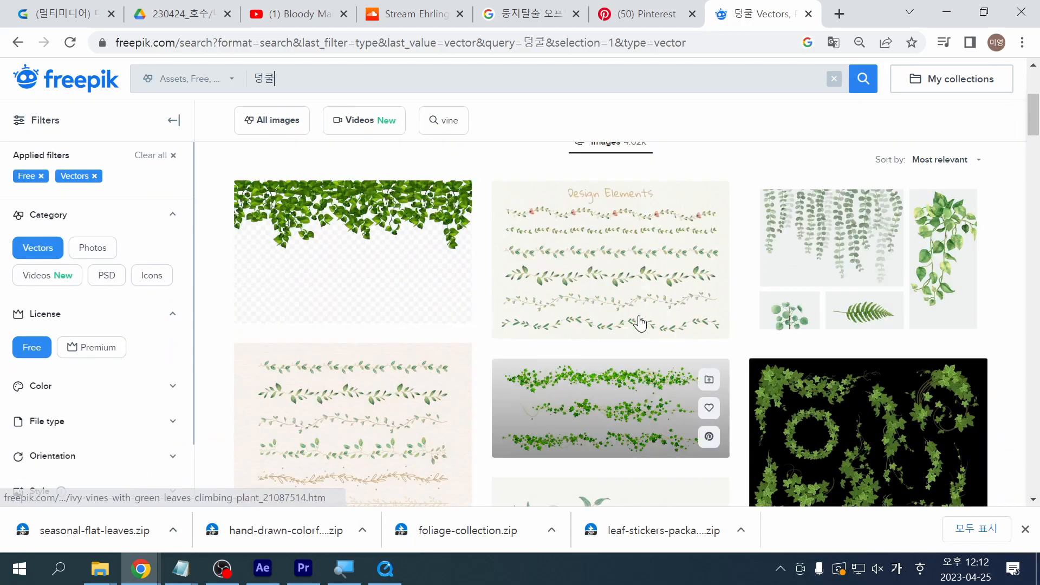
scroll(640, 321, down, 4)
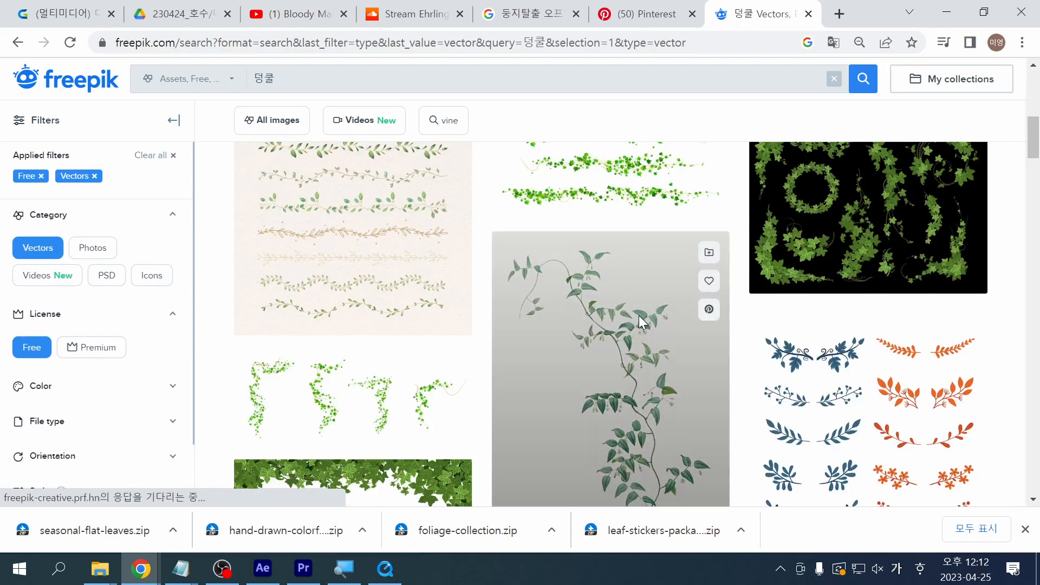
scroll(638, 316, down, 10)
scroll(640, 323, down, 10)
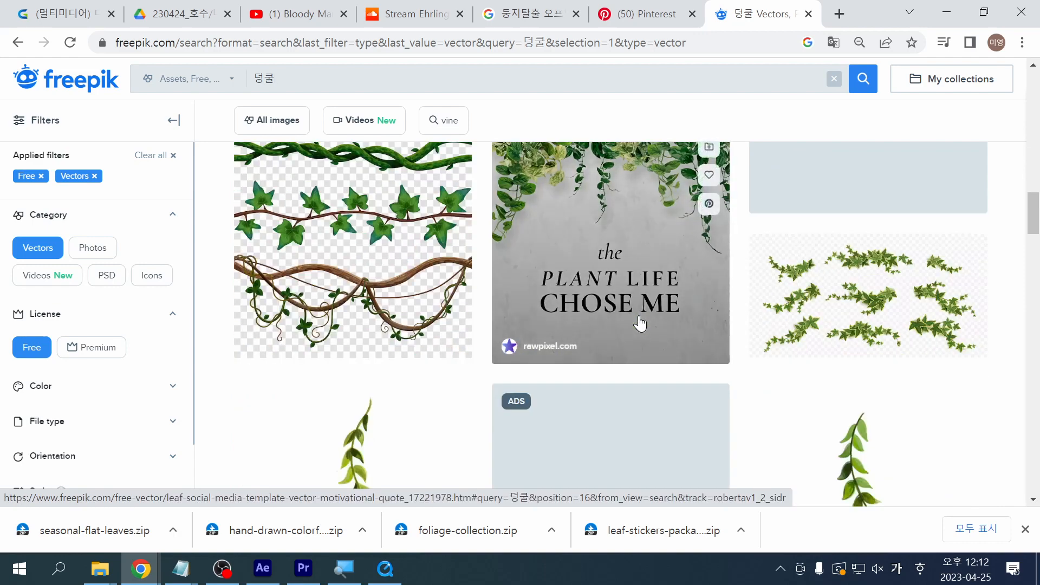
scroll(640, 324, down, 5)
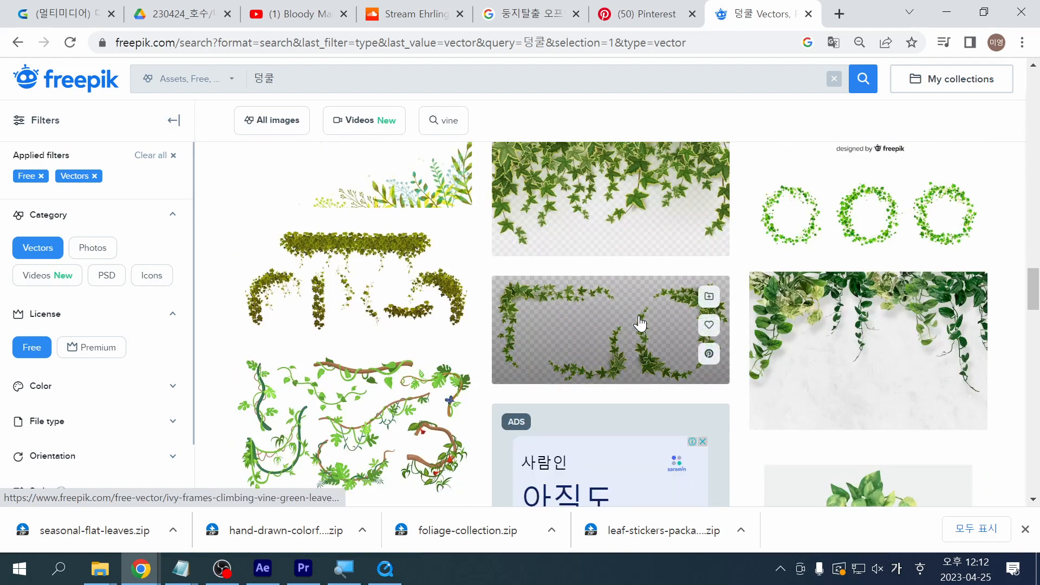
scroll(640, 324, down, 10)
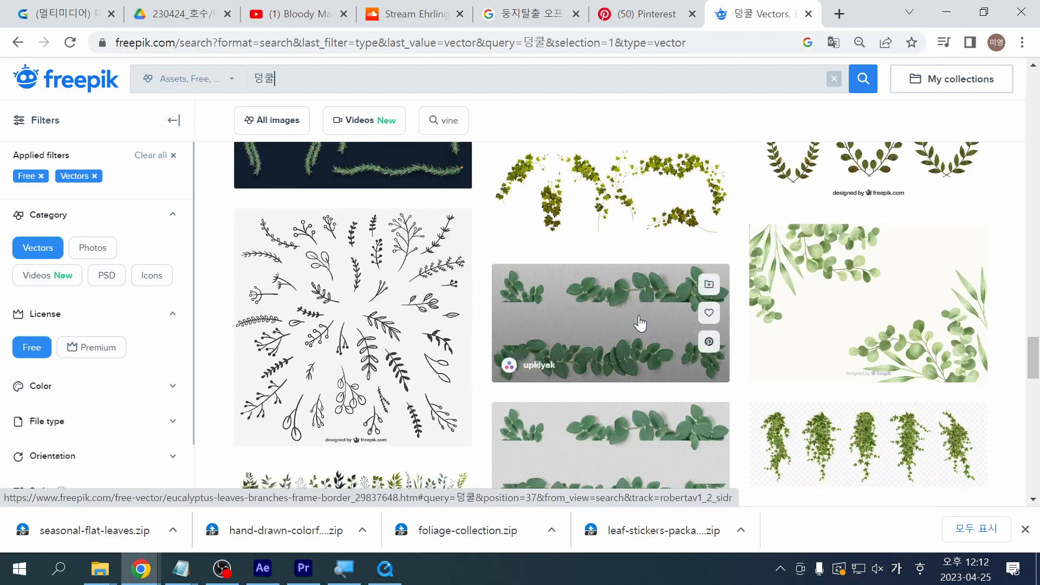
scroll(639, 324, up, 3)
scroll(640, 320, down, 5)
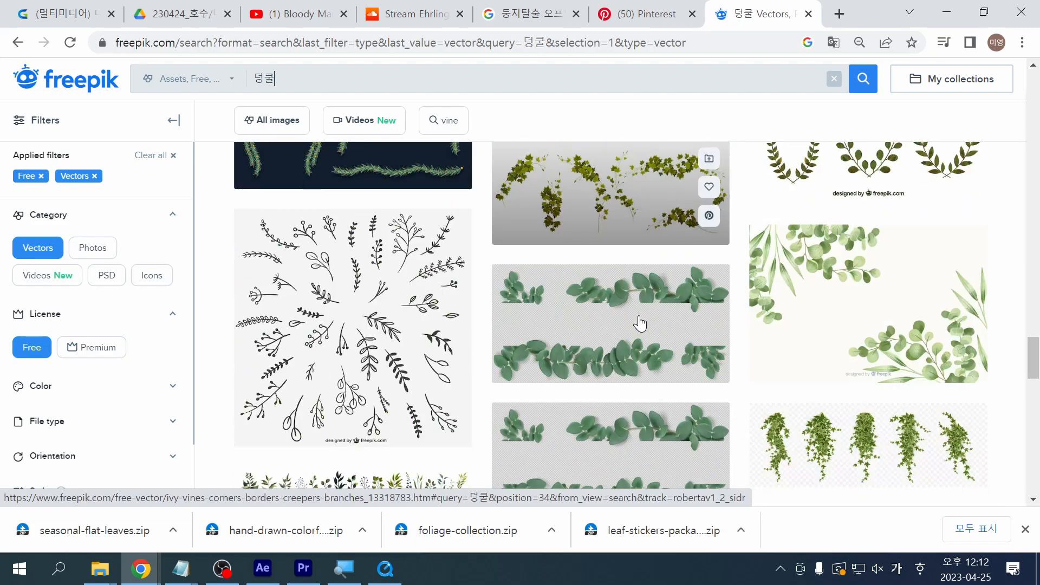
scroll(639, 315, down, 4)
drag(1034, 378, 1039, 429)
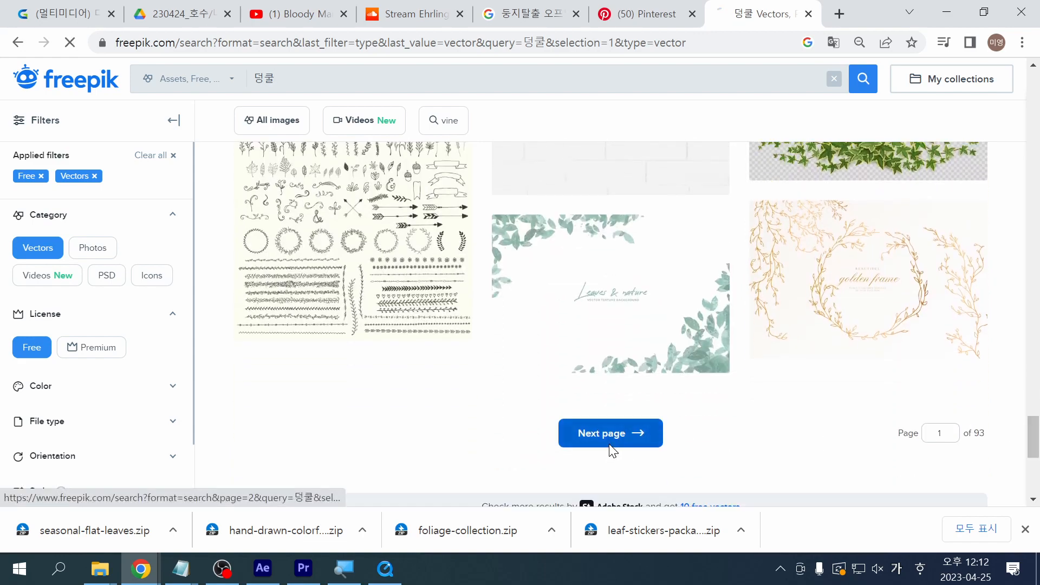
Step: Examine page 2 of the free 덩쿨 vectors, including a preview of the green botanical frame, down to the end of the page
click(610, 450)
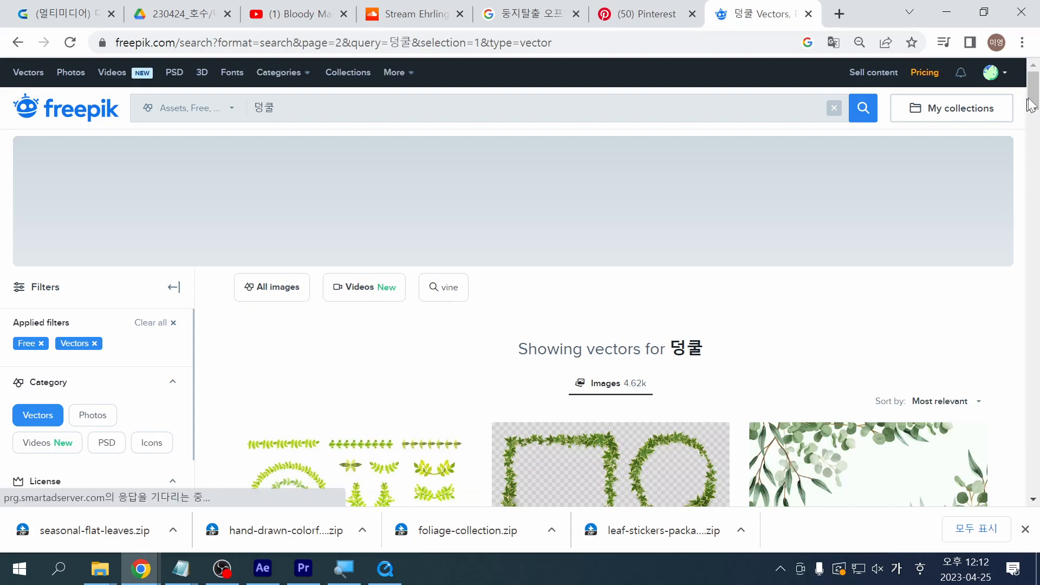
drag(1031, 105, 1035, 317)
click(563, 287)
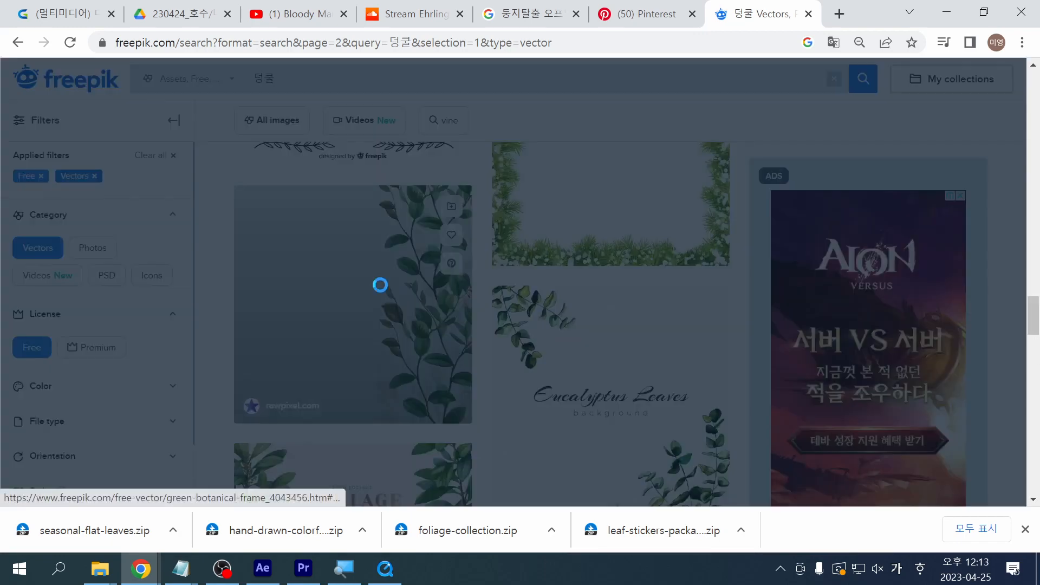
click(870, 302)
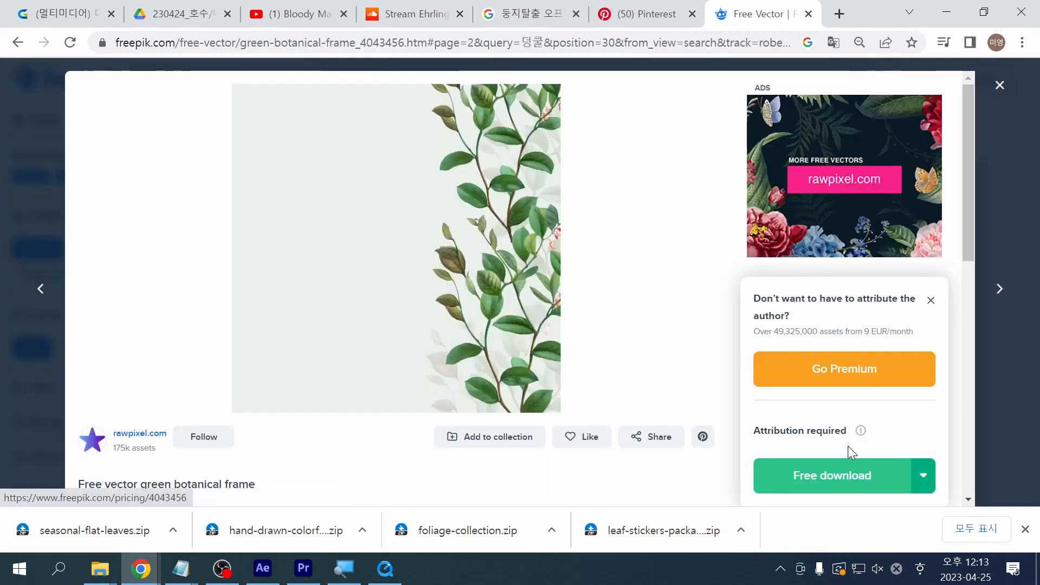
click(992, 423)
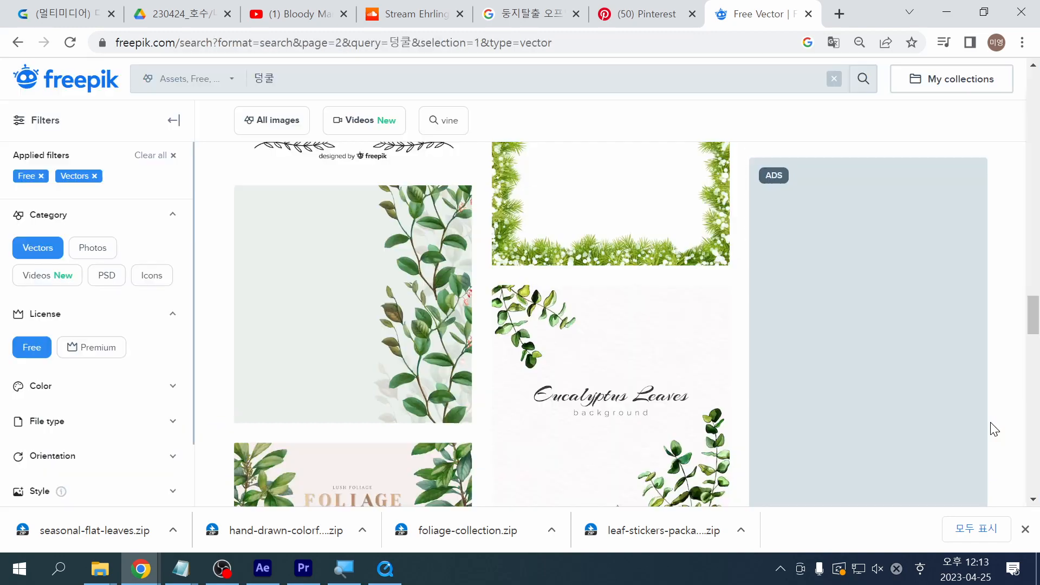
drag(1033, 306, 1037, 449)
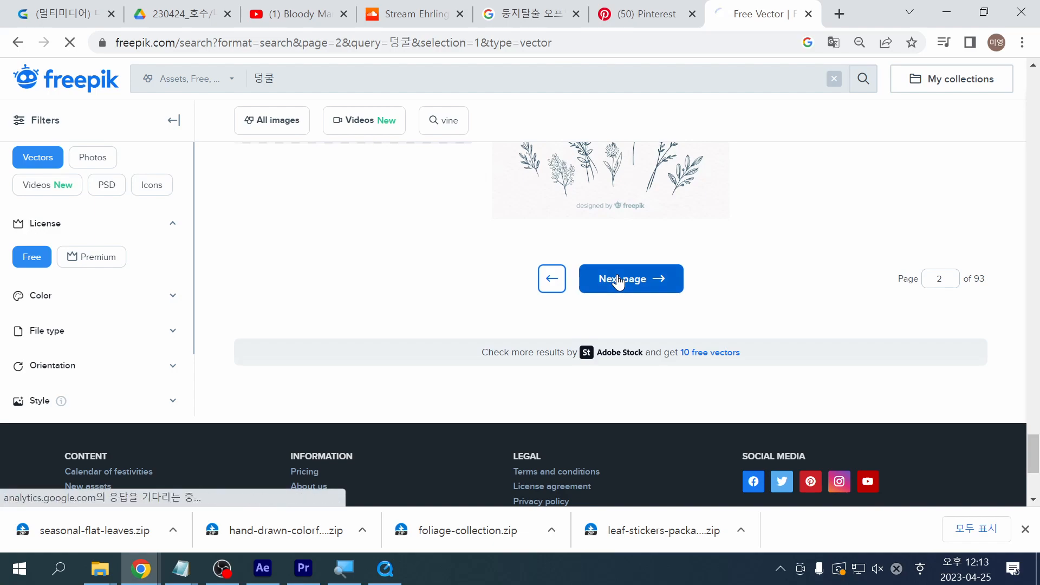
Step: Try to download the free invitation card with a green theme from page 3 of the filtered 덩쿨 results
scroll(618, 282, down, 8)
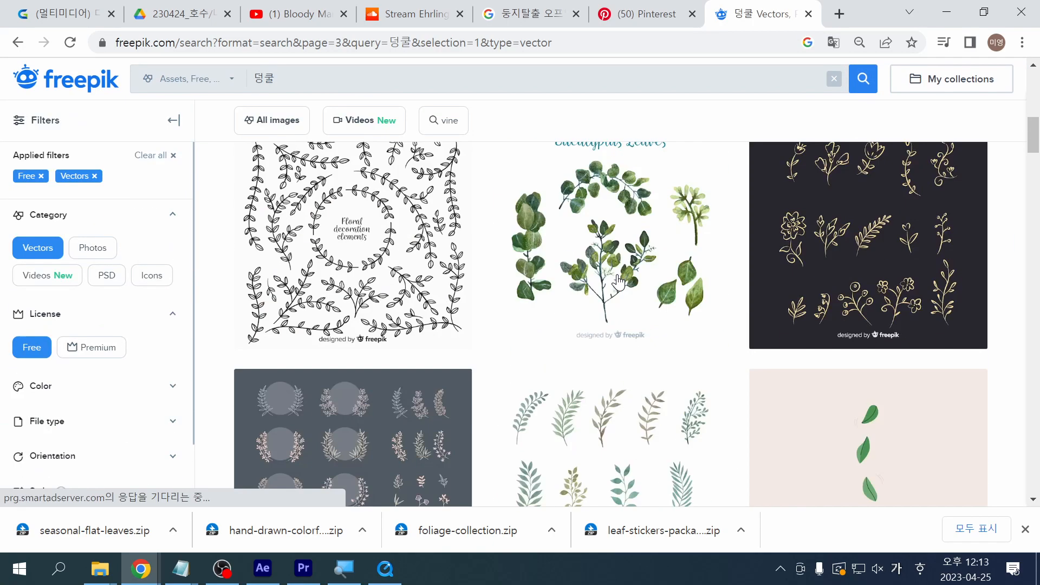
scroll(618, 282, down, 4)
scroll(618, 282, down, 4)
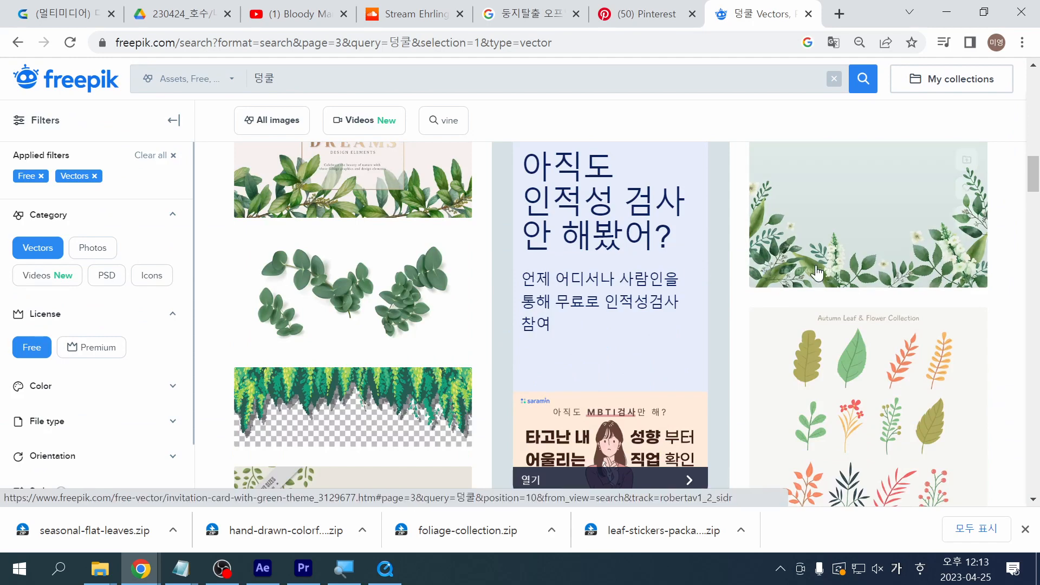
click(860, 245)
click(853, 309)
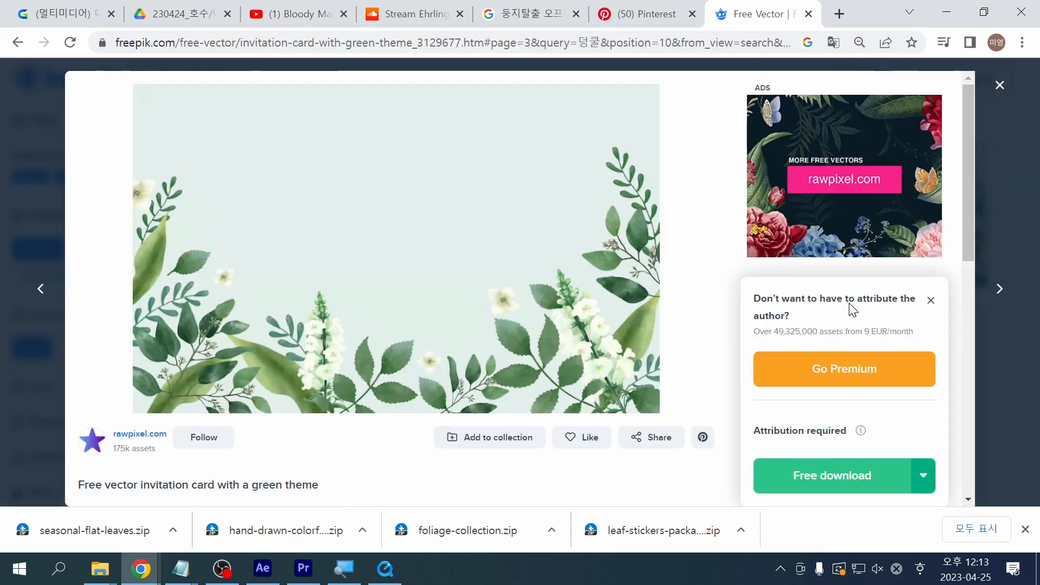
click(851, 470)
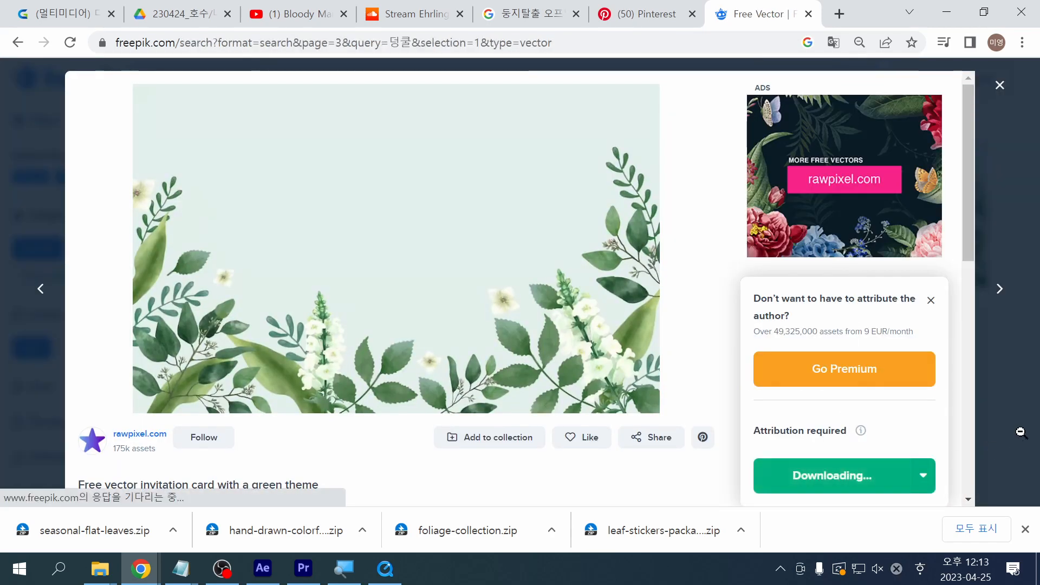
click(1022, 433)
Step: Download the free hand drawn eucalyptus branches background with blank space from page 3, and return to the results
scroll(1024, 439, down, 8)
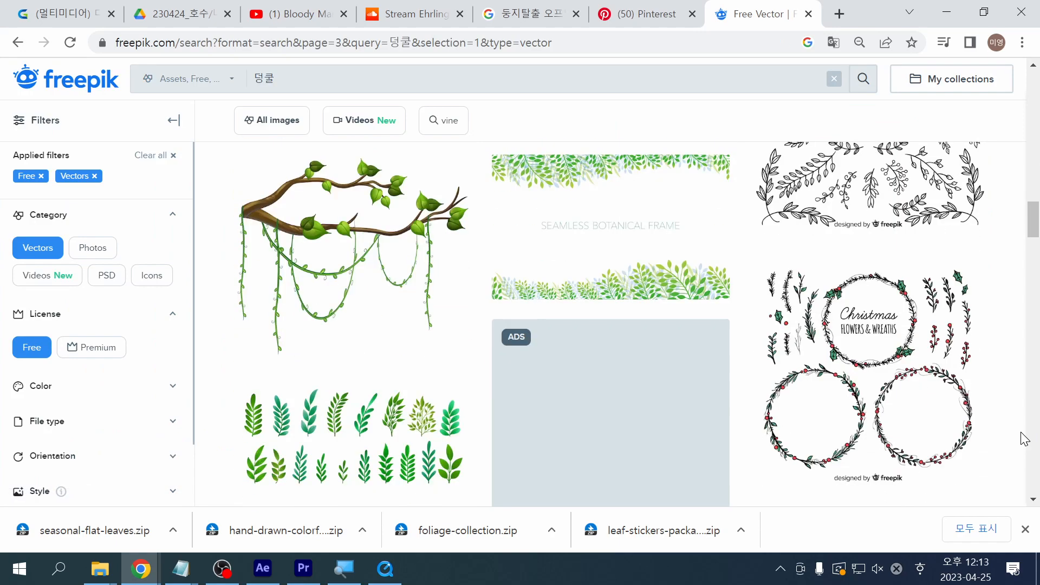
scroll(1024, 439, down, 10)
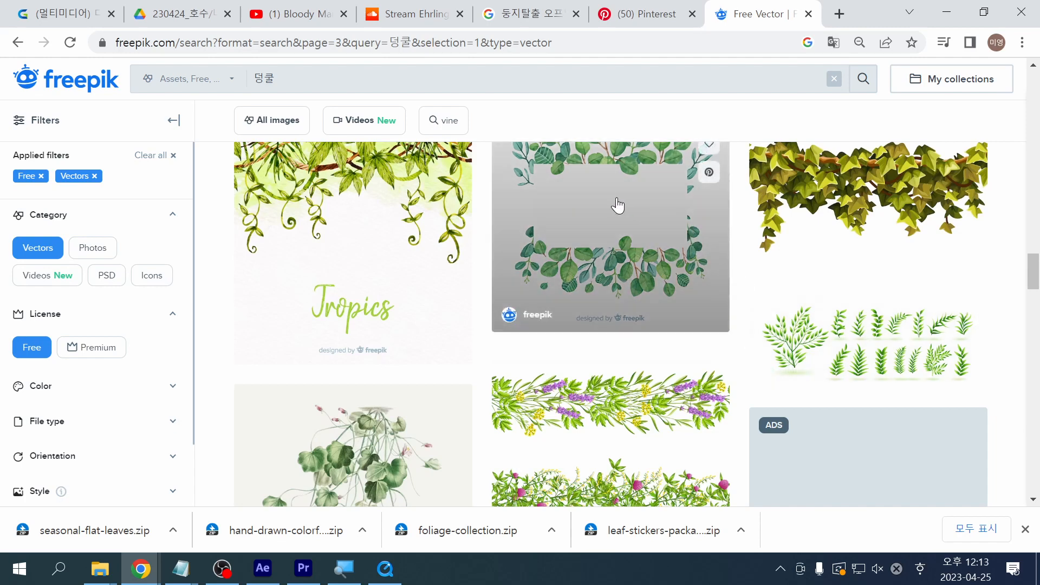
click(618, 204)
click(830, 299)
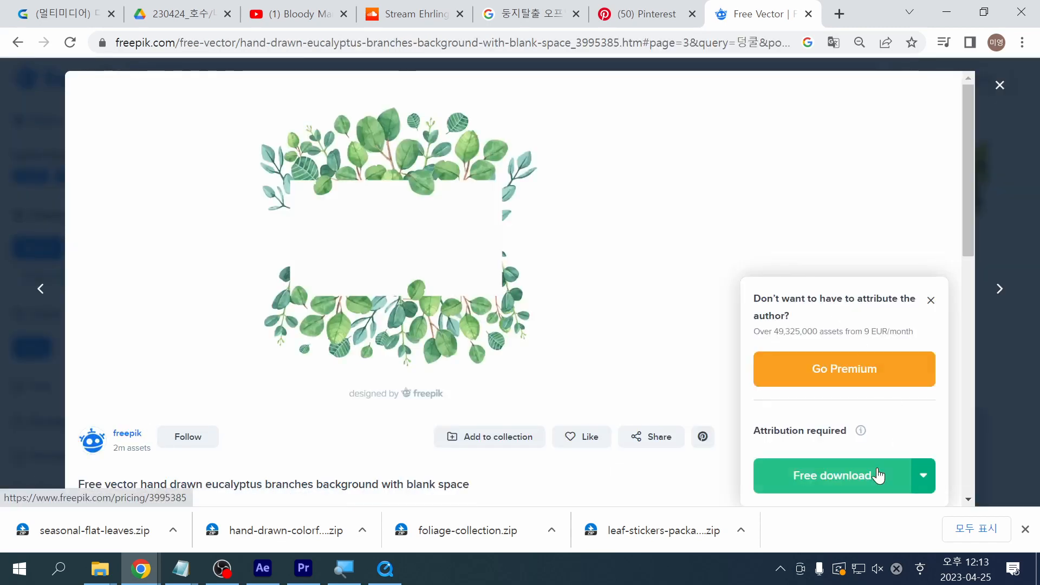
click(1017, 248)
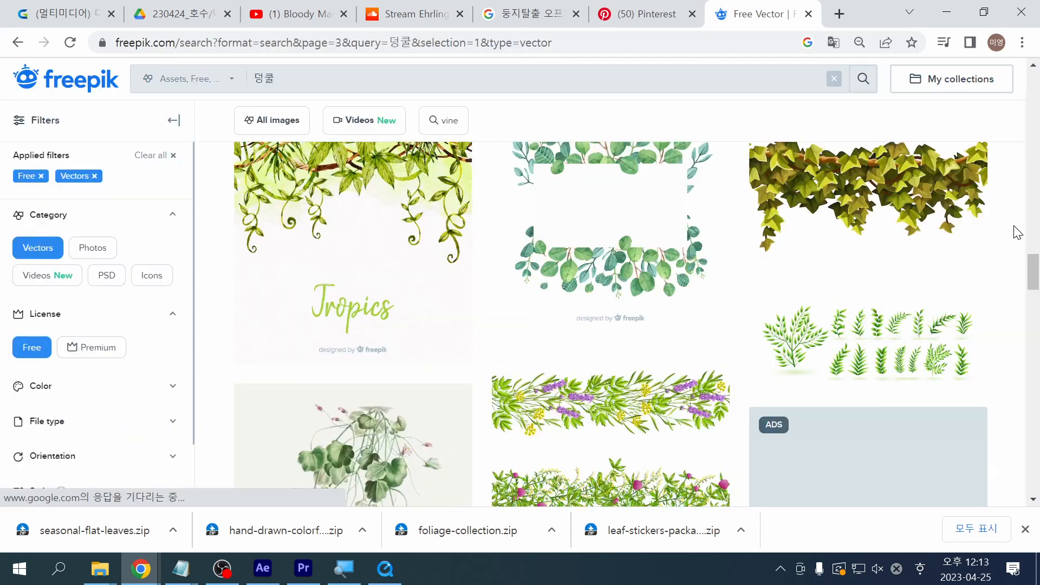
Step: Download the free Colorful watercolor background with the "Feel the Nature" leaf frame, and return to page 3 of the results
drag(1030, 284, 1025, 436)
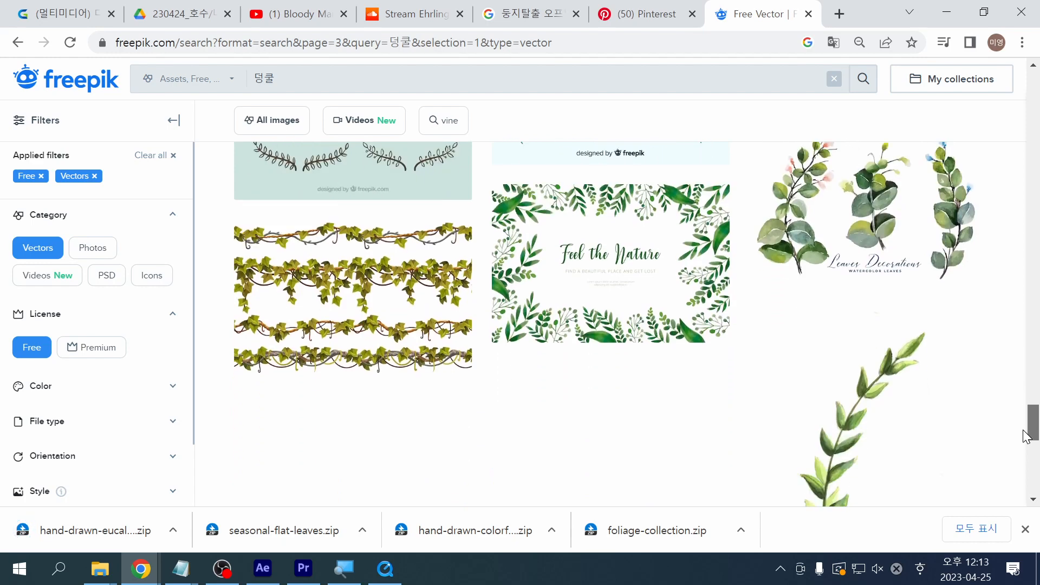
click(580, 285)
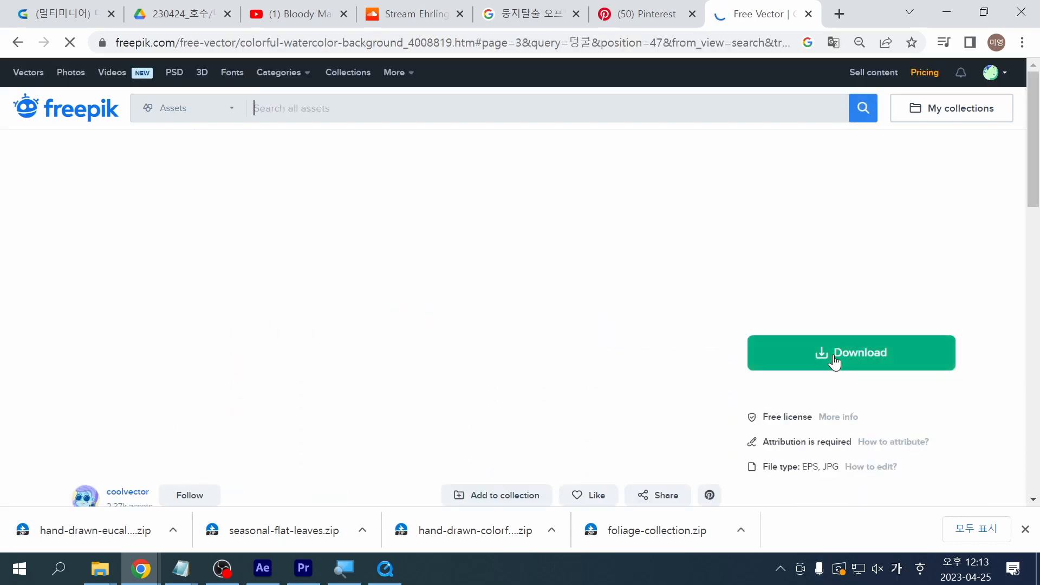
scroll(839, 412, down, 5)
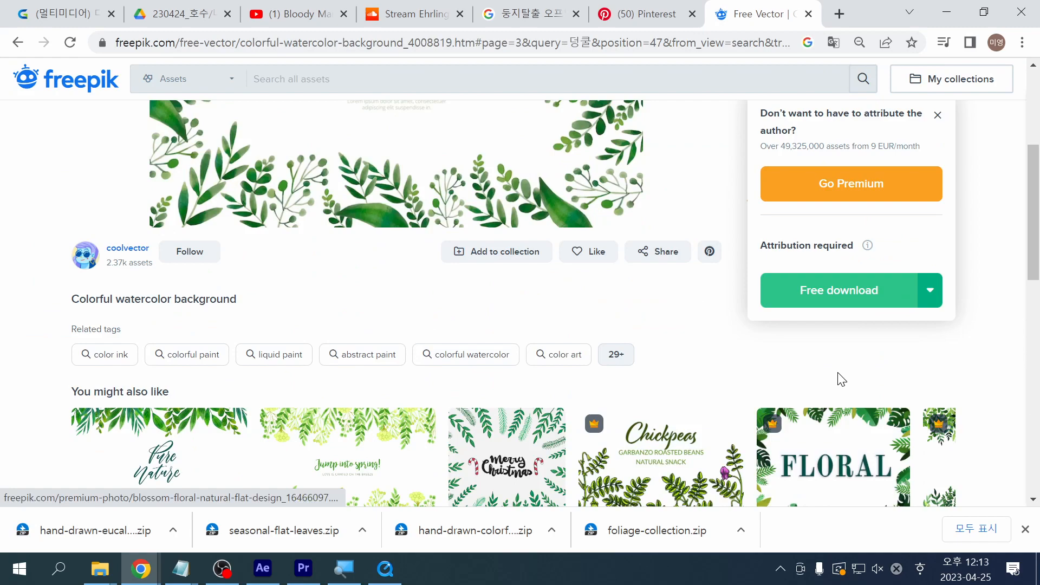
click(839, 286)
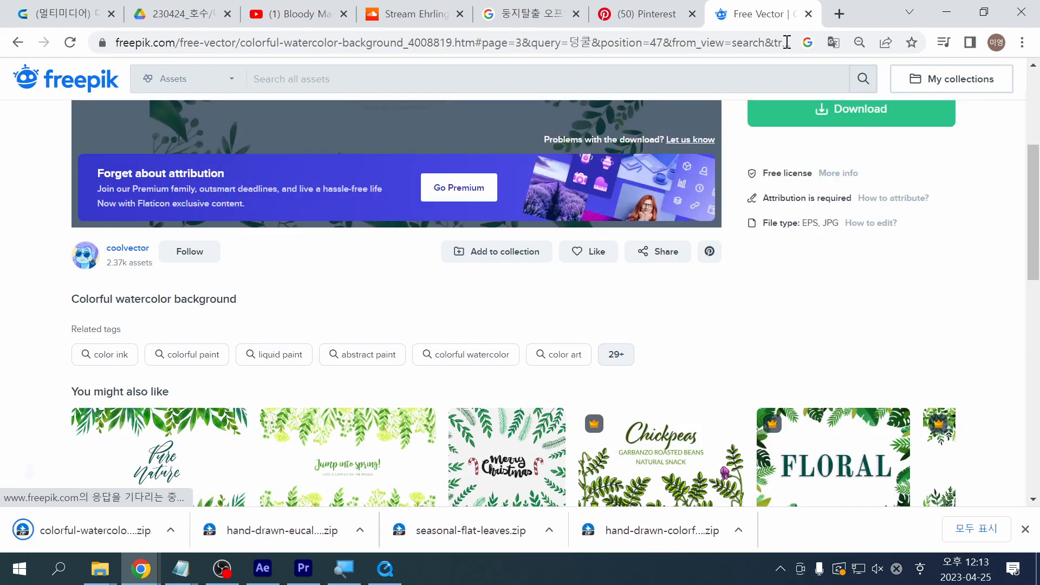
scroll(761, 350, down, 10)
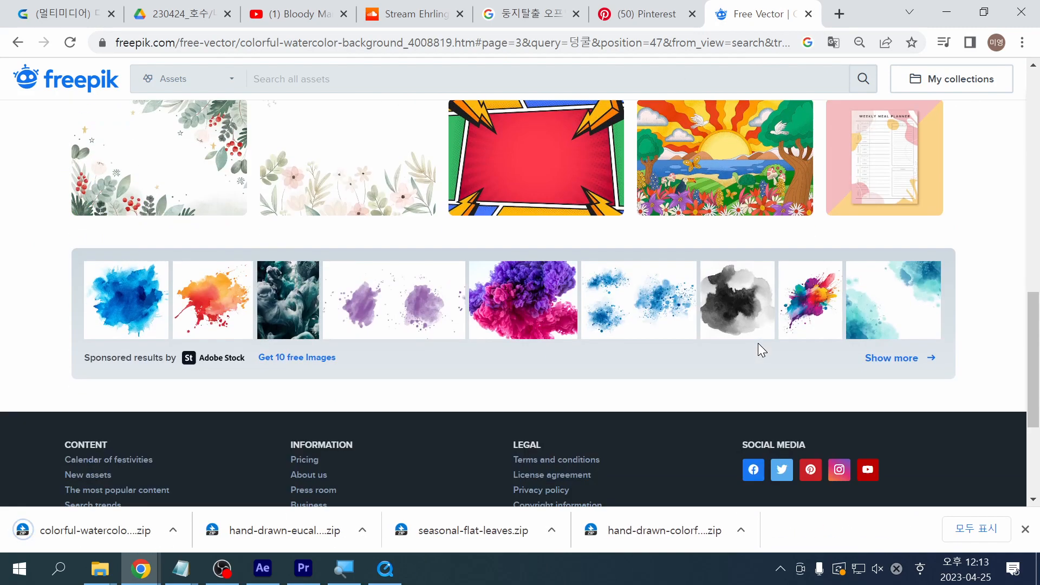
click(22, 43)
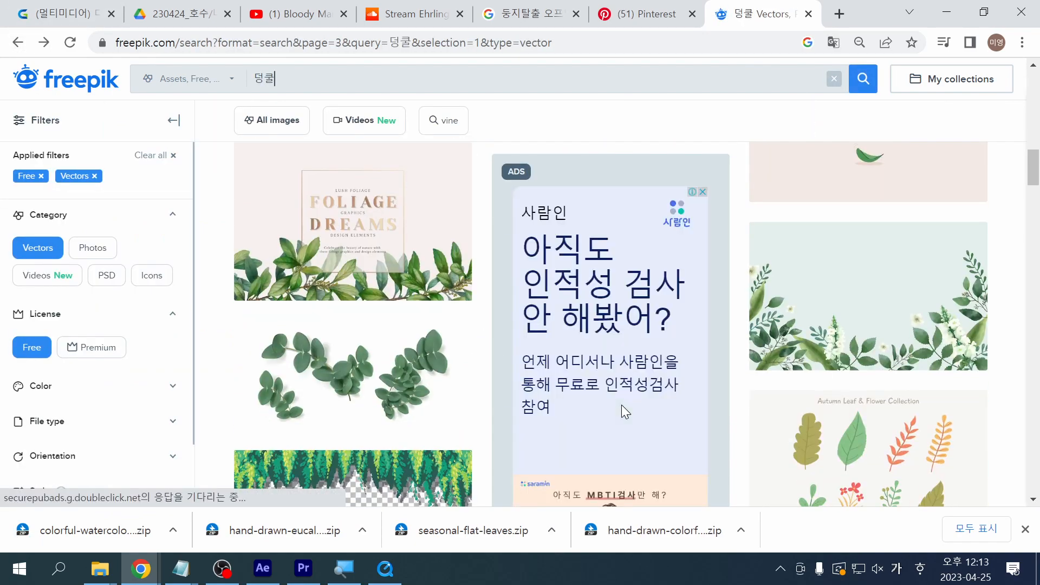
Step: Examine the rest of page 3 of the free 덩쿨 vectors for more hanging ivy and vine artwork
scroll(622, 411, down, 9)
scroll(622, 412, down, 10)
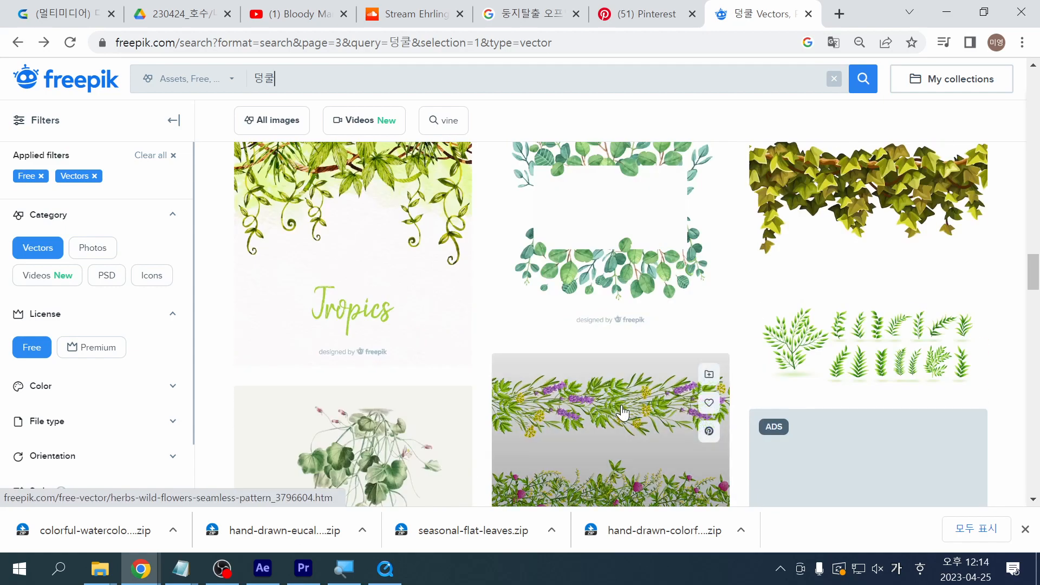
scroll(621, 412, down, 10)
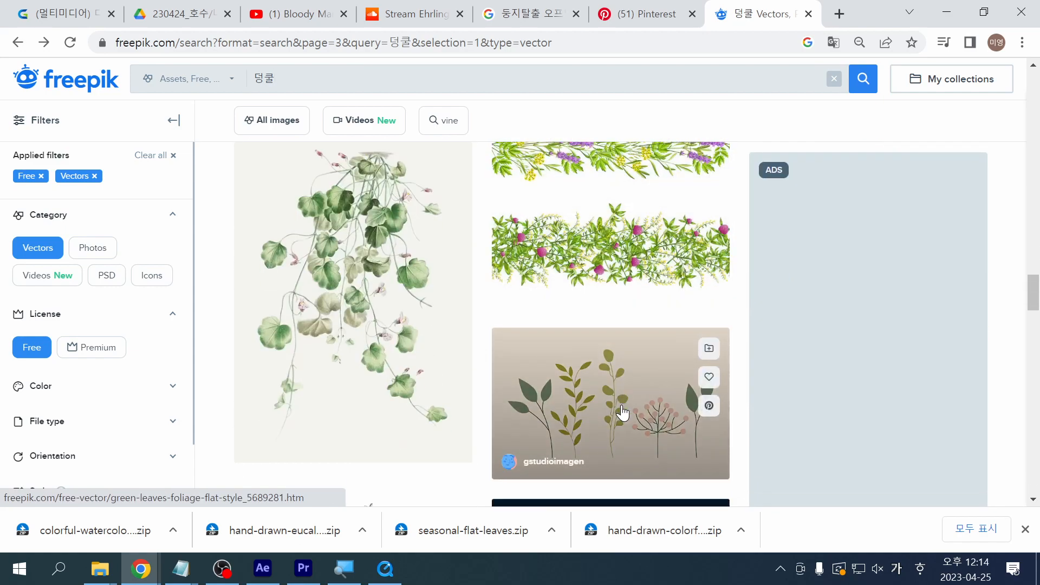
scroll(622, 413, down, 10)
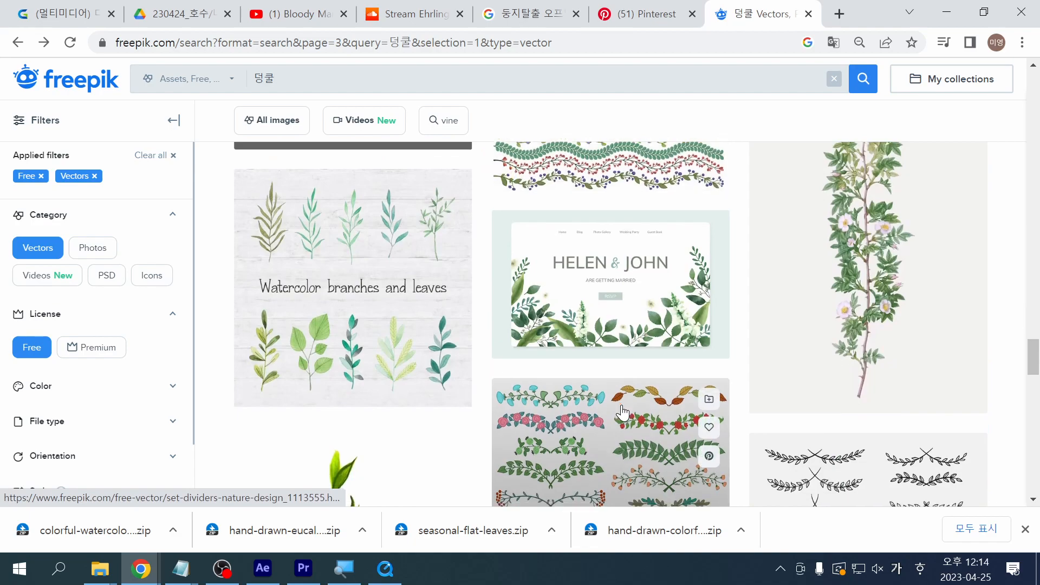
scroll(622, 413, down, 10)
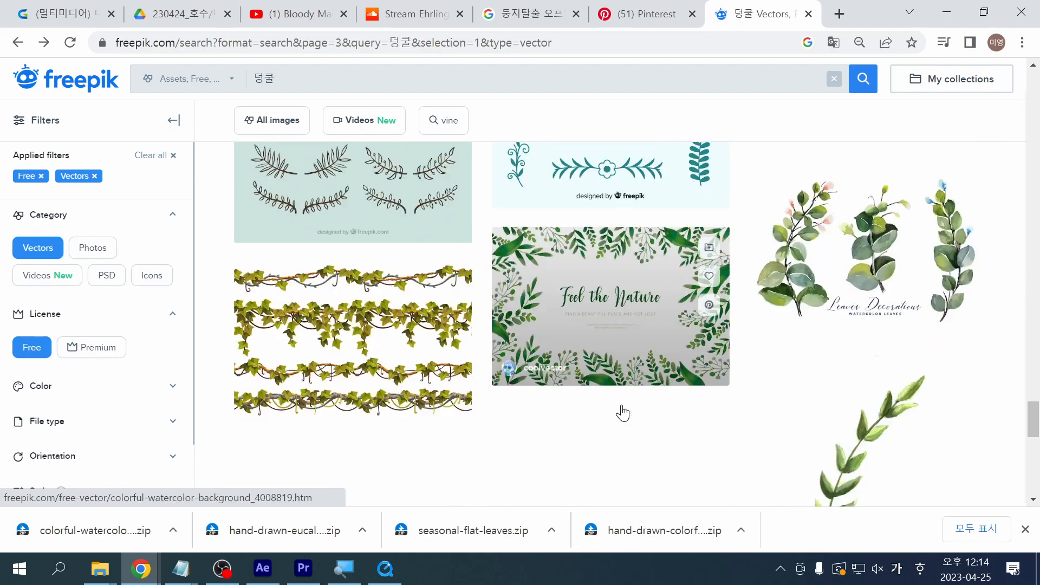
scroll(622, 413, down, 5)
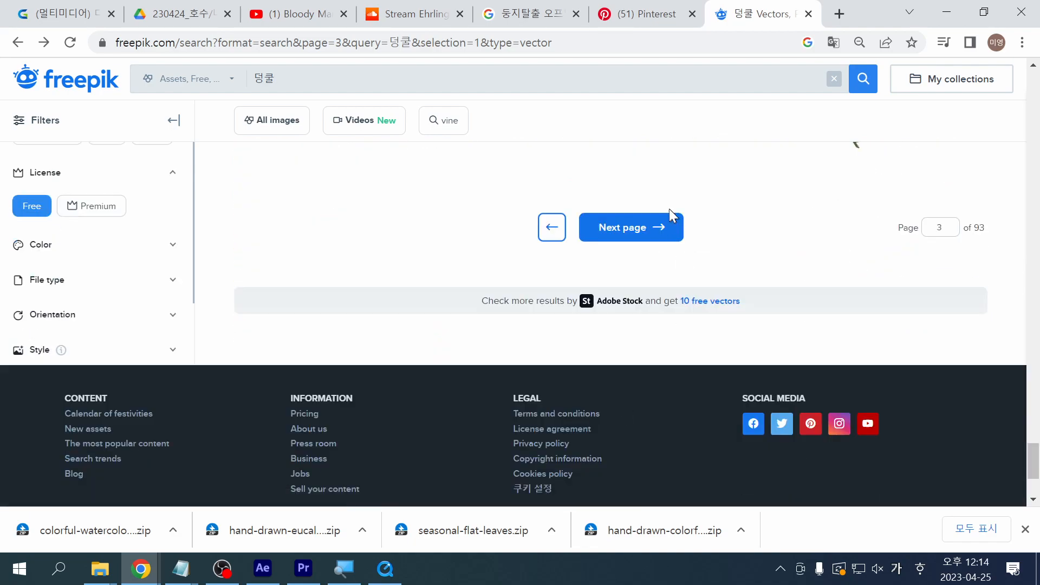
Step: Open page 4 of the results and download the free floral wedding invitation with eucalypt leaves, closing its preview
click(647, 230)
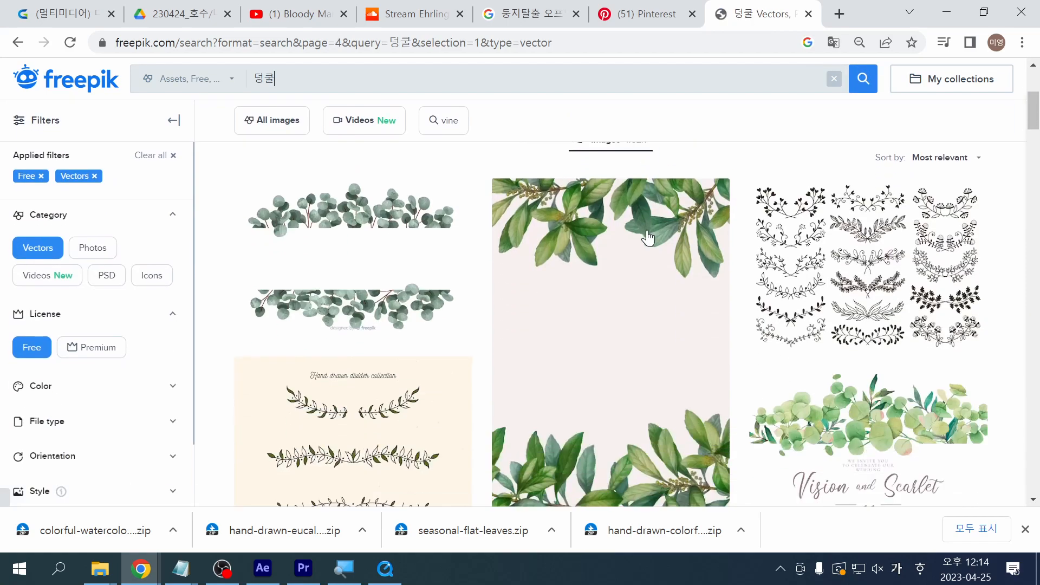
scroll(647, 231, down, 5)
scroll(648, 236, up, 3)
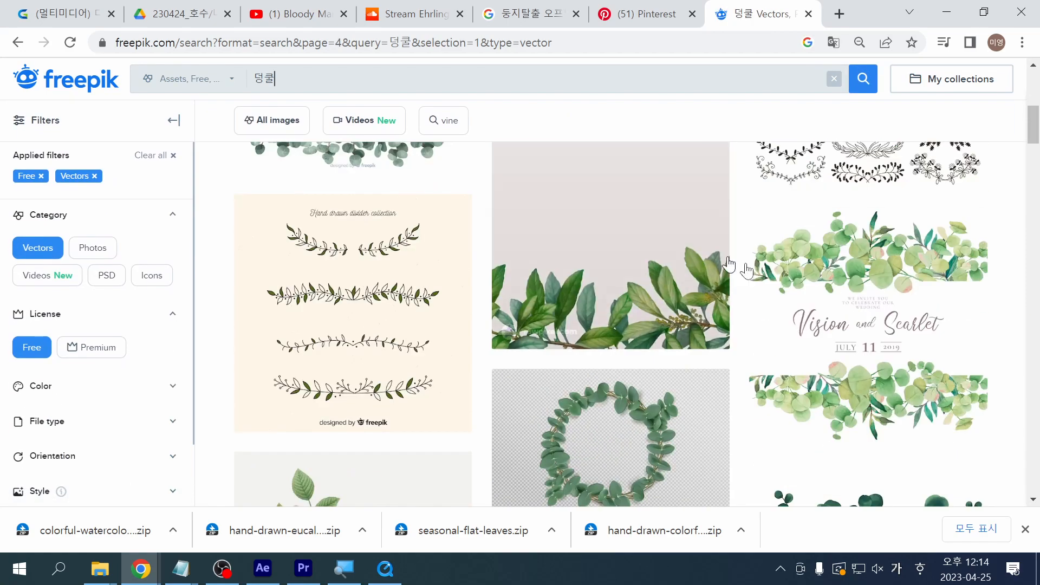
click(908, 305)
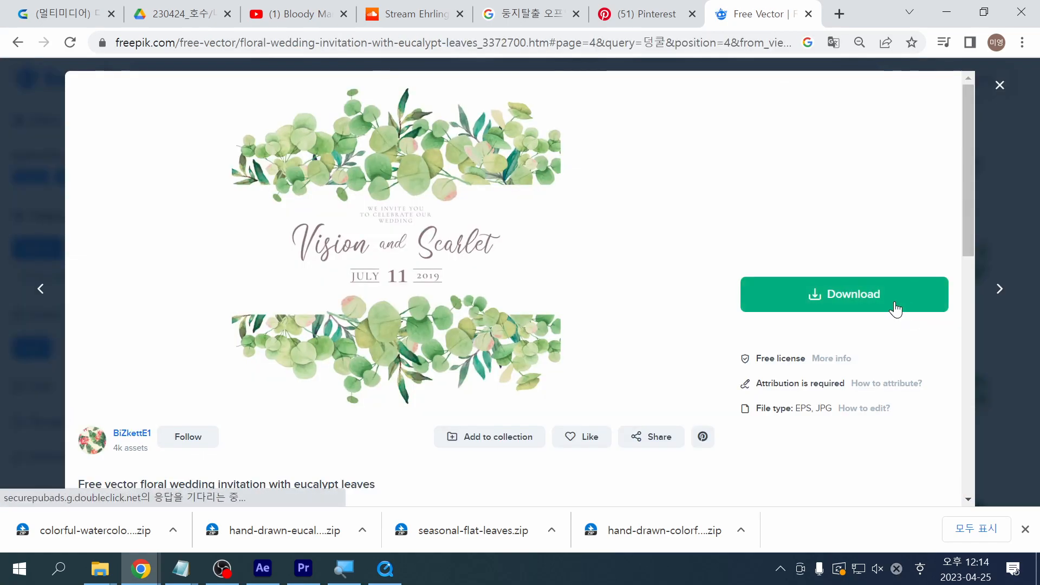
click(896, 309)
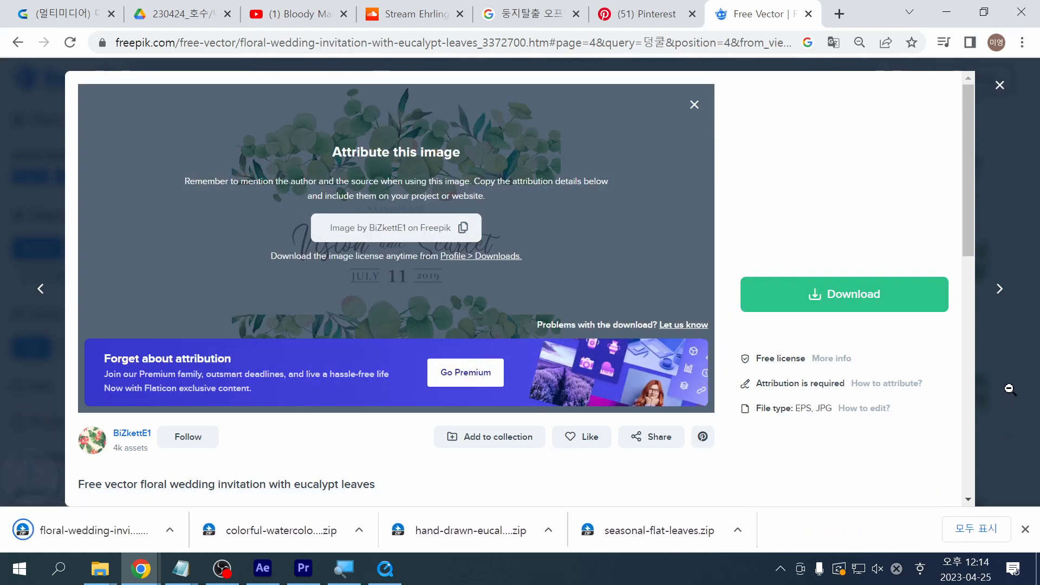
click(1014, 401)
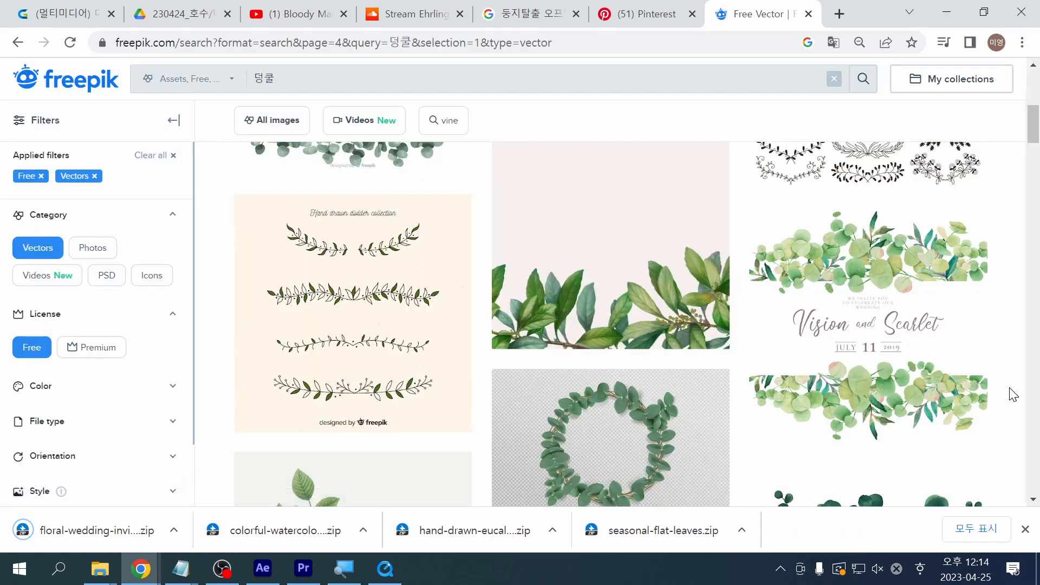
Step: Download the free beautiful border with wild leaves vector from page 4, and close its preview
scroll(1013, 394, down, 8)
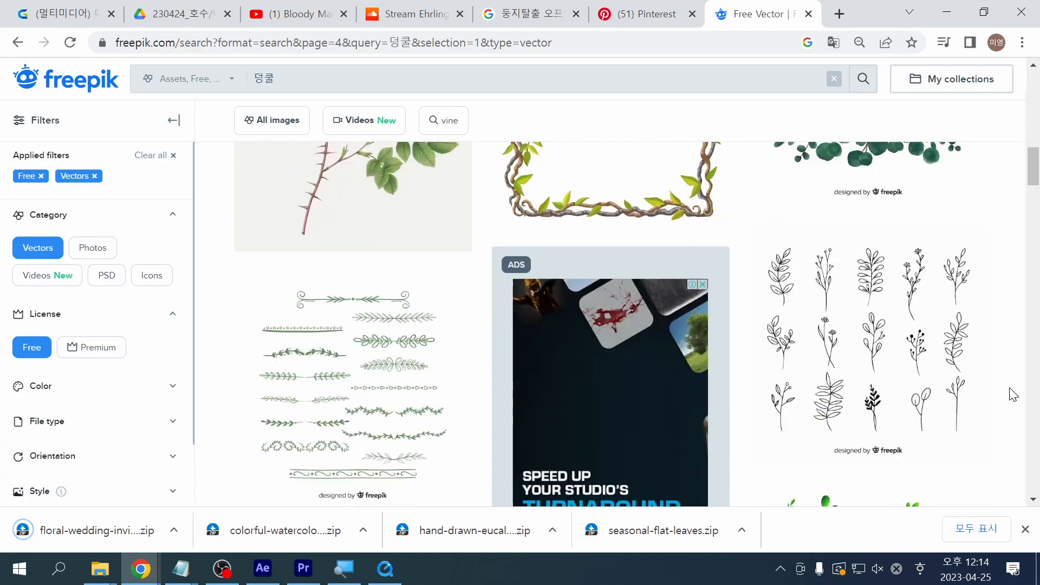
scroll(1013, 394, down, 12)
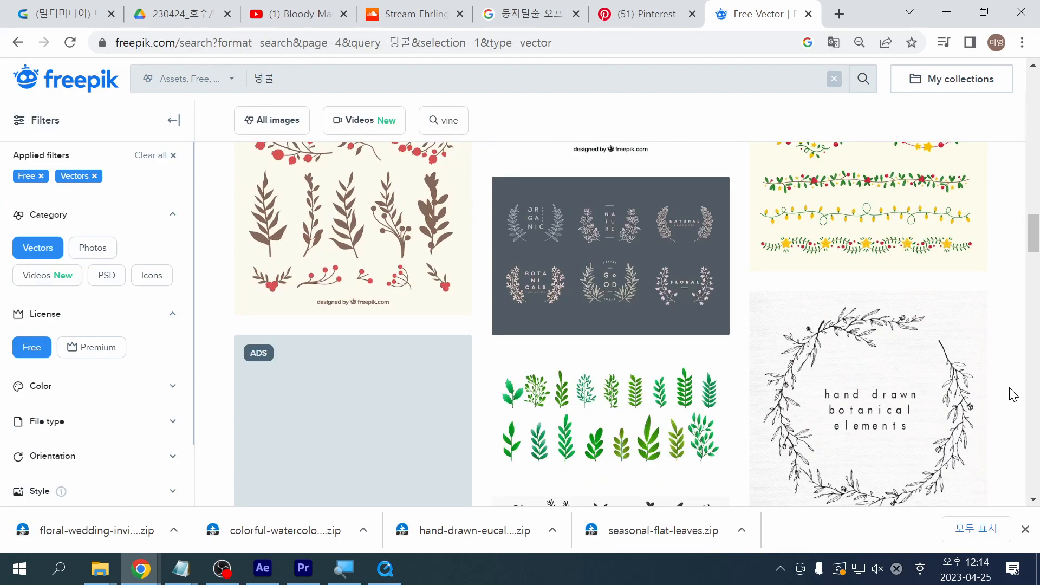
scroll(1013, 394, up, 5)
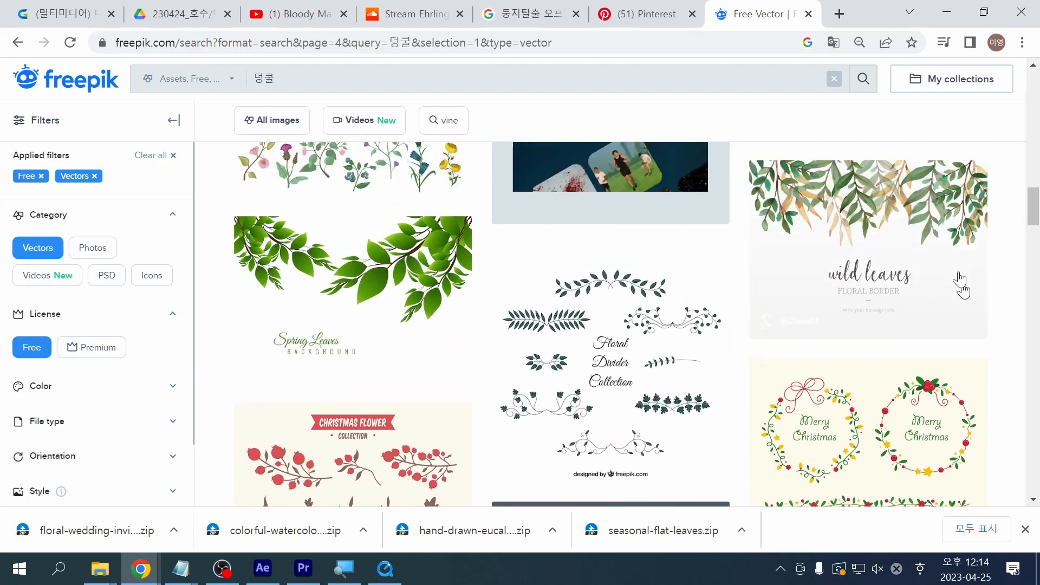
click(960, 283)
click(847, 317)
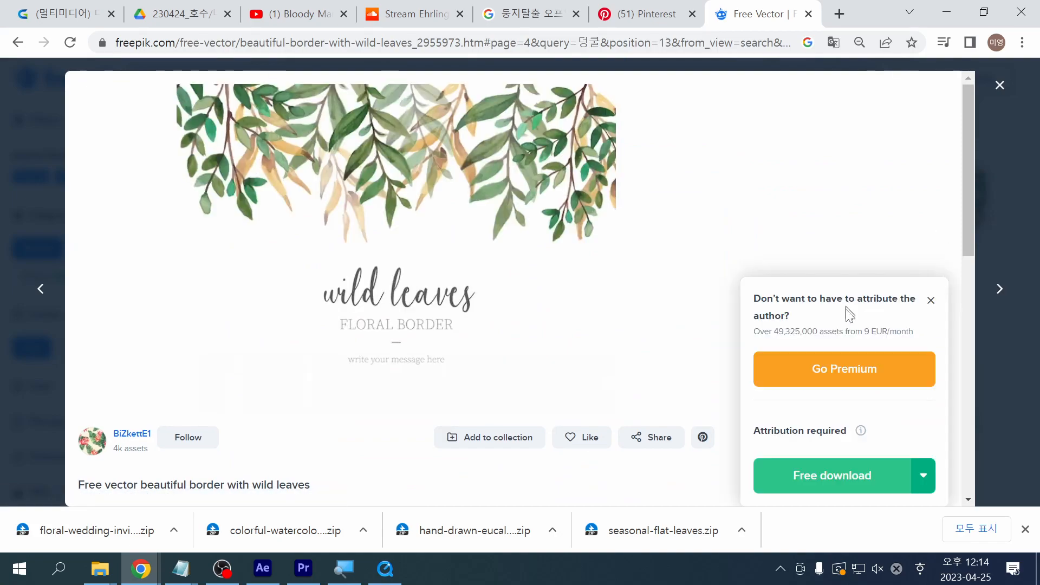
click(1005, 447)
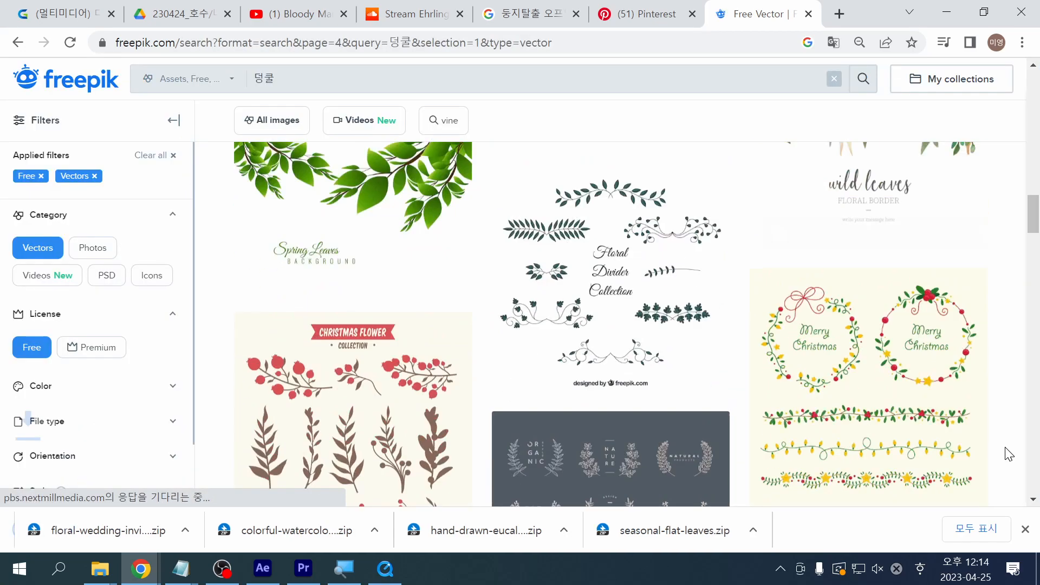
Step: Examine the remaining vine and leaf frame vectors down to the end of page 4, and open page 5
scroll(1007, 450, down, 10)
scroll(1009, 453, down, 2)
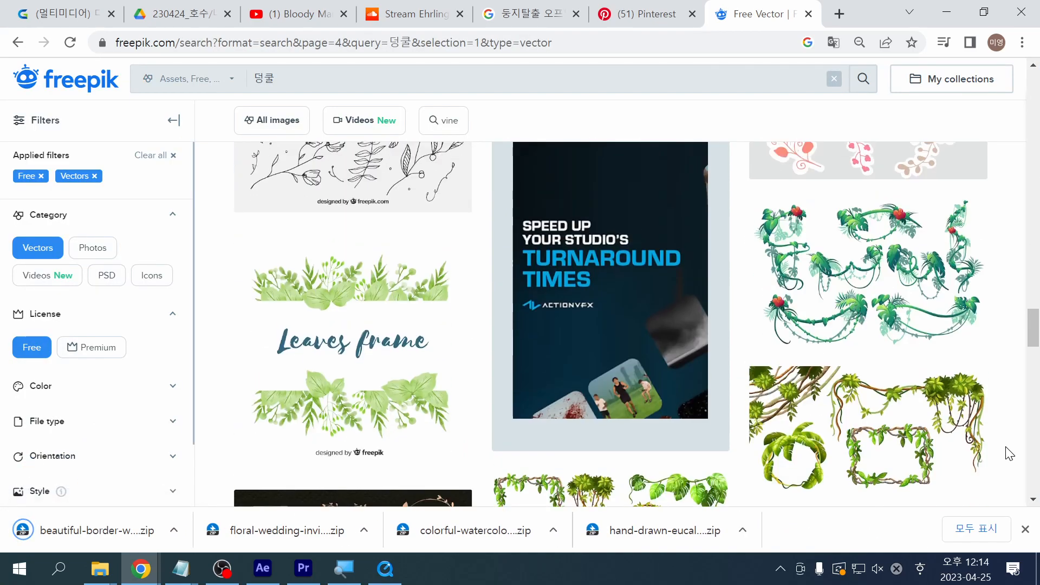
scroll(1009, 454, up, 5)
scroll(1009, 454, down, 8)
scroll(1008, 453, down, 15)
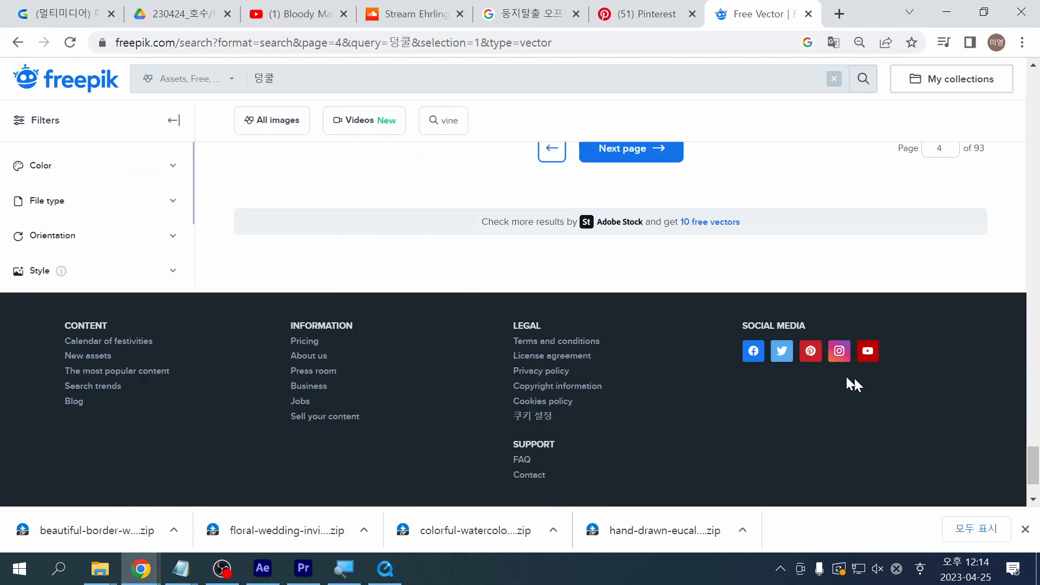
scroll(655, 187, down, 2)
scroll(661, 200, up, 2)
scroll(662, 201, up, 5)
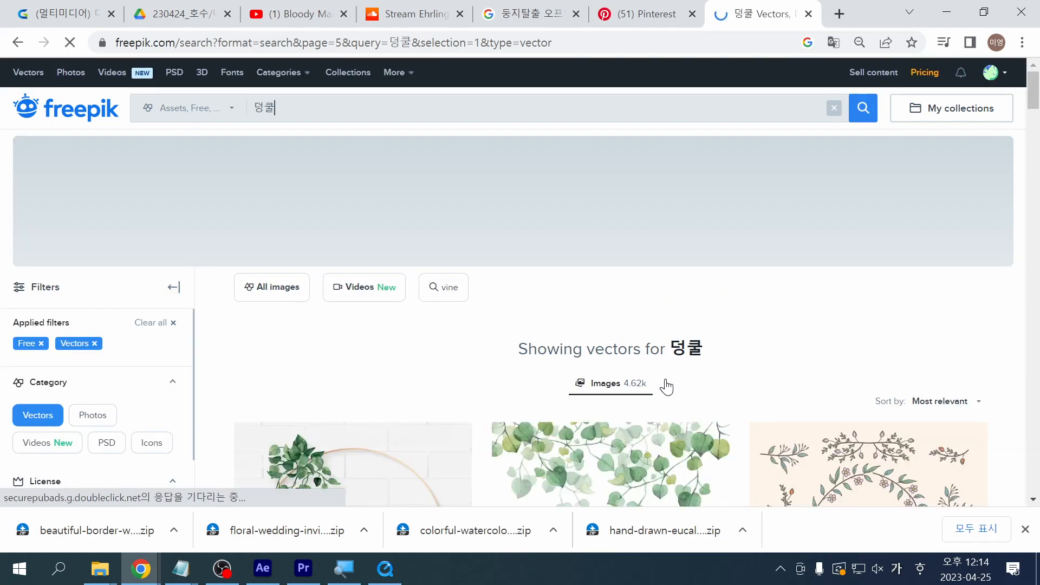
Step: Examine the free 덩쿨 vectors on page 5 for hanging vine and leaf artwork, and open page 6
scroll(667, 387, down, 5)
scroll(666, 387, up, 4)
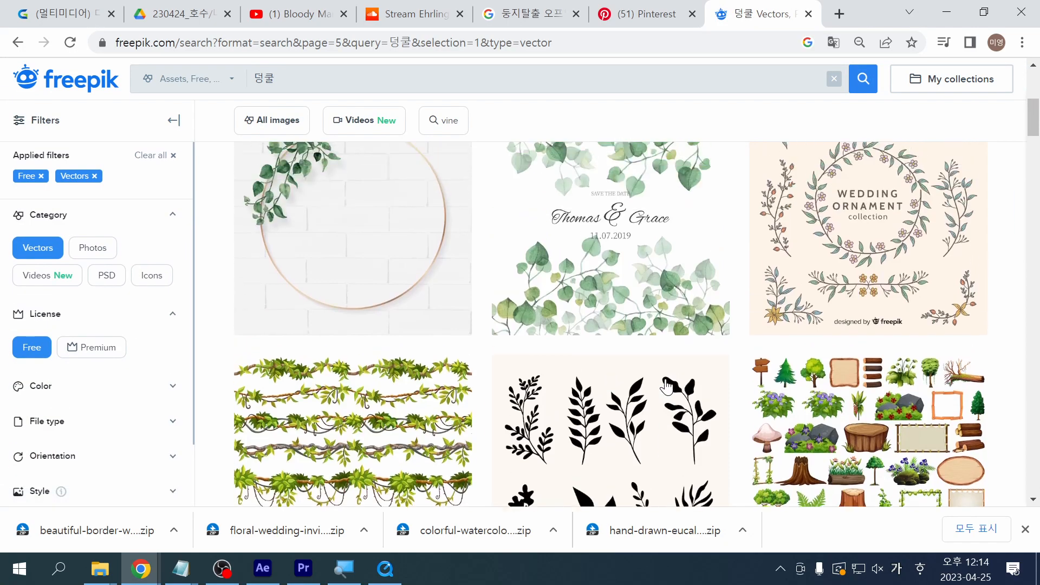
scroll(666, 386, down, 7)
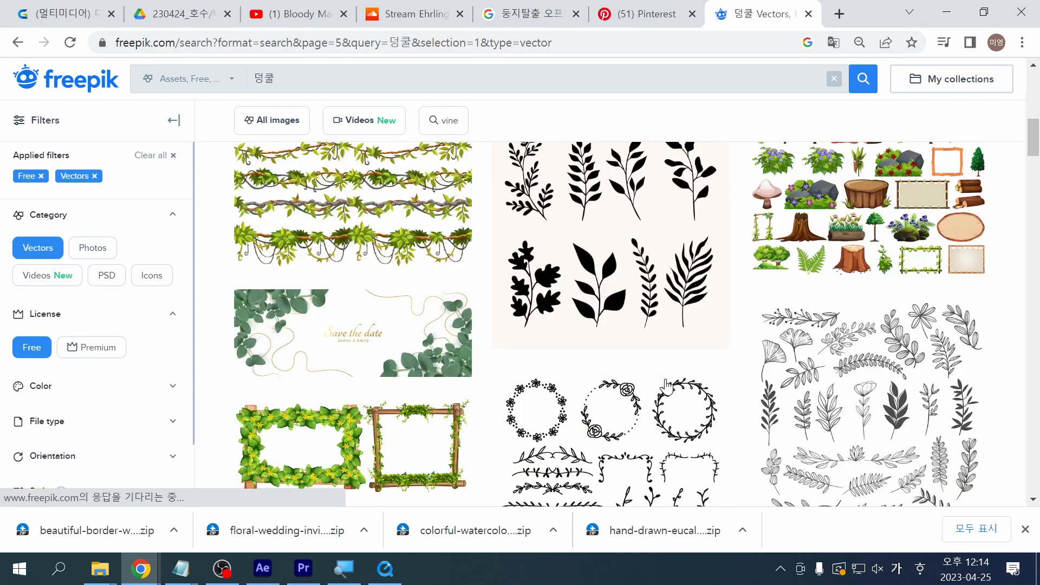
scroll(666, 386, down, 9)
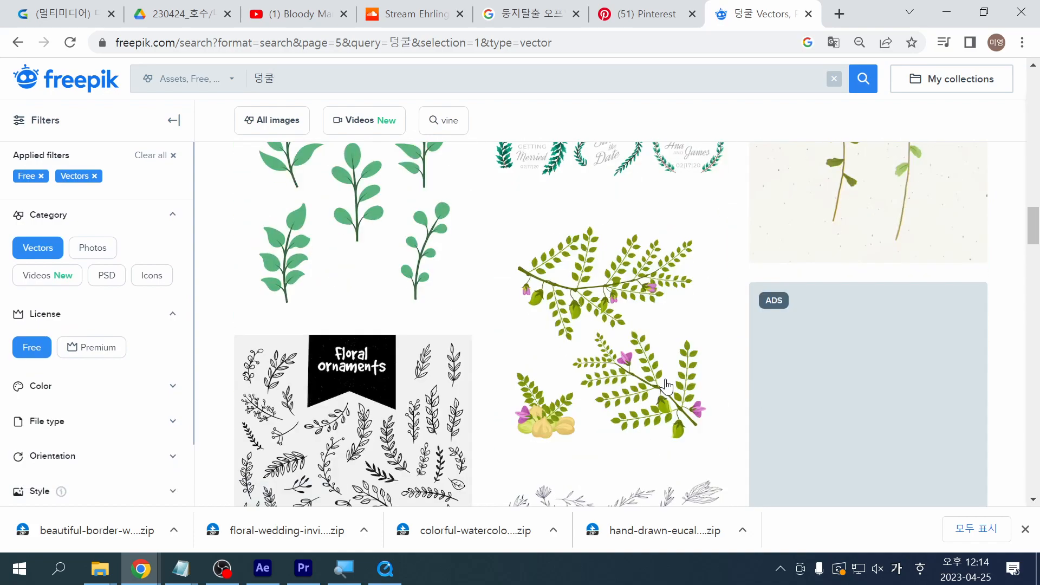
scroll(667, 386, down, 10)
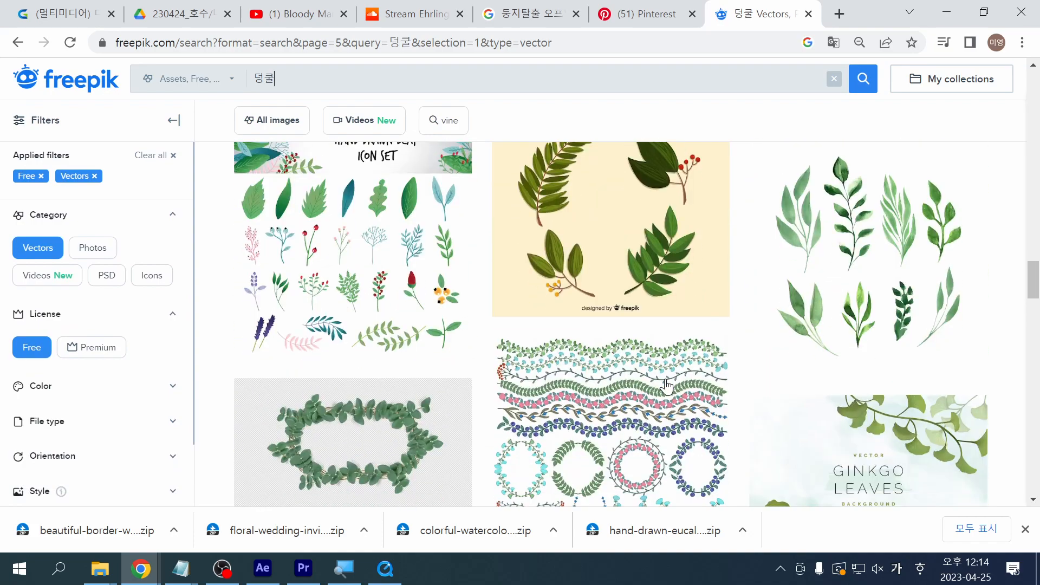
scroll(666, 387, down, 10)
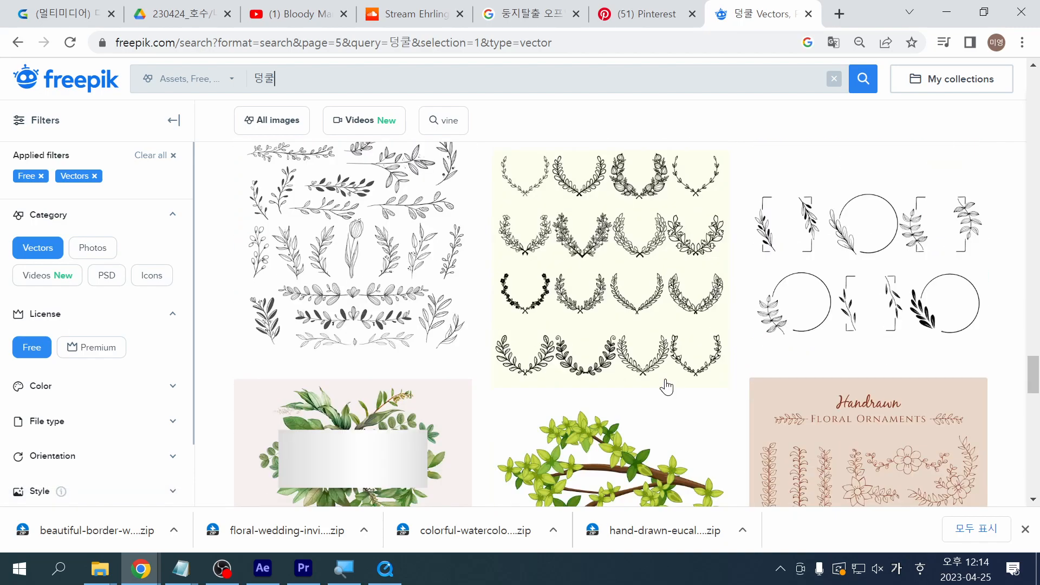
scroll(667, 387, up, 5)
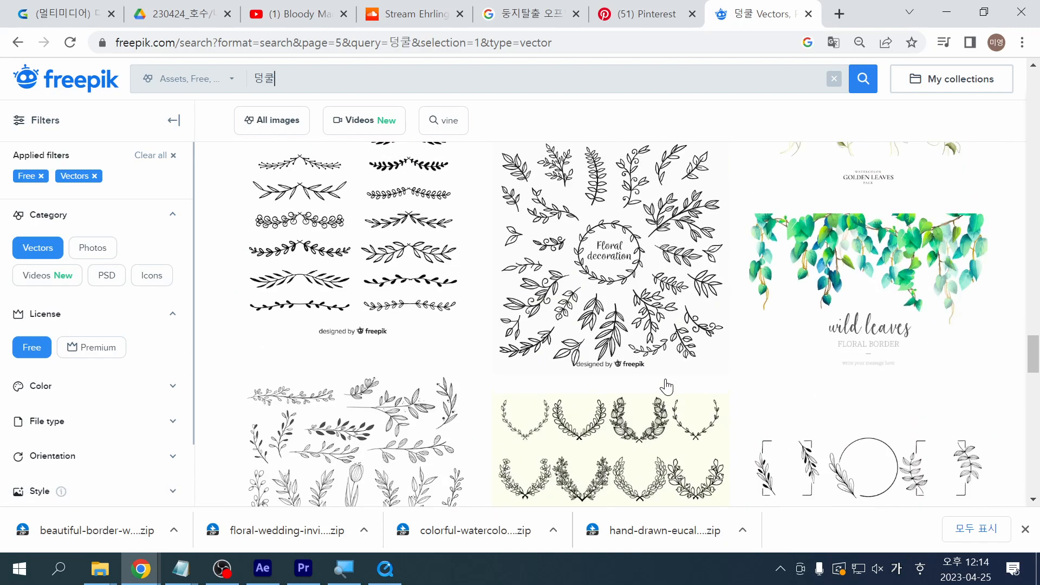
drag(1034, 357, 1036, 459)
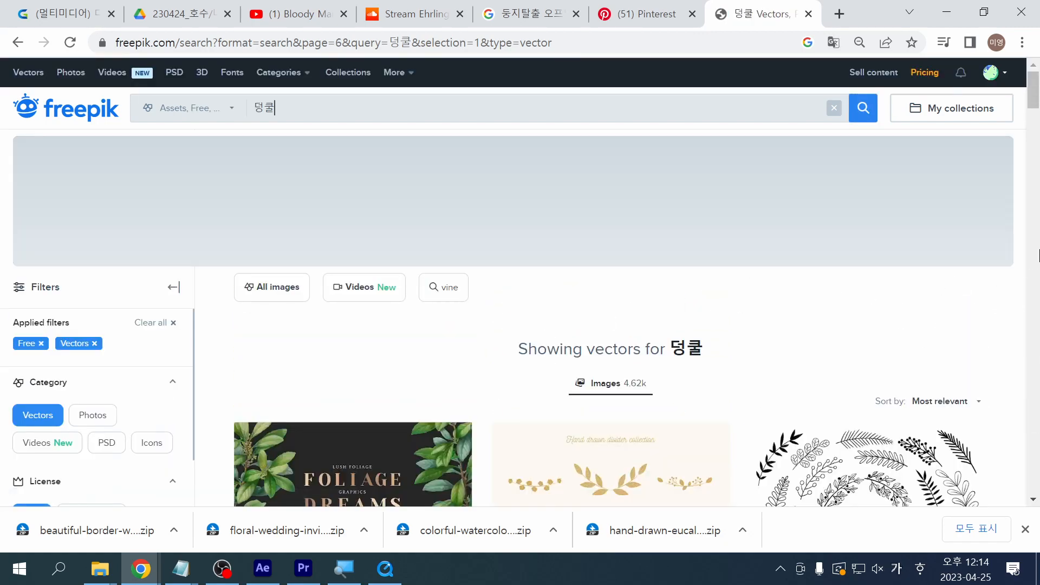
Step: Download the free floral frame with green leaves for wedding invitation from page 6, and close its preview
drag(1033, 103, 1032, 186)
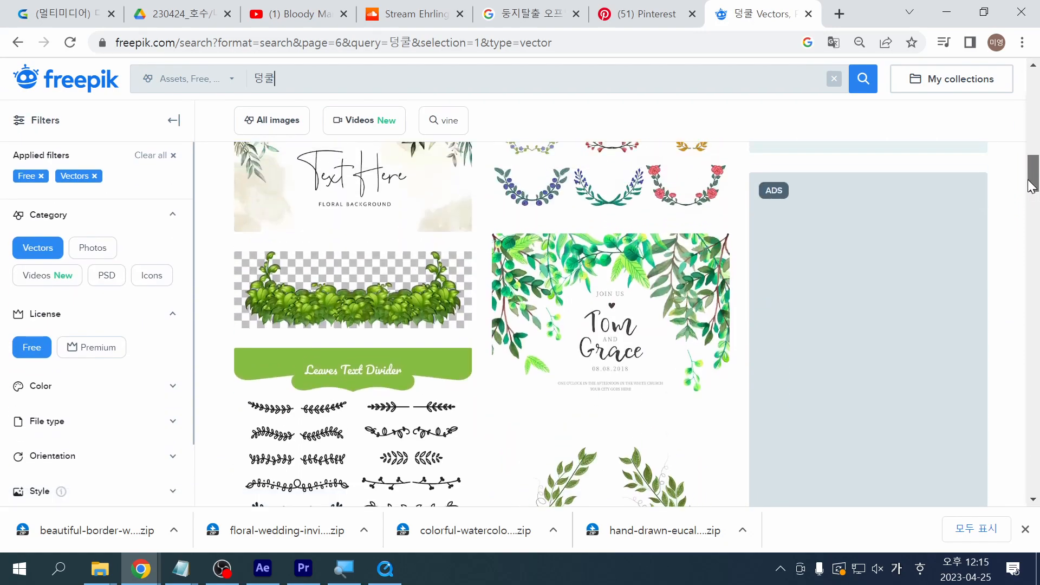
click(635, 332)
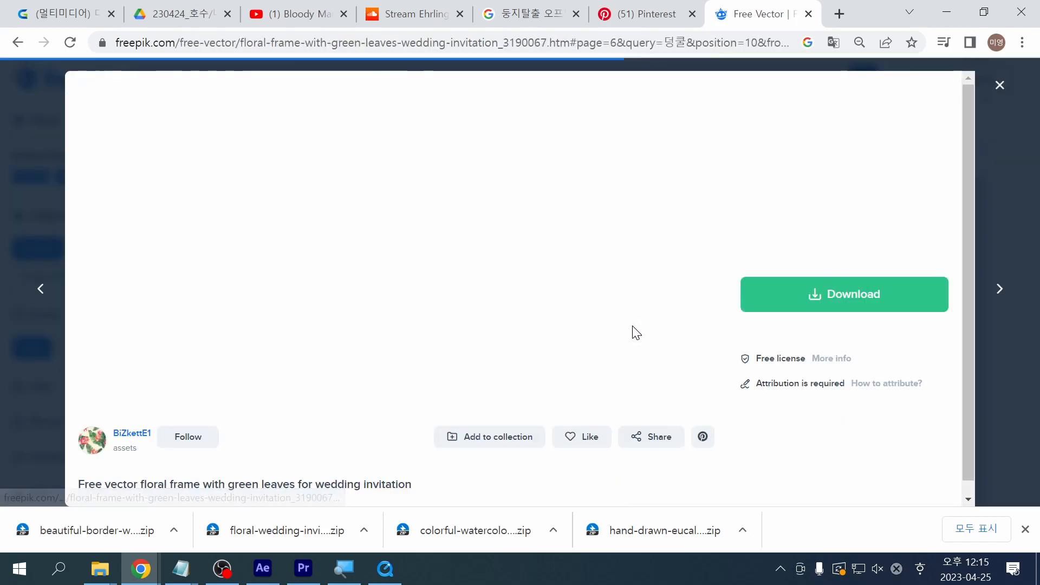
click(847, 294)
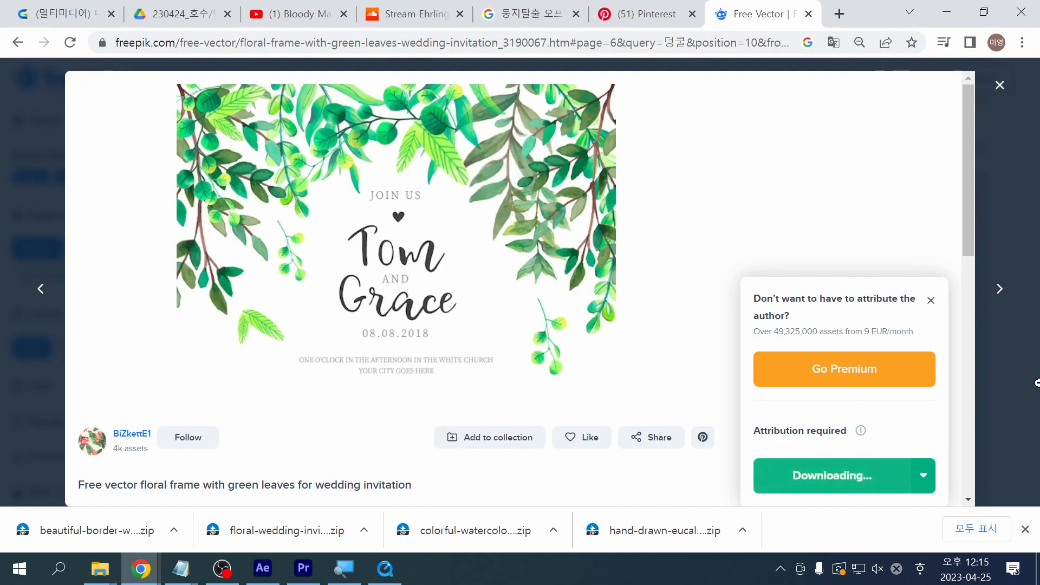
click(1018, 360)
Step: Look through the remaining vine and leaf vectors on page 6, and open page 7
scroll(1039, 156, down, 9)
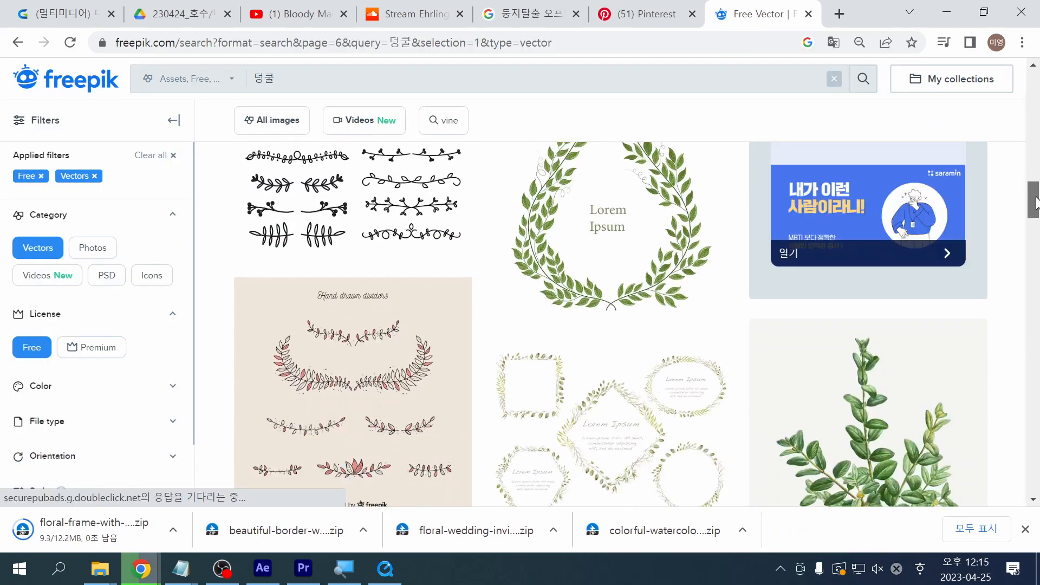
drag(1036, 225, 1037, 455)
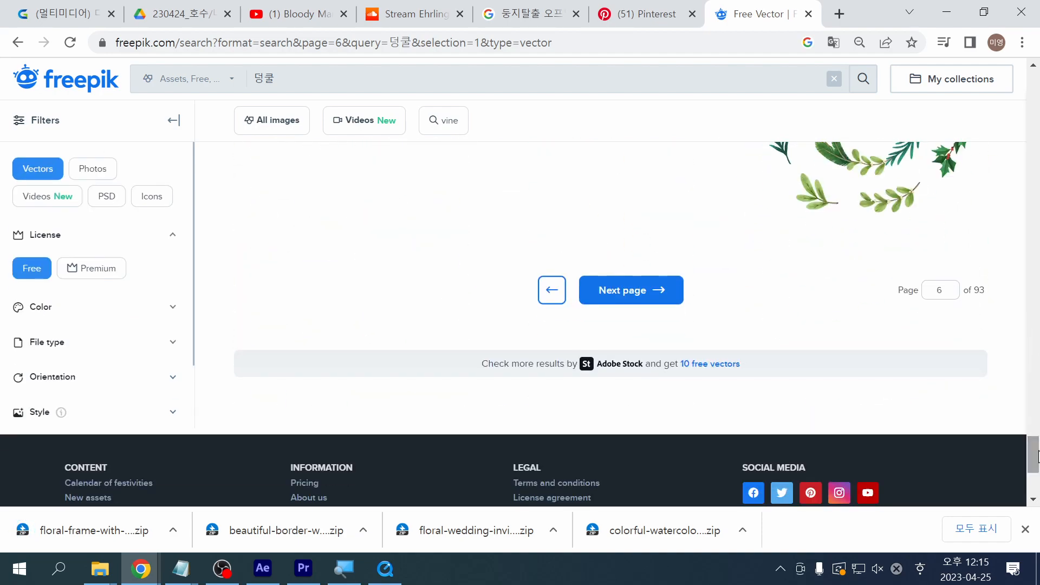
click(630, 291)
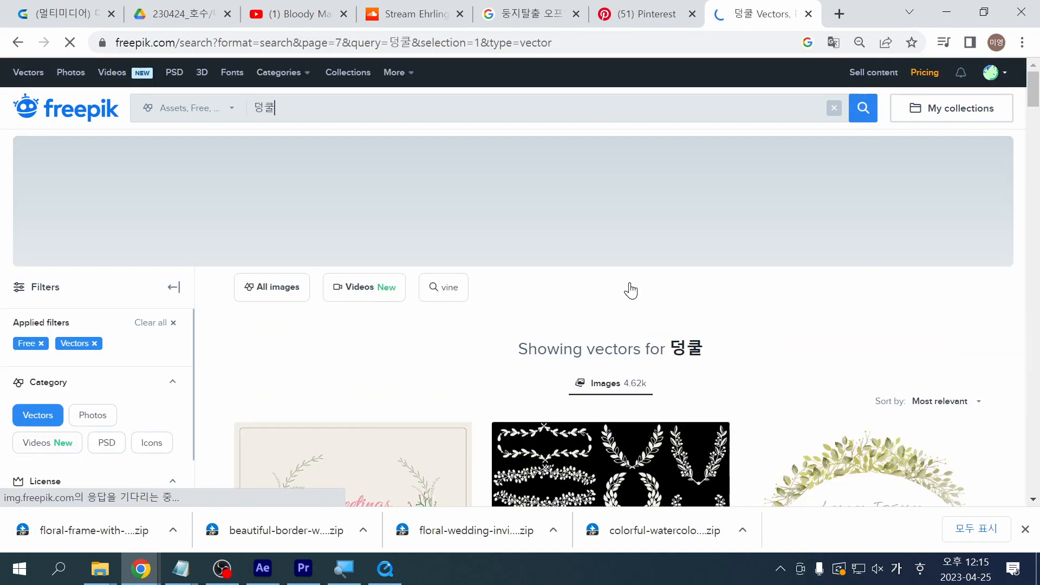
Step: Download the free watercolor eucalyptus leaves background vector from page 7, and close its preview
scroll(630, 291, down, 6)
scroll(630, 290, down, 10)
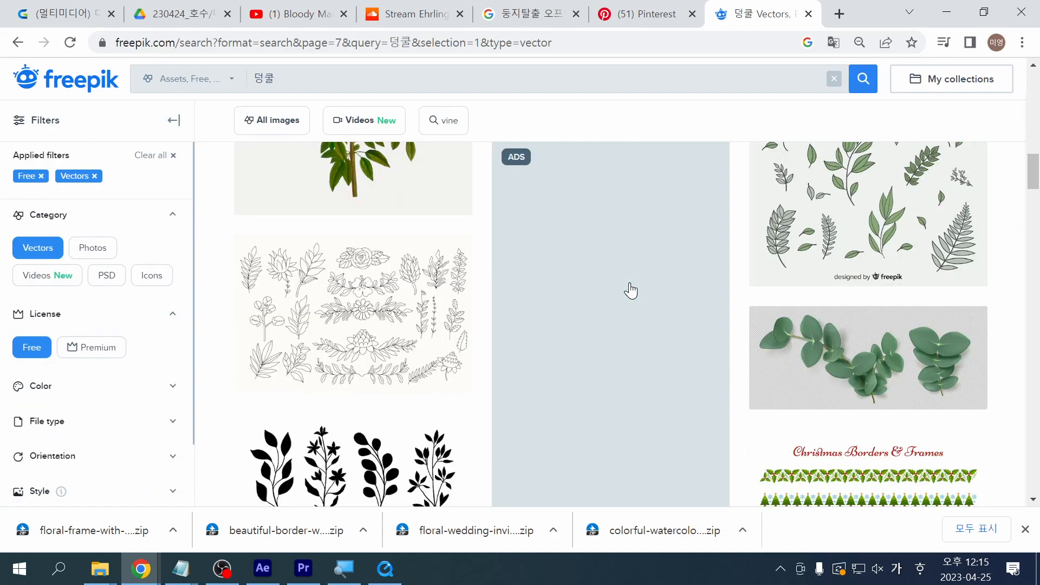
scroll(630, 291, down, 10)
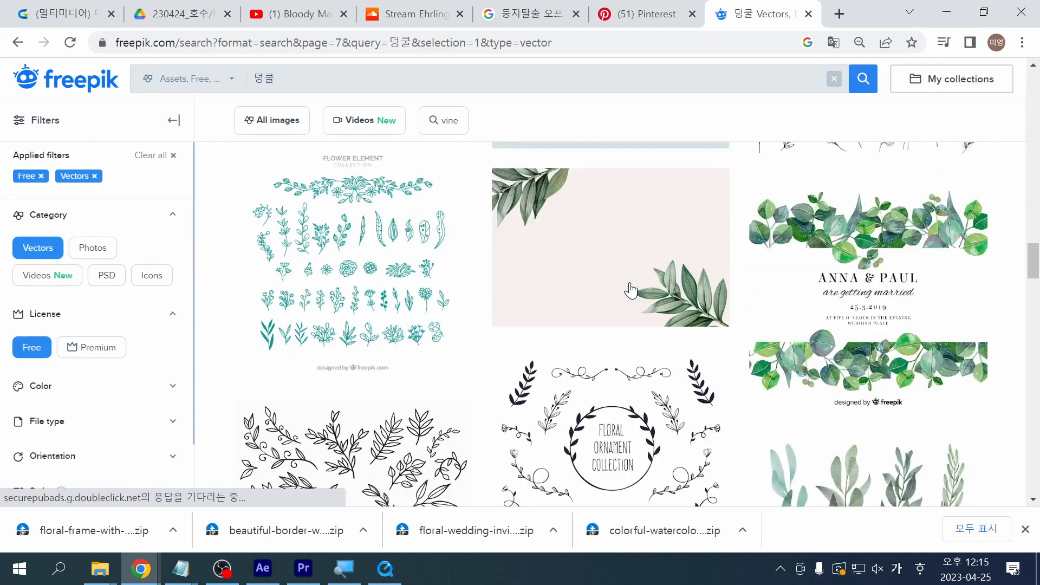
scroll(630, 291, up, 1)
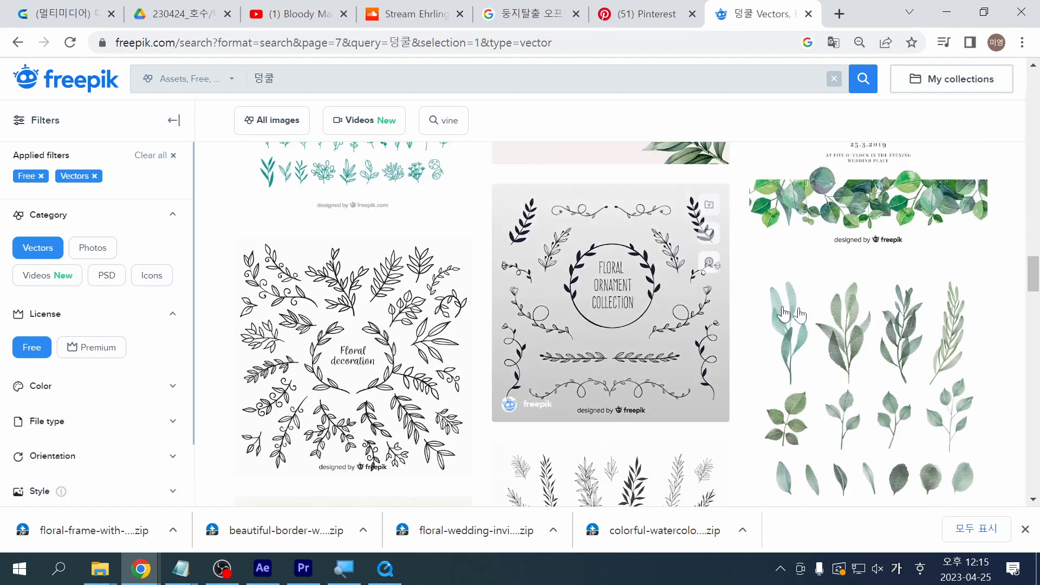
drag(1033, 279, 1033, 266)
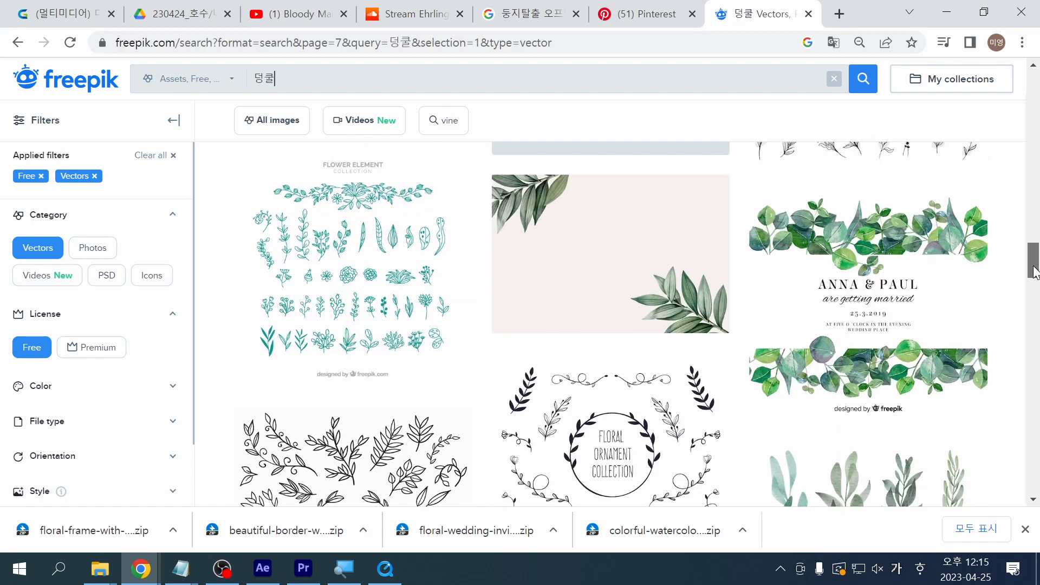
click(956, 287)
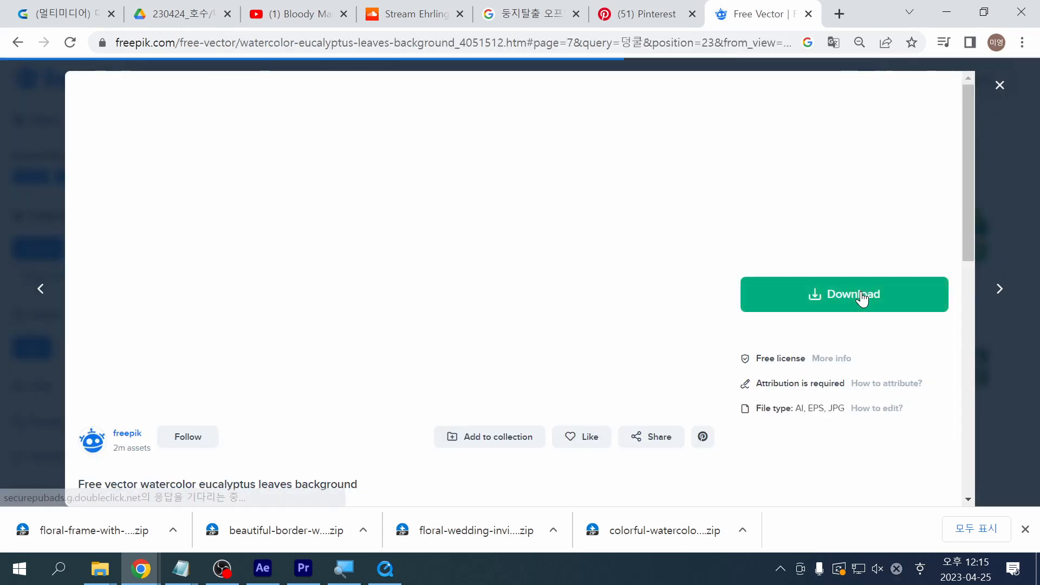
click(862, 297)
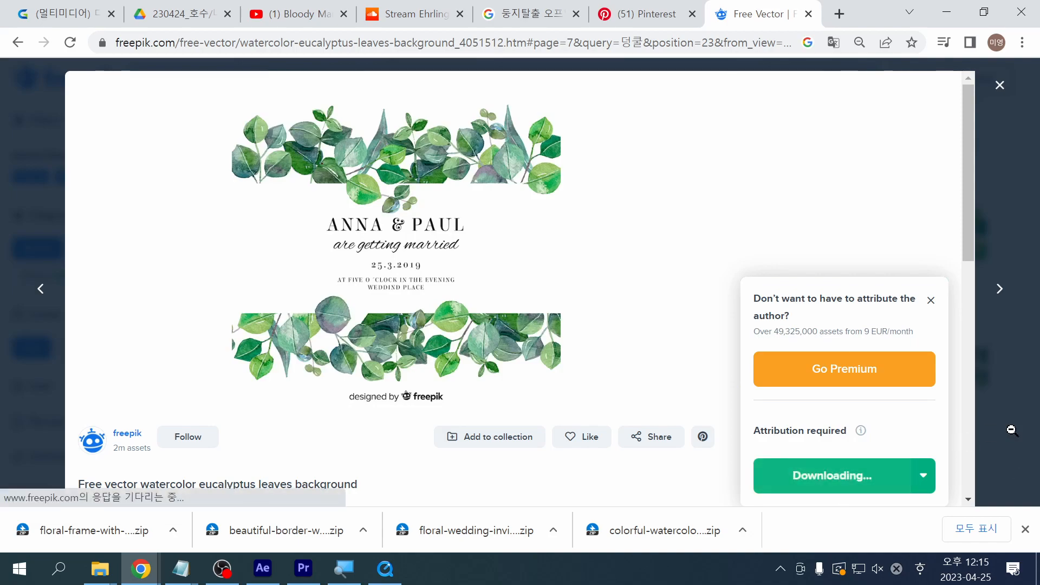
click(1012, 431)
Step: Look through the rest of the page 7 vectors, and open page 8 of the results
scroll(1033, 290, down, 3)
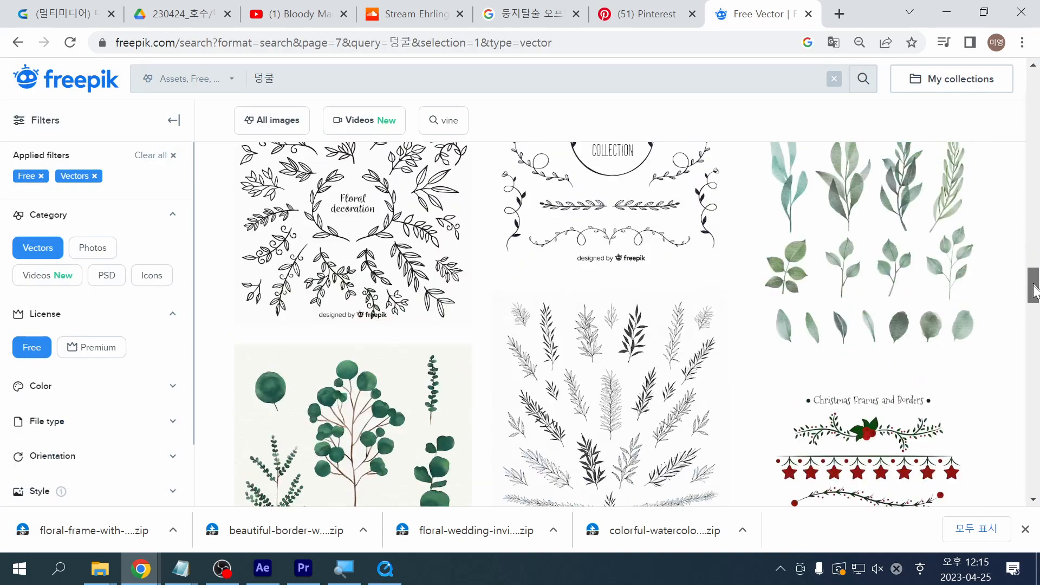
drag(1033, 290, 1039, 444)
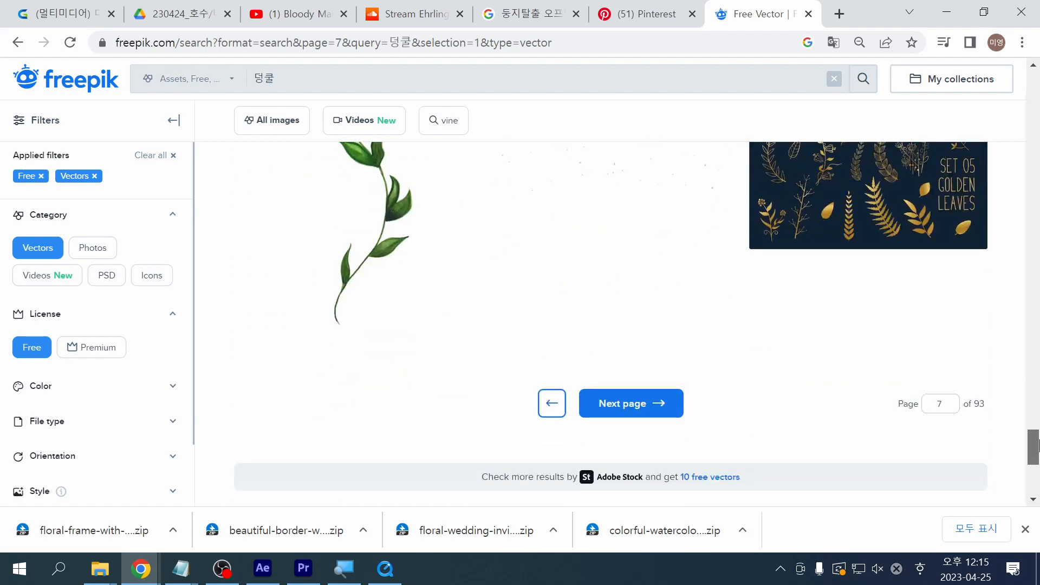
drag(1038, 444, 1039, 445)
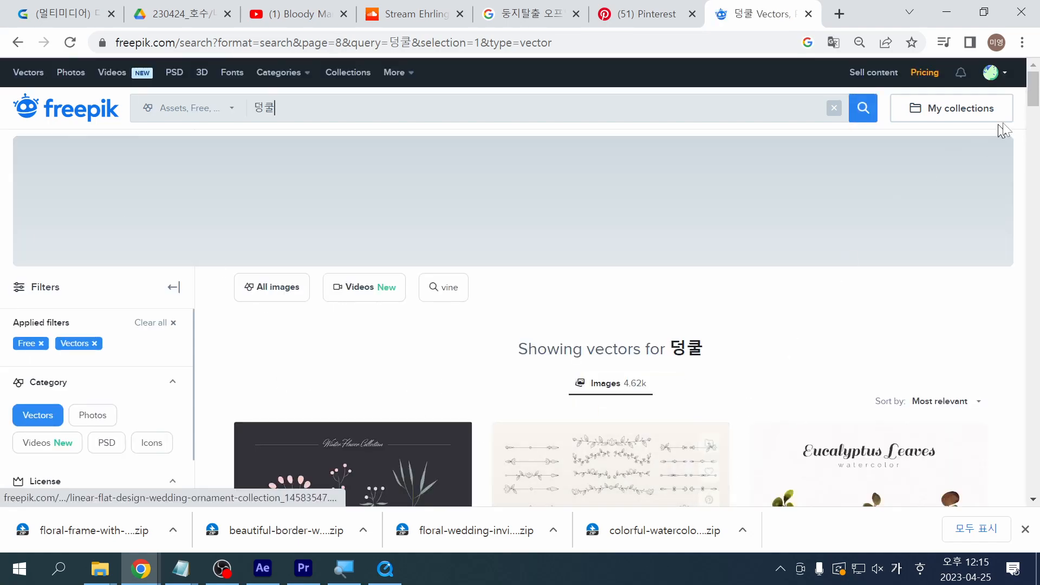
Step: Download the free botanical background vector with green leaves and white flowers from page 8, and close its preview
scroll(1032, 130, down, 8)
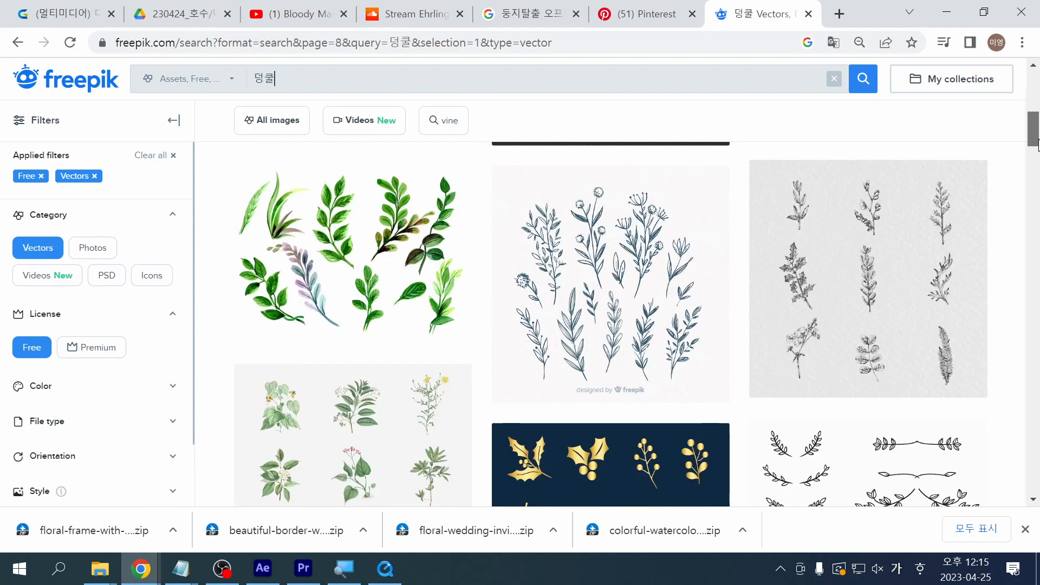
drag(1038, 154, 1038, 289)
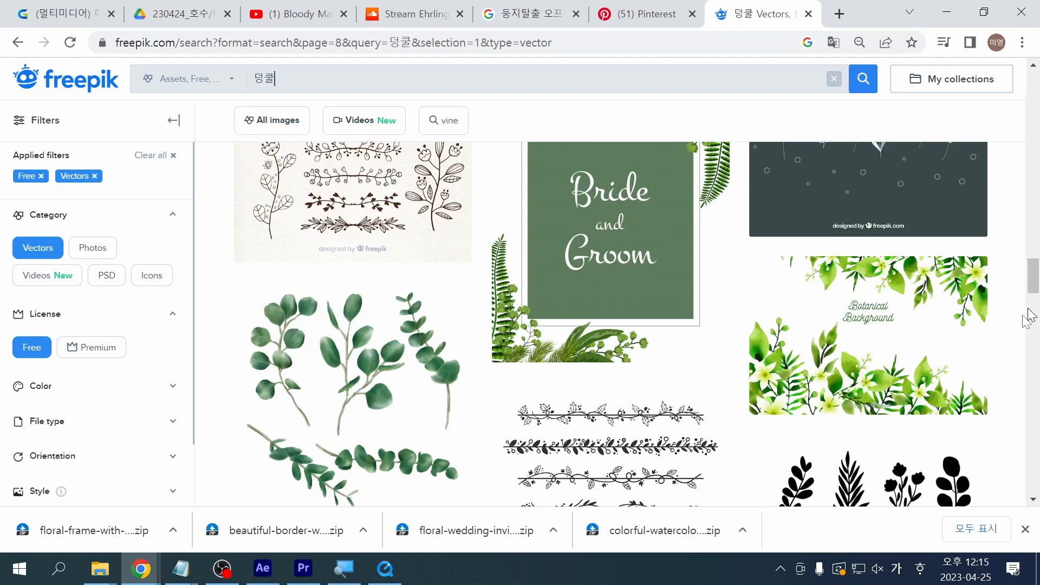
click(896, 355)
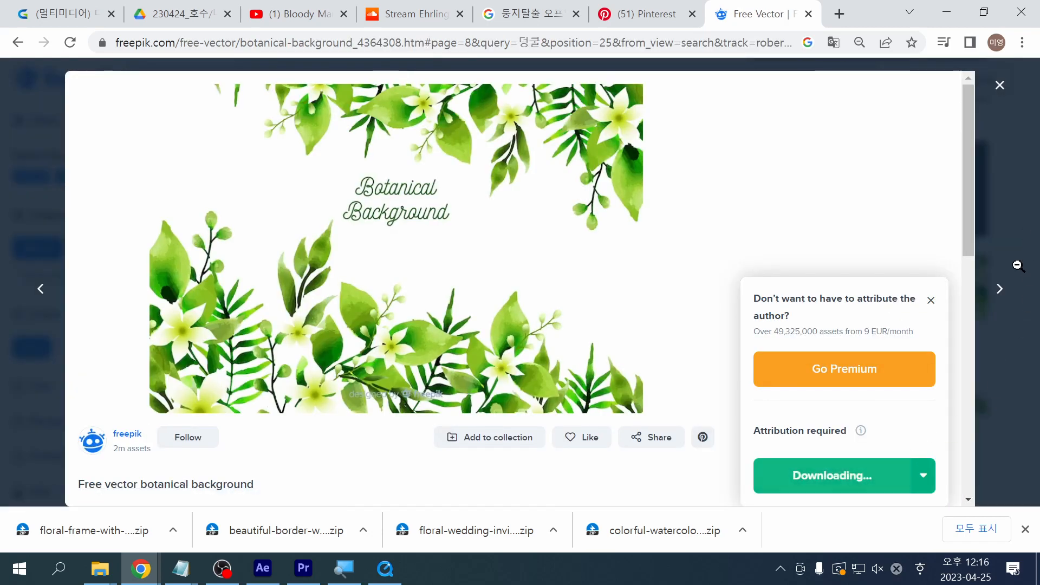
click(1013, 226)
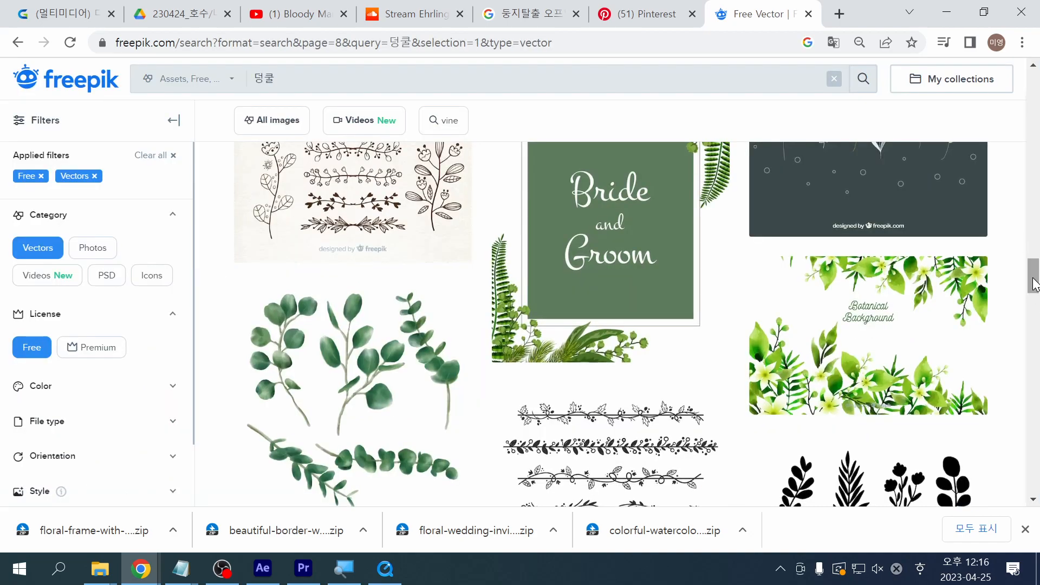
Step: Look through the remaining page 8 vectors, open page 9, and dismiss the browser's list of finished downloads
drag(1035, 275, 1038, 331)
drag(1038, 347, 1038, 456)
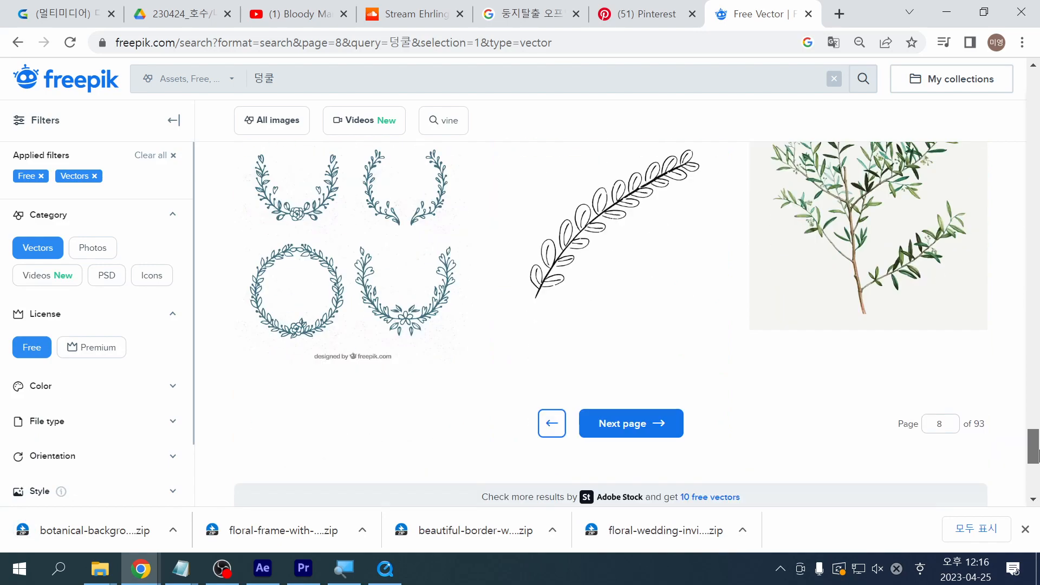
click(657, 425)
click(1025, 530)
Step: Download the free hand drawn nature background with quote vector from page 9, and close its preview
scroll(728, 458, down, 10)
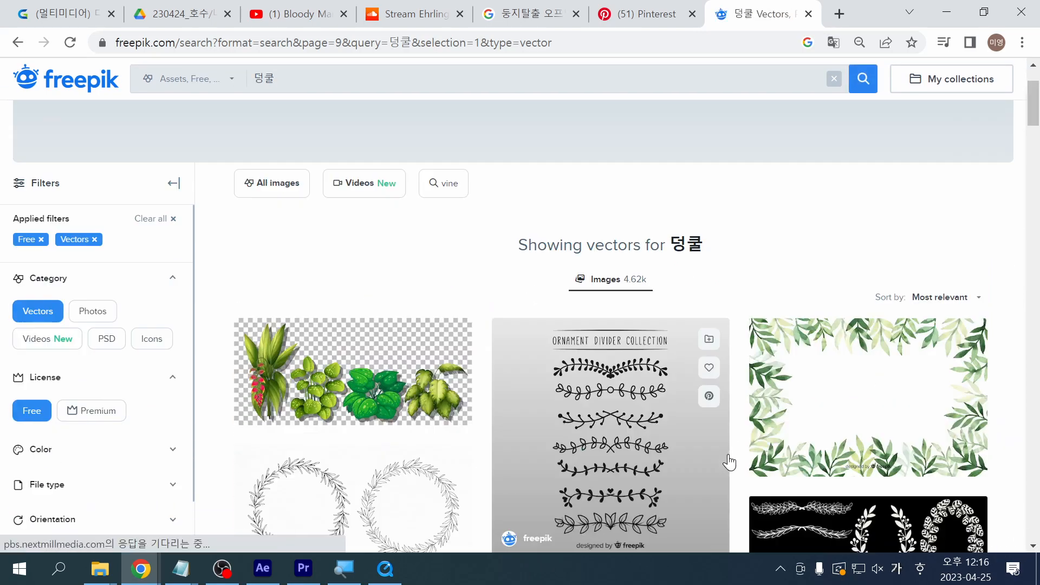
scroll(728, 454, up, 3)
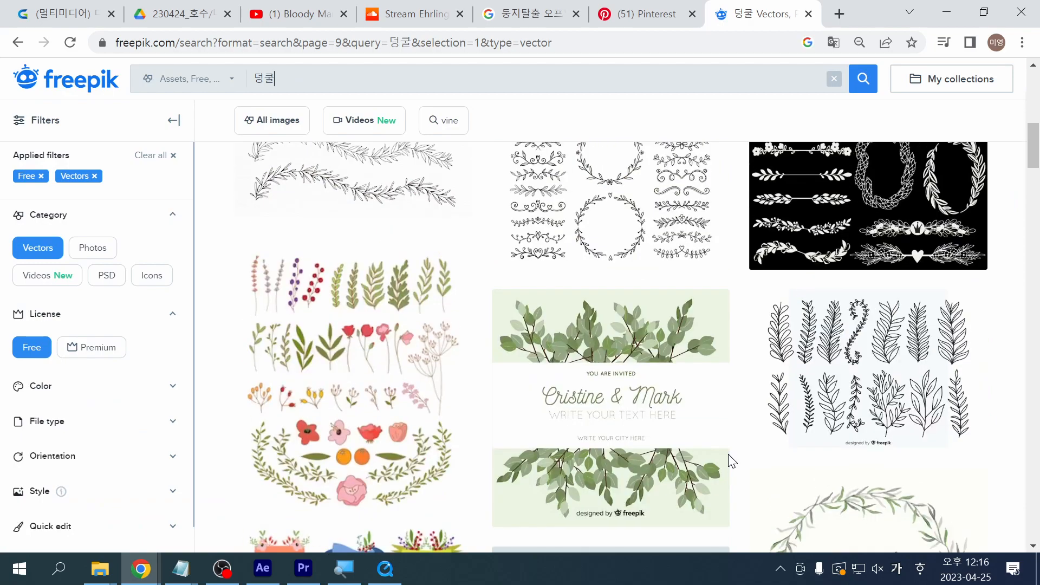
scroll(729, 454, down, 10)
scroll(729, 454, down, 20)
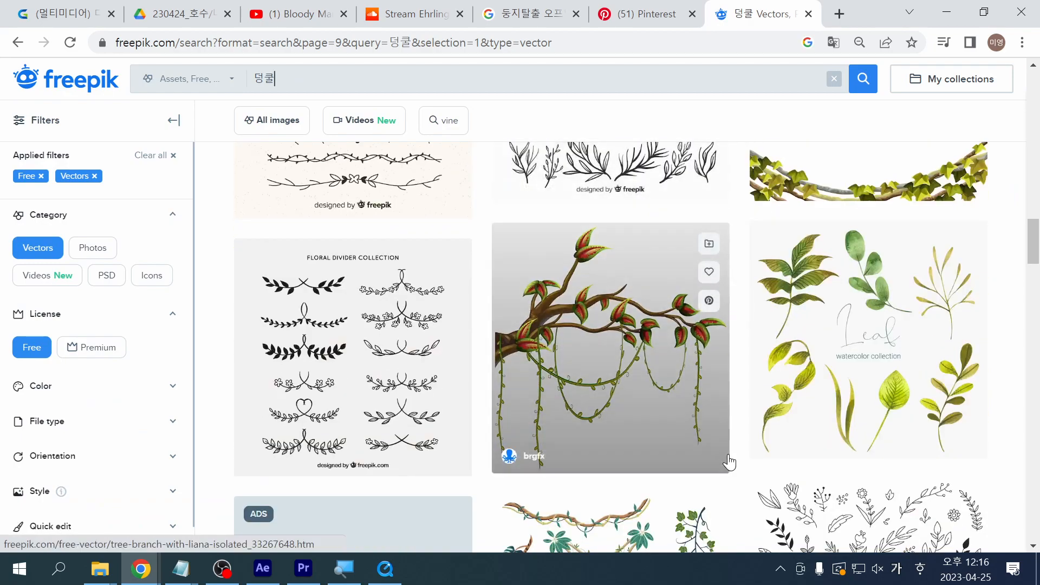
scroll(728, 454, down, 3)
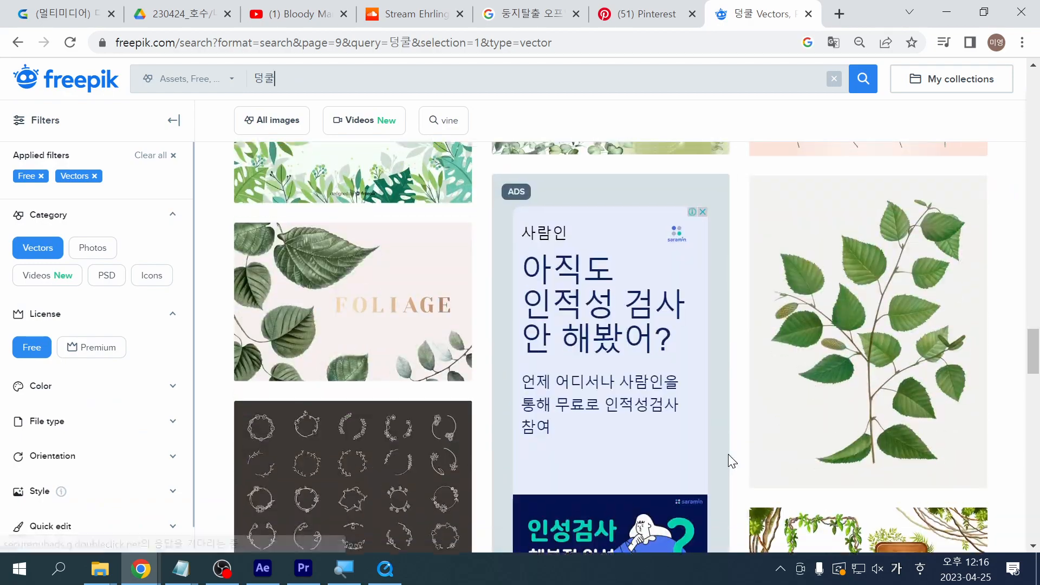
scroll(728, 454, up, 4)
click(353, 265)
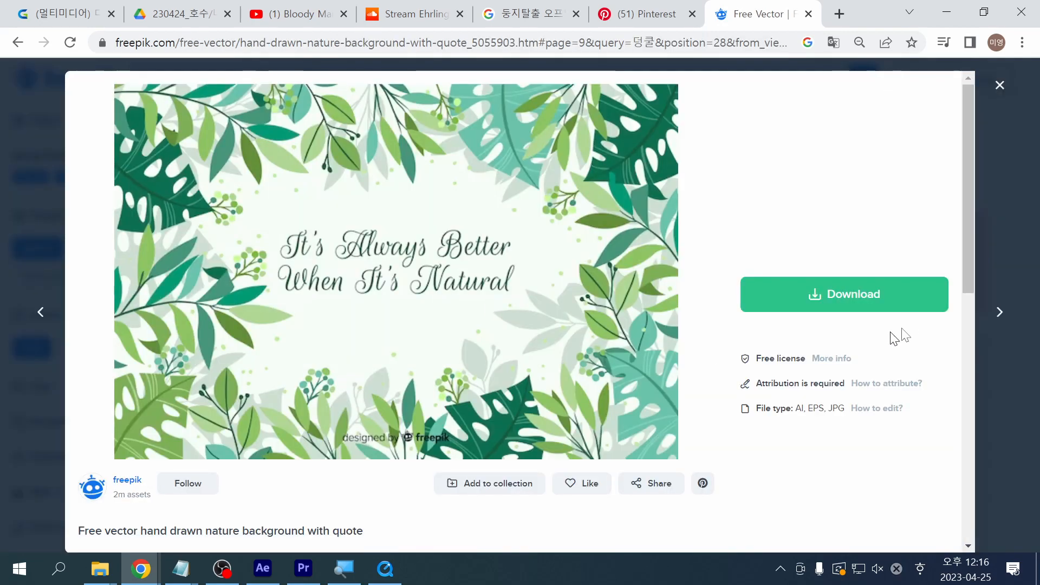
click(871, 295)
click(872, 470)
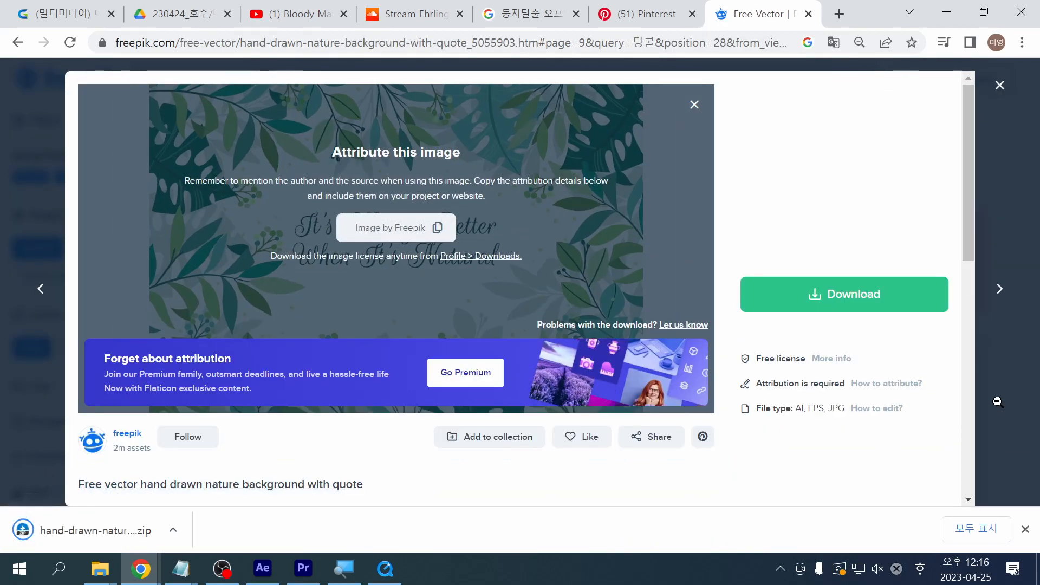
click(999, 412)
Step: Examine the remaining vine and leaf vectors on page 9, and return to the beginning of the results
scroll(1001, 407, down, 7)
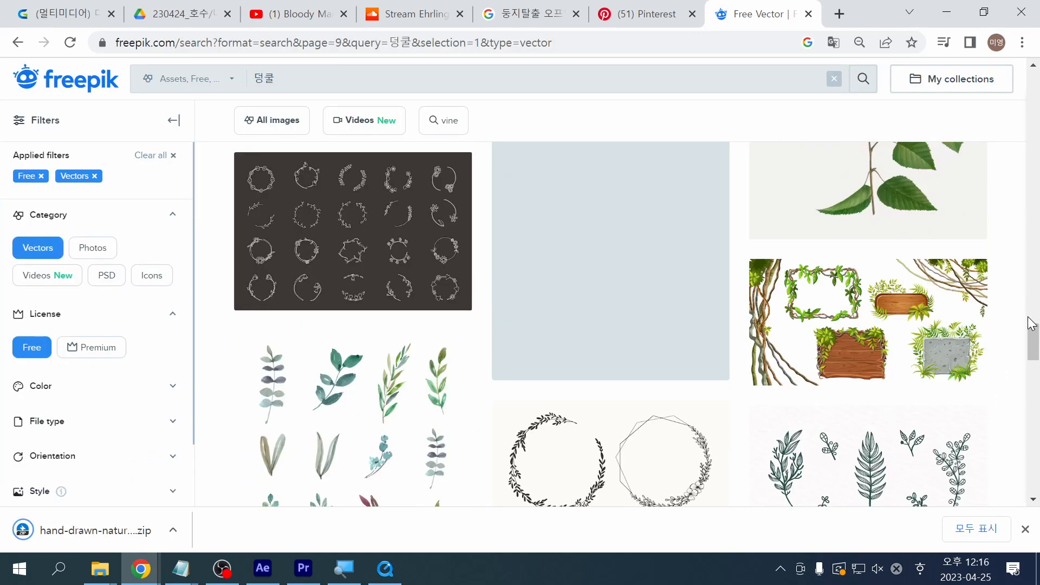
drag(1032, 339, 993, 103)
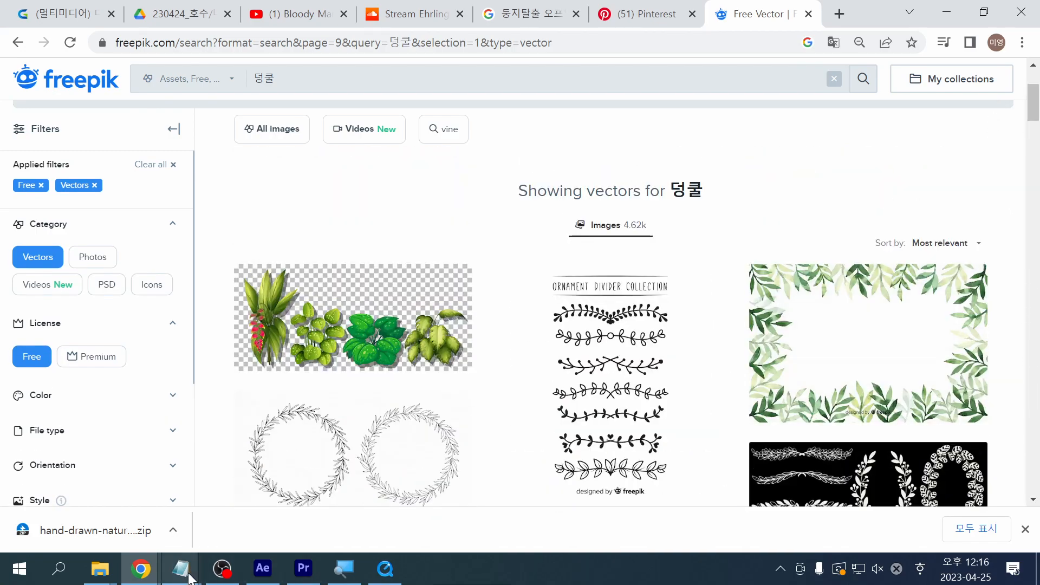
Step: Switch to Notepad, close 자막.txt, and clear all text from the untitled note, moving its window lower on the screen
mouse_move(187, 577)
mouse_move(220, 493)
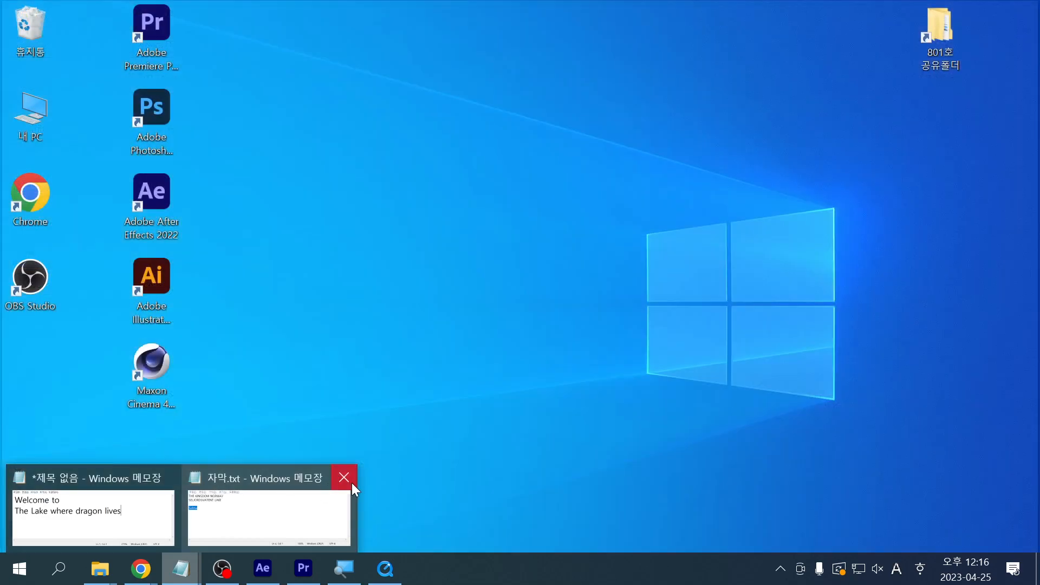
click(344, 477)
click(210, 504)
click(479, 477)
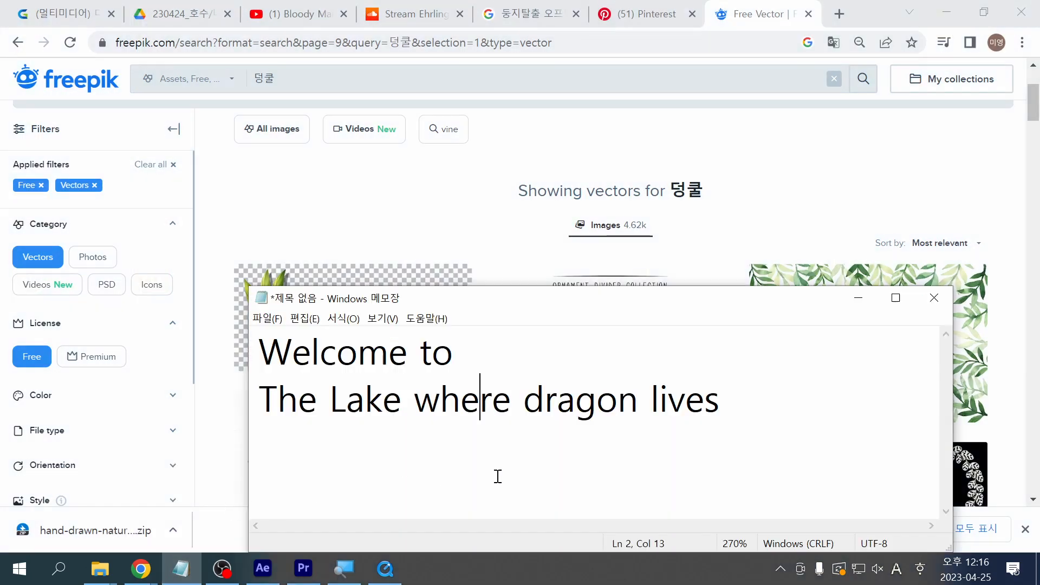
key(ctrl+a)
key(BackSpace)
drag(470, 306, 551, 483)
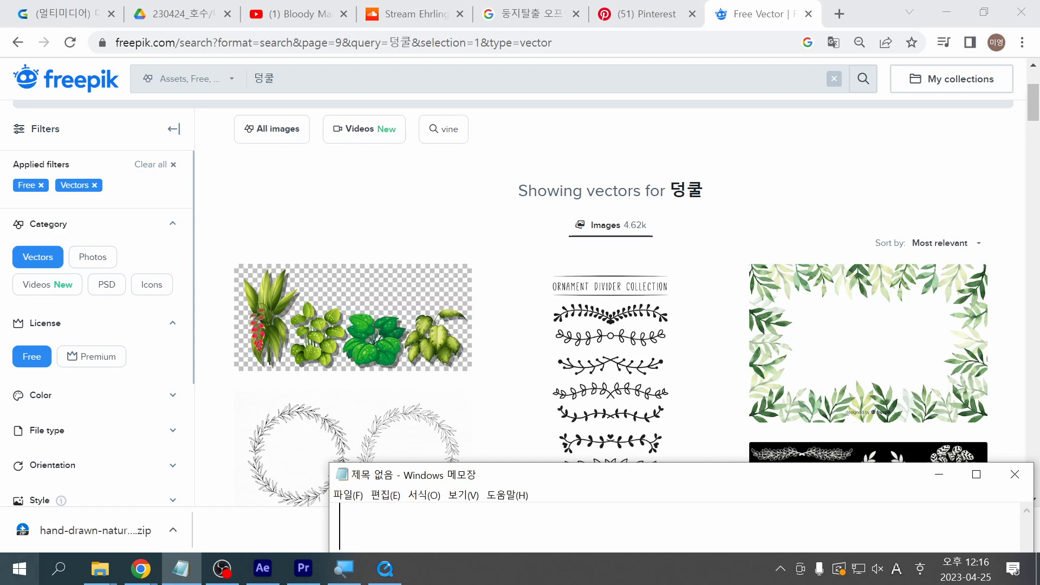
key(alt+Tab)
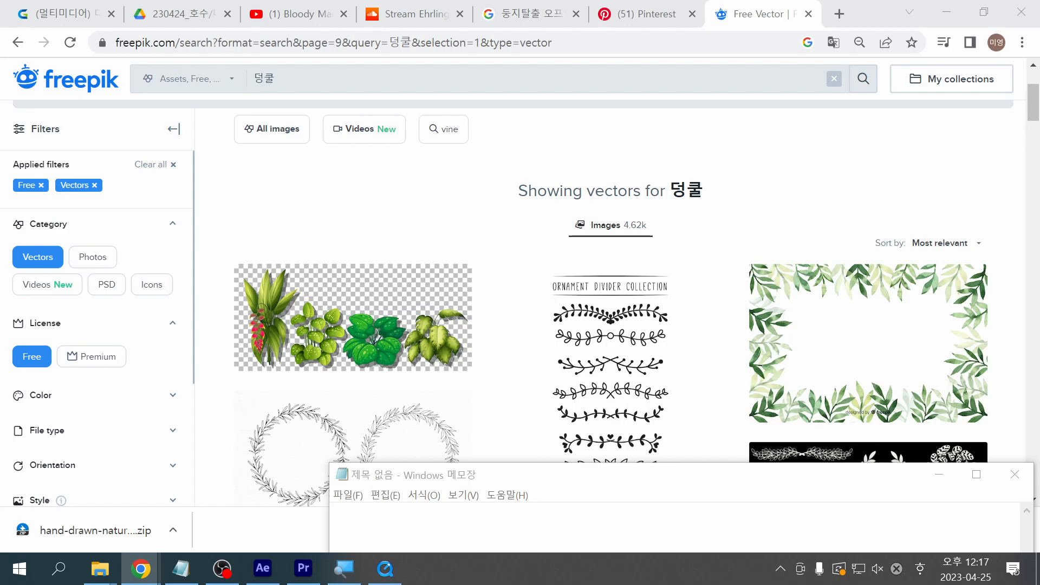
key(alt+Tab)
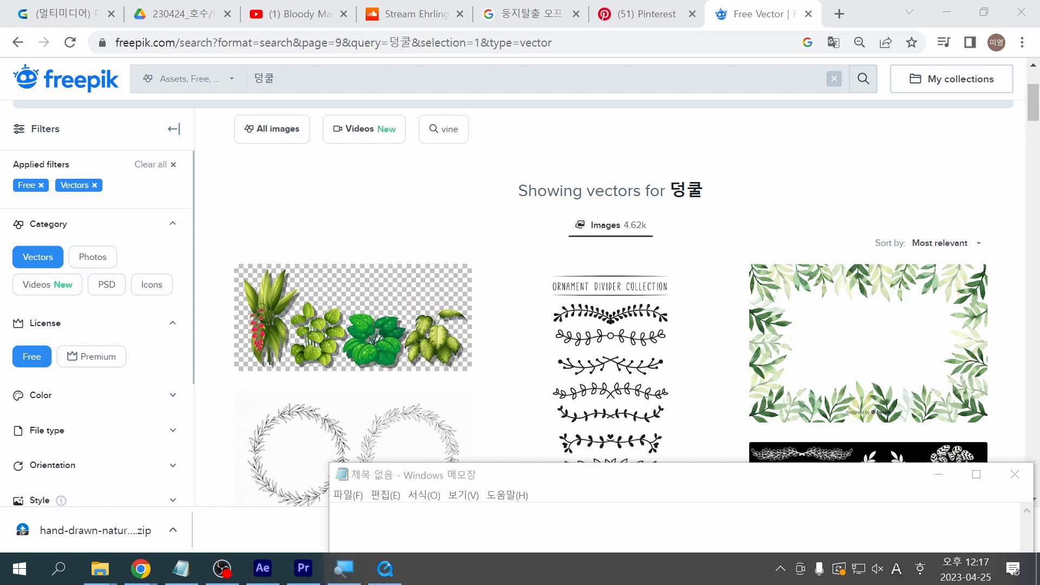
key(alt+Tab)
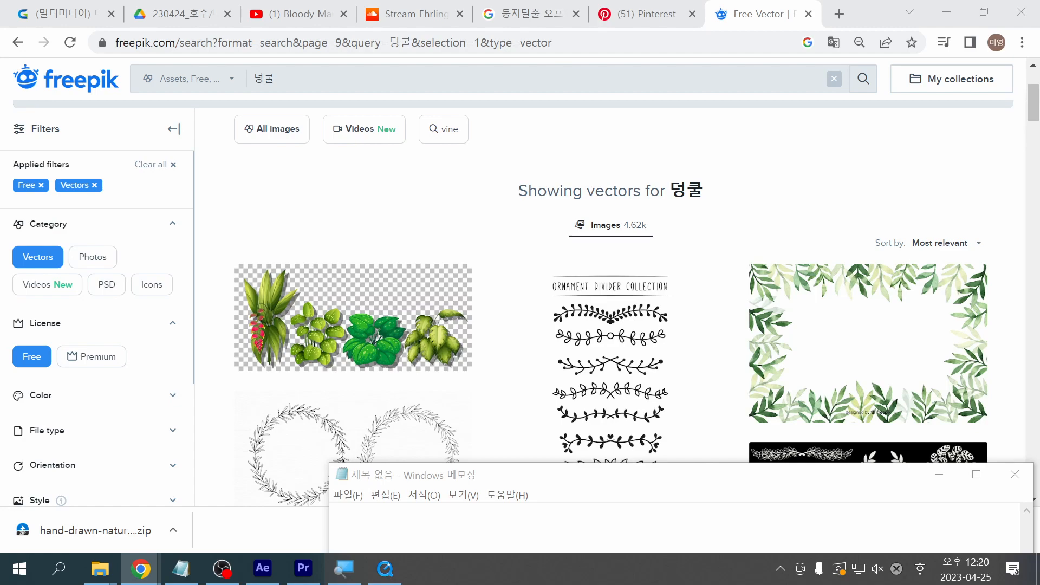
Step: Return to the browser, preview the watercolor eucalyptus leaves banner vector from the page 9 results, and close the preview
click(411, 206)
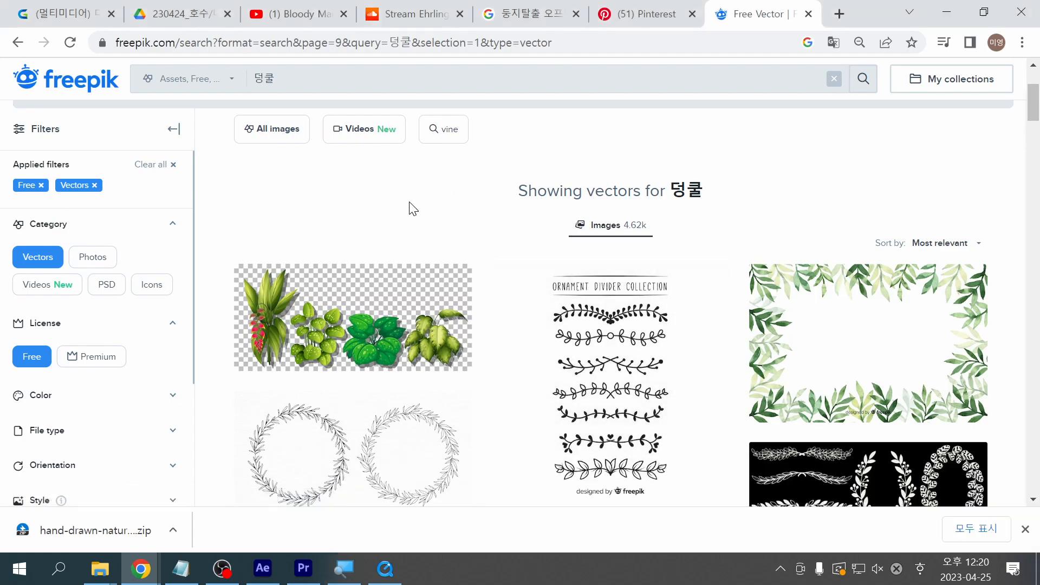
scroll(432, 208, down, 5)
scroll(430, 200, down, 6)
scroll(431, 201, up, 3)
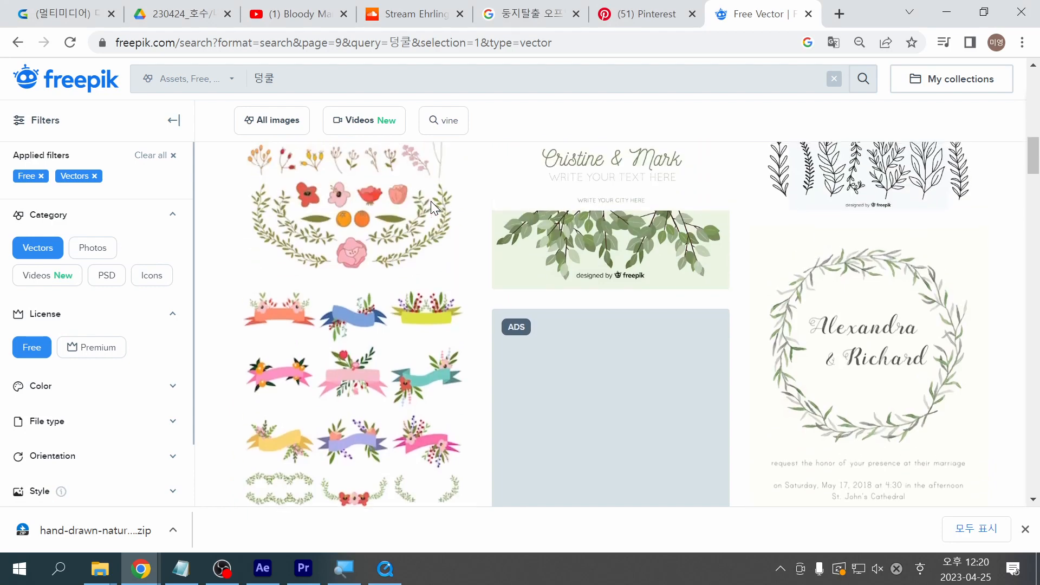
scroll(597, 270, up, 4)
click(623, 417)
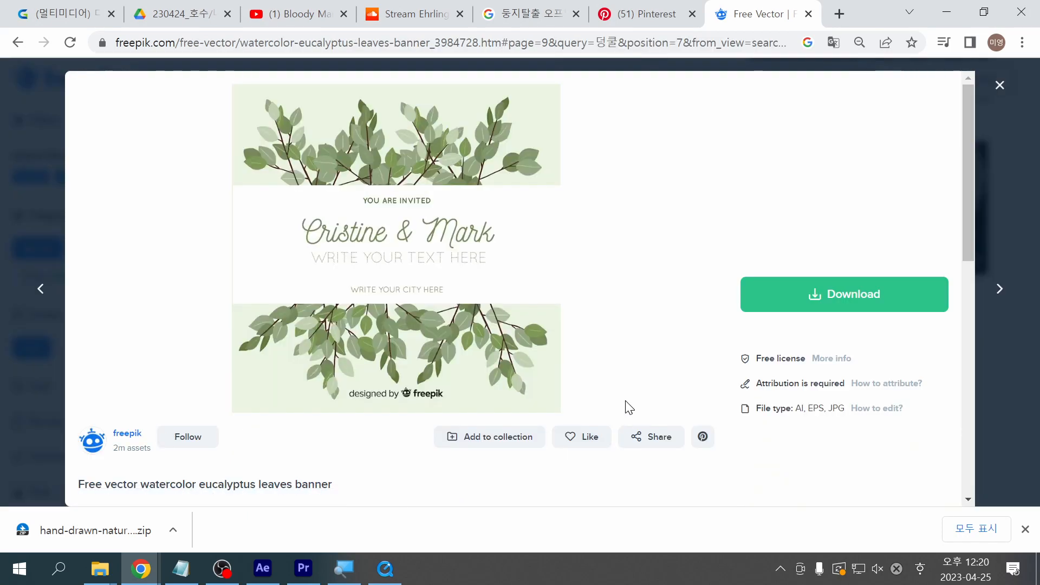
click(995, 431)
Step: Look further through the page 9 vine vectors and open the preview of the hand drawn nature background with quote
scroll(996, 431, down, 10)
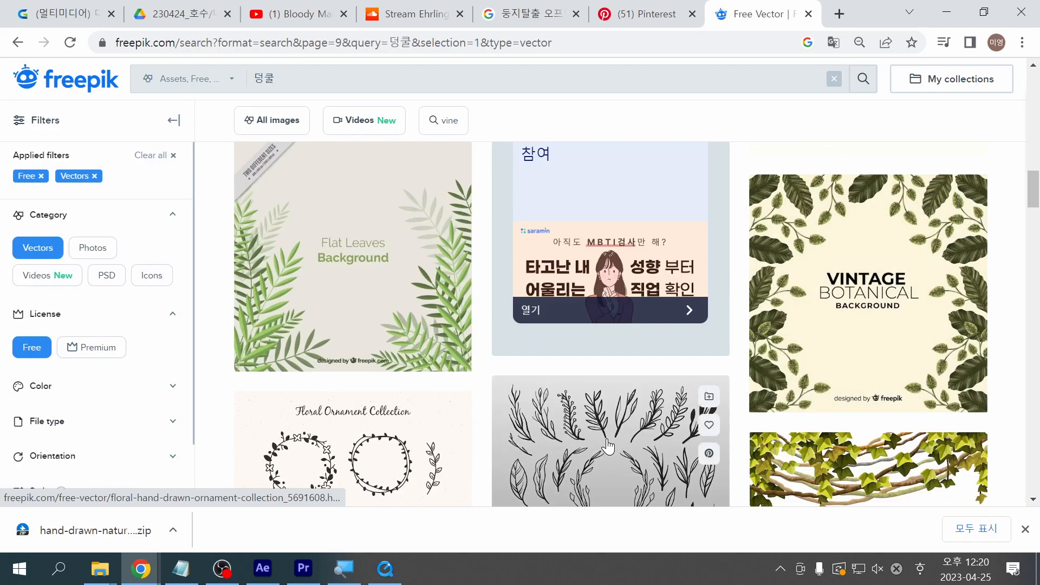
scroll(608, 445, down, 15)
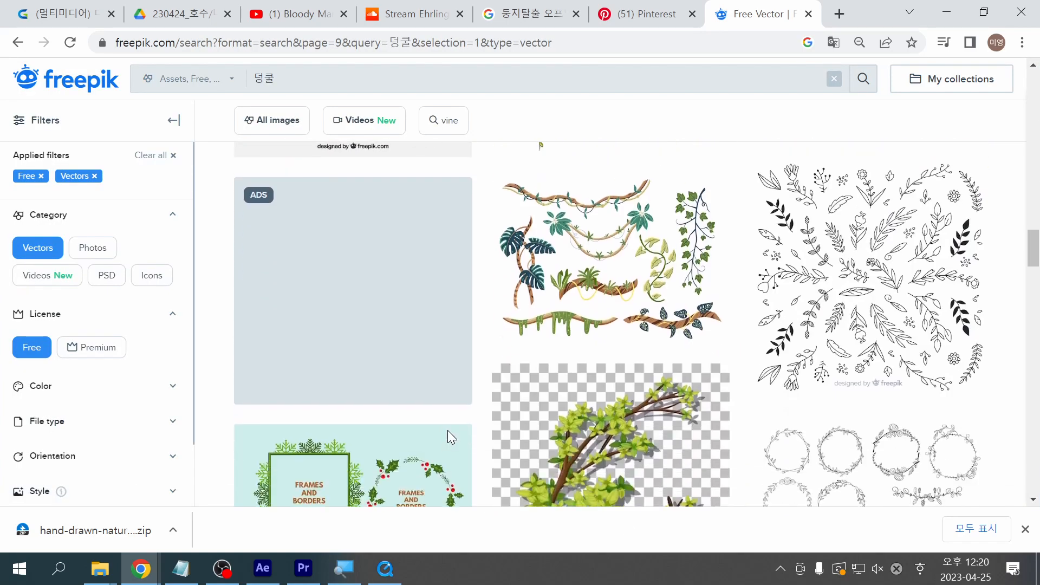
scroll(454, 461, down, 5)
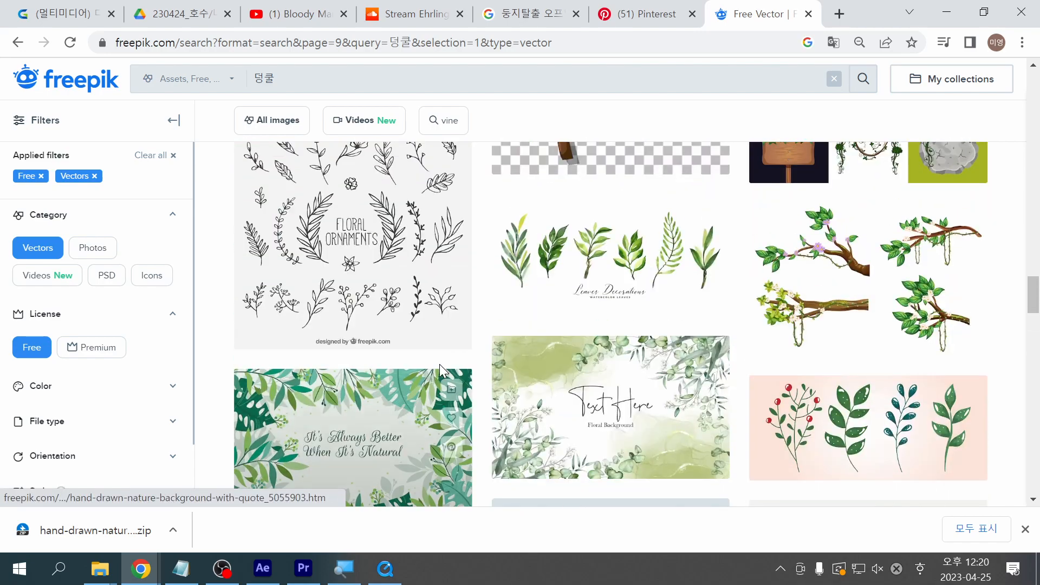
click(395, 426)
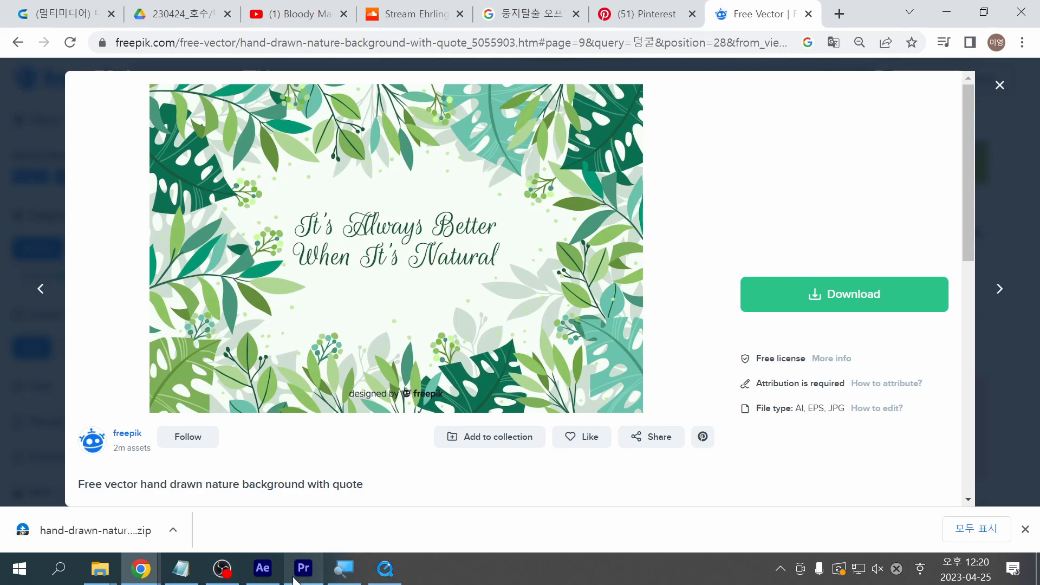
Step: Switch to the ★★완성_둥지탈출 reference video, examine its foliage and nest scenes up to the 3-second mark, and return to the browser
mouse_move(293, 577)
mouse_move(385, 569)
click(397, 502)
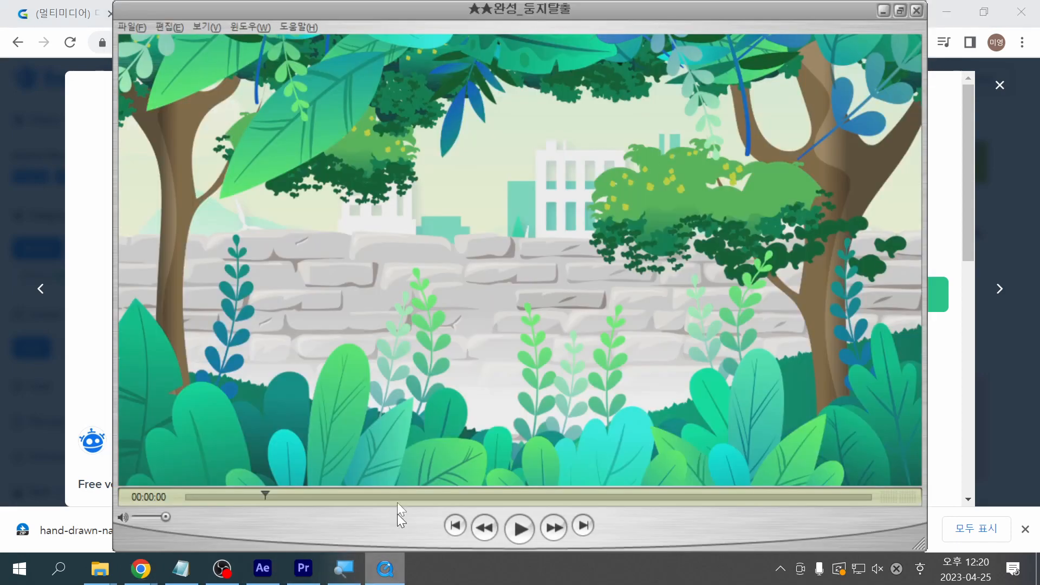
drag(301, 495, 383, 499)
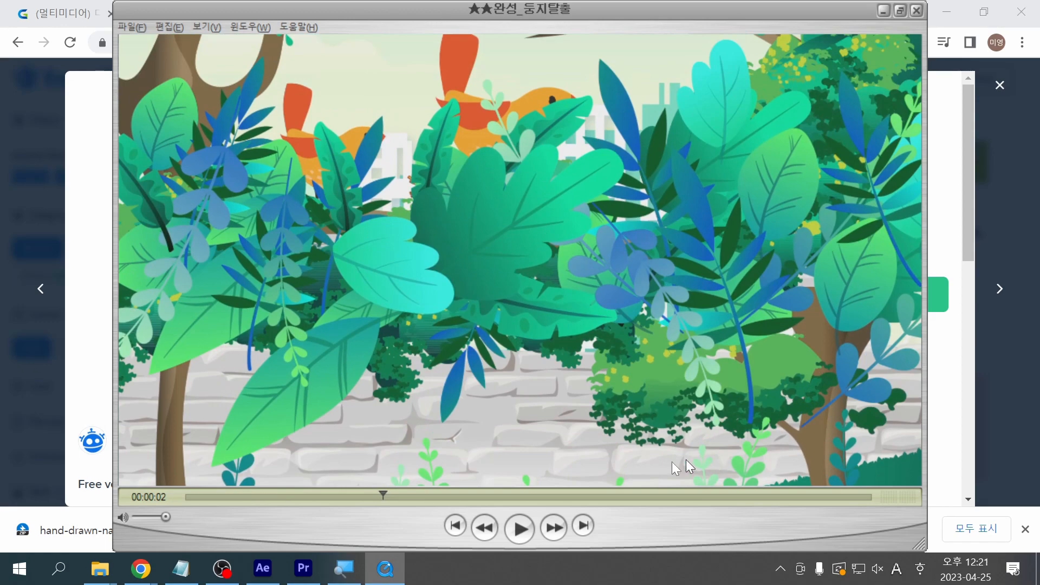
drag(378, 499, 475, 490)
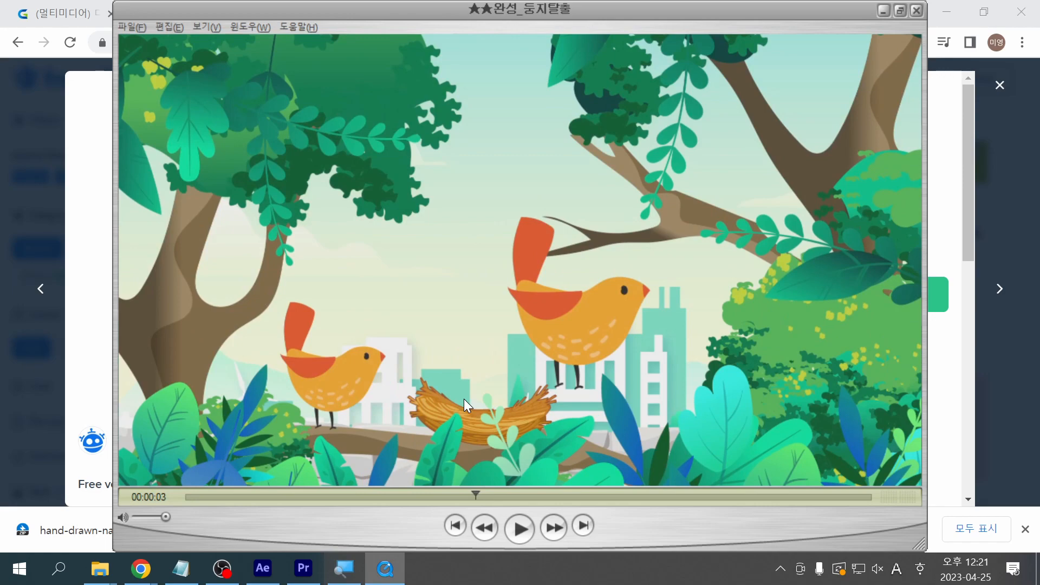
key(alt+Tab)
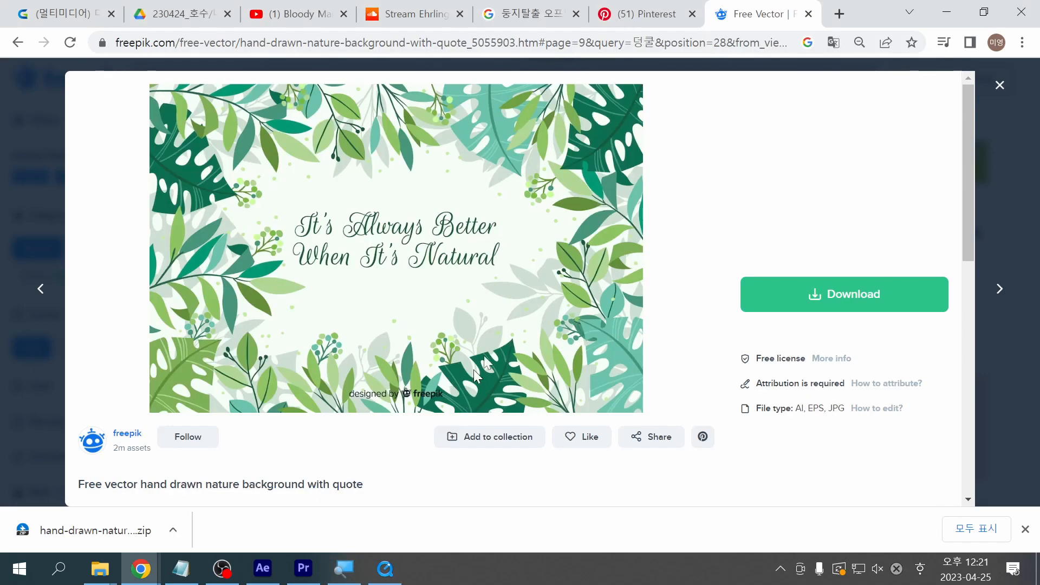
Step: Check the Pinterest pin briefly, close the nature background preview on Freepik, and search the free vectors for 둥지
click(652, 14)
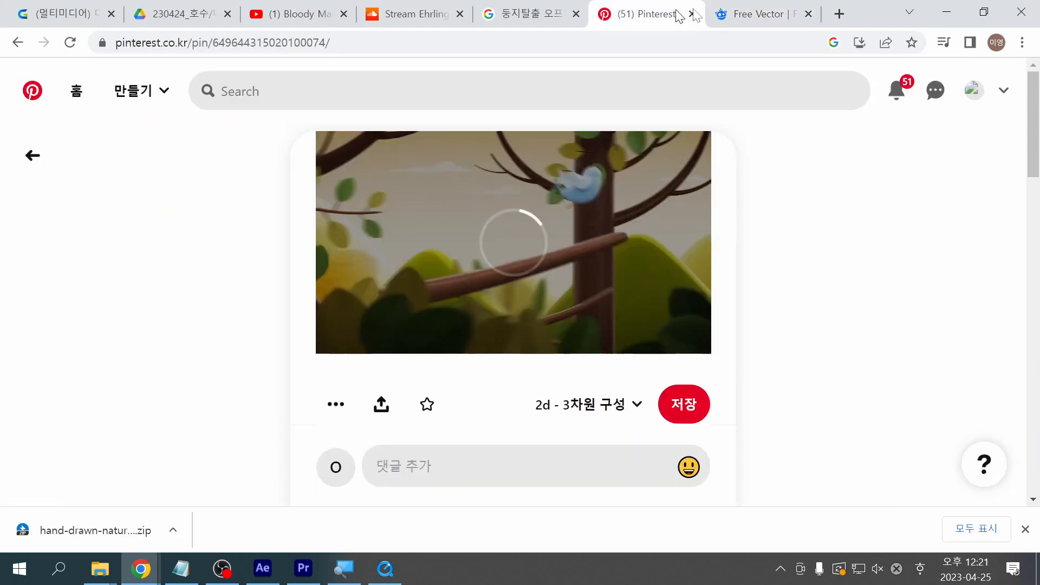
click(758, 13)
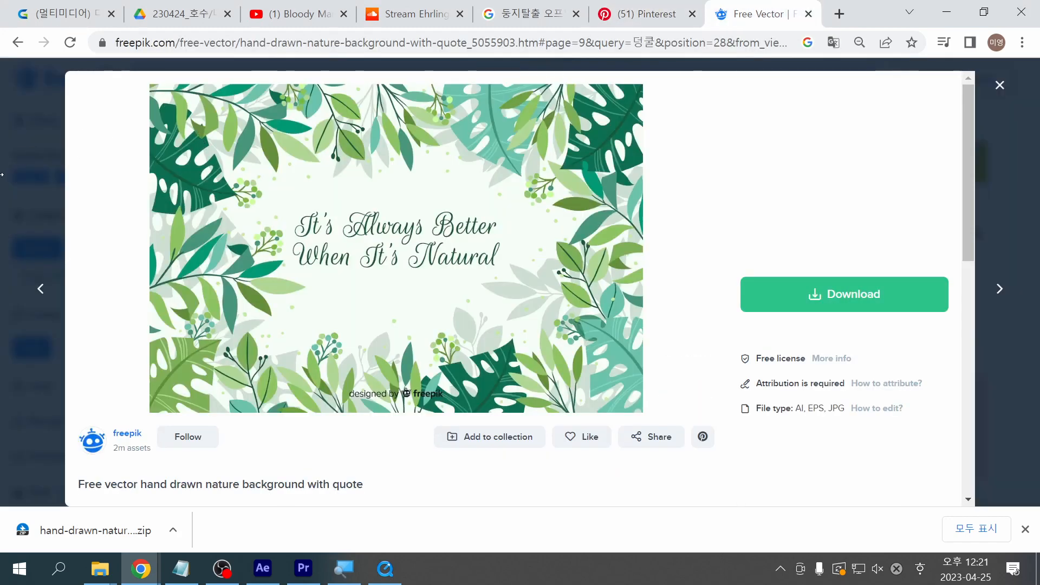
click(30, 162)
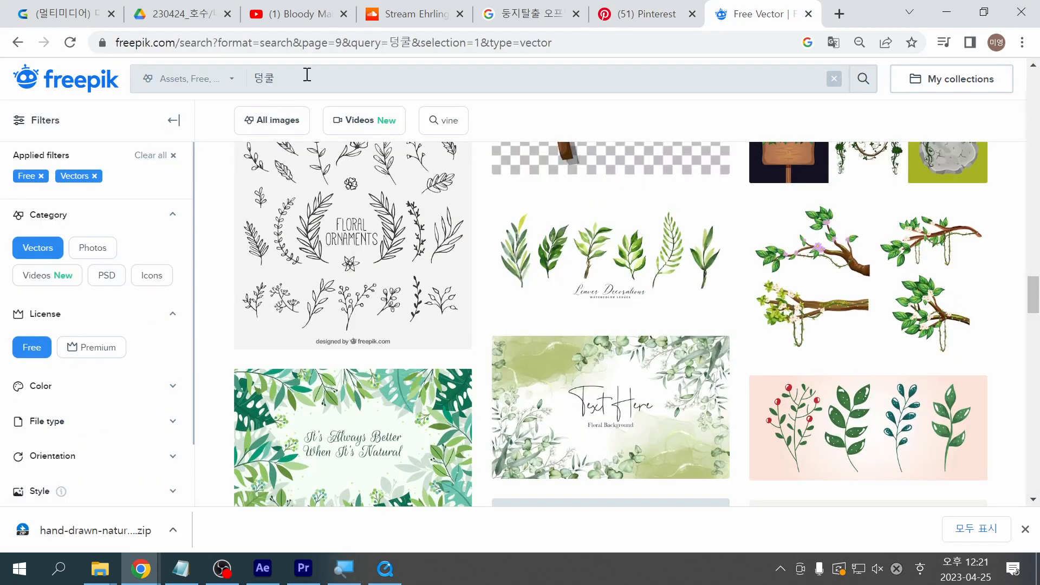
text(둥지)
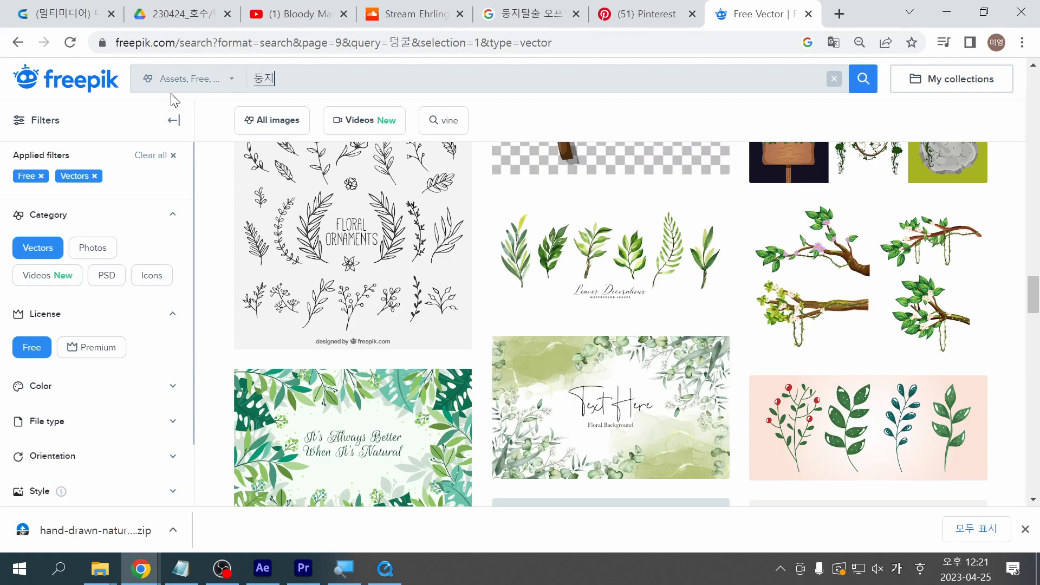
key(Return)
Step: Examine the 둥지 search results for suitable nest vectors and return to the beginning of the list
scroll(471, 309, down, 3)
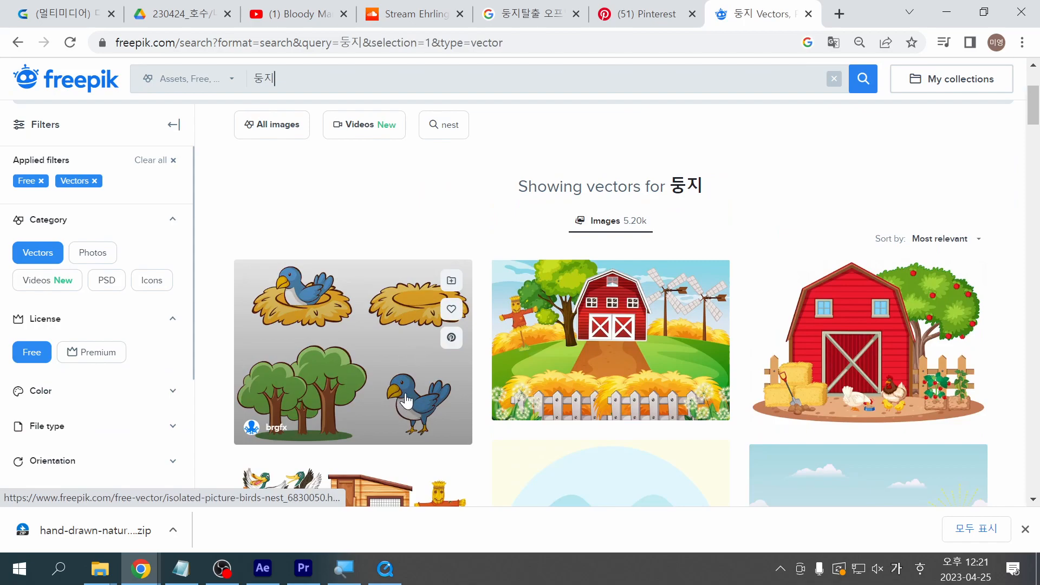
scroll(405, 399, down, 5)
scroll(408, 401, down, 3)
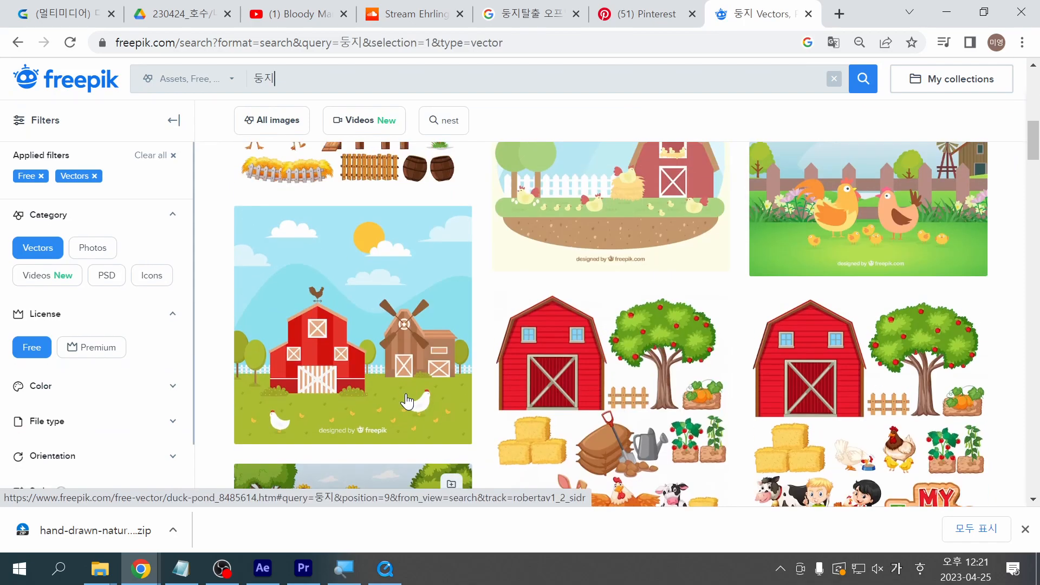
scroll(408, 401, up, 5)
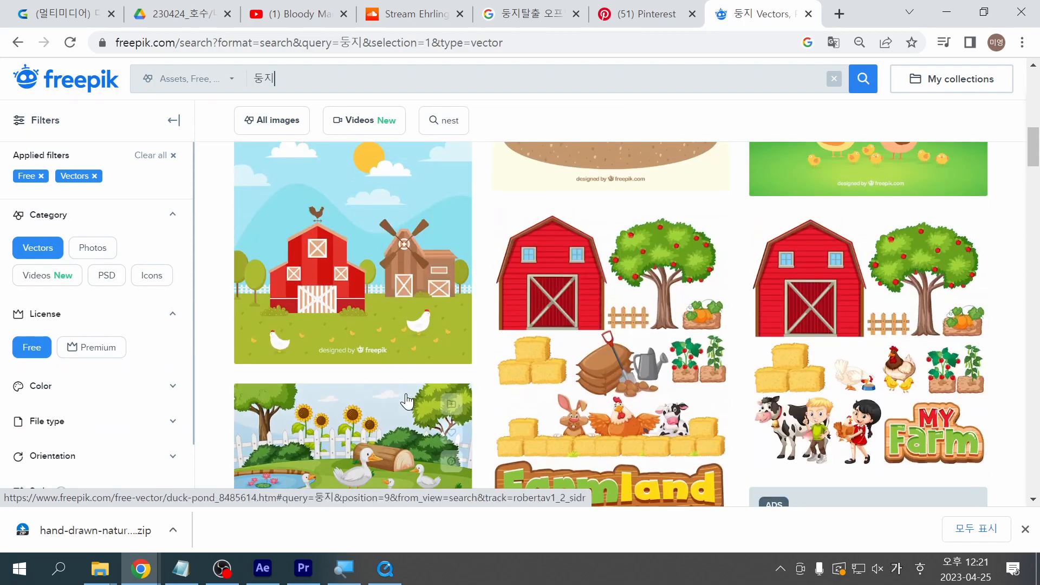
scroll(407, 401, down, 5)
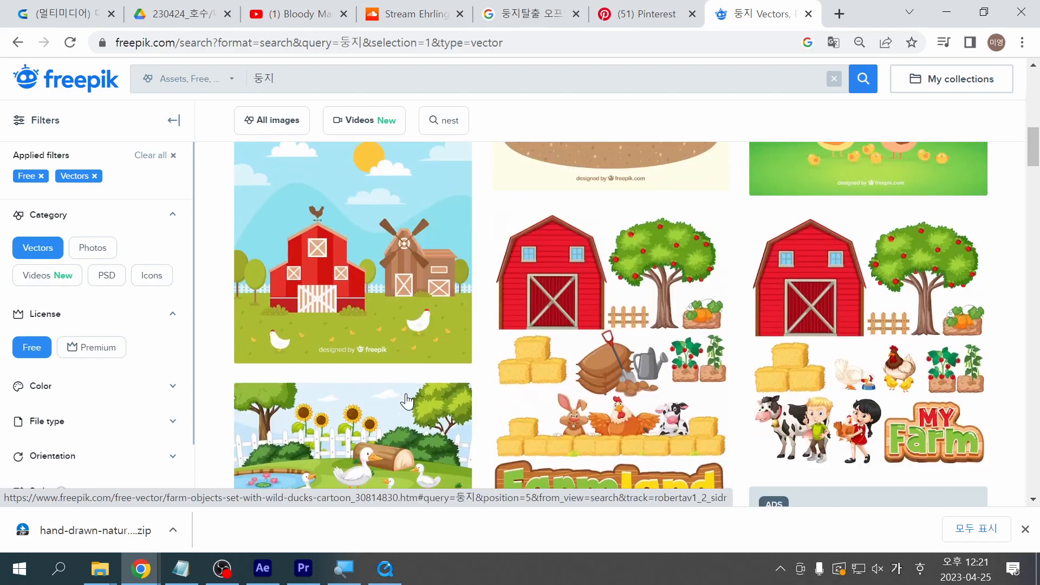
scroll(407, 400, down, 5)
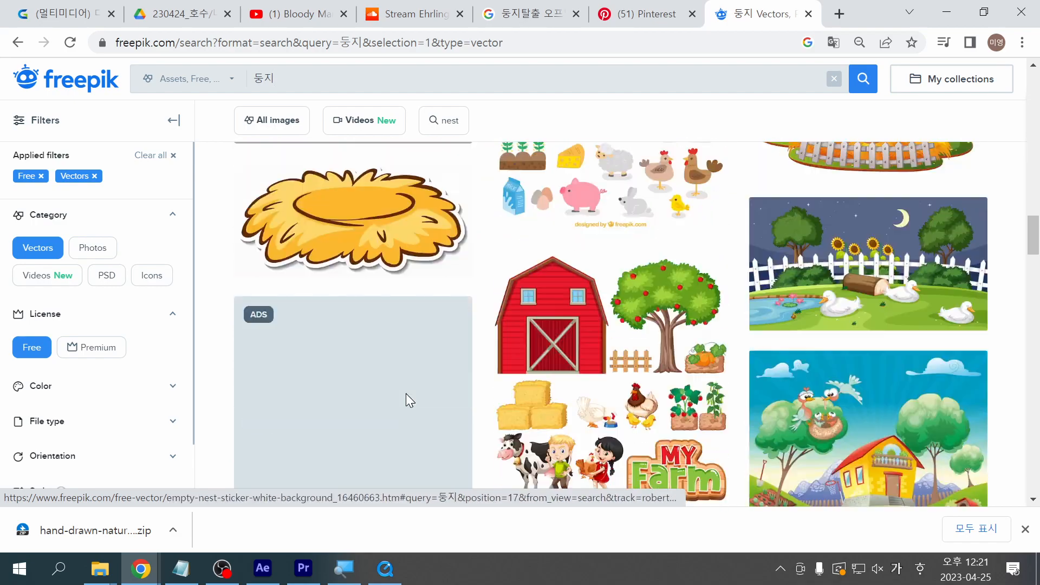
scroll(407, 401, down, 5)
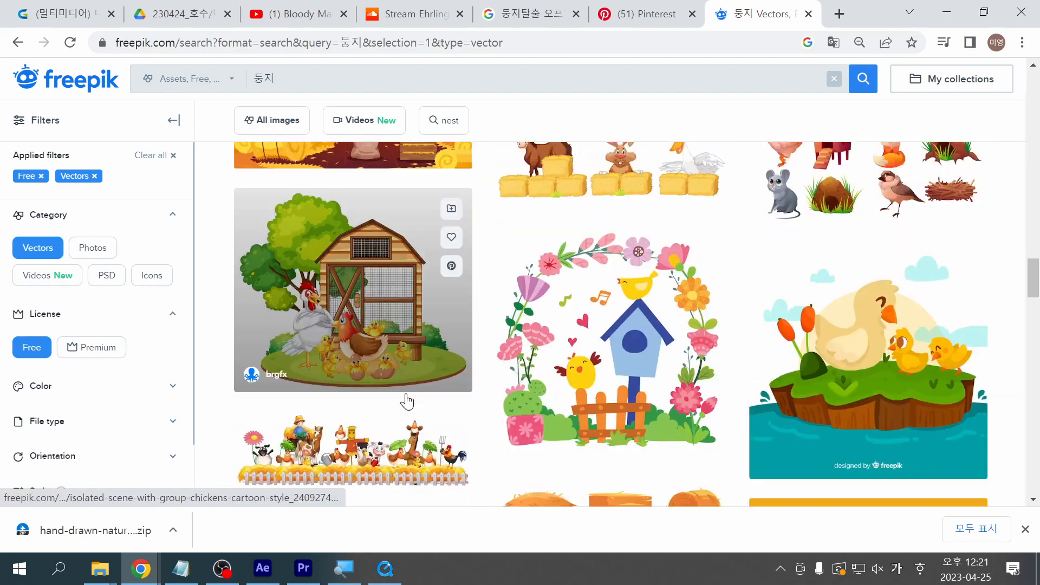
scroll(906, 287, up, 7)
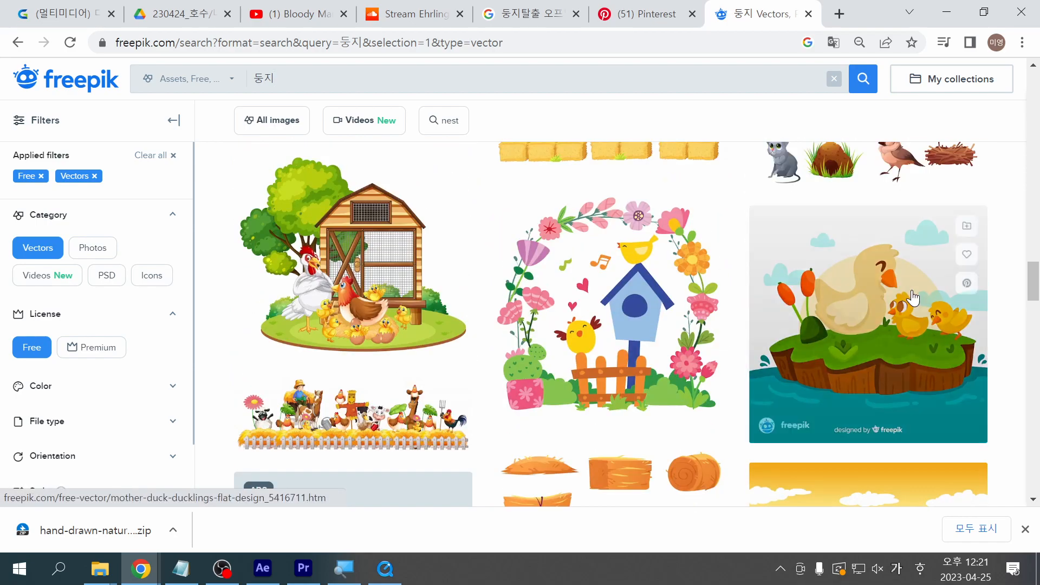
scroll(1001, 327, down, 4)
scroll(1001, 326, up, 2)
drag(1035, 298, 1016, 93)
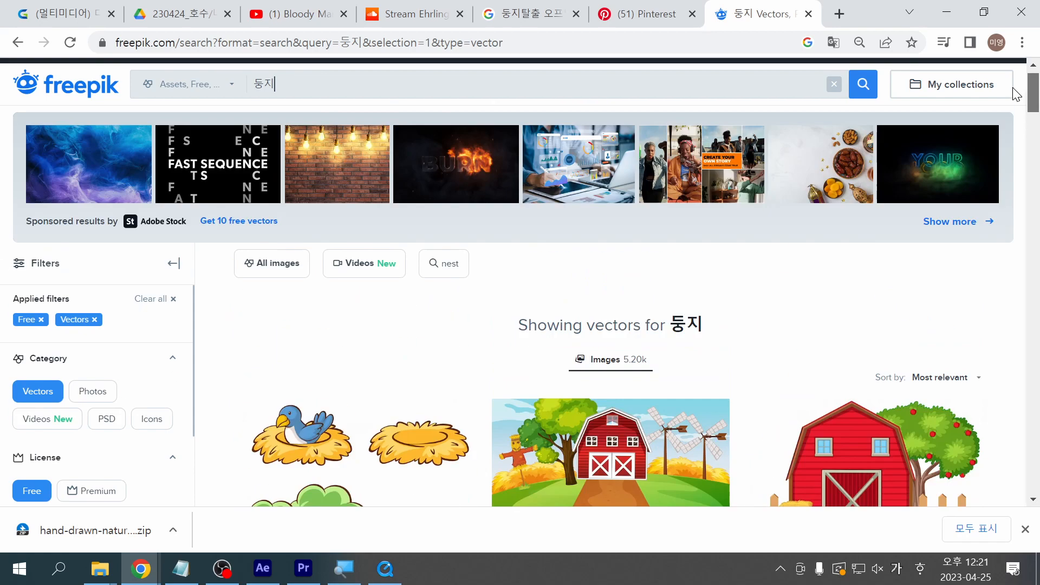
Step: Download the free vector "Isolated picture of birds and nest" and return to the 둥지 search results
click(380, 436)
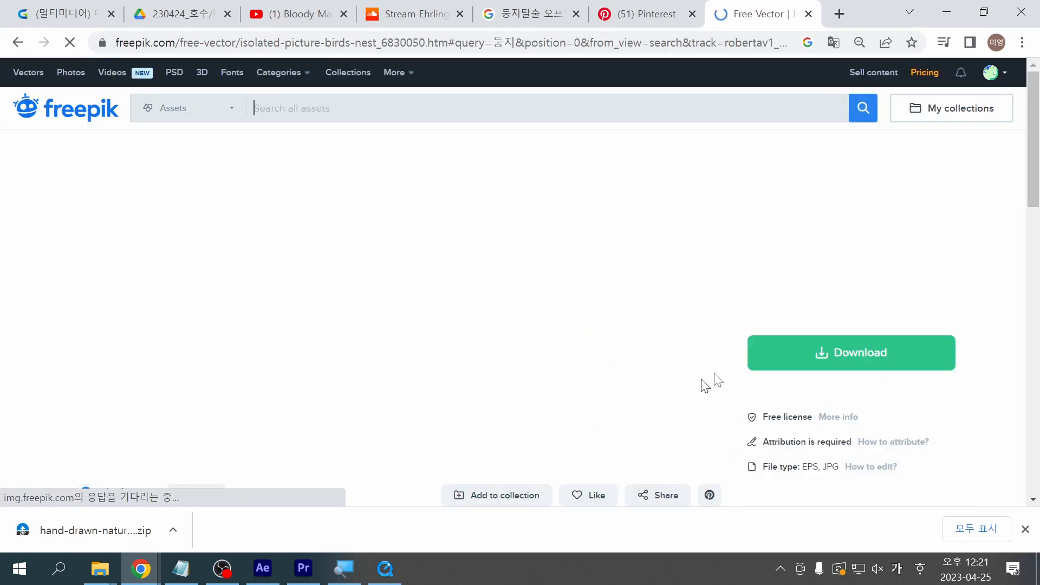
scroll(866, 490, down, 3)
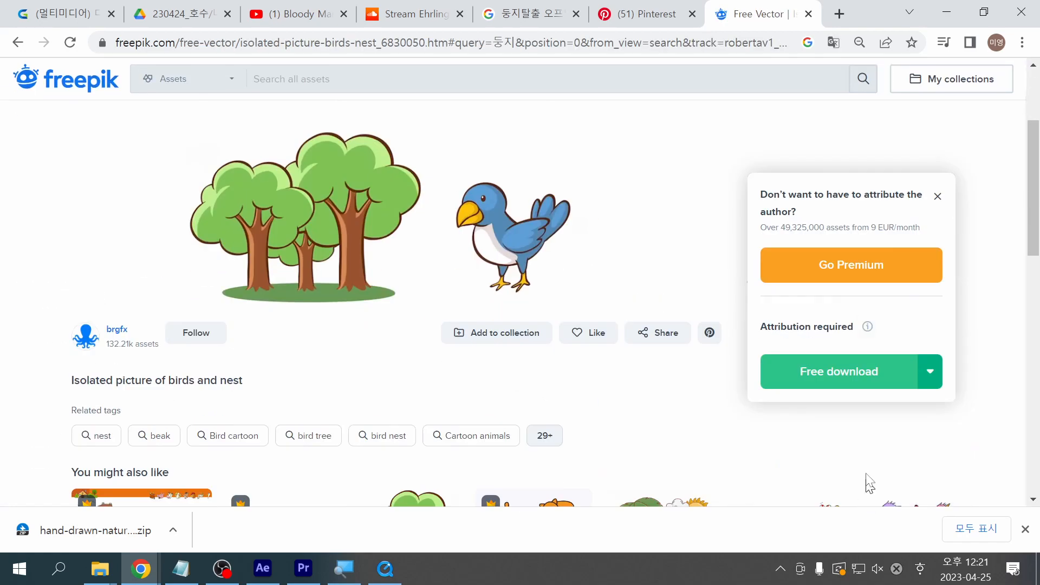
click(847, 383)
scroll(847, 385, down, 10)
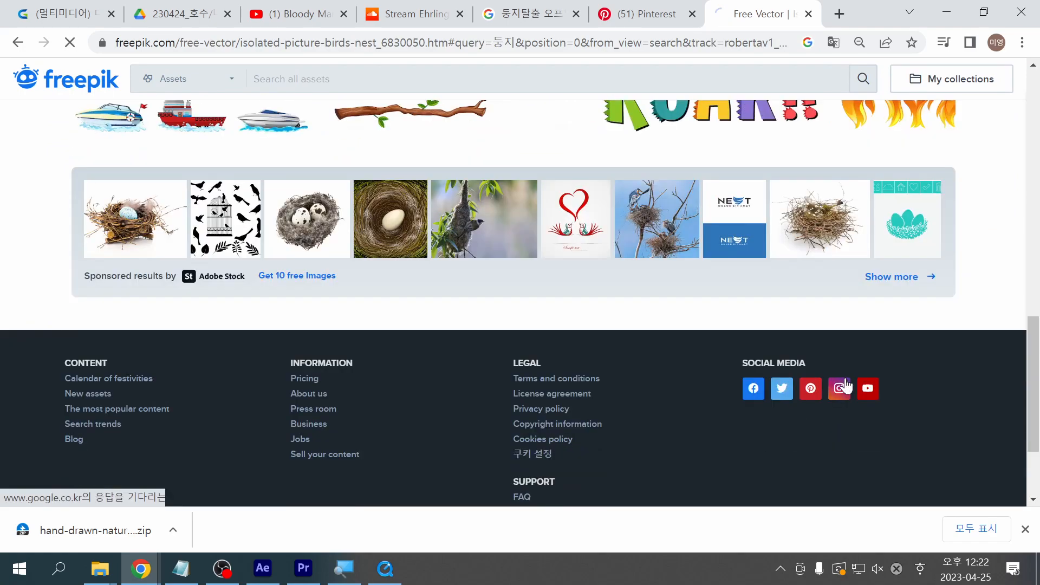
scroll(845, 385, down, 2)
scroll(845, 385, up, 5)
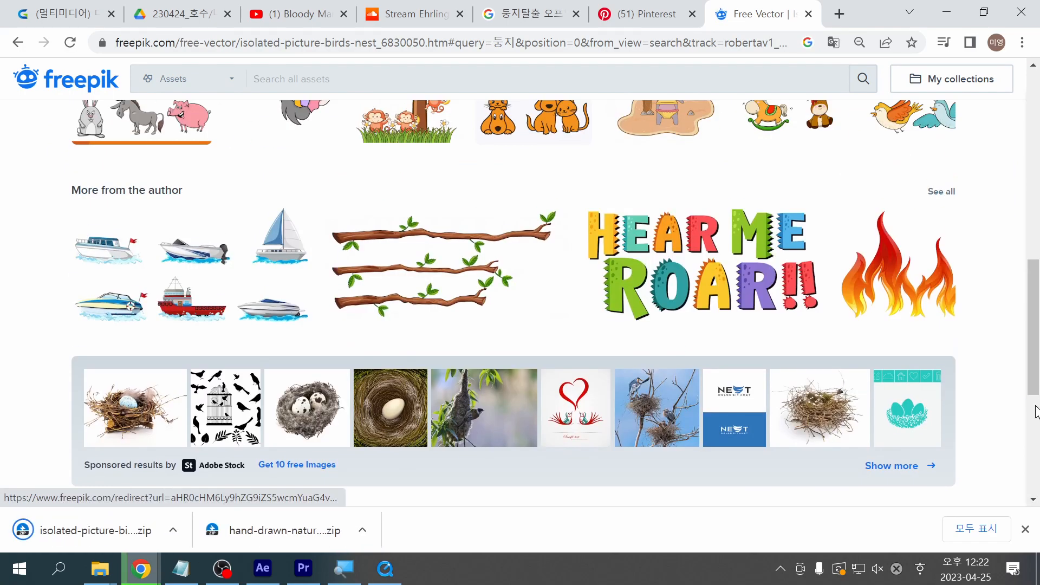
scroll(902, 222, up, 10)
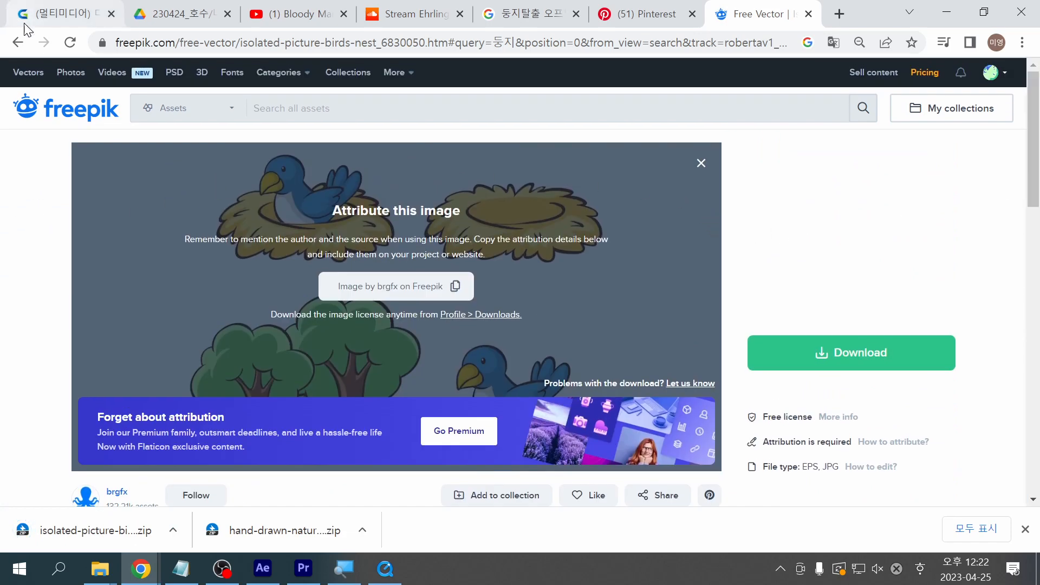
click(18, 42)
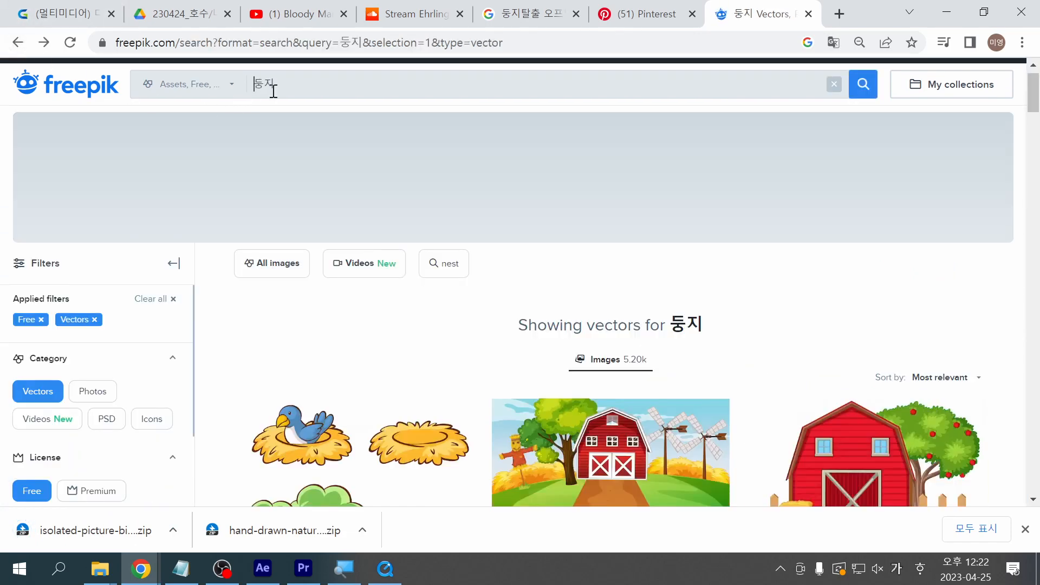
Step: Search the free vectors for 새둥지 and look through the results for bird and nest artwork
text(새)
key(Return)
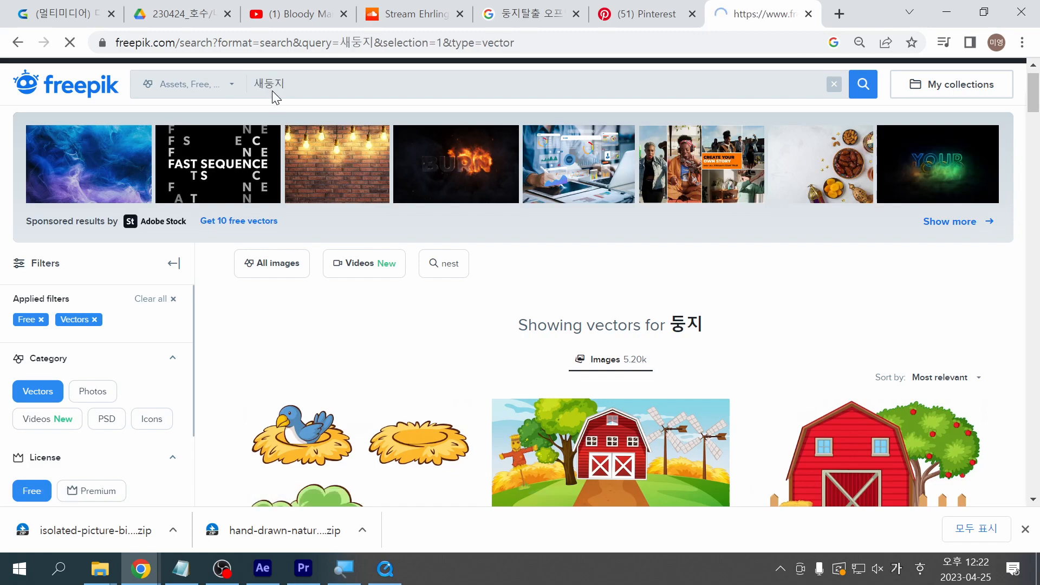
scroll(740, 293, down, 5)
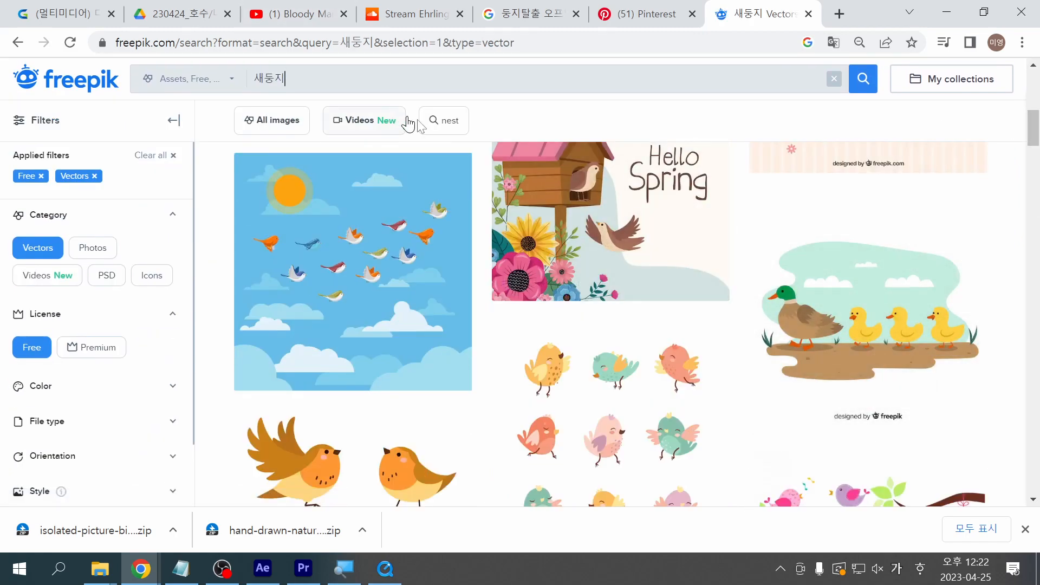
drag(1032, 143, 1029, 227)
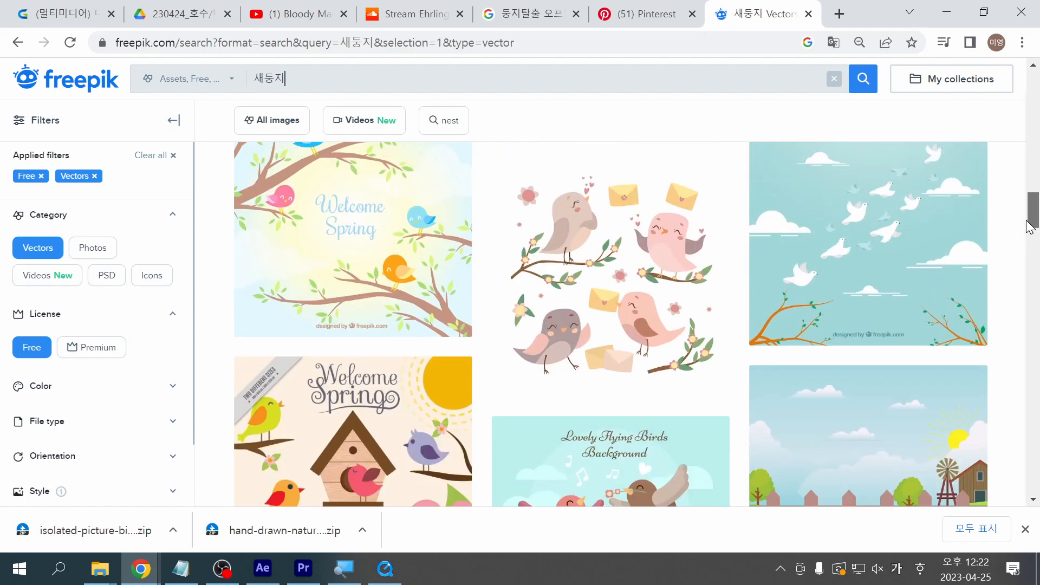
drag(1028, 226, 1025, 240)
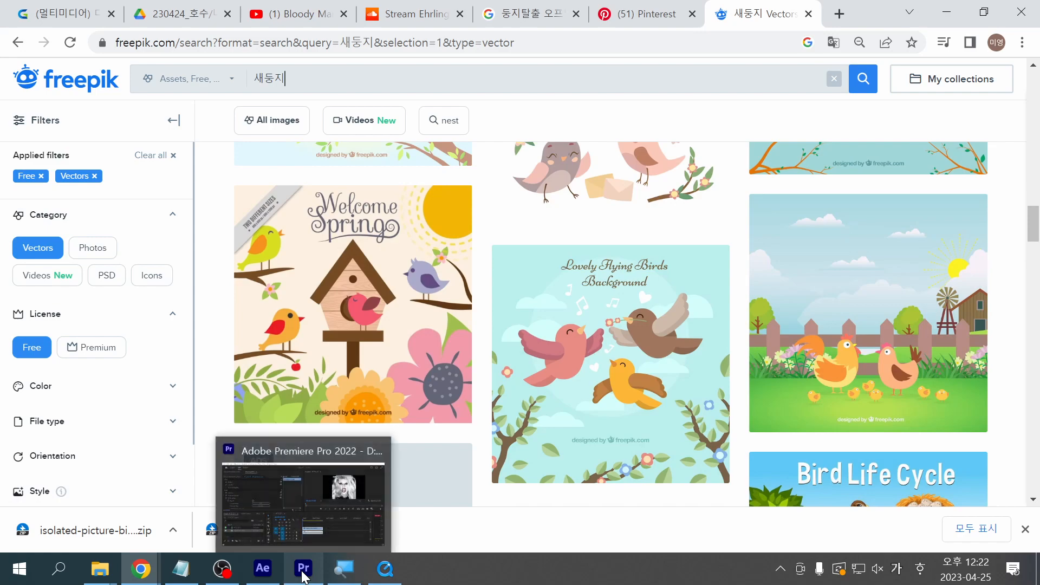
Step: Switch to Premiere Pro and close it, saving the changes to 배경음악.prproj
mouse_move(303, 569)
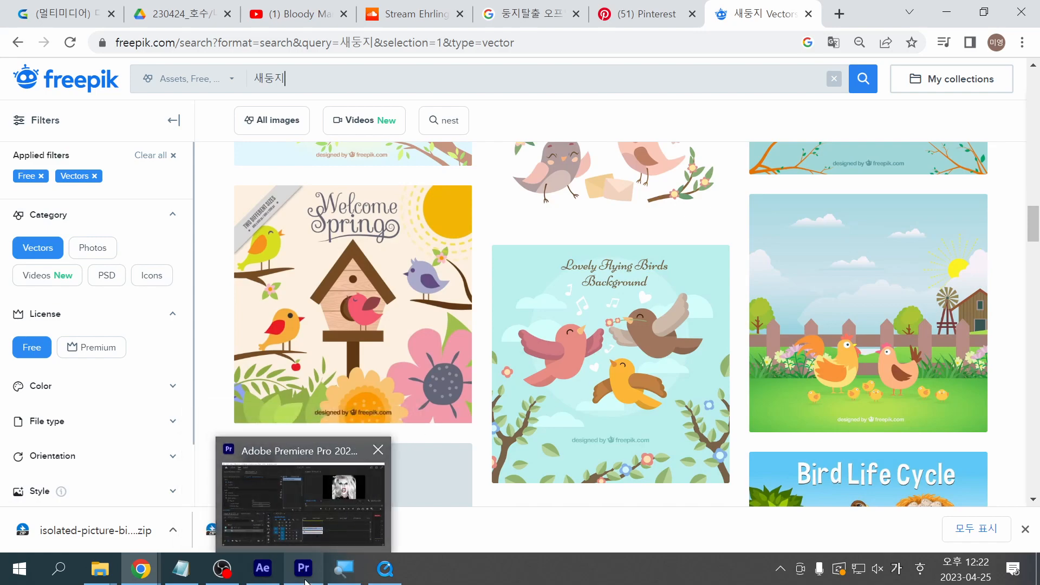
click(315, 521)
click(1020, 9)
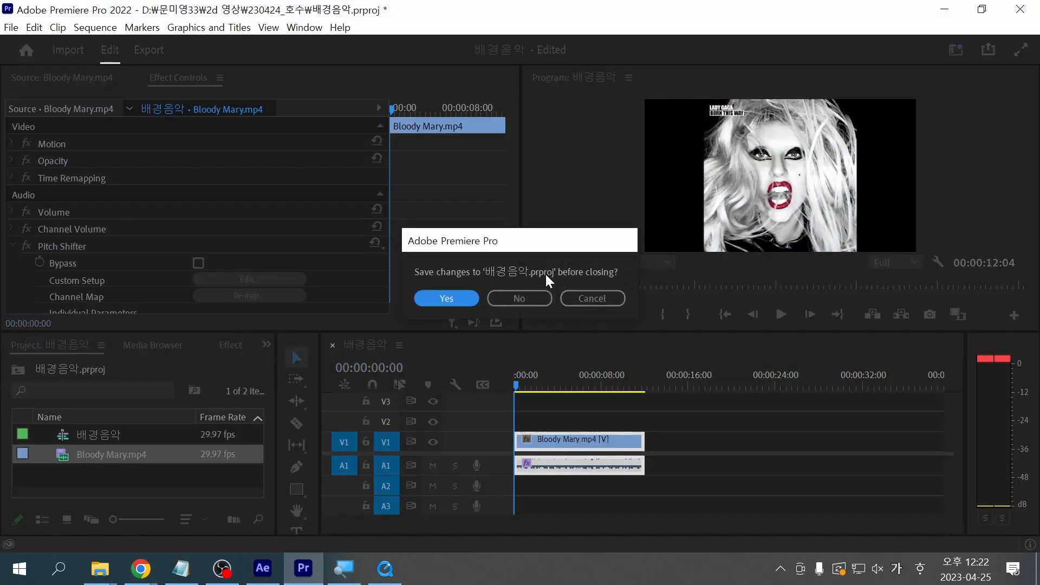
click(453, 298)
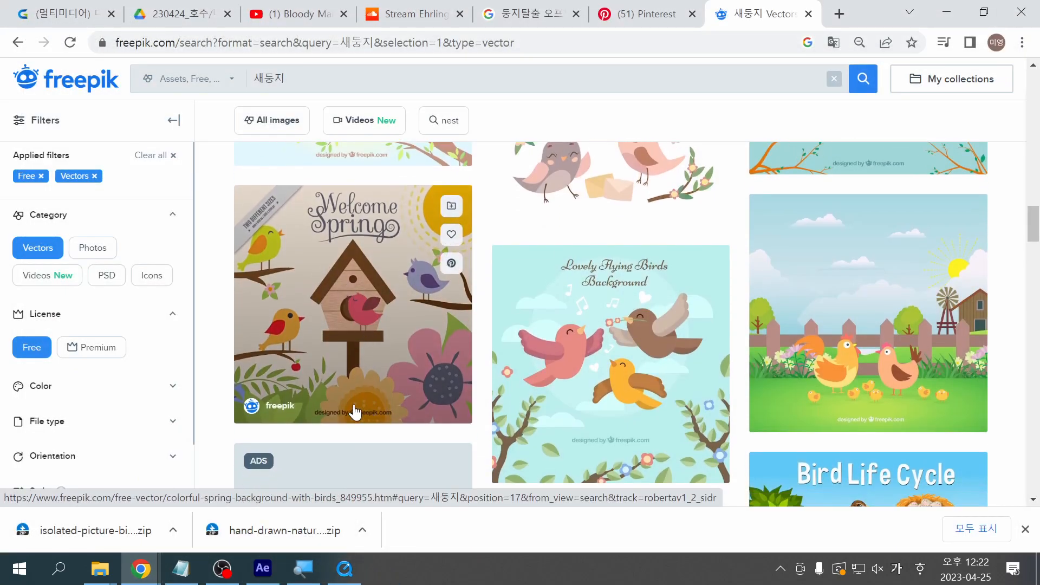
Step: Switch to the ★★완성_둥지탈출 reference video, examine the birds and nest scene at the 4-second mark, and return to the Freepik results
click(345, 568)
drag(477, 495, 552, 515)
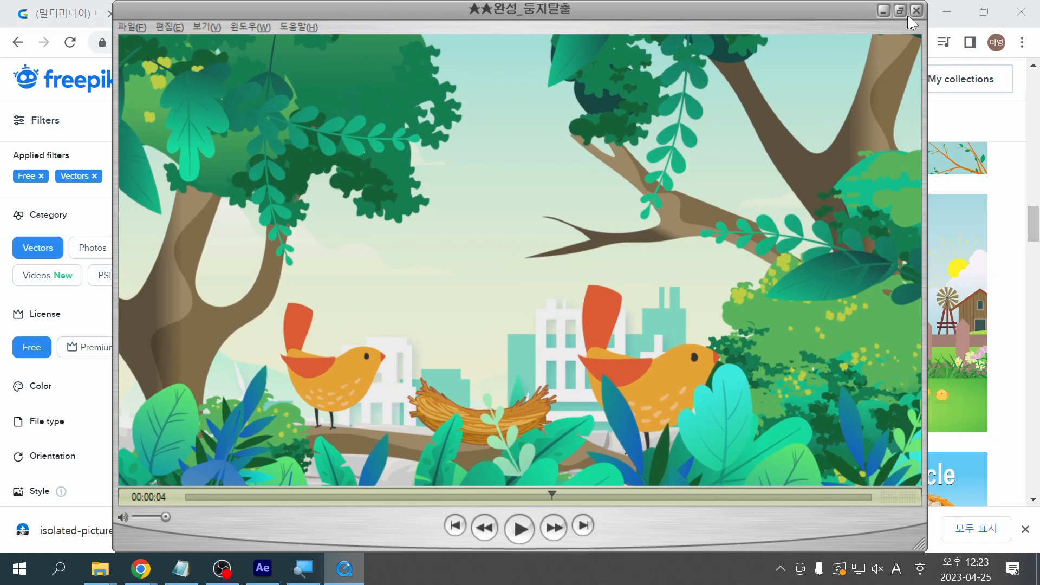
click(960, 23)
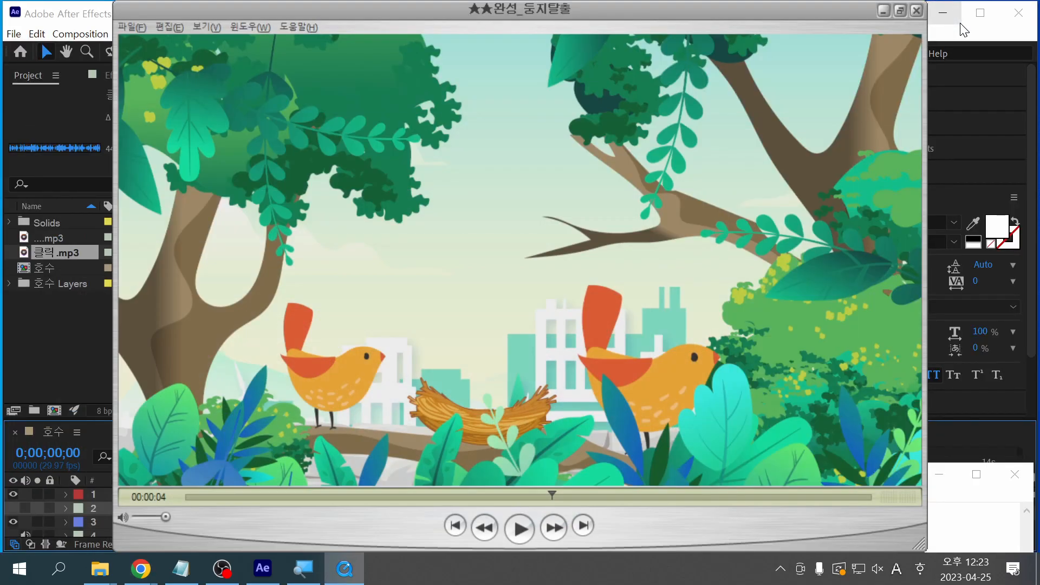
mouse_move(140, 569)
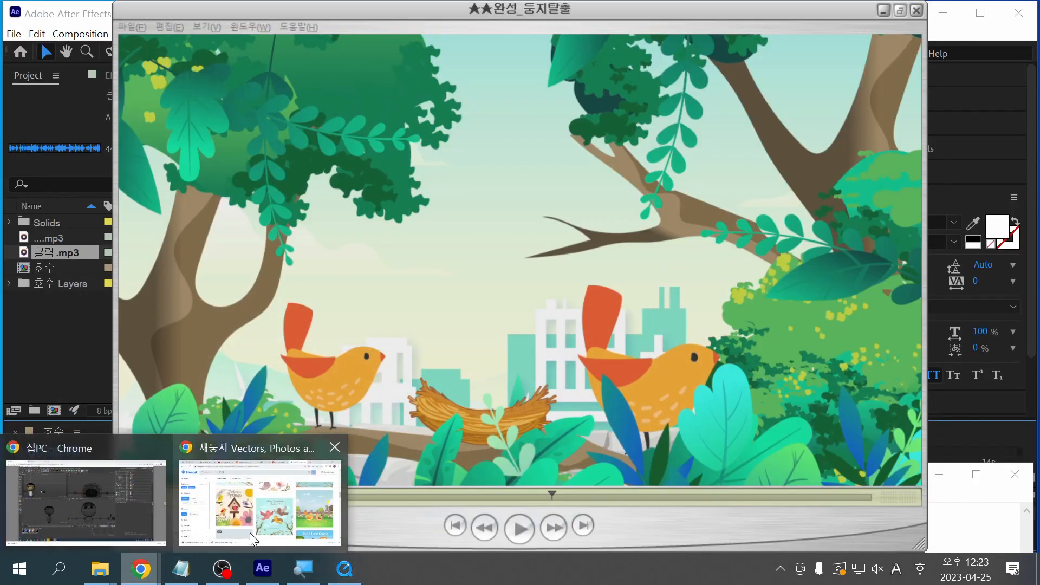
click(249, 532)
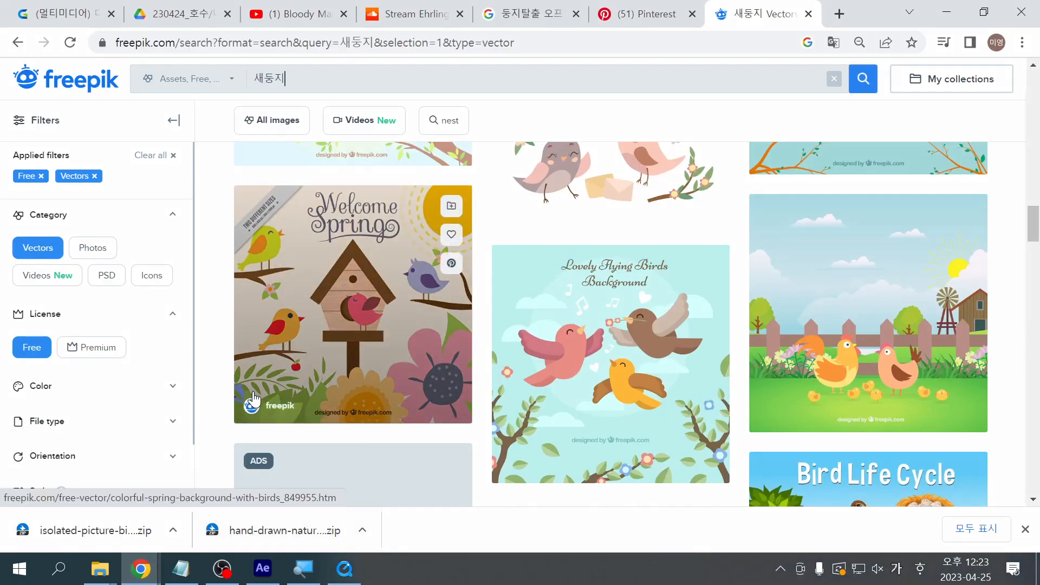
Step: Download the free vector "colorful spring background with birds" from the 새둥지 search results
scroll(385, 359, up, 4)
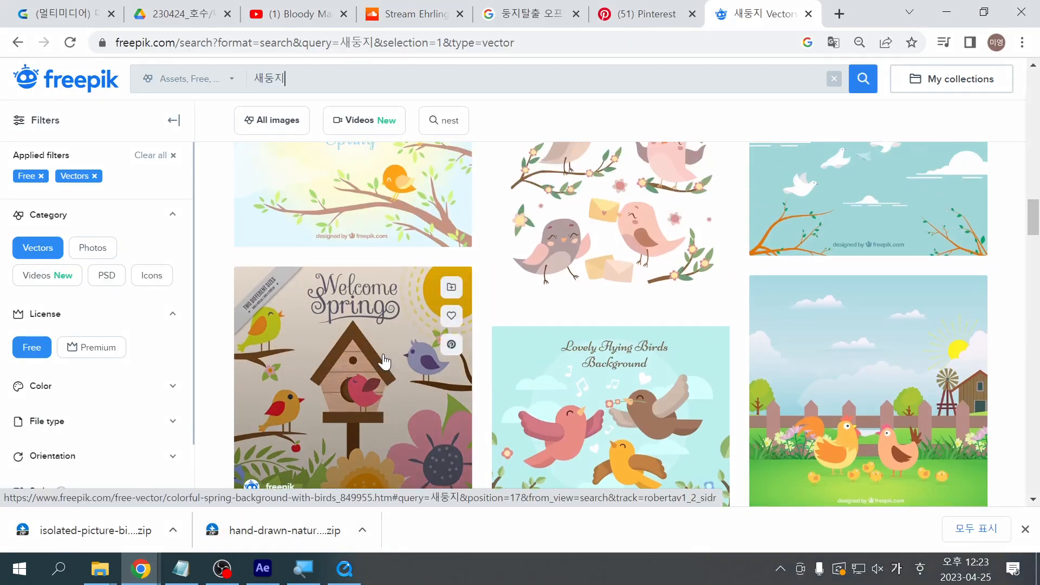
scroll(385, 361, down, 4)
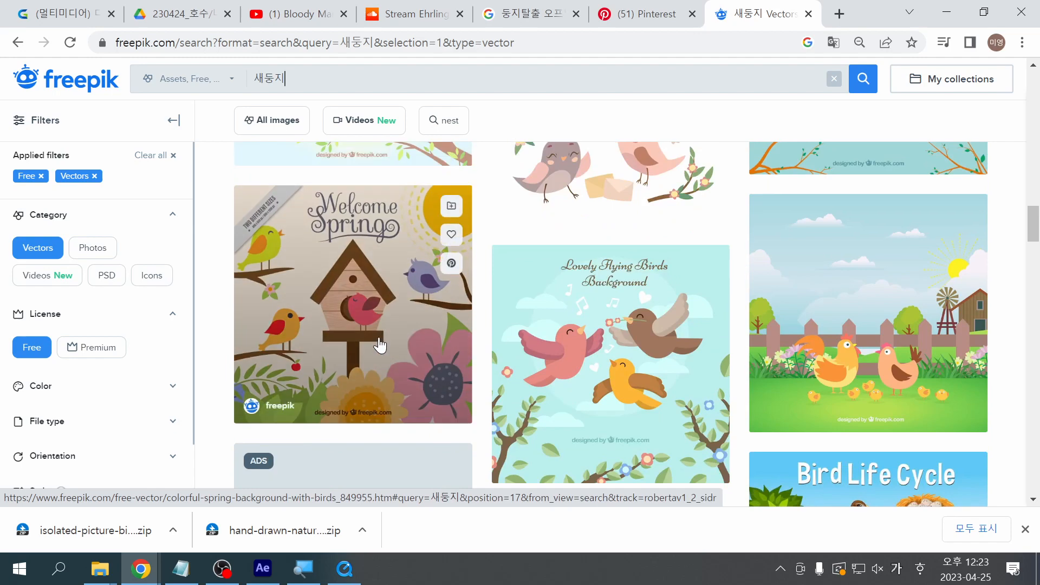
click(380, 344)
click(852, 295)
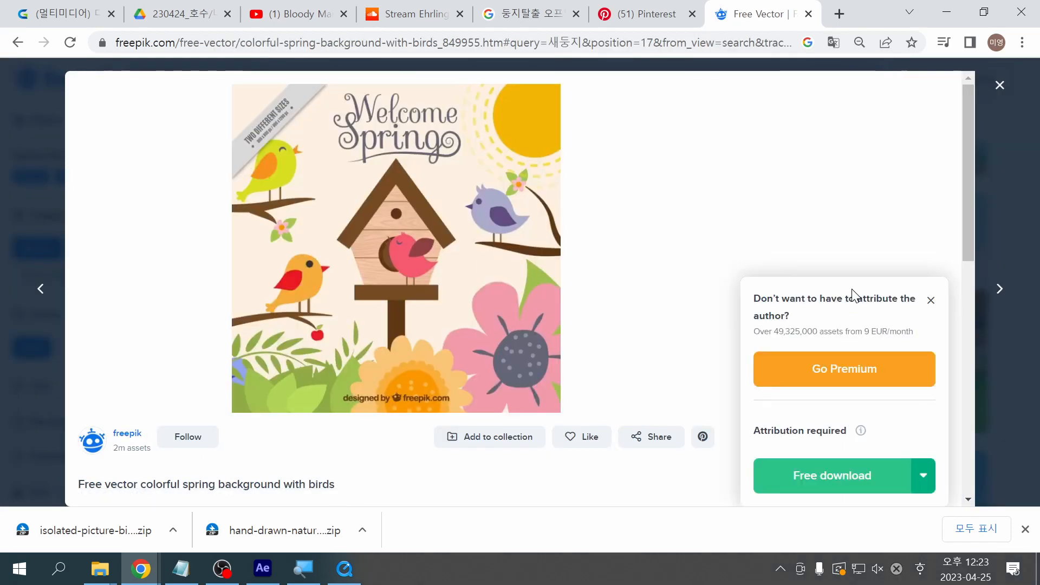
click(803, 473)
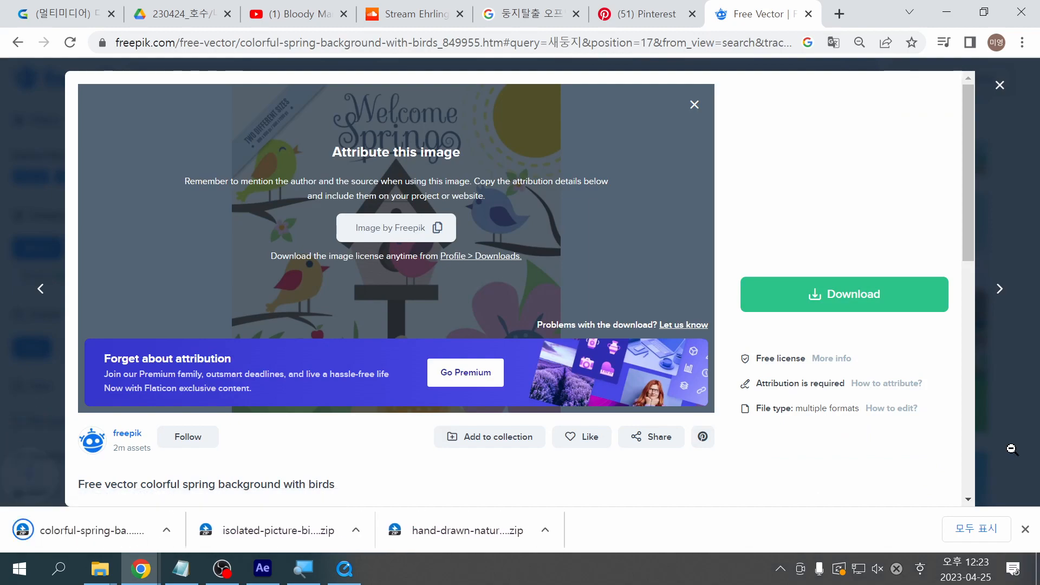
Step: Find the free vector flat bird collection among the 새둥지 results, download it, and close its preview
click(1012, 449)
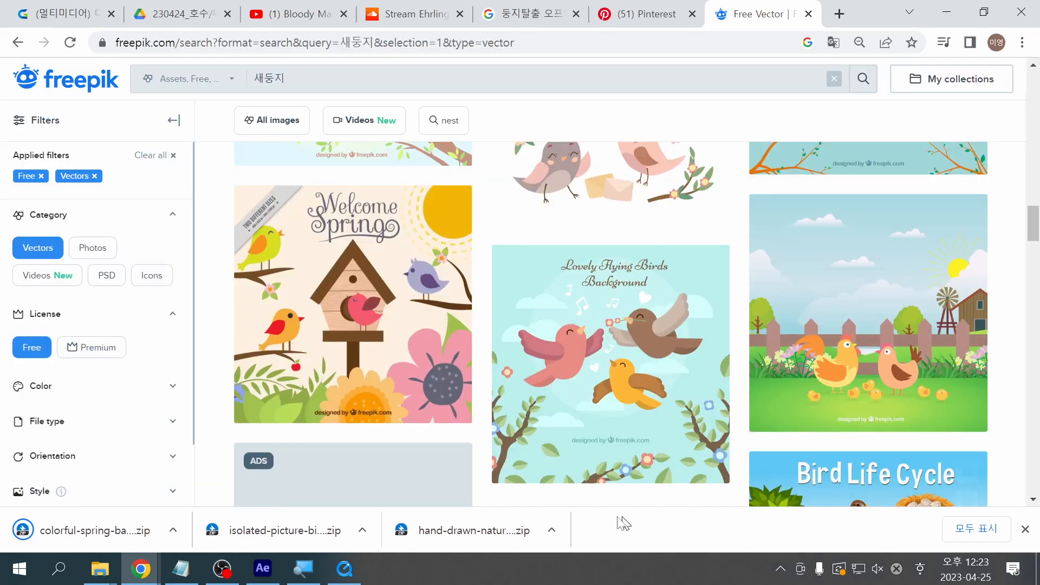
scroll(536, 396, down, 3)
scroll(537, 395, down, 5)
scroll(537, 395, up, 3)
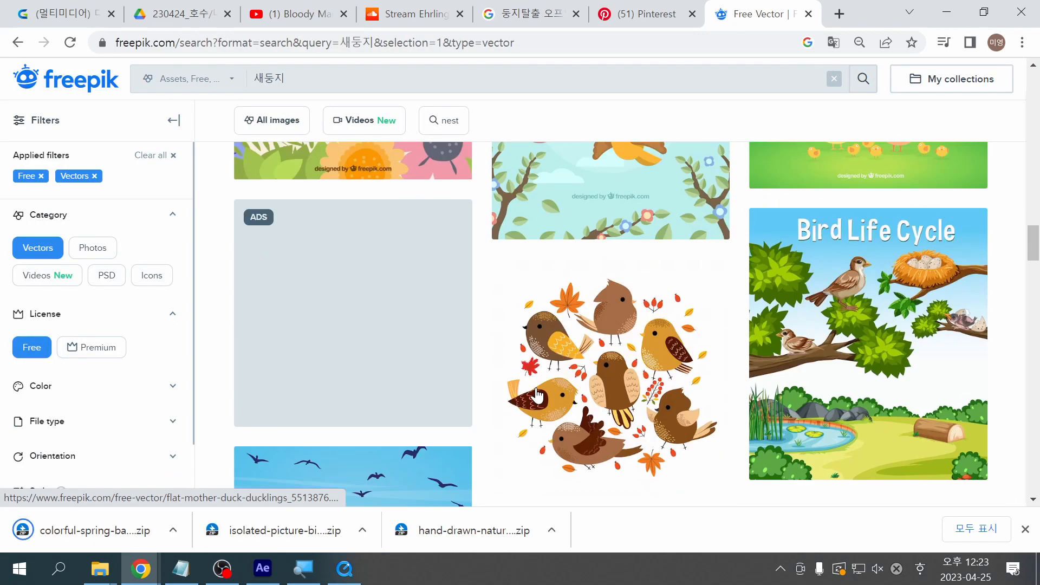
scroll(536, 395, down, 6)
scroll(536, 394, down, 6)
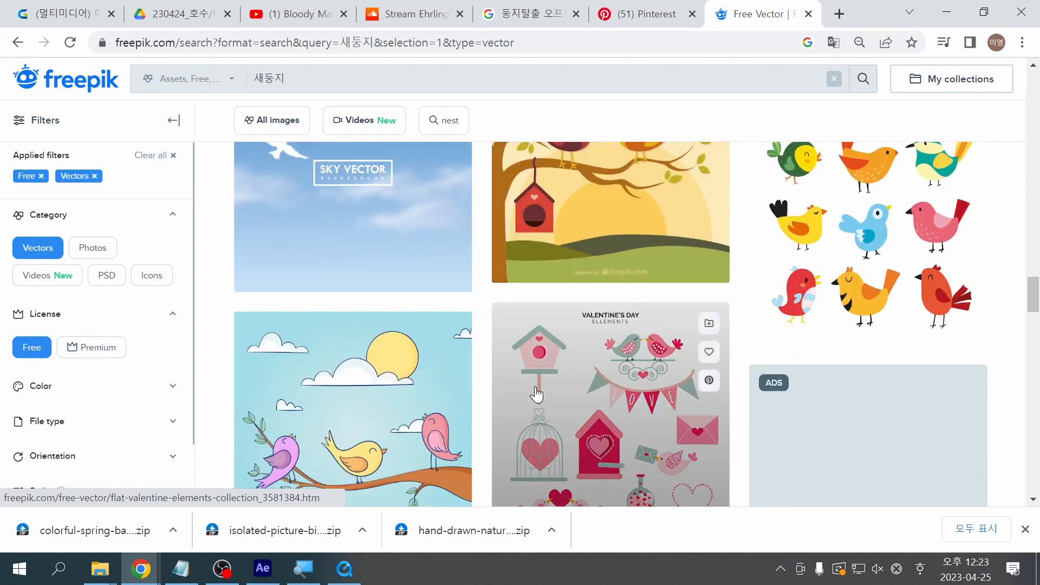
scroll(536, 395, up, 3)
scroll(537, 395, down, 10)
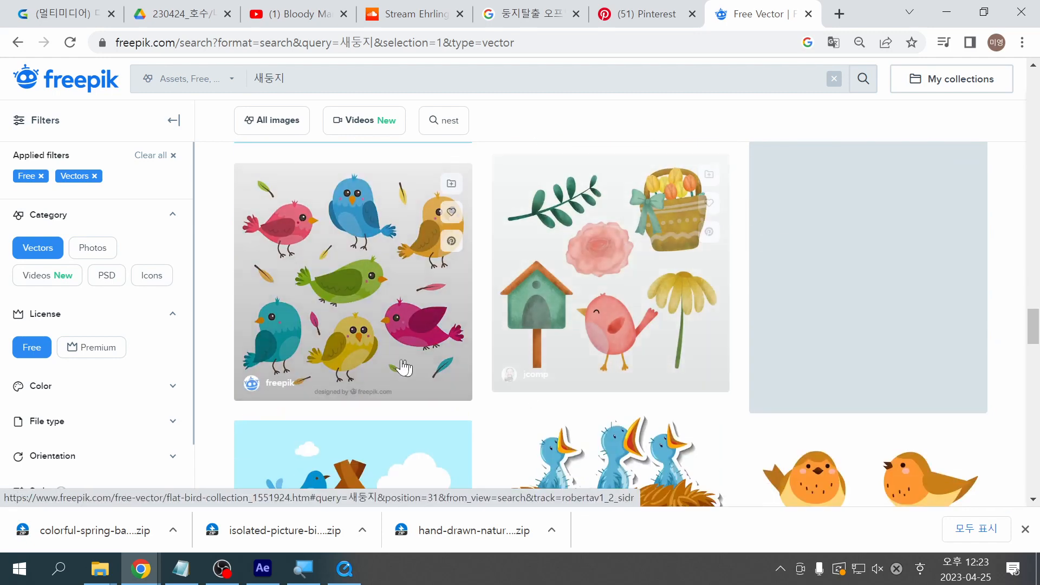
click(398, 360)
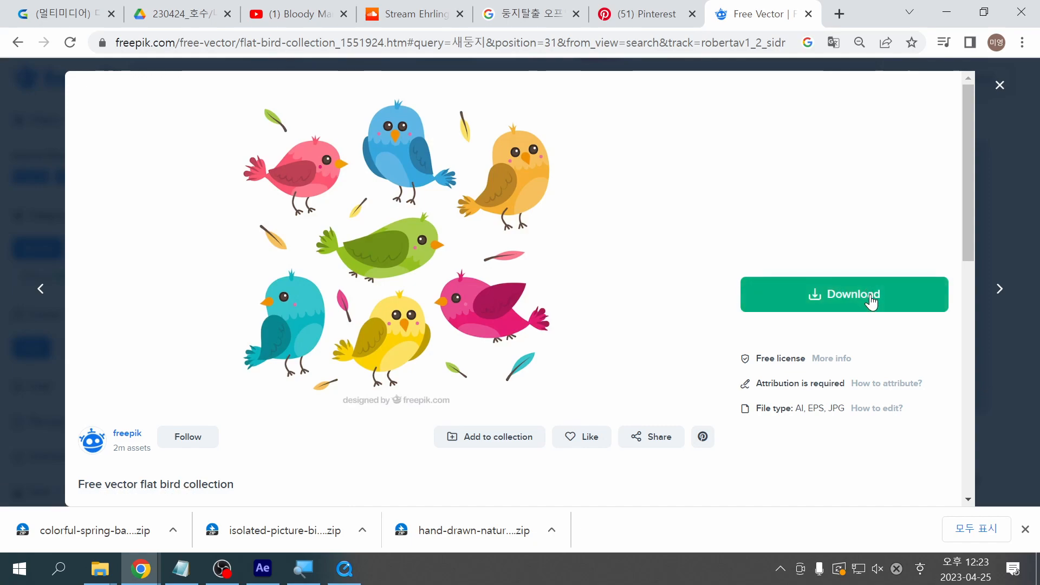
click(838, 293)
click(817, 488)
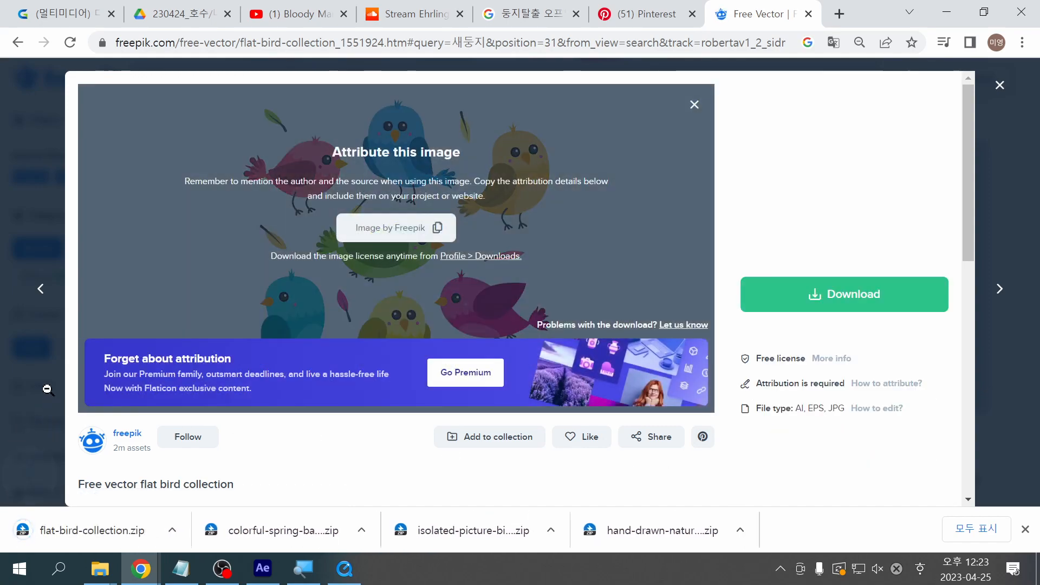
click(47, 390)
Step: Examine the remaining 새둥지 vector results through to the end of the page
scroll(241, 313, down, 2)
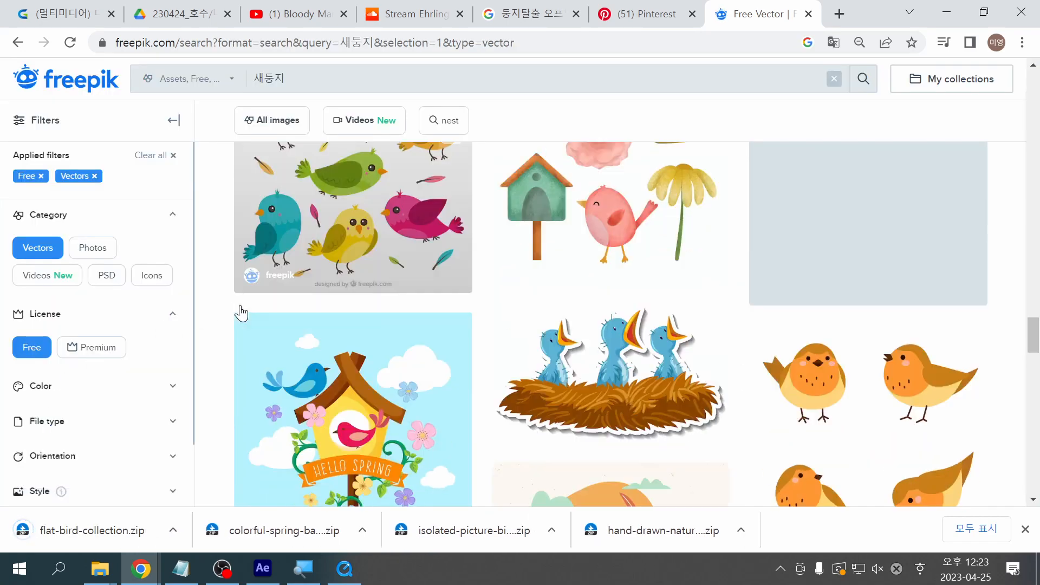
scroll(241, 313, down, 10)
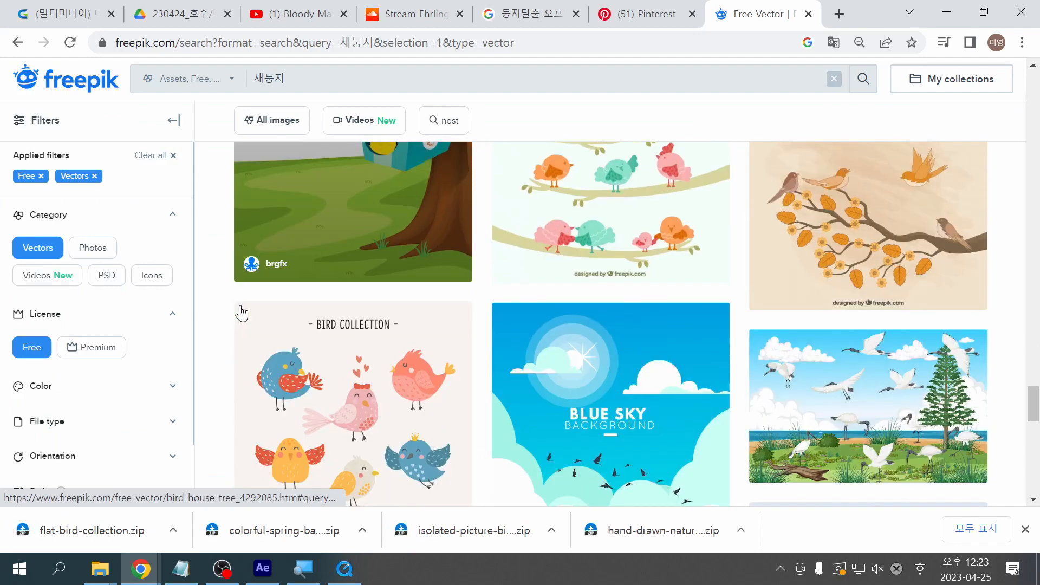
scroll(241, 313, down, 4)
scroll(241, 313, up, 1)
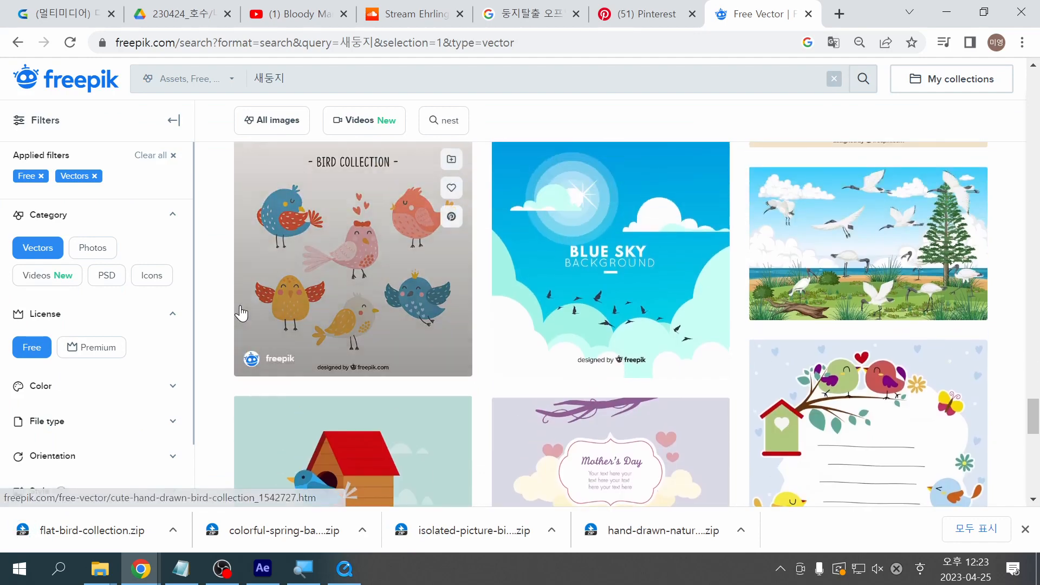
scroll(241, 313, down, 10)
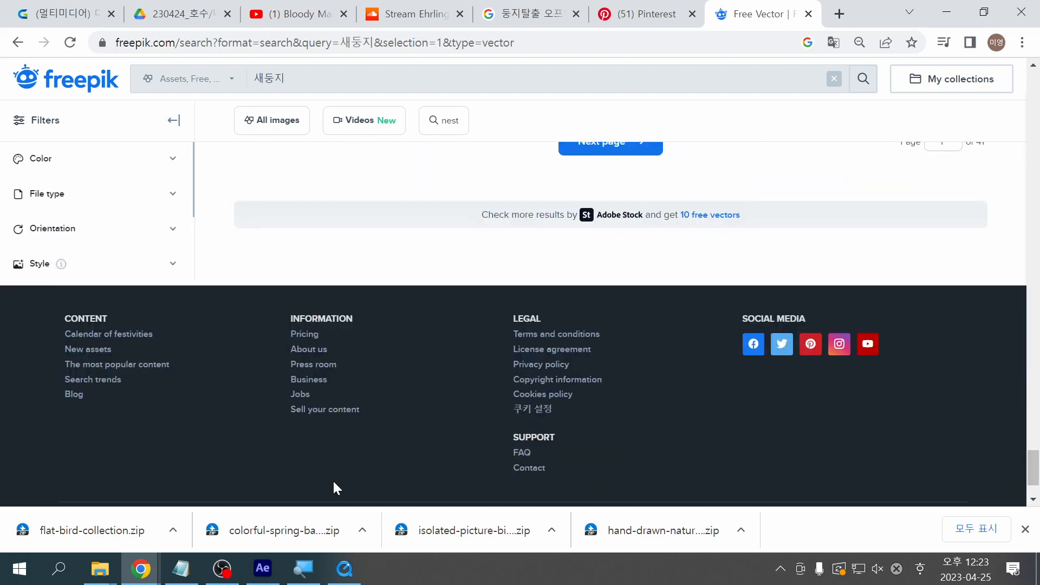
Step: Switch to QuickTime Player and scrub the 둥지탈출 video between the nest scene and the city scene
click(344, 569)
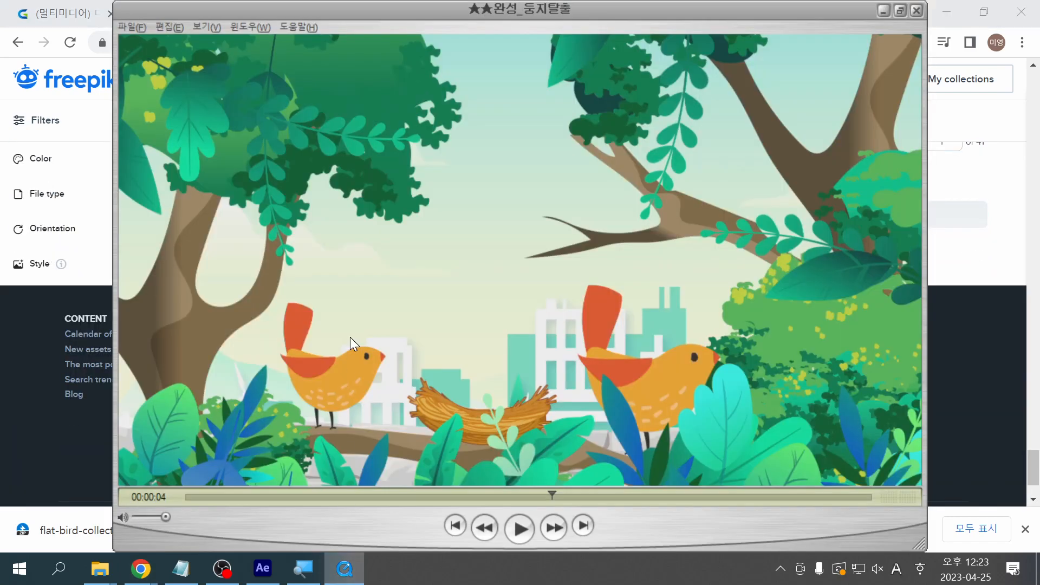
drag(467, 499, 789, 519)
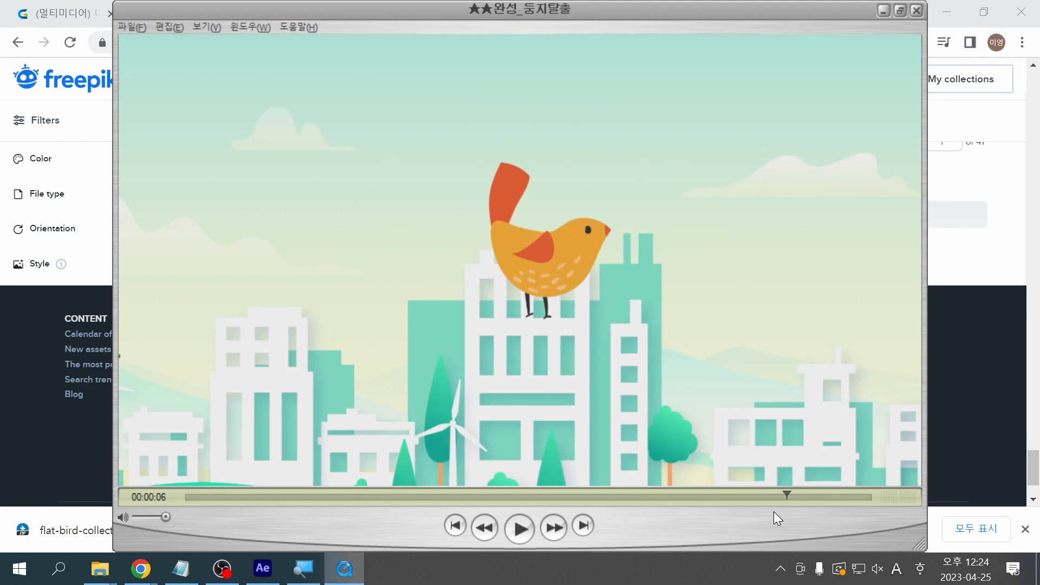
drag(756, 494, 659, 532)
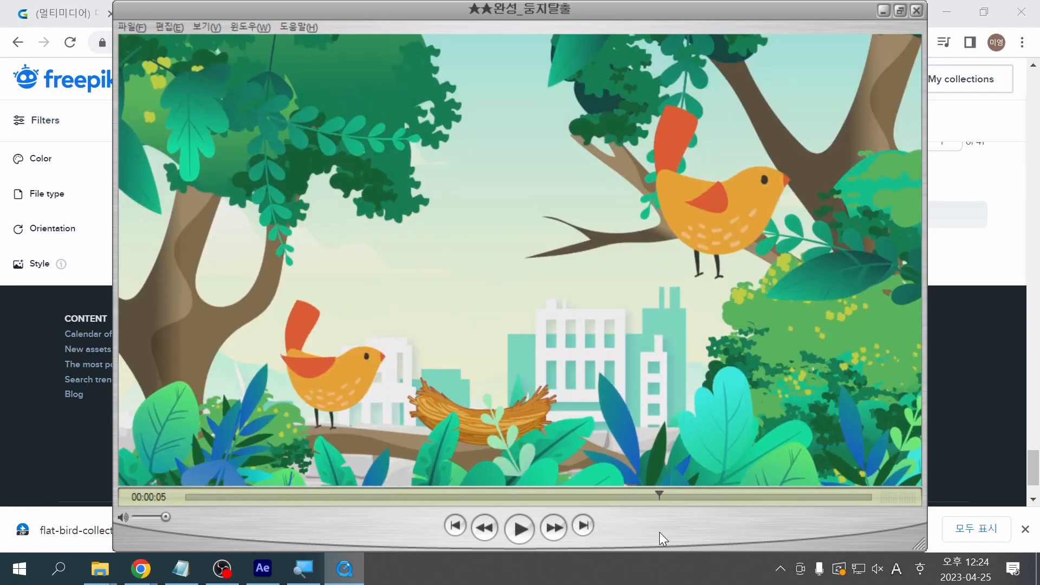
Step: Return to the Freepik page in Chrome and search the free vectors for 도시
click(26, 406)
double_click(299, 80)
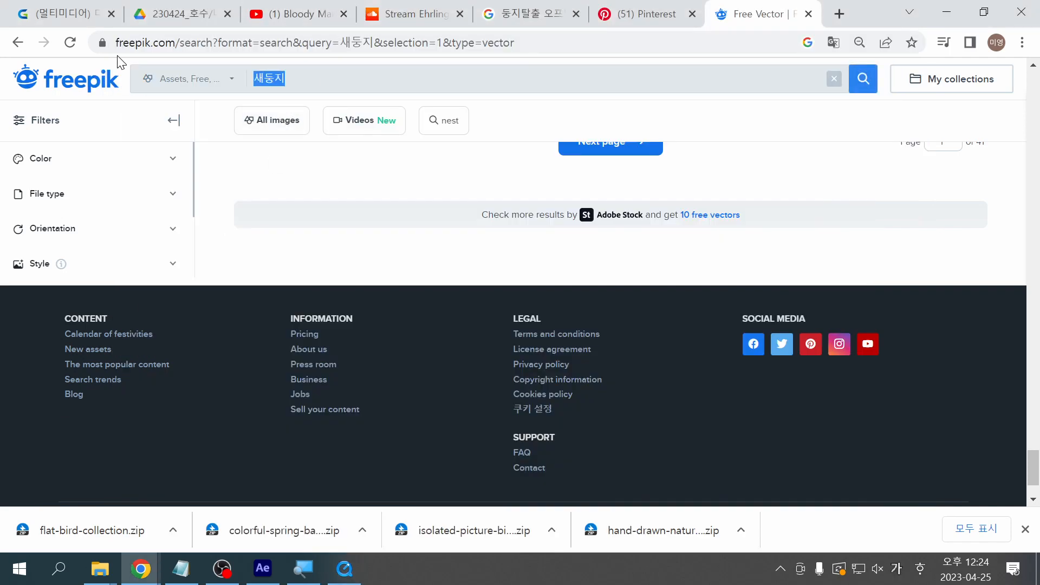
key(Return)
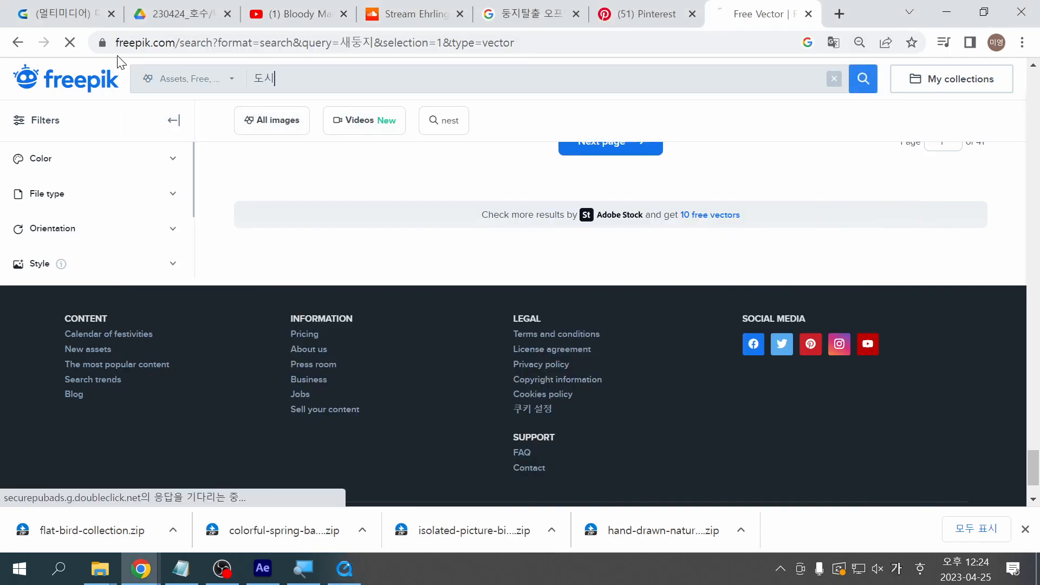
Step: Inspect the urban road with cars landscape vector in its preview and return to the 도시 results
scroll(461, 440, down, 5)
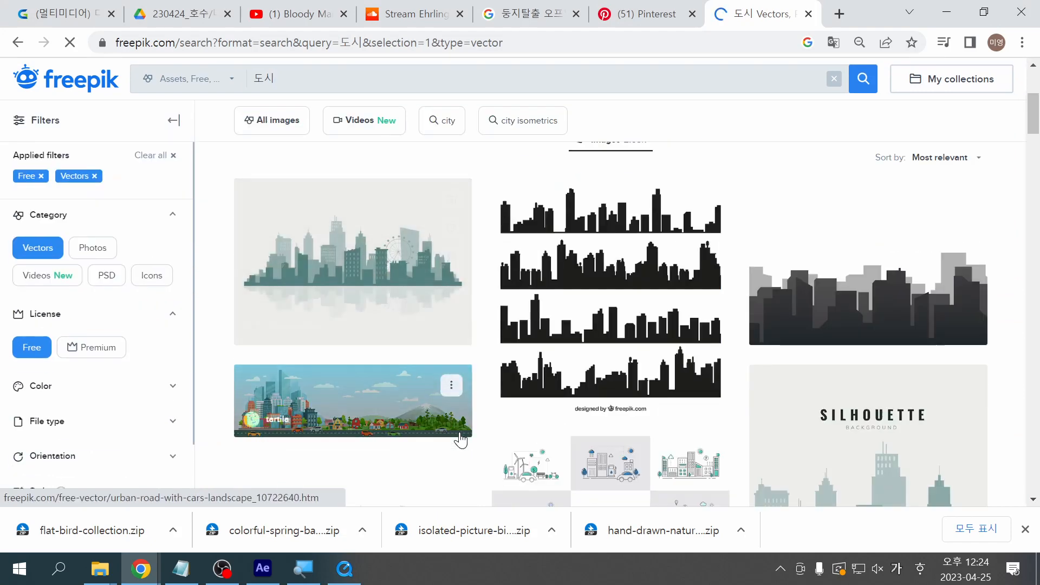
click(331, 418)
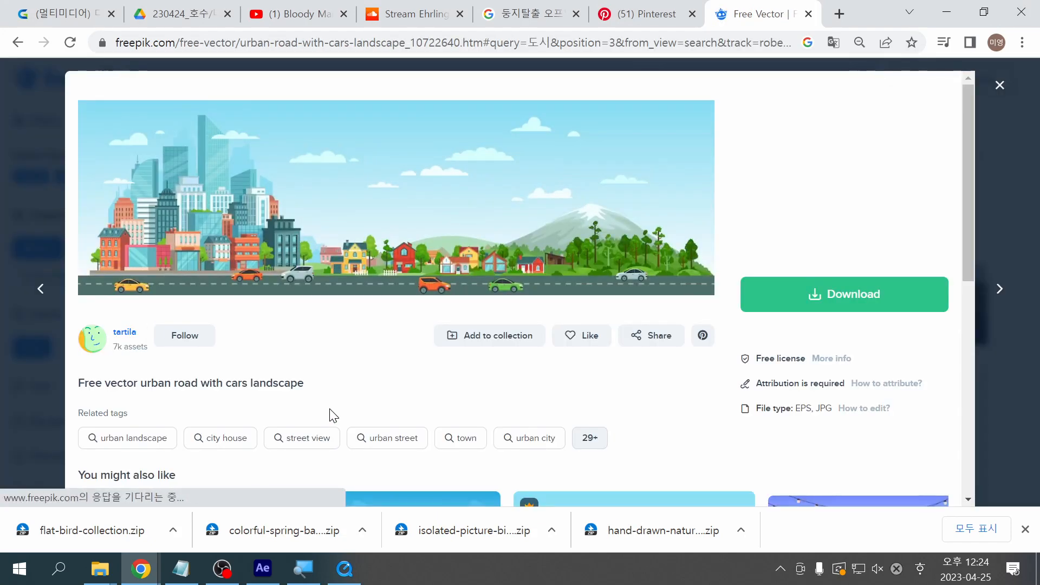
click(40, 415)
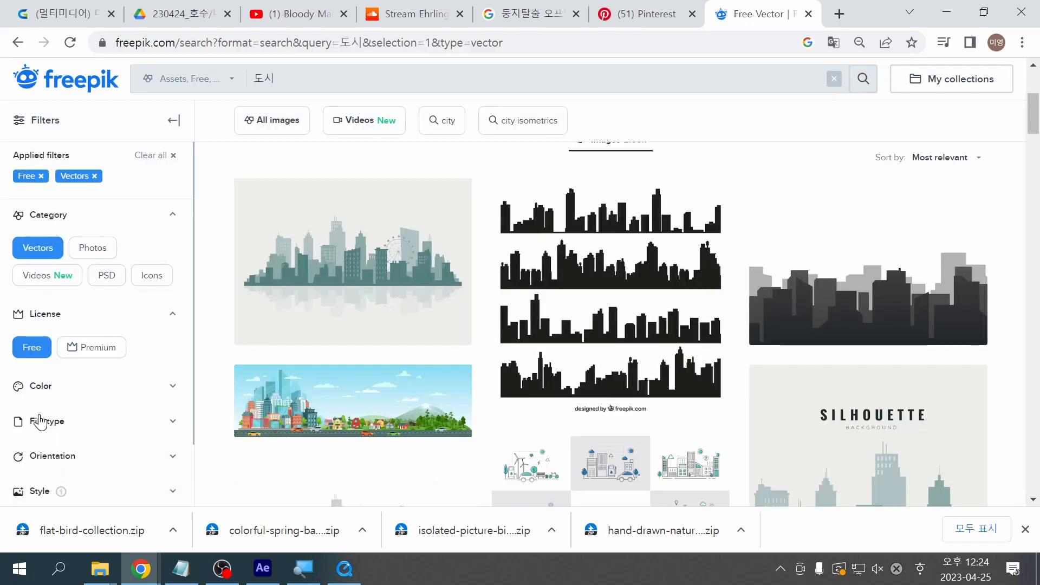
click(345, 399)
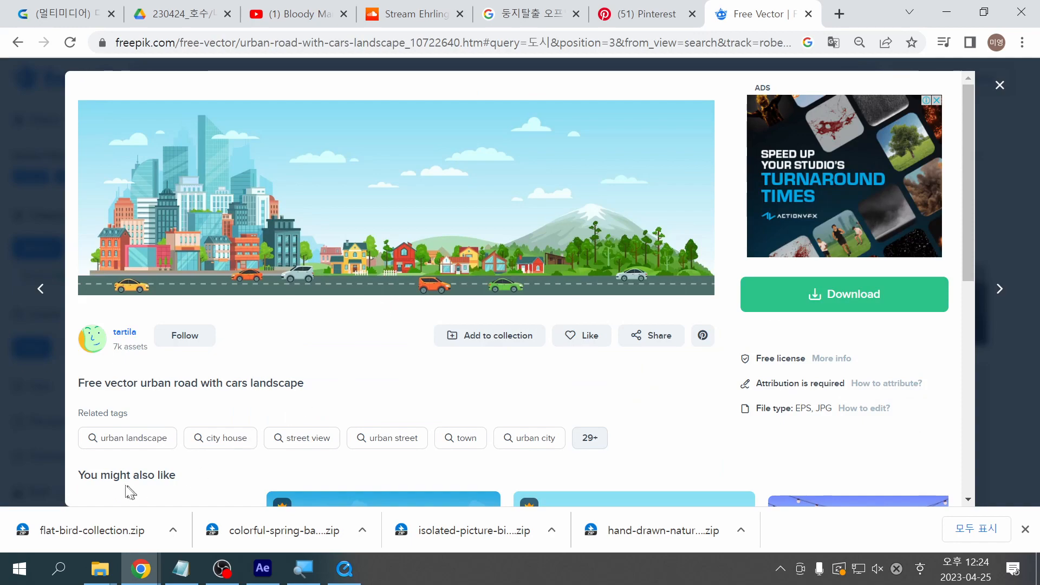
click(37, 446)
Step: Look further through the 도시 results and open the flat urban landscape with office buildings vector
scroll(303, 404, down, 7)
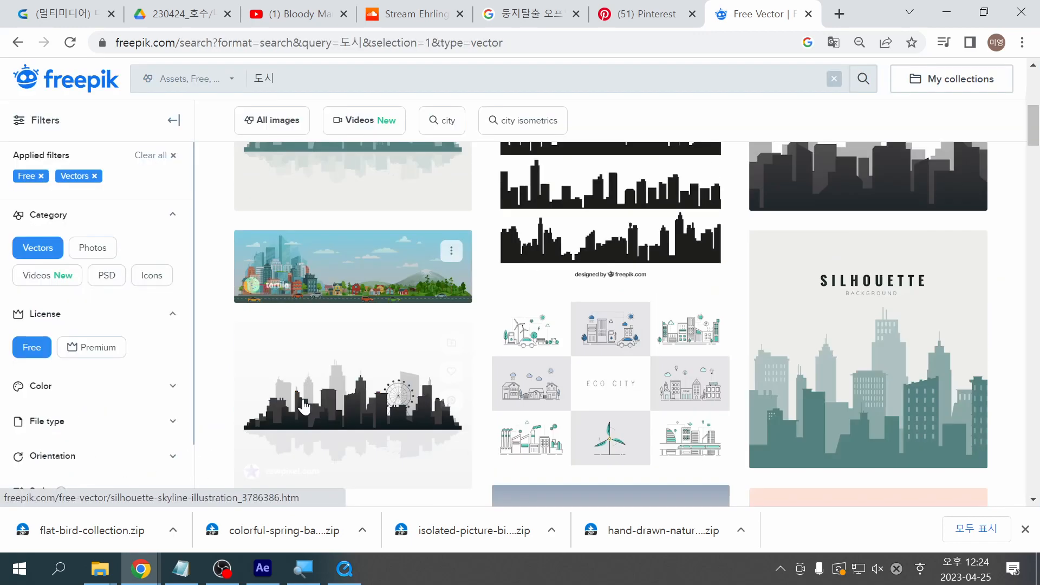
scroll(305, 405, down, 4)
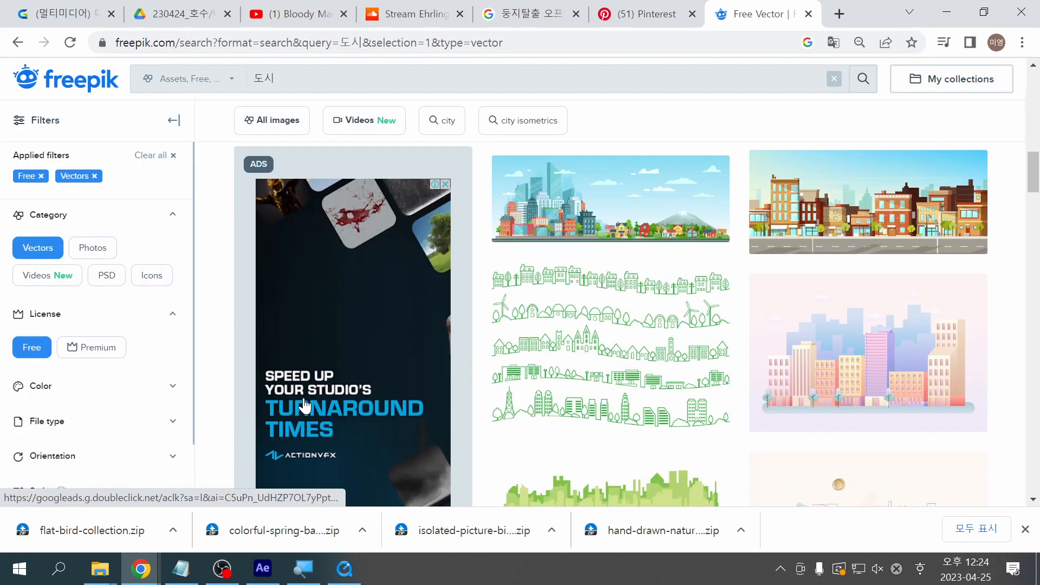
scroll(305, 405, down, 5)
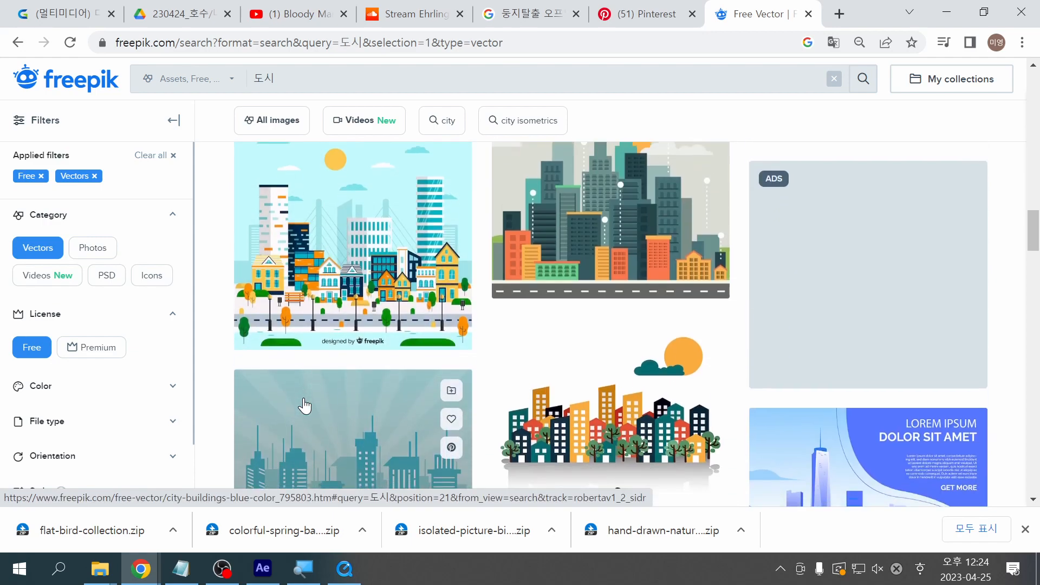
click(327, 248)
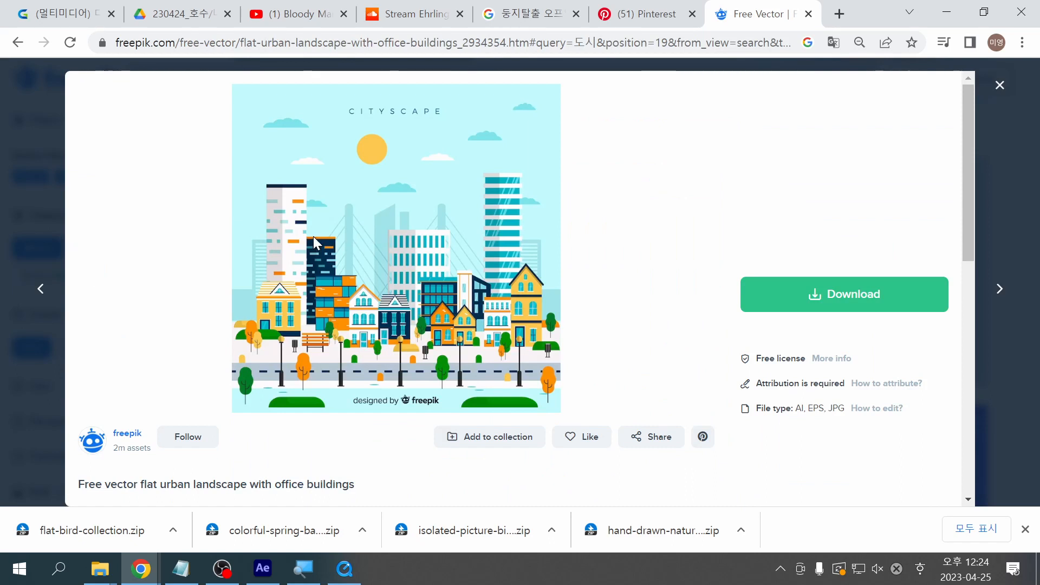
Step: Circle the row of houses and the skyscraper tops on the cityscape with the screen pen, clear the marks, and close the preview
mouse_move(525, 361)
mouse_down()
mouse_move(255, 345)
mouse_move(286, 283)
mouse_move(493, 281)
mouse_move(555, 310)
mouse_move(434, 338)
mouse_up()
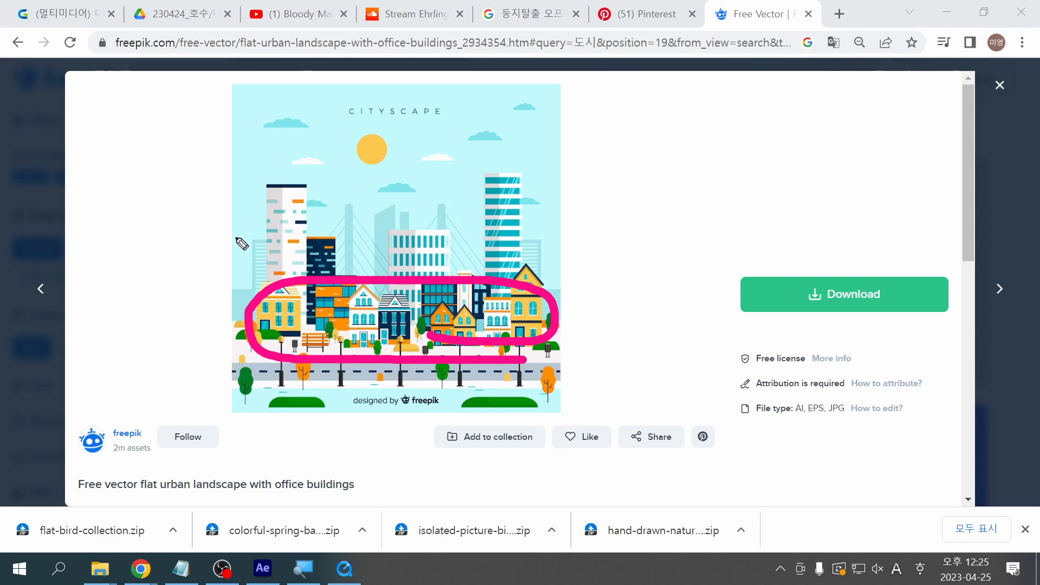
mouse_move(237, 239)
mouse_down()
mouse_move(460, 249)
mouse_move(562, 236)
mouse_move(565, 173)
mouse_move(283, 171)
mouse_up()
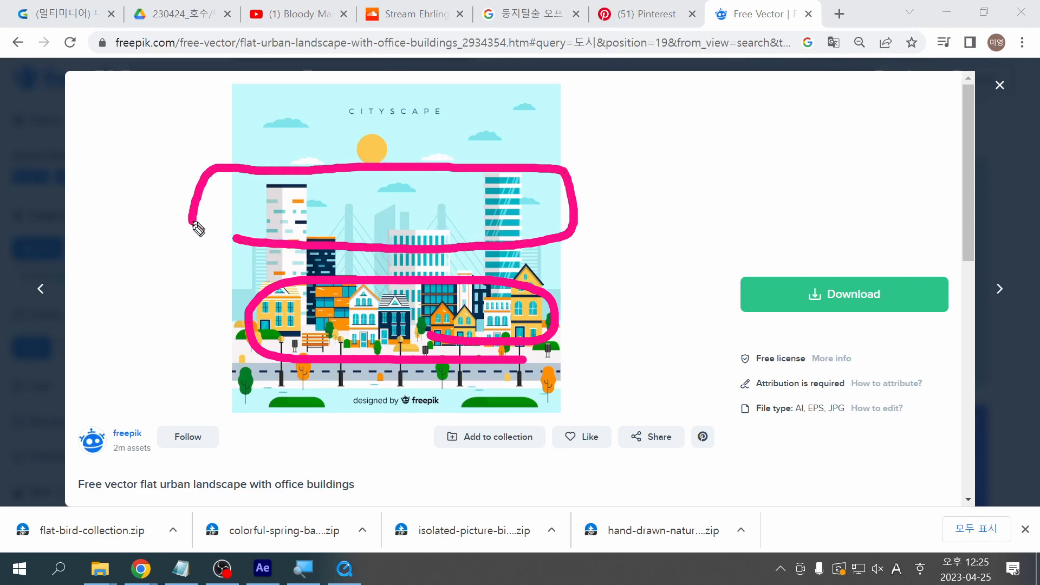
mouse_move(191, 253)
mouse_down()
mouse_move(545, 248)
mouse_move(547, 217)
mouse_move(243, 174)
mouse_up()
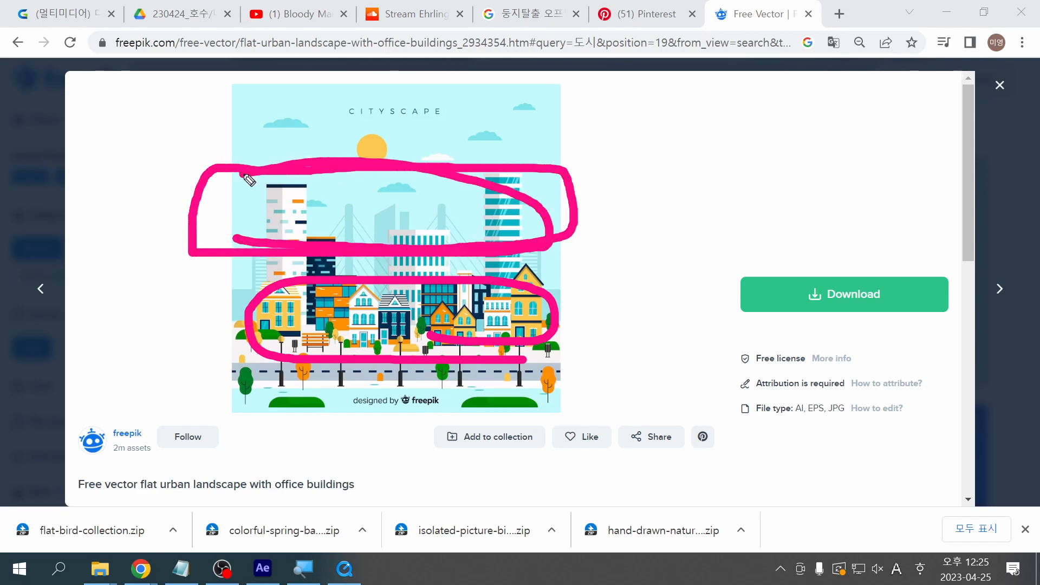
key(Escape)
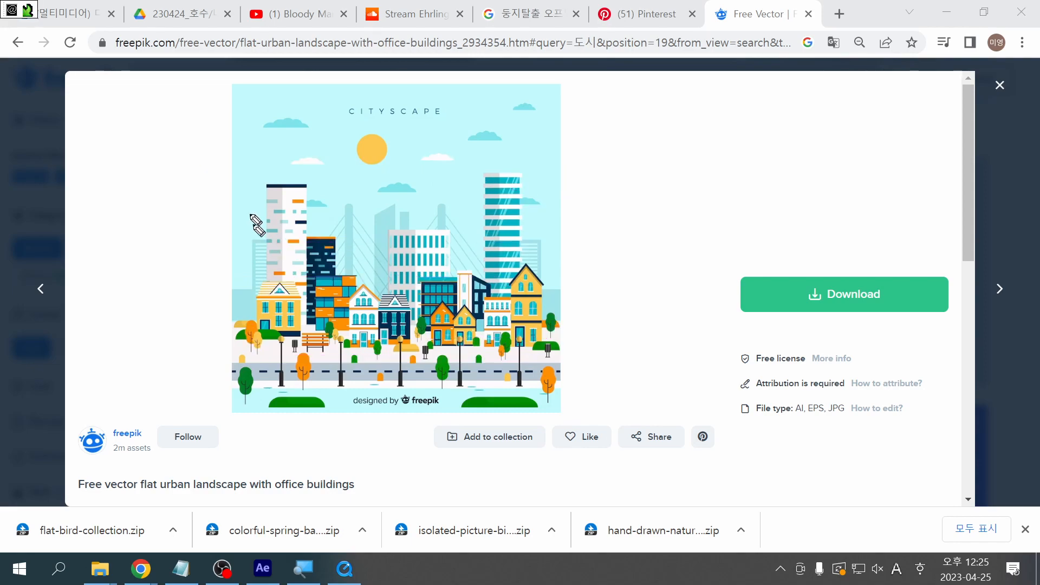
click(48, 394)
Step: Browse the rest of the 도시 results, inspect the pink urban city background for video conferencing, and close its preview
scroll(47, 397, down, 2)
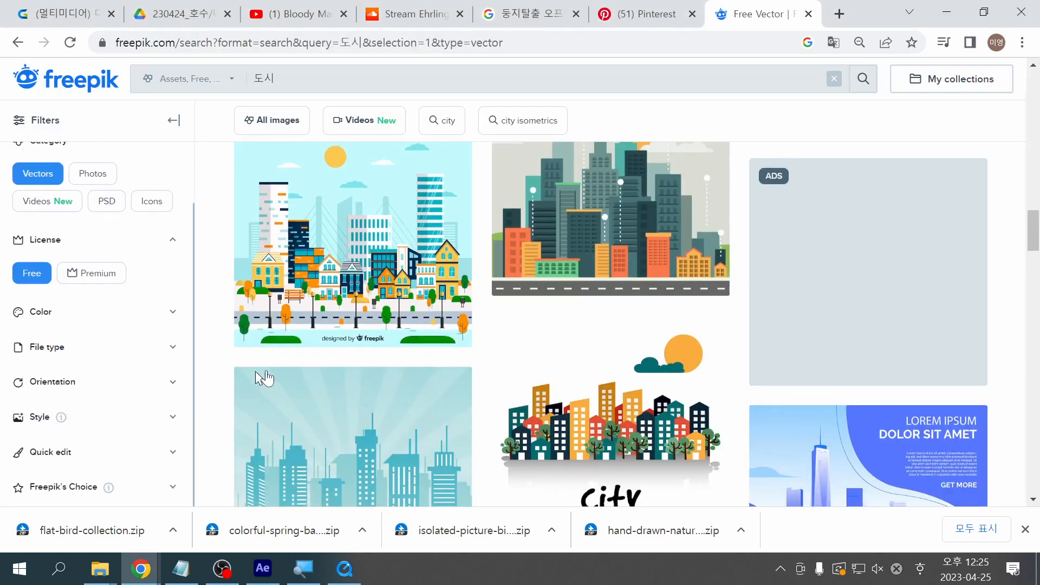
scroll(263, 376, down, 6)
scroll(299, 373, down, 10)
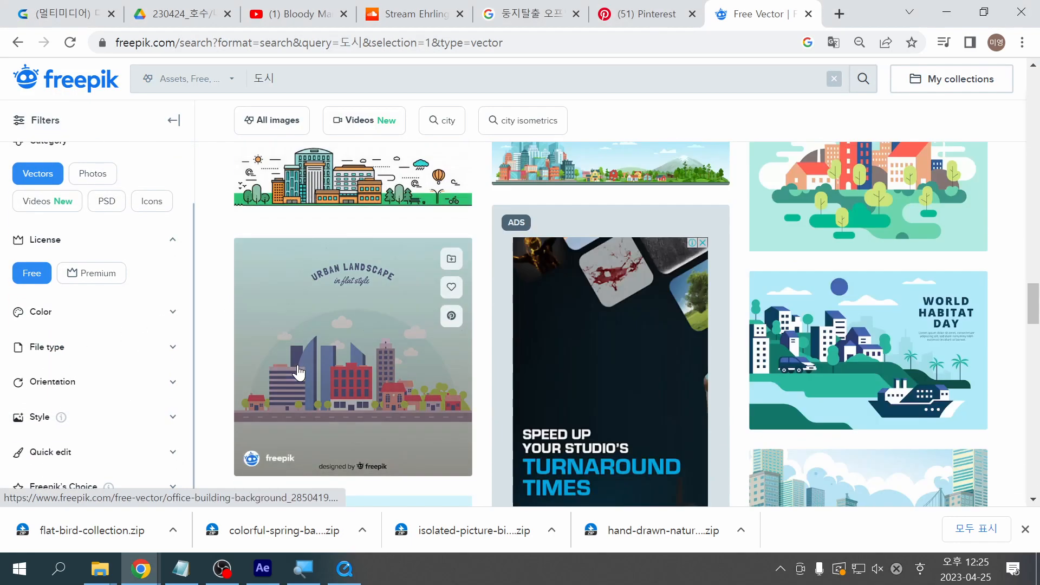
scroll(299, 373, down, 6)
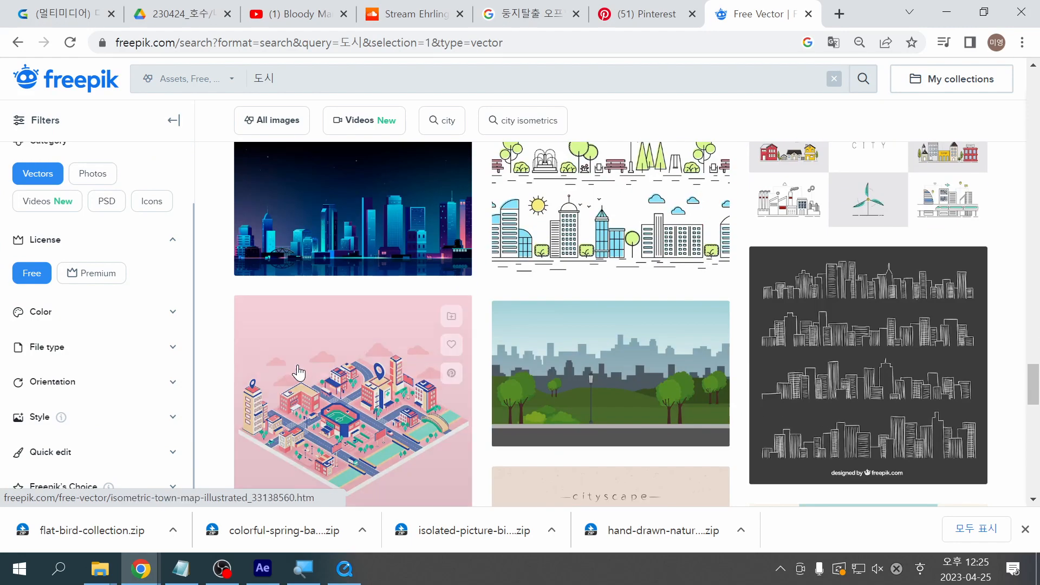
scroll(298, 372, down, 10)
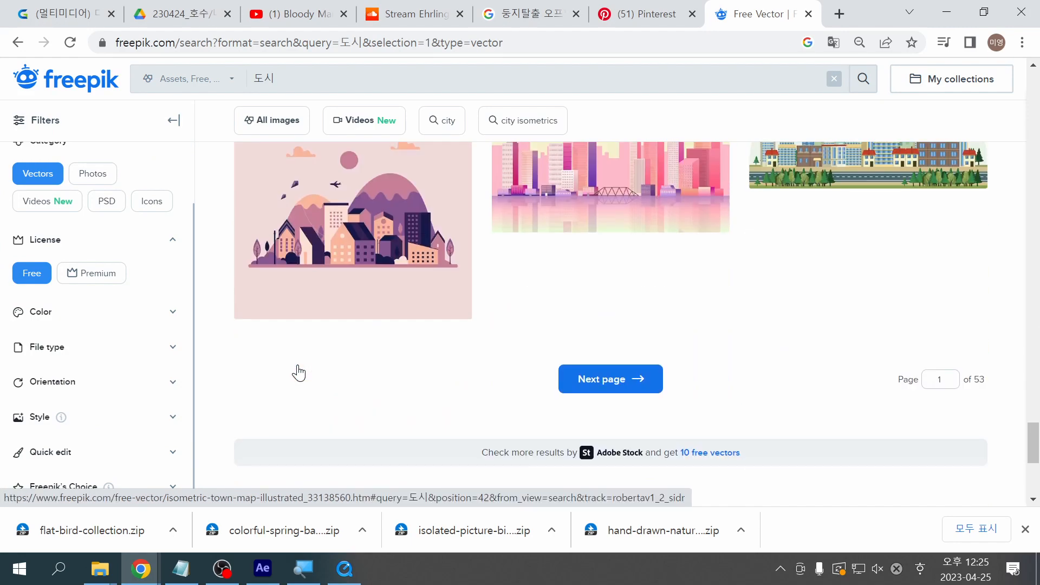
scroll(420, 372, up, 3)
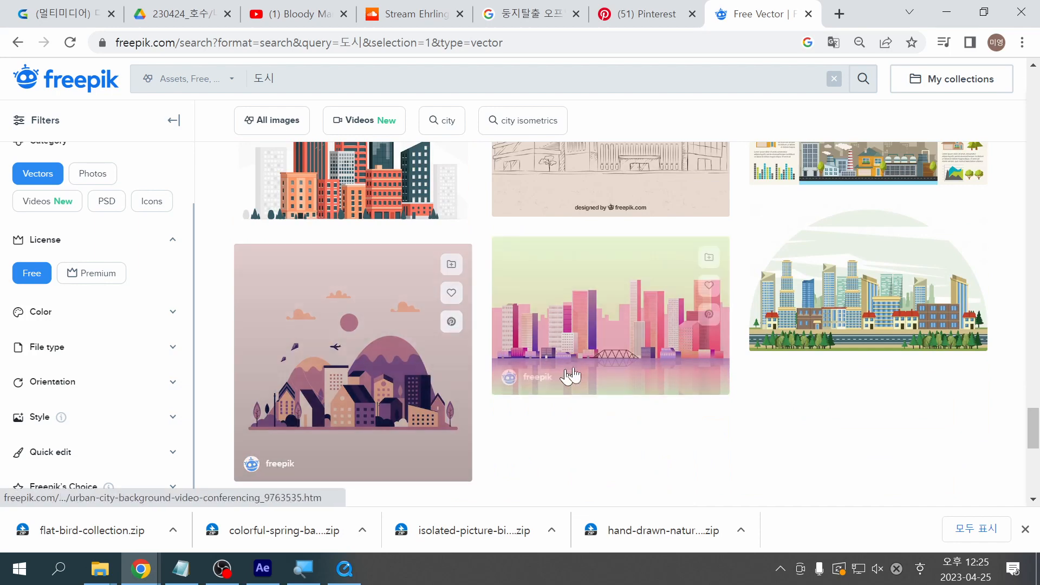
click(602, 358)
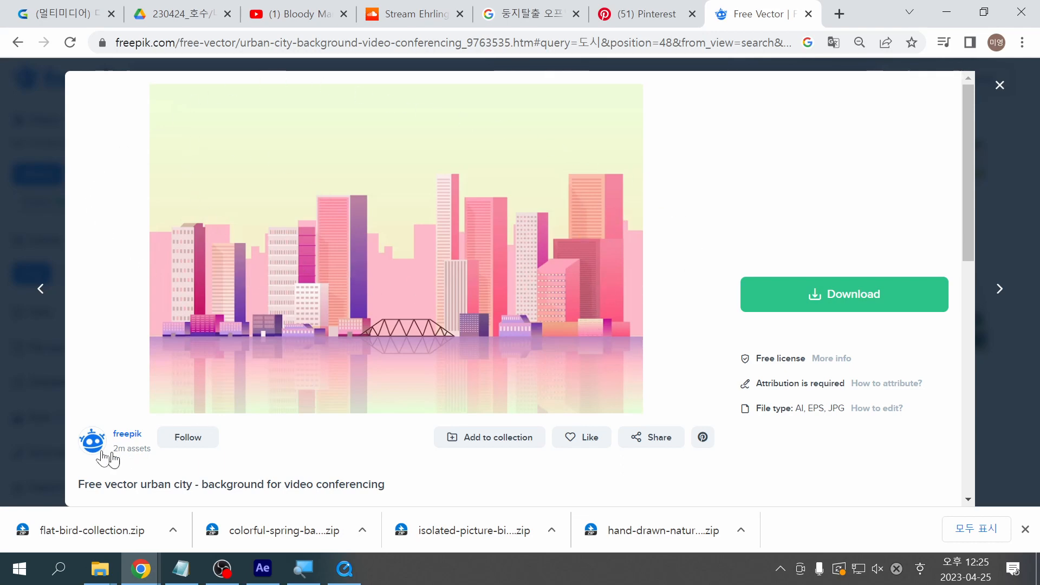
click(55, 444)
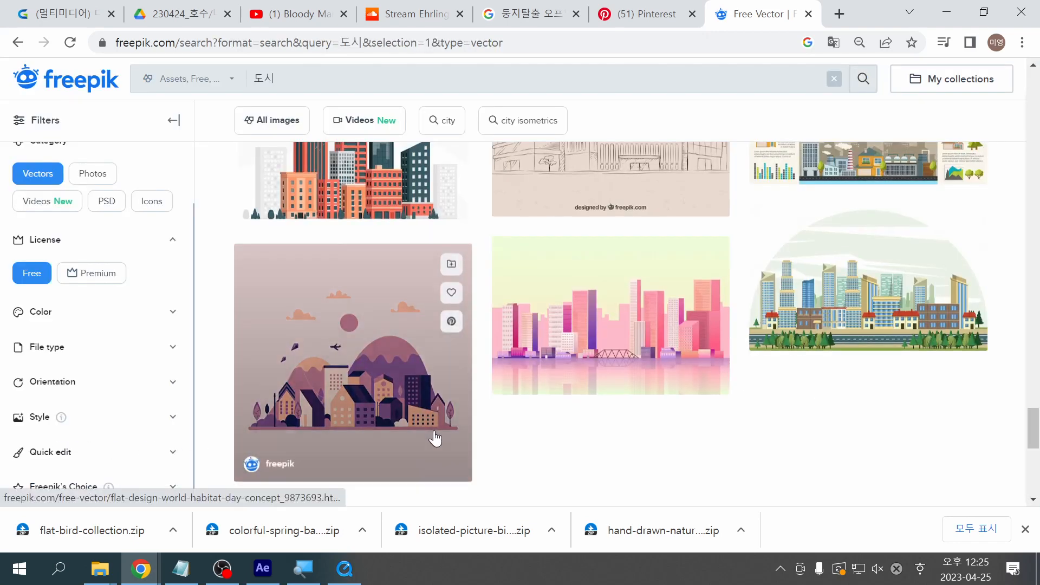
Step: Go to the next page of the 도시 vector results
scroll(434, 433, down, 10)
click(593, 216)
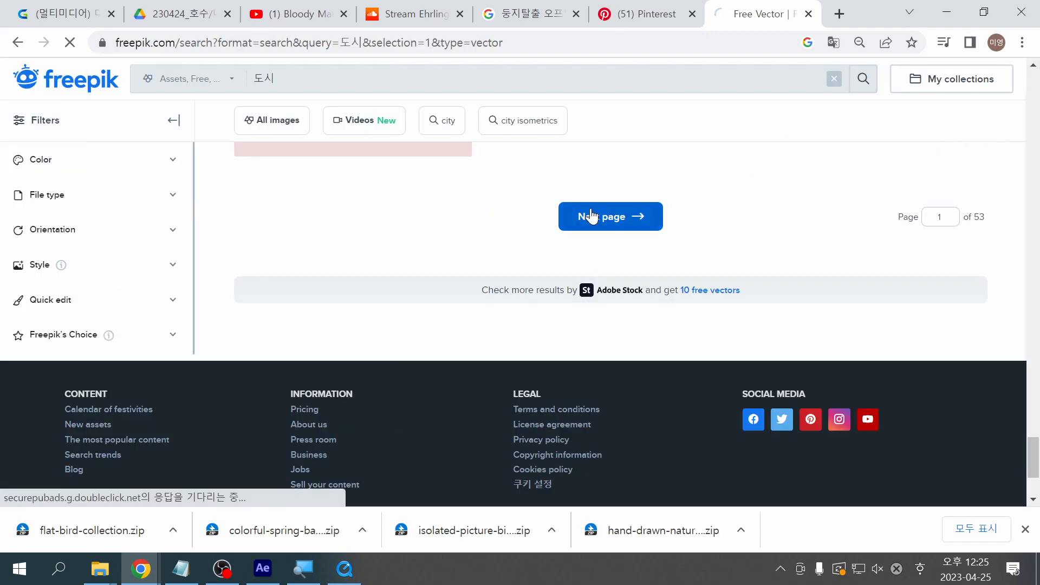
Step: Look over the second page of 도시 vector results and go to page 3
scroll(580, 237, down, 5)
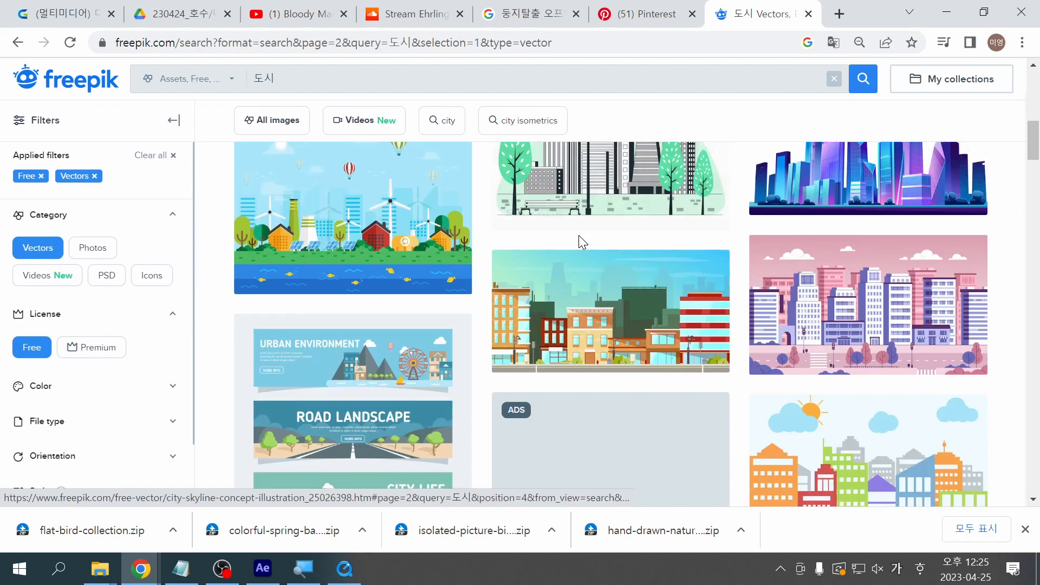
scroll(578, 237, up, 5)
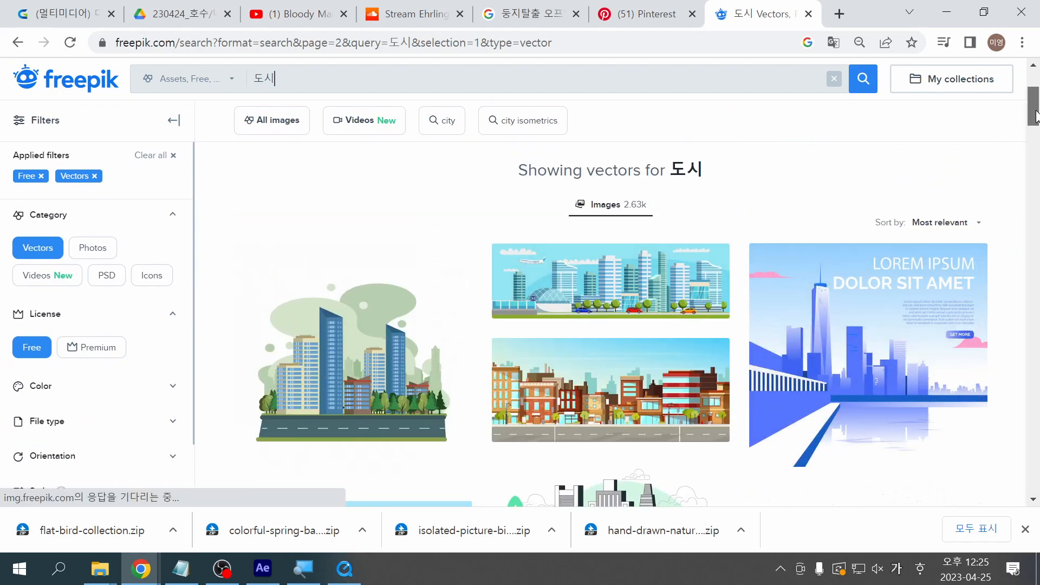
drag(1036, 122, 1037, 460)
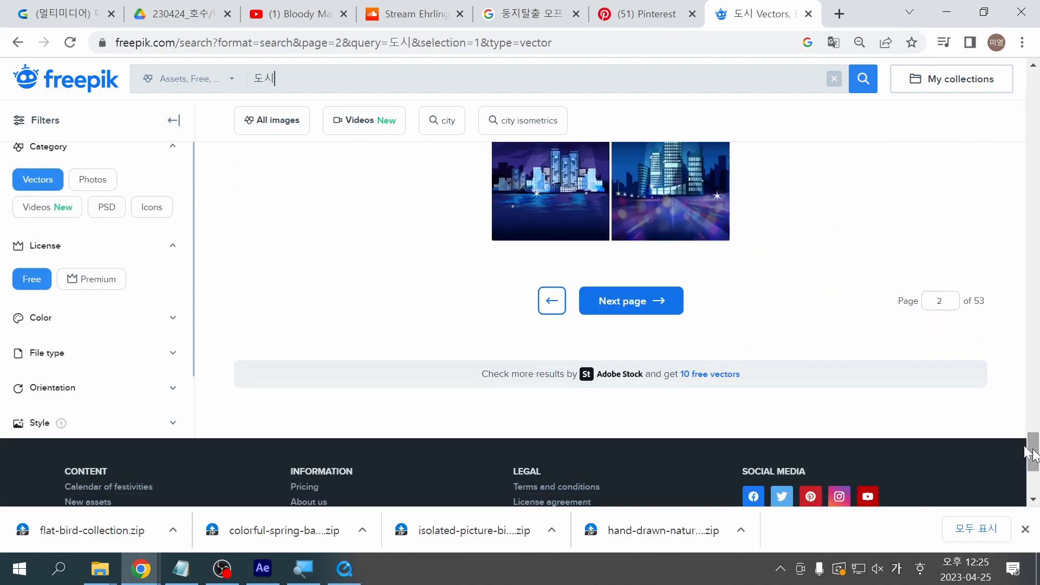
click(618, 313)
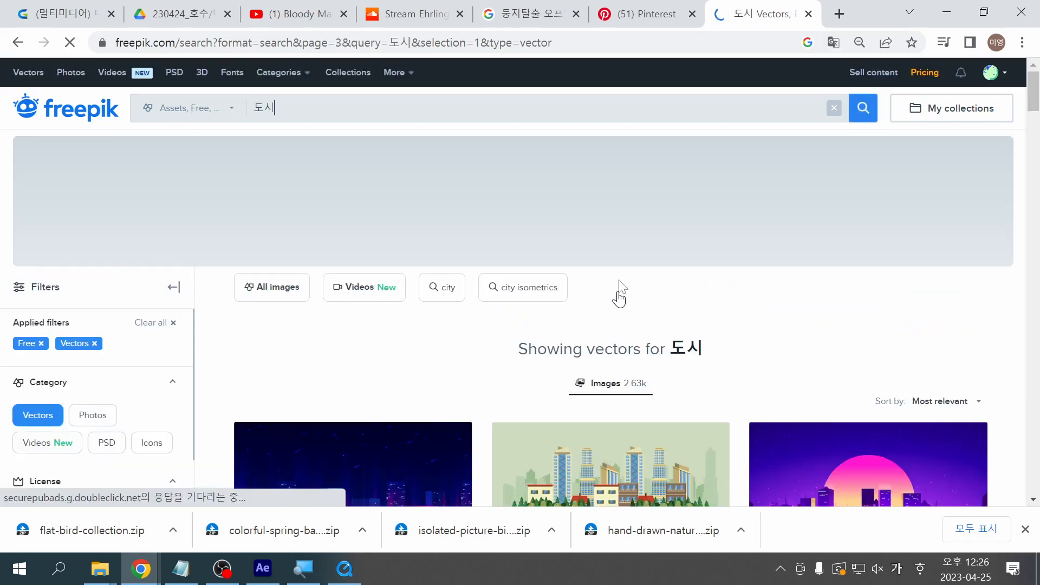
Step: Preview the world habitat day in paper style vector, bring up its download options, and close the preview without downloading
scroll(812, 278, down, 10)
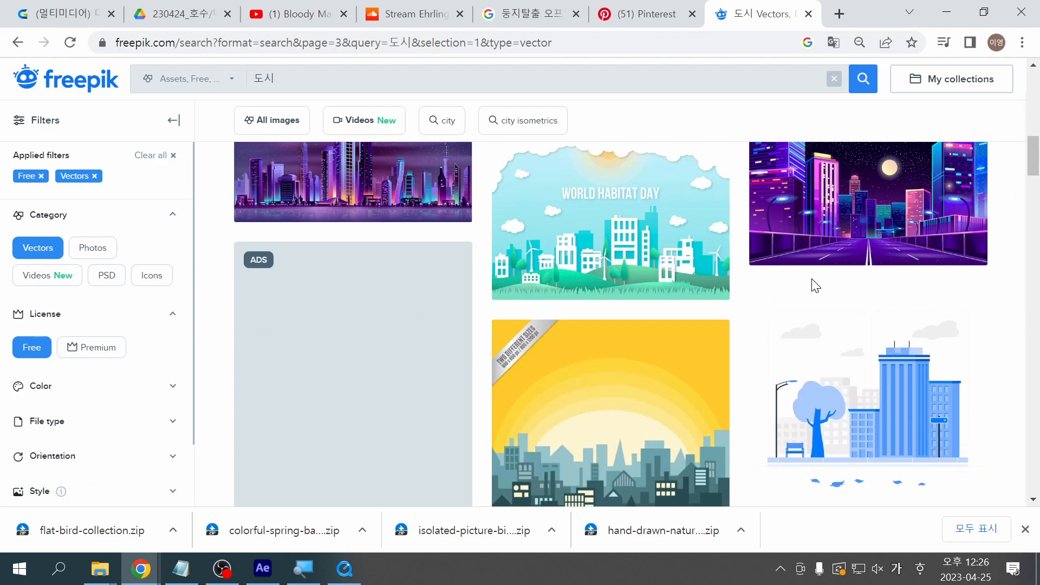
click(585, 235)
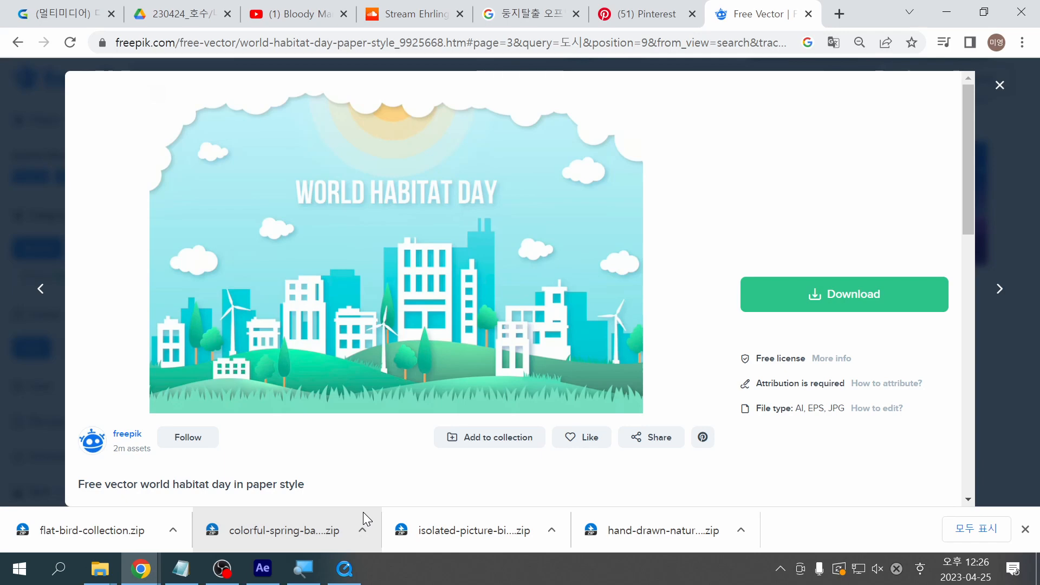
click(867, 306)
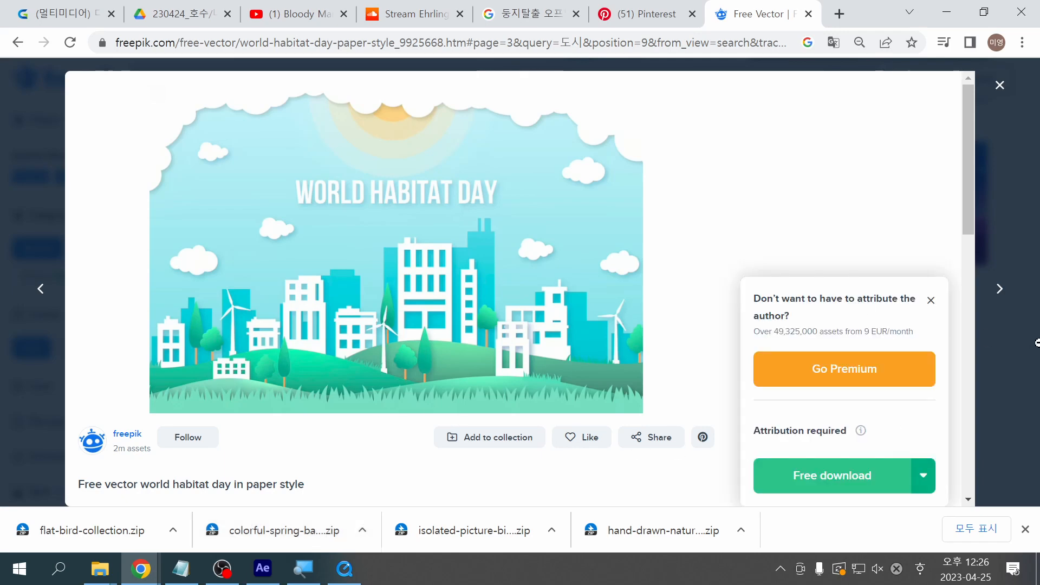
click(994, 441)
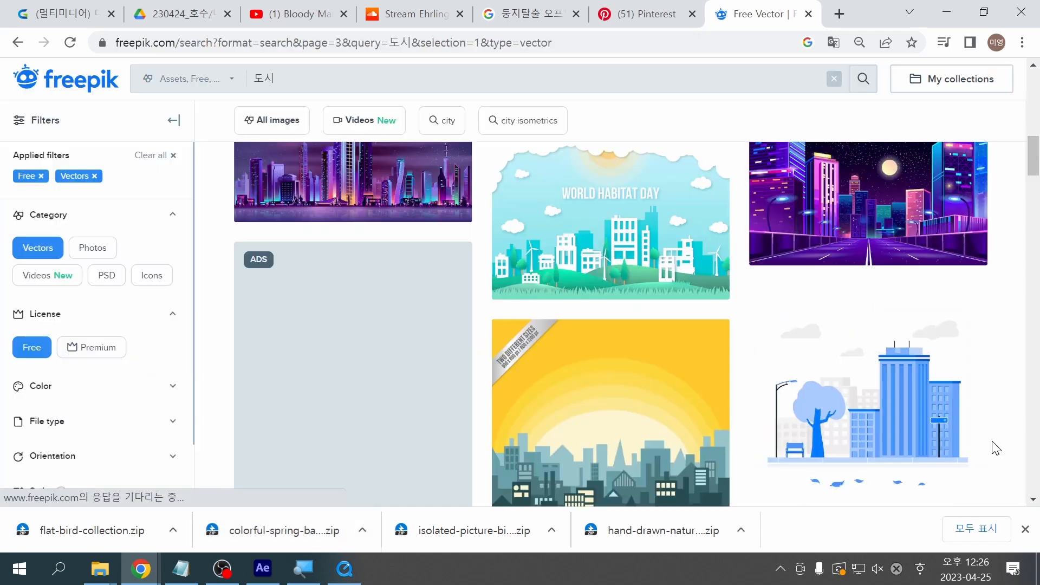
Step: Examine the page 3 city vectors for a skyline or townscape usable as an animation background
scroll(993, 442, down, 9)
scroll(995, 447, down, 5)
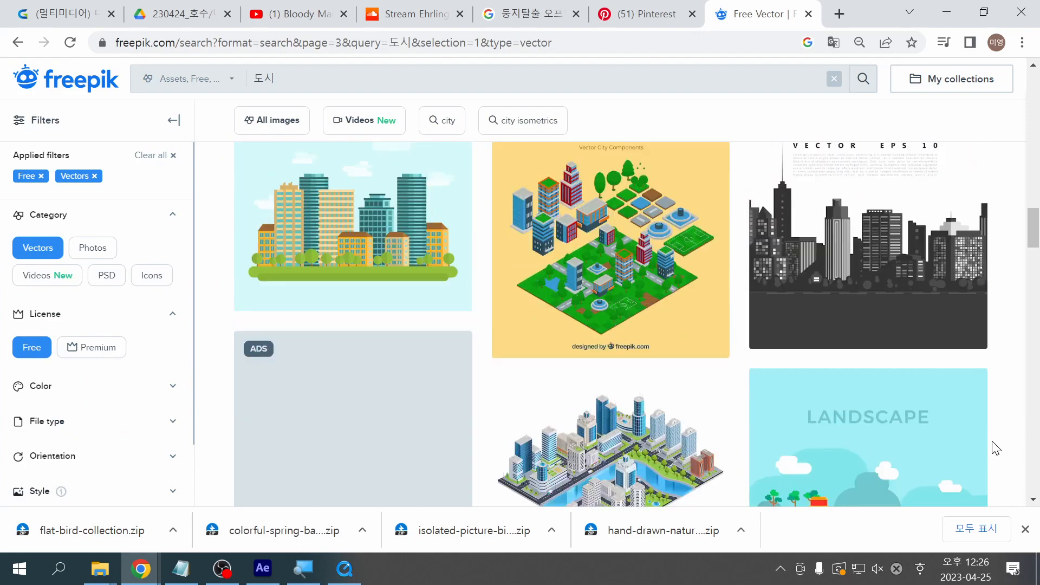
scroll(996, 447, down, 6)
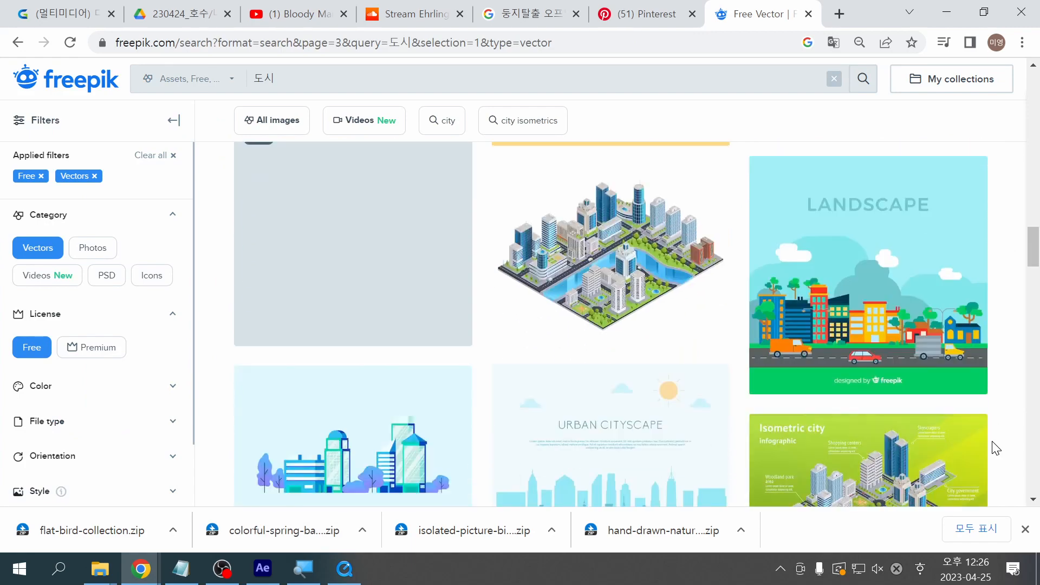
scroll(996, 448, down, 9)
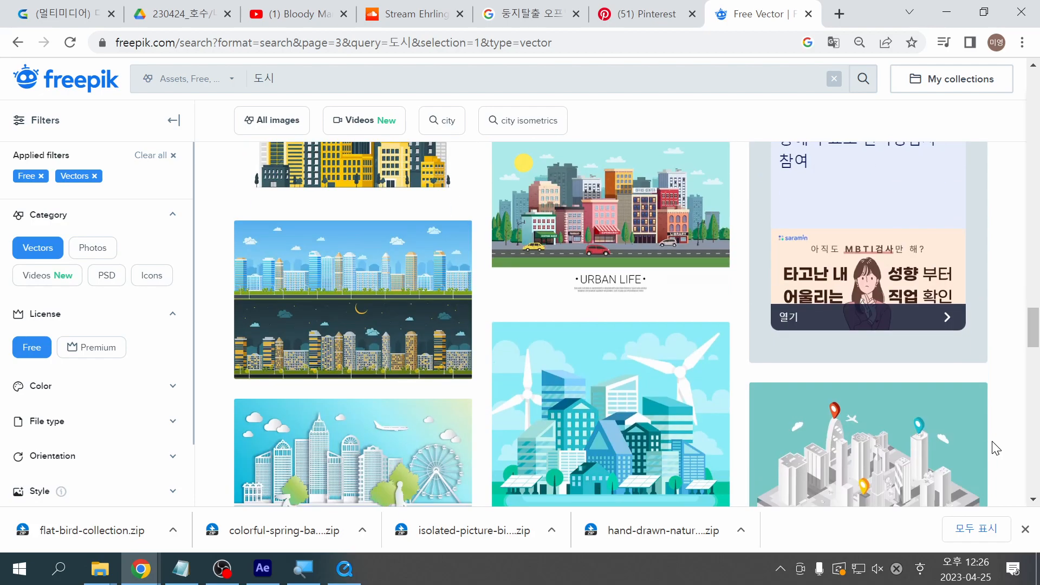
scroll(996, 447, down, 7)
scroll(995, 447, up, 4)
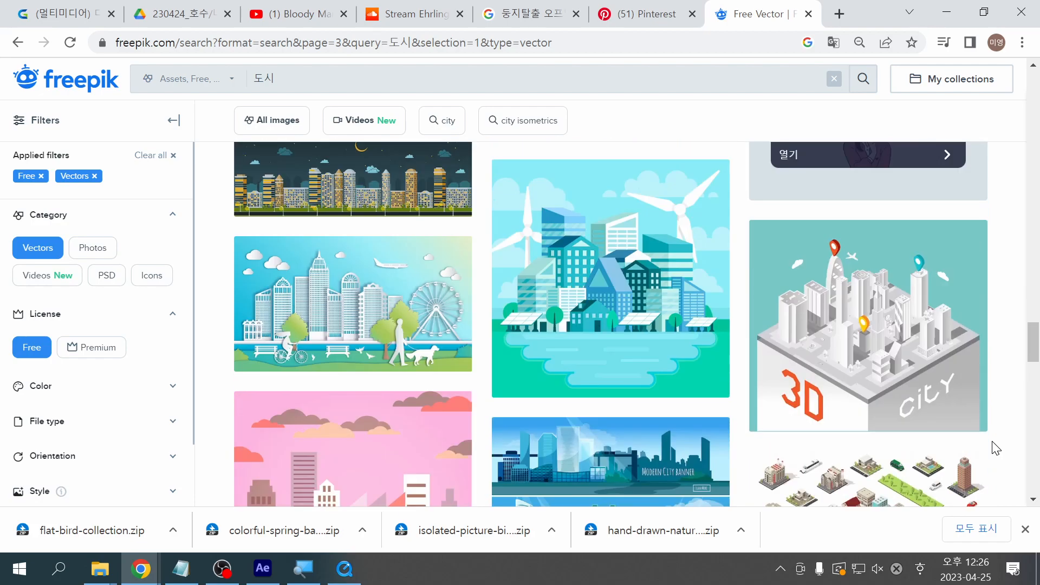
scroll(996, 447, down, 4)
scroll(996, 447, up, 7)
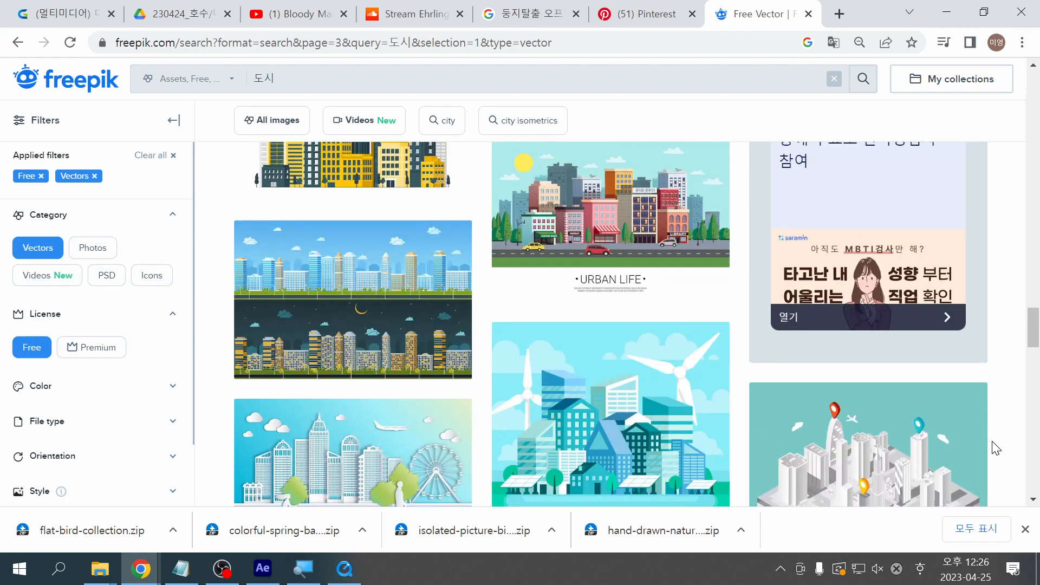
scroll(994, 446, up, 4)
scroll(766, 420, down, 7)
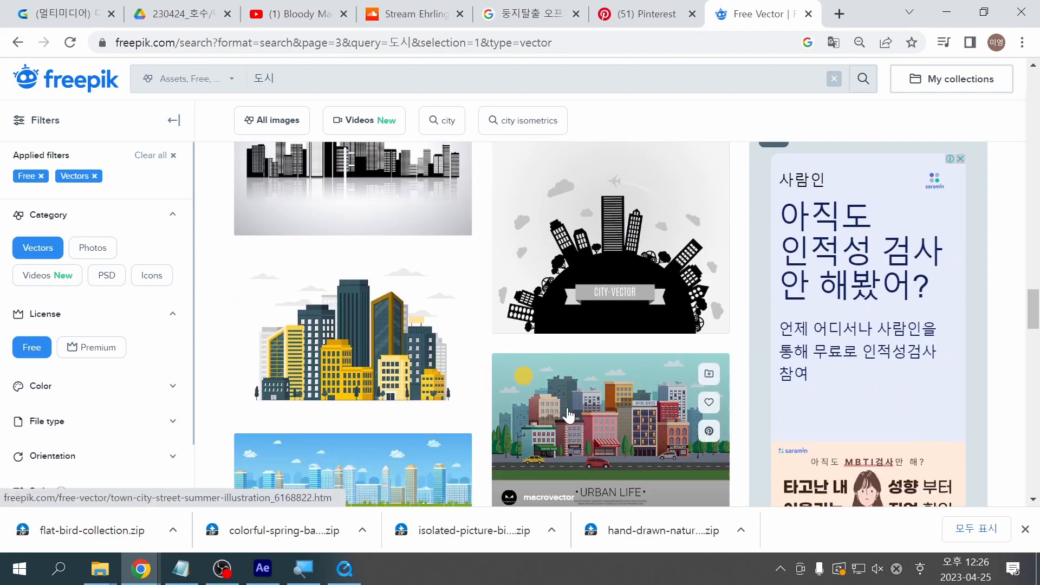
scroll(317, 410, down, 1)
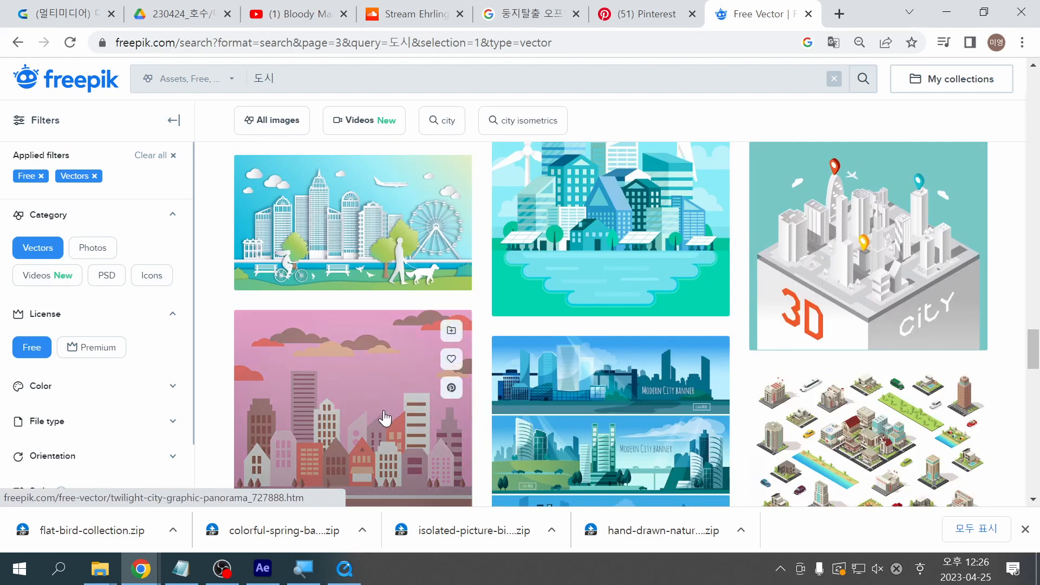
Step: Download the free paper city elements vector with the Ferris wheel and dog walker, and close its preview
click(428, 282)
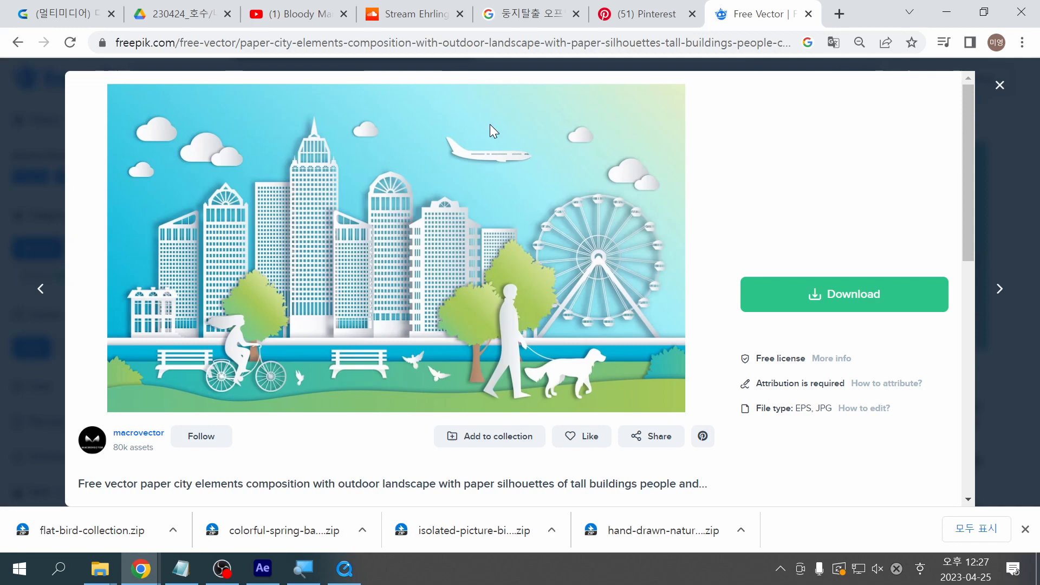
click(849, 296)
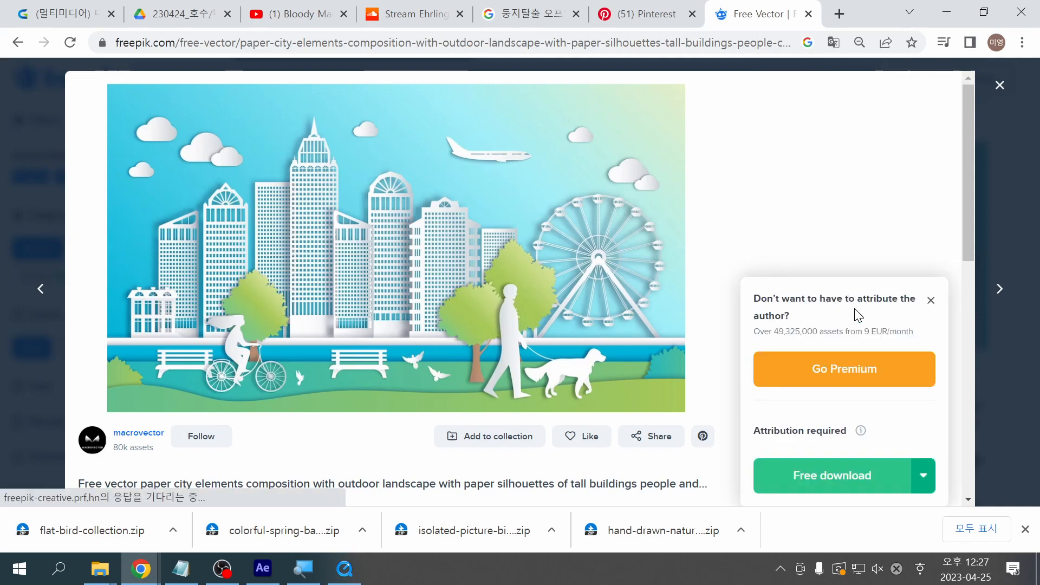
click(849, 476)
scroll(507, 455, down, 1)
scroll(507, 455, down, 5)
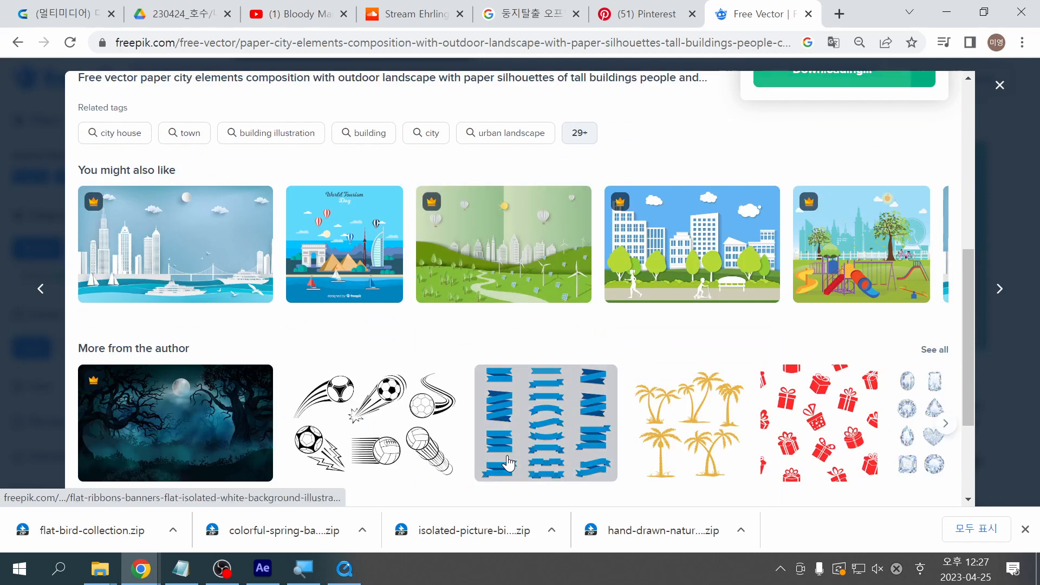
scroll(566, 423, down, 3)
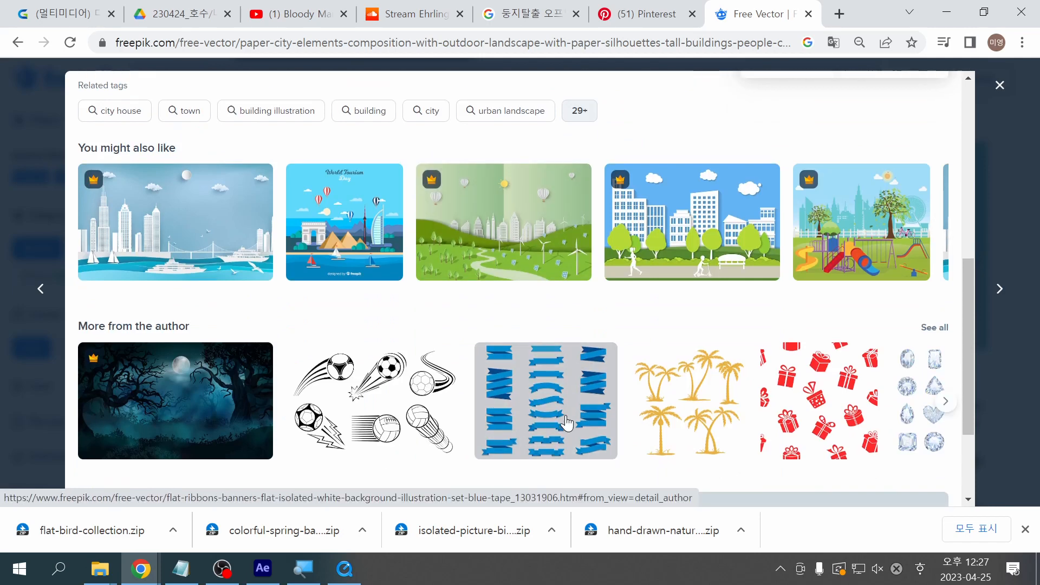
click(1024, 410)
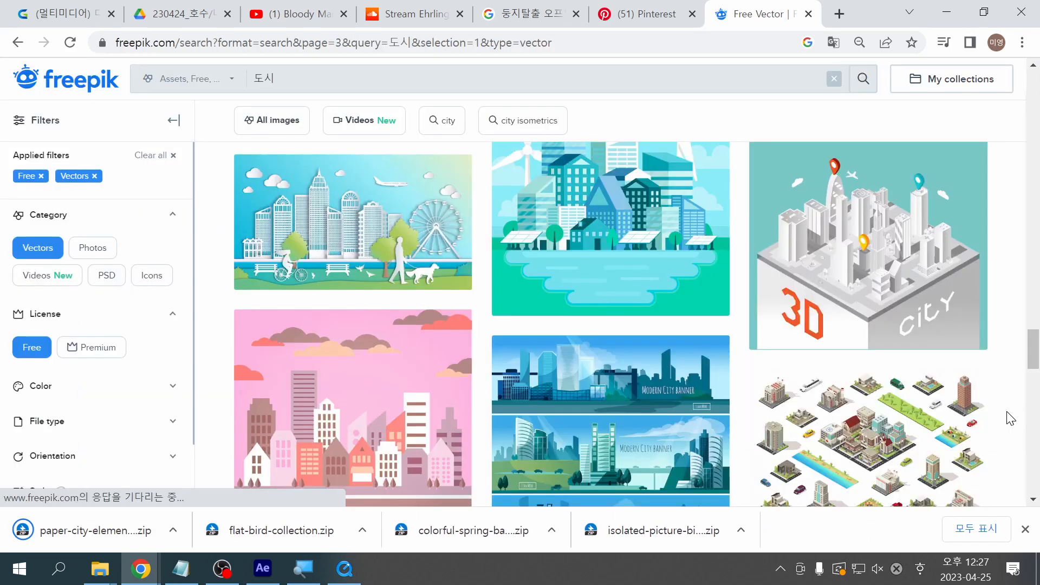
Step: Look through the remaining page 3 results for 도시 and go to page 4
scroll(937, 428, down, 5)
scroll(932, 429, down, 5)
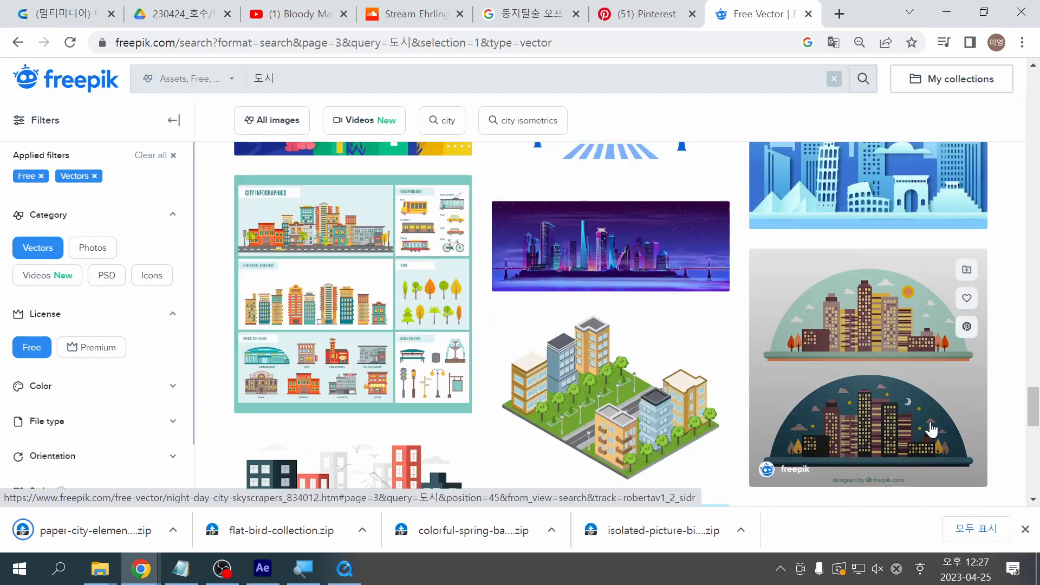
scroll(932, 430, down, 4)
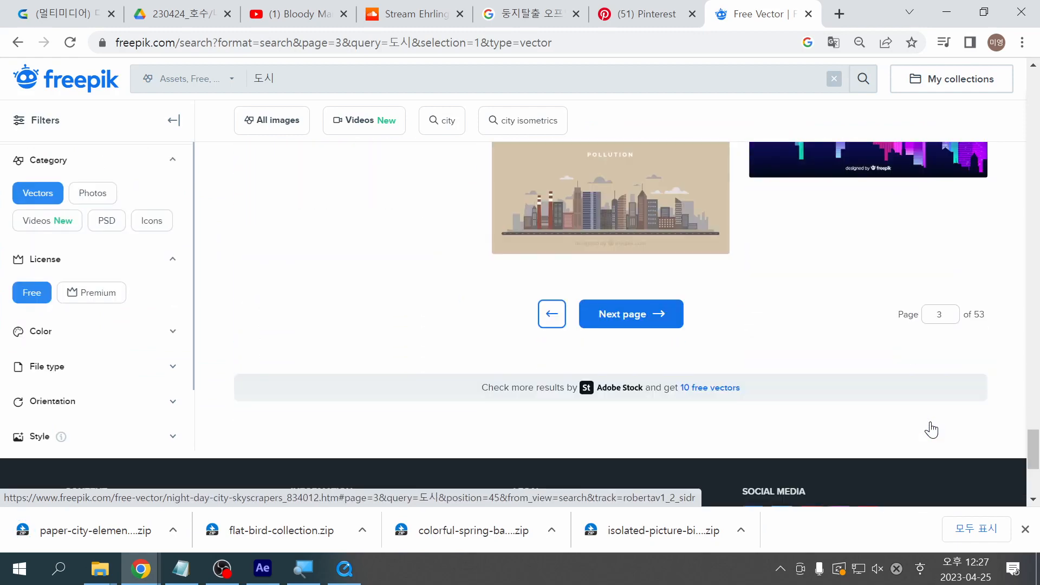
click(640, 328)
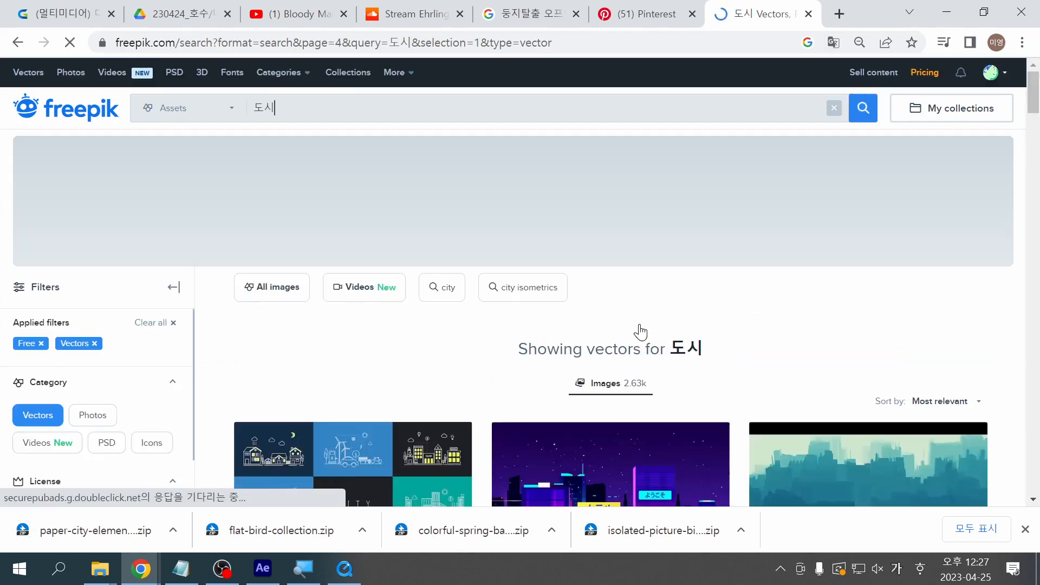
Step: Download the free world habitat day concept in paper style vector from the page 4 results and close its preview
scroll(640, 331, down, 5)
scroll(640, 330, down, 6)
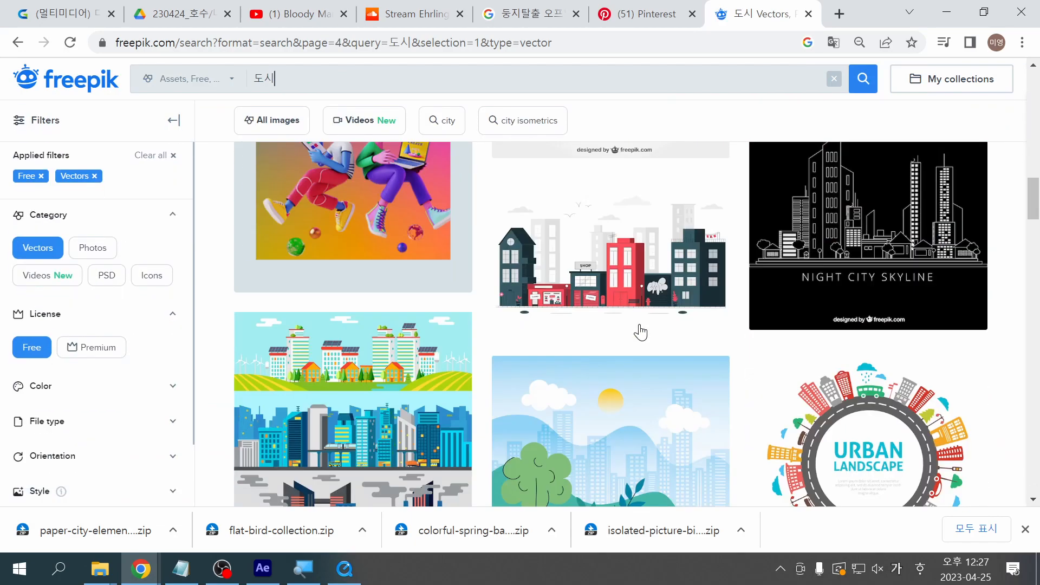
scroll(640, 331, down, 5)
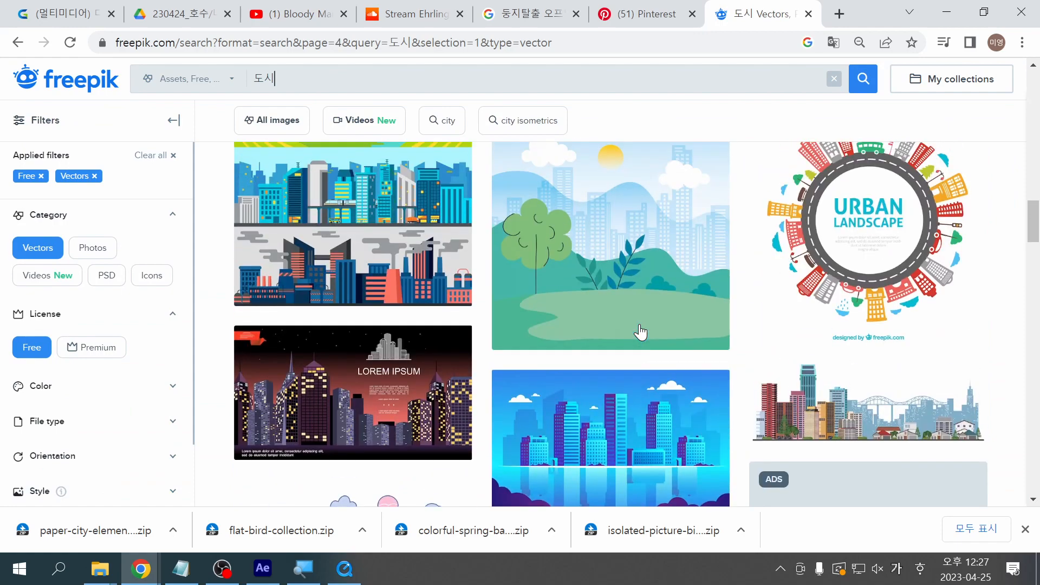
scroll(640, 331, down, 8)
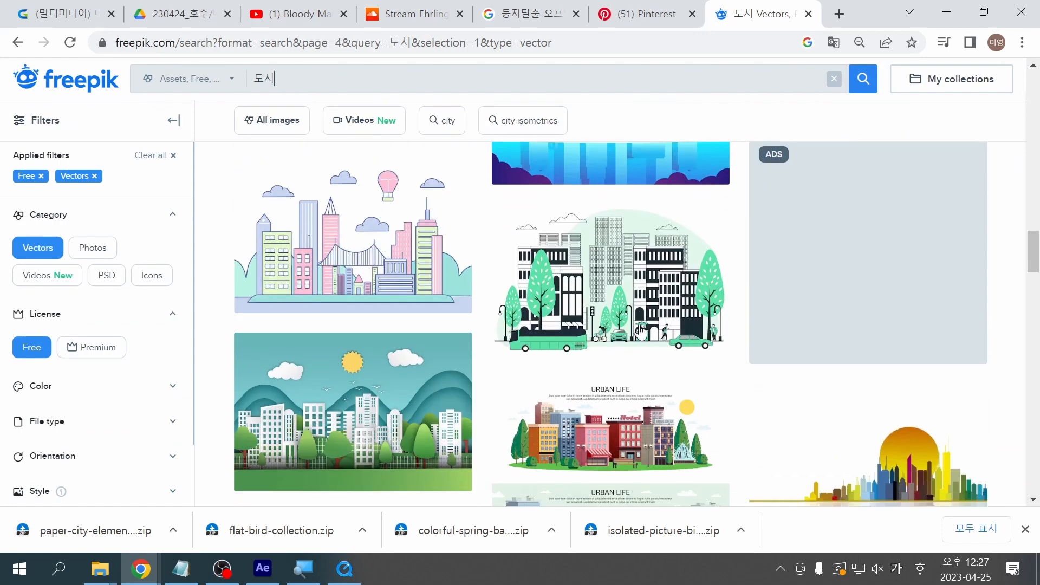
scroll(640, 331, up, 5)
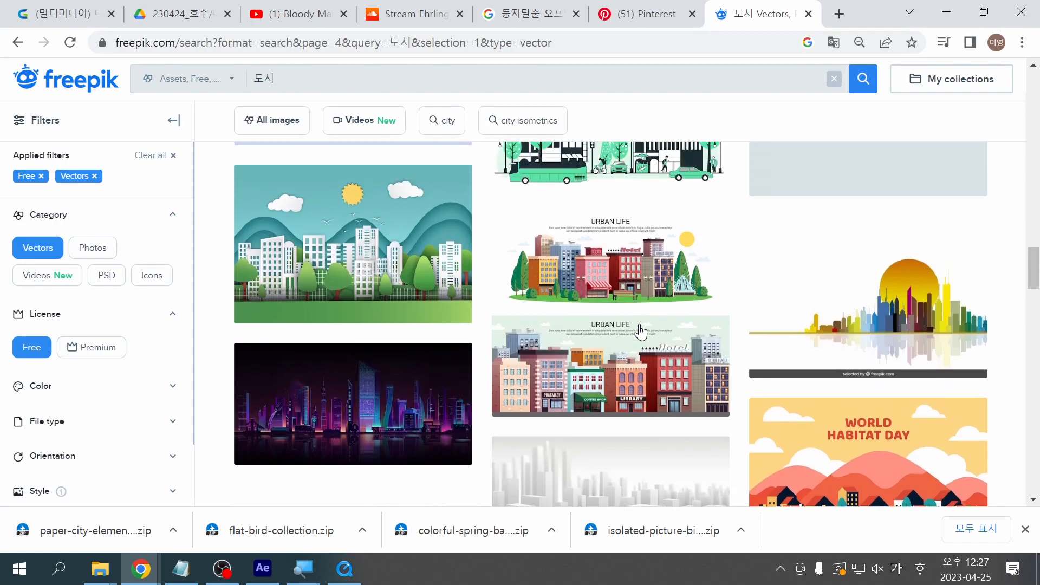
click(395, 287)
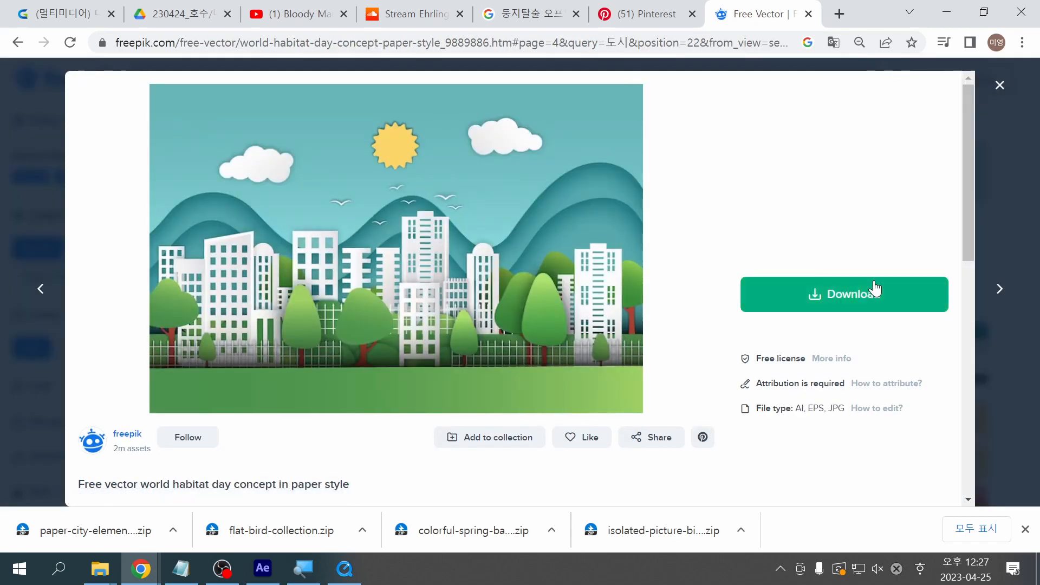
click(872, 288)
click(847, 469)
click(1018, 457)
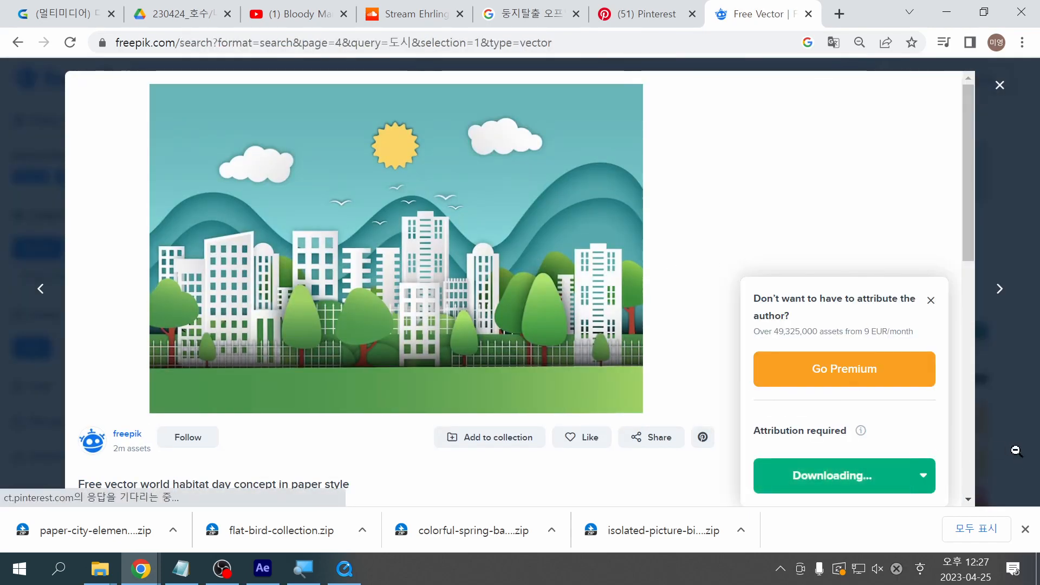
Step: Download the free world habitat day flat design vector with orange hills and look over its related vectors
scroll(1019, 456, down, 6)
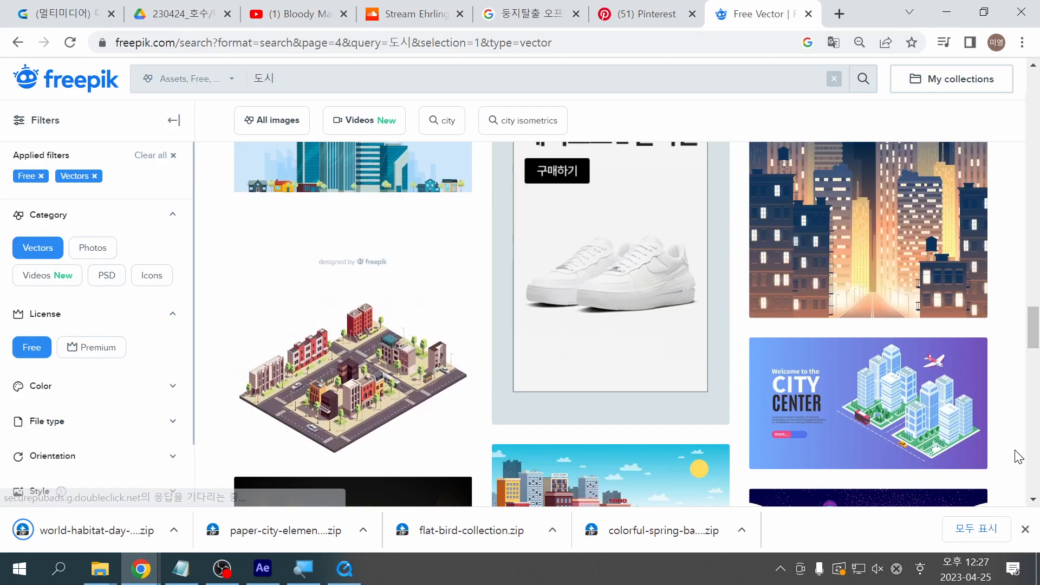
scroll(1013, 455, up, 8)
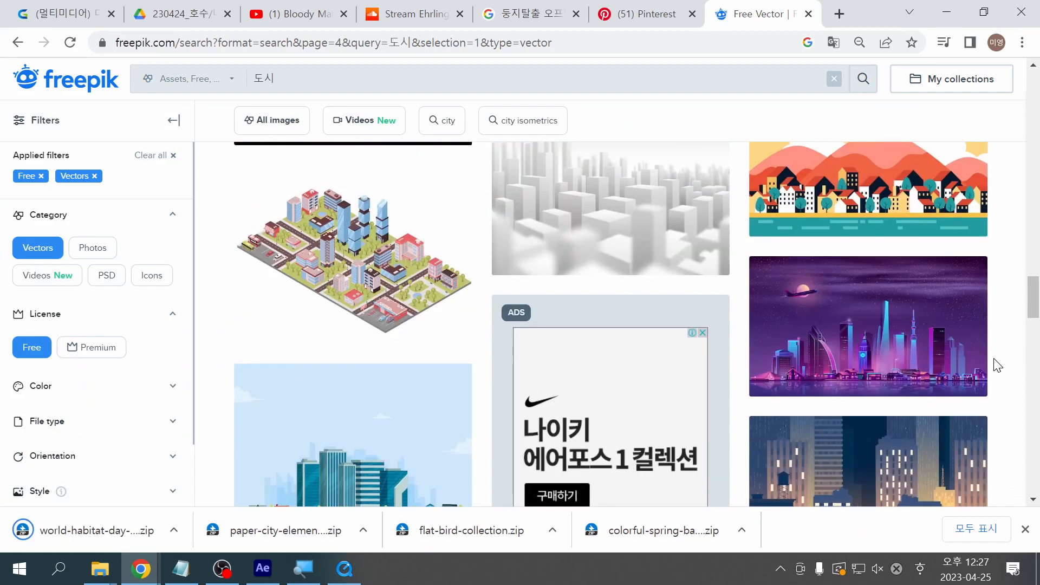
scroll(1036, 293, up, 4)
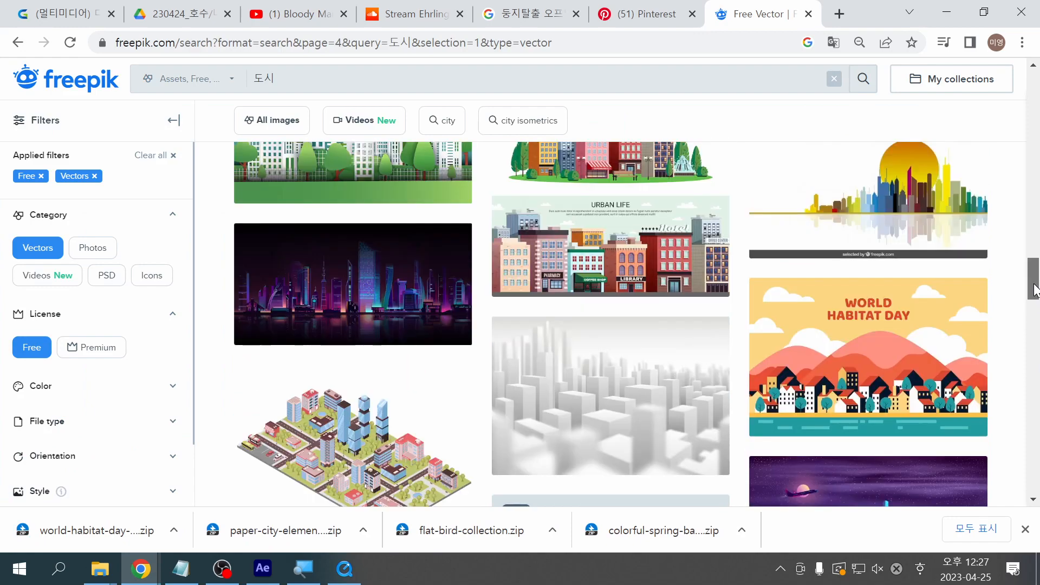
click(882, 367)
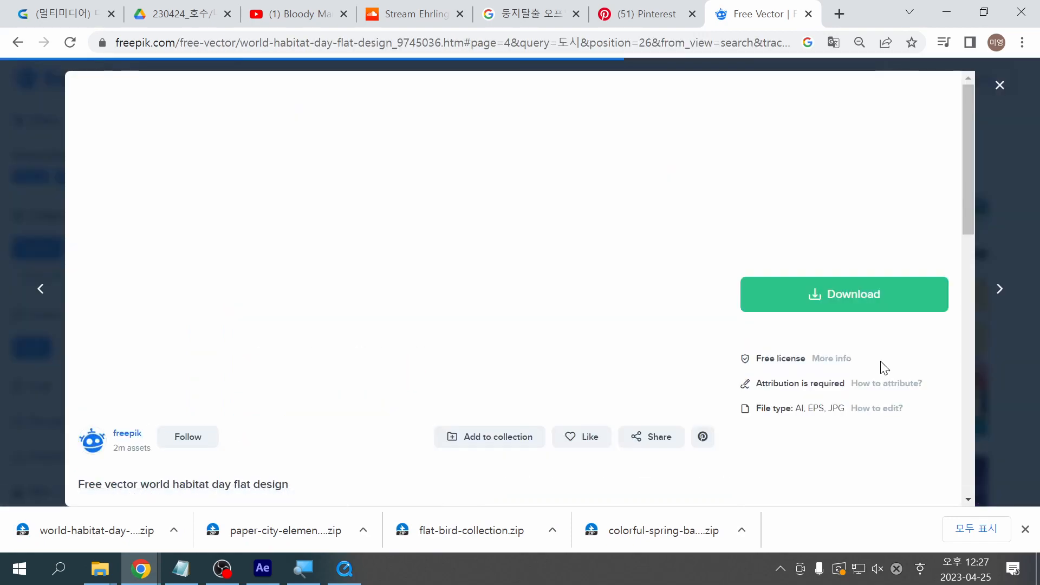
click(831, 300)
click(817, 474)
scroll(290, 427, down, 7)
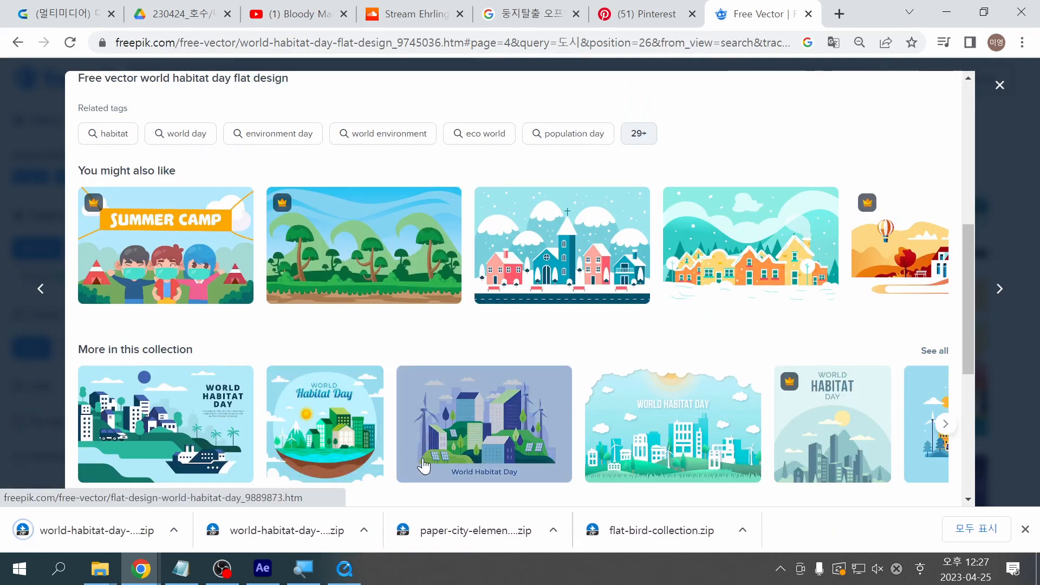
scroll(425, 466, down, 5)
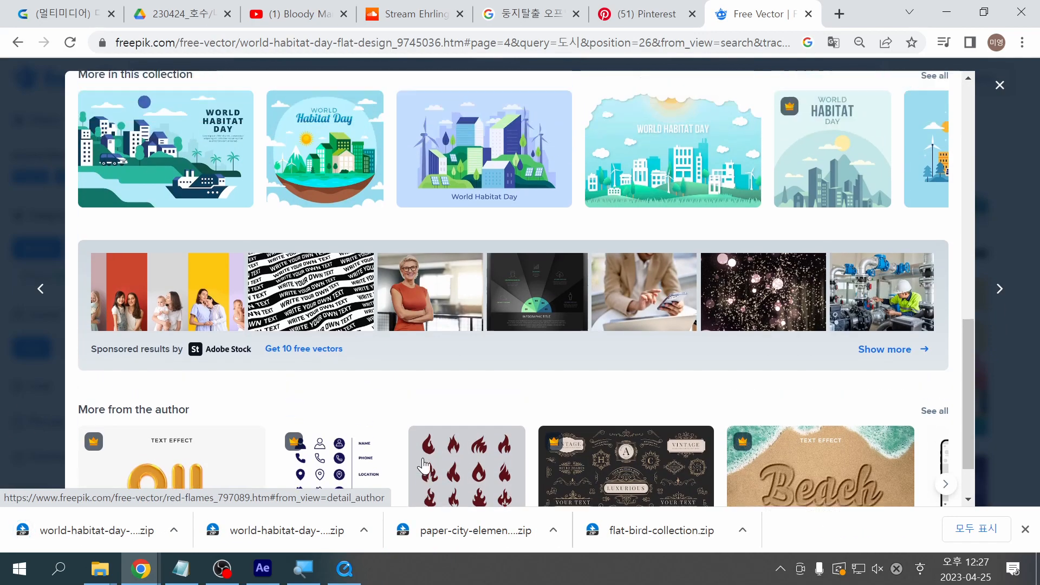
Step: Download the free world habitat day event vector with the ship and car from the same collection
scroll(424, 466, up, 8)
scroll(424, 466, down, 2)
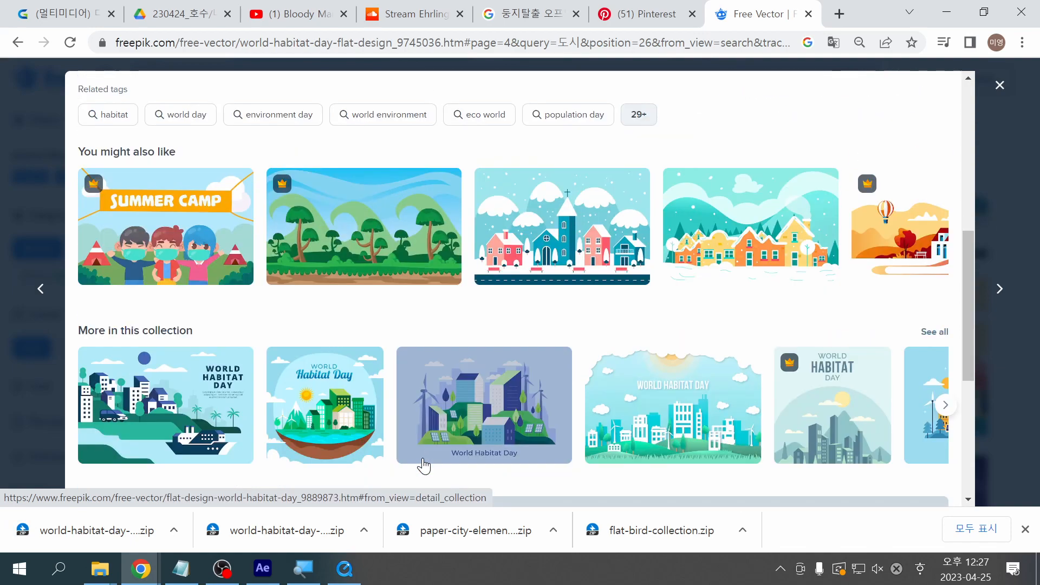
click(147, 439)
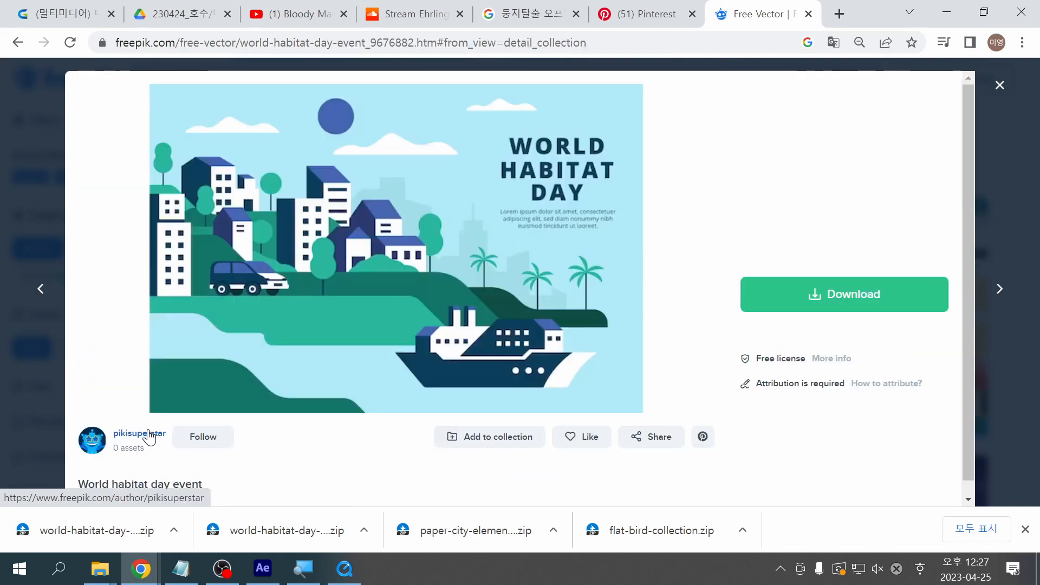
click(892, 297)
click(863, 480)
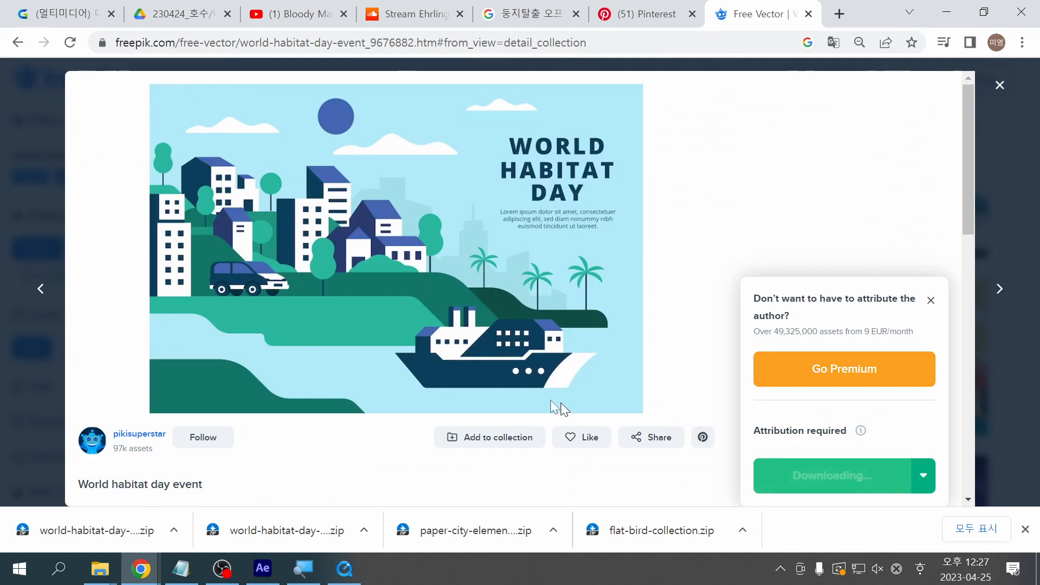
Step: Download the free world habitat day concept flat design vector with snowy mountains from the collection and dismiss the attribution notice
scroll(518, 393, down, 5)
scroll(519, 393, down, 5)
scroll(520, 402, up, 3)
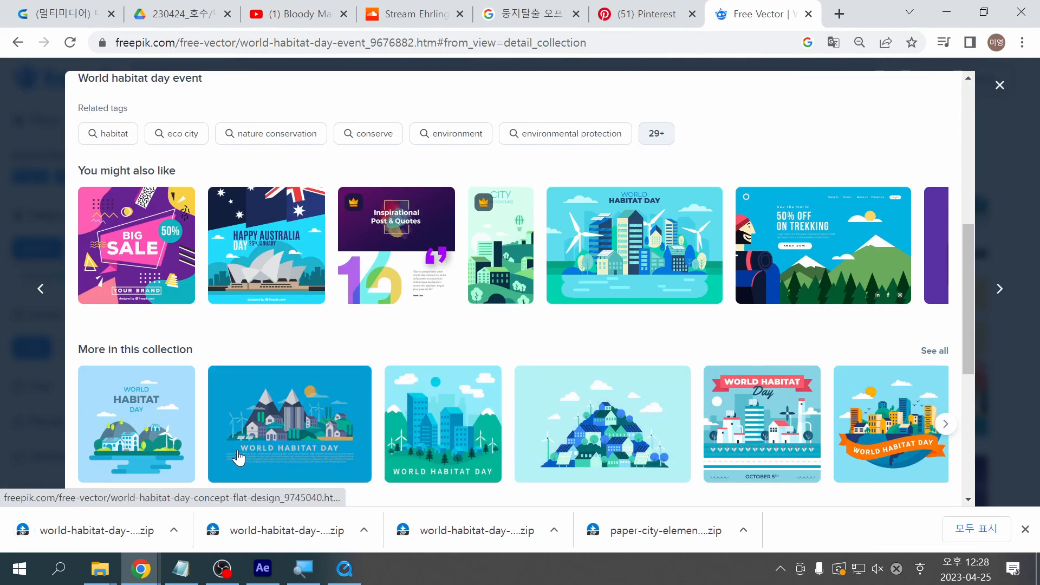
click(313, 431)
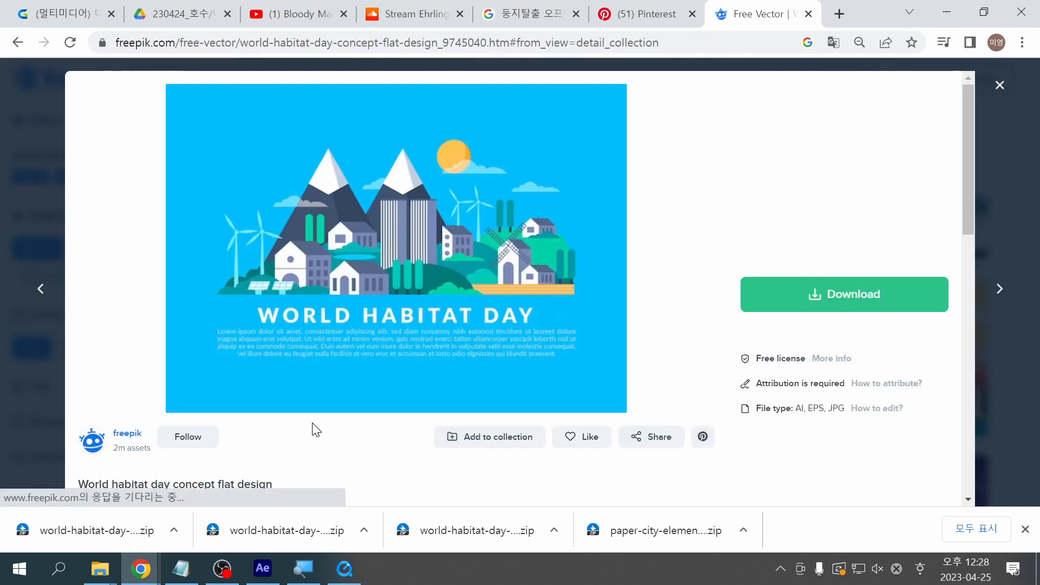
click(867, 297)
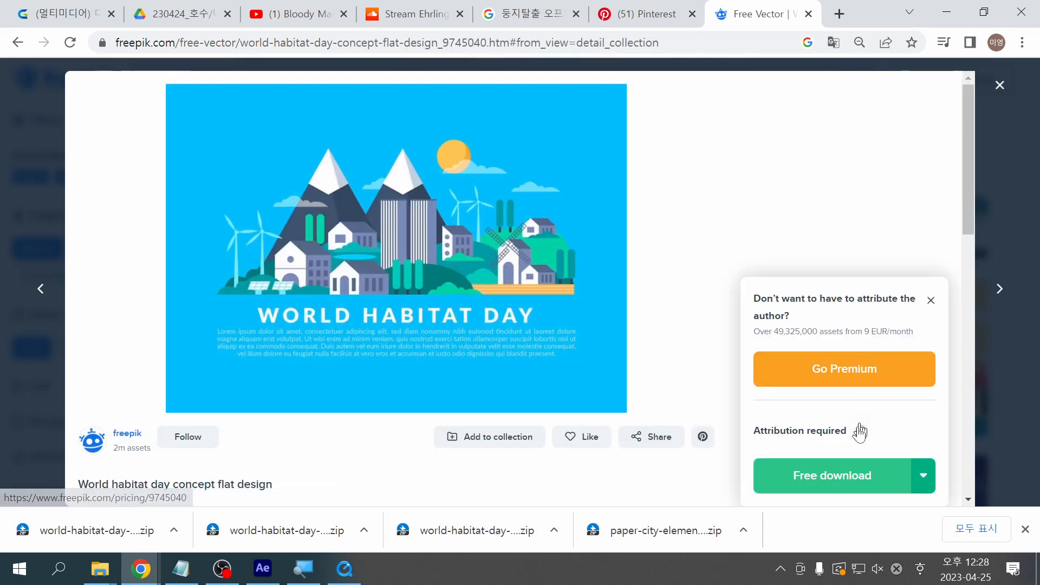
click(848, 491)
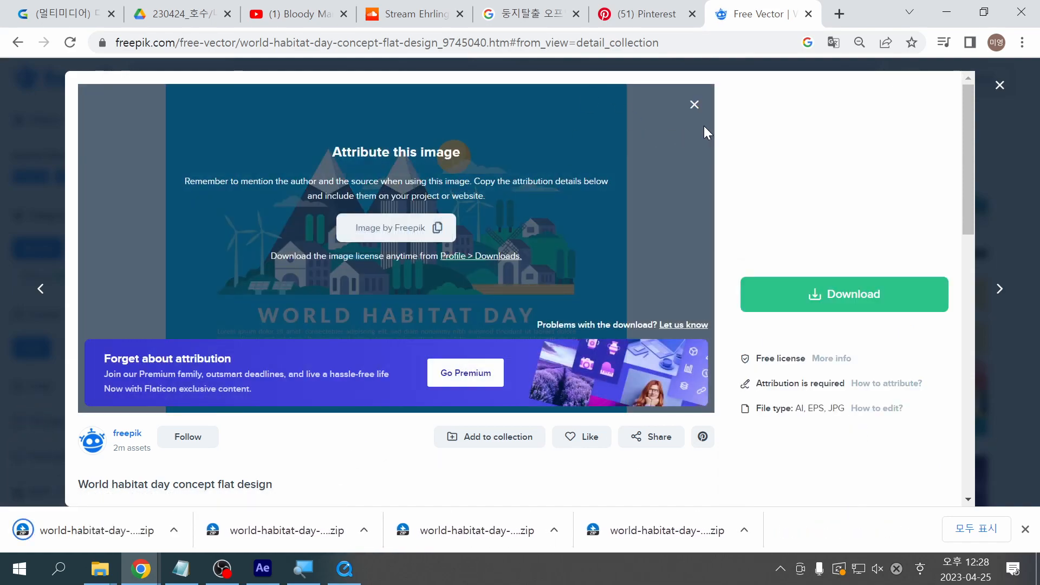
click(694, 104)
Step: Download the free flat design world habitat day vector with blue and green buildings from the collection
scroll(523, 325, down, 6)
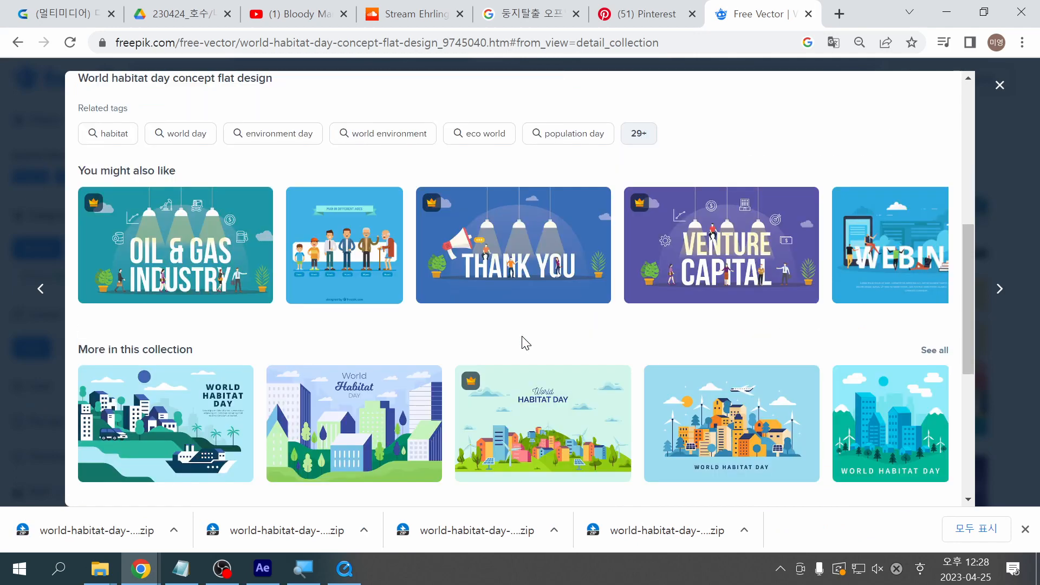
click(349, 428)
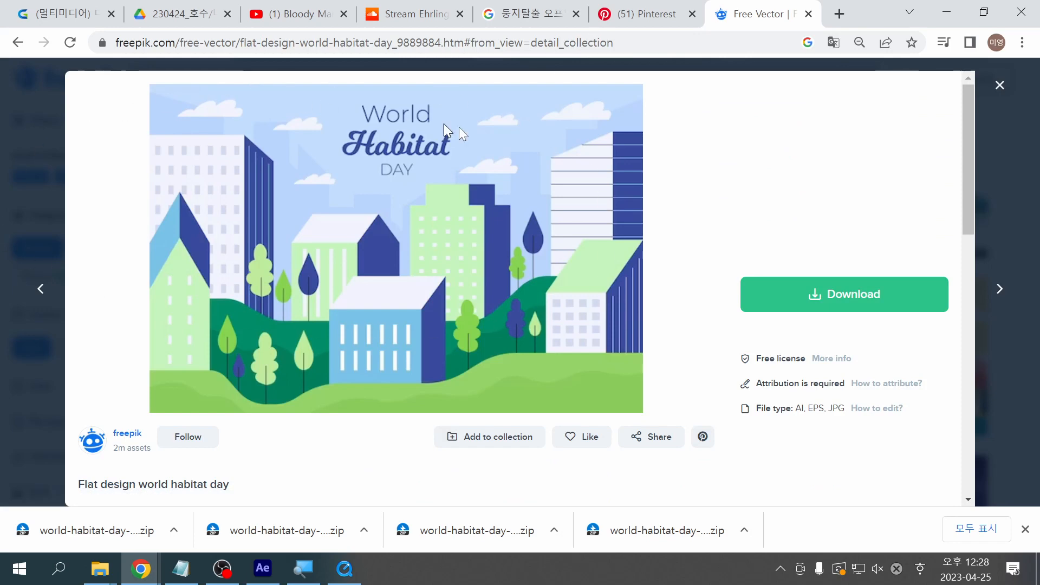
click(861, 313)
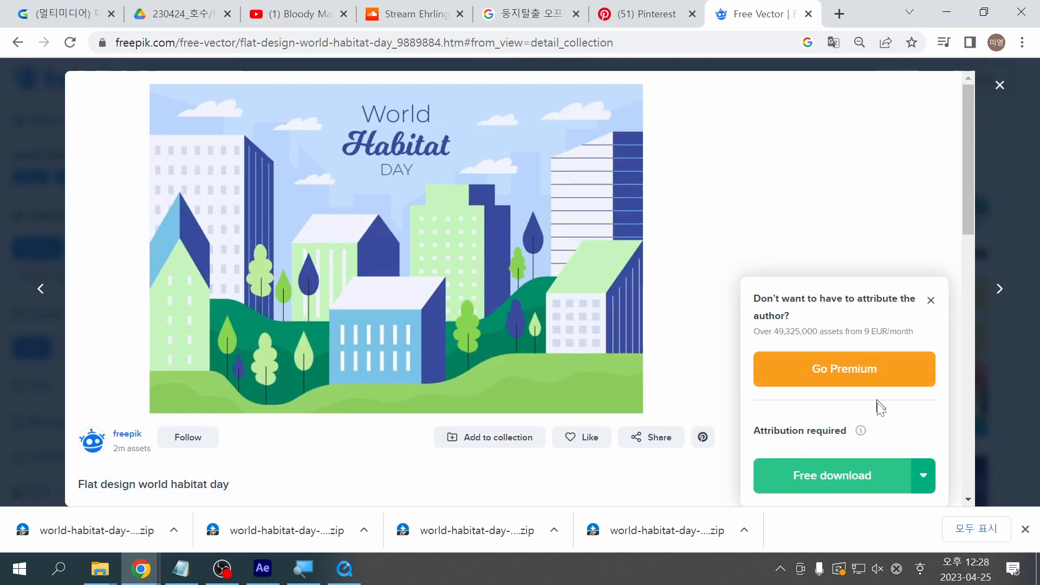
click(871, 480)
Step: Download the free flat design world habitat day vector with high-rises behind small houses from the similar vectors and dismiss the attribution notice
scroll(318, 487, down, 4)
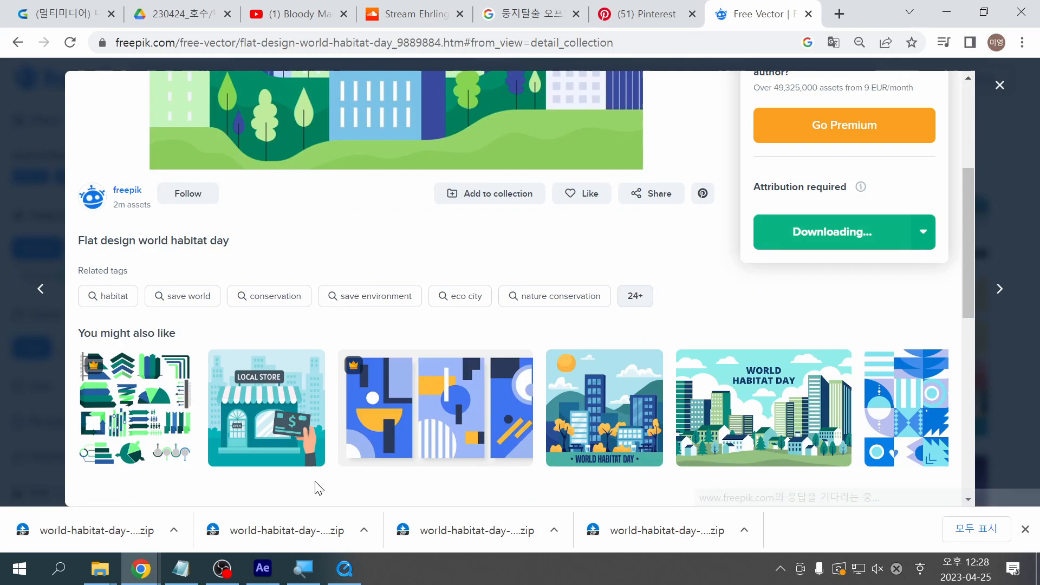
scroll(316, 490, down, 8)
scroll(317, 489, down, 2)
scroll(316, 488, up, 3)
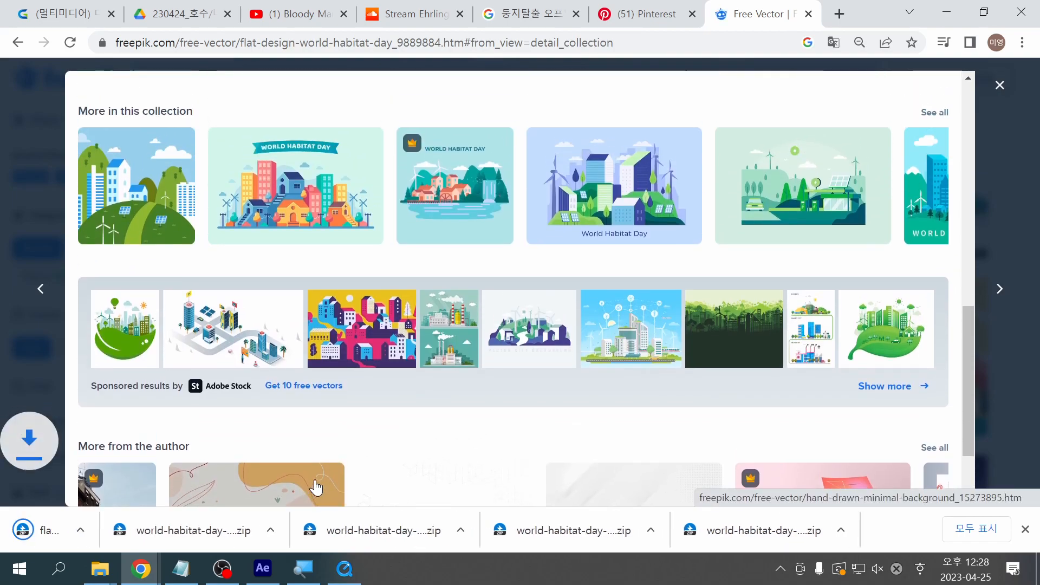
scroll(316, 485, down, 2)
scroll(316, 482, up, 5)
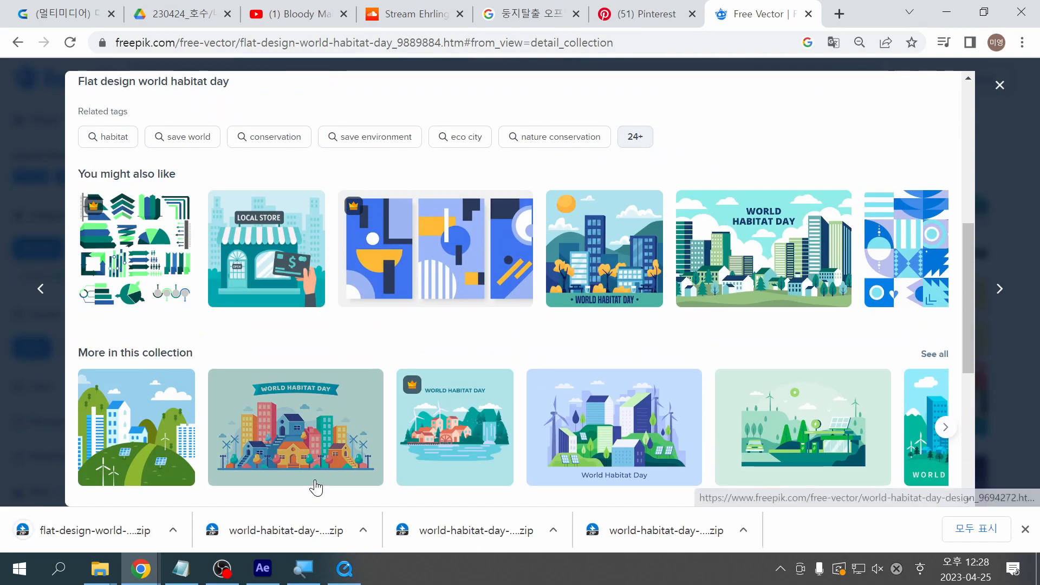
scroll(316, 485, down, 2)
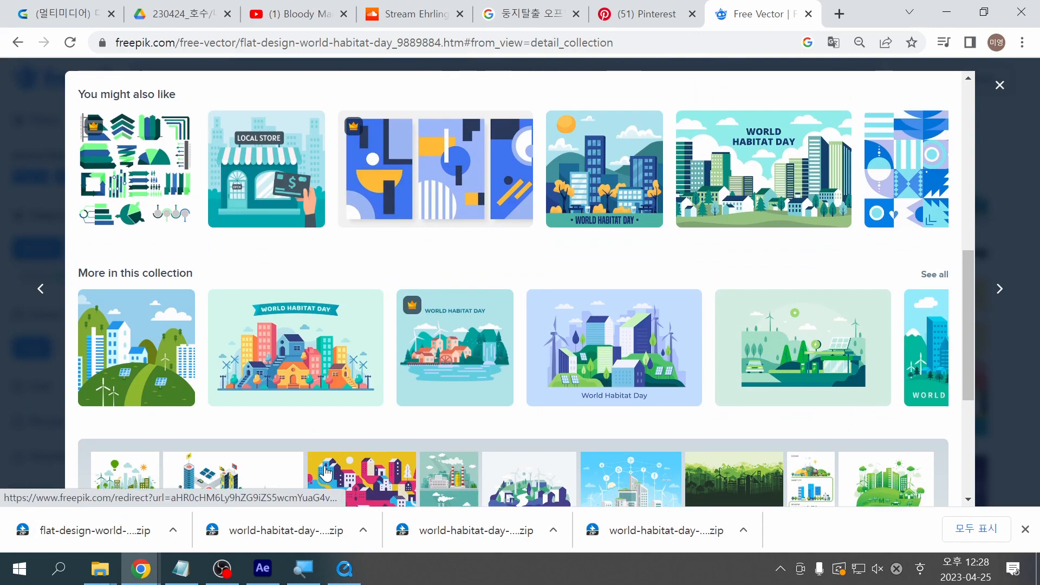
scroll(734, 469, up, 3)
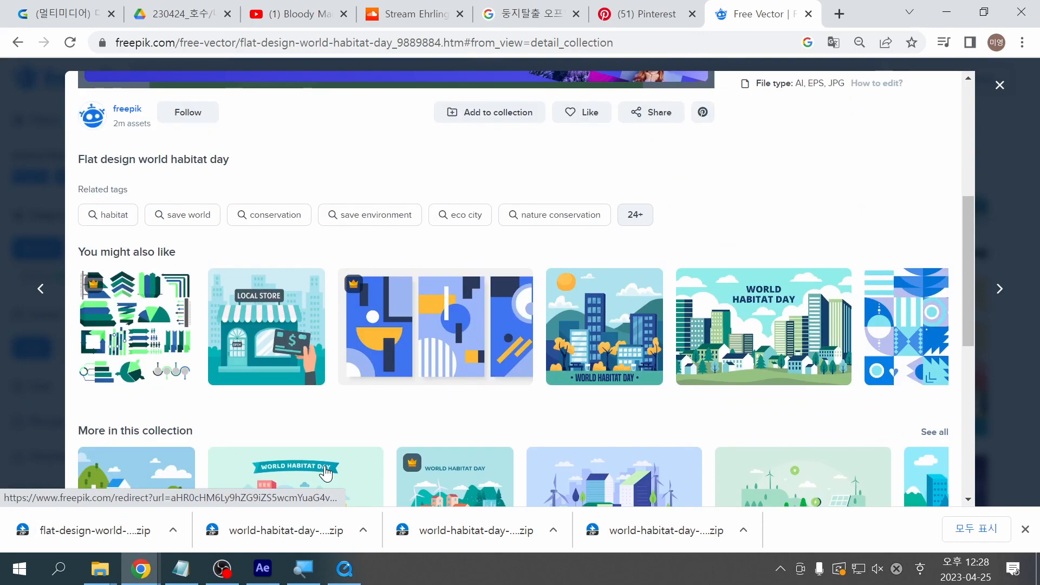
click(732, 347)
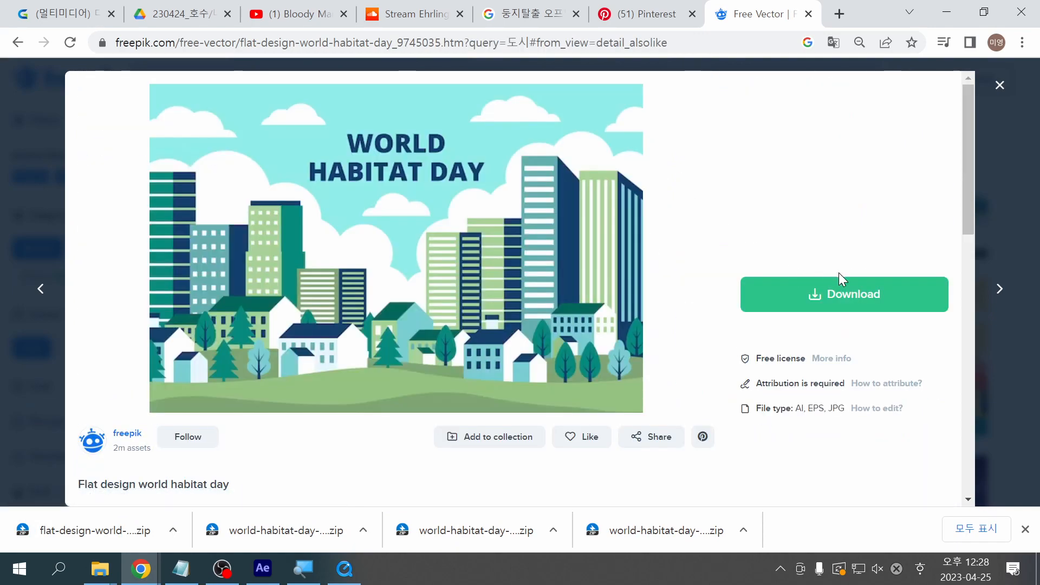
click(861, 292)
click(822, 477)
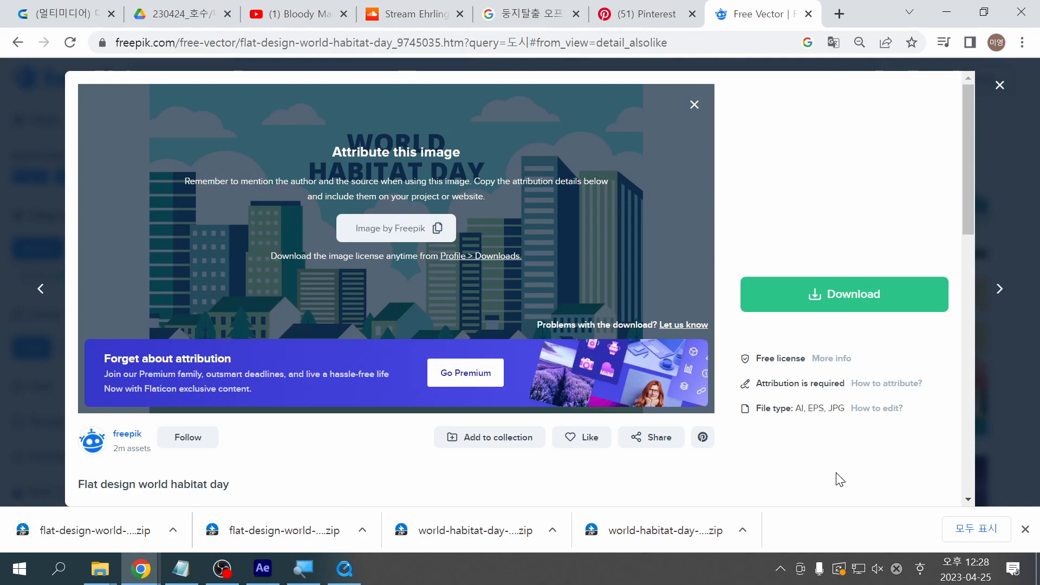
click(695, 104)
Step: Look through the vector's similar suggestions and its collection for more city backgrounds, and close the preview
scroll(704, 260, down, 10)
scroll(712, 265, up, 5)
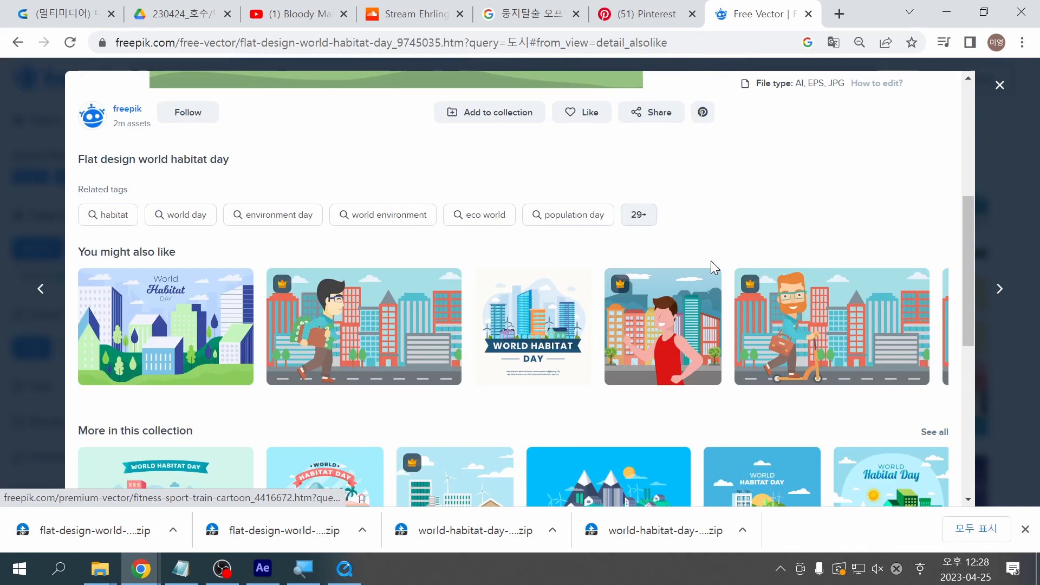
scroll(712, 262, down, 6)
scroll(711, 261, up, 3)
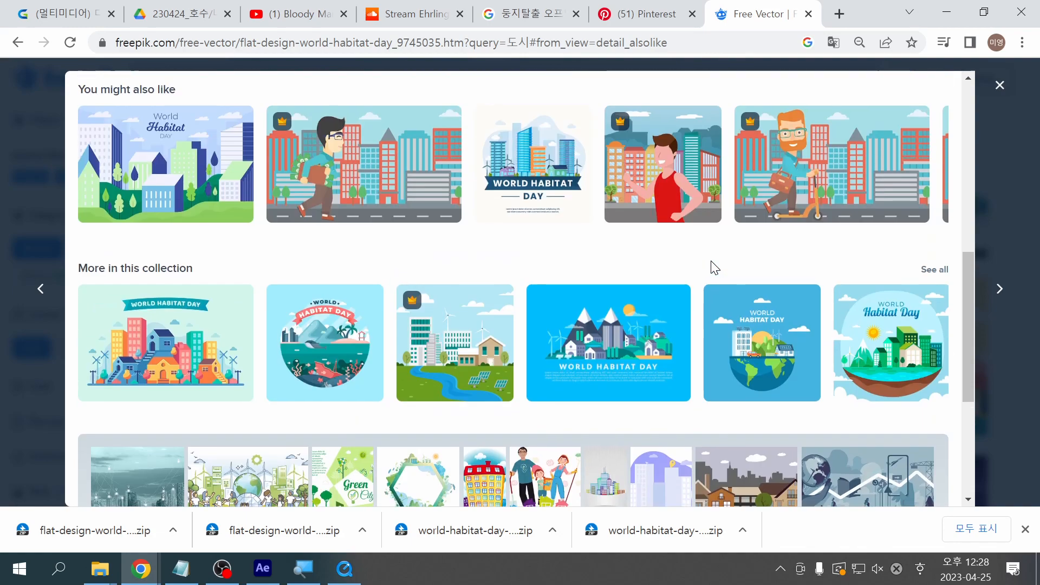
click(946, 344)
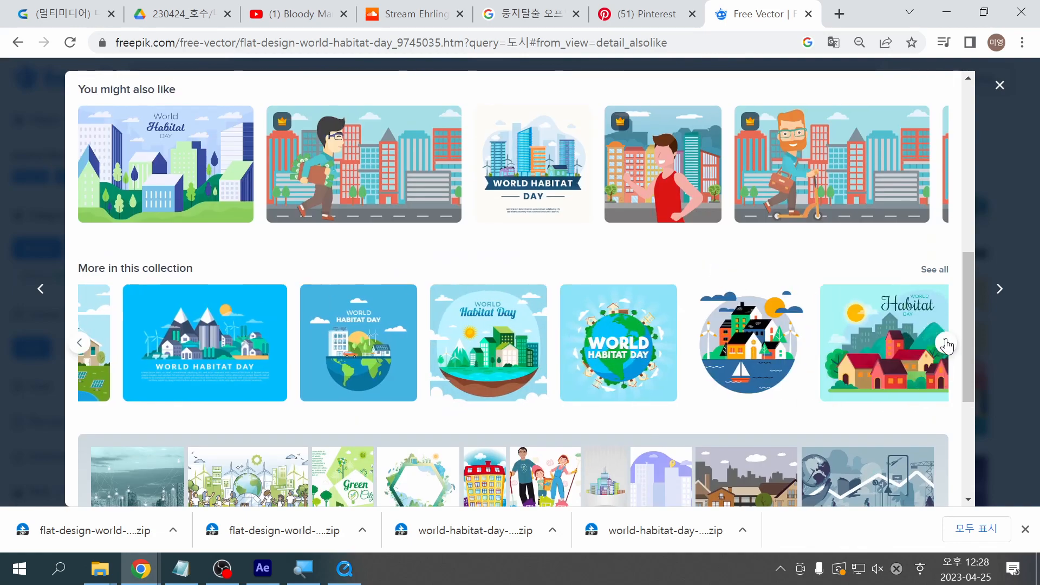
click(946, 344)
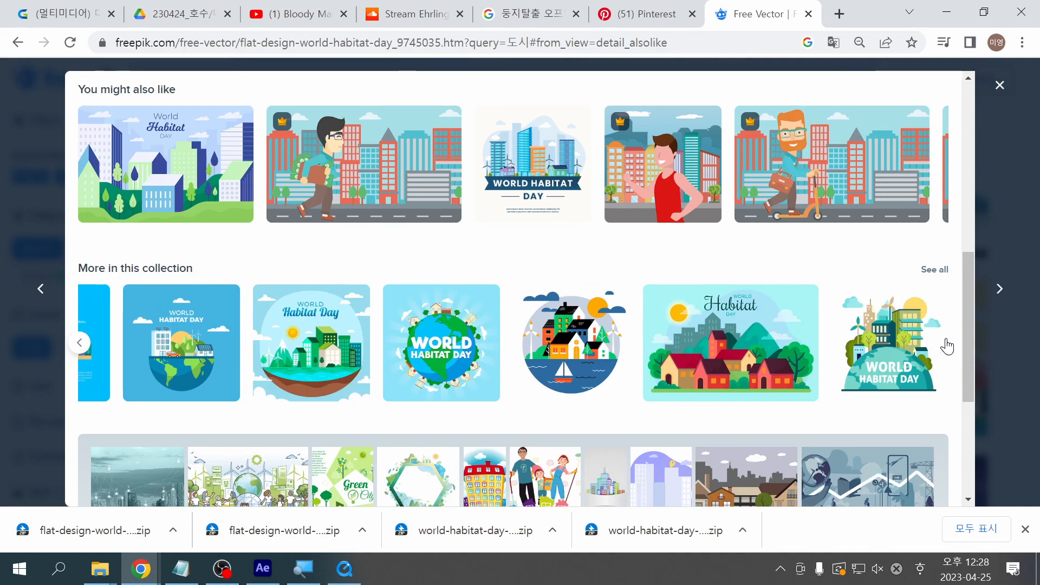
scroll(947, 346, down, 3)
scroll(948, 345, up, 9)
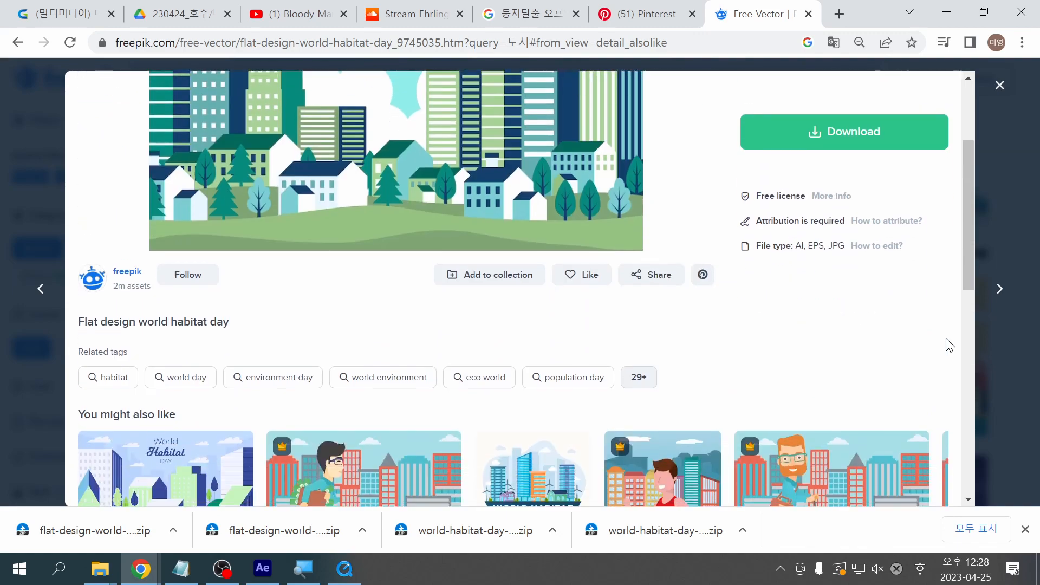
scroll(948, 344, down, 3)
click(943, 332)
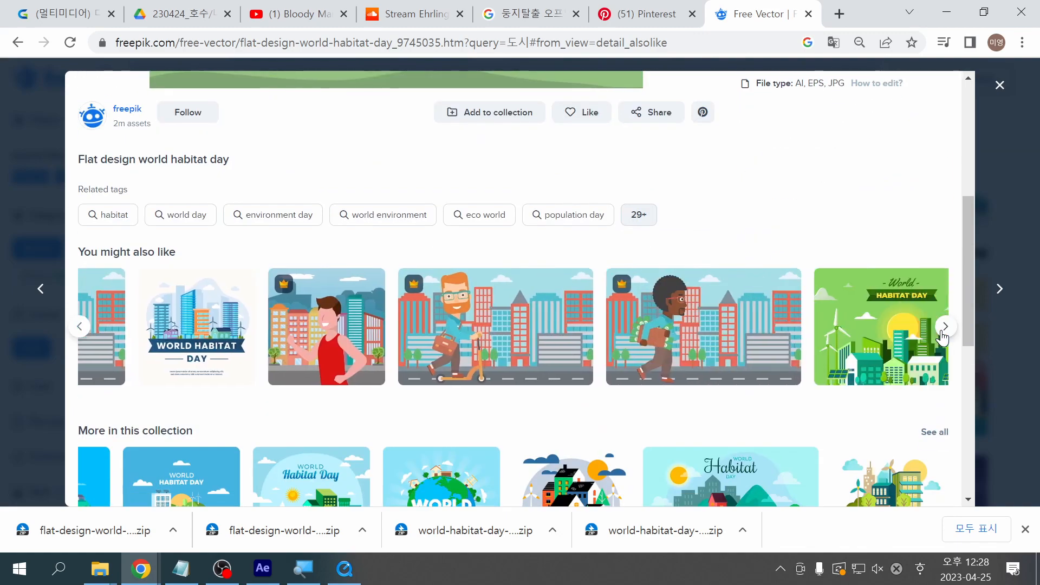
click(943, 336)
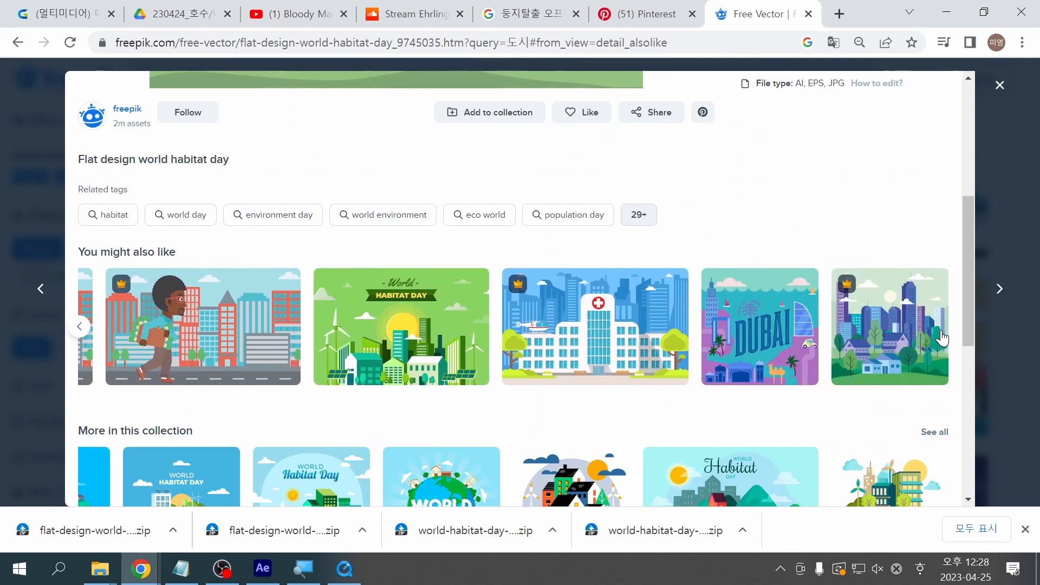
click(1012, 367)
Step: Look through the remaining page 4 results for 도시 and go to page 5
scroll(1015, 374, down, 2)
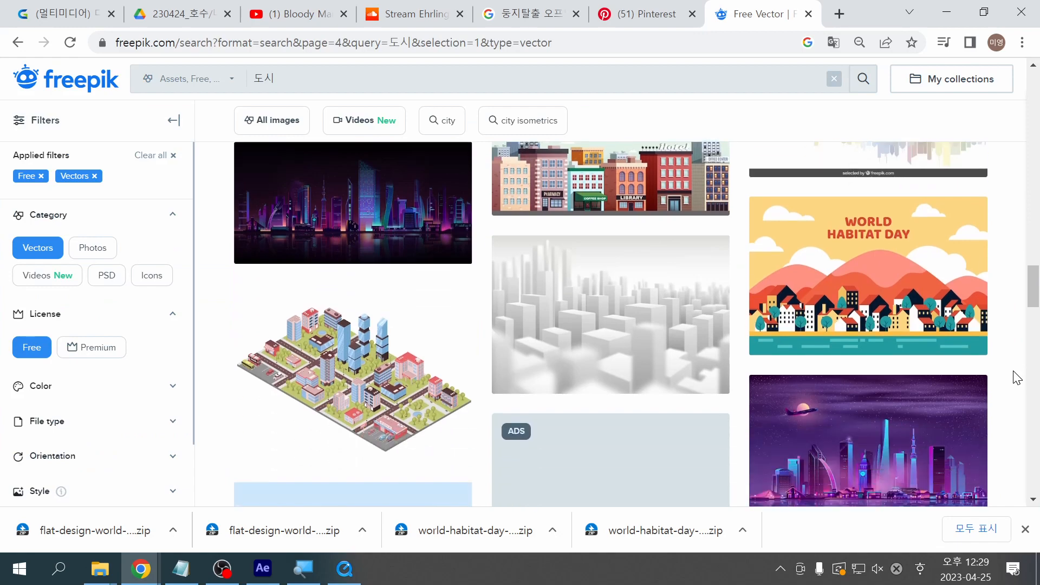
scroll(1017, 378, down, 15)
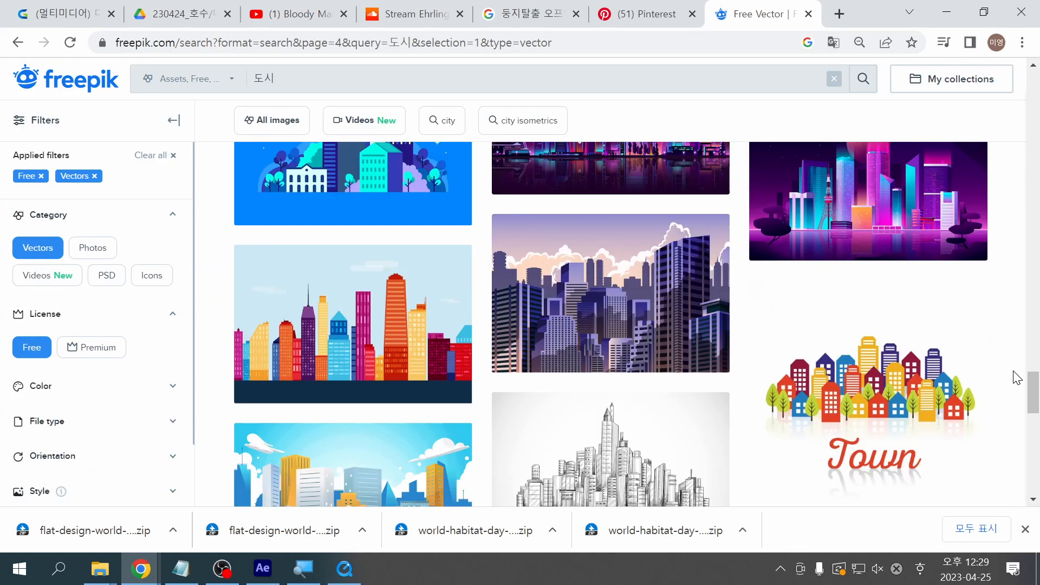
scroll(1016, 378, down, 10)
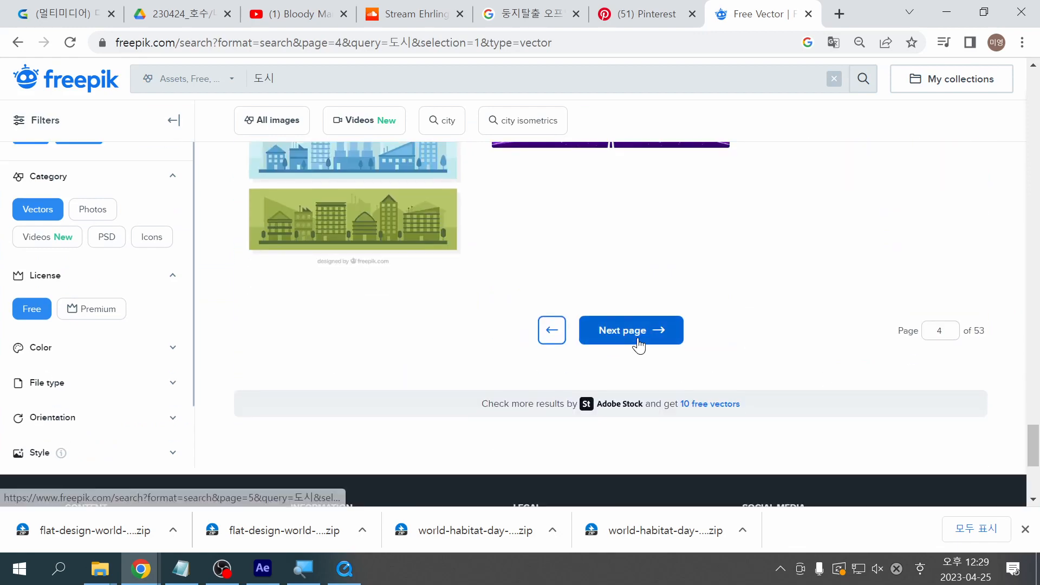
click(641, 341)
Step: Look through the page 5 results for 도시 for usable city backgrounds and go to page 6
scroll(639, 347, down, 8)
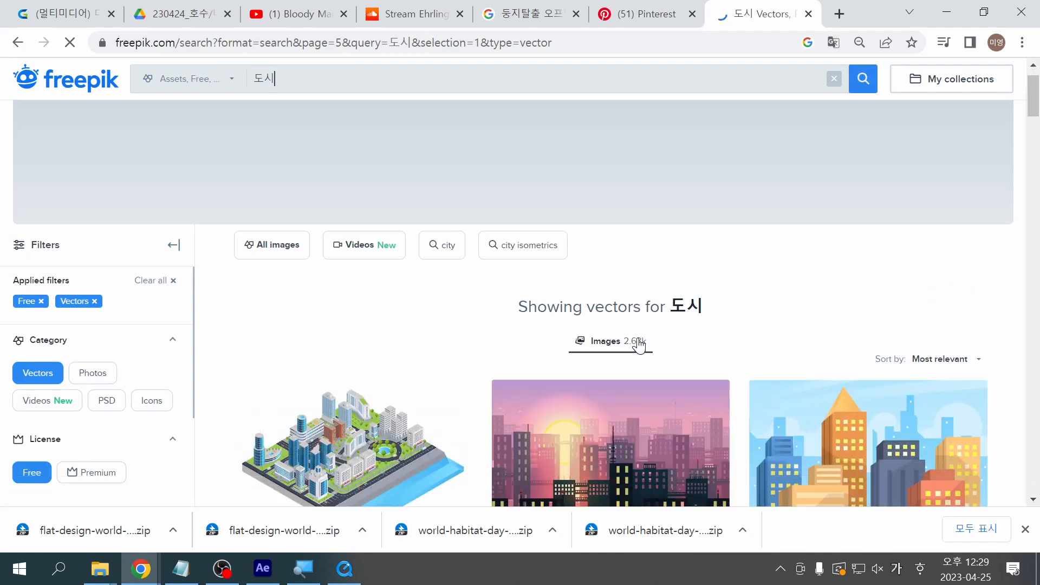
scroll(639, 346, down, 5)
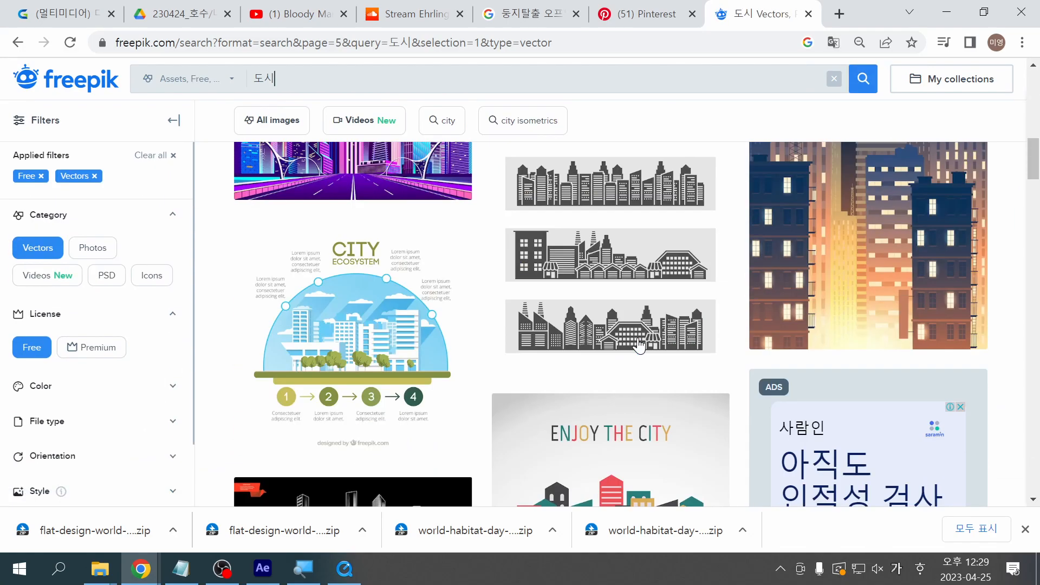
scroll(639, 346, down, 10)
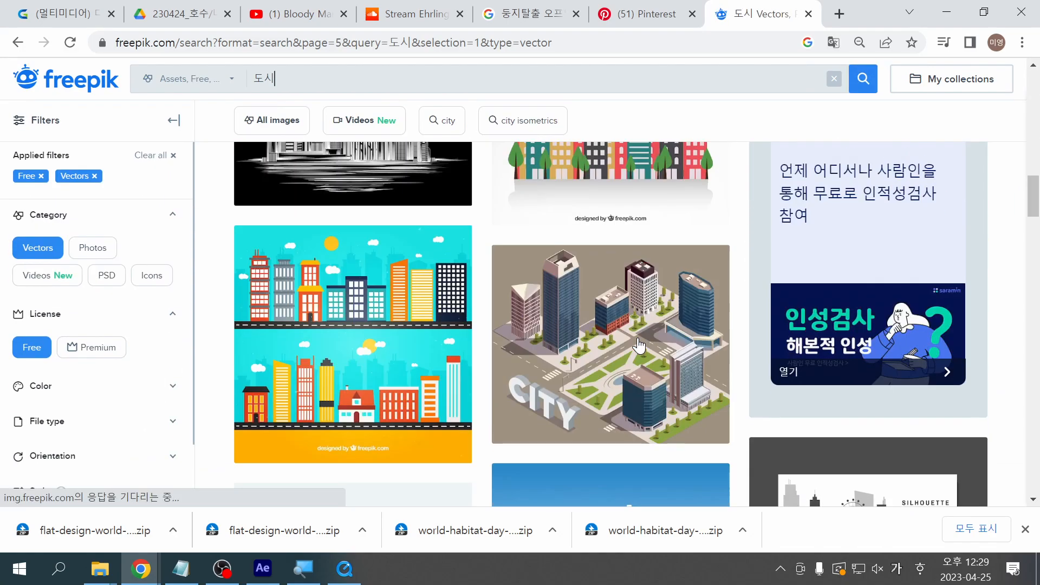
scroll(639, 345, down, 1)
scroll(640, 346, down, 7)
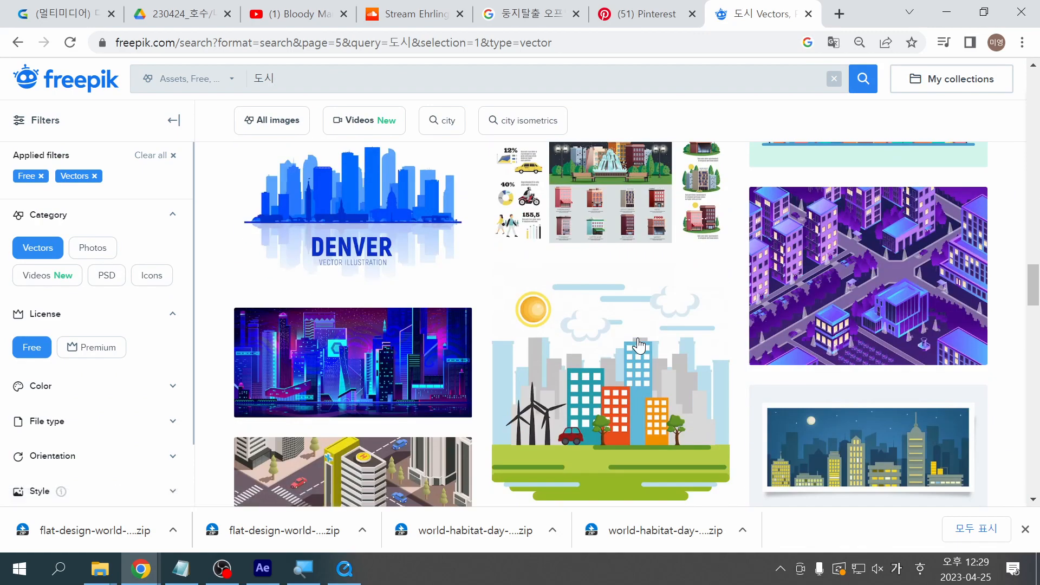
scroll(639, 346, down, 10)
scroll(639, 346, down, 8)
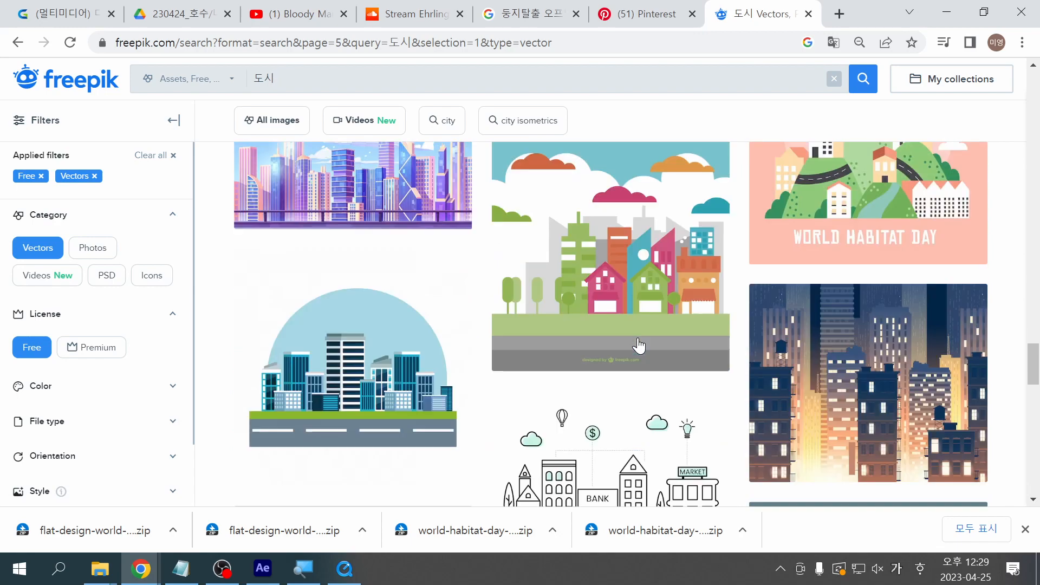
scroll(639, 346, down, 10)
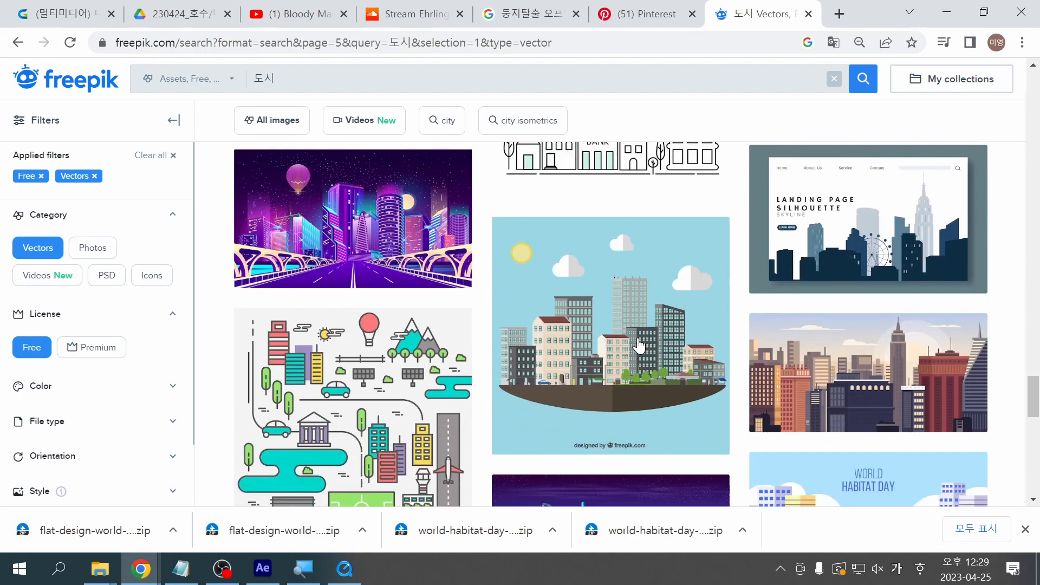
scroll(639, 346, up, 5)
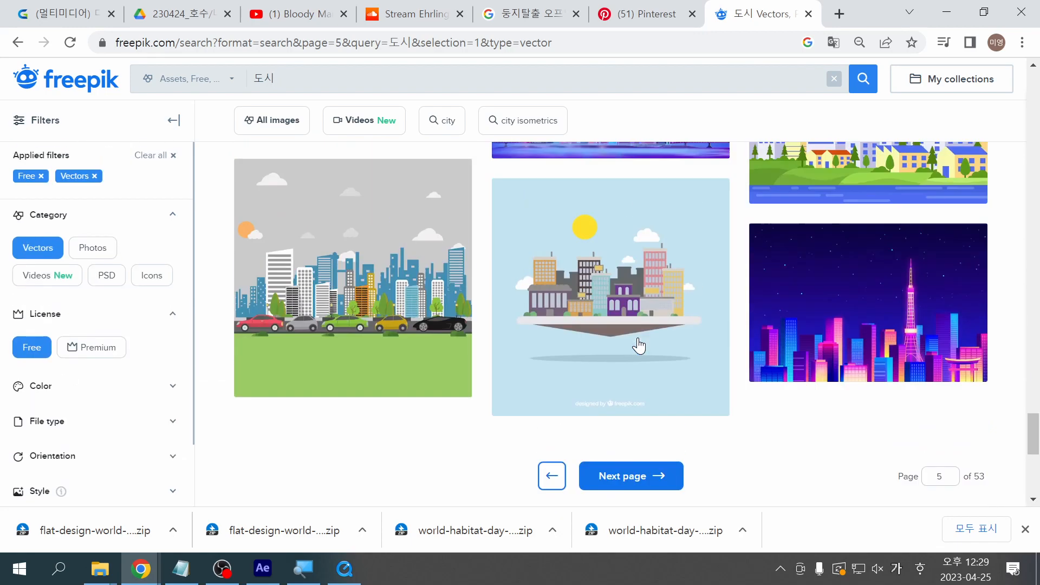
click(622, 477)
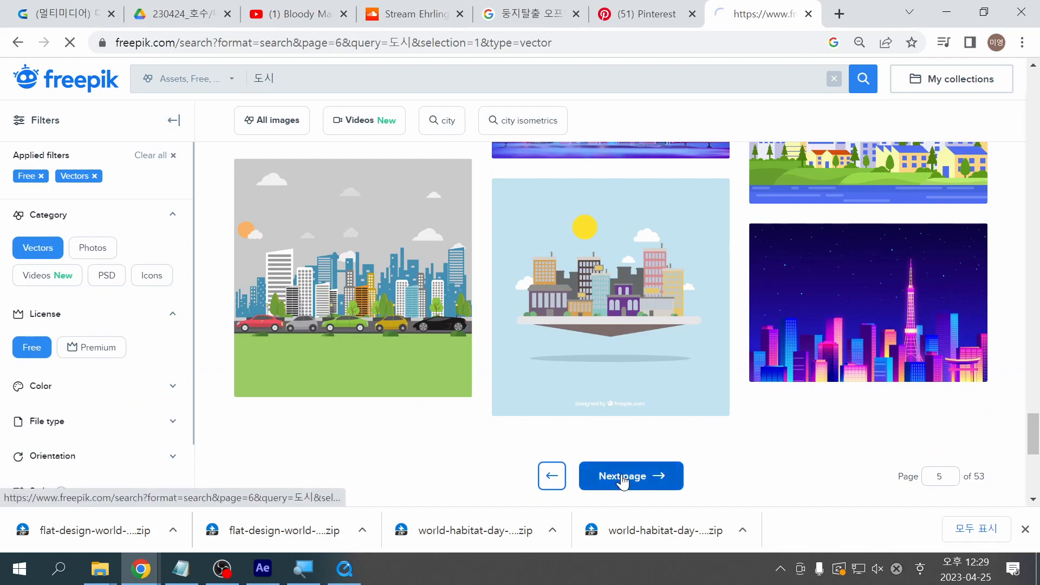
Step: Look through the page 6 results for 도시 for usable city backgrounds and go to page 7
scroll(622, 481, down, 5)
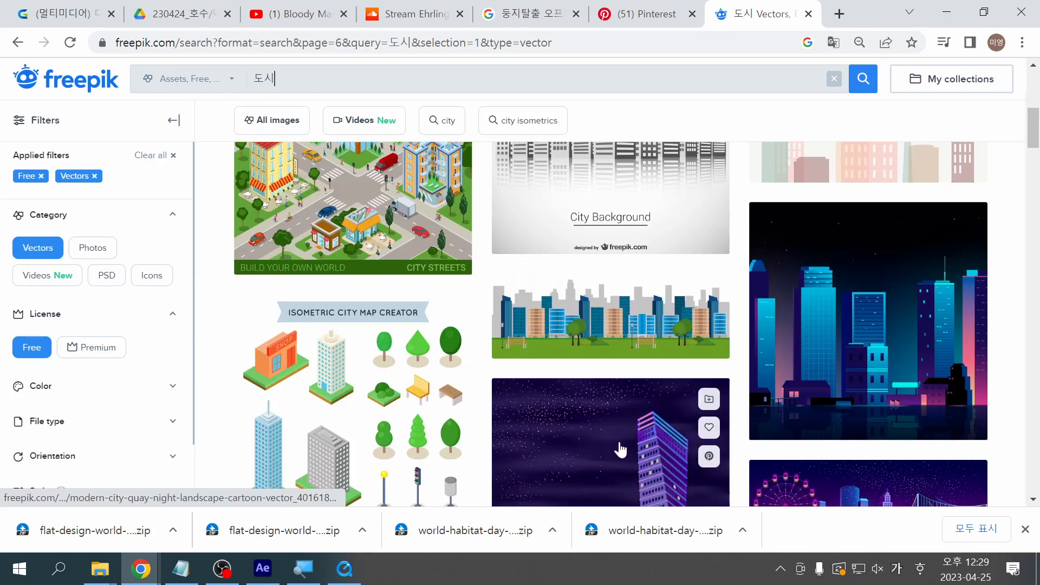
scroll(621, 450, down, 5)
scroll(621, 449, down, 5)
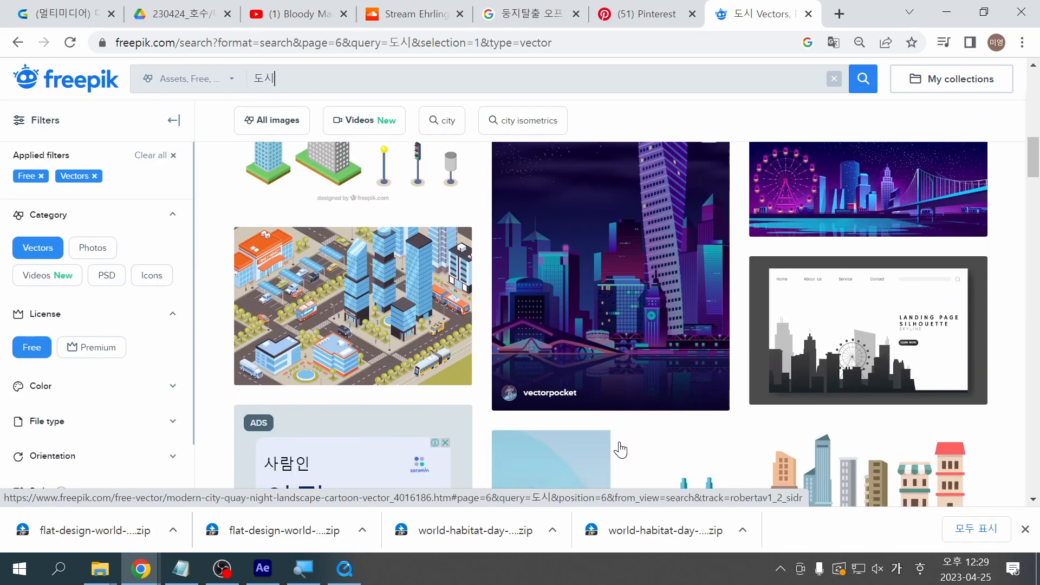
scroll(619, 441, down, 10)
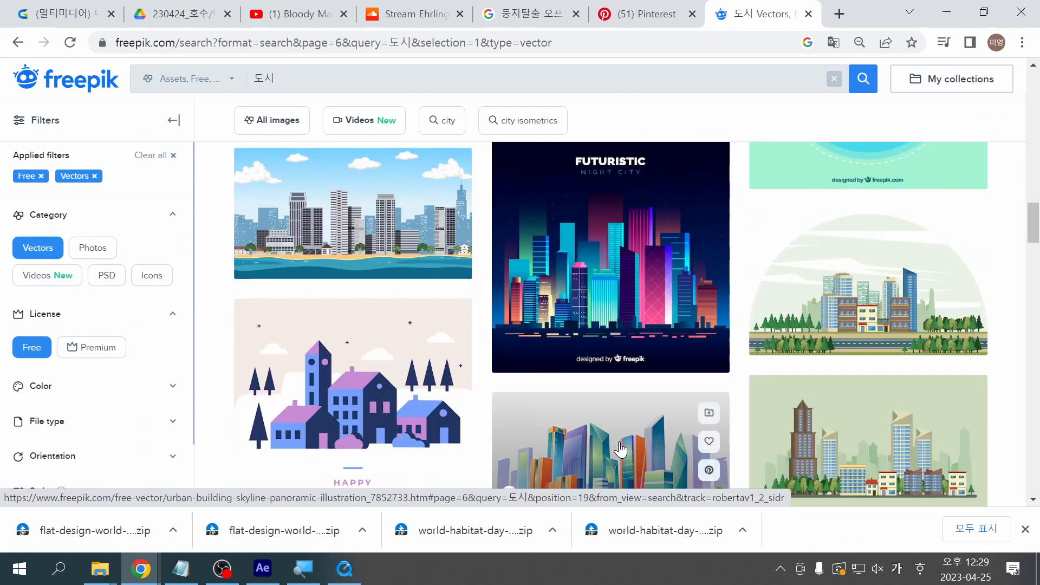
scroll(621, 450, down, 5)
scroll(621, 449, up, 4)
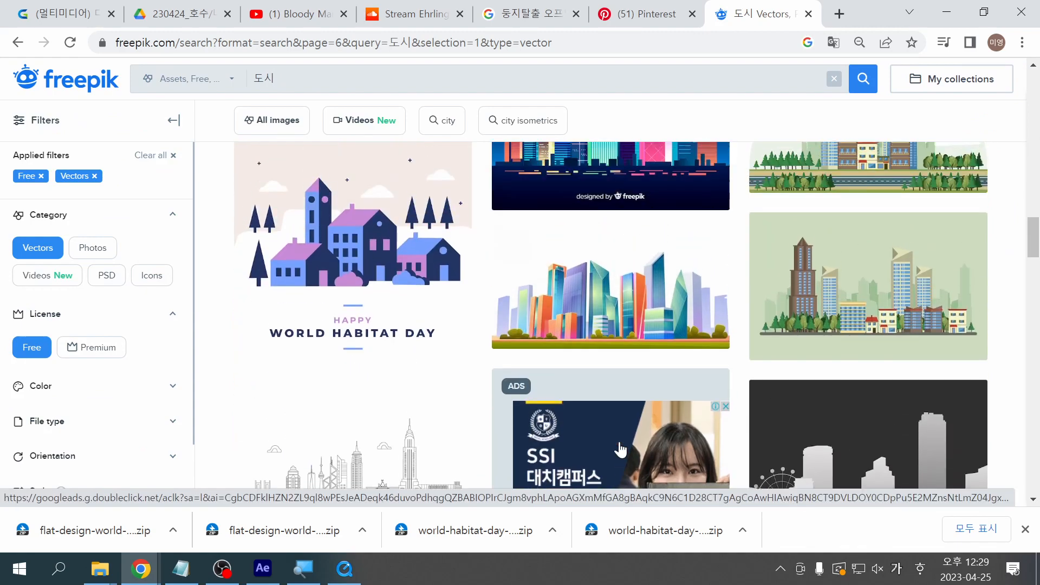
scroll(621, 449, down, 4)
scroll(621, 450, down, 8)
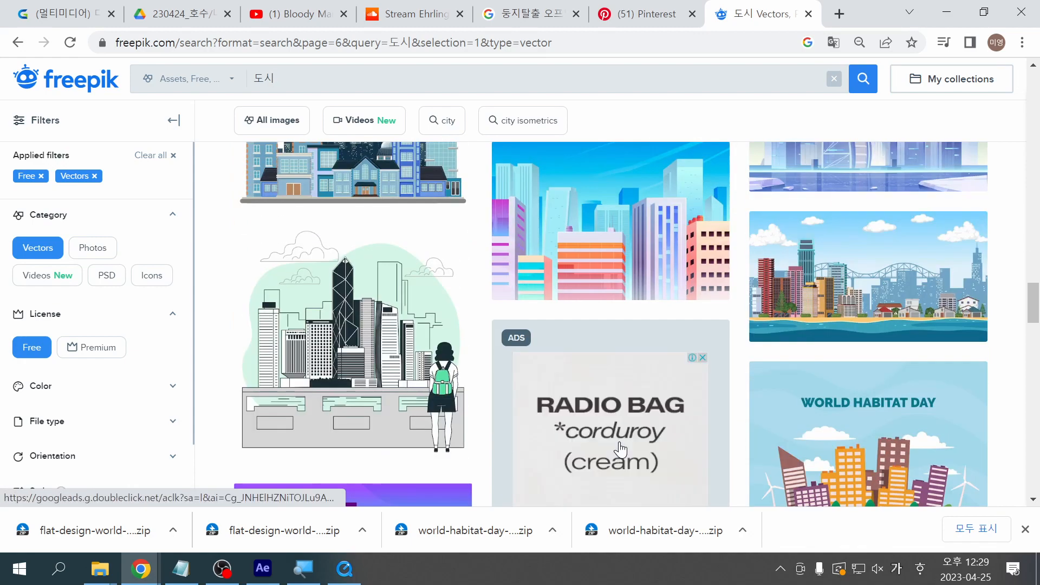
scroll(621, 448, down, 6)
scroll(620, 441, down, 10)
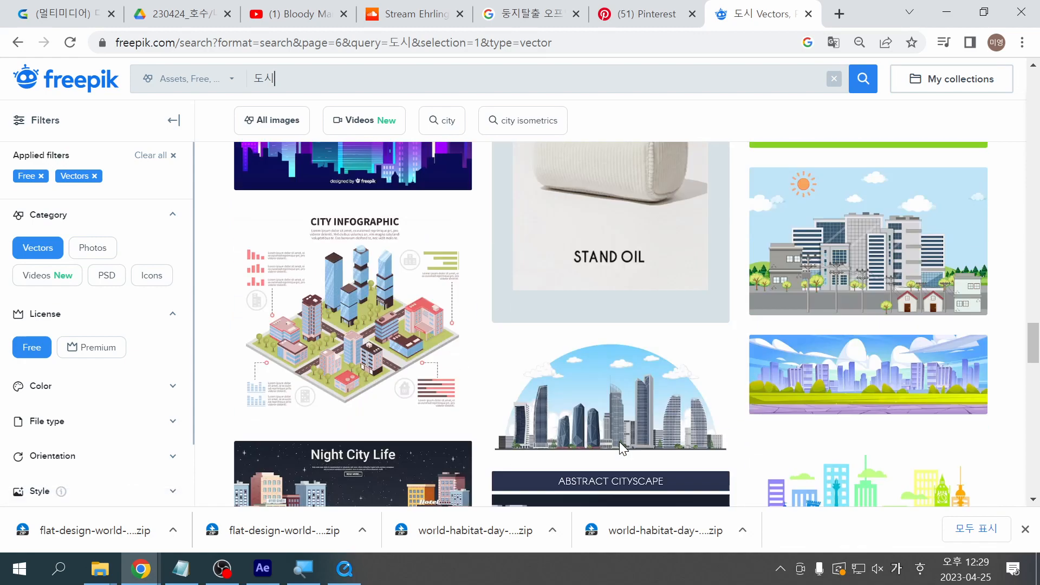
scroll(620, 449, down, 12)
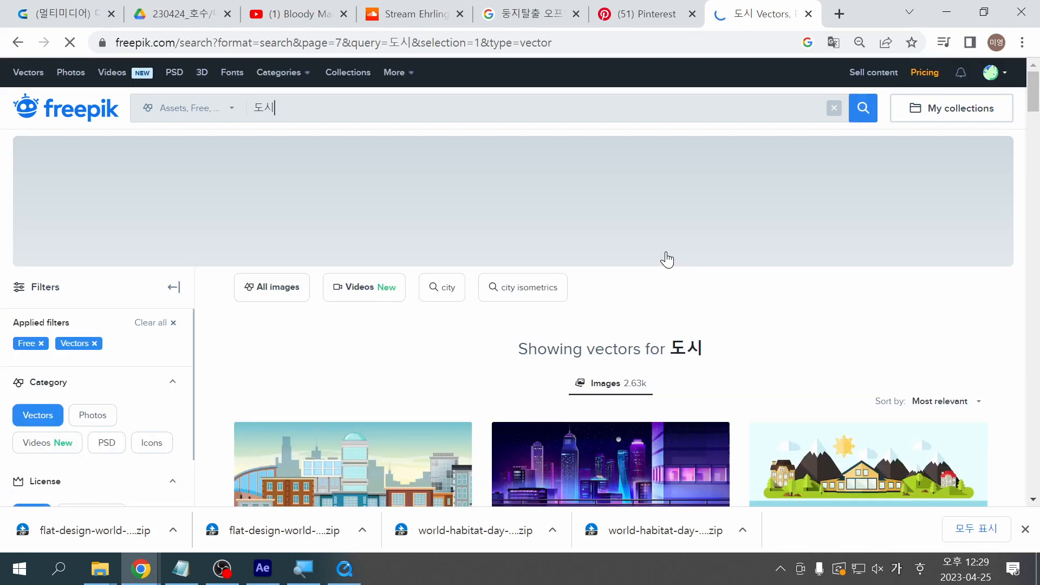
Step: Look through the page 7 results for 도시 for more city backgrounds and go to page 8
scroll(666, 259, down, 1)
scroll(666, 258, down, 3)
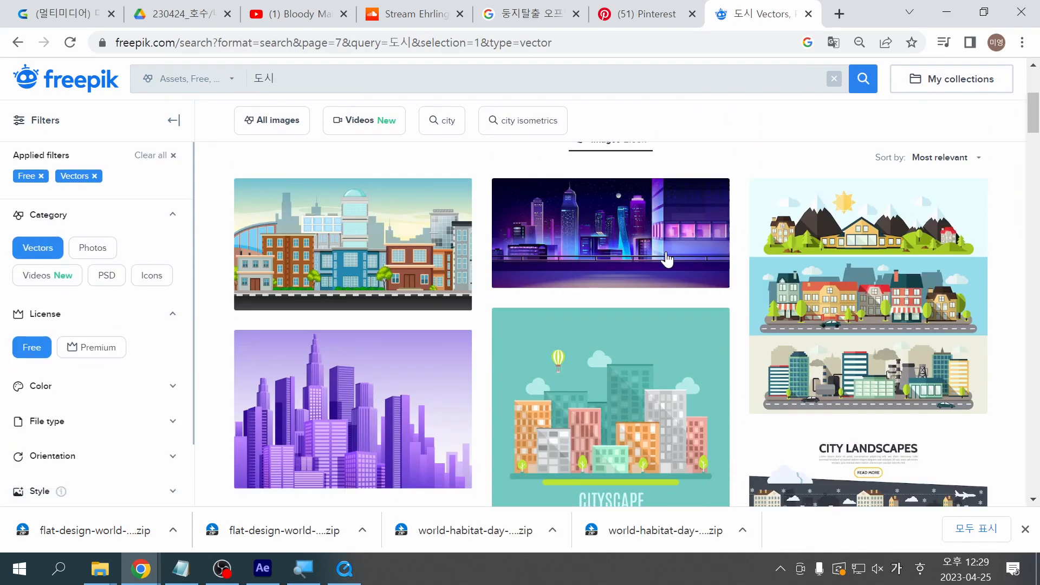
scroll(667, 260, down, 4)
scroll(667, 260, down, 5)
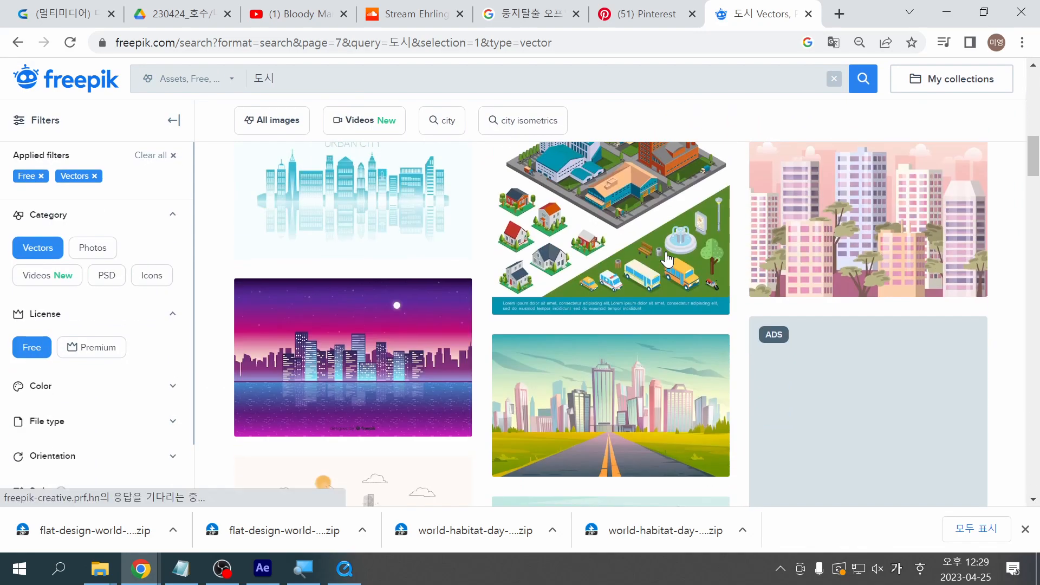
scroll(667, 260, down, 7)
scroll(667, 260, down, 10)
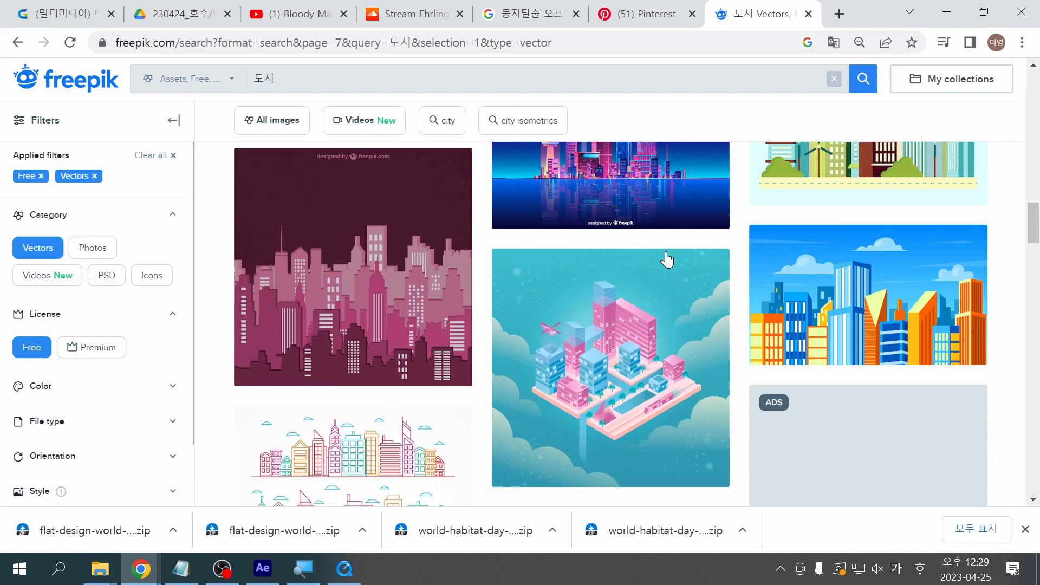
scroll(666, 260, down, 10)
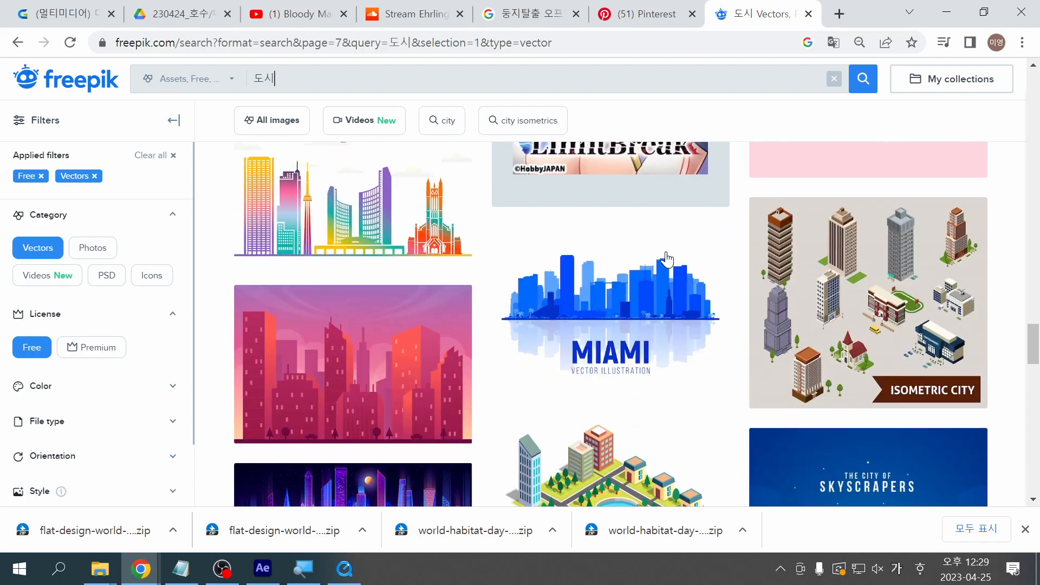
scroll(666, 260, down, 10)
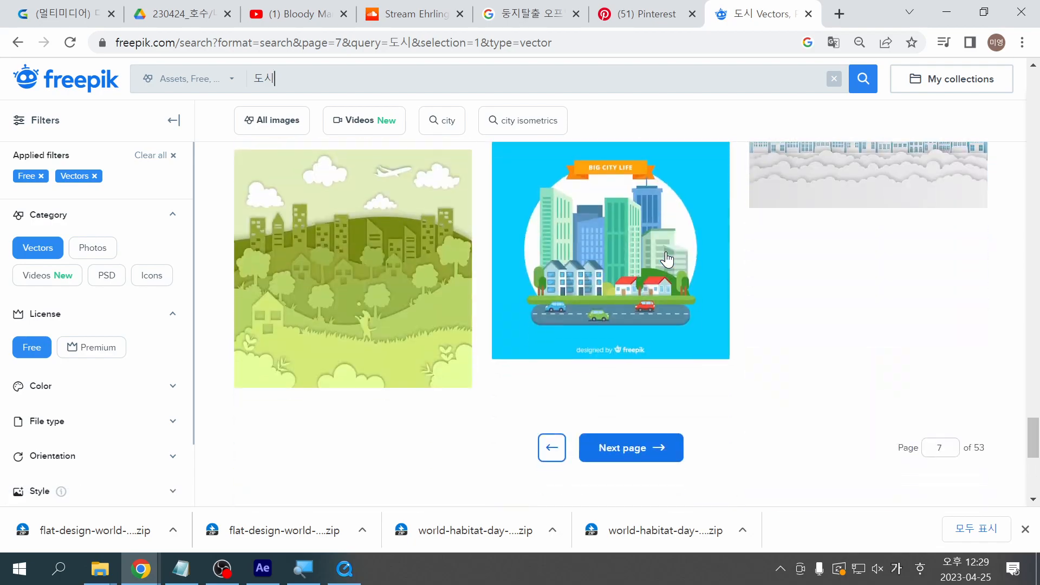
click(637, 459)
Step: Look through the page 8 results for 도시 and clear the search term
scroll(637, 459, down, 5)
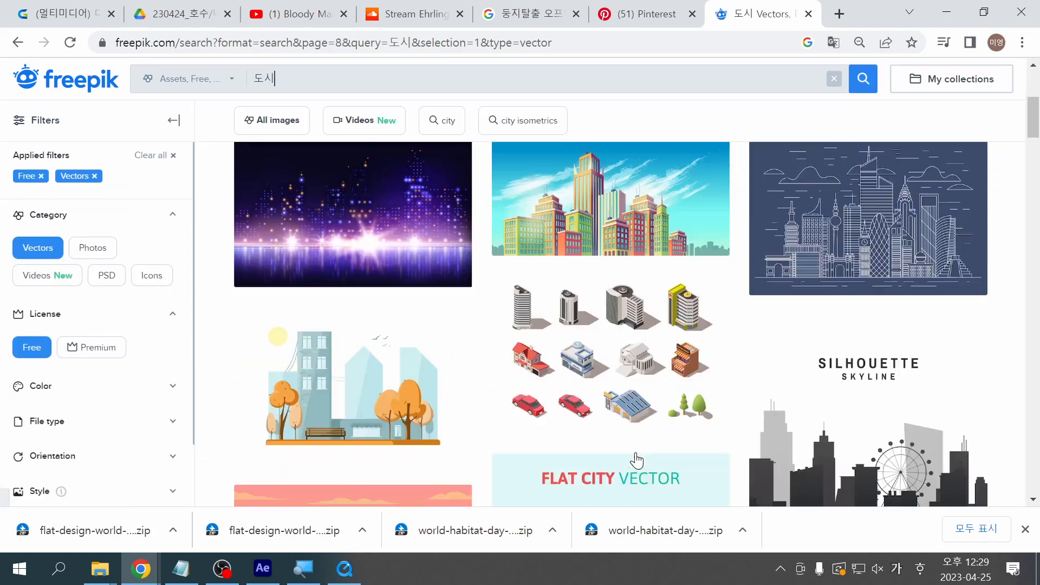
scroll(637, 460, down, 15)
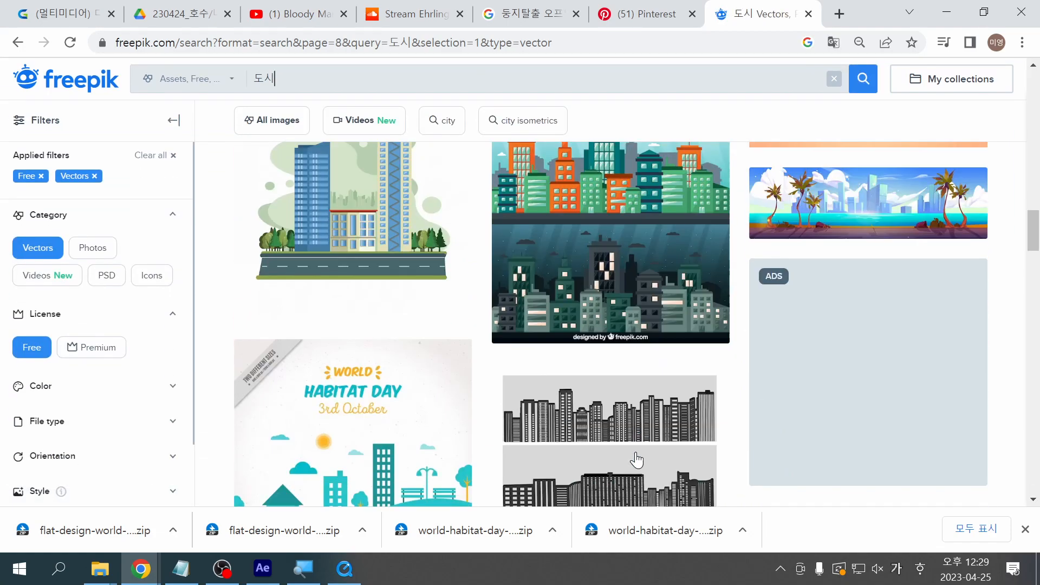
scroll(637, 459, down, 15)
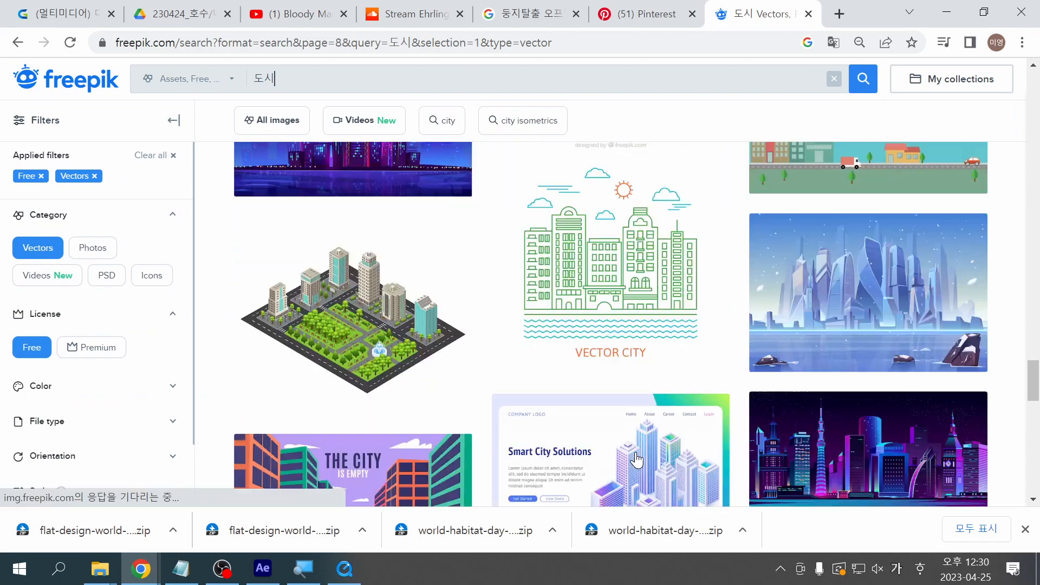
scroll(637, 459, down, 10)
scroll(628, 418, up, 8)
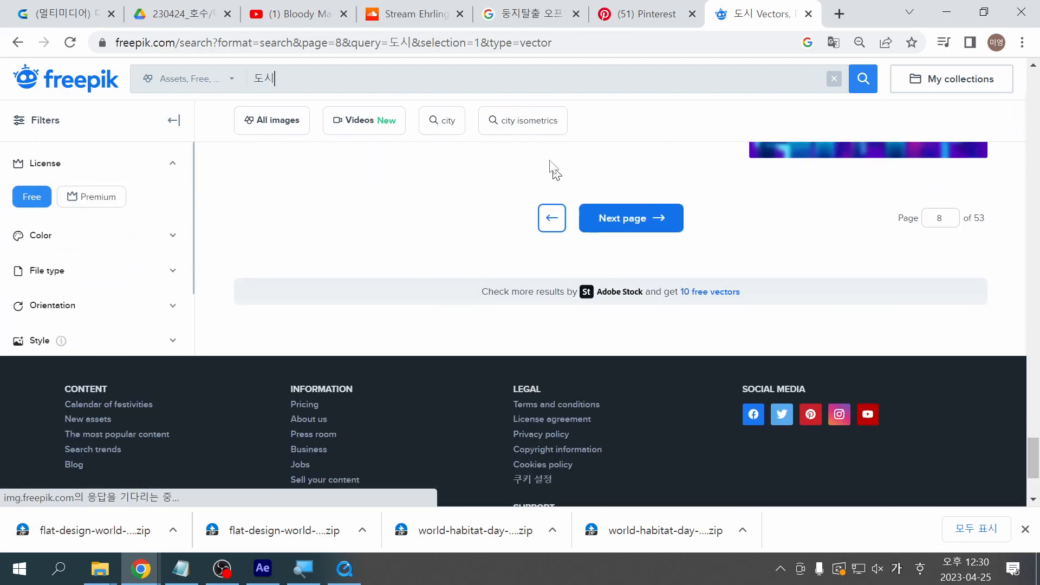
double_click(268, 88)
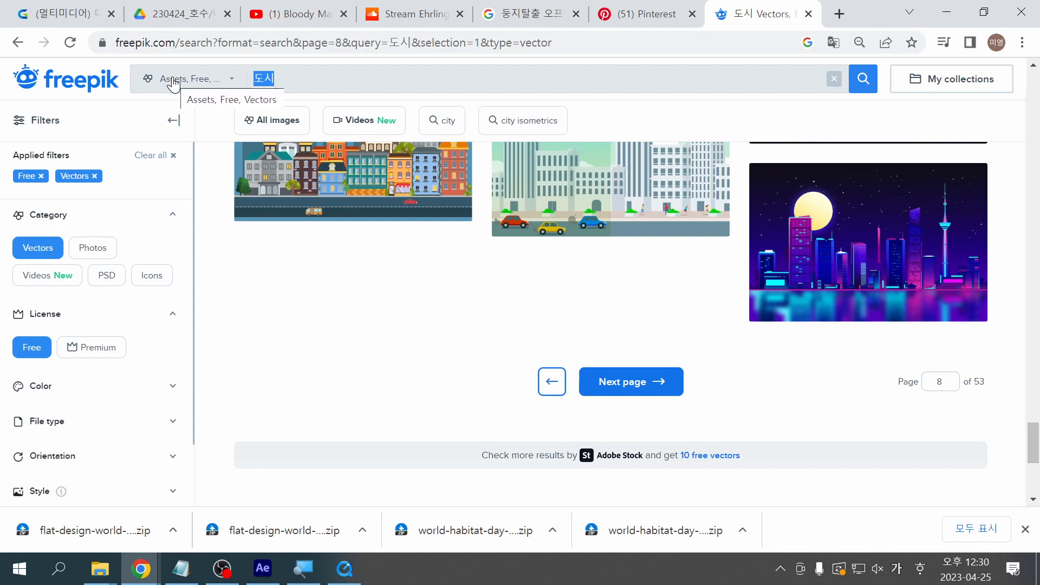
key(BackSpace)
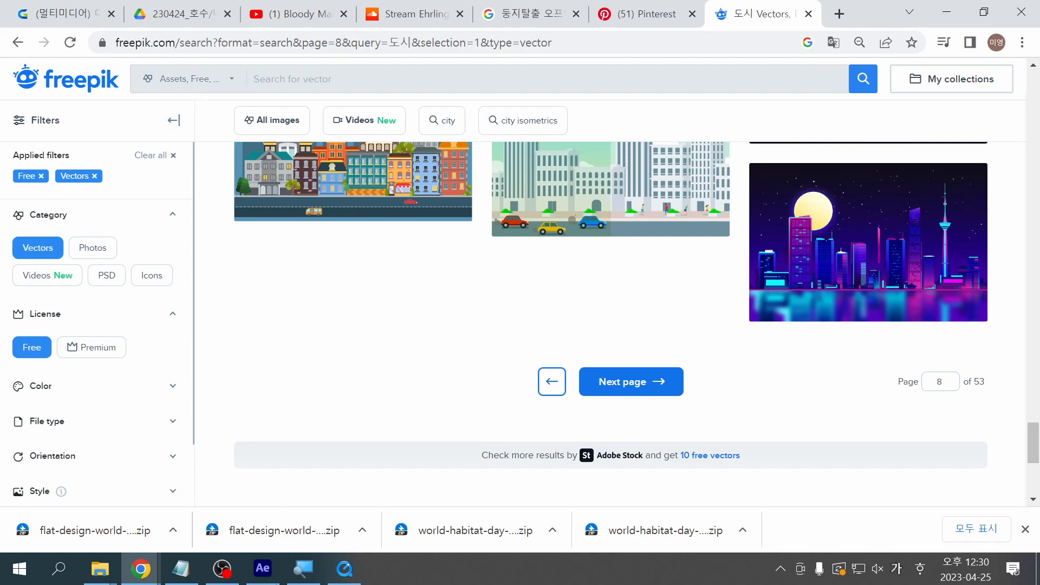
Step: Trace the grassy hills with the screen pen at 00:00:01 of the 완성_둥지탈출 video, clear the marks and return to the Freepik results
click(345, 569)
mouse_move(409, 498)
mouse_down()
mouse_move(261, 505)
mouse_move(317, 508)
mouse_up()
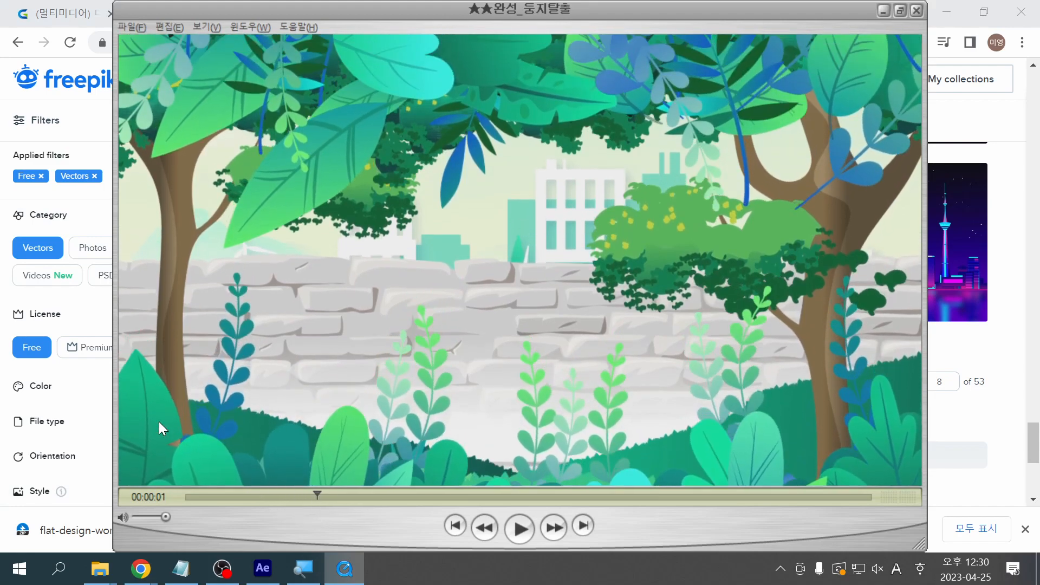
mouse_move(106, 383)
mouse_down()
mouse_move(383, 430)
mouse_move(550, 492)
mouse_up()
mouse_move(327, 482)
mouse_down()
mouse_move(417, 479)
mouse_move(837, 359)
mouse_move(1005, 349)
mouse_up()
mouse_move(966, 421)
mouse_down()
mouse_move(818, 419)
mouse_move(603, 504)
mouse_move(900, 334)
mouse_up()
drag(837, 361, 241, 470)
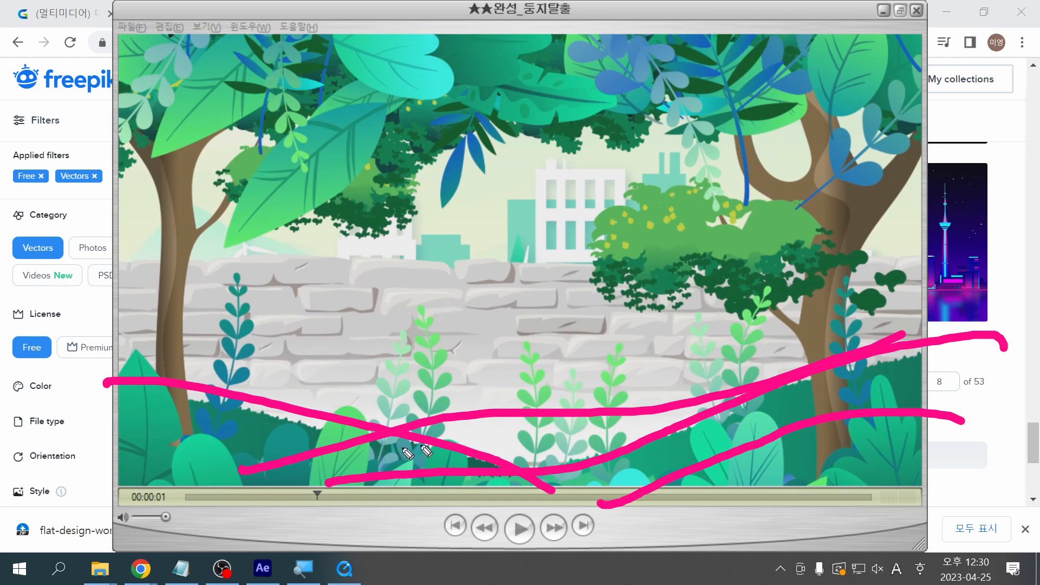
mouse_move(923, 354)
mouse_down()
mouse_move(587, 423)
mouse_move(415, 520)
mouse_up()
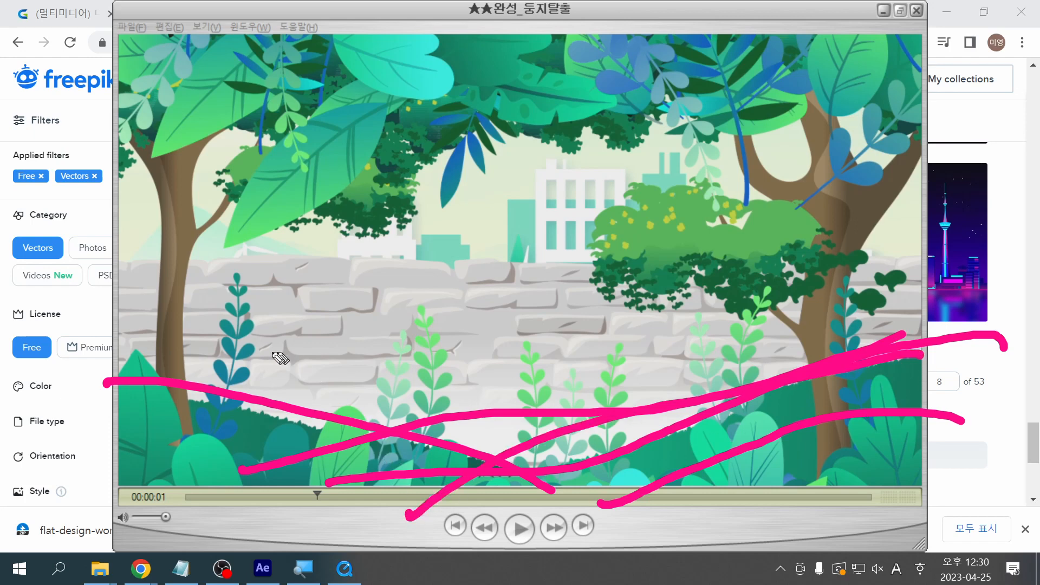
drag(265, 351, 664, 527)
mouse_move(992, 444)
mouse_down()
mouse_move(761, 423)
mouse_move(669, 523)
mouse_up()
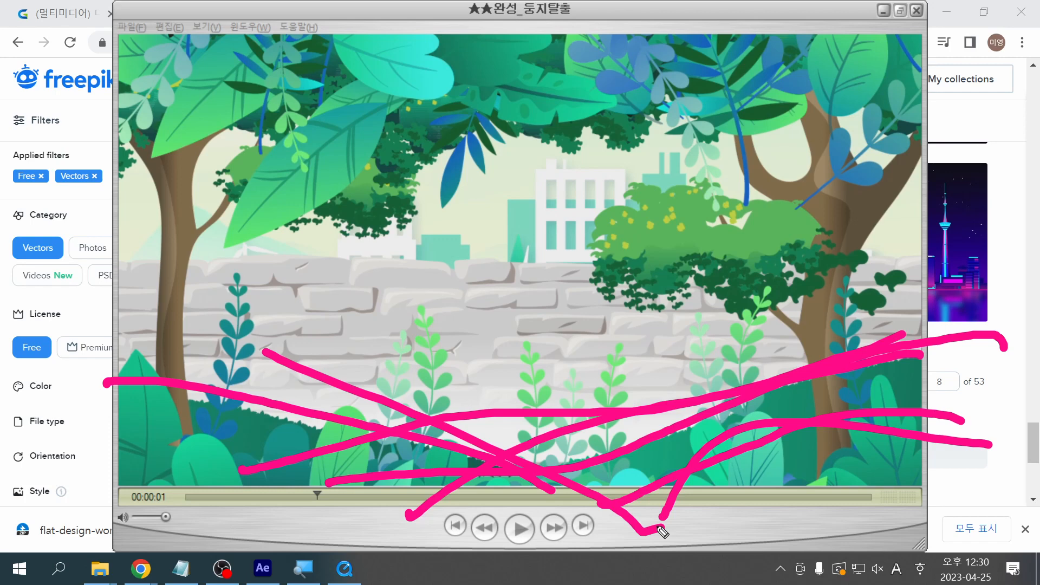
key(Escape)
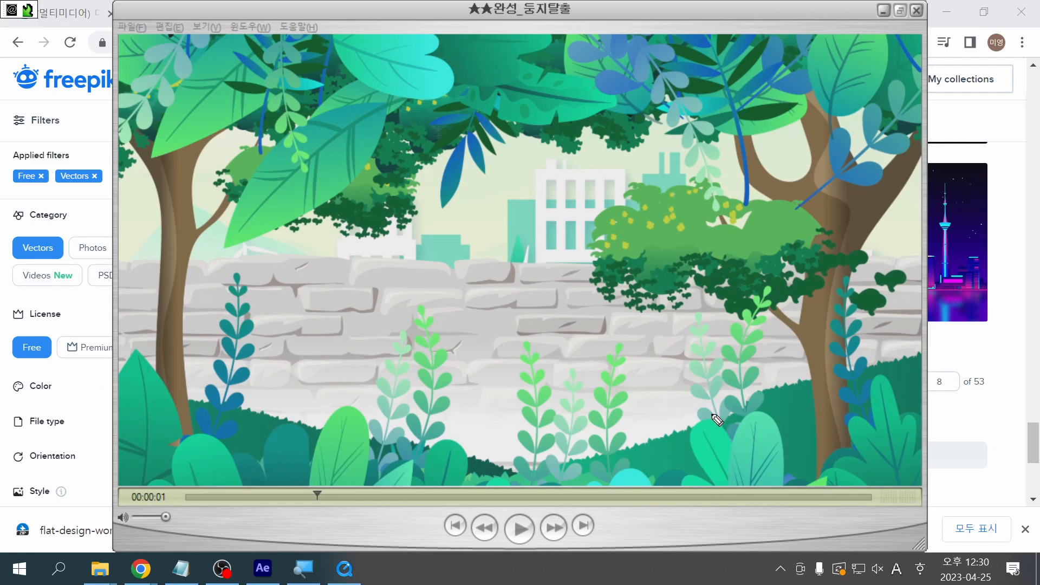
key(Escape)
click(969, 419)
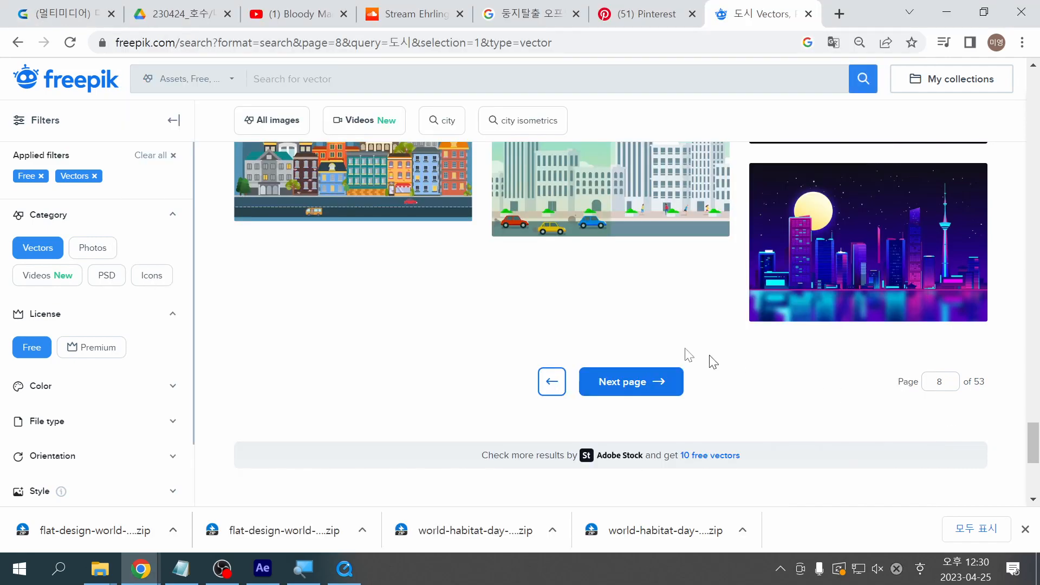
Step: Search the free vectors for 언덕
scroll(701, 355, up, 9)
scroll(499, 103, up, 2)
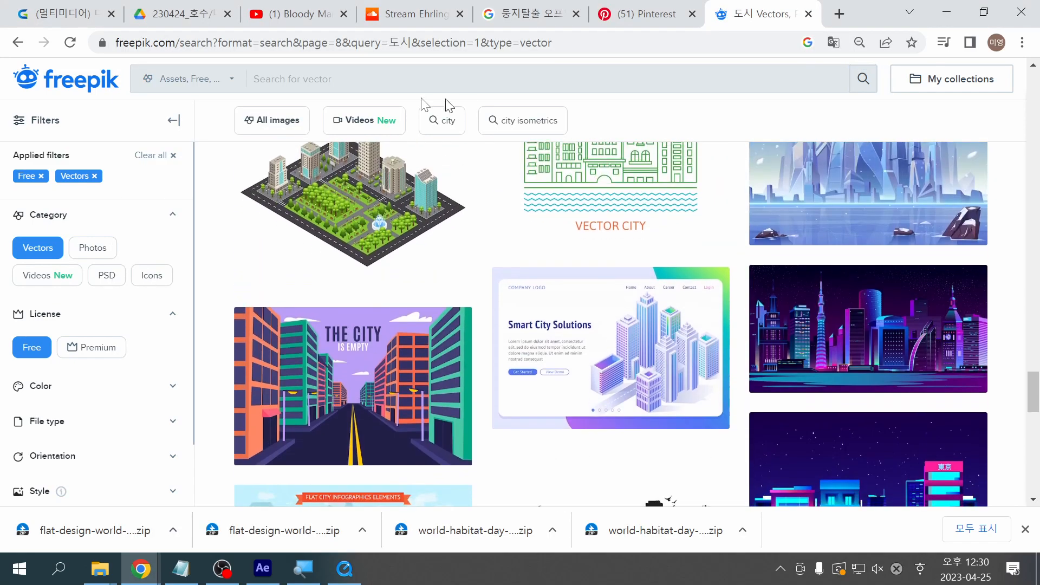
click(340, 90)
text(어)
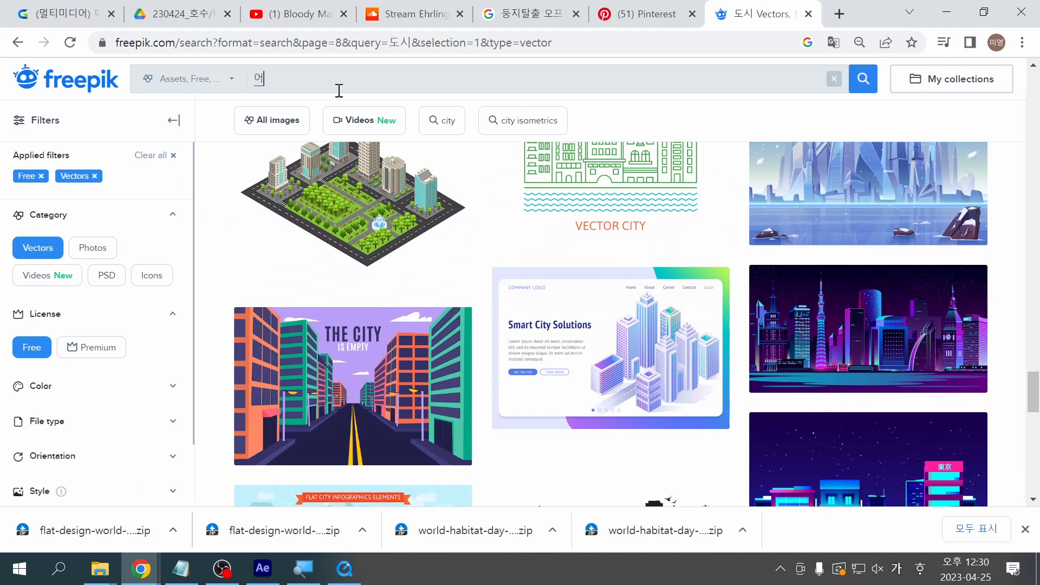
key(alt+Tab)
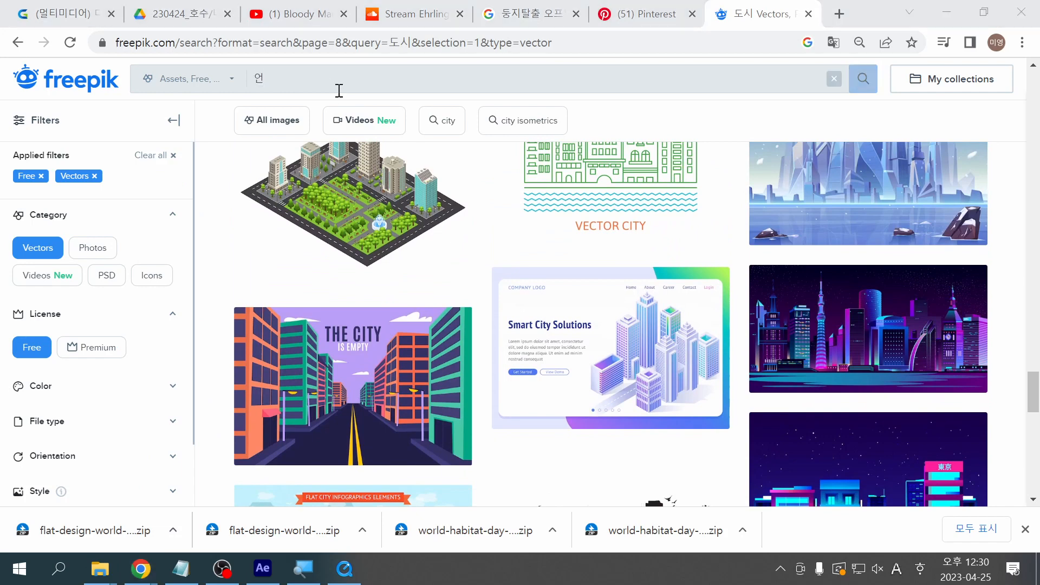
click(335, 89)
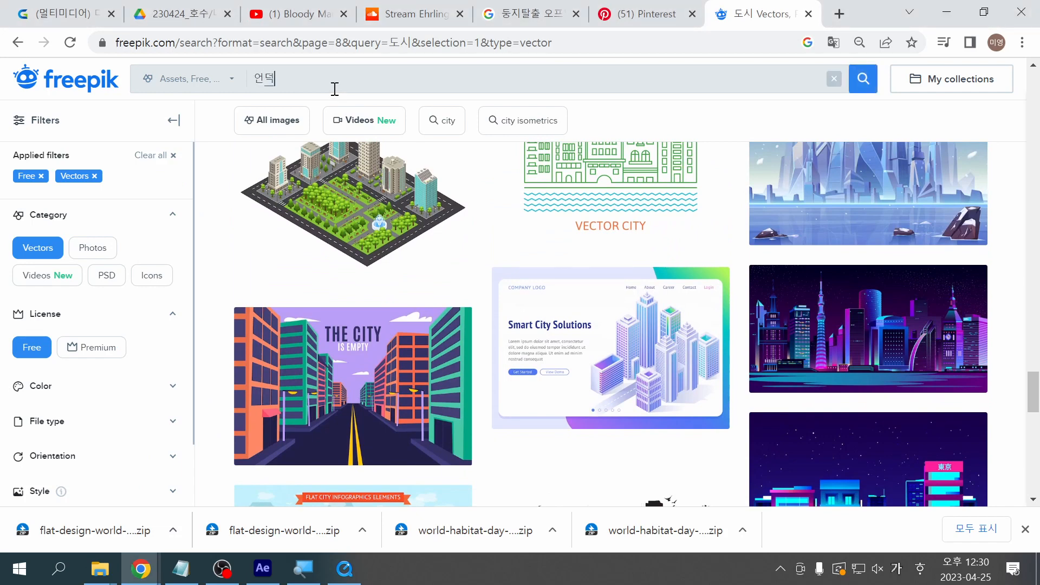
text(덕)
key(Return)
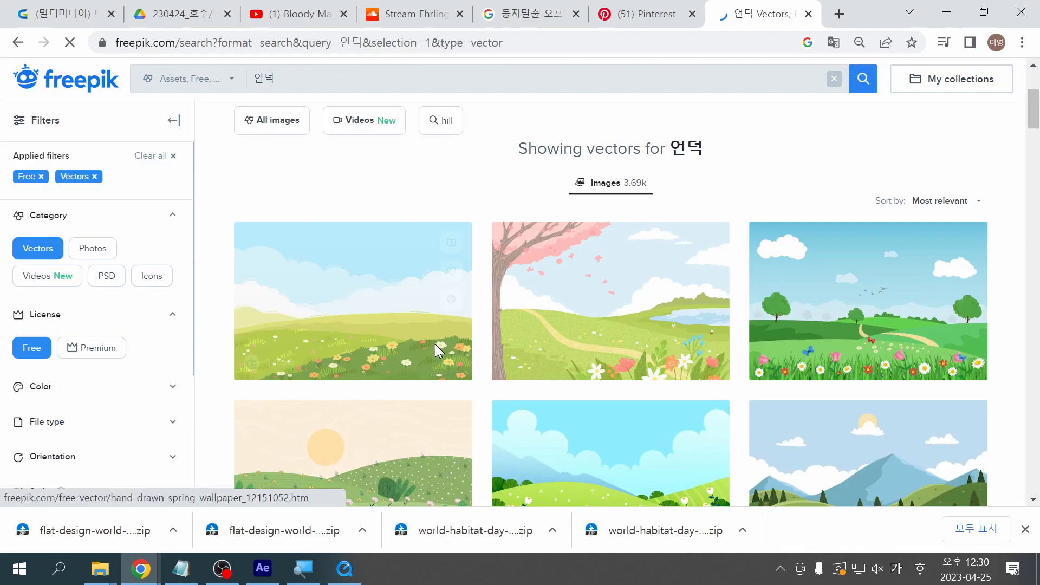
Step: Download the free flat spring landscape vector with white flowers on green hills from the 언덕 results
scroll(434, 344, down, 4)
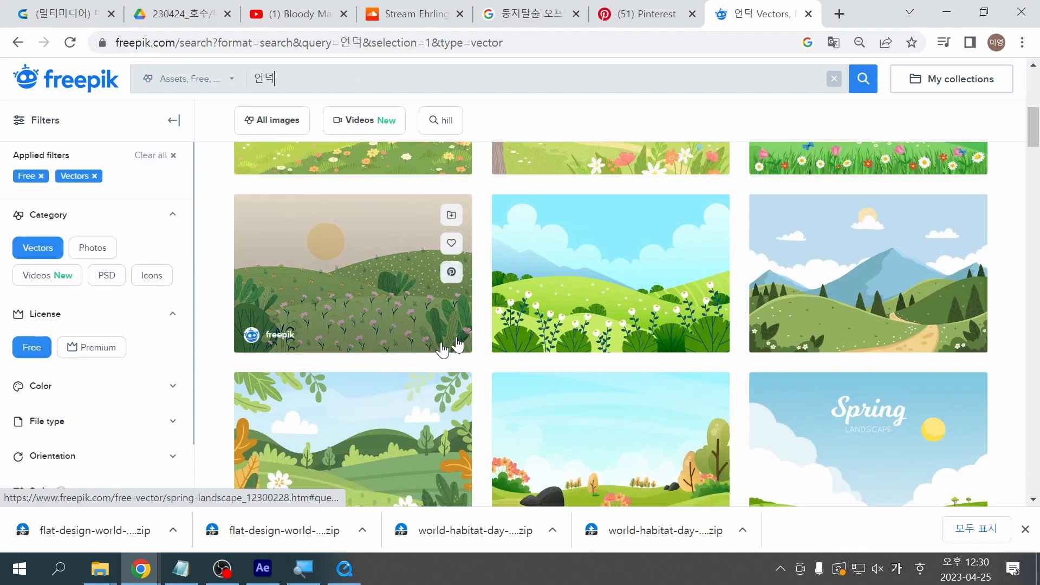
click(632, 311)
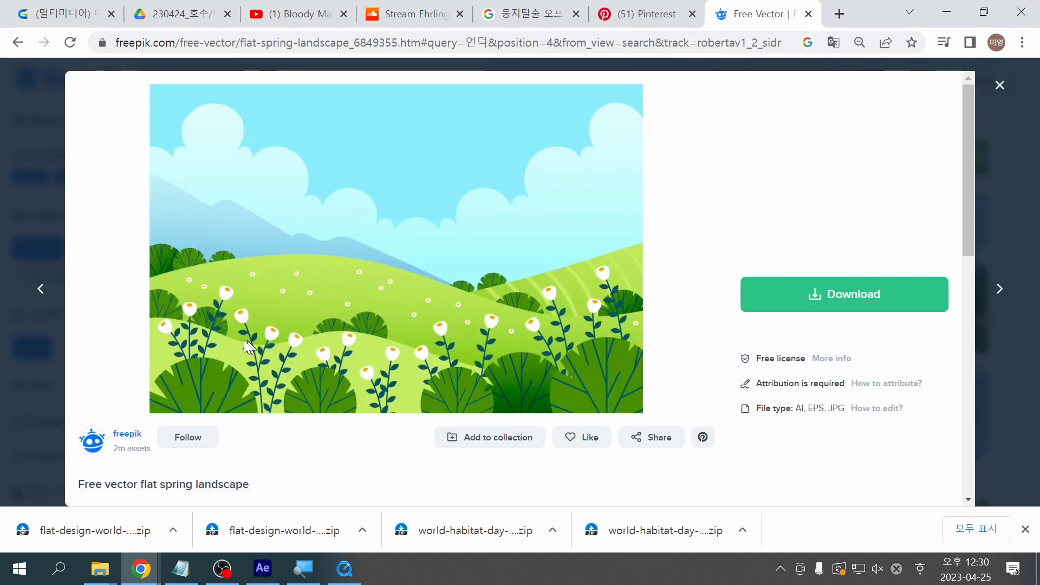
click(855, 313)
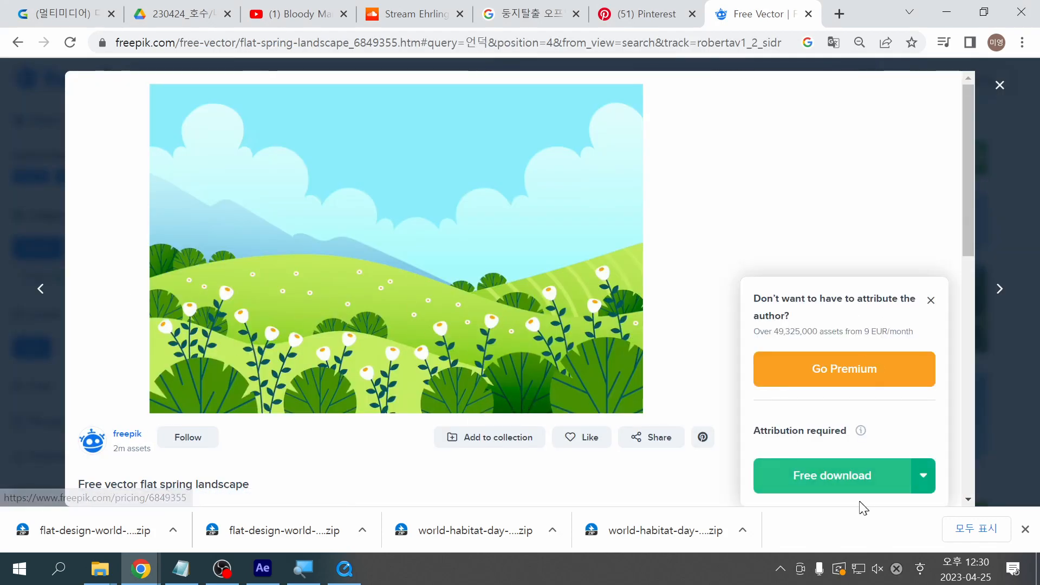
click(838, 483)
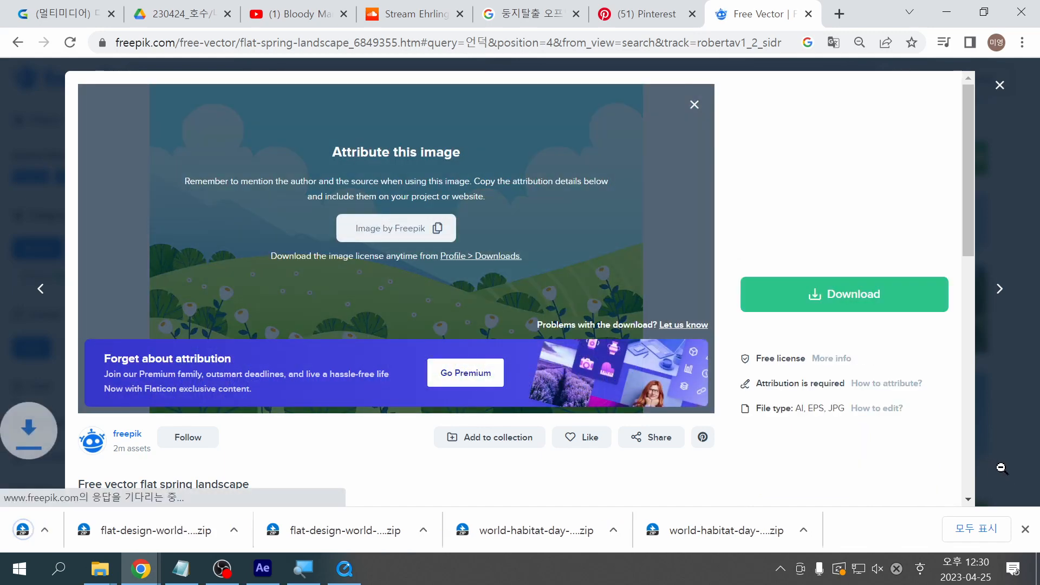
Step: Mark the hill contours with the screen pen at 00:00:01 of the 완성_둥지탈출 video, clear the strokes and go back to Freepik
click(344, 569)
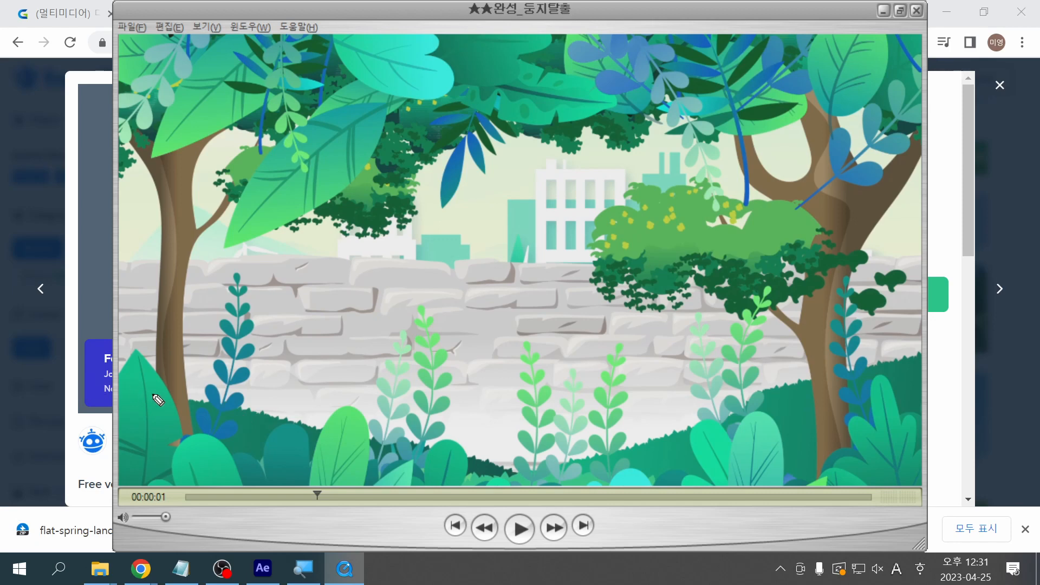
key(ctrl+2)
mouse_move(135, 387)
mouse_down()
mouse_move(394, 455)
mouse_move(493, 509)
mouse_up()
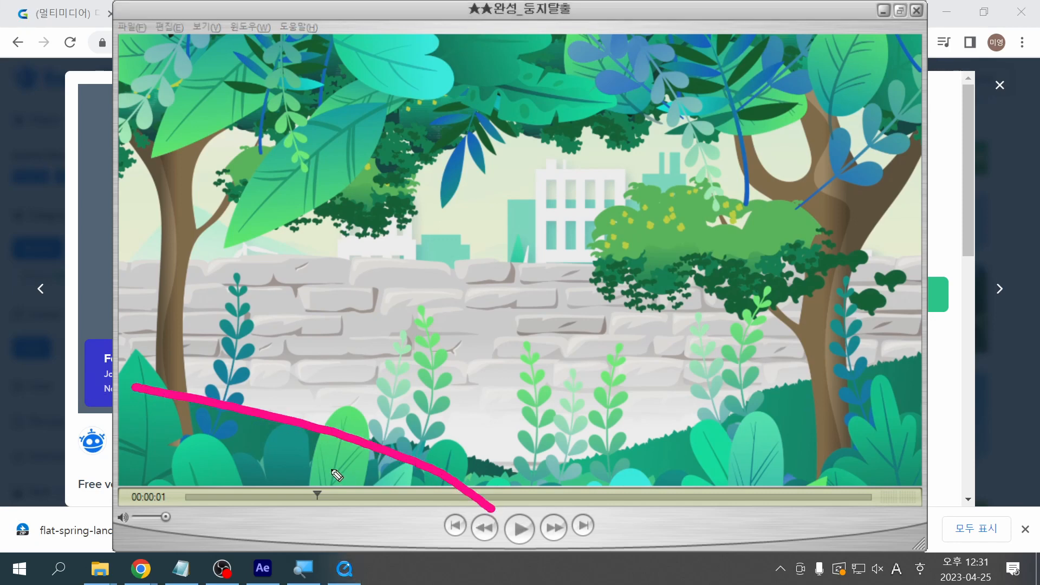
drag(328, 469, 963, 396)
mouse_move(950, 460)
mouse_down()
mouse_move(725, 474)
mouse_move(652, 487)
mouse_up()
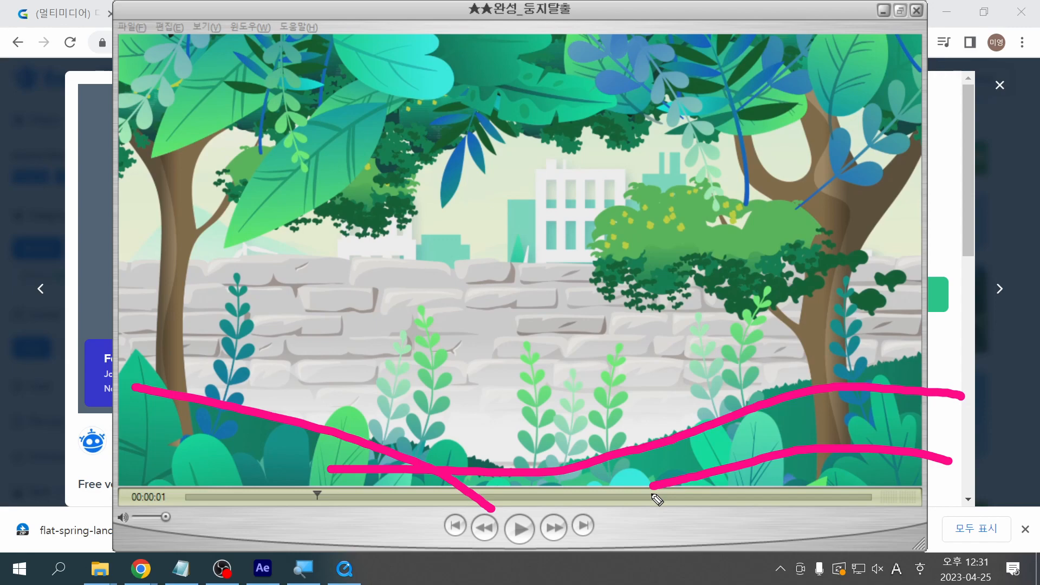
key(Escape)
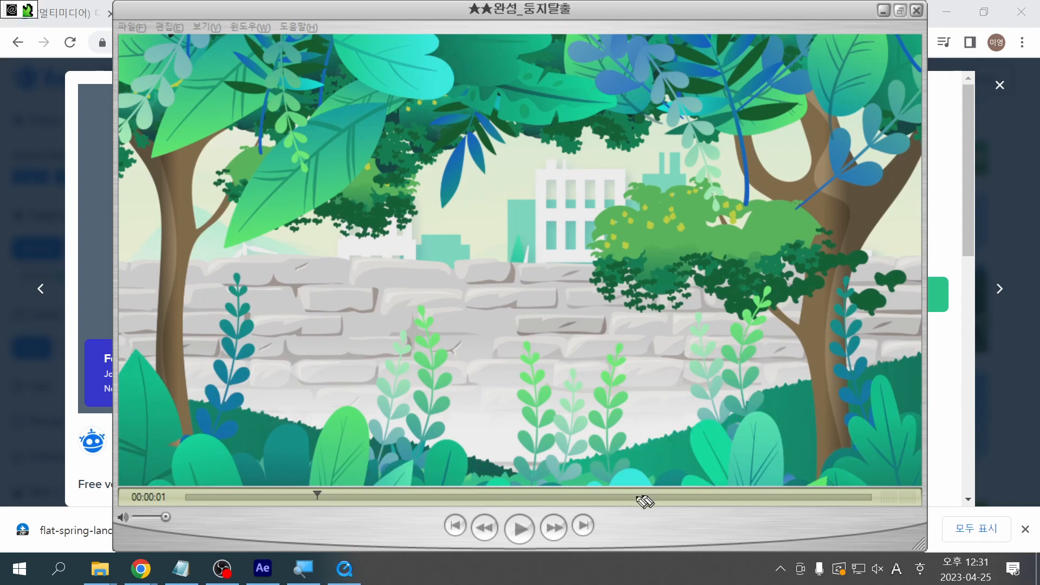
key(alt+Tab)
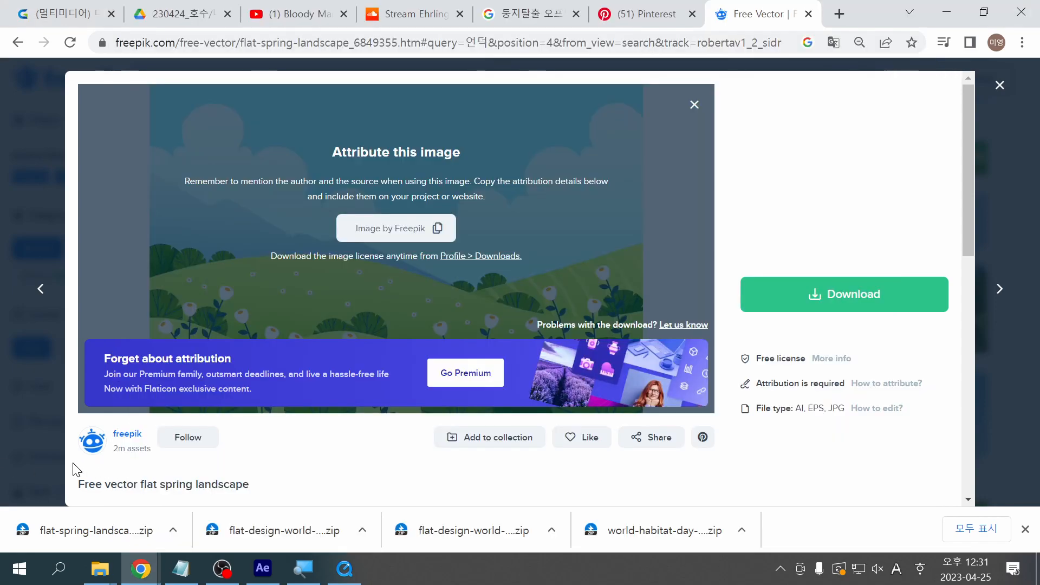
Step: Close the flat spring landscape preview and look through the free 언덕 vector results for another suitable hill landscape
scroll(74, 469, down, 7)
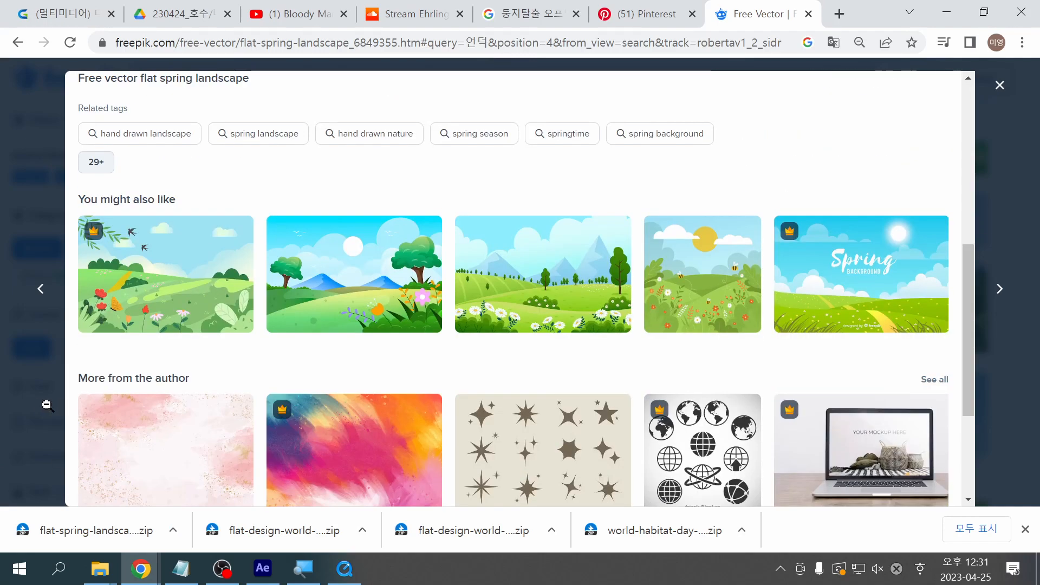
click(47, 406)
scroll(396, 332, down, 3)
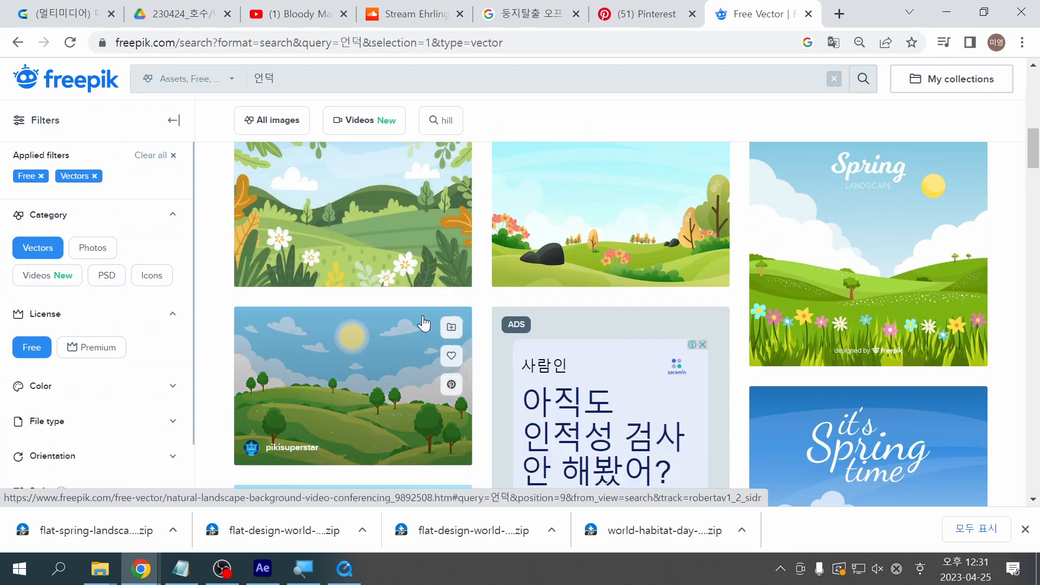
scroll(424, 323, down, 10)
scroll(424, 324, down, 8)
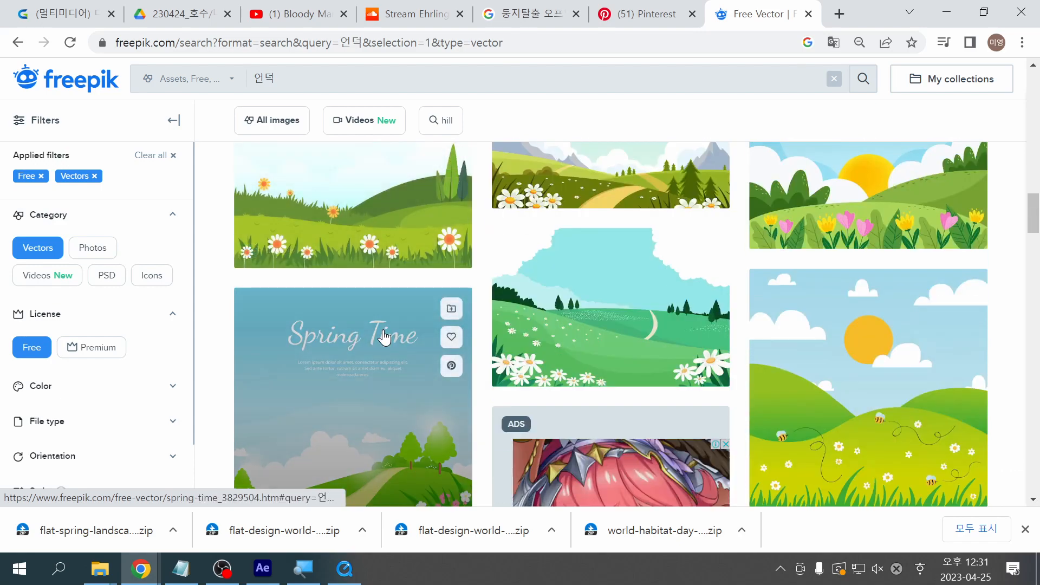
scroll(384, 337, down, 9)
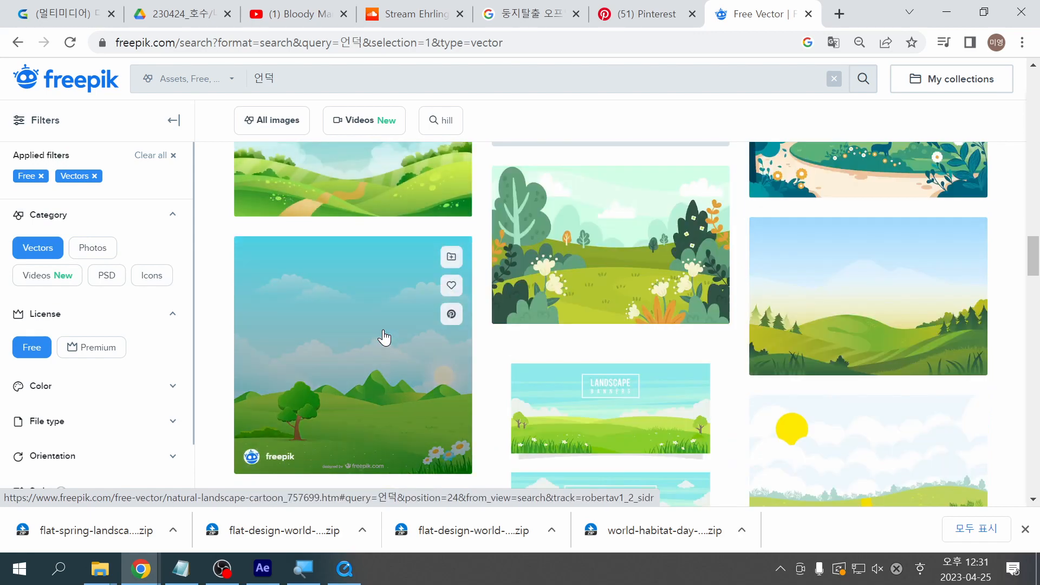
scroll(383, 337, down, 8)
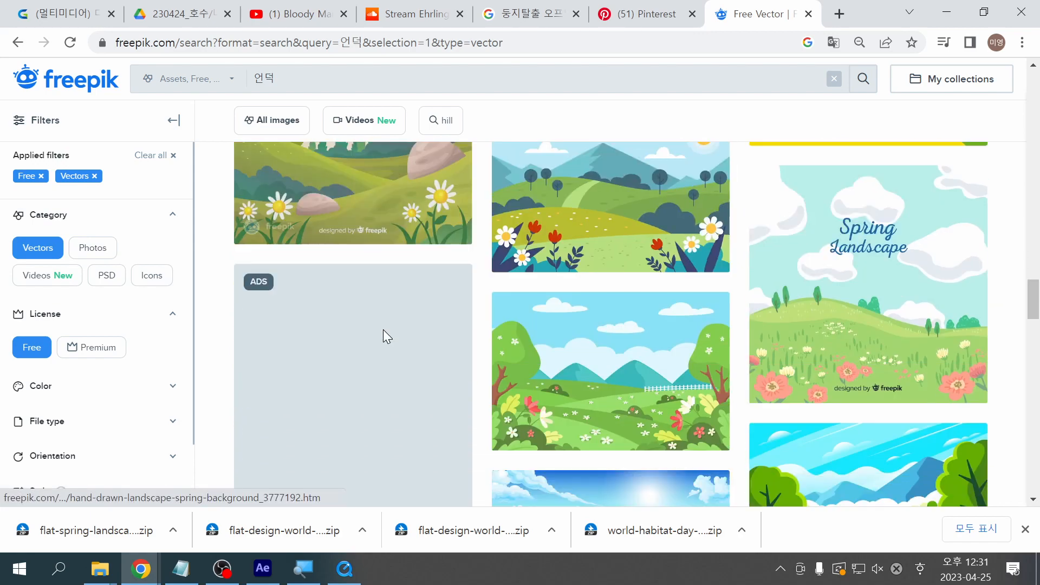
scroll(383, 337, down, 6)
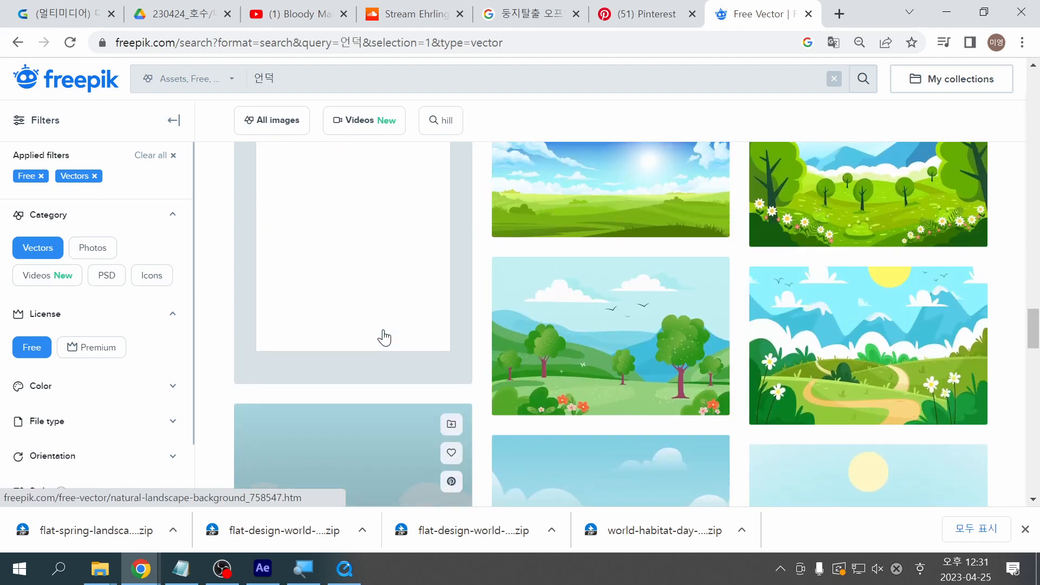
scroll(383, 337, down, 8)
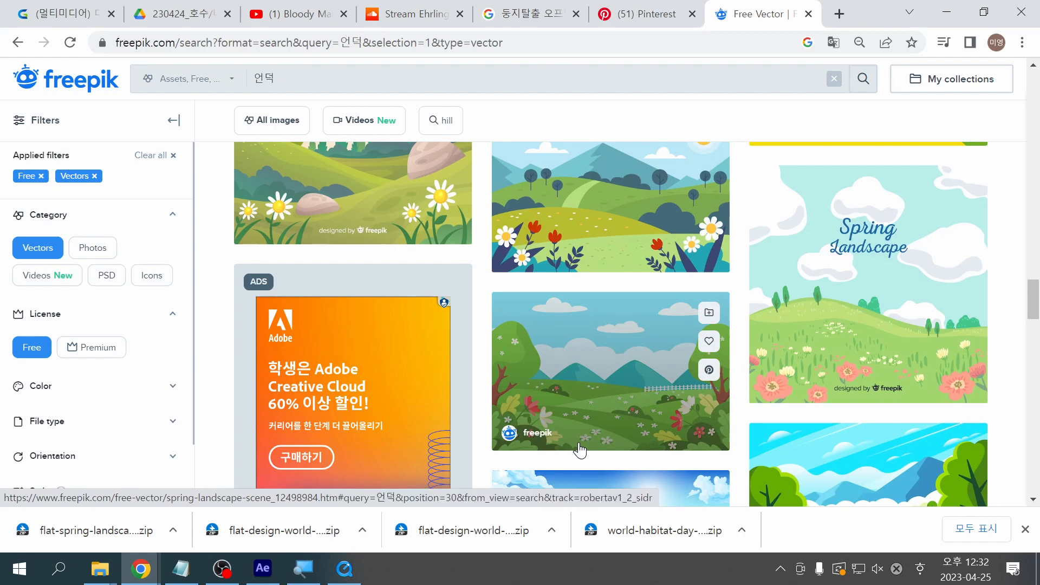
scroll(581, 450, down, 10)
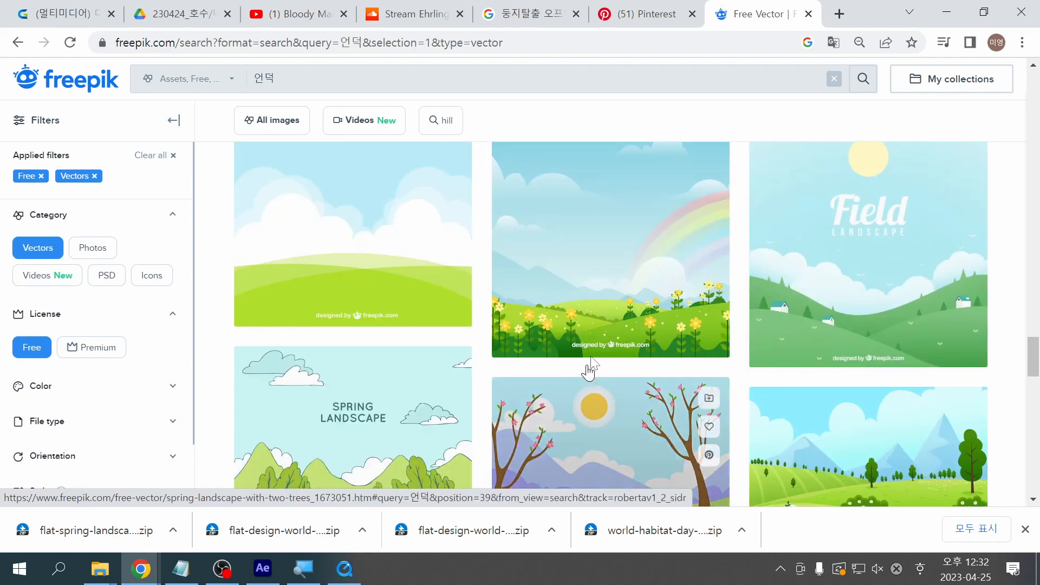
Step: Download the free Spring landscape vector with the rainbow and yellow flowers from the 언덕 results
click(623, 292)
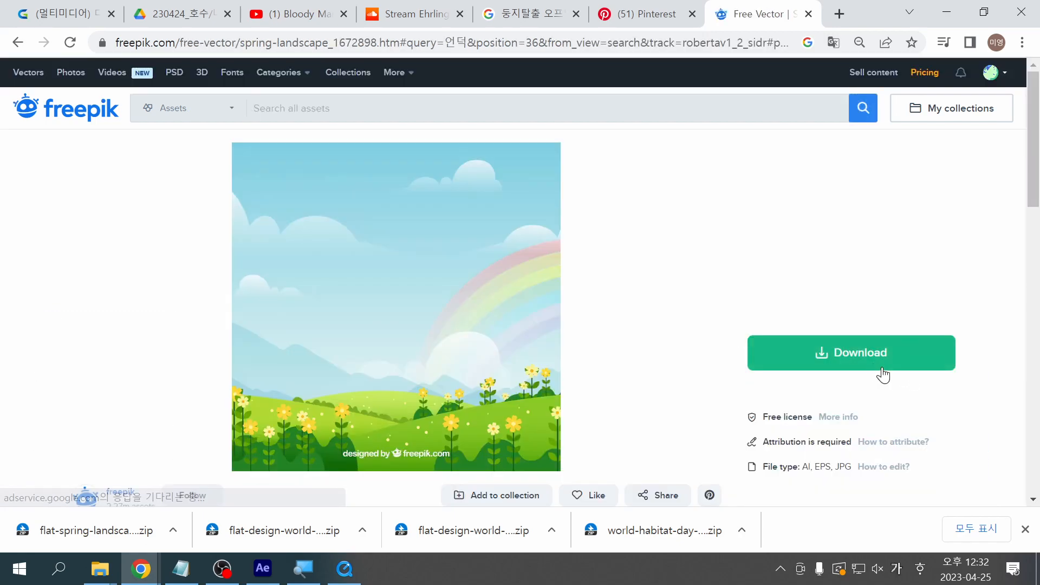
click(867, 363)
scroll(841, 425, down, 5)
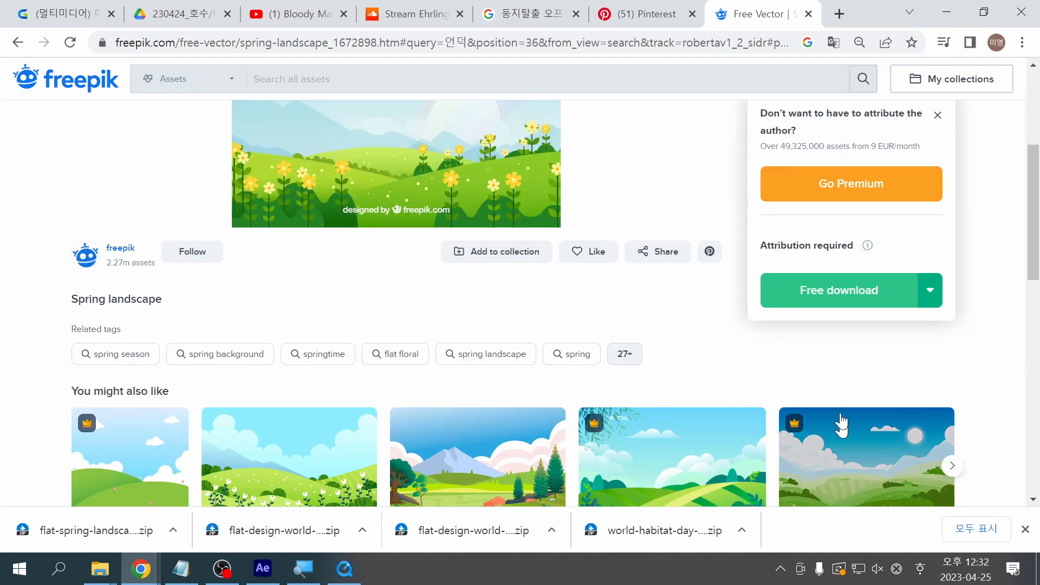
click(820, 293)
scroll(824, 298, down, 5)
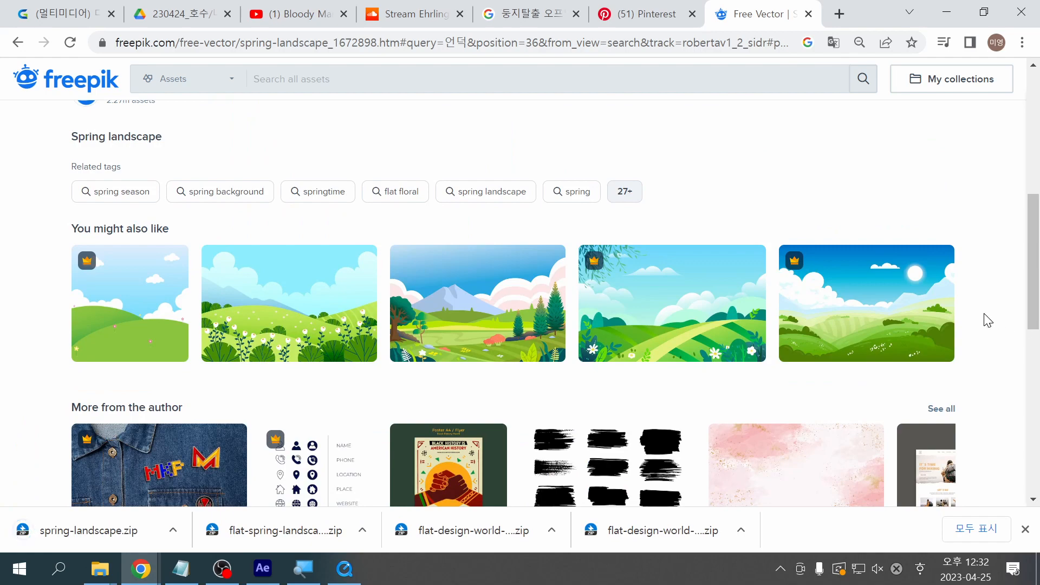
scroll(334, 407, down, 5)
scroll(336, 400, down, 3)
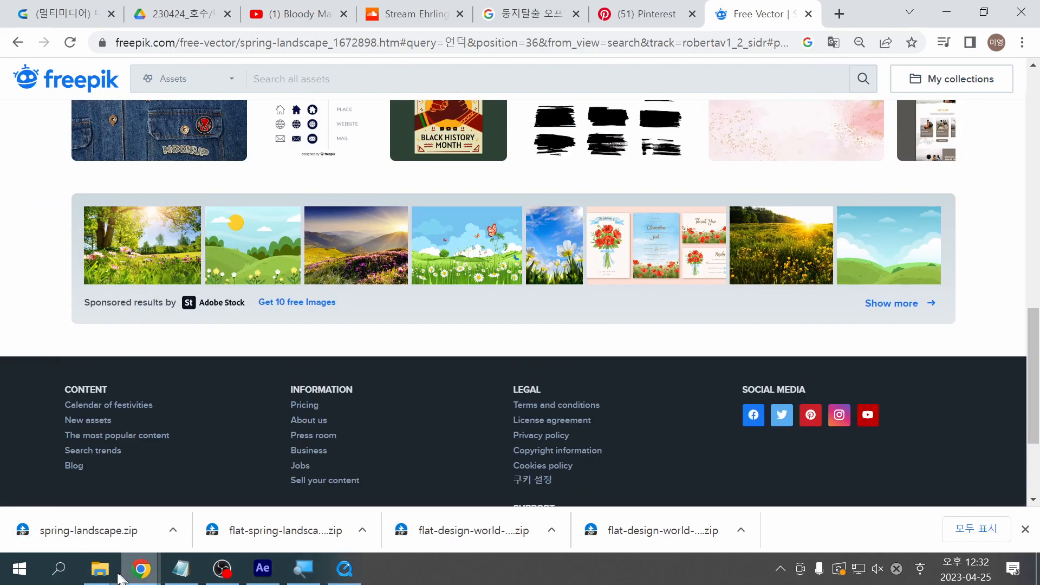
Step: Switch to Notepad and start the list of needed assets with the line 언덕
click(181, 569)
drag(405, 480, 306, 94)
text(dj)
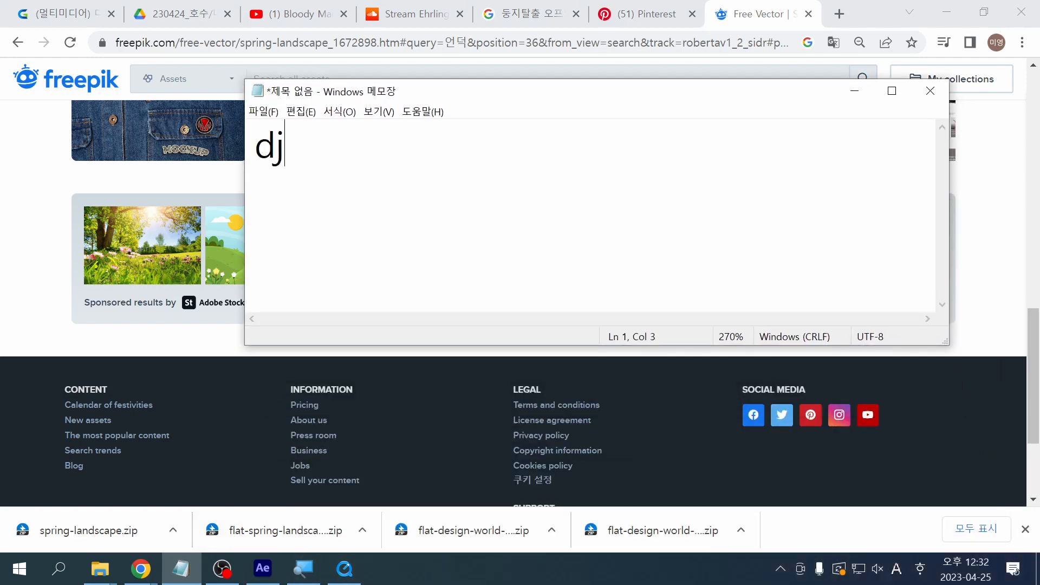
key(BackSpace)
key(BackSpace)
key(Hangul)
text(언ㄷㅓㄱ)
key(Return)
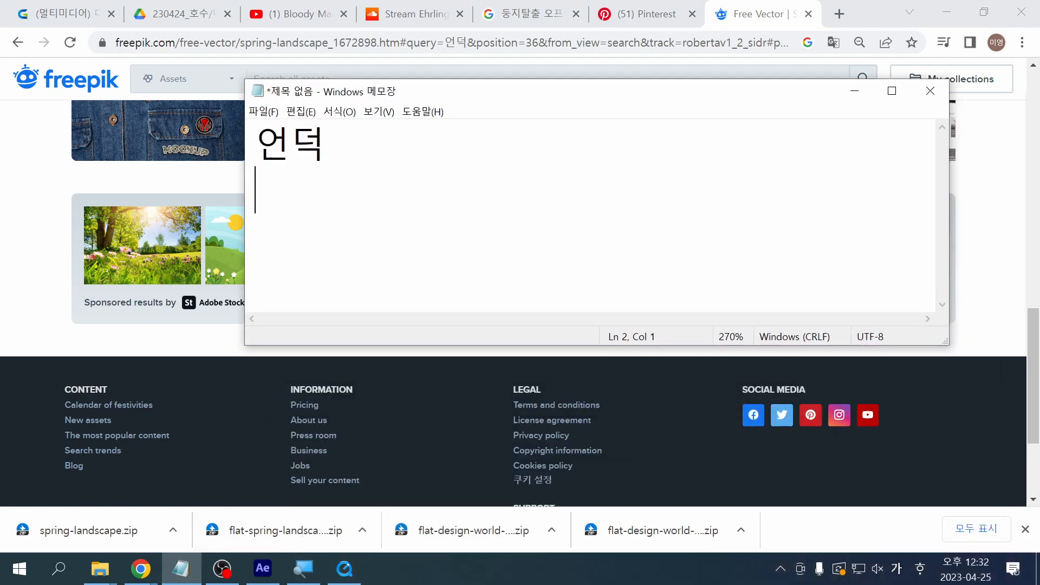
Step: Add the line 나무 (나무가지 보이는 나무) below 언덕 in the asset list
text(나무 (남)
text(ㅜ가지 )
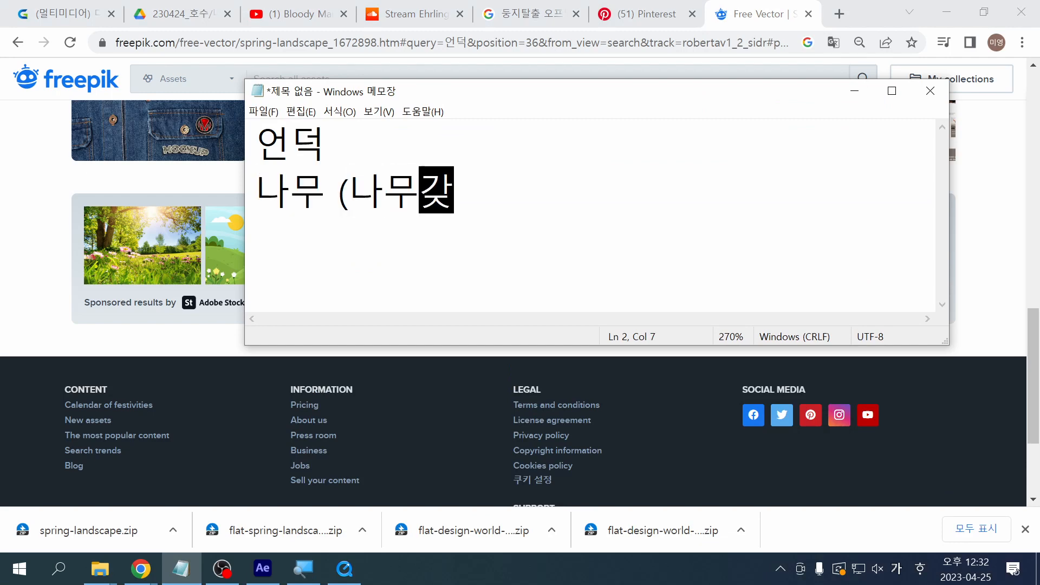
text(보이는 긴)
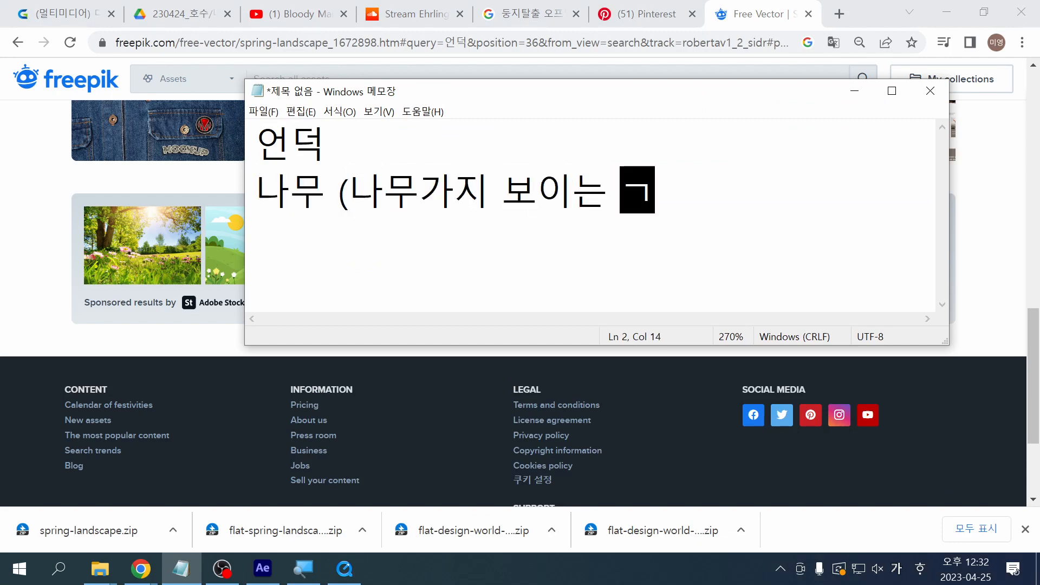
key(BackSpace)
key(BackSpace)
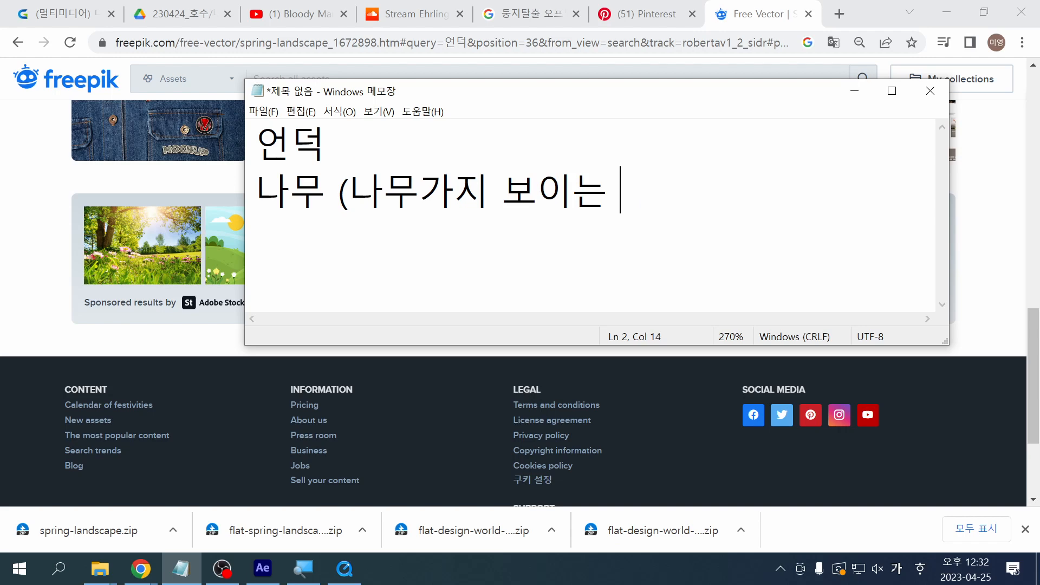
text(나무))
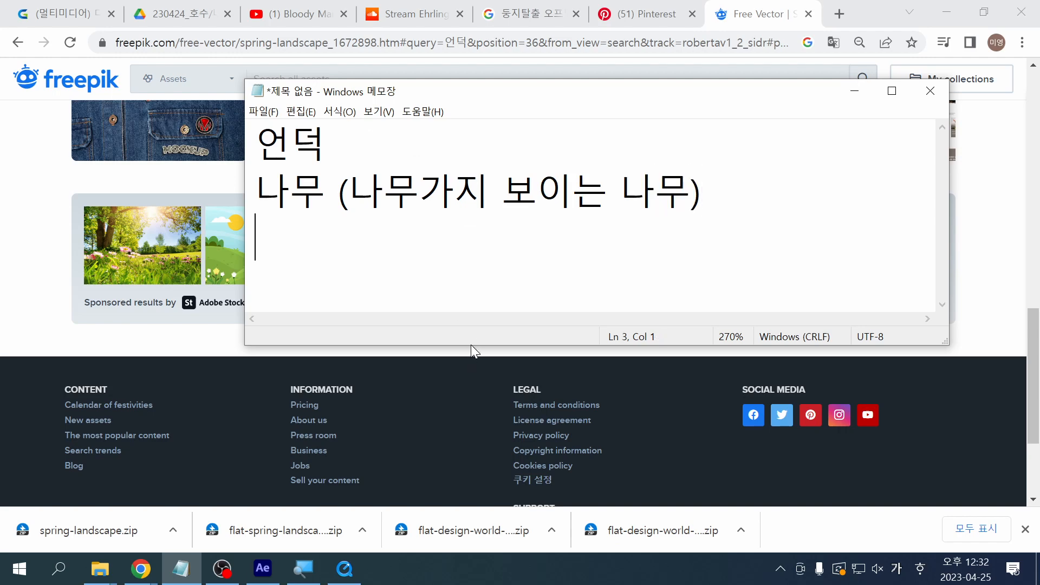
Step: Make the Notepad window taller and add the lines 잎사귀 - 덩쿨 and 새 to the asset list
drag(471, 345, 471, 519)
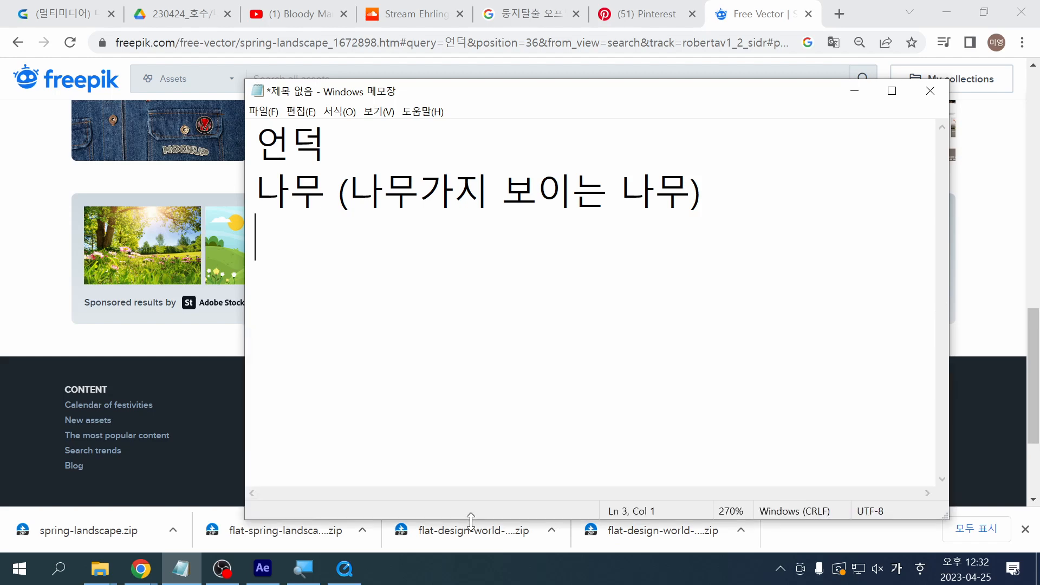
text(잎사귀 아)
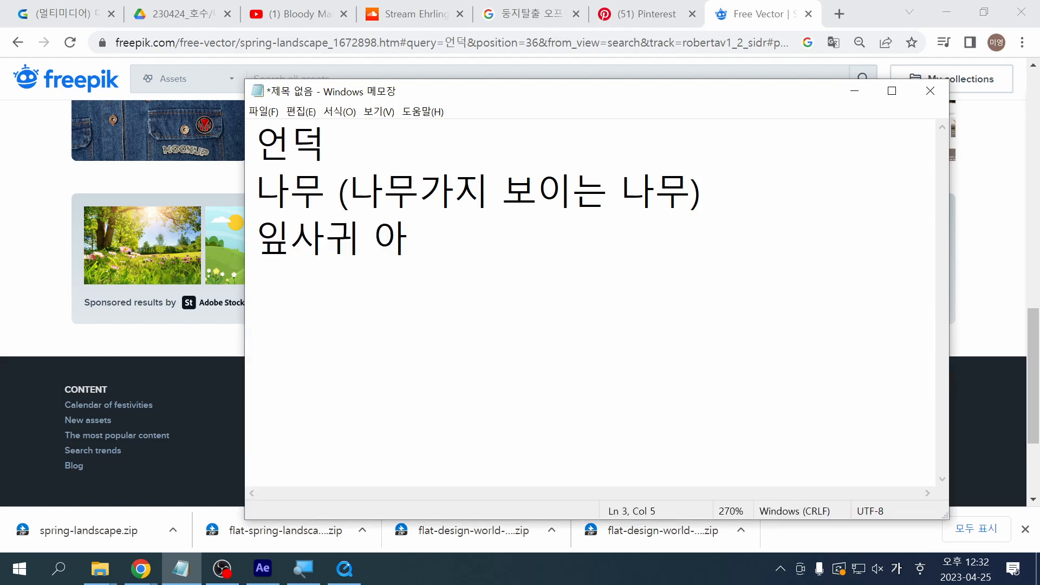
text(주 마ㄶ이)
key(BackSpace)
key(BackSpace)
key(BackSpace)
key(BackSpace)
key(BackSpace)
text(- 덩굴)
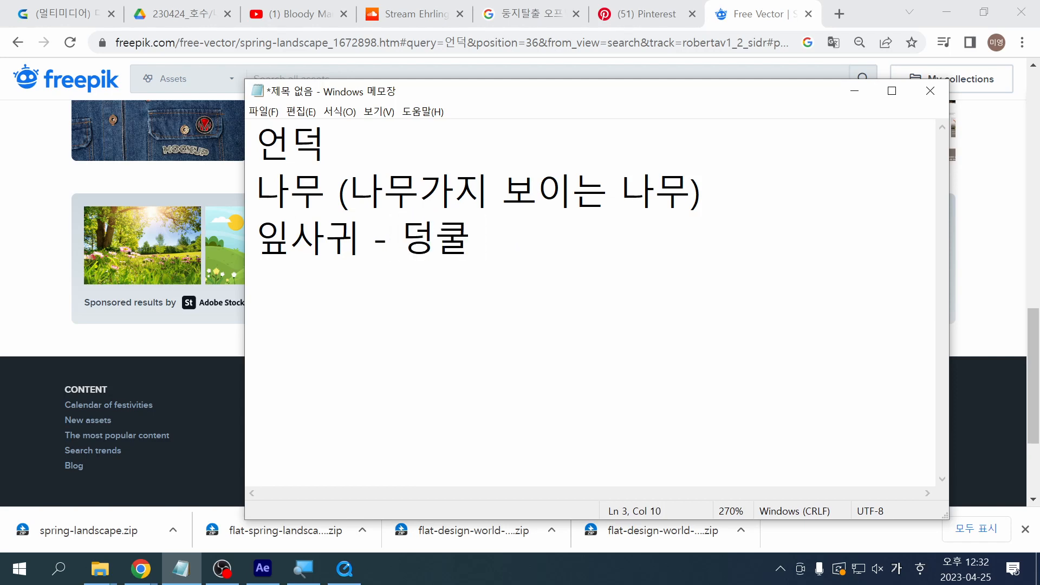
key(Return)
text(새)
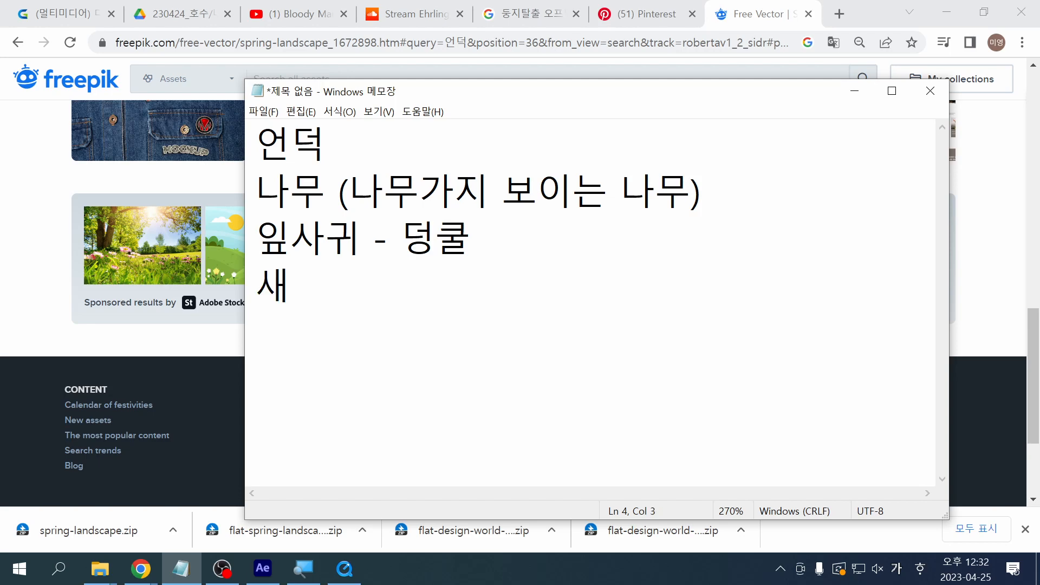
Step: Insert the line 나무가지 above 잎사귀 - 덩쿨 and return to the empty line below 새
key(Return)
key(Up)
key(Up)
key(Return)
key(Up)
text(나무가지)
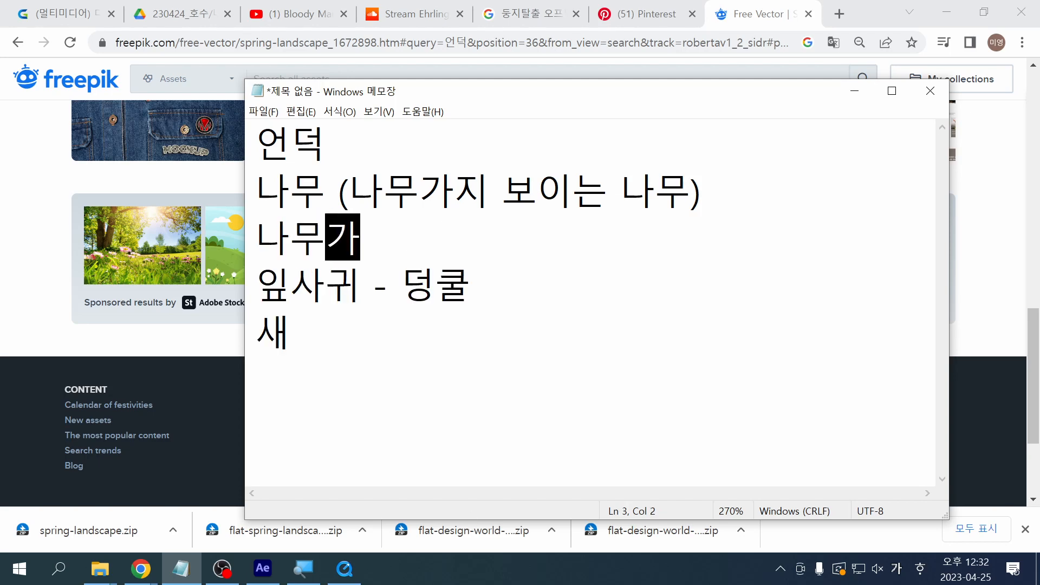
key(Down)
key(Down)
key(Down)
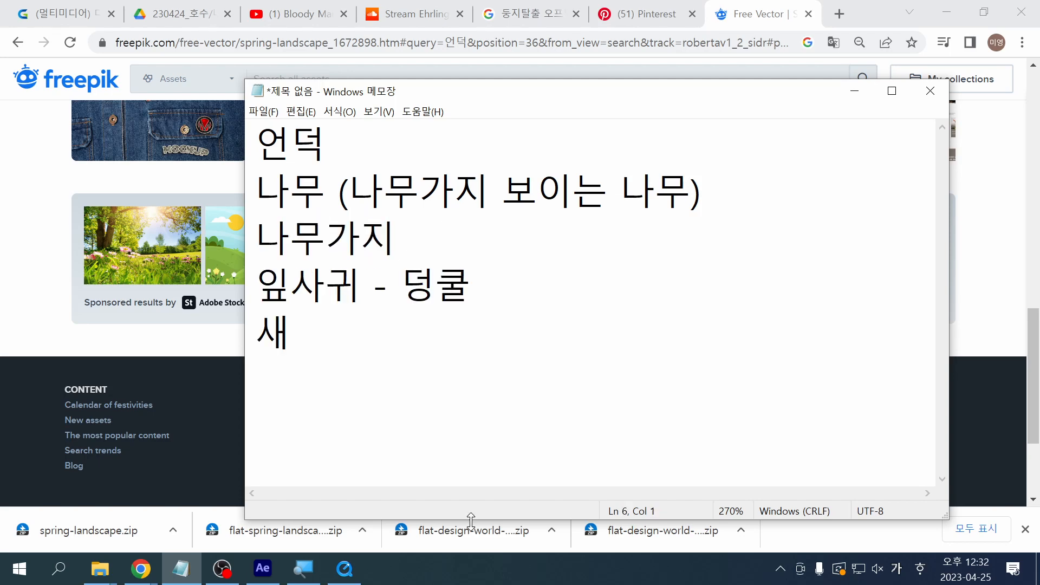
Step: Add the line 빌딩 (도시인데 빌딩 높은거) below 새 in the asset list
text(빌딩 ()
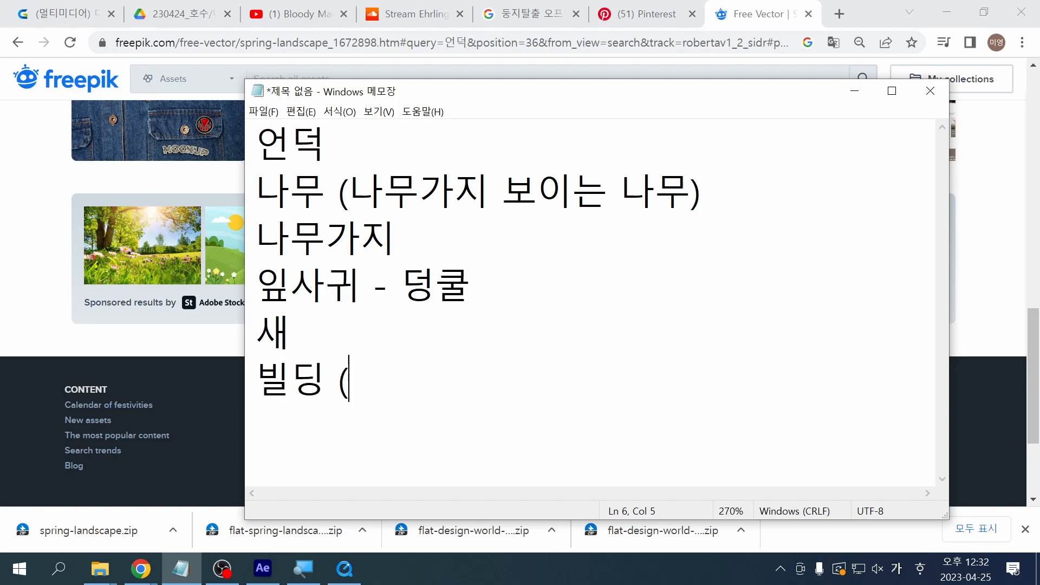
text(도시인데 빌딩 높)
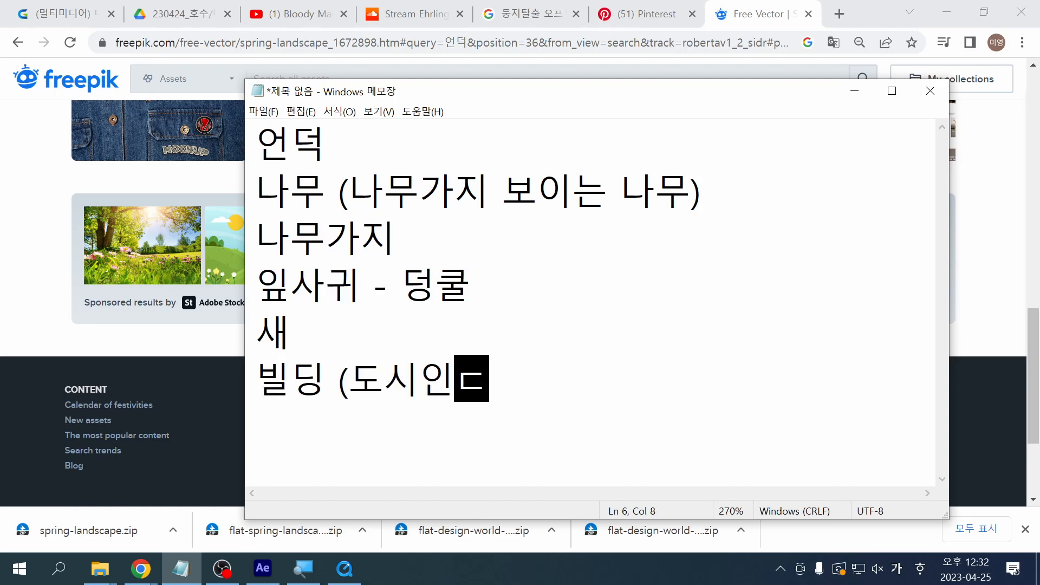
text(은거))
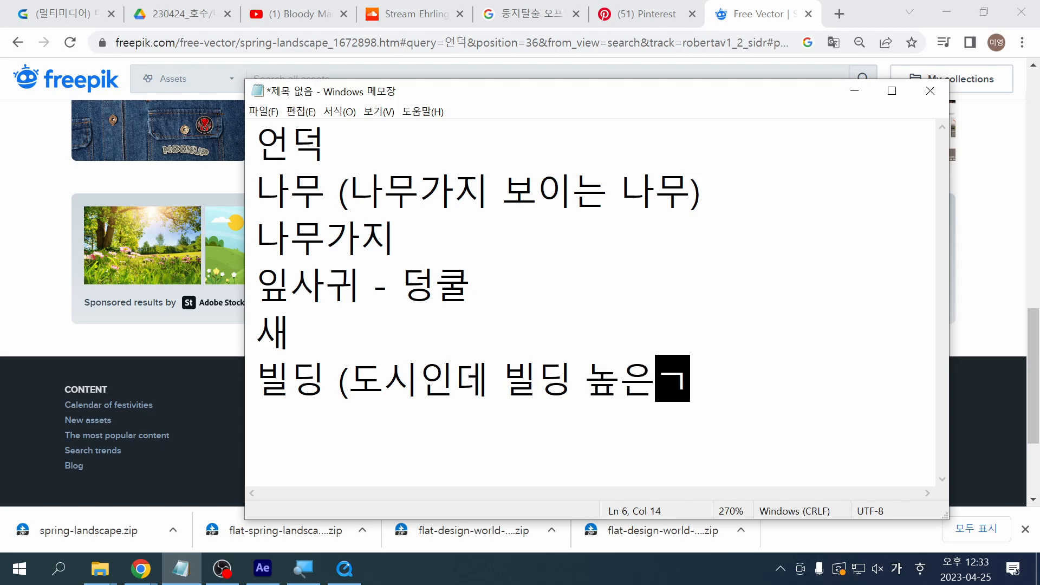
Step: Add the final line 하늘 배경 to the asset list and stretch the Notepad window to the full screen height
key(Return)
text(한늘 )
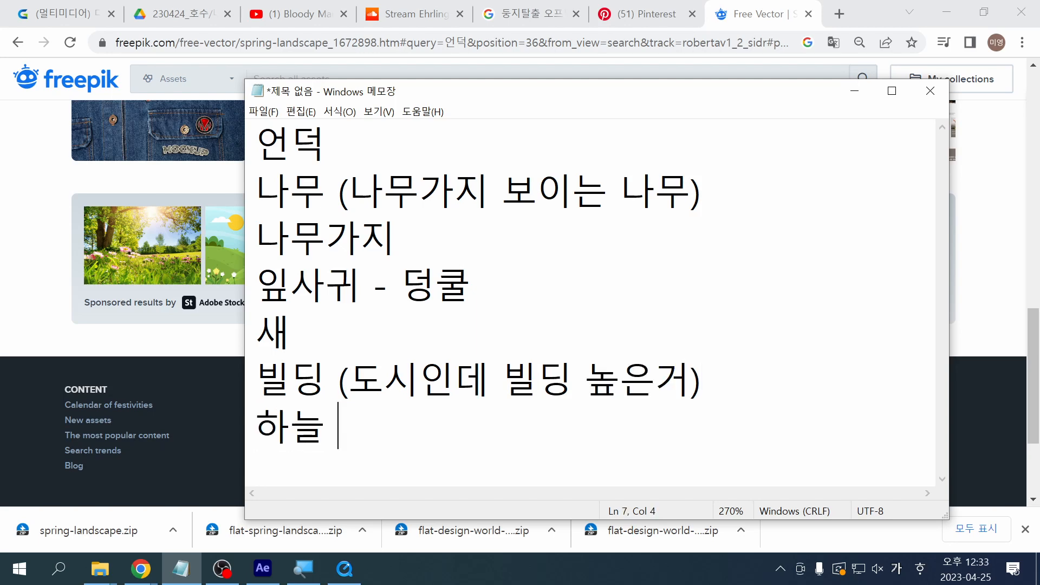
text(이뻐)
key(BackSpace)
key(BackSpace)
key(BackSpace)
text(배경)
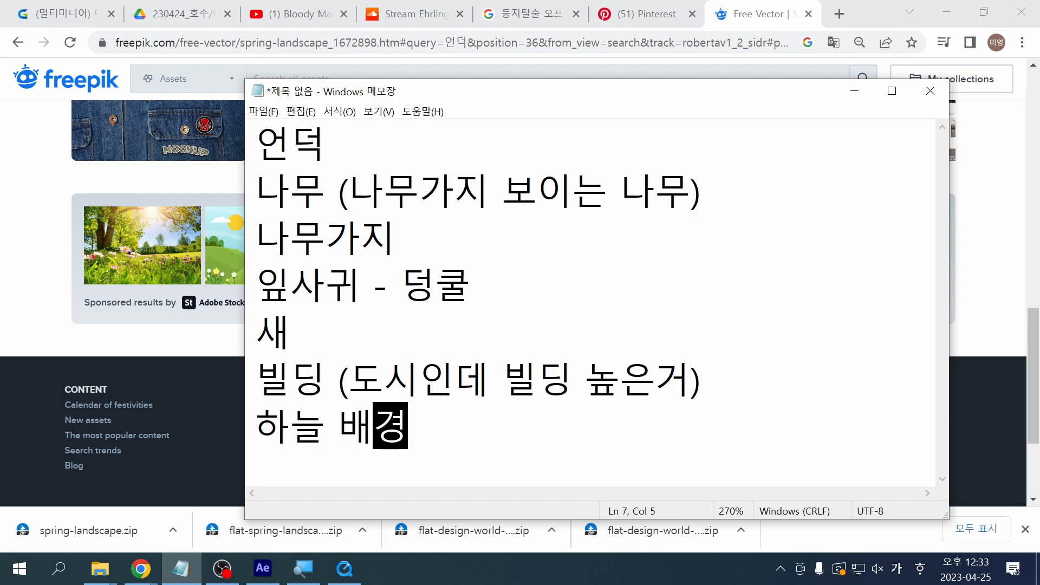
double_click(532, 79)
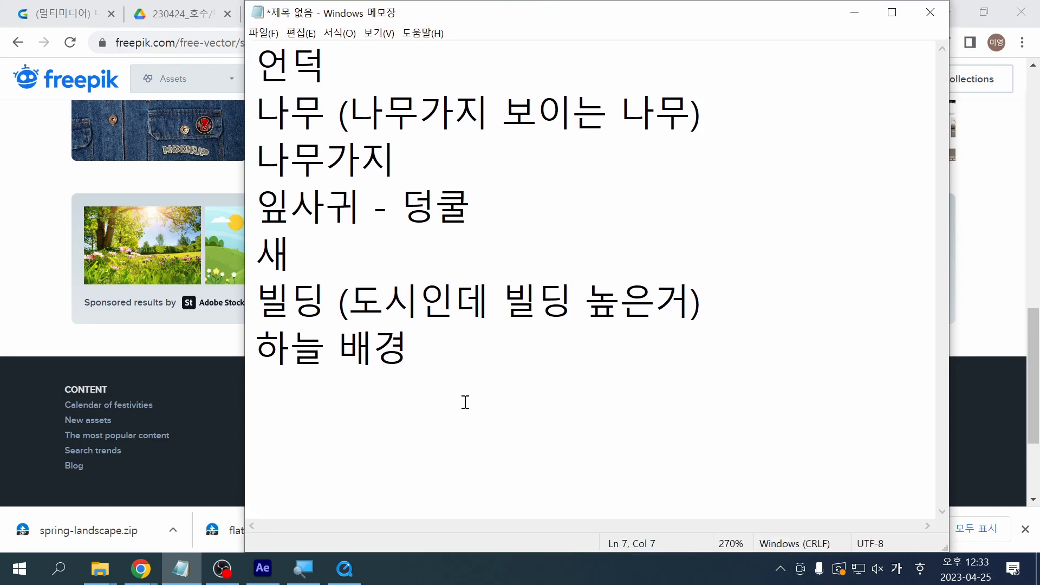
Step: Extend the first asset line so it reads 언덕에 풀심을 예정 - 풀
click(349, 57)
click(469, 358)
key(Up)
key(Up)
key(Up)
key(Up)
key(Up)
key(Up)
key(End)
text(에 풀심을 예정 )
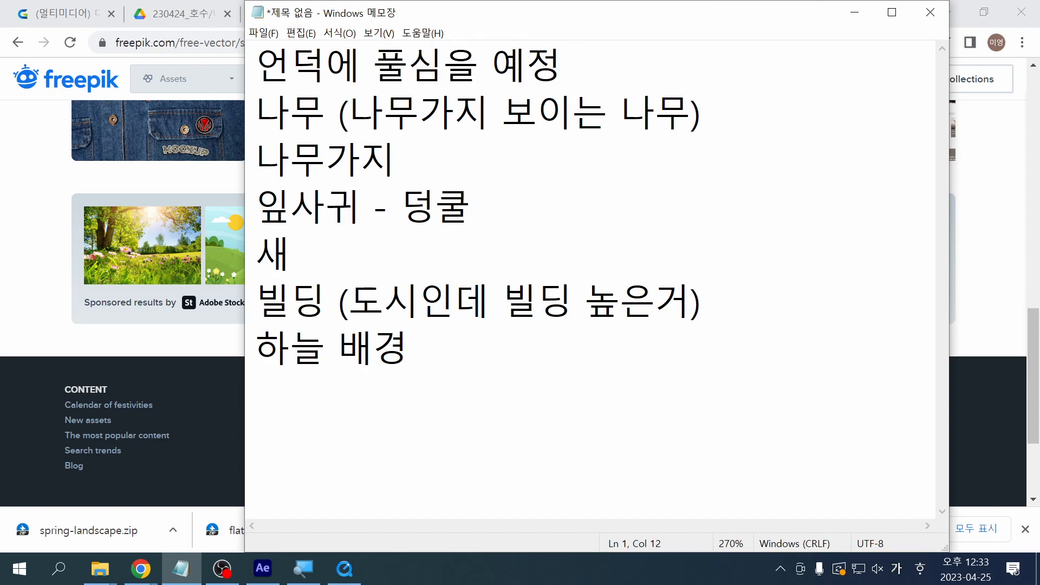
text(- 풀)
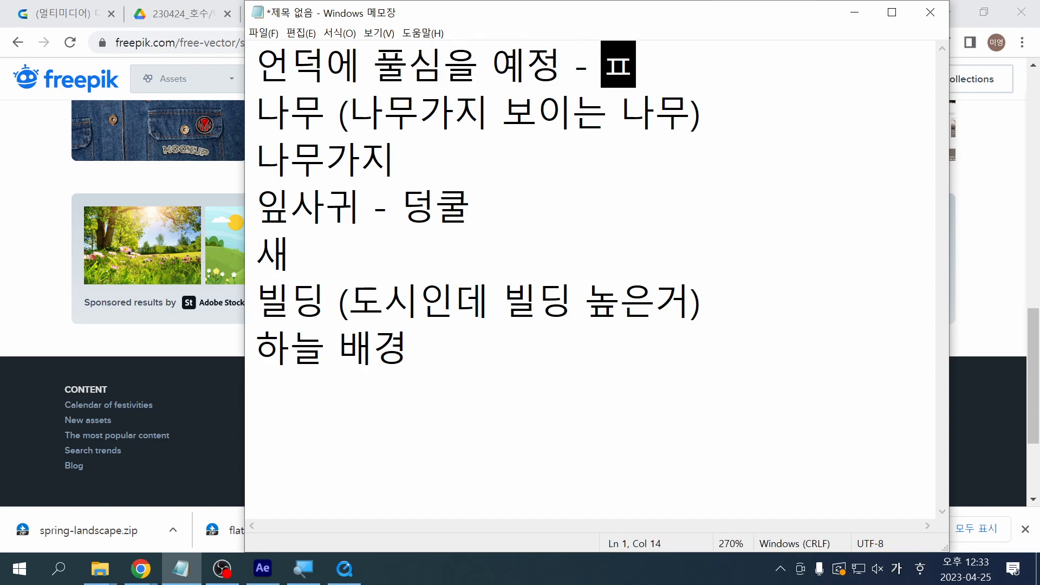
key(Down)
key(Down)
key(Down)
key(Down)
key(Down)
key(Down)
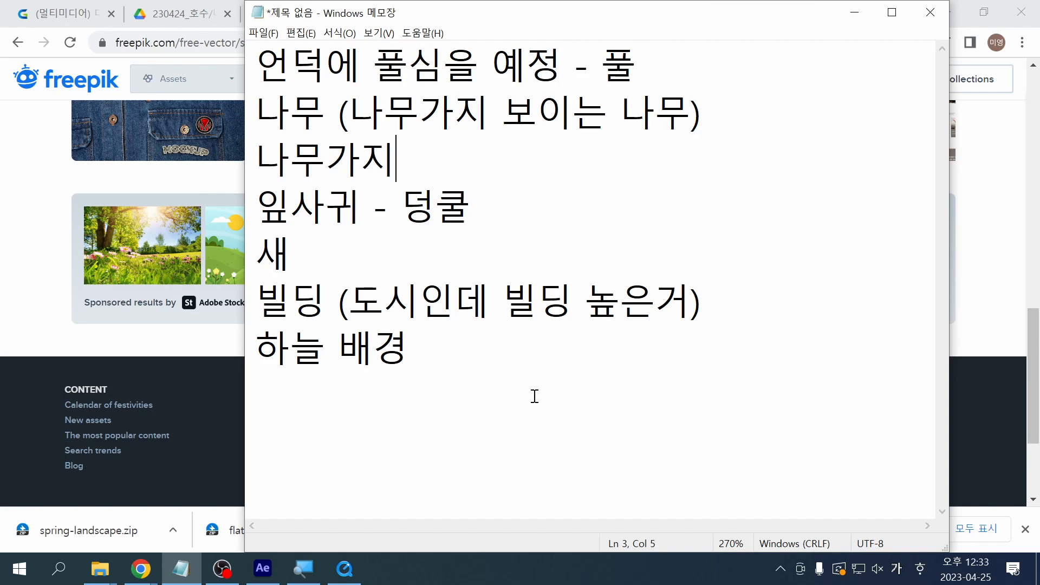
key(End)
key(ctrl+s)
key(Escape)
Step: Turn the dash before 풀 in the first line into an arrow (->) and start a new line below 하늘 배경
key(Up)
key(Up)
key(Up)
key(Up)
key(Up)
key(Up)
key(End)
key(Left)
key(Left)
text(>)
key(Down)
key(Down)
key(Down)
key(Down)
key(Down)
key(Down)
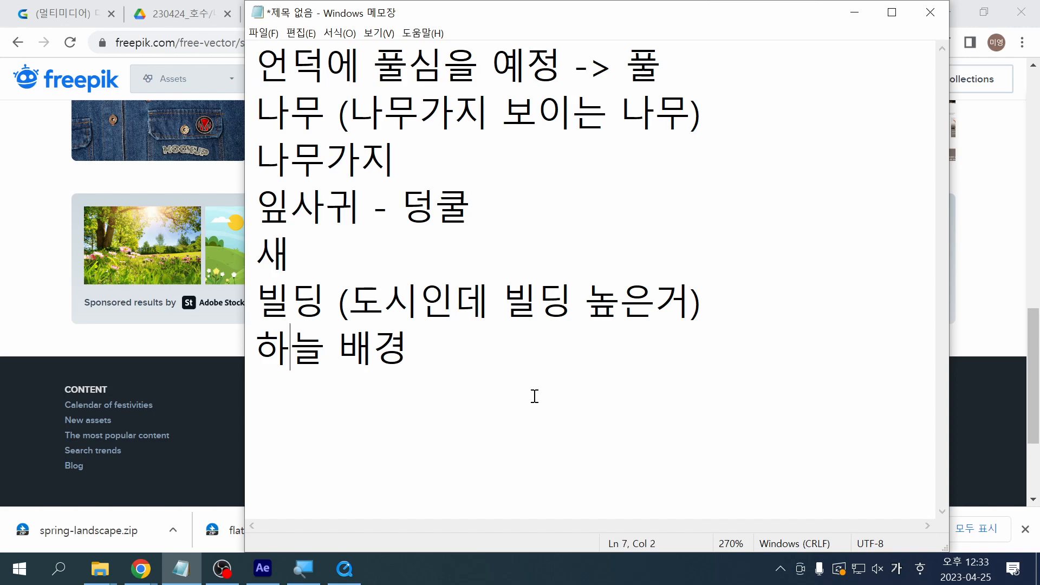
key(End)
key(Return)
Step: Append 3차원 구성 예정 to the end of the 빌딩 line
key(Up)
key(Up)
key(End)
text(3차원 구)
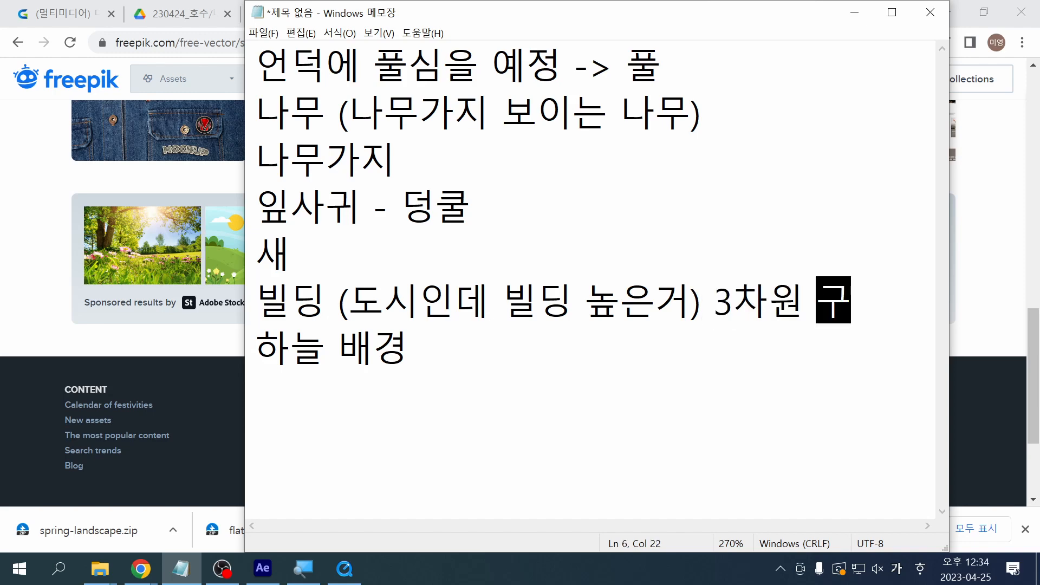
text(성 예정)
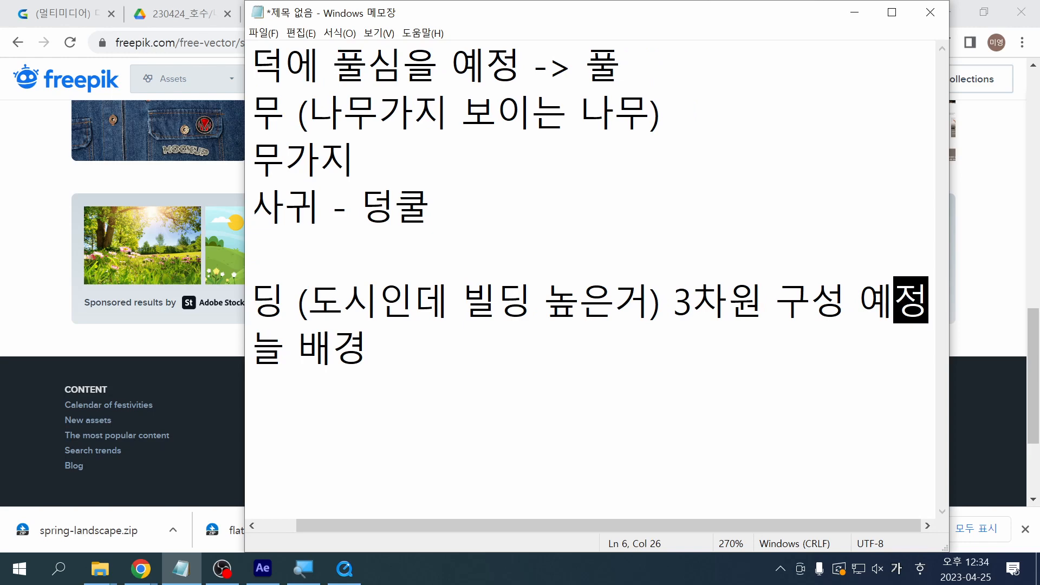
key(ctrl+minus)
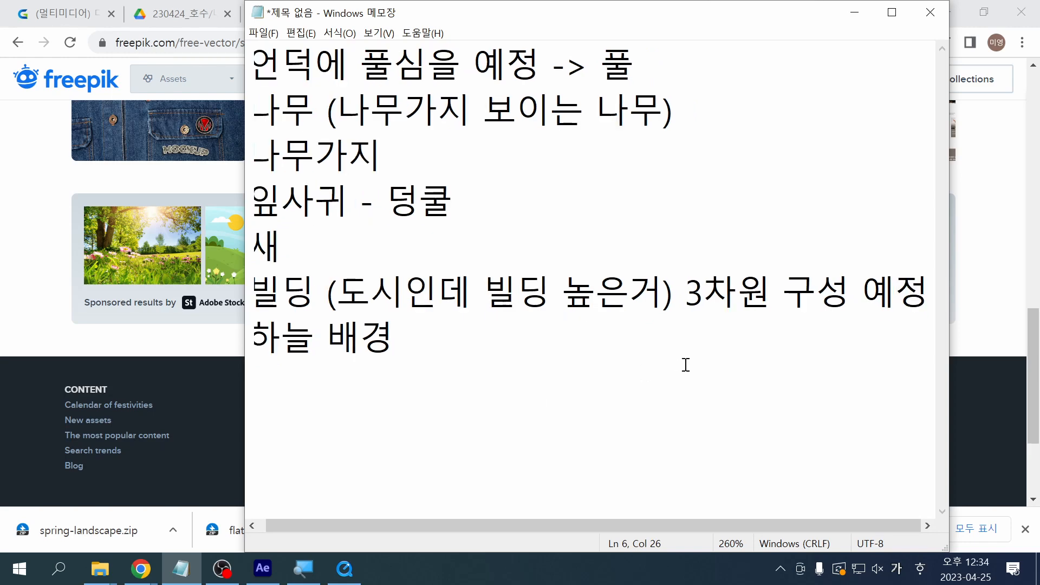
Step: Cut the 3차원 구성 예정 note from the end of the 빌딩 line
click(685, 292)
key(shift+End)
key(ctrl+x)
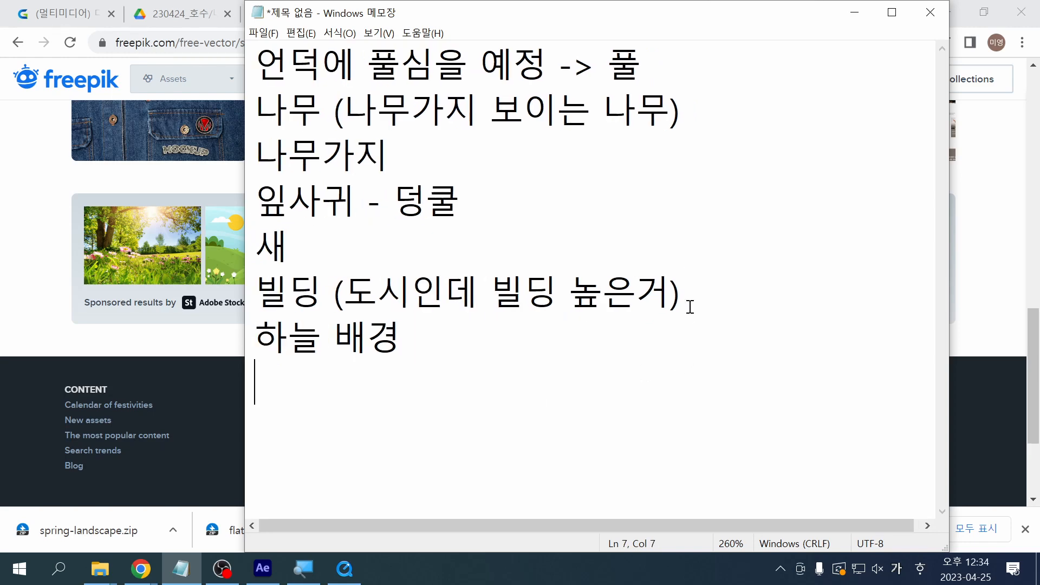
Step: Add the lines 담벼락 and 전체적으로 3차원 구성예정 at the end of the asset list
text(담벼라)
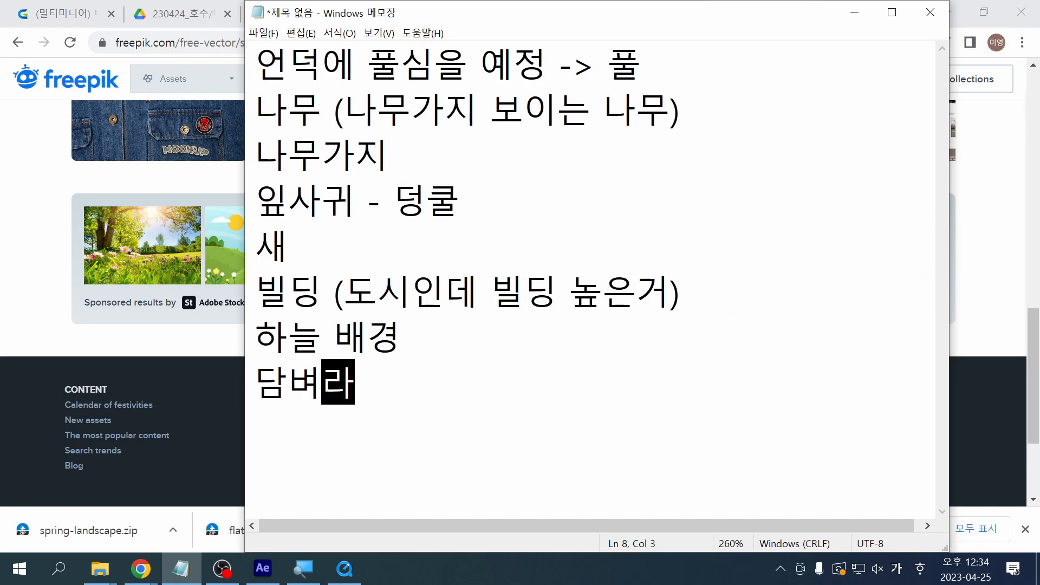
text(ㄱ)
key(Return)
text(전ㅊ)
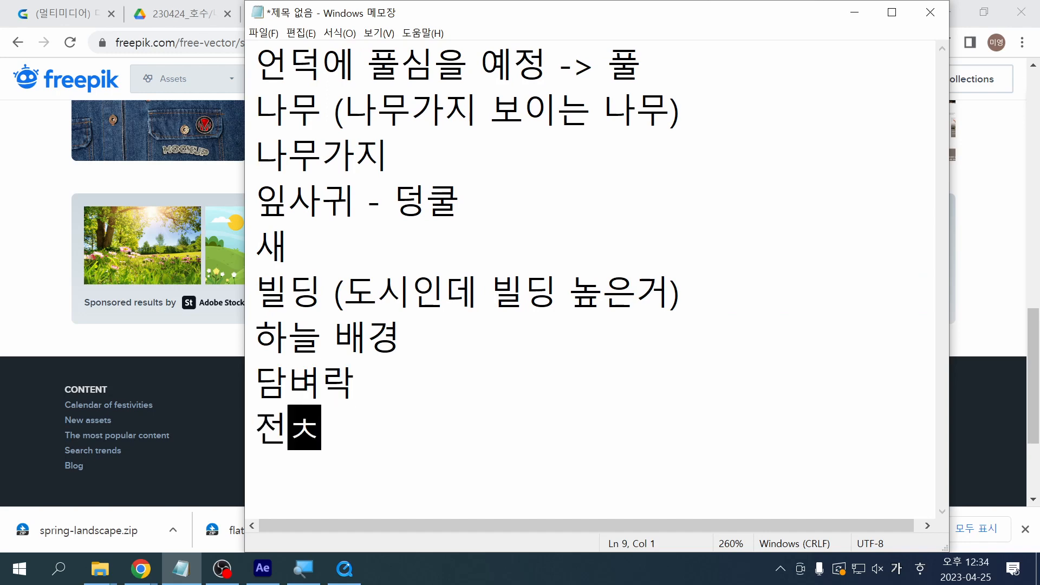
text(ㅔ적으로 3차)
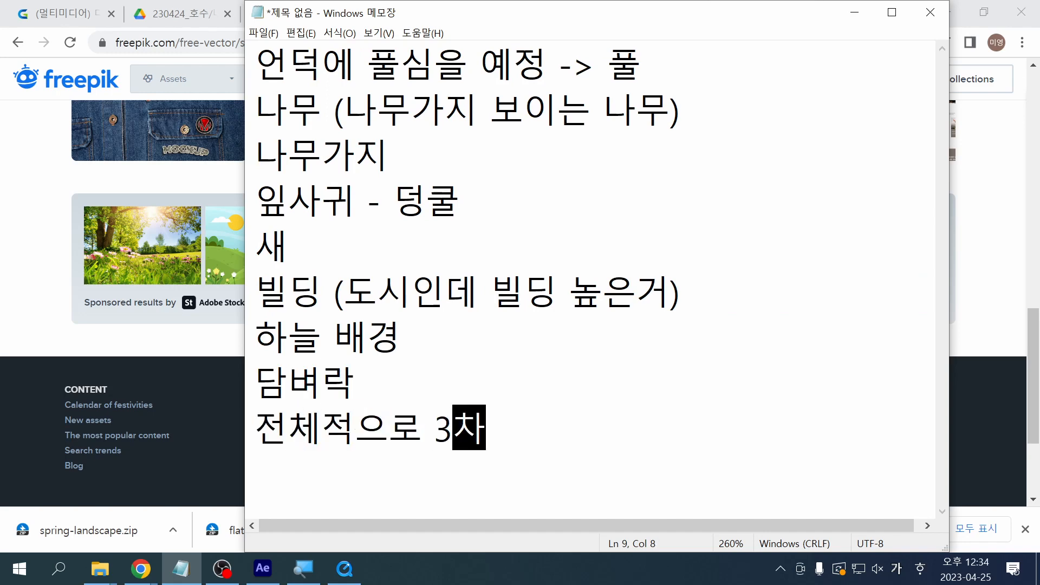
text(원 구성예정)
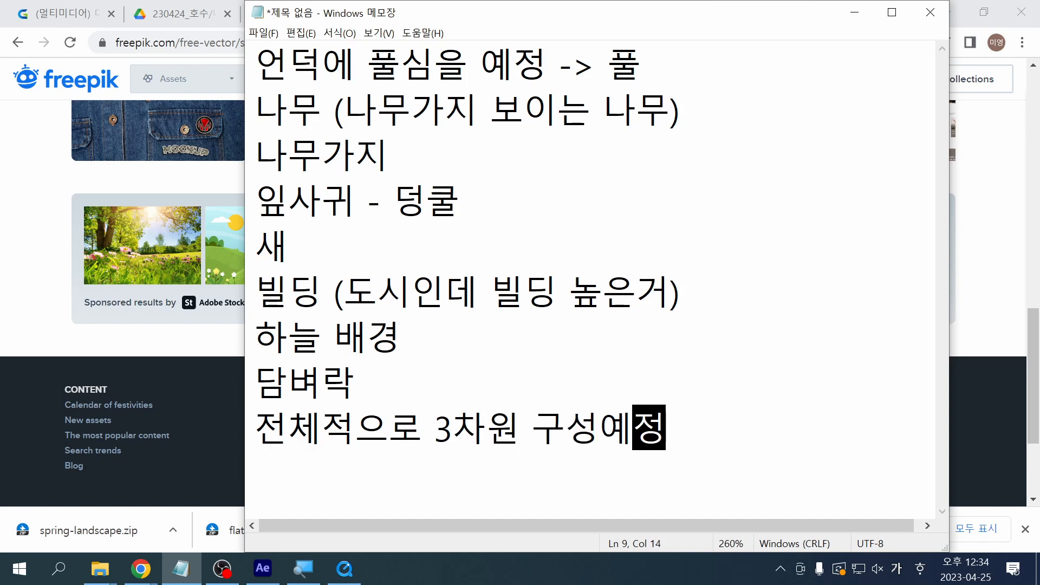
click(680, 461)
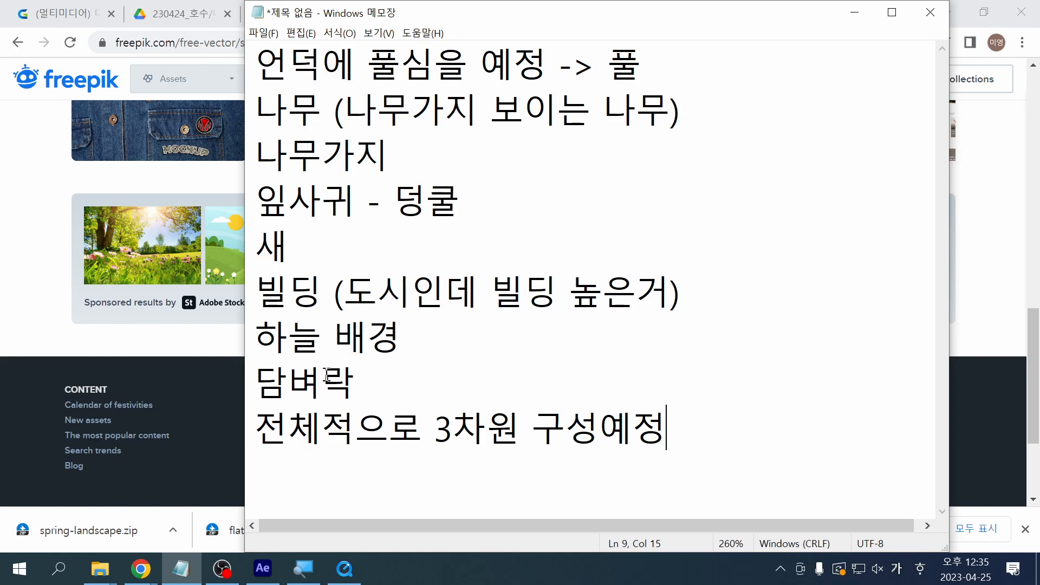
Step: Switch to the browser and go from the spring-landscape vector page to the Freepik home page
key(alt+Tab)
scroll(860, 250, up, 3)
scroll(859, 249, down, 1)
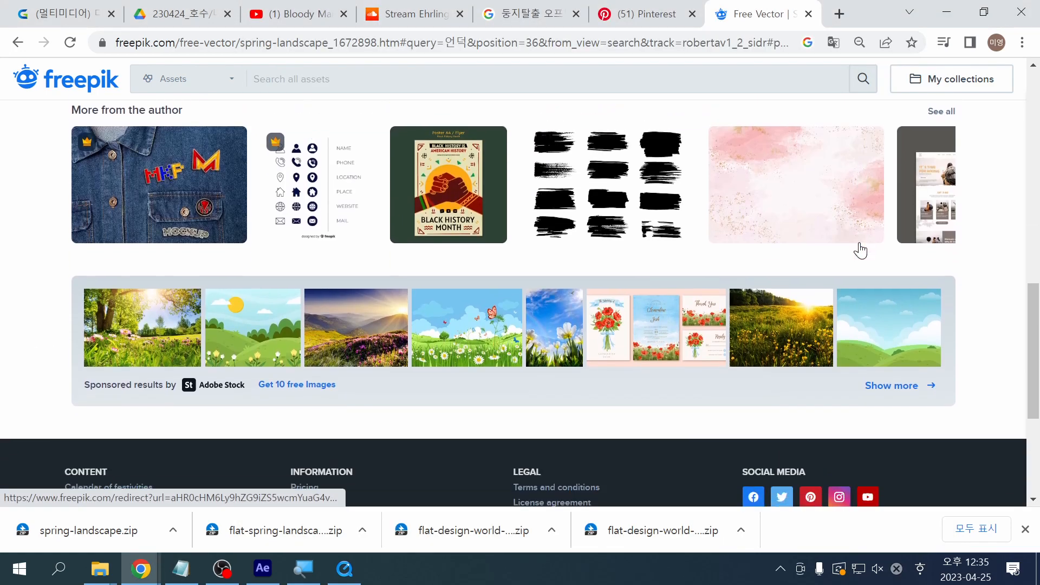
scroll(861, 250, up, 2)
drag(1035, 282, 1037, 48)
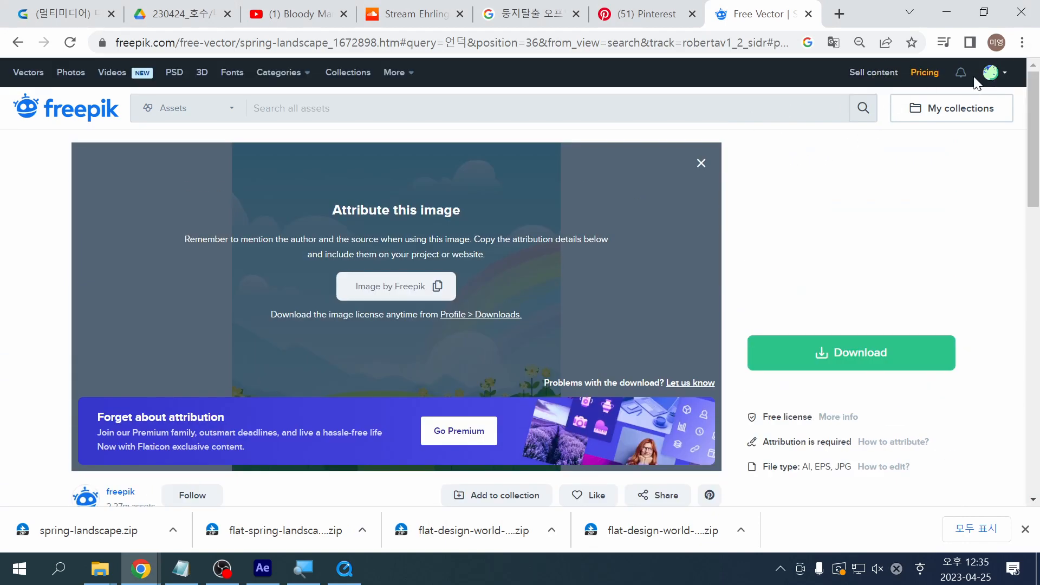
click(993, 73)
click(99, 569)
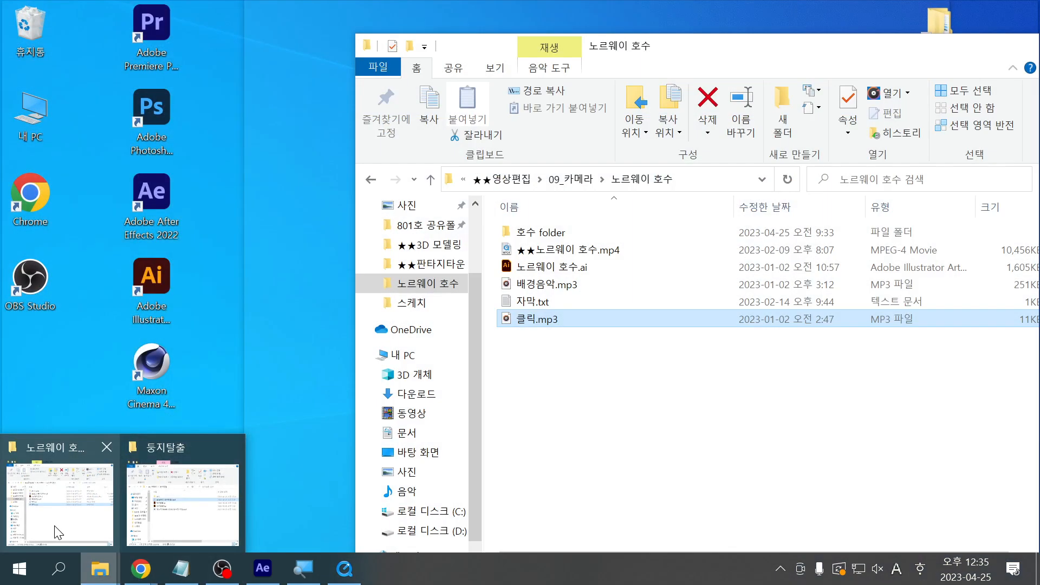
click(58, 531)
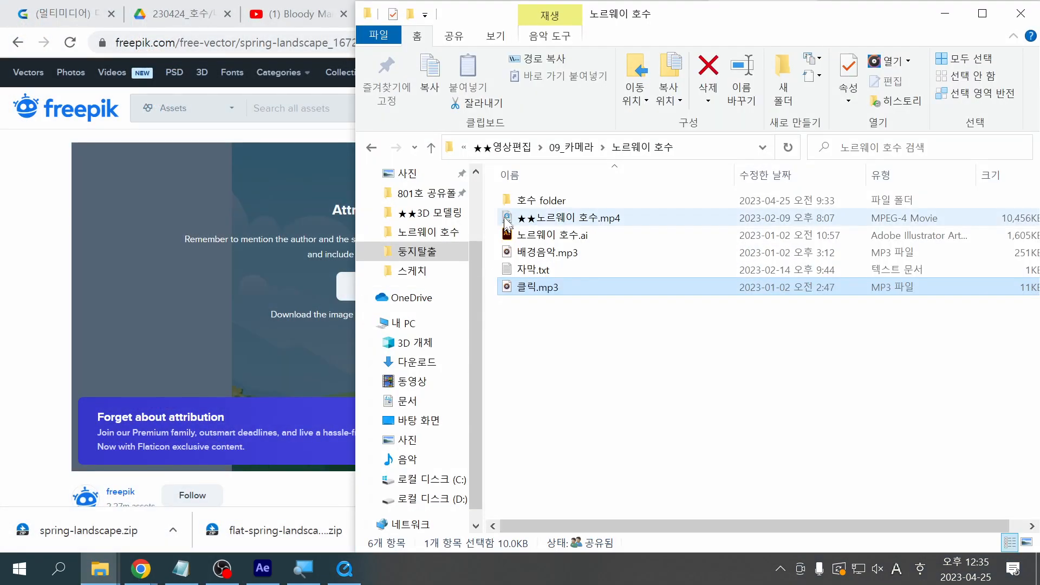
click(45, 116)
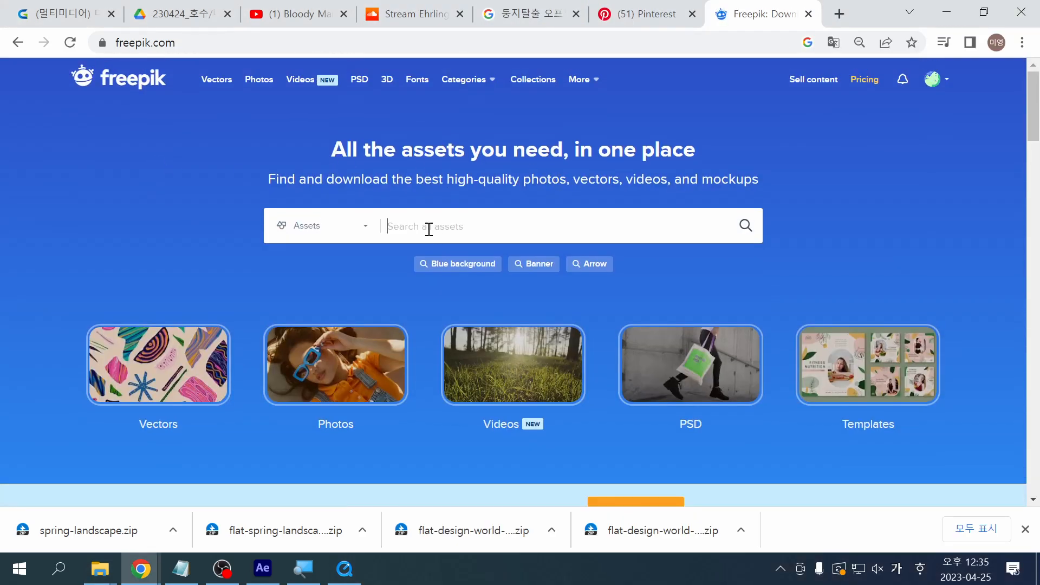
Step: Search all Freepik assets for 담벼락
text(여행지)
key(ctrl+a)
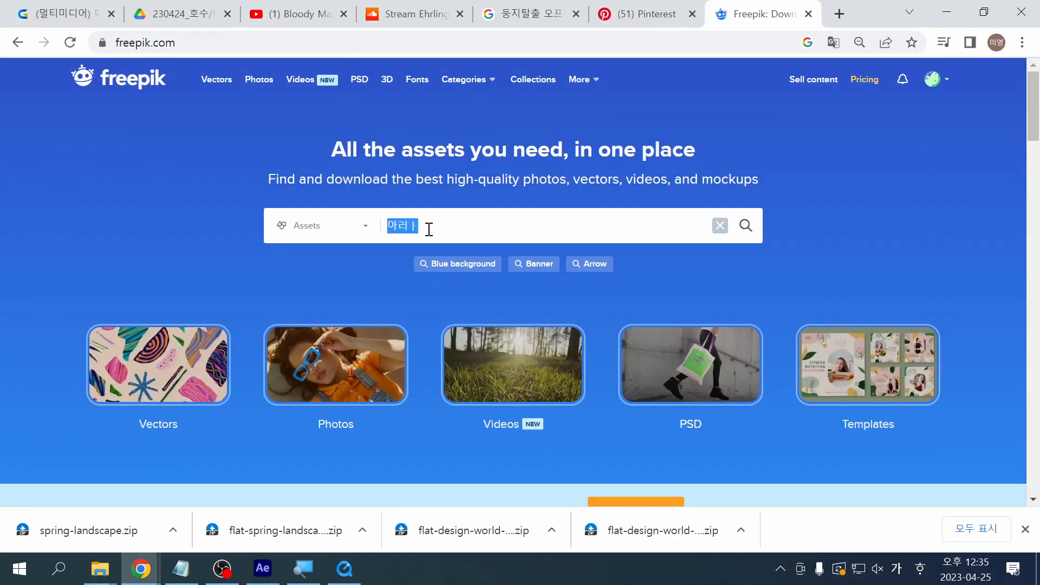
key(BackSpace)
text(다ㅁ벼락)
key(Return)
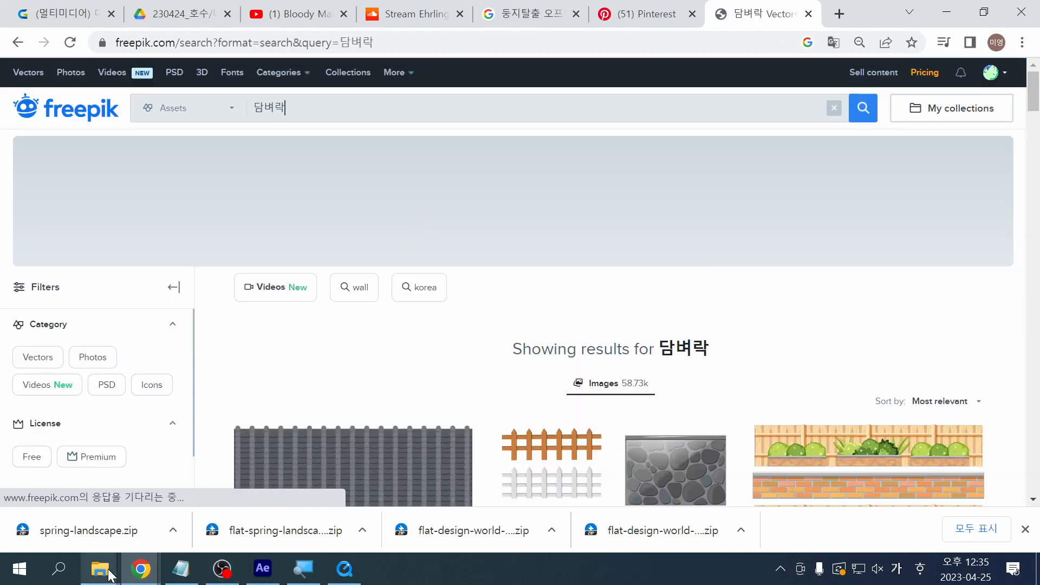
Step: Switch to File Explorer, open the Downloads folder and look through the downloaded ZIP files in different view sizes
mouse_move(100, 569)
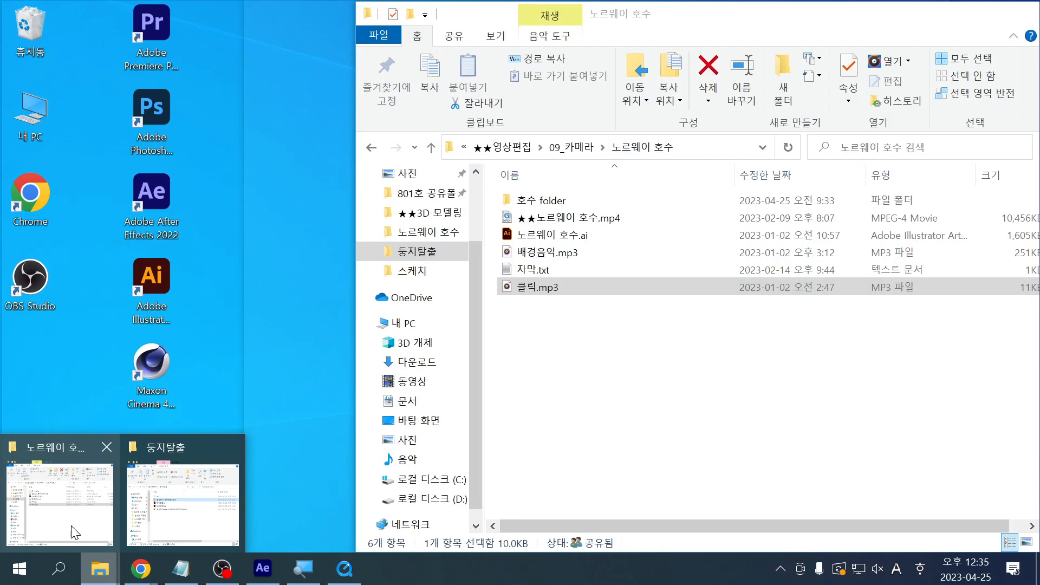
click(70, 525)
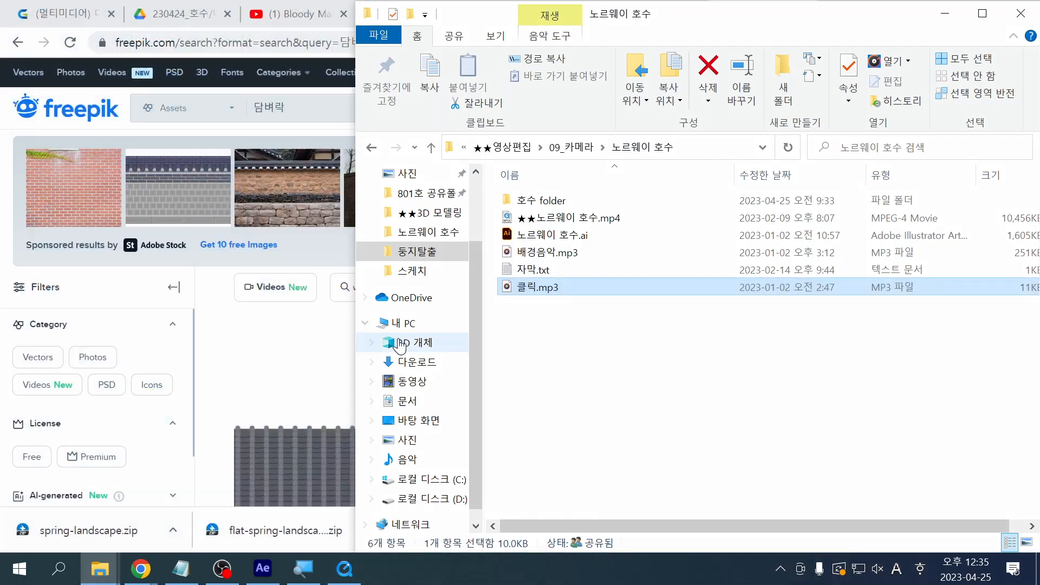
scroll(425, 208, up, 1)
scroll(431, 220, up, 1)
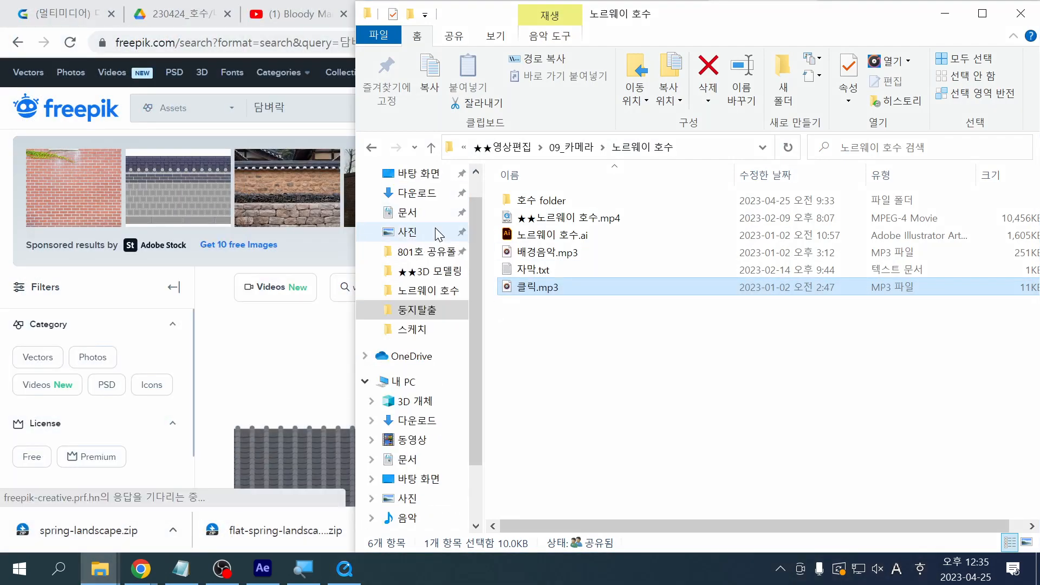
click(417, 193)
scroll(712, 362, down, 5)
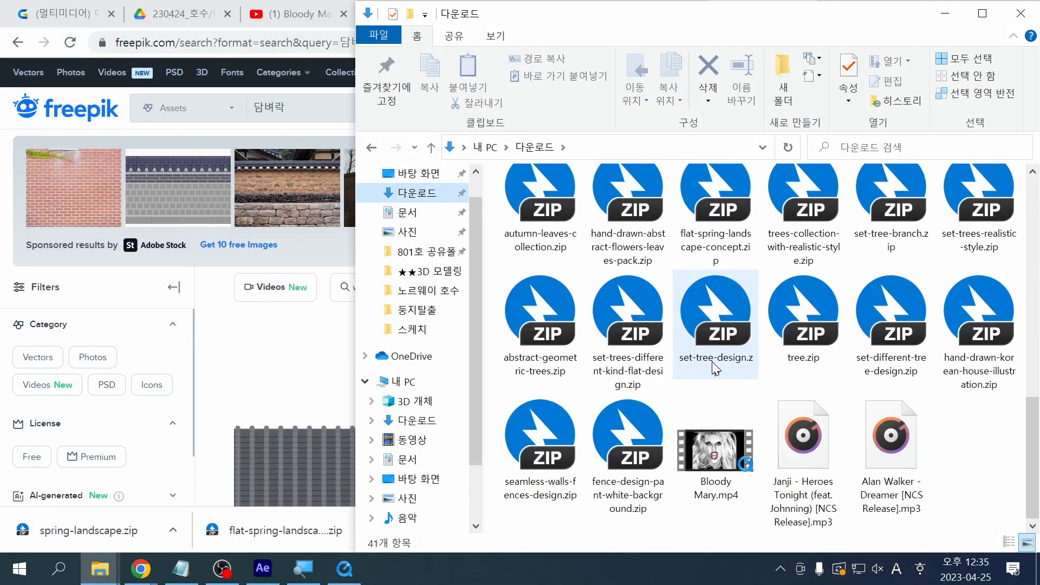
scroll(713, 362, up, 4)
scroll(714, 368, up, 2)
scroll(714, 368, down, 2)
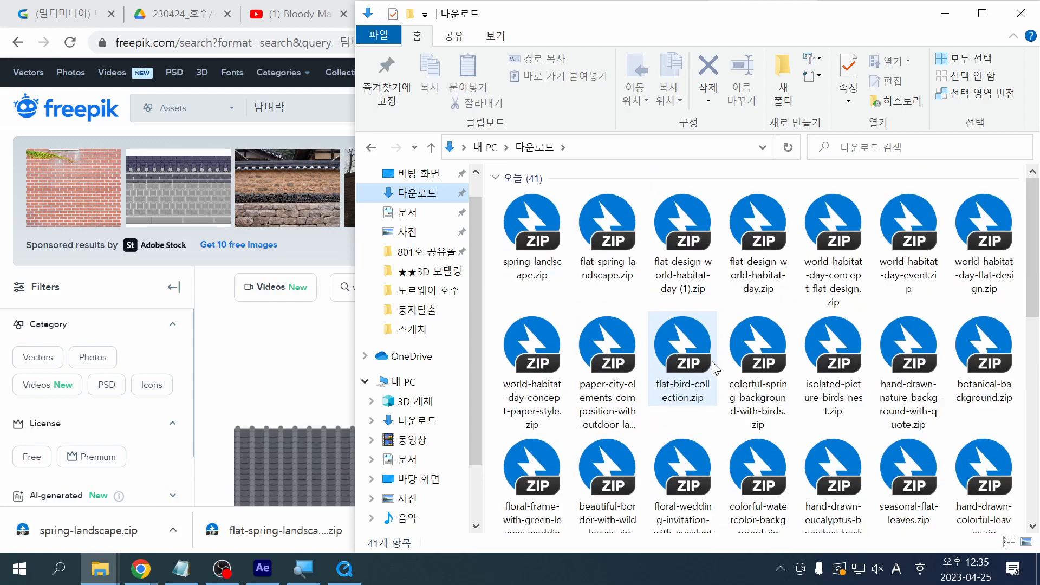
scroll(713, 369, down, 2)
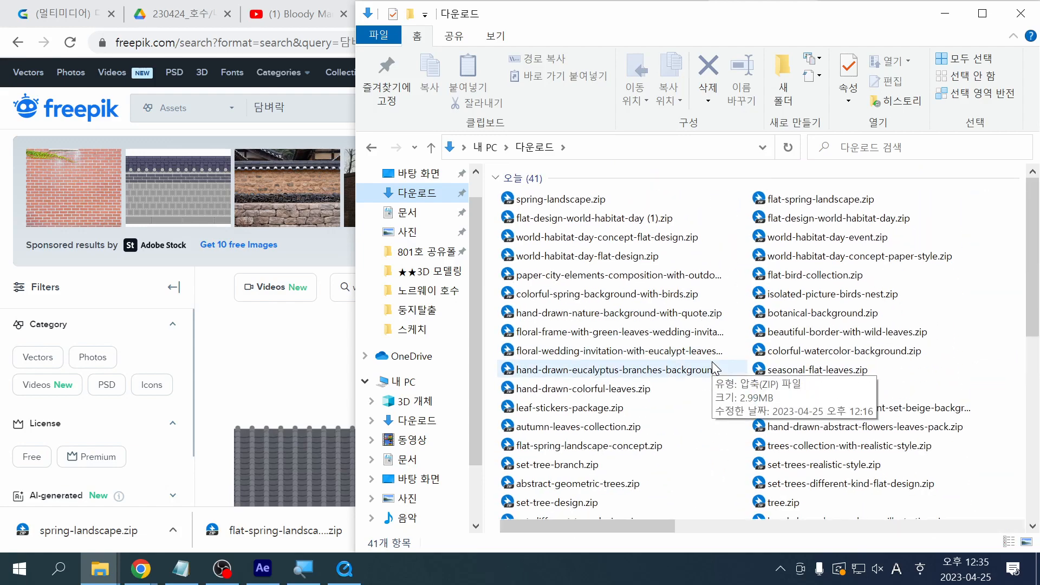
scroll(712, 361, down, 3)
Step: Return to the browser and look through the 담벼락 results for suitable wall and fence images
click(308, 386)
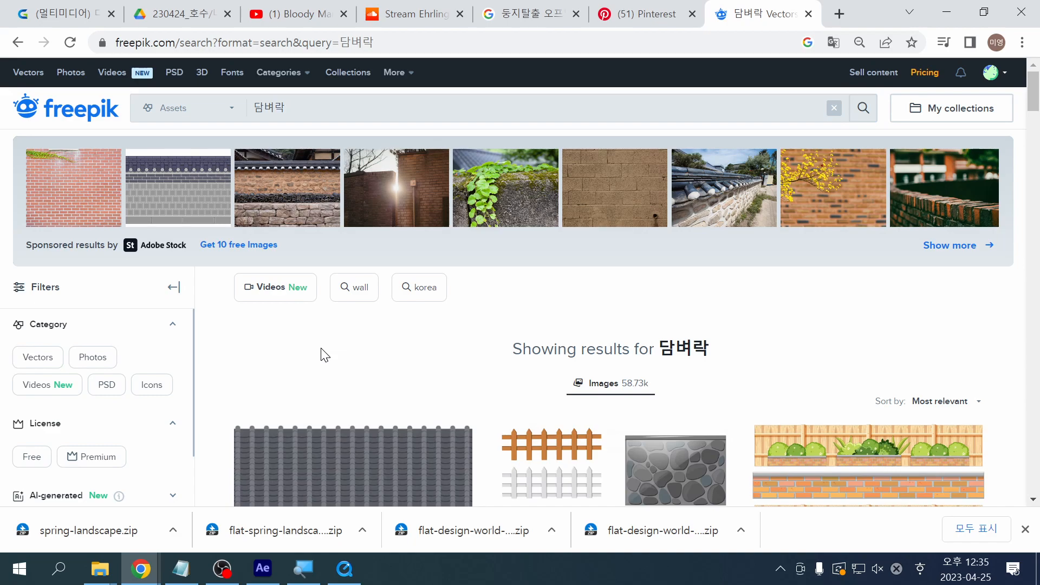
scroll(324, 355, down, 5)
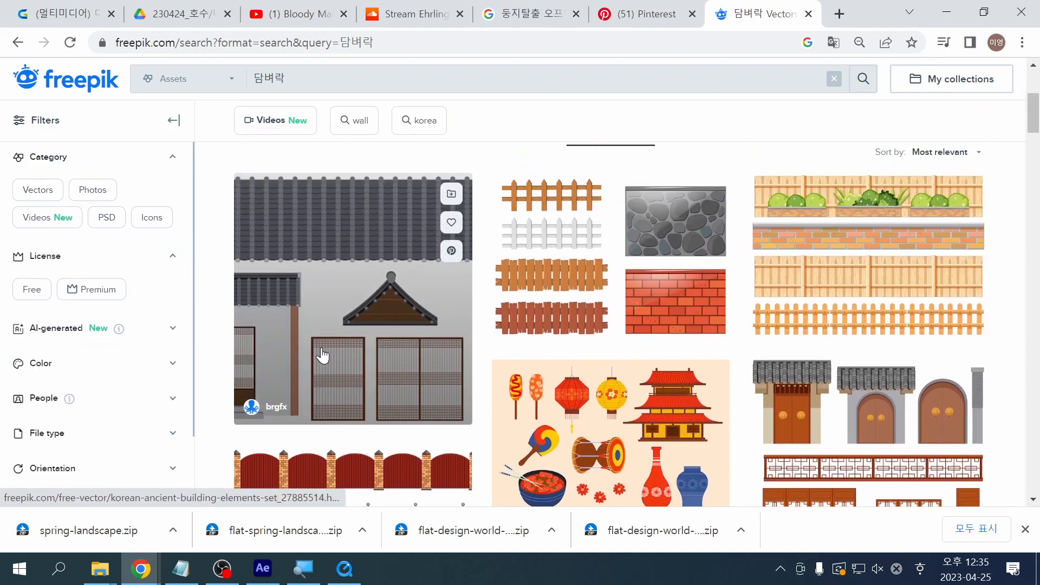
scroll(323, 355, up, 3)
scroll(325, 354, down, 8)
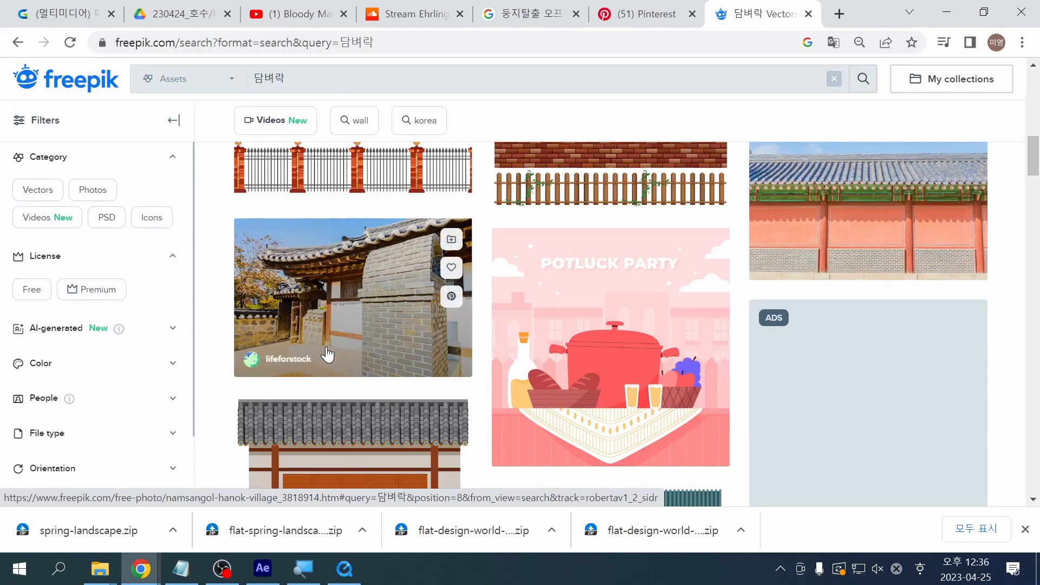
scroll(327, 355, down, 10)
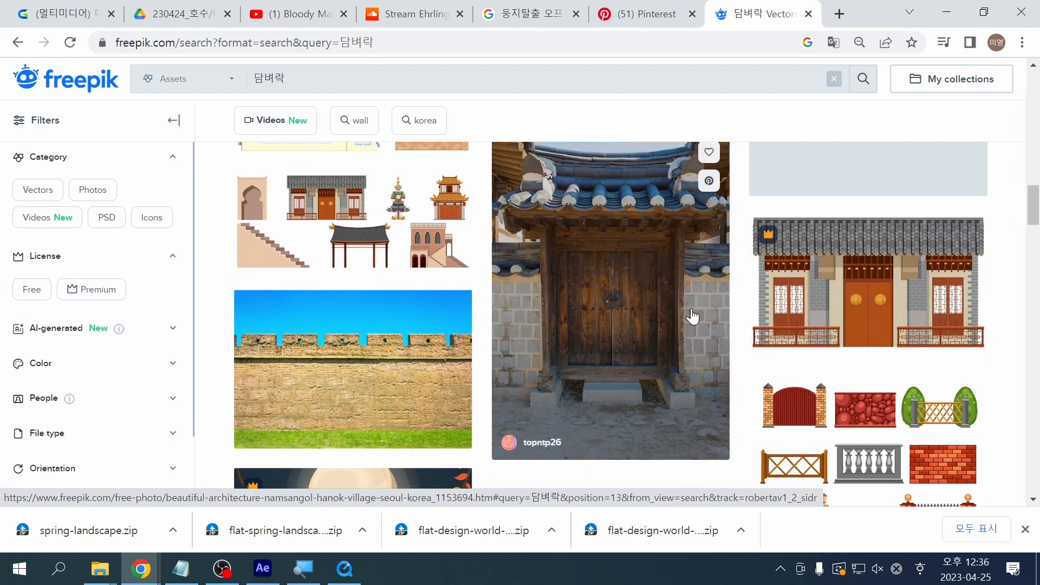
scroll(692, 315, up, 1)
Step: Bring the Downloads folder back up and select flat-design-world-habitat-day (1).zip
mouse_move(103, 580)
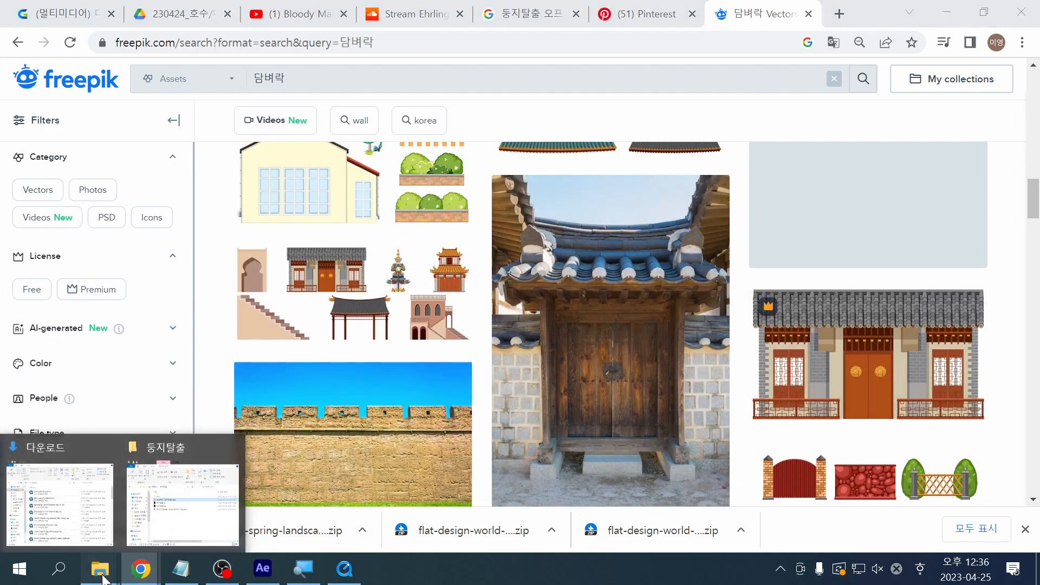
click(58, 529)
click(577, 303)
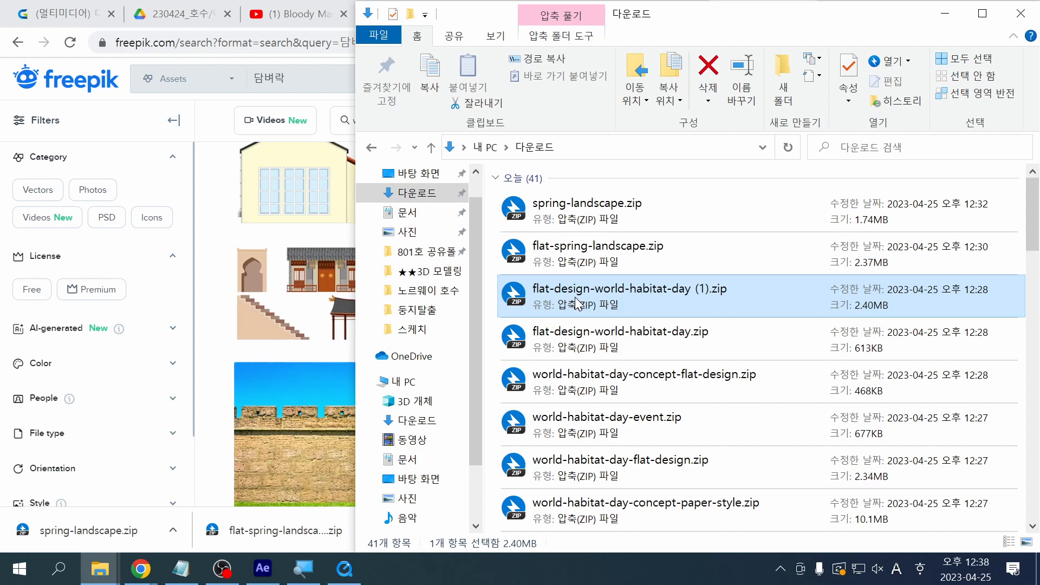
Step: Switch back to Freepik and return to the beginning of the 담벼락 results
click(219, 288)
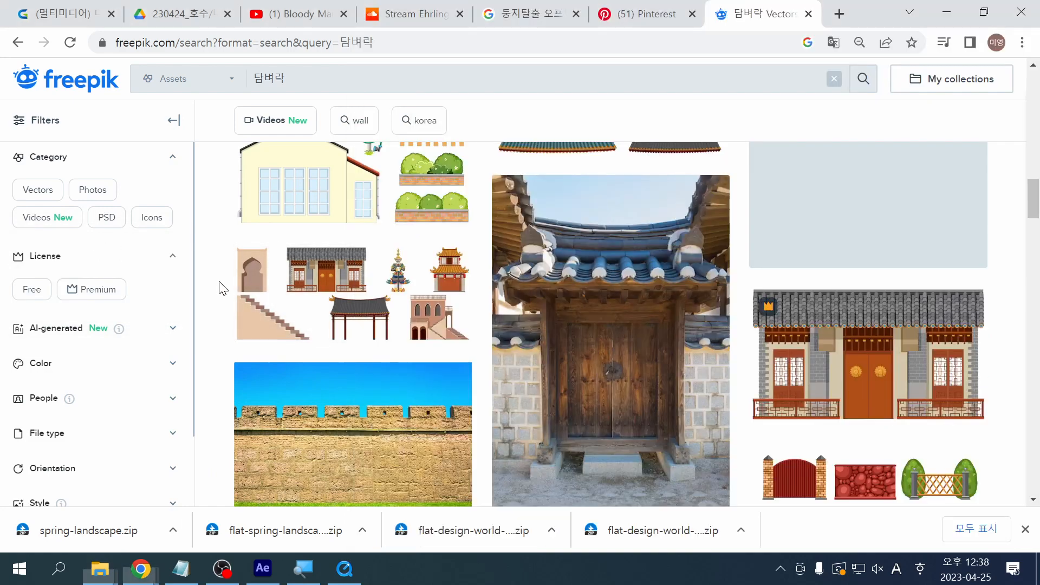
scroll(994, 178, up, 4)
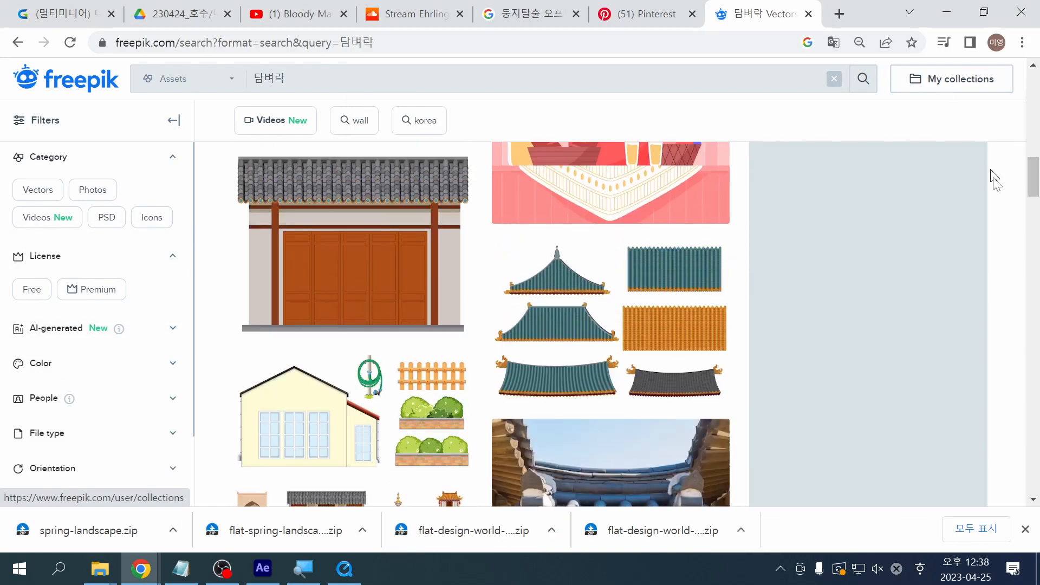
scroll(1011, 237, up, 4)
scroll(1012, 237, down, 1)
drag(1034, 157, 1035, 73)
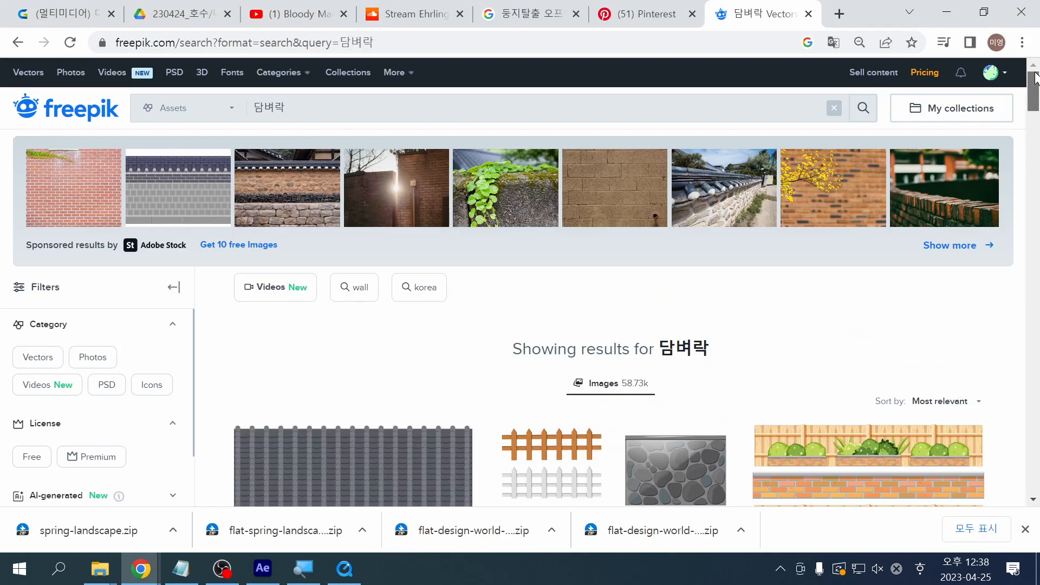
Step: Open Freepik's pricing page and look over the Free and Premium subscription plans
click(886, 73)
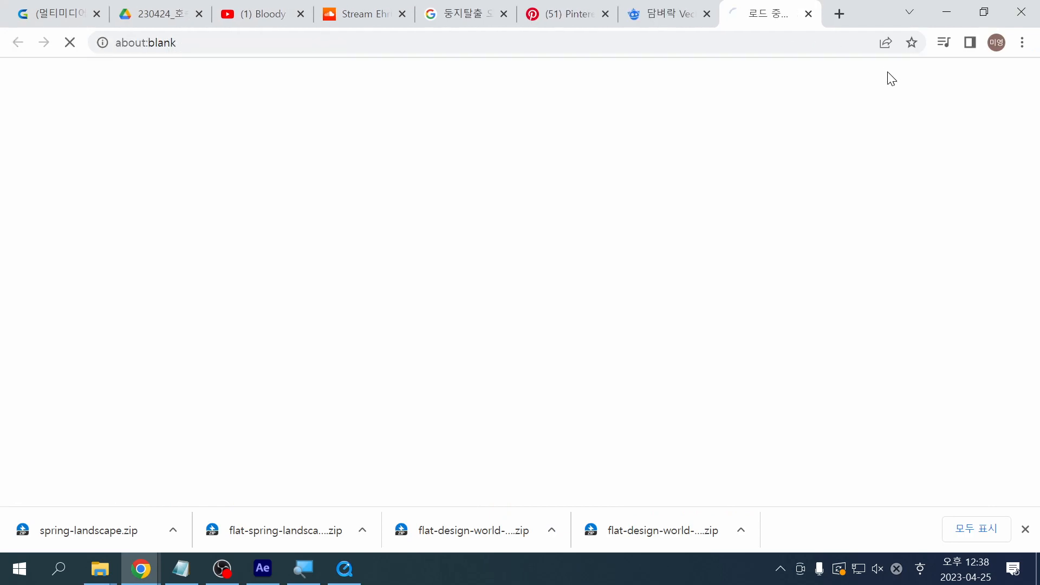
click(808, 14)
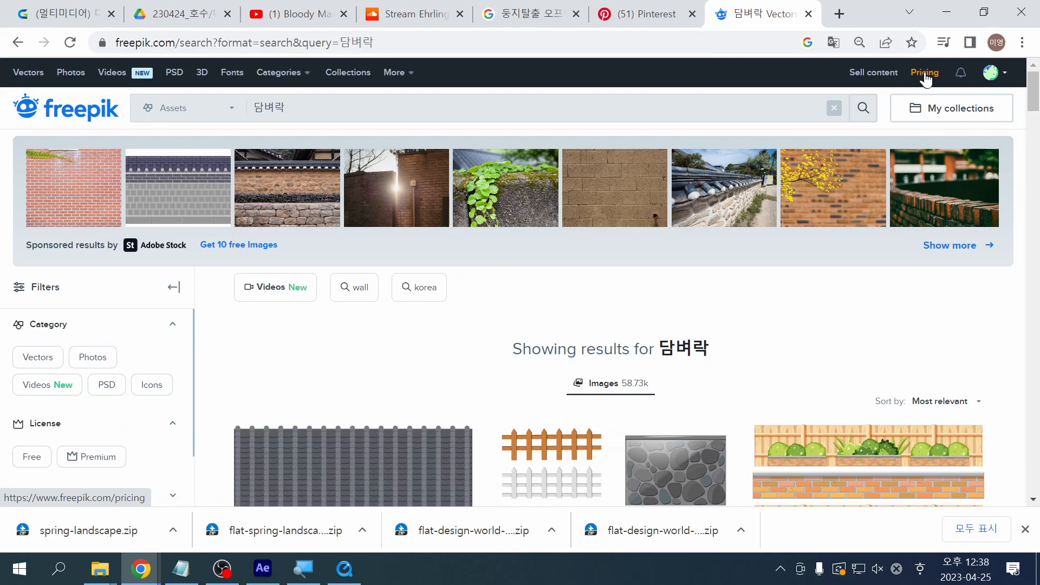
click(926, 75)
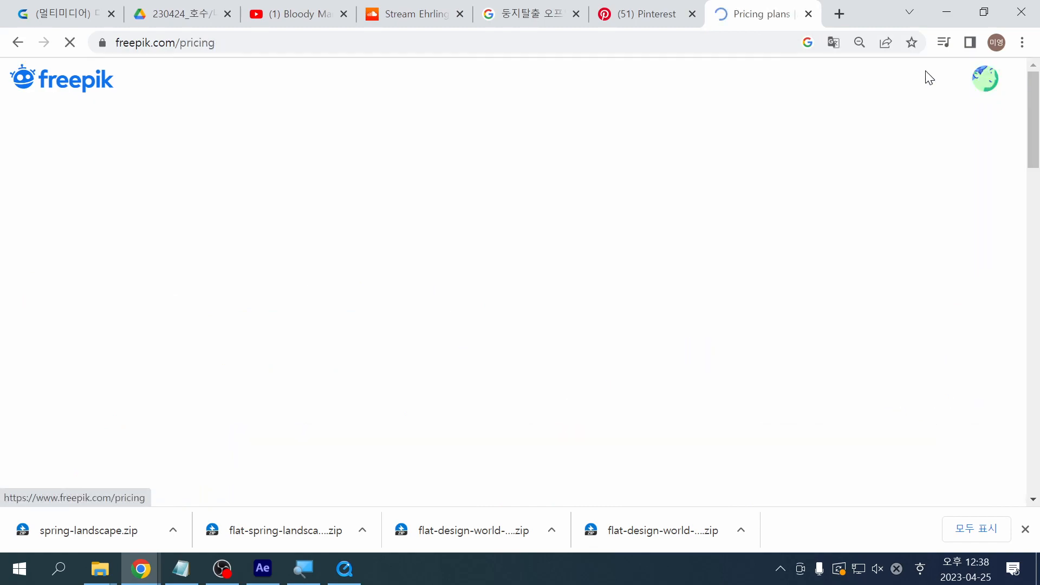
scroll(927, 79, down, 3)
scroll(924, 77, up, 3)
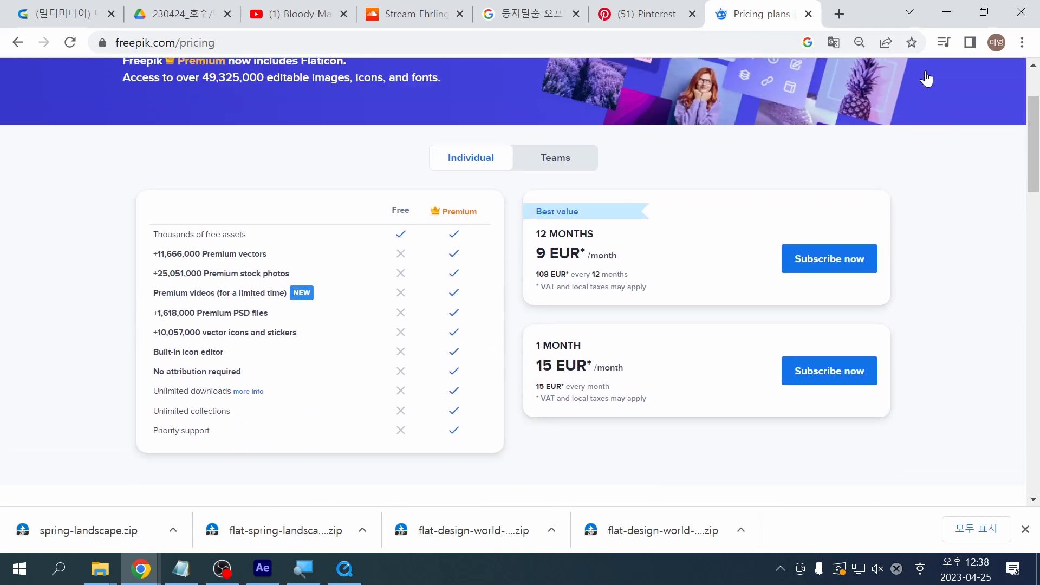
Step: Check the account's download allowance, opening and closing the help article about the download limit
click(987, 81)
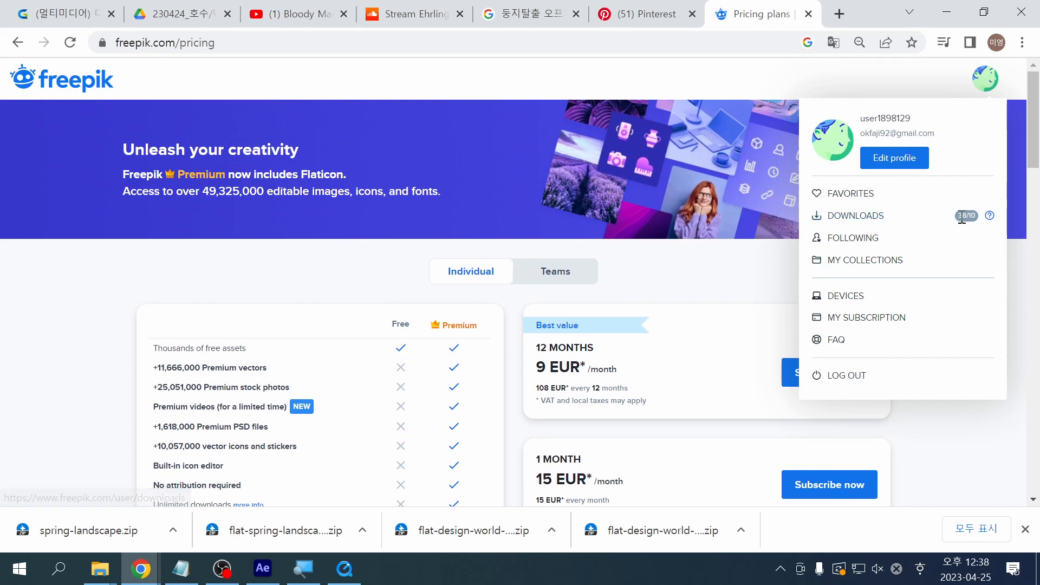
click(990, 216)
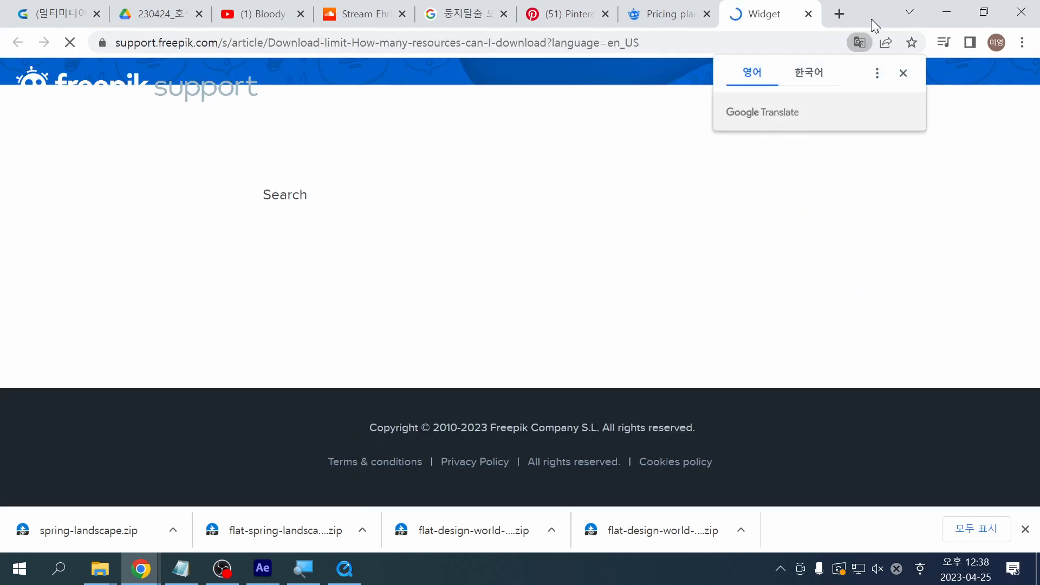
click(806, 16)
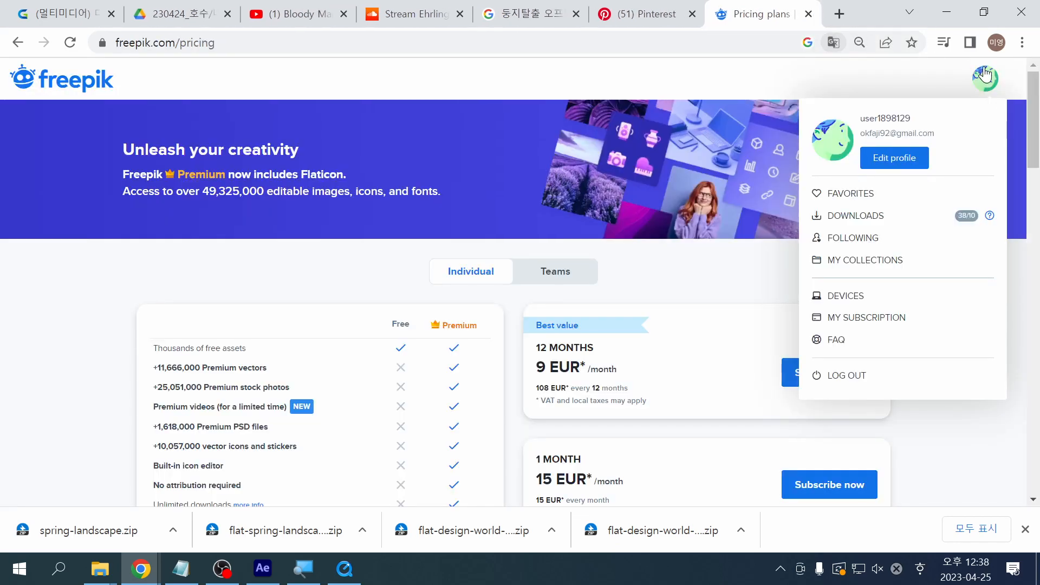
Step: Open the account's download history and look through the previously downloaded assets
click(862, 221)
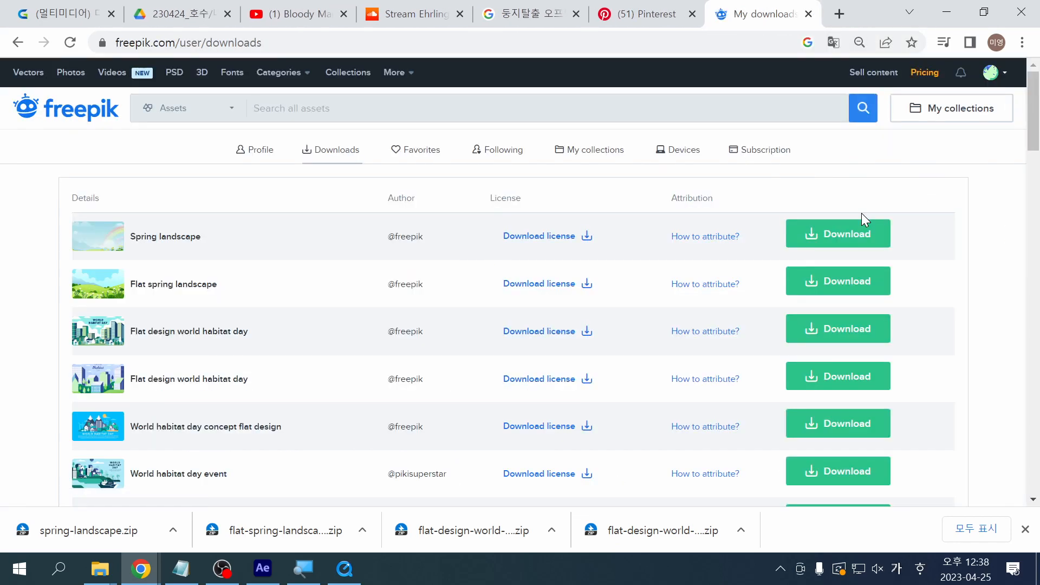
scroll(862, 214, down, 3)
scroll(862, 216, down, 15)
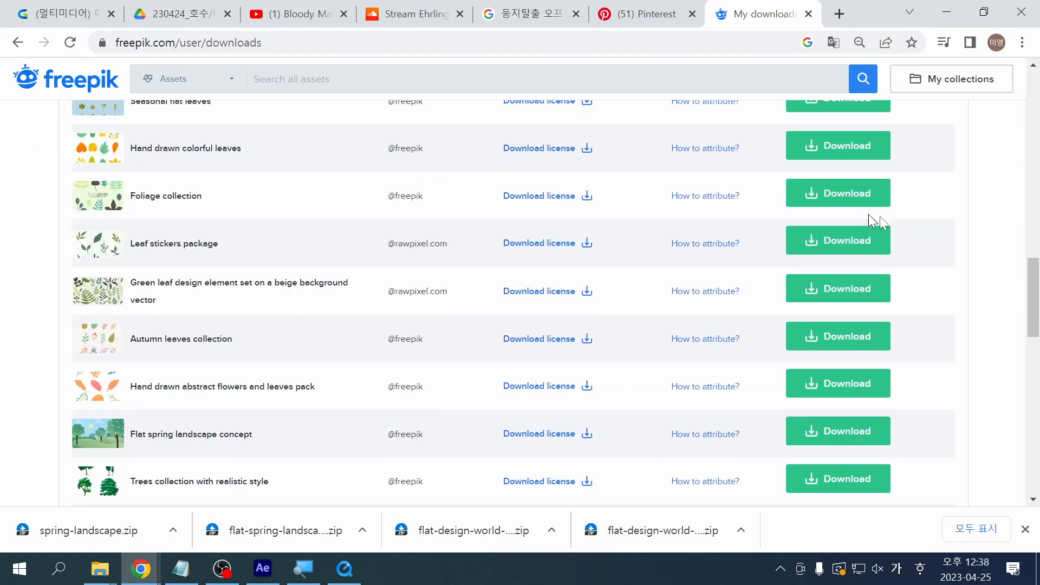
drag(1038, 271, 1036, 75)
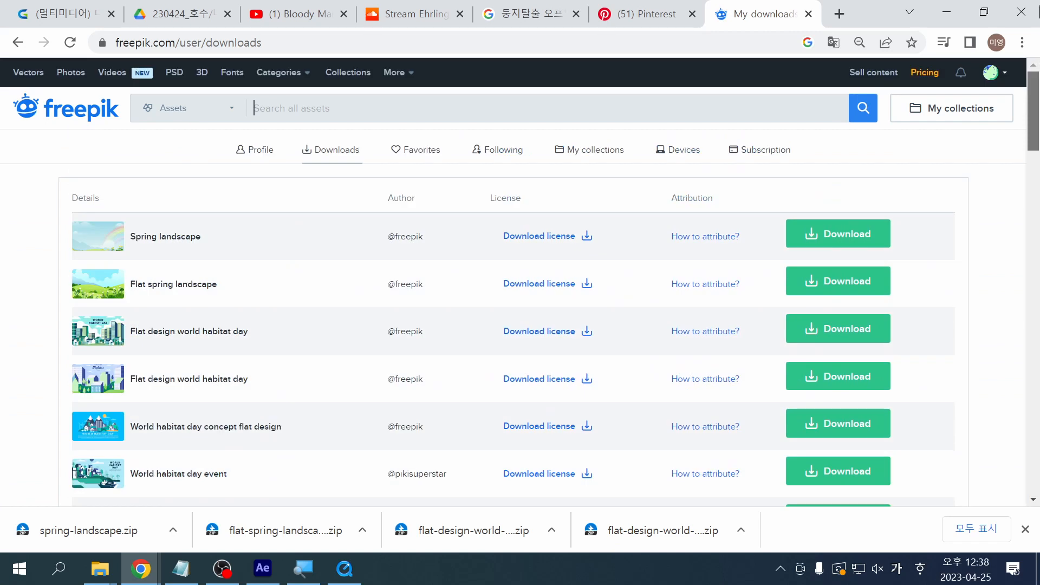
Step: View the profile page, recheck the download allowance from the downloads page and go to Freepik's home page
click(252, 160)
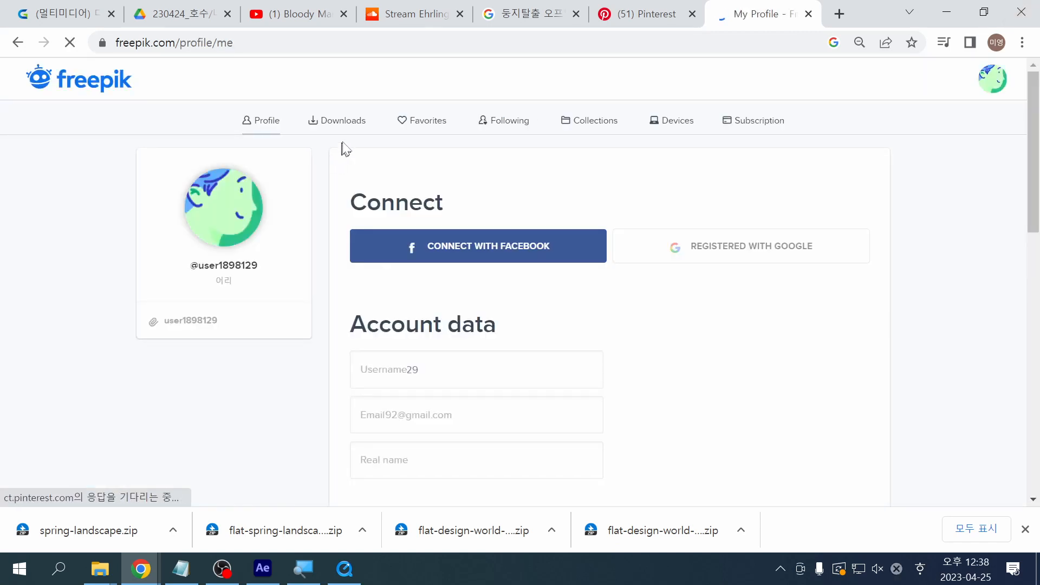
click(332, 132)
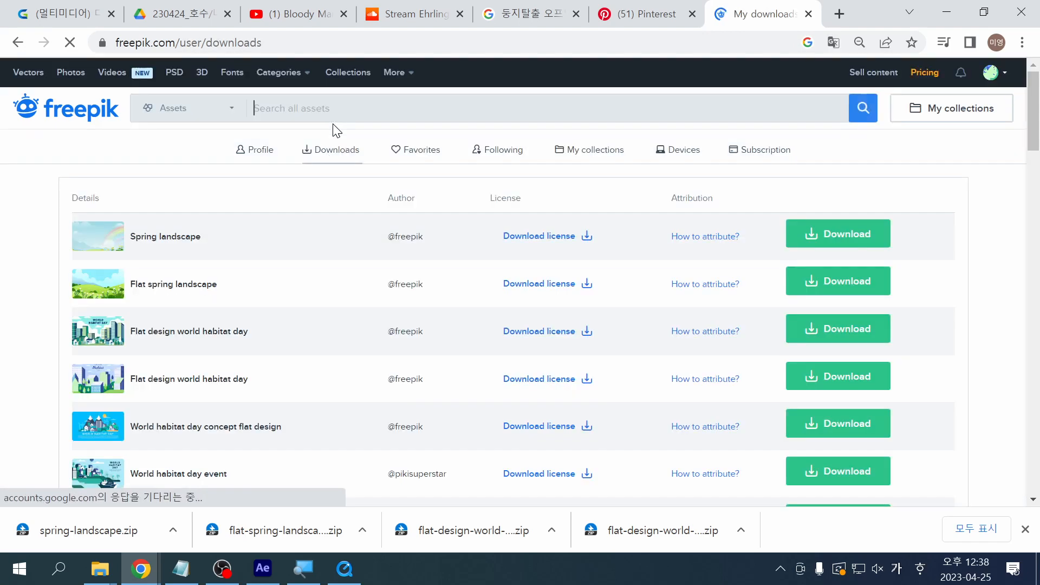
click(991, 80)
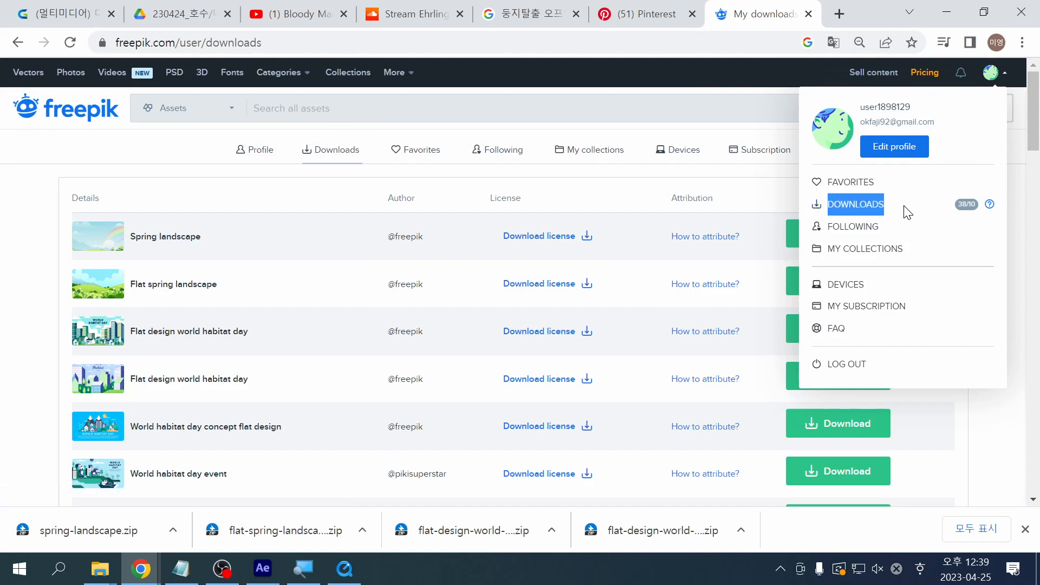
click(81, 109)
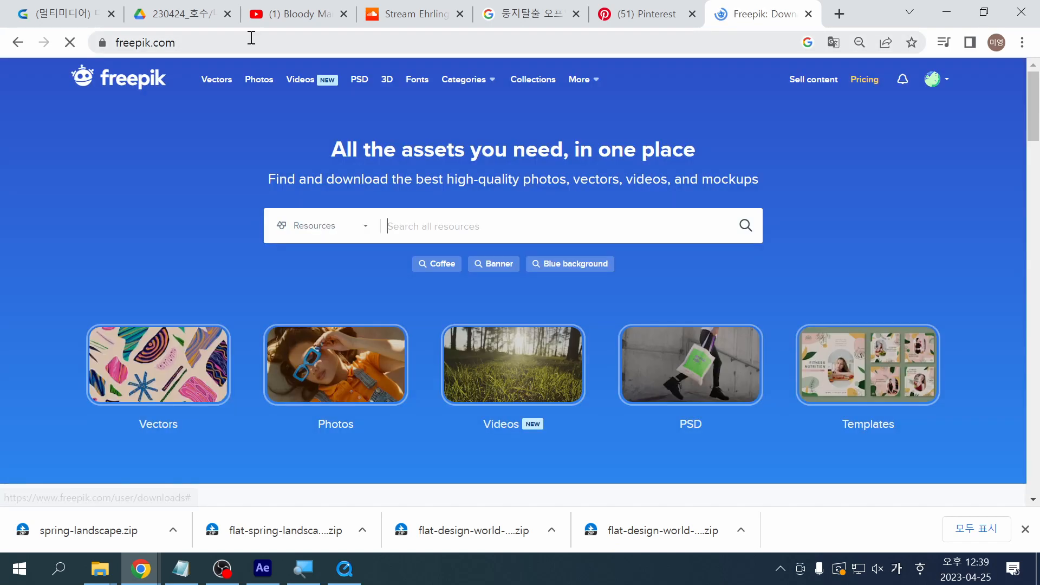
Step: Search Google for flaticon and open the Flaticon website from the results
click(250, 38)
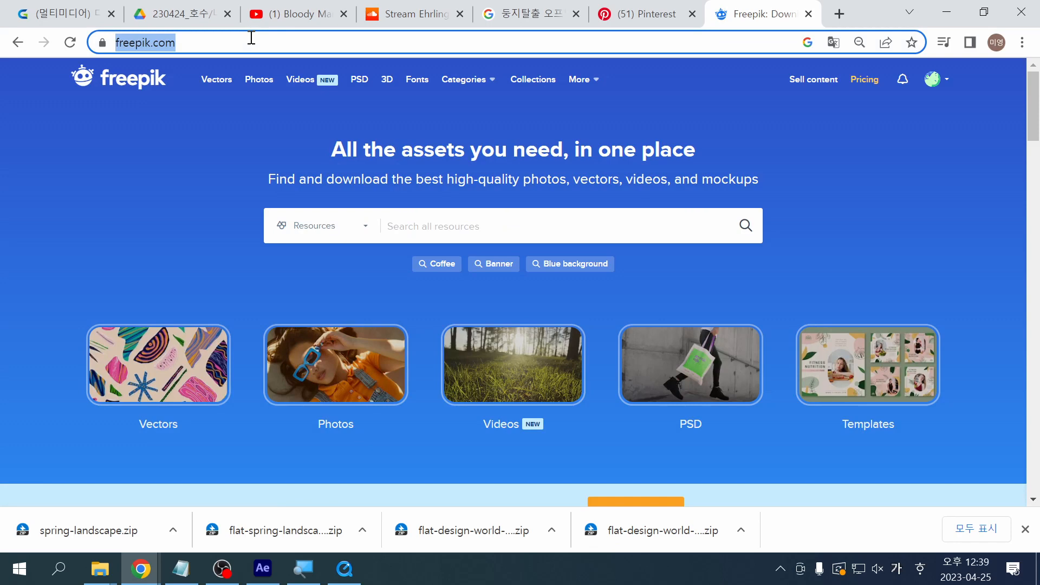
text(ㄹ)
key(BackSpace)
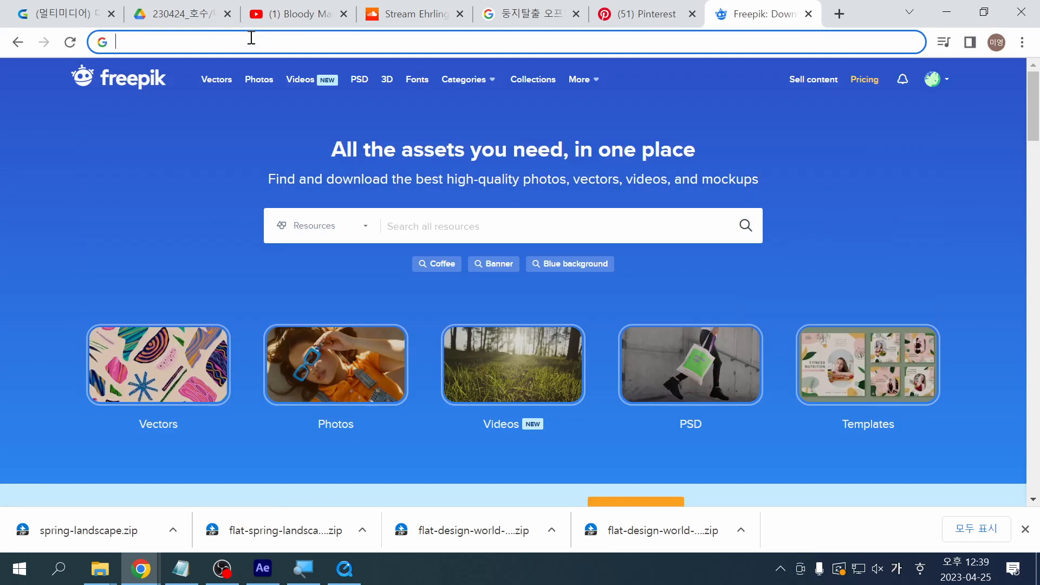
key(Hangul)
text(flac)
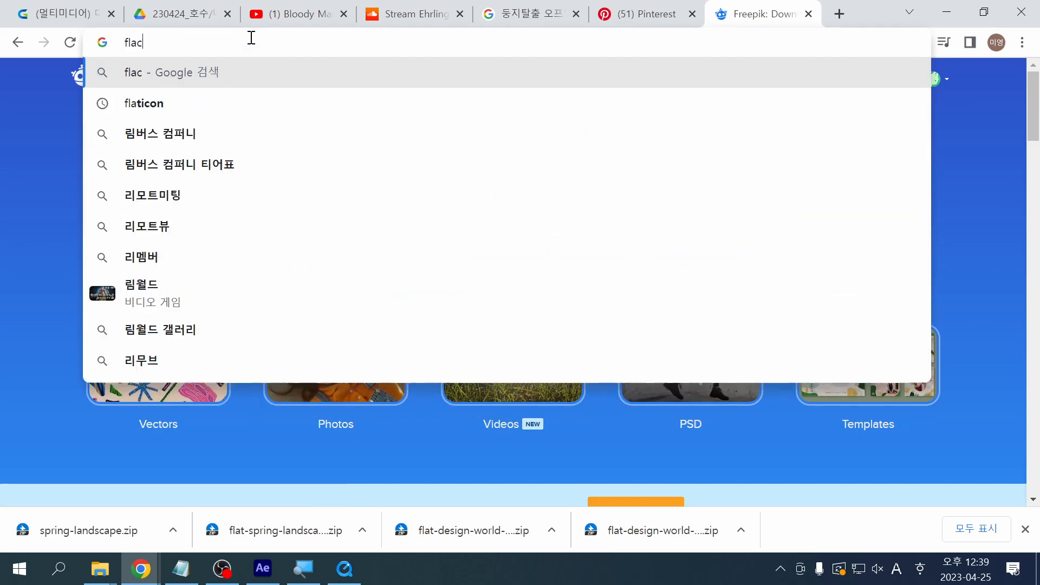
text(tion)
key(Return)
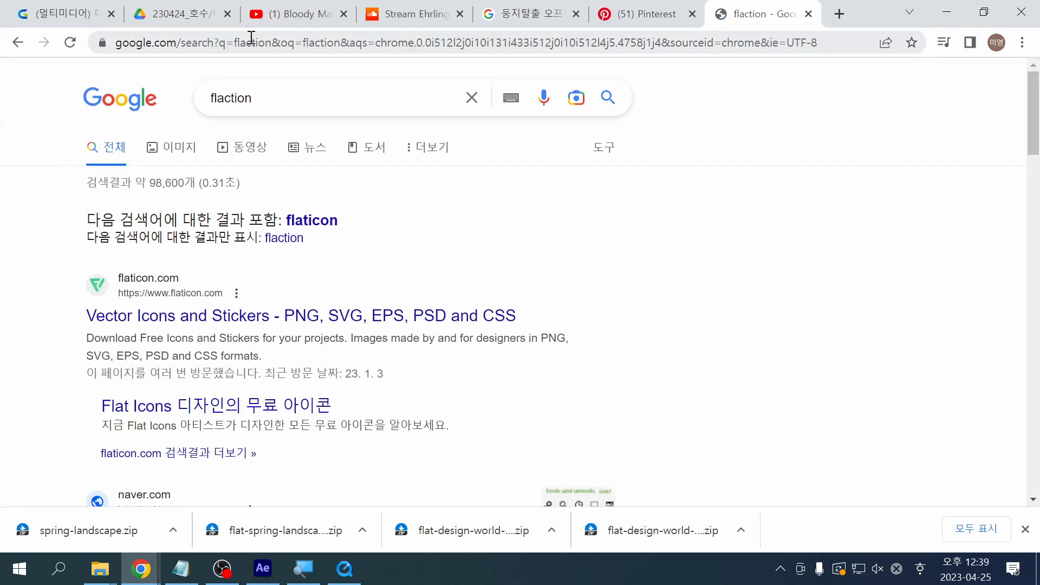
click(302, 223)
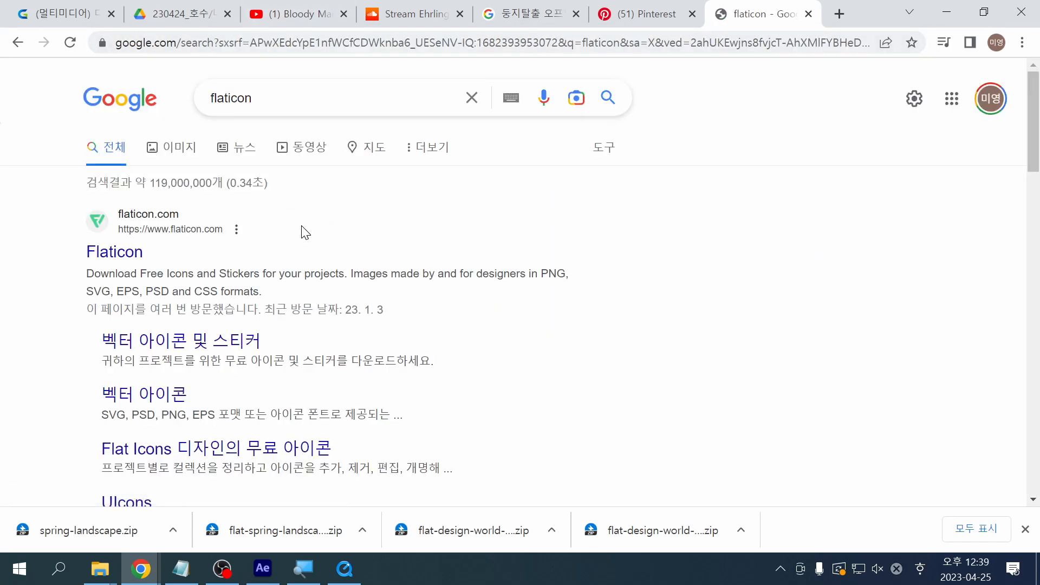
click(117, 255)
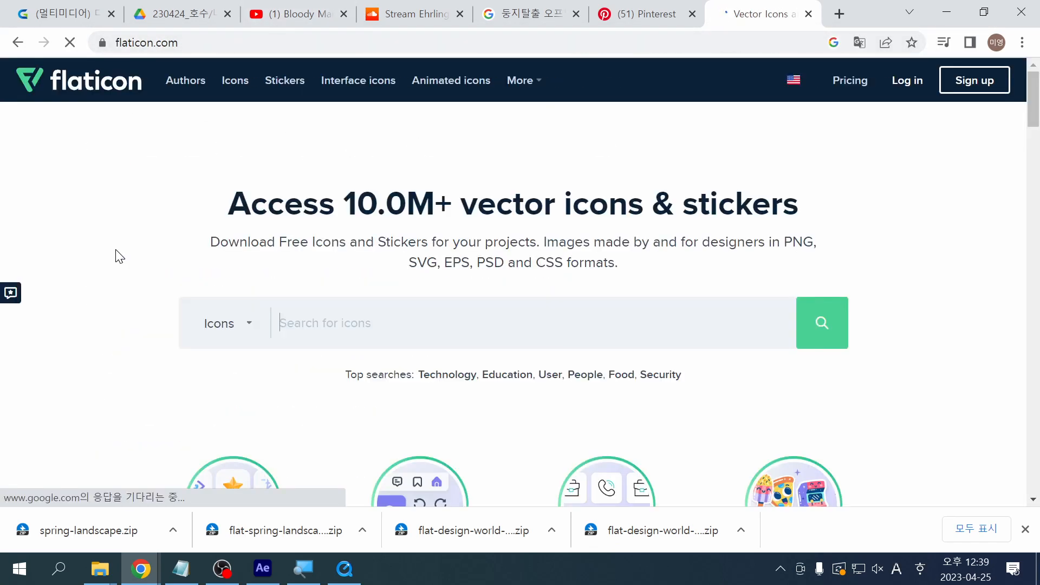
Step: View Flaticon's Future Technology icon pack and try to log in with the Google account, returning to the home page
scroll(275, 280, down, 8)
click(500, 325)
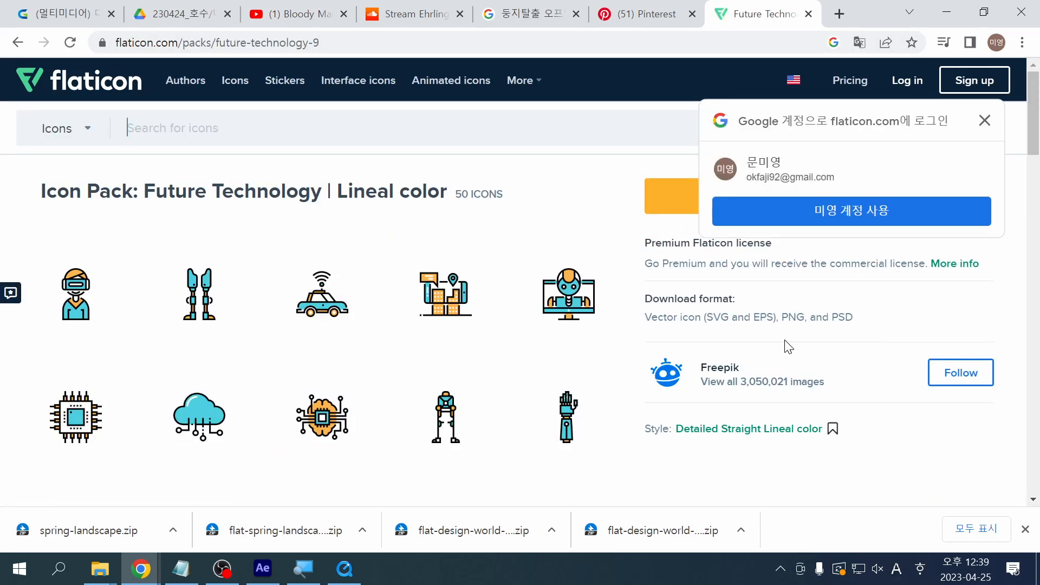
click(776, 214)
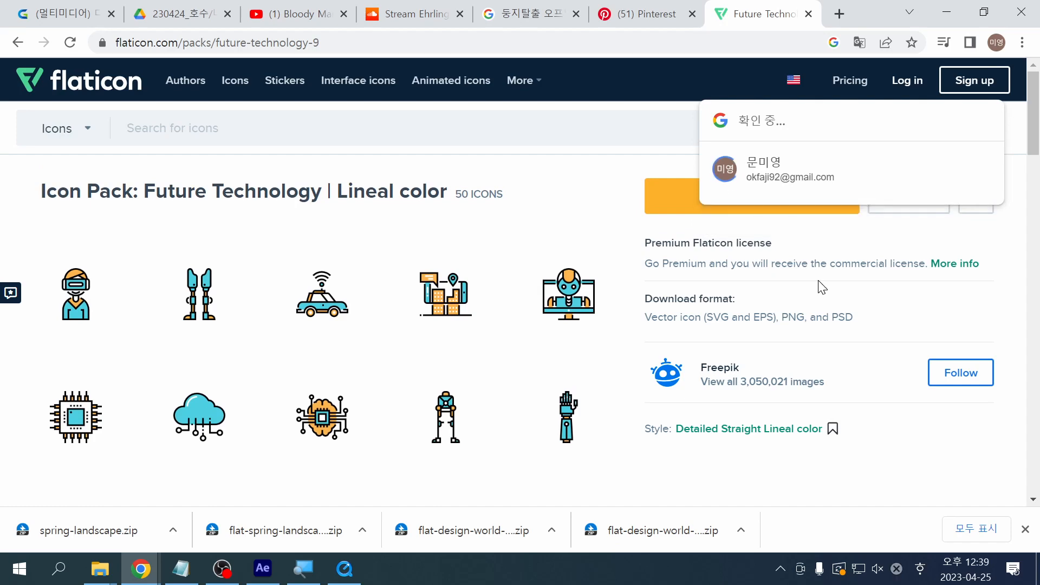
scroll(819, 286, down, 1)
scroll(550, 281, up, 1)
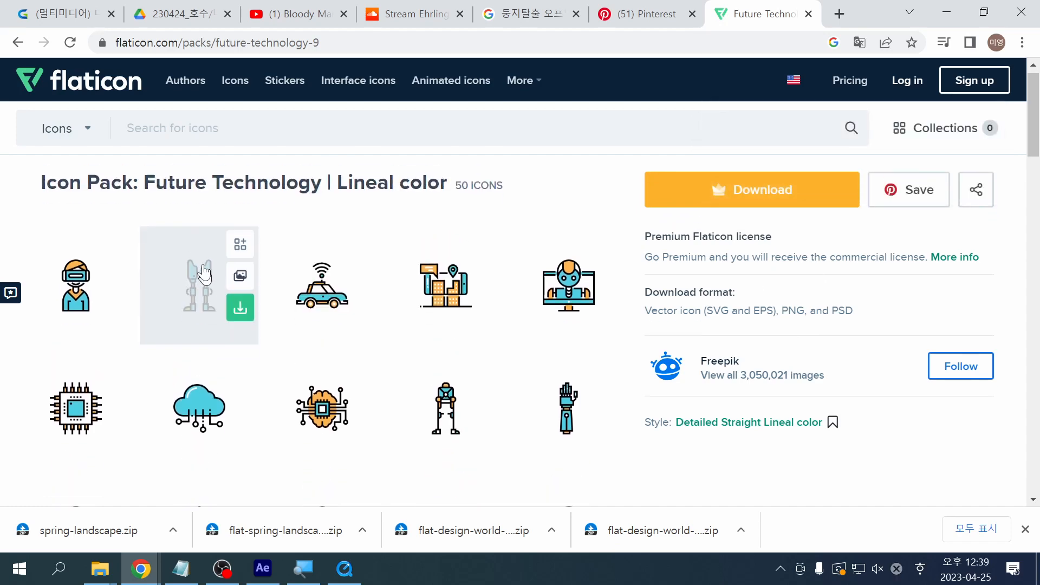
click(87, 87)
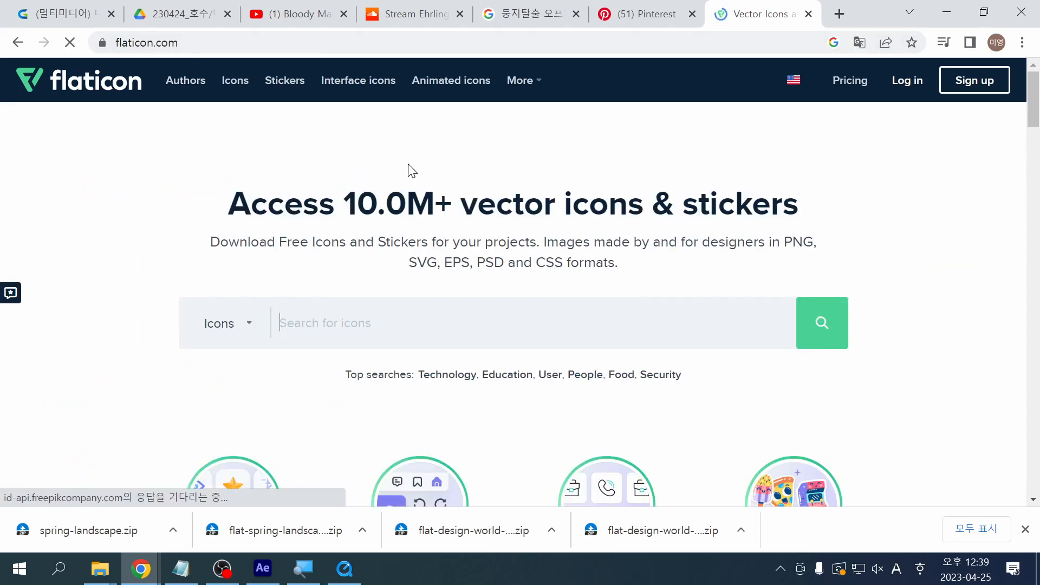
Step: Open Flaticon's animated icons section and look through the trending animated icons
scroll(523, 307, down, 3)
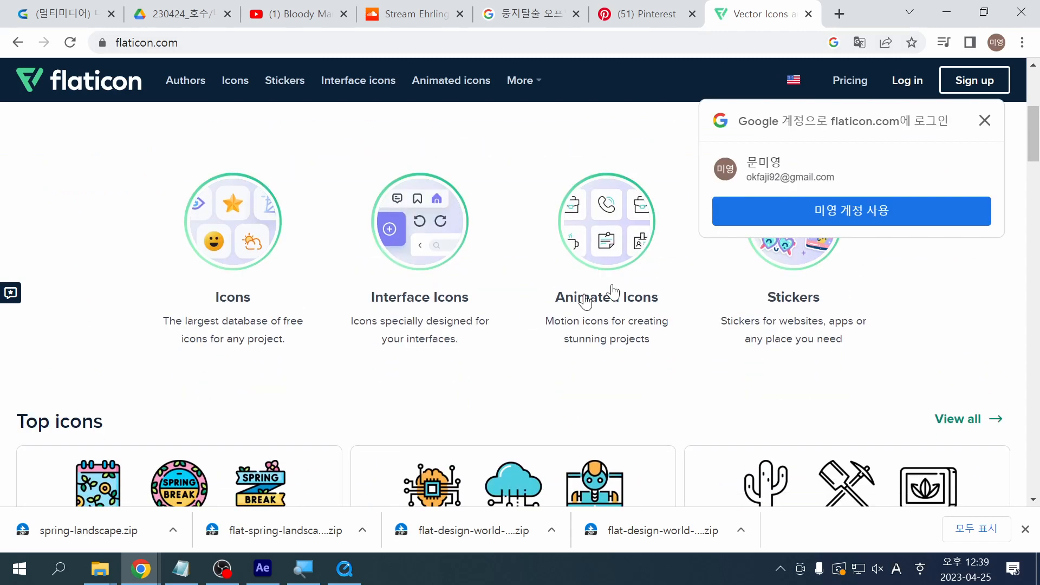
click(605, 247)
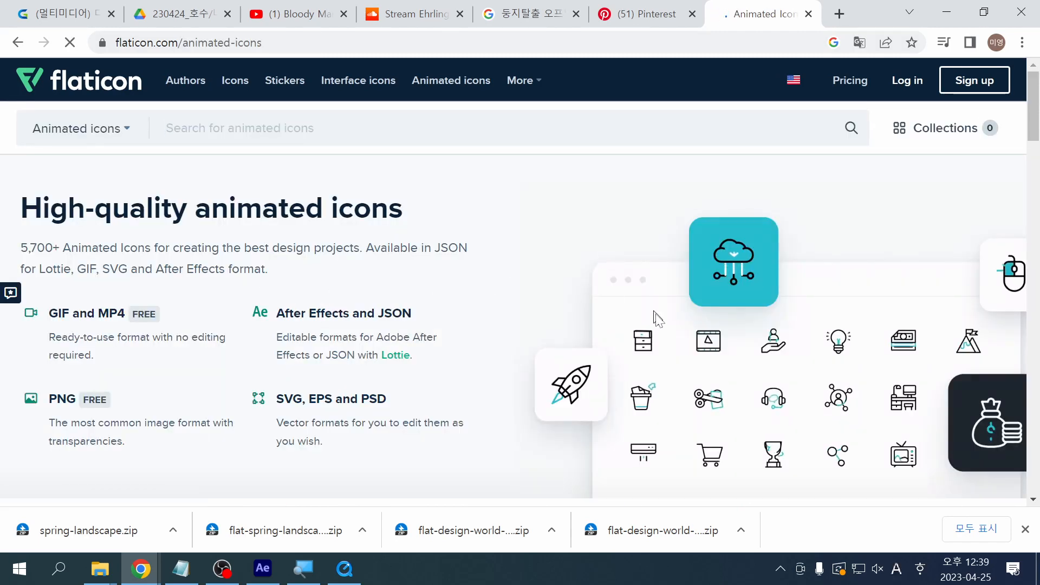
scroll(662, 332, down, 10)
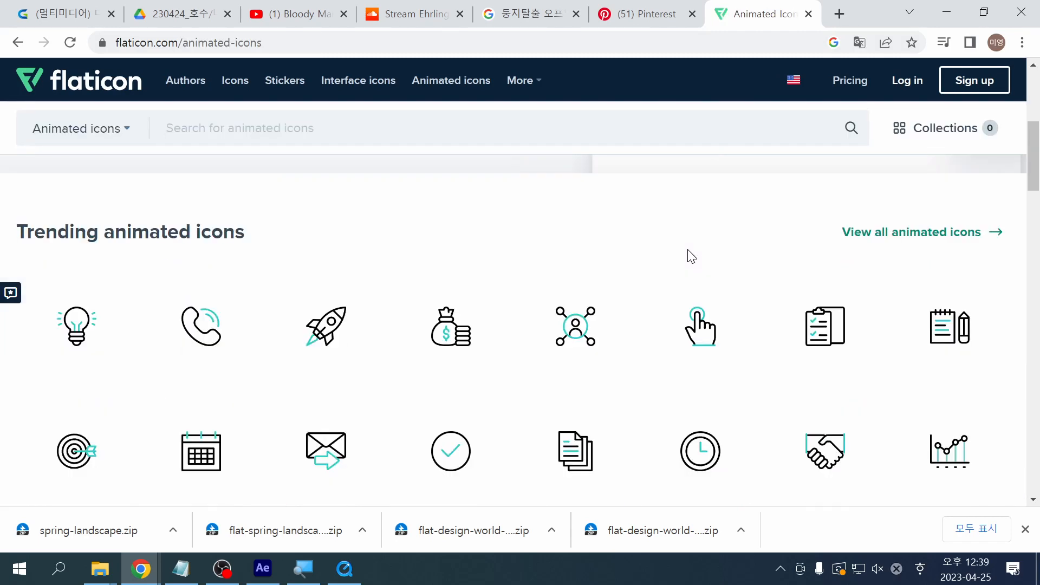
Step: View the download formats offered for the stacked document animated icon, close it and return to Flaticon's home page
click(566, 275)
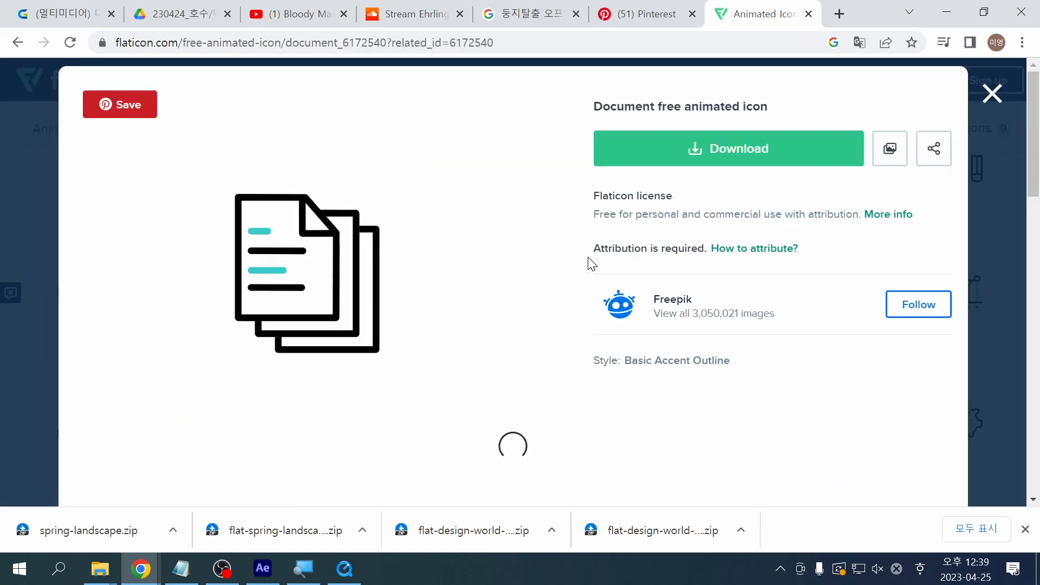
click(720, 149)
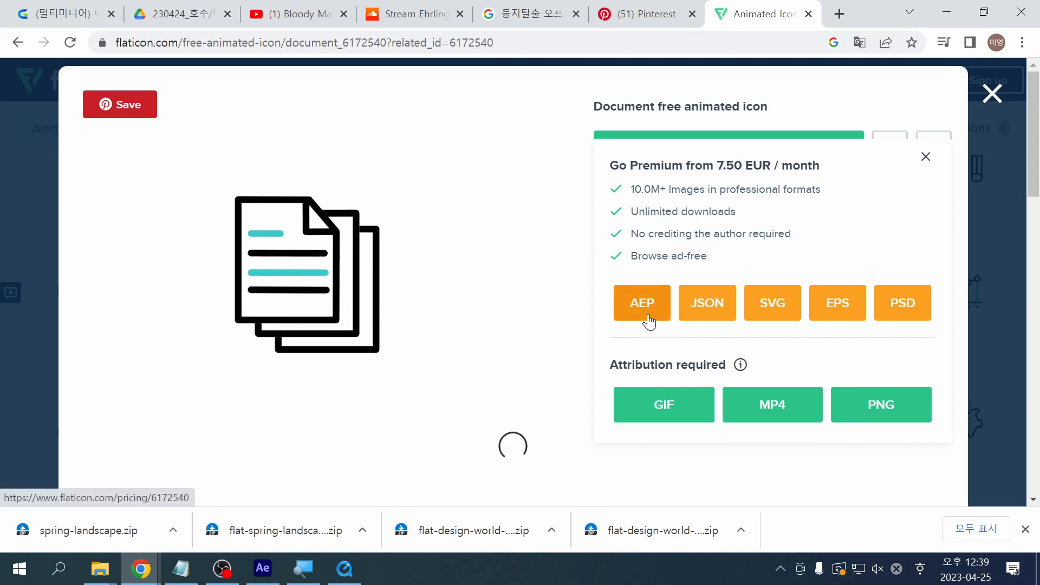
scroll(704, 260, down, 1)
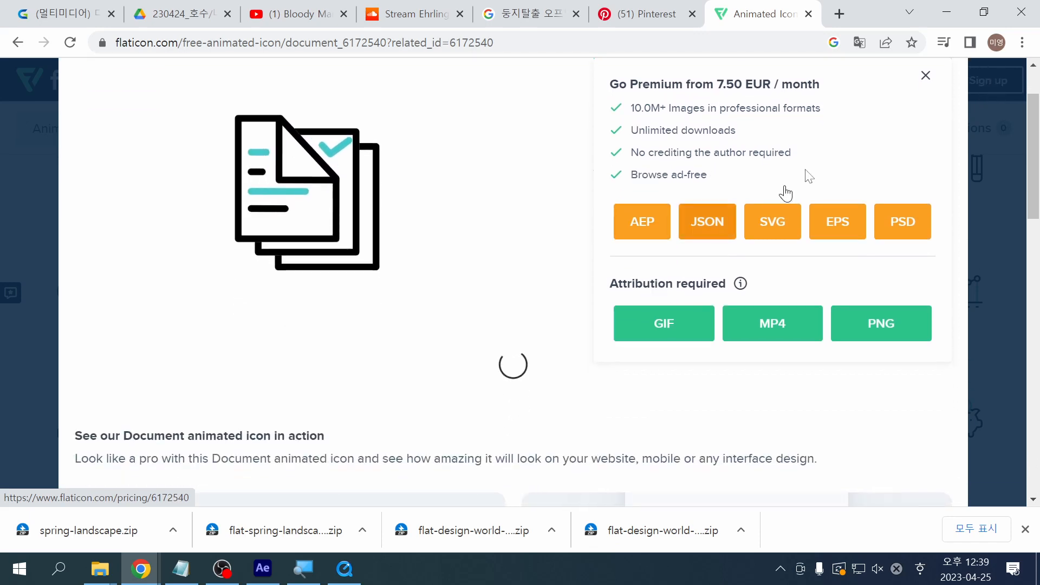
scroll(913, 138, up, 1)
click(992, 95)
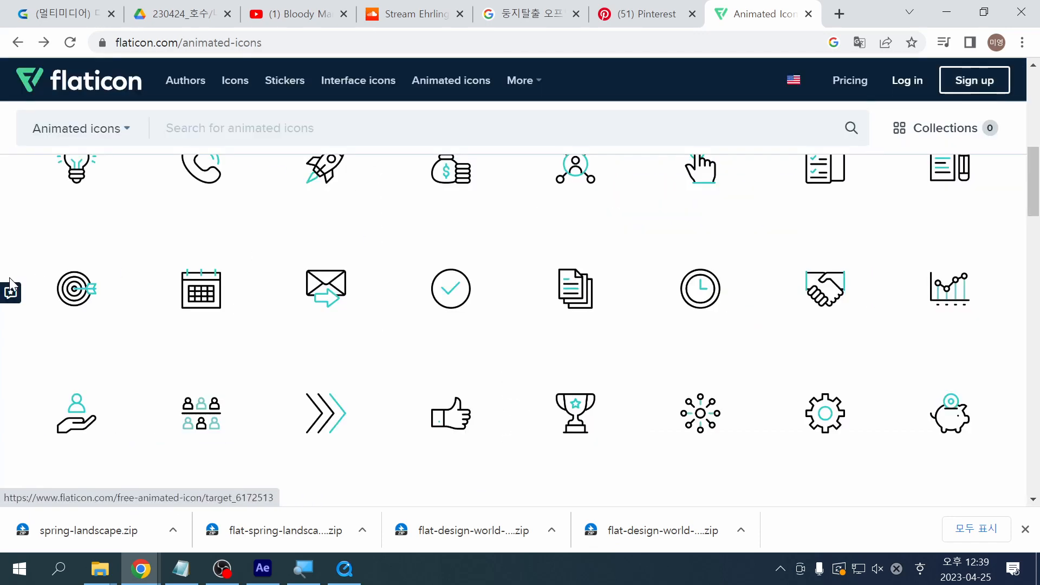
scroll(124, 173, up, 1)
click(111, 91)
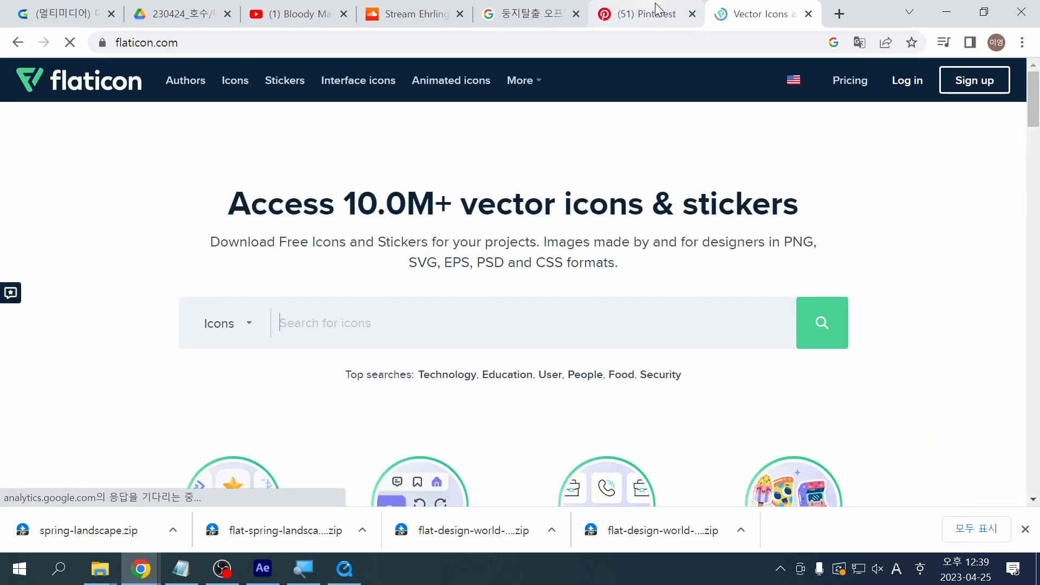
Step: Go through the open browser tabs to the course page and look through its 수업내용 table
click(623, 11)
click(500, 10)
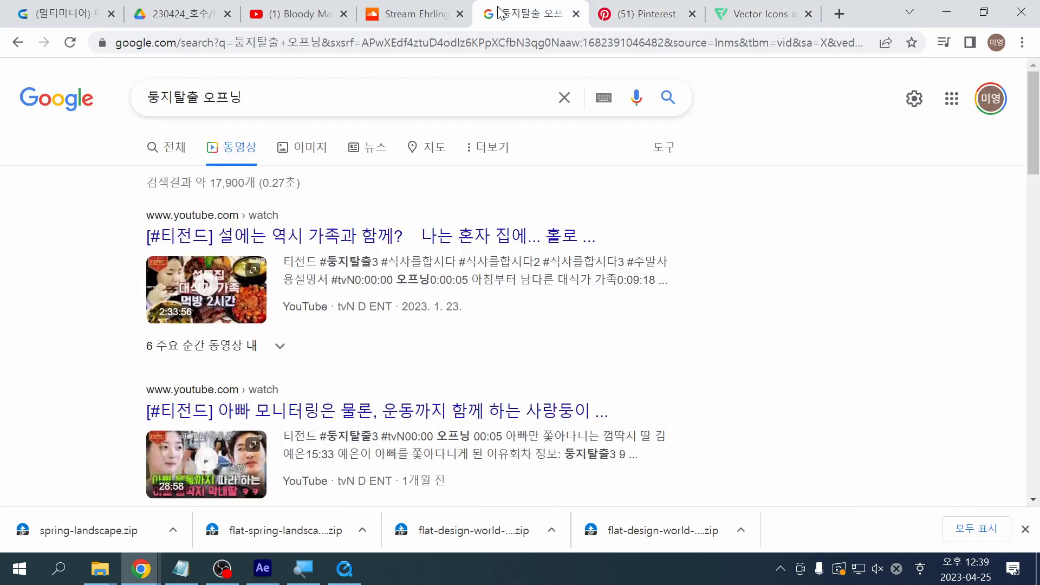
click(394, 13)
click(259, 8)
click(174, 13)
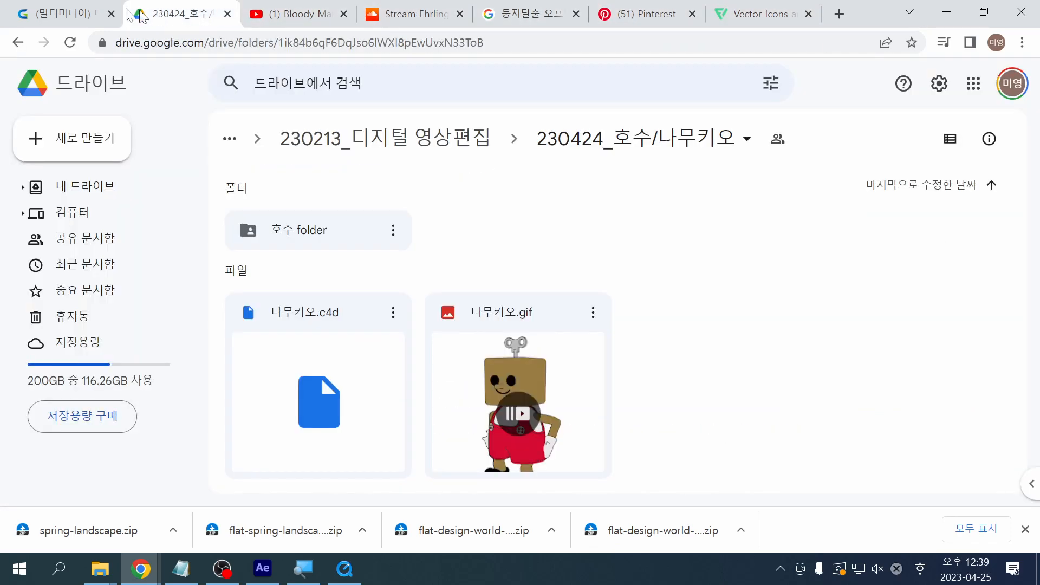
click(115, 16)
scroll(476, 483, down, 6)
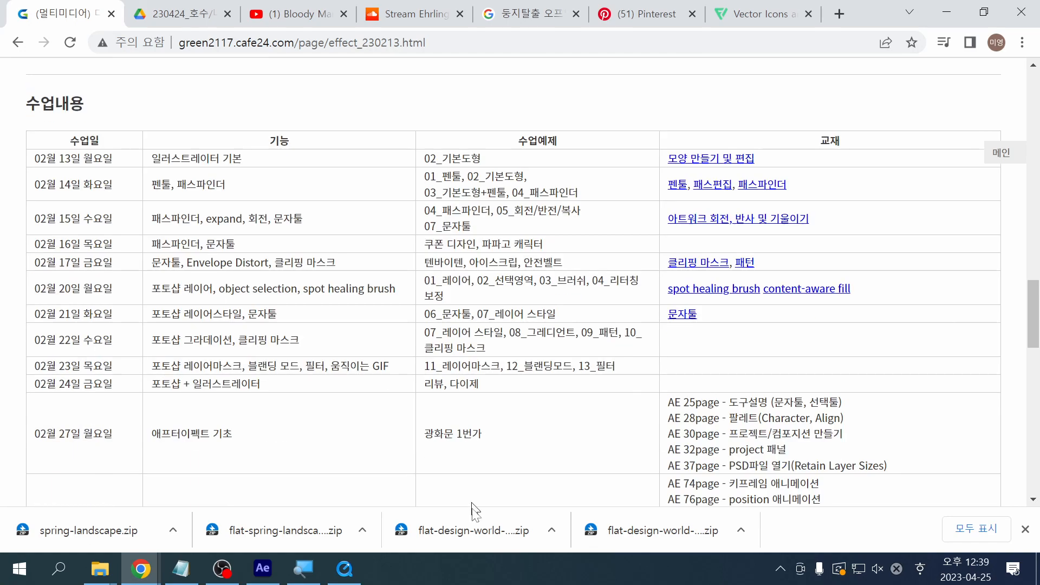
Step: Switch to the 다운로드 folder in File Explorer and select all of its files
mouse_move(115, 576)
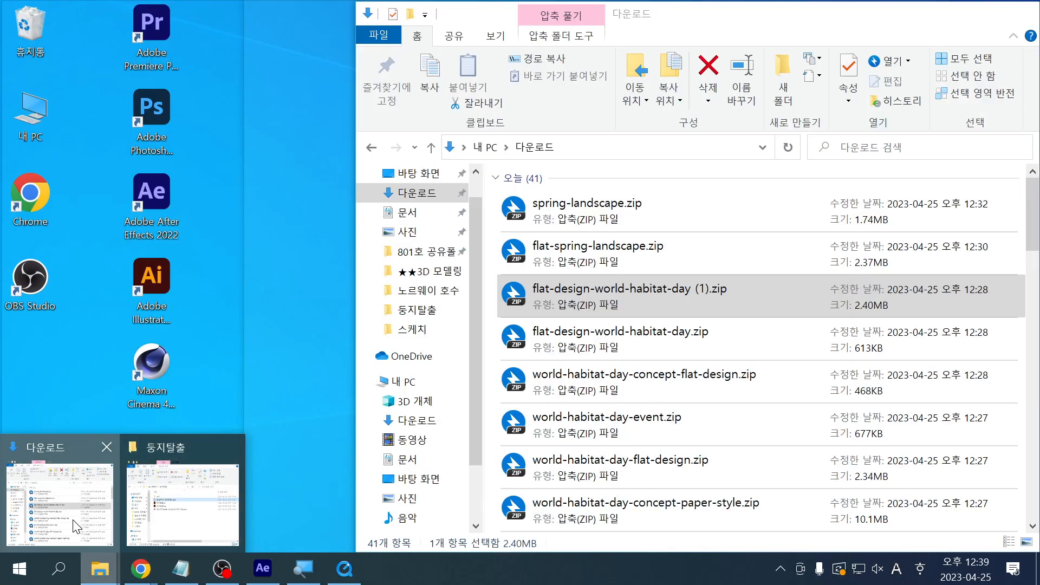
click(61, 501)
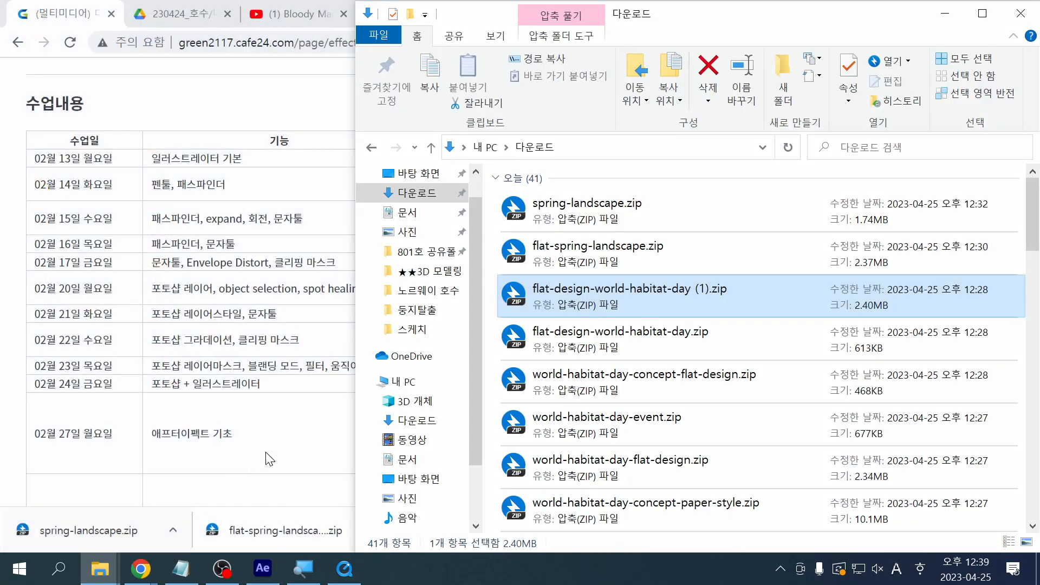
click(574, 447)
key(ctrl+a)
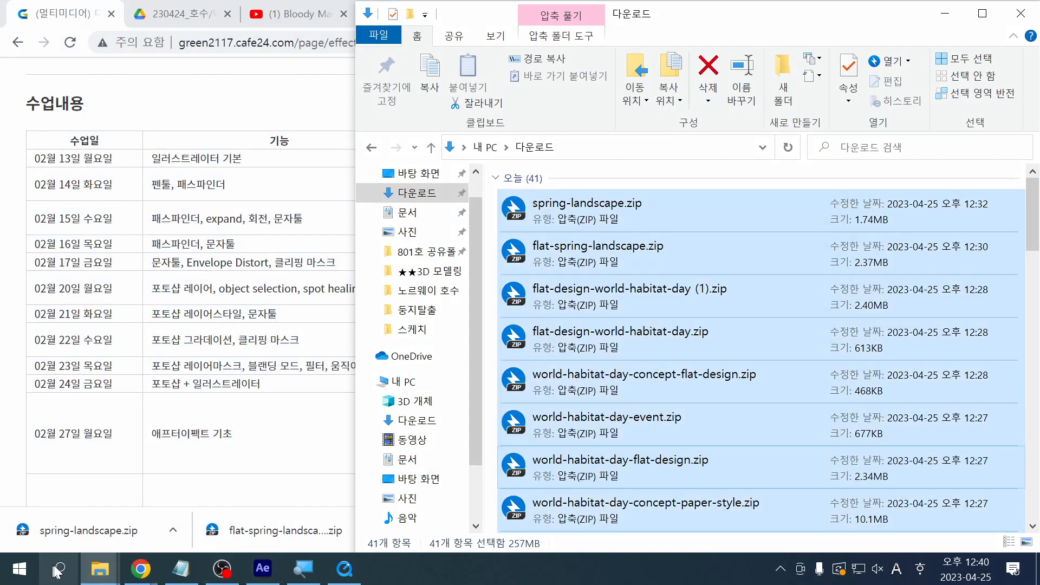
Step: Open the 소스 subfolder of 둥지탈출 in a maximized window and show its files as large icons
click(99, 569)
click(184, 509)
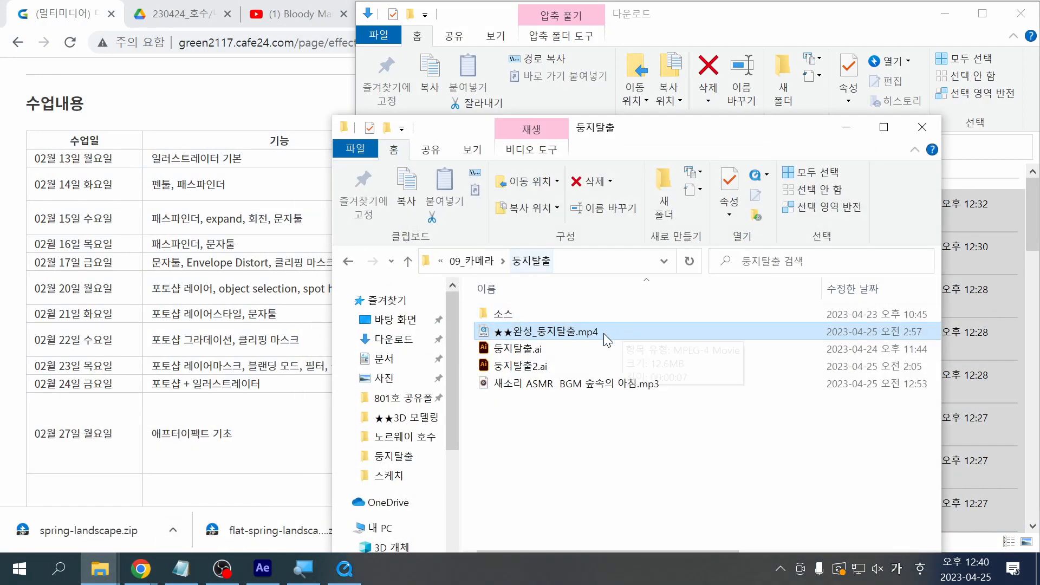
double_click(503, 313)
drag(606, 139, 308, 1)
right_click(823, 285)
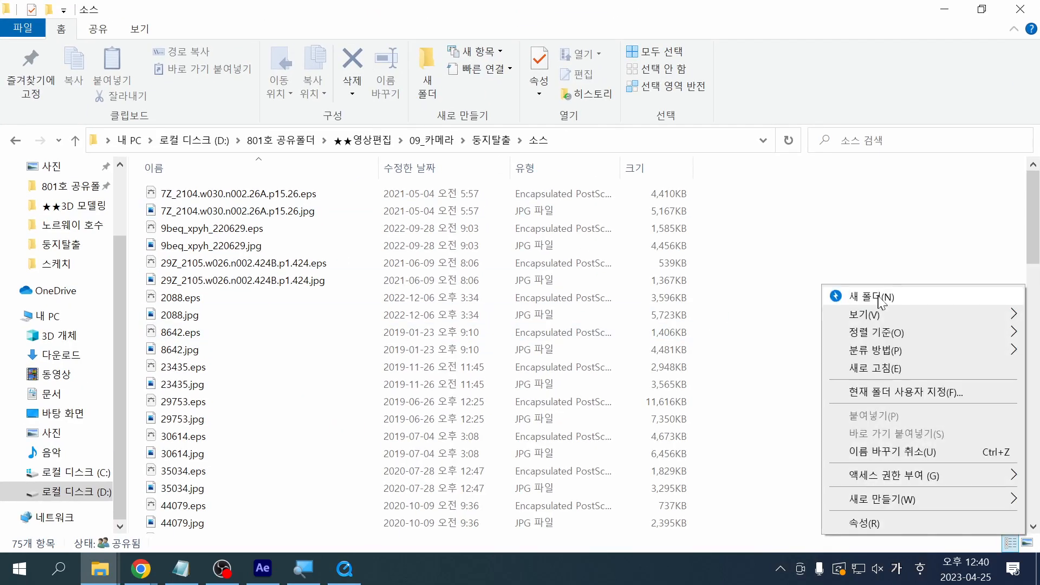
mouse_move(887, 319)
click(734, 331)
Step: Look through the thumbnails of the vector assets already stored in the 소스 folder
scroll(728, 328, down, 10)
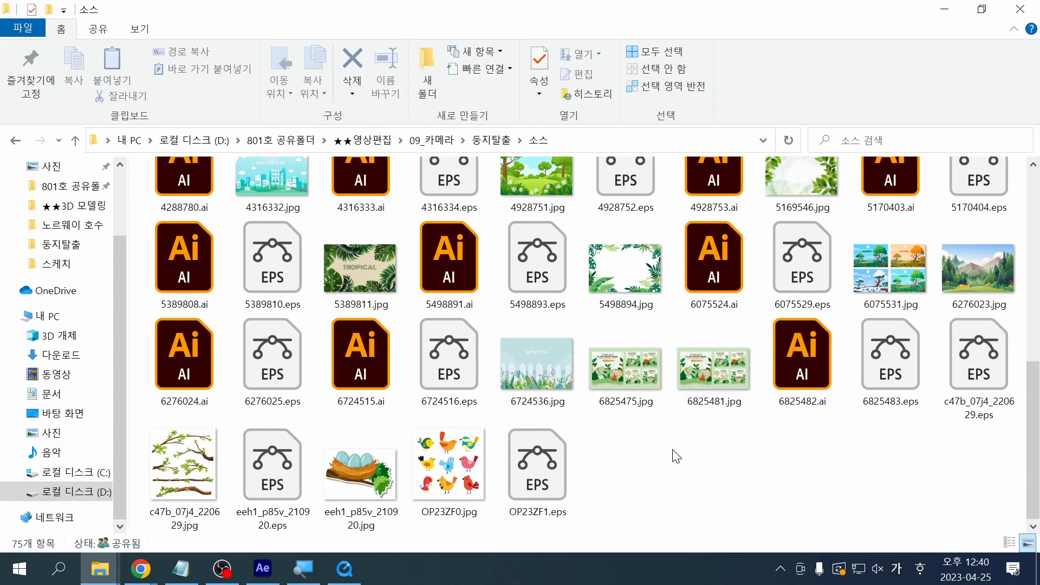
click(612, 383)
scroll(623, 441, up, 2)
scroll(623, 441, down, 2)
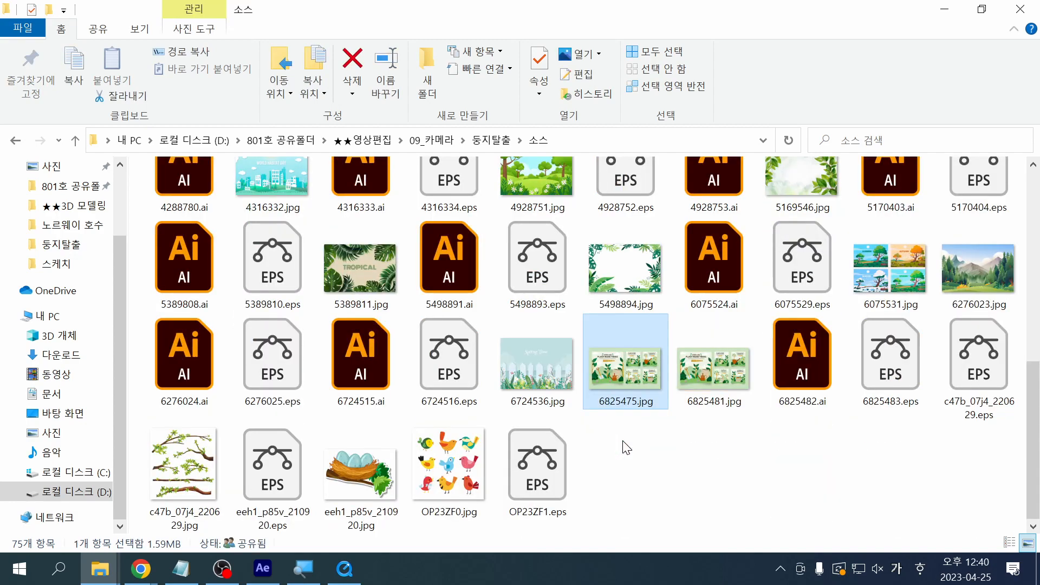
scroll(623, 440, up, 5)
scroll(623, 440, up, 2)
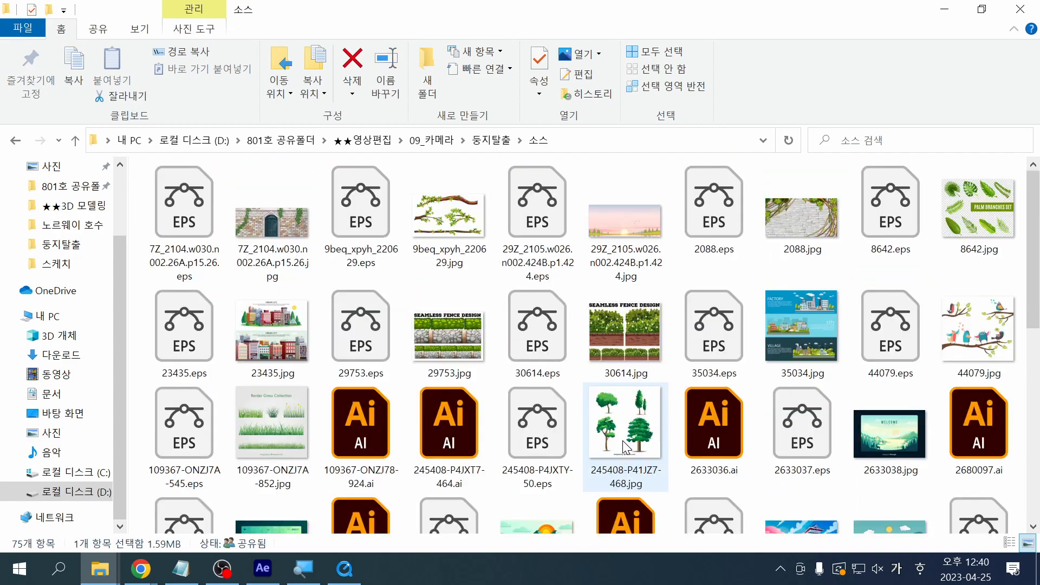
scroll(623, 447, down, 8)
Step: Extract all the selected files in 다운로드 with 각각 알아서 풀기, overwrite the duplicate Fonts.txt and close the extraction report
key(alt+Tab)
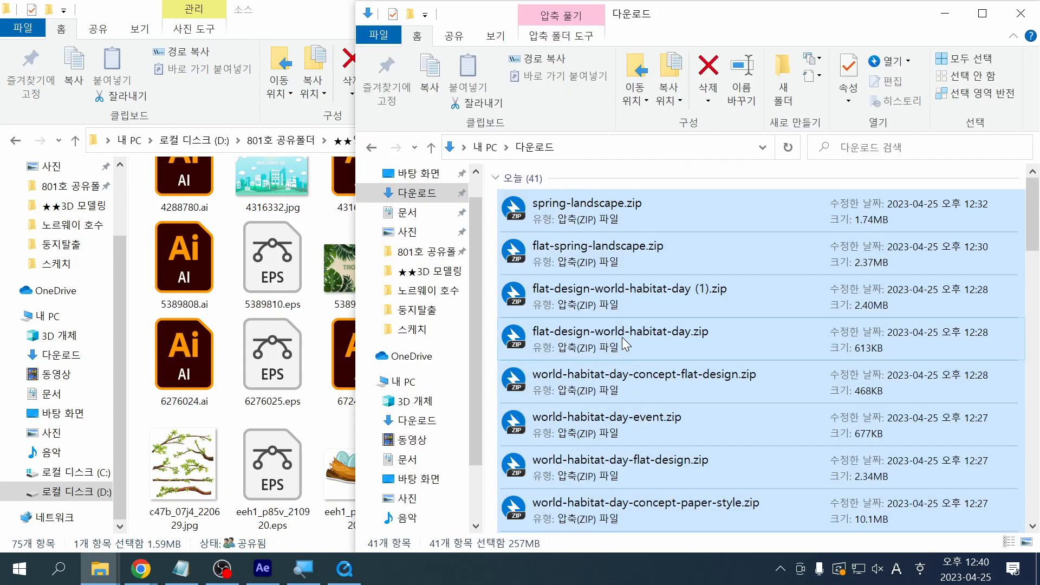
right_click(622, 337)
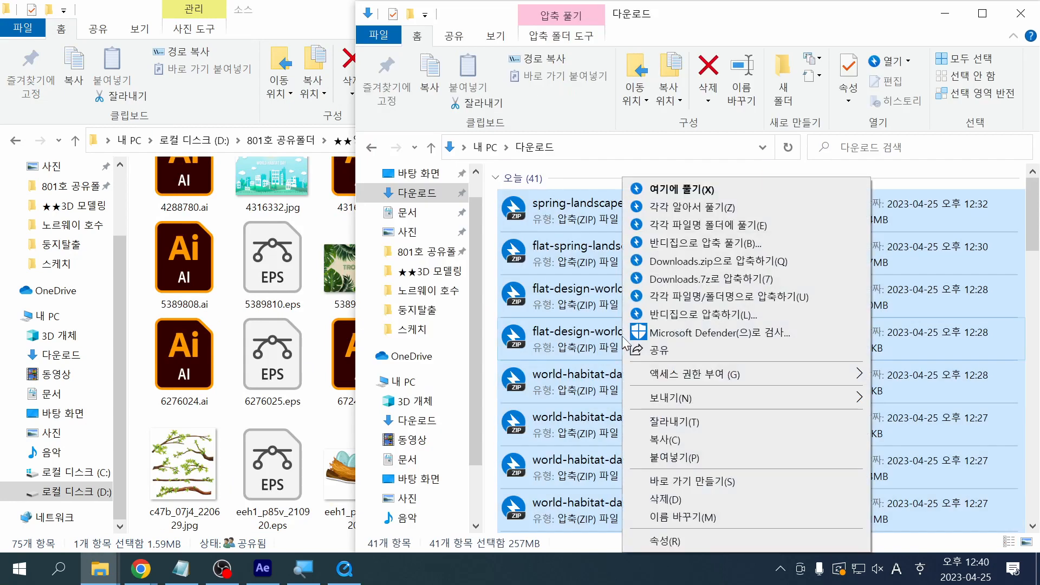
click(691, 208)
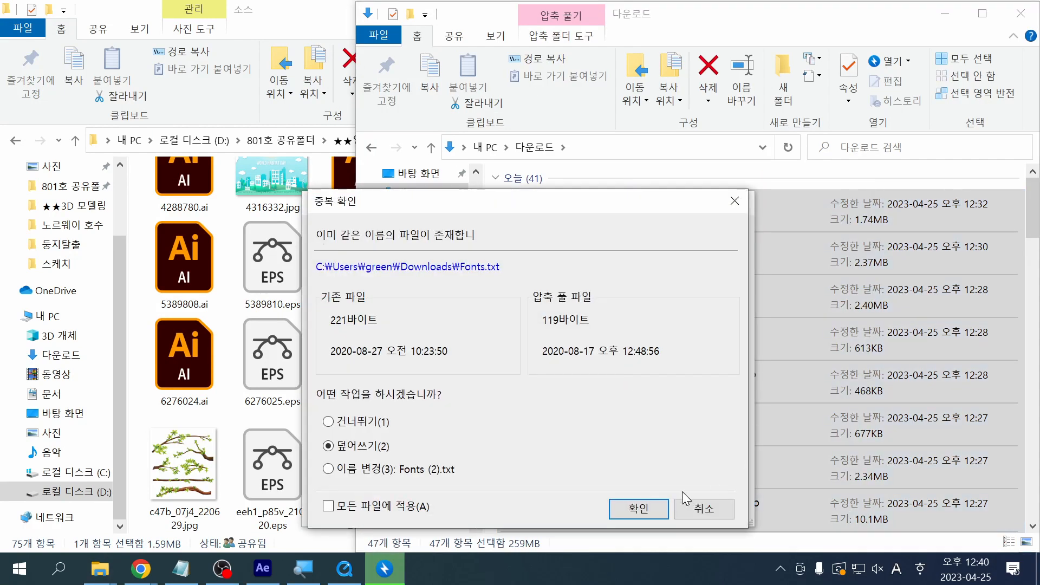
click(624, 509)
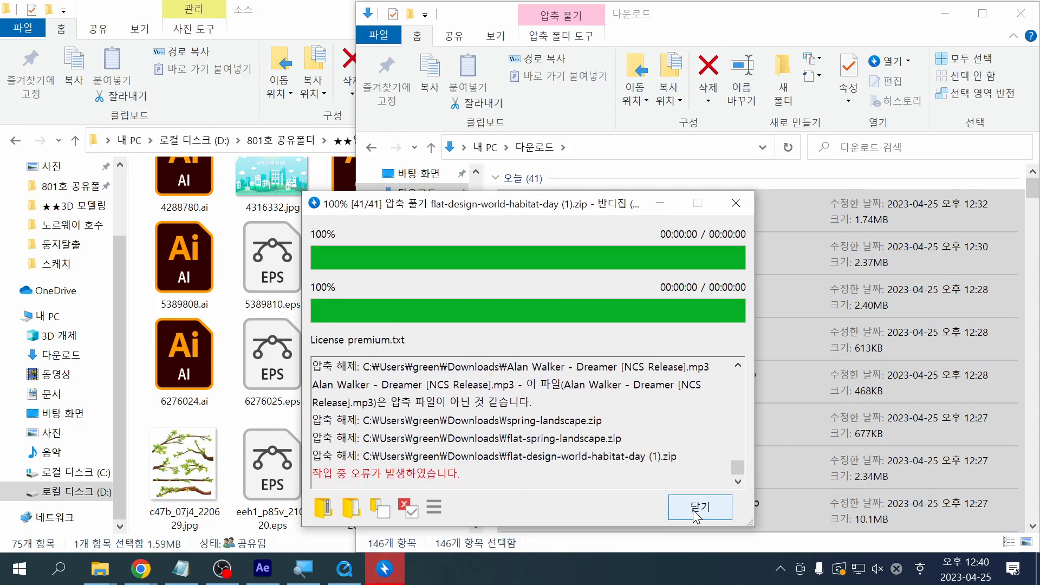
click(699, 507)
Step: Switch the 다운로드 folder to the details layout and clear the file selection
scroll(724, 460, down, 15)
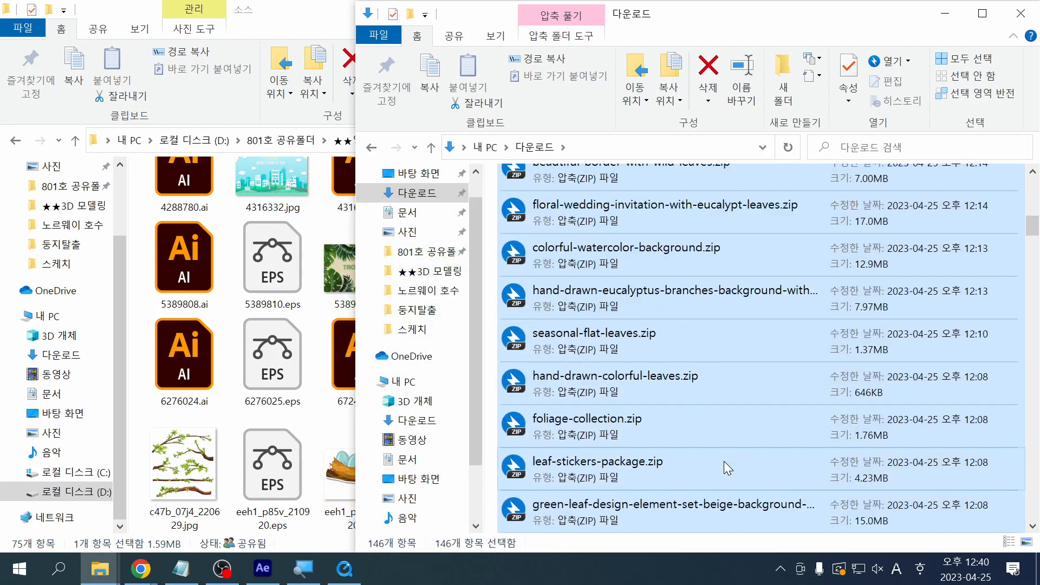
scroll(779, 333, up, 15)
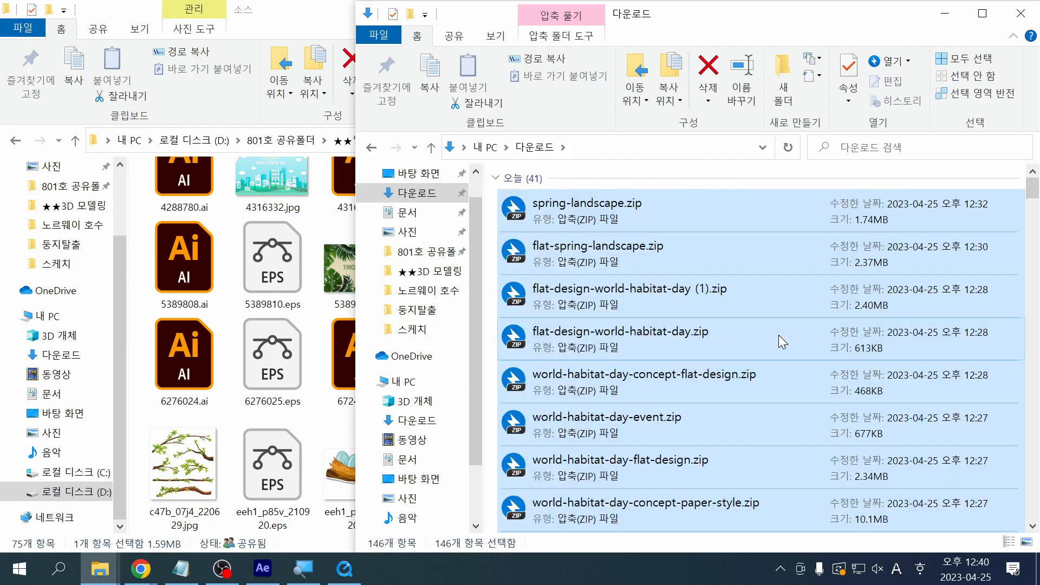
scroll(778, 334, down, 3)
click(495, 38)
click(592, 76)
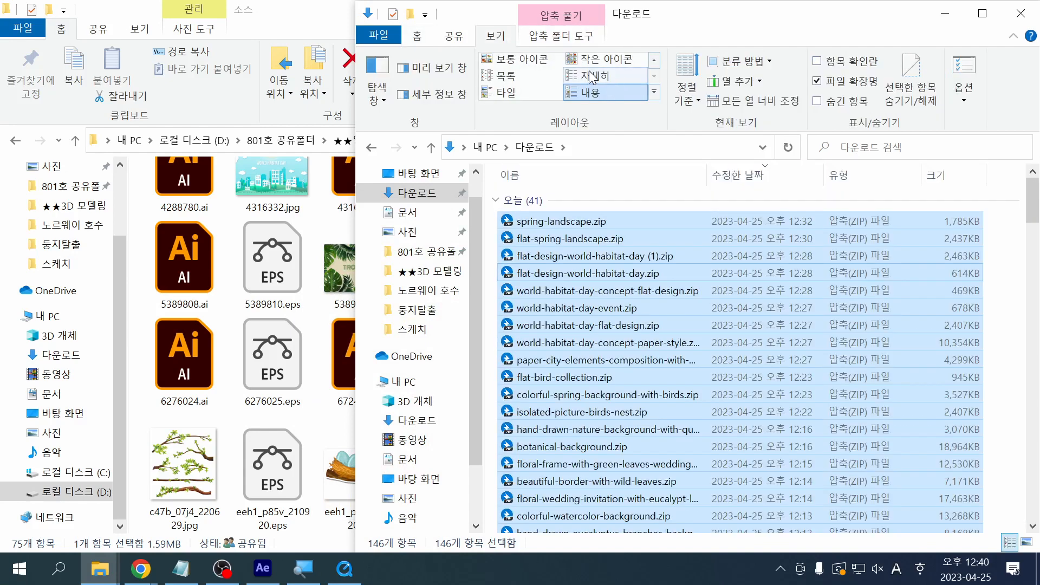
click(1015, 364)
Step: Delete the ZIP archives from spring-landscape.zip through fence-design-pant-white-background.zip in the 다운로드 folder
click(611, 223)
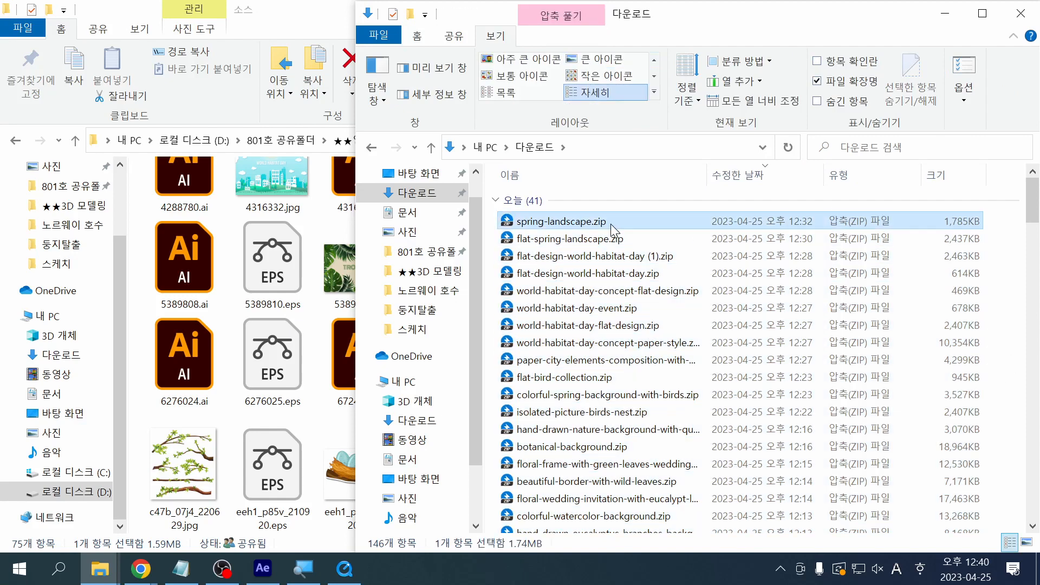
scroll(861, 217, down, 12)
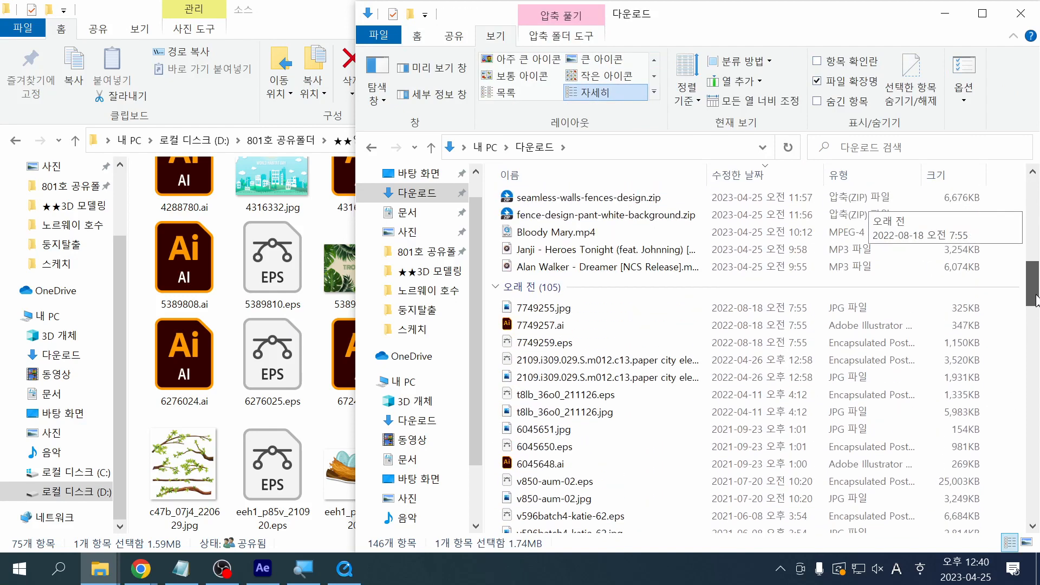
scroll(861, 217, up, 1)
shift+click(571, 286)
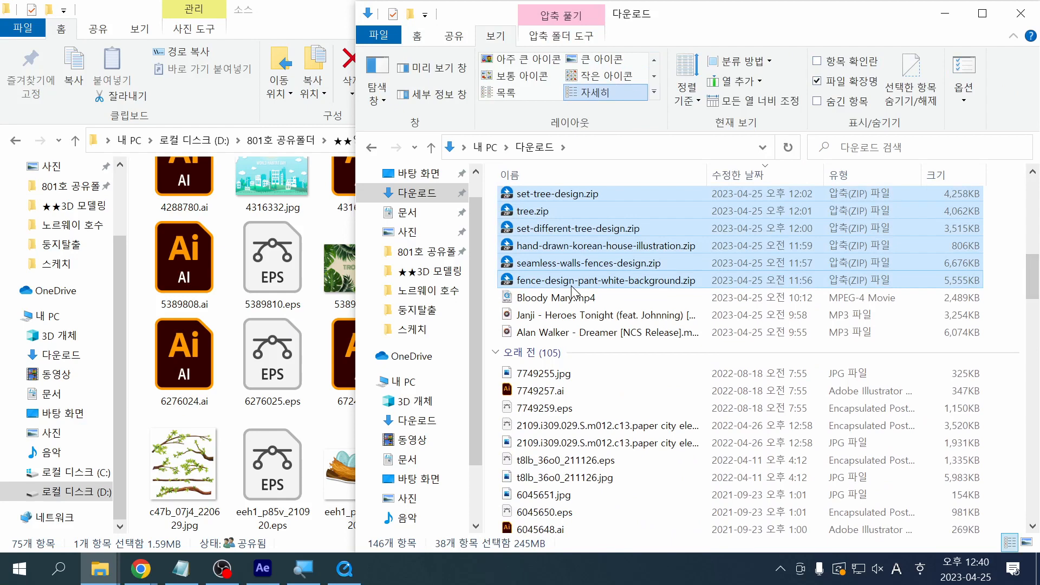
key(Delete)
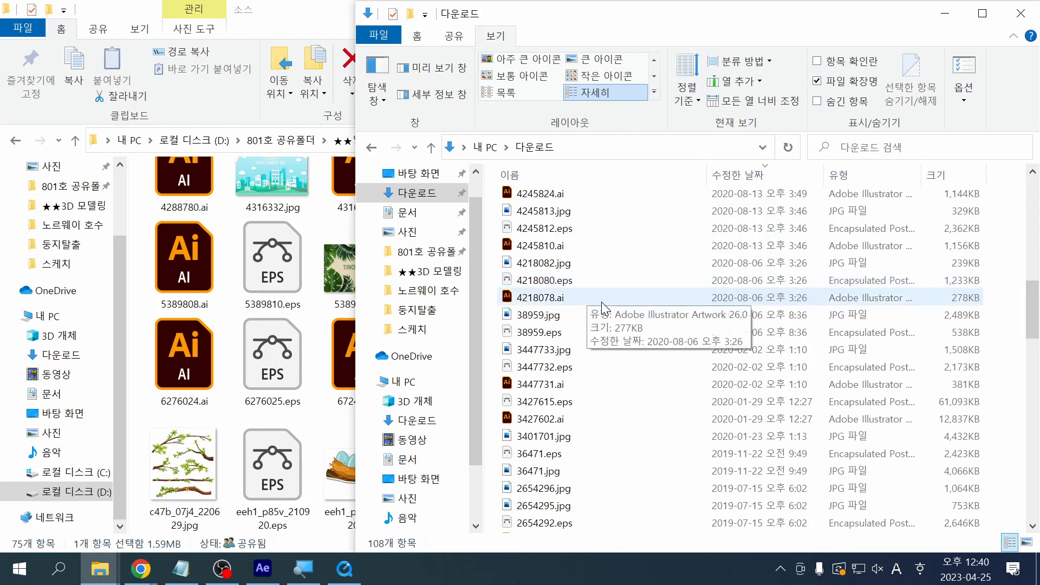
Step: Display the 다운로드 folder as large icons and look through the extracted files
scroll(588, 281, down, 10)
right_click(615, 268)
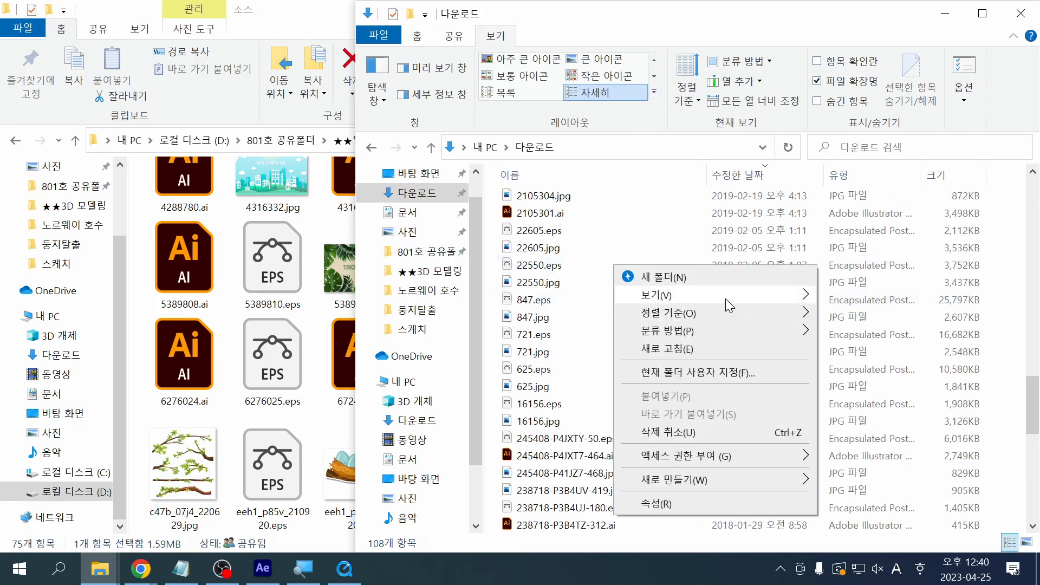
mouse_move(725, 297)
click(832, 318)
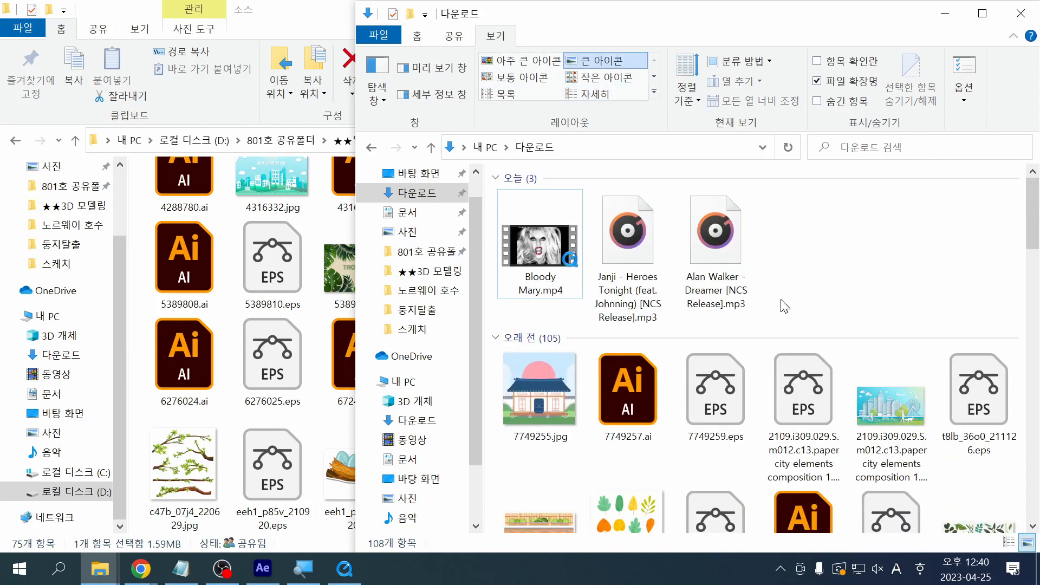
scroll(811, 302, down, 8)
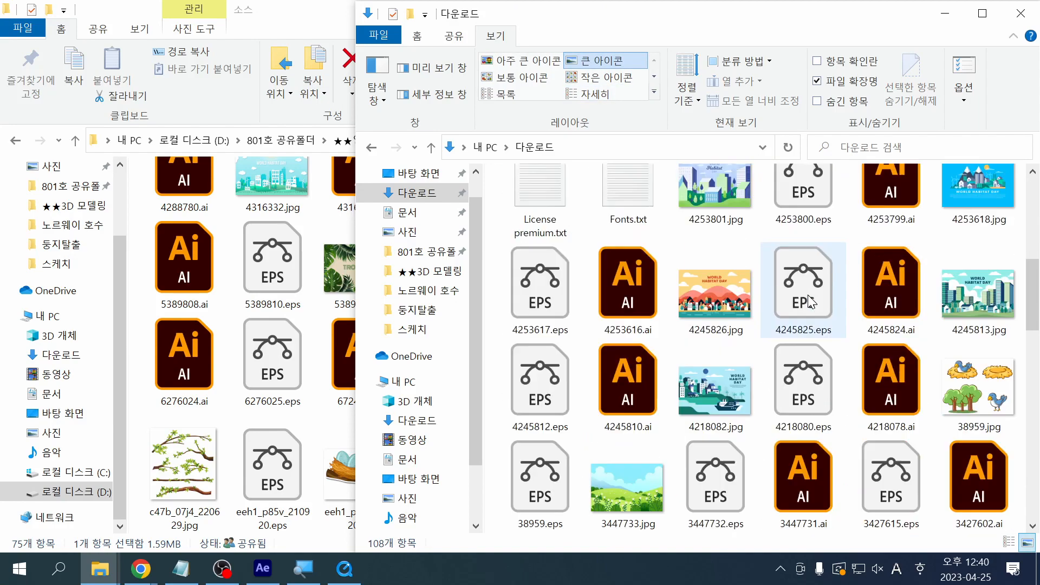
Step: Delete License free.txt, License premium.txt and Fonts.txt from the 다운로드 folder
scroll(808, 295, up, 6)
drag(1035, 265, 1035, 303)
click(955, 406)
shift+click(664, 483)
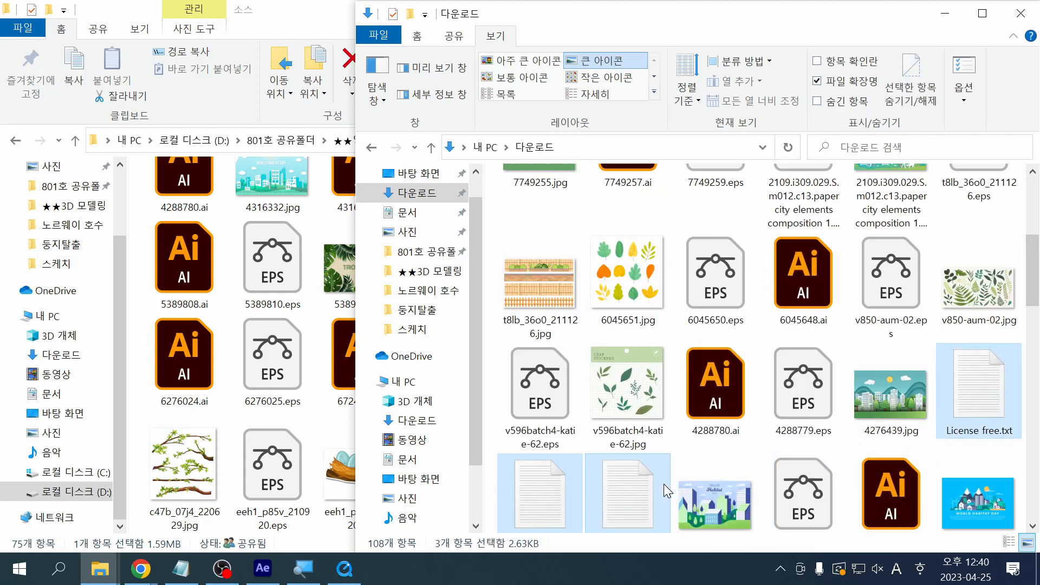
key(Delete)
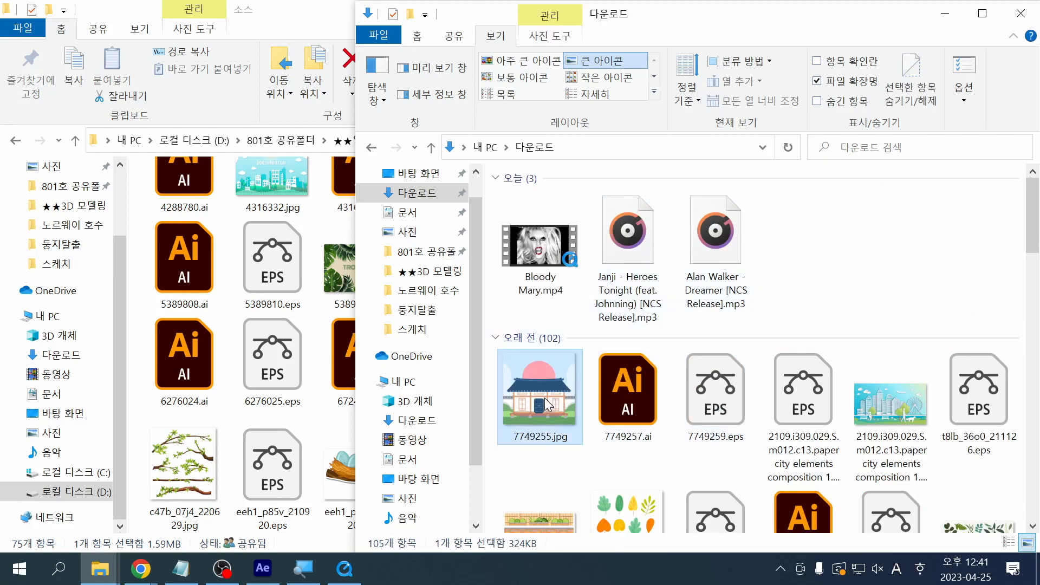
Step: Move the extracted files 7749255.jpg through 24082-NVFTWL.ai from 다운로드 into the 소스 folder, overwriting files with the same names
scroll(545, 398, down, 10)
scroll(547, 405, down, 10)
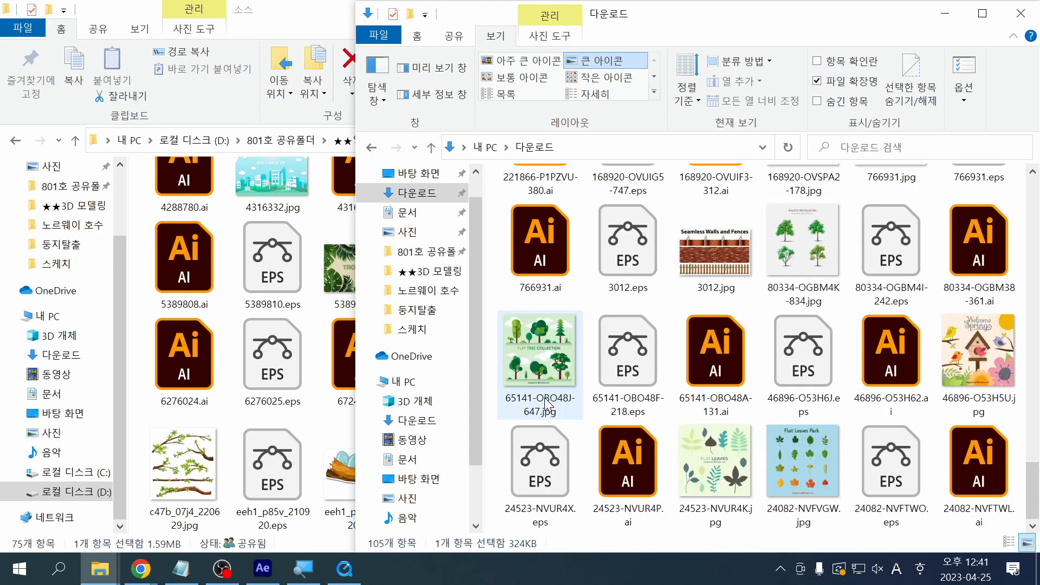
scroll(546, 402, up, 3)
scroll(546, 402, down, 3)
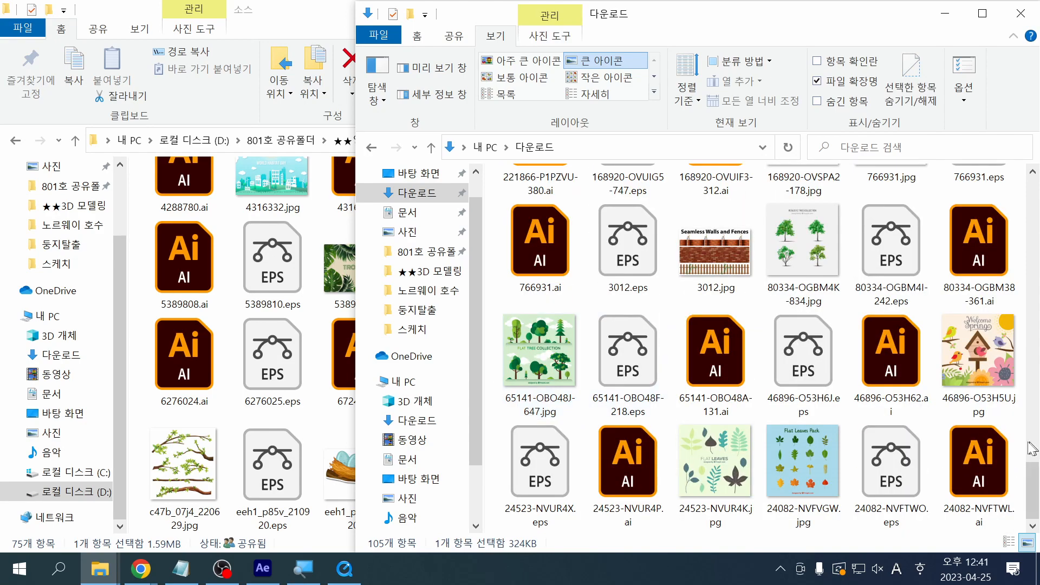
shift+click(984, 455)
drag(1032, 485, 1032, 173)
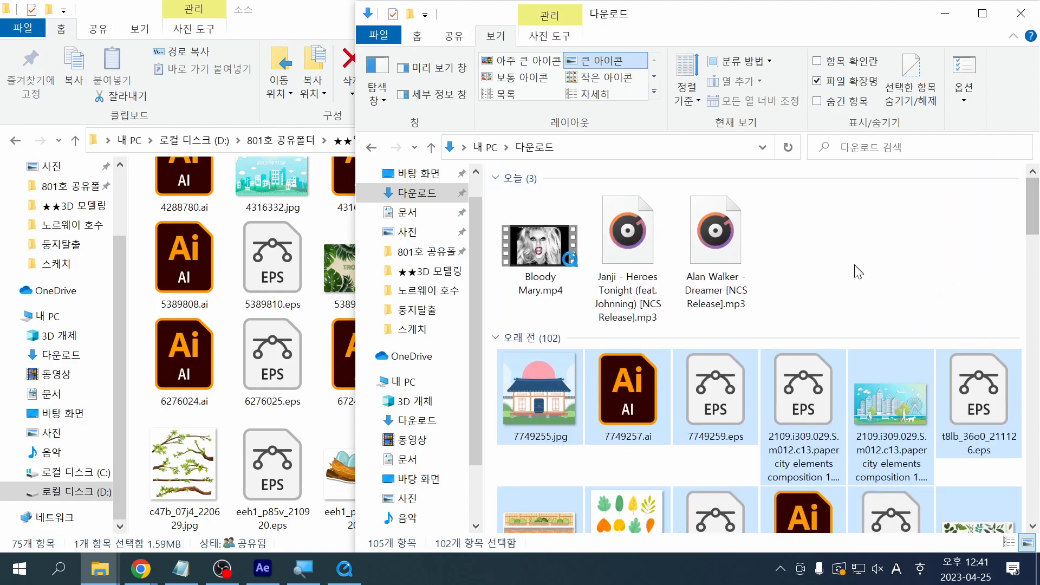
click(565, 389)
drag(1035, 223, 1034, 490)
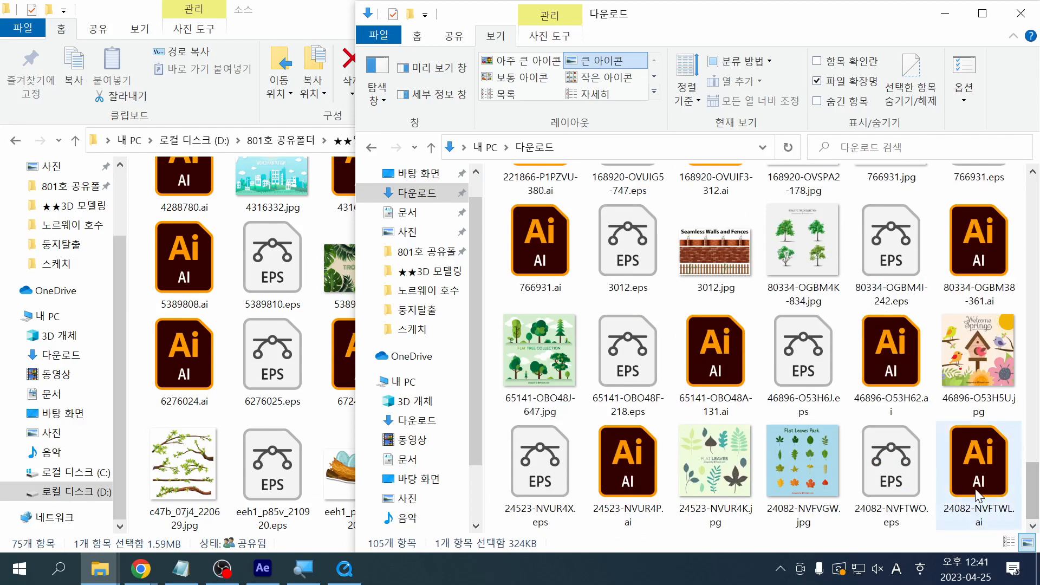
shift+click(978, 491)
key(ctrl+x)
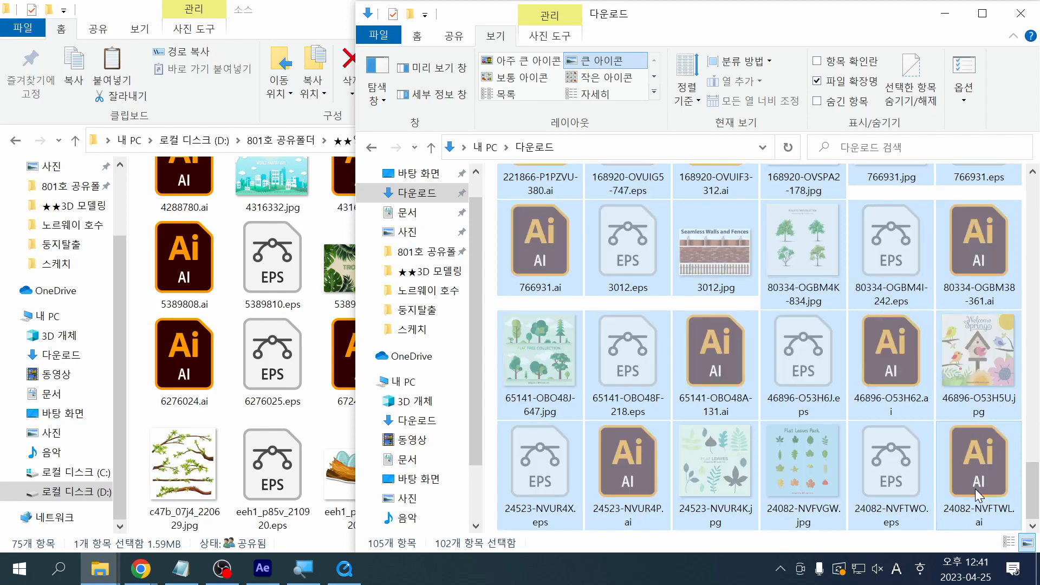
click(308, 497)
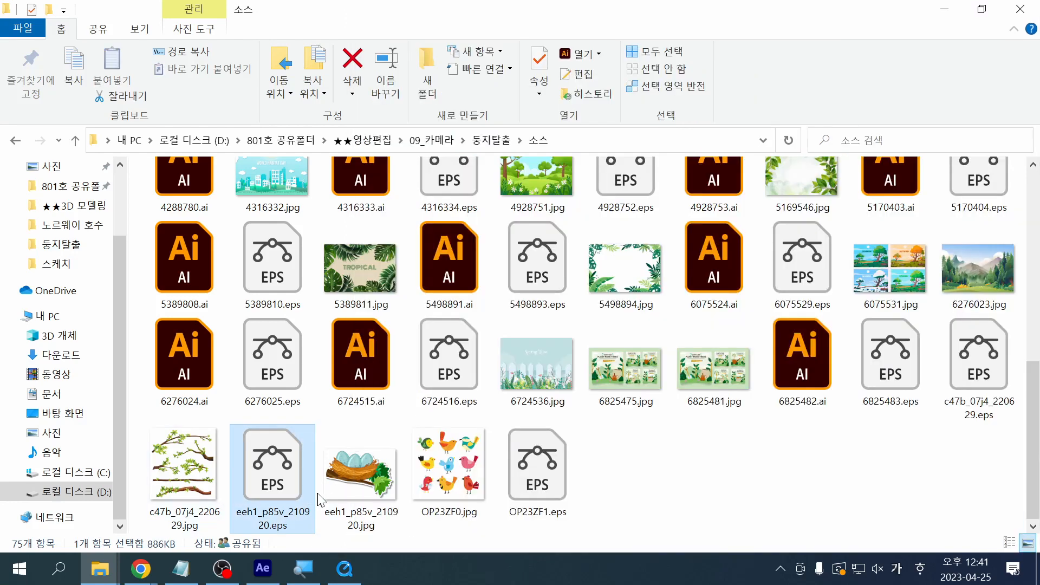
key(ctrl+v)
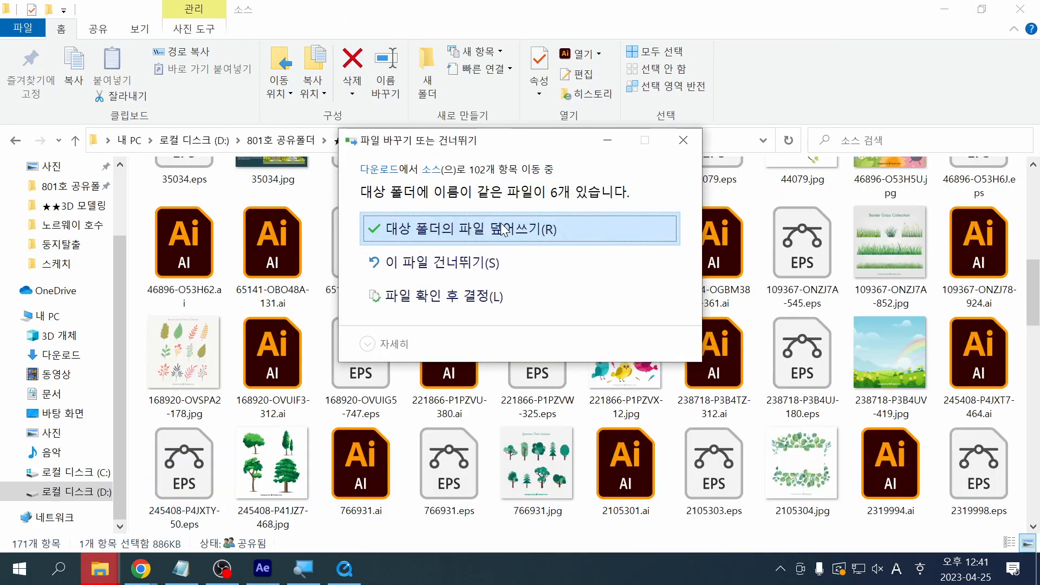
click(504, 229)
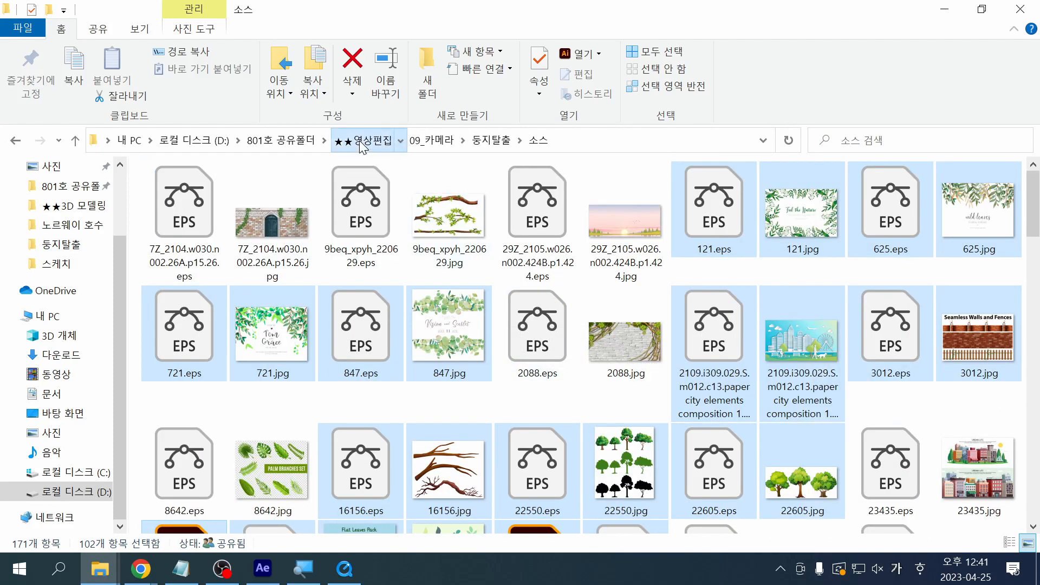
Step: Go up to the ★★영상편집 folder and open the 둥지탈출 folder inside 09_카메라
click(359, 142)
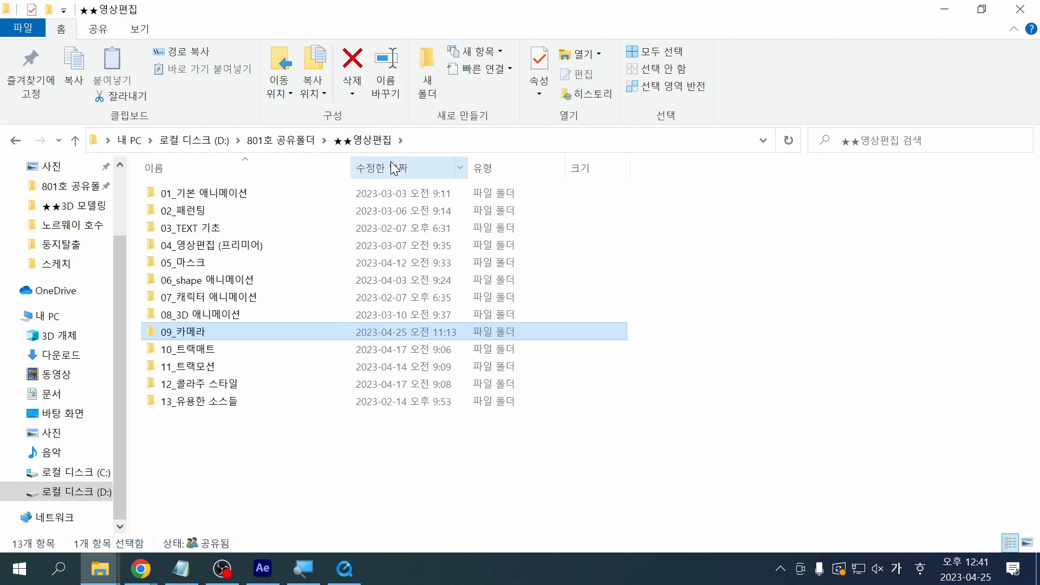
double_click(206, 333)
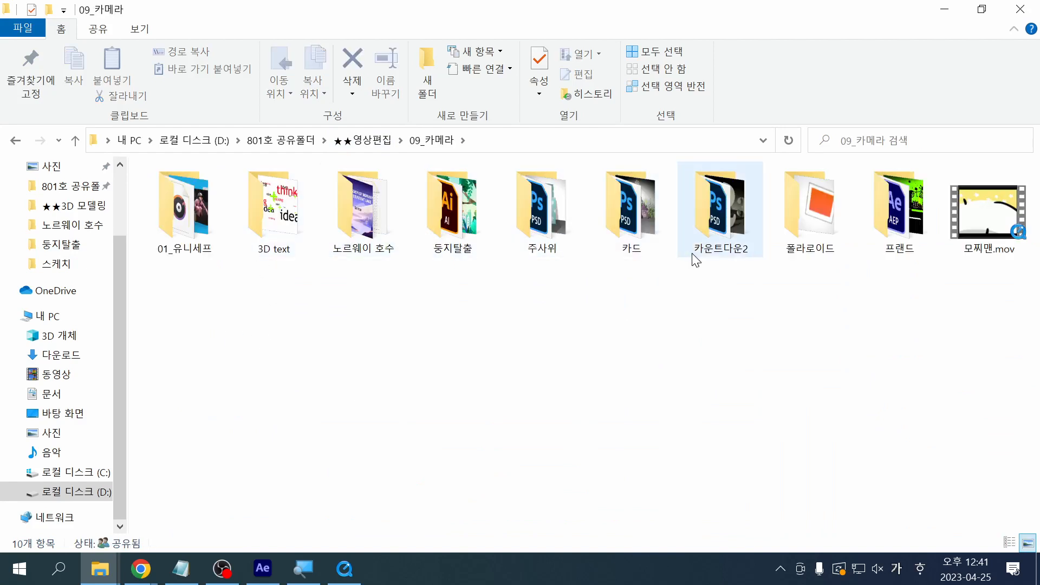
double_click(452, 217)
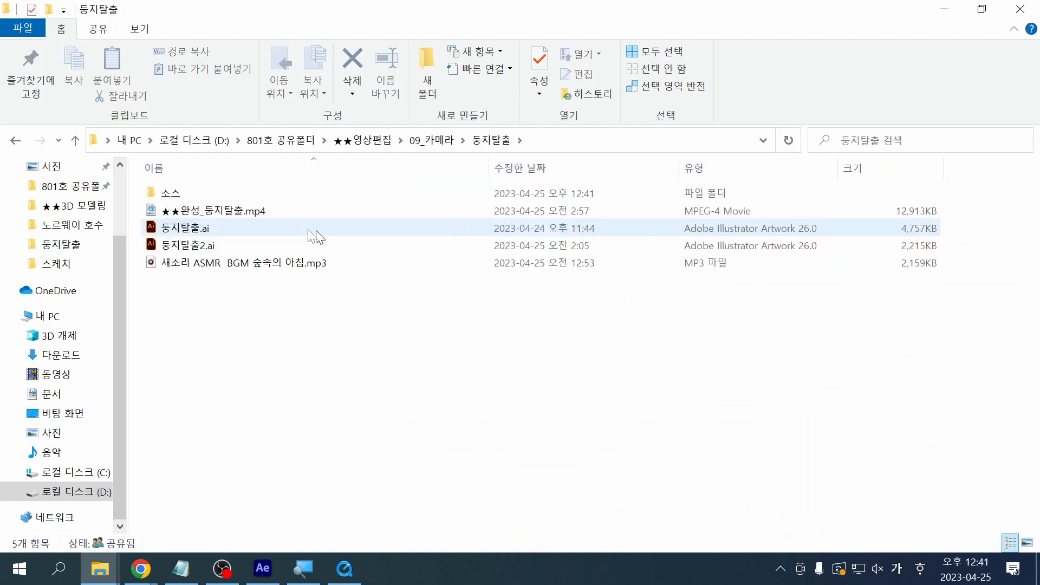
Step: Open the 소스 folder and look through the thumbnails of the collected vector files
double_click(179, 192)
scroll(363, 417, down, 3)
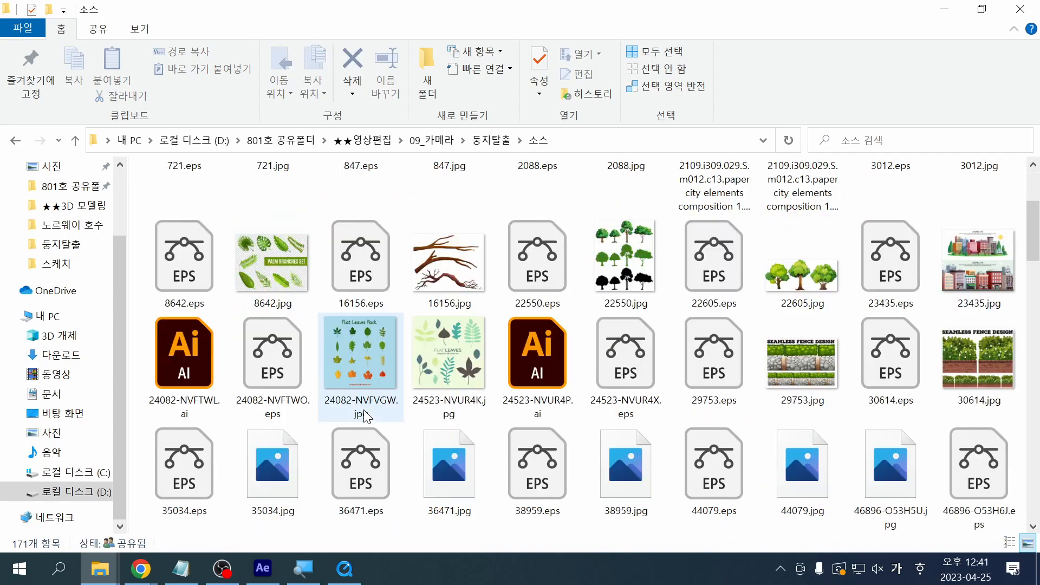
scroll(365, 410, down, 10)
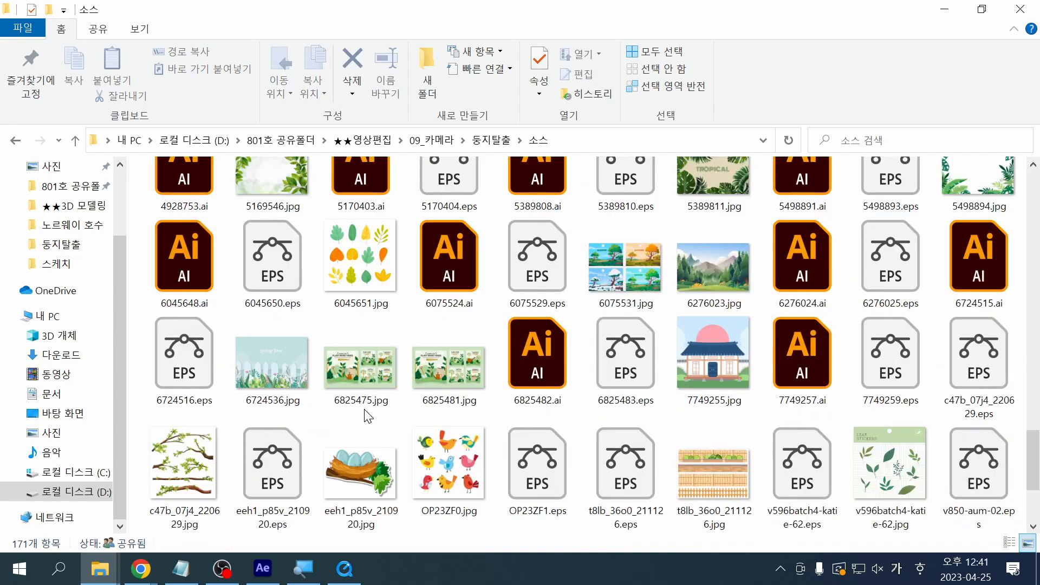
scroll(368, 416, down, 2)
scroll(366, 415, up, 2)
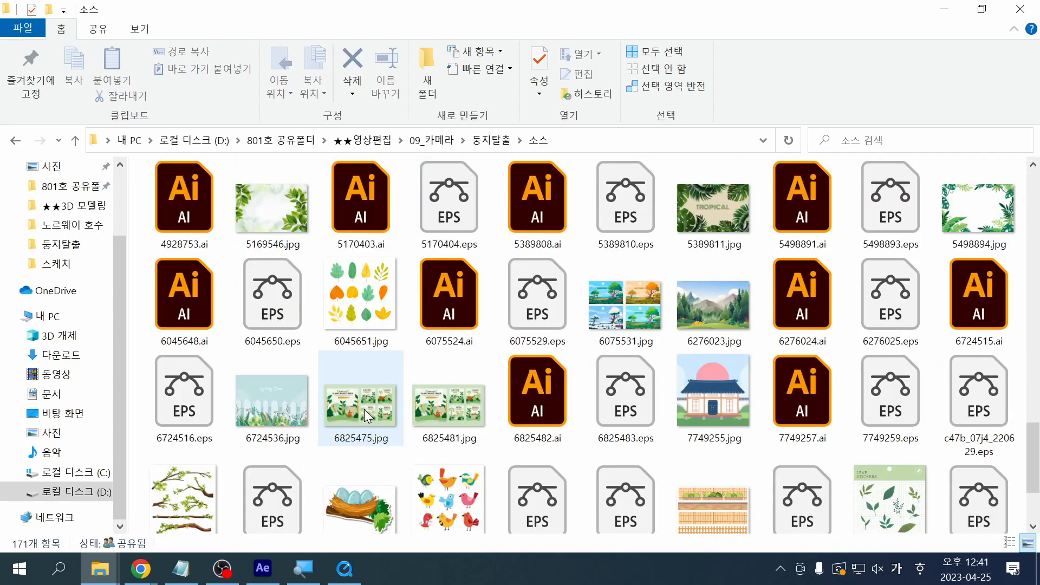
scroll(367, 415, down, 2)
scroll(366, 416, up, 2)
scroll(364, 408, up, 5)
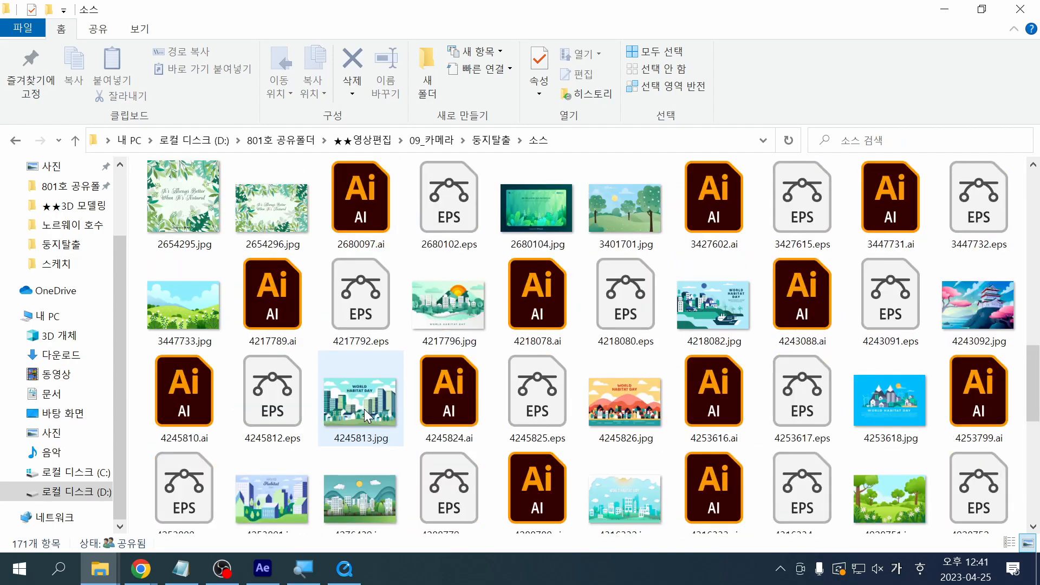
scroll(364, 409, down, 3)
scroll(364, 408, up, 2)
scroll(365, 414, up, 10)
scroll(367, 415, up, 1)
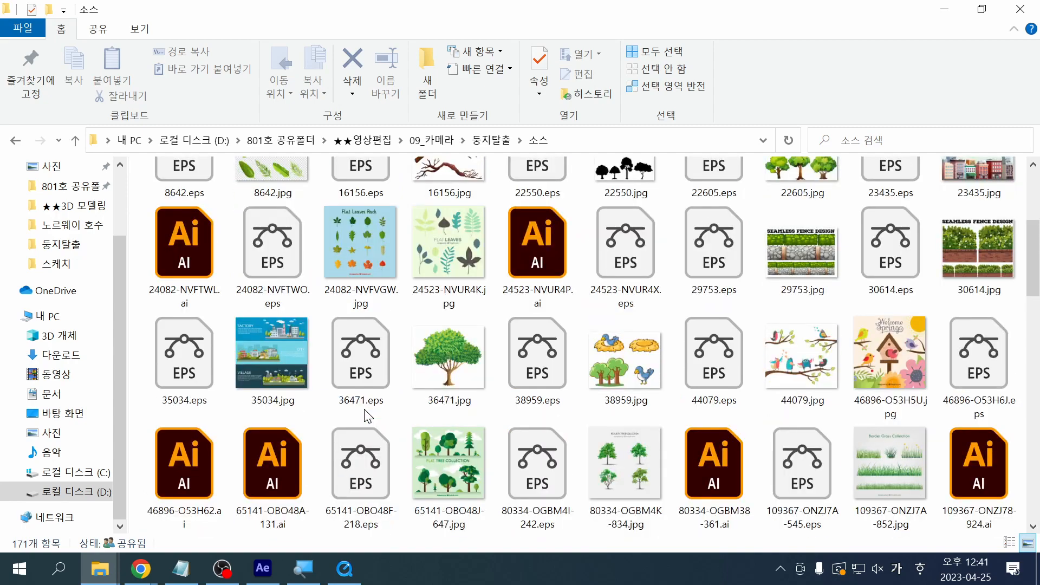
scroll(369, 416, up, 6)
scroll(368, 416, down, 8)
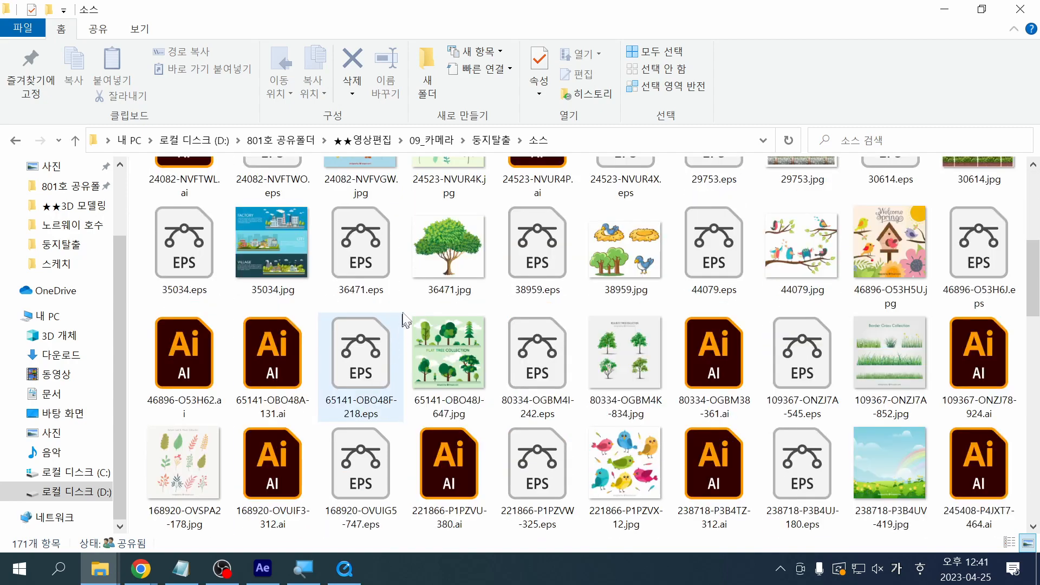
drag(1034, 285, 1034, 206)
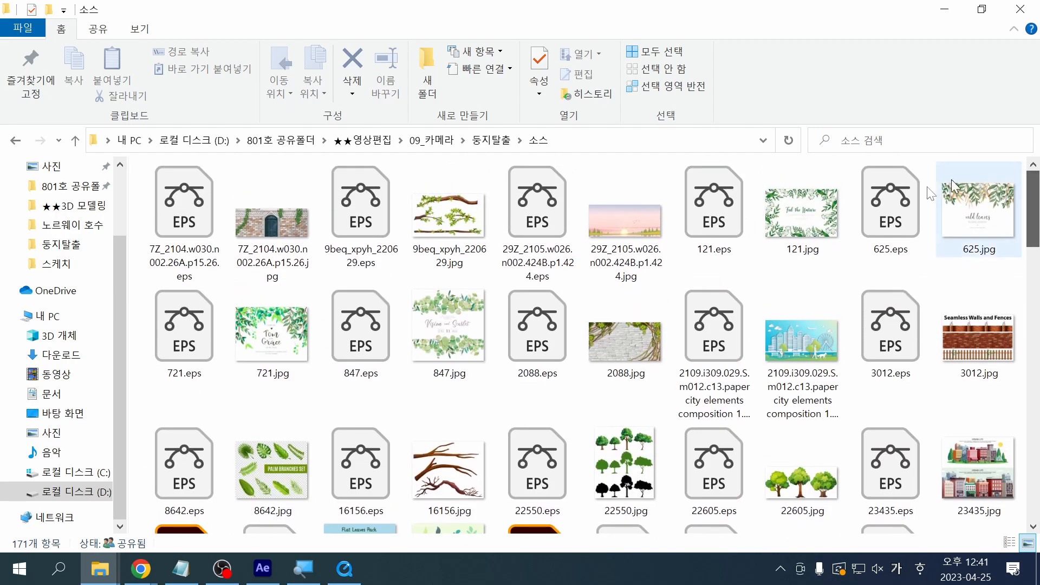
click(279, 263)
Step: Switch to Chrome and look through the open Flaticon, Google search and Google Drive pages
click(146, 574)
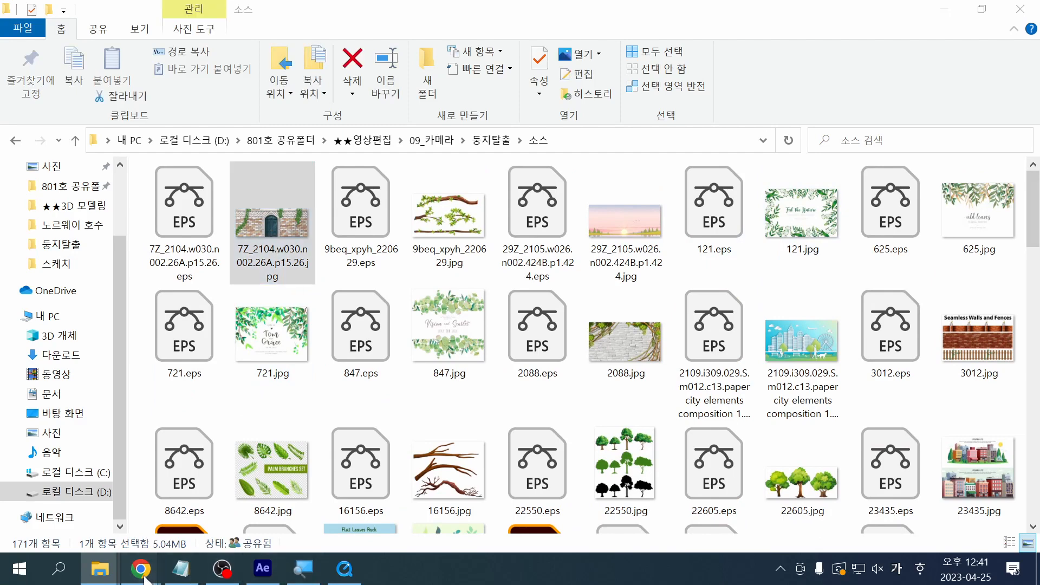
click(236, 527)
click(758, 16)
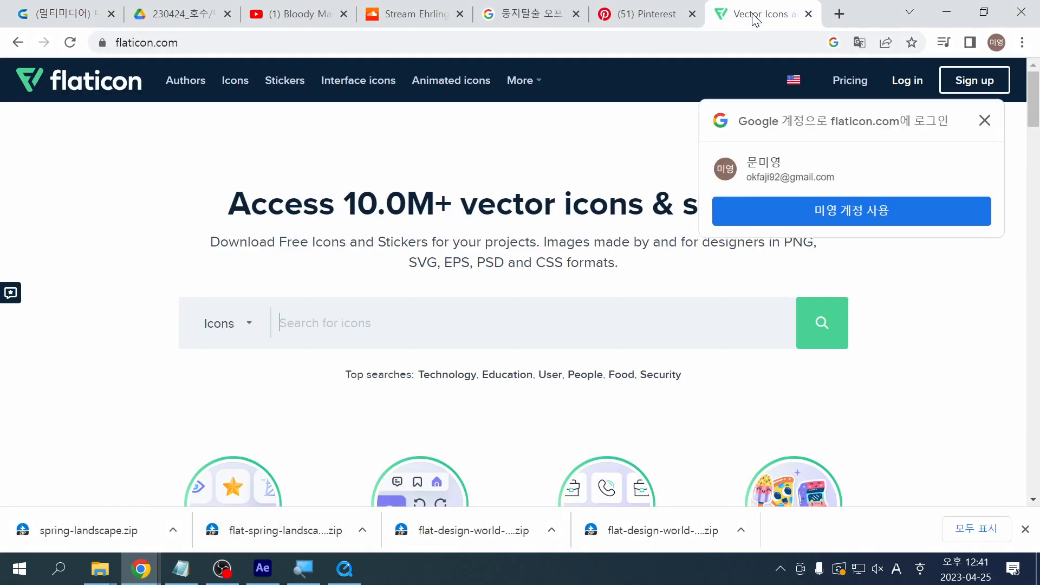
click(633, 21)
click(532, 16)
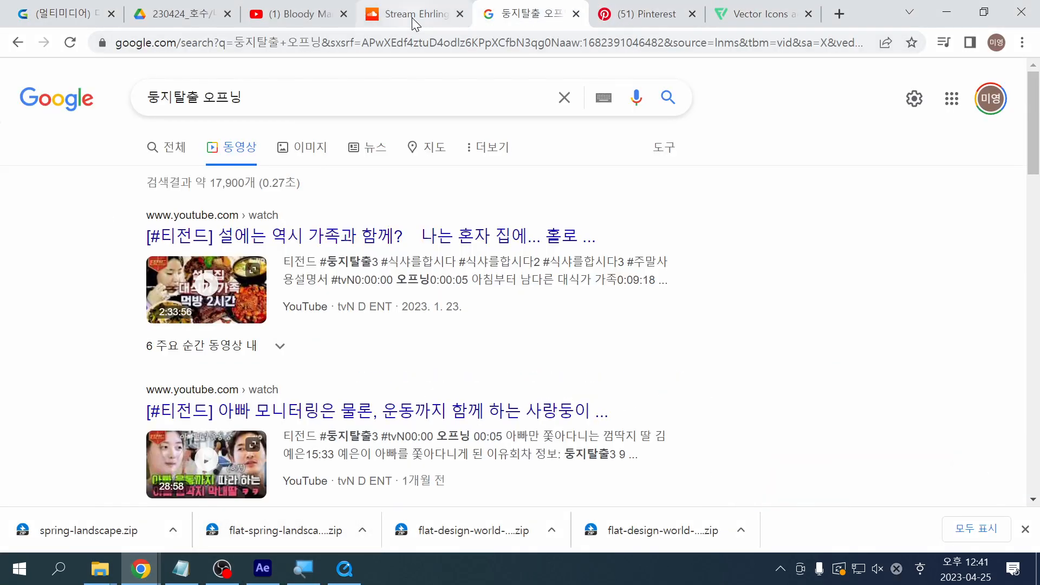
click(187, 15)
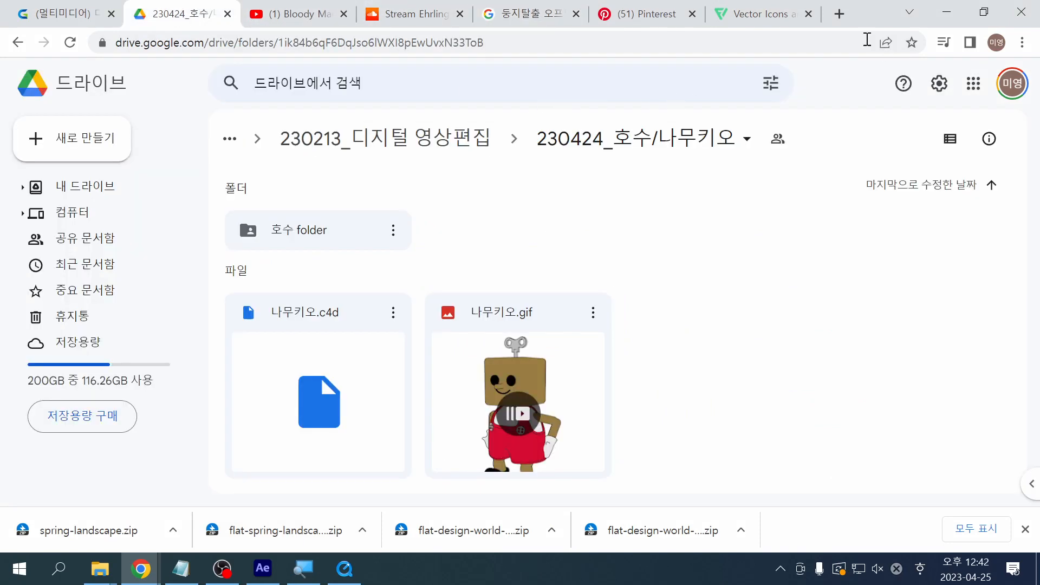
click(748, 14)
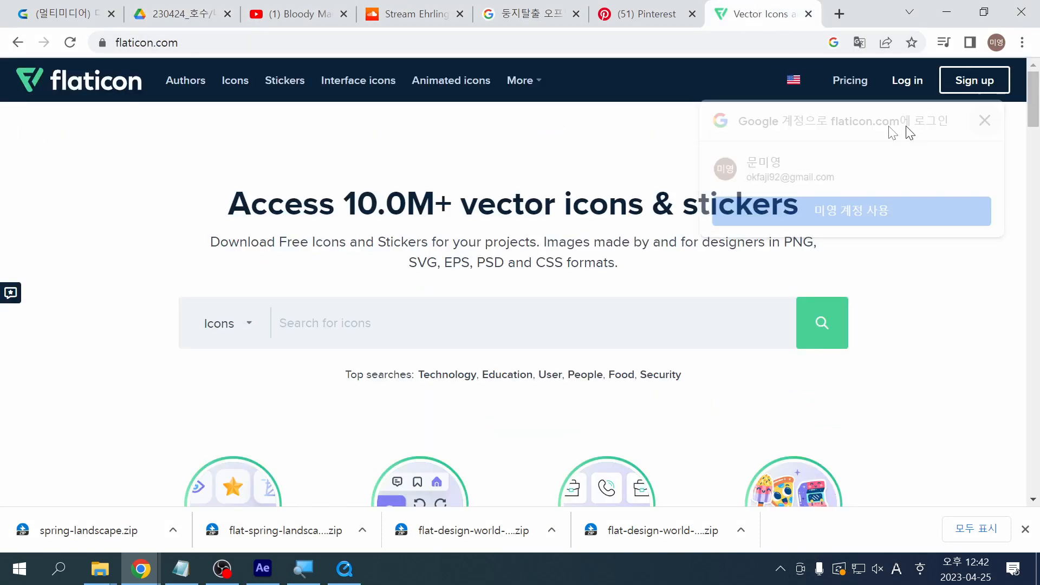
Step: Try to go back to the page visited before Flaticon, look over the Flaticon home page and close it
click(22, 47)
click(22, 47)
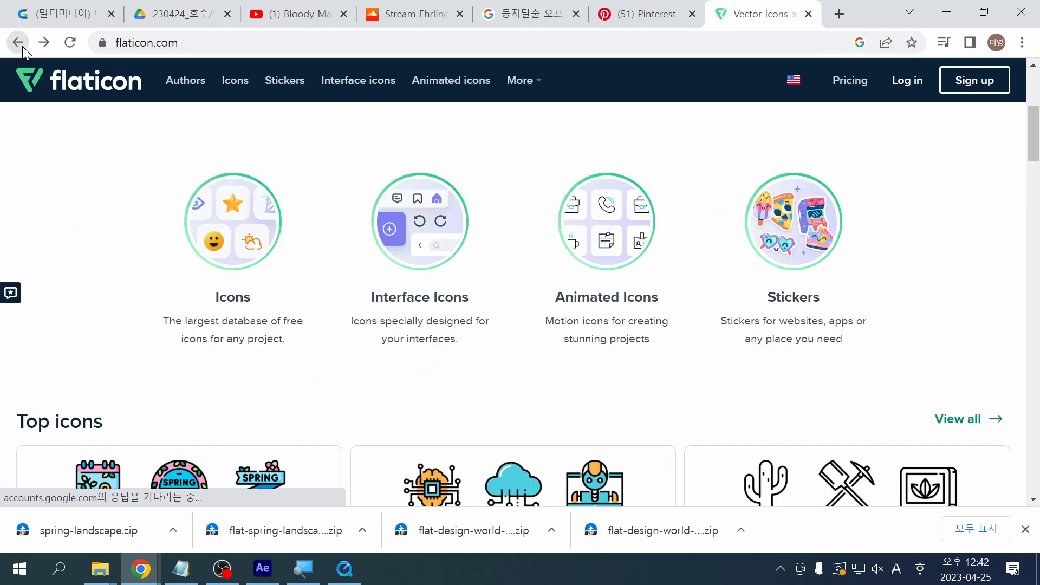
click(21, 46)
click(22, 46)
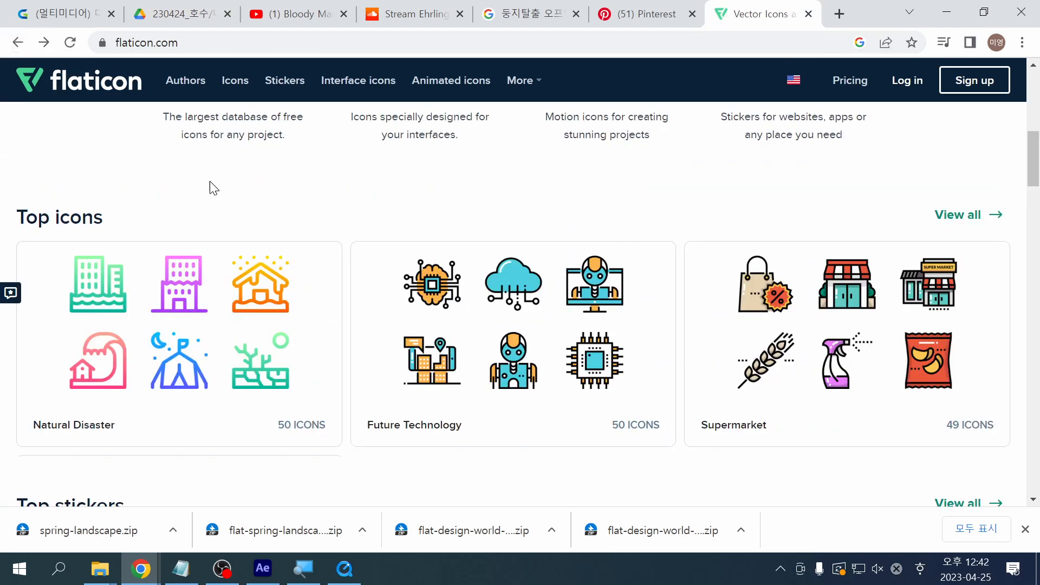
scroll(211, 190, up, 9)
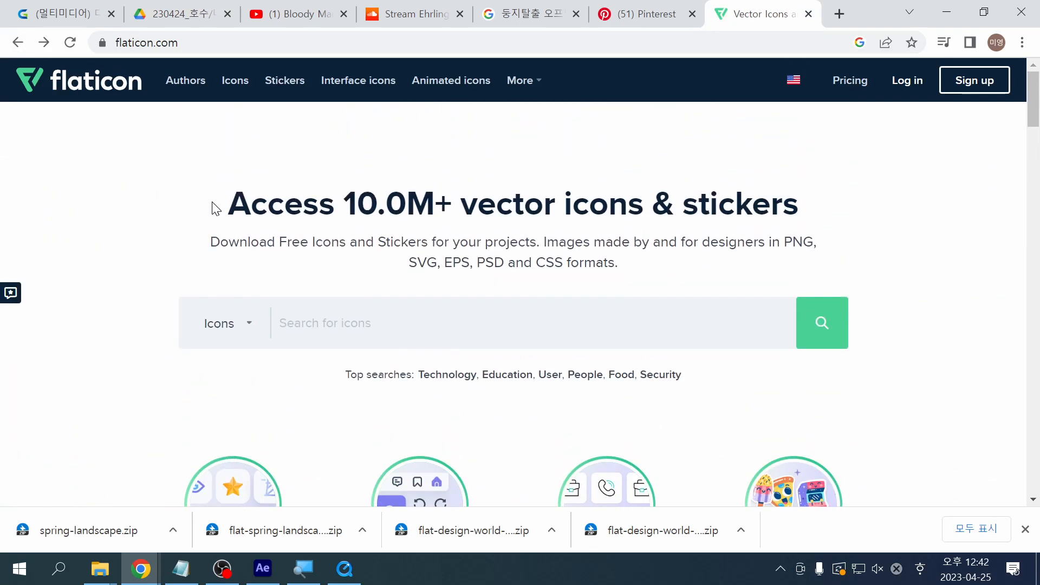
drag(216, 209, 345, 204)
click(166, 125)
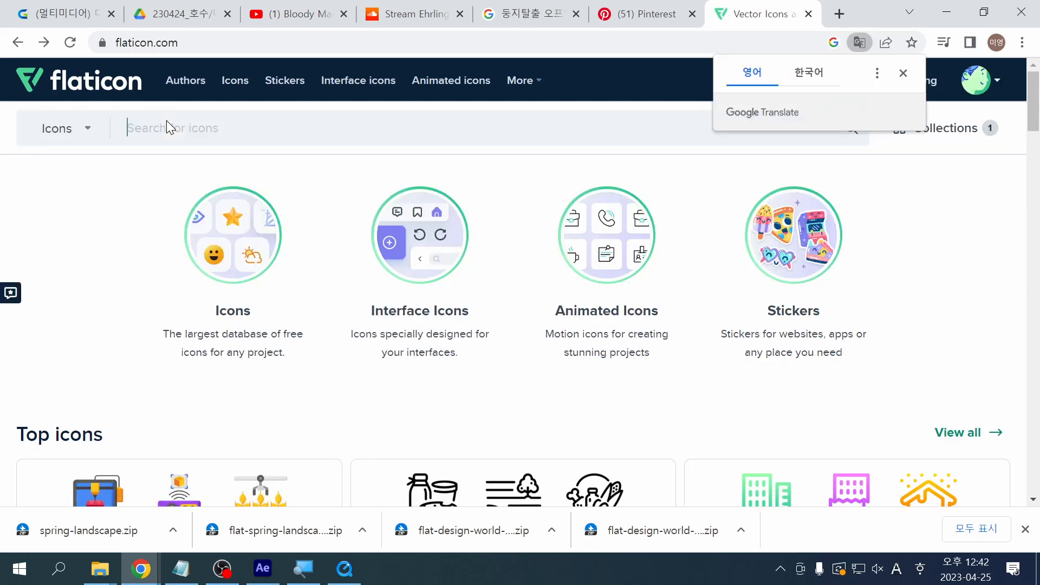
scroll(167, 120, down, 3)
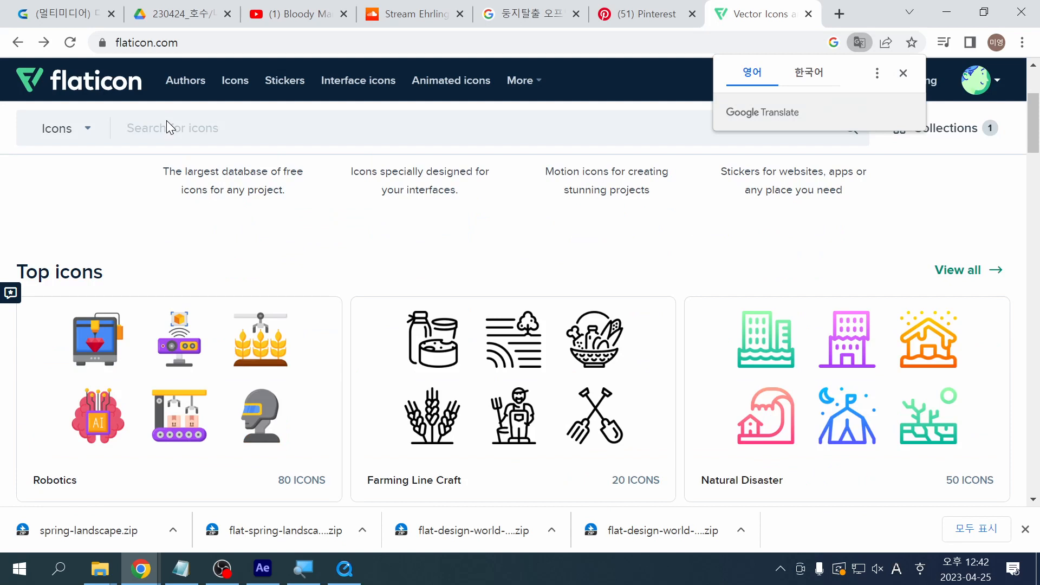
click(584, 376)
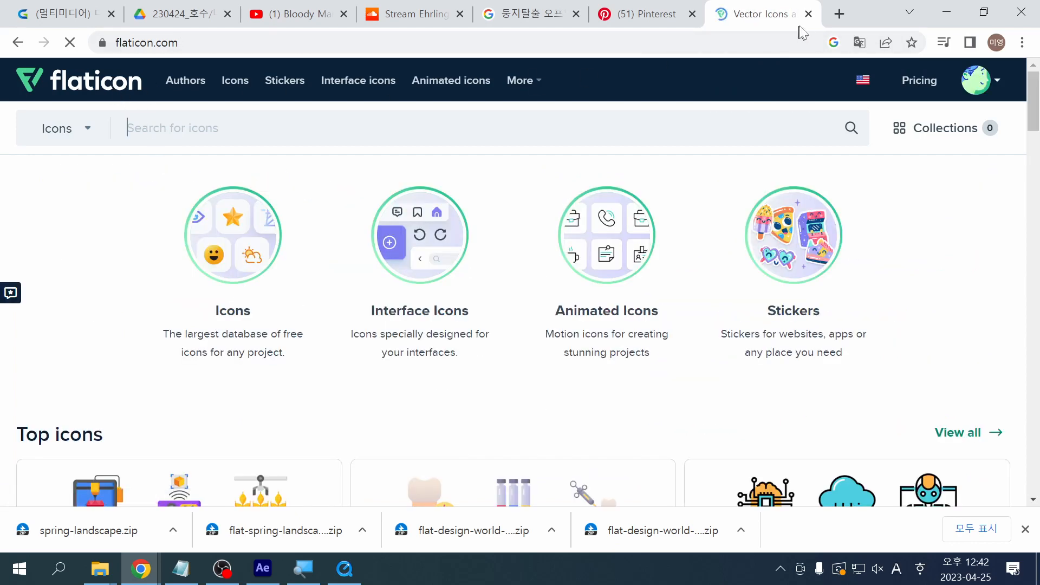
click(808, 13)
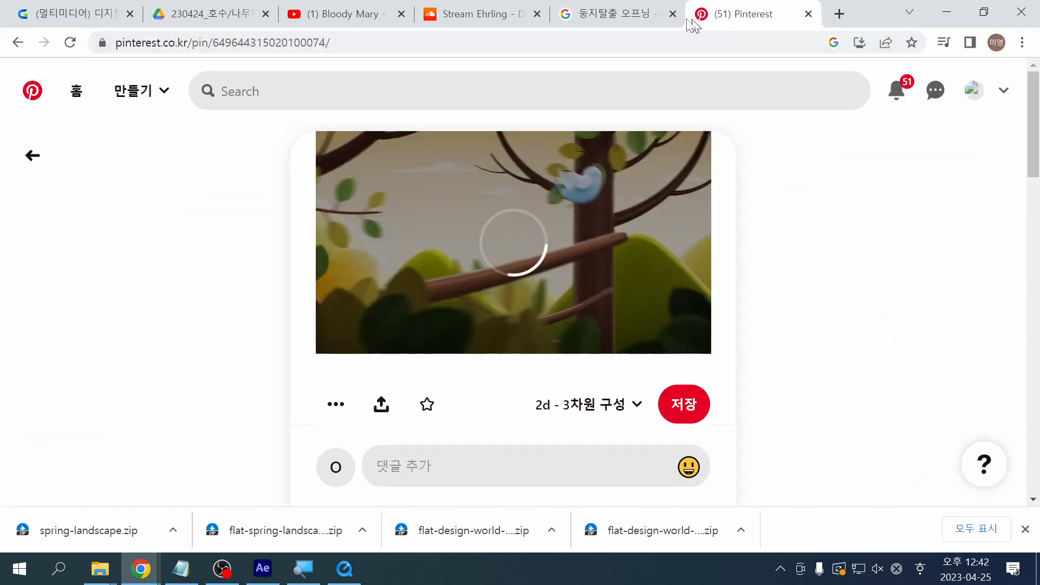
Step: Return to the 소스 folder in File Explorer and select the leaf frame image 721.jpg
click(639, 13)
click(950, 10)
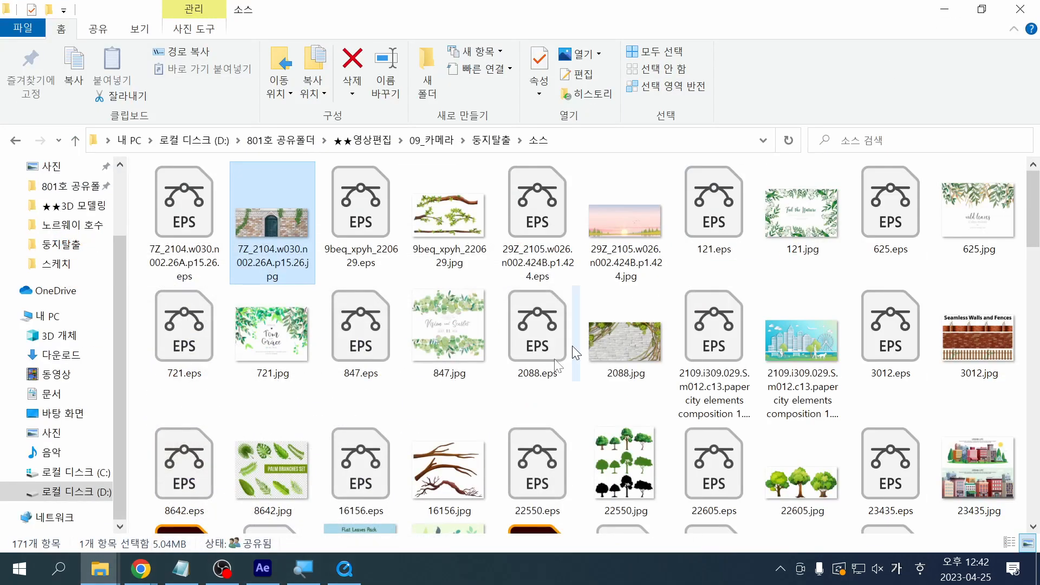
click(271, 335)
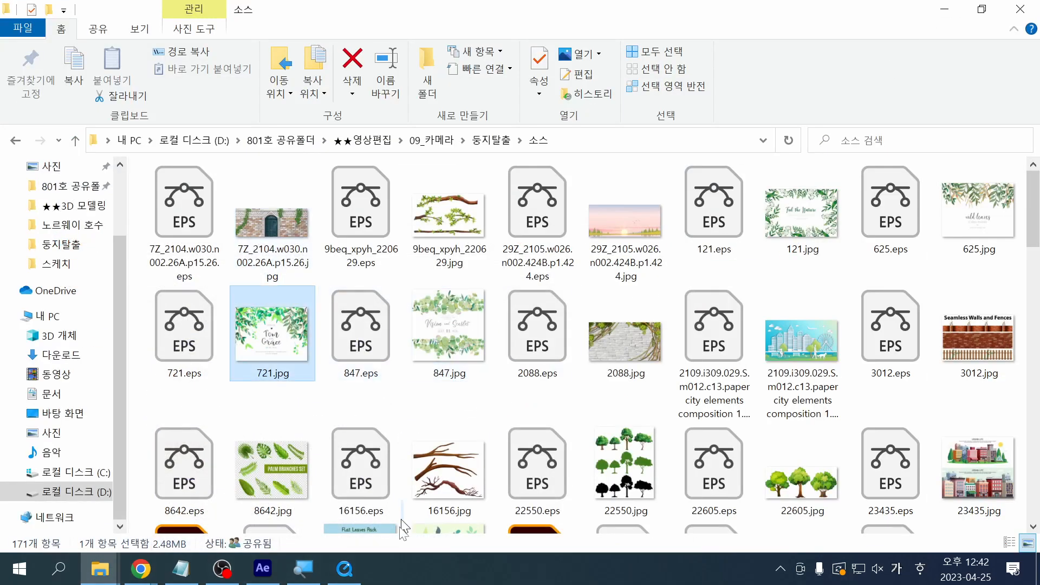
Step: Switch to Chrome, search Google for freepik in a new tab and open the Freepik website
click(136, 570)
click(216, 517)
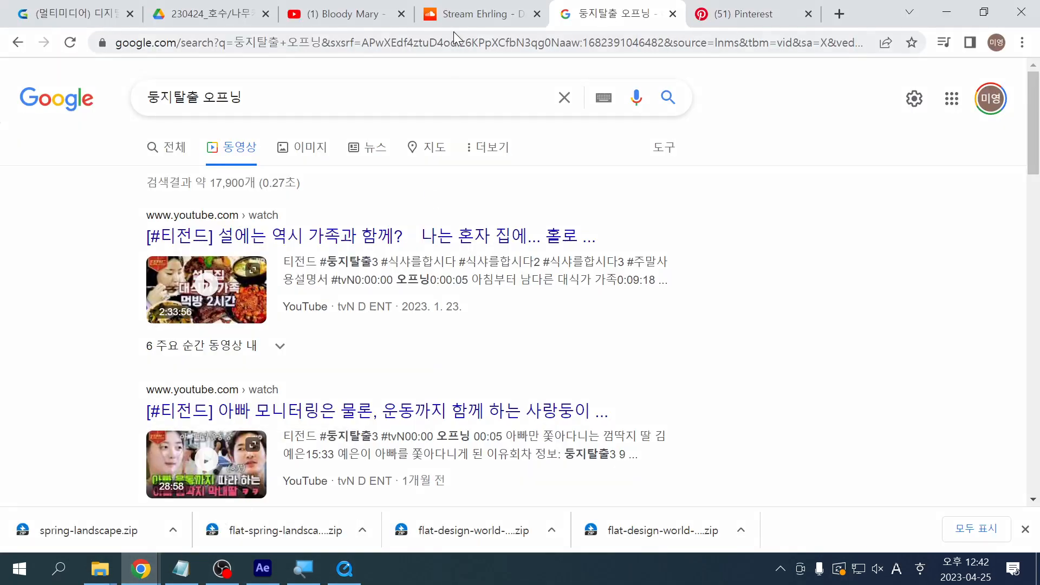
click(845, 19)
text(freepik)
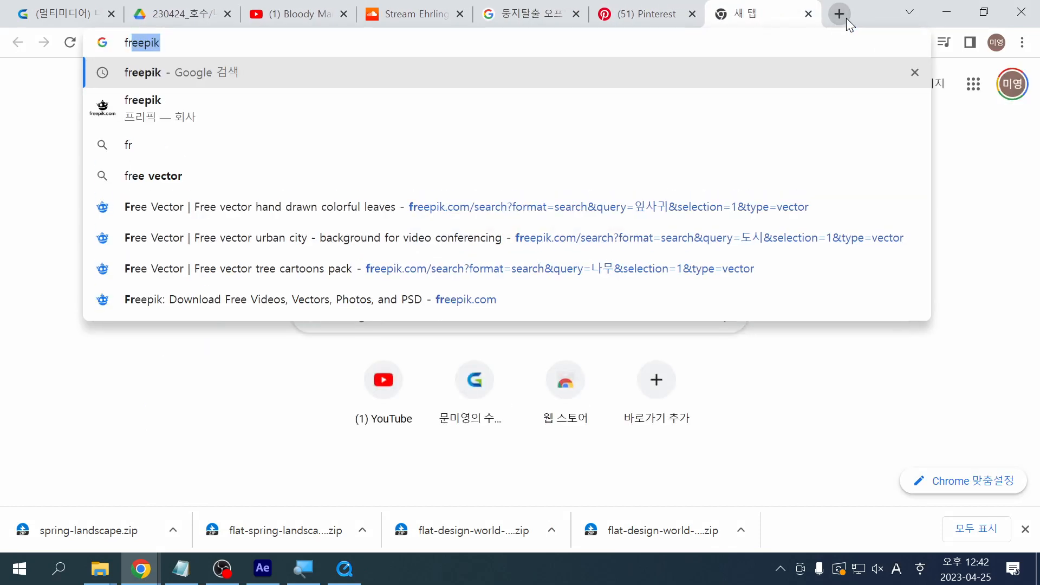
key(Return)
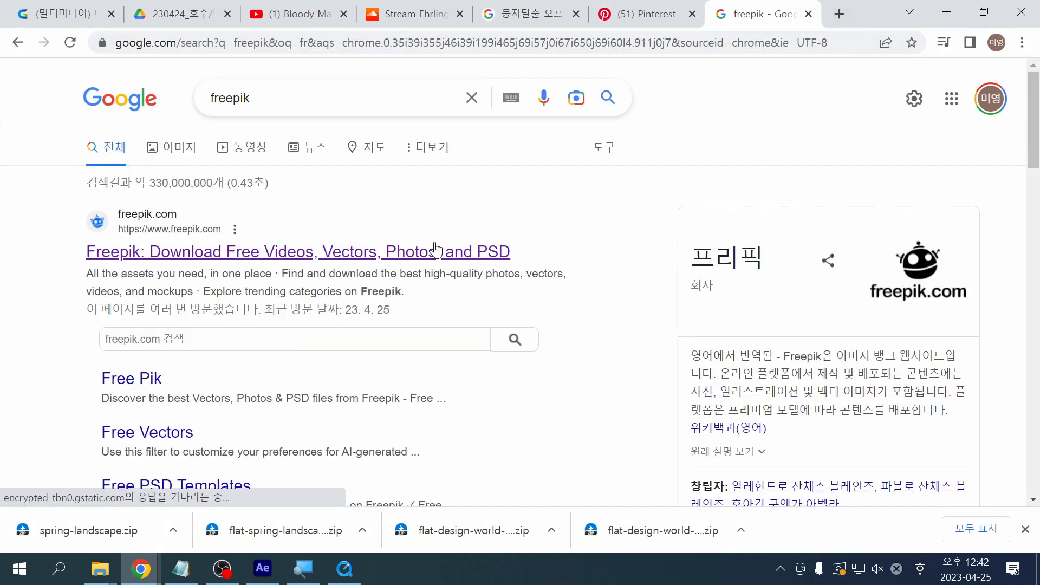
click(435, 246)
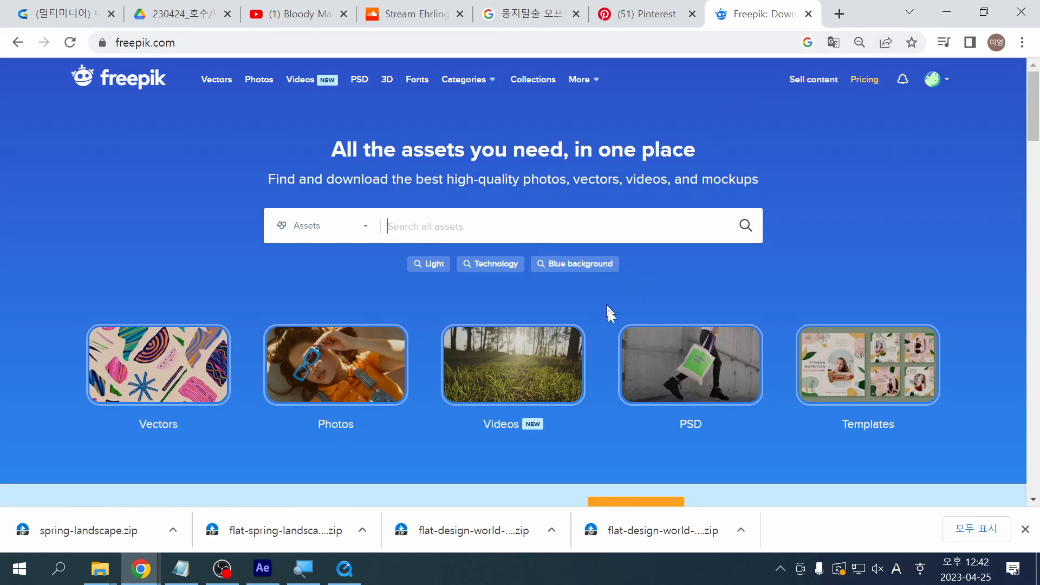
Step: Search Freepik for 나무 vectors limited to the Free license and dismiss the browser's download list
scroll(608, 309, down, 14)
scroll(623, 325, up, 5)
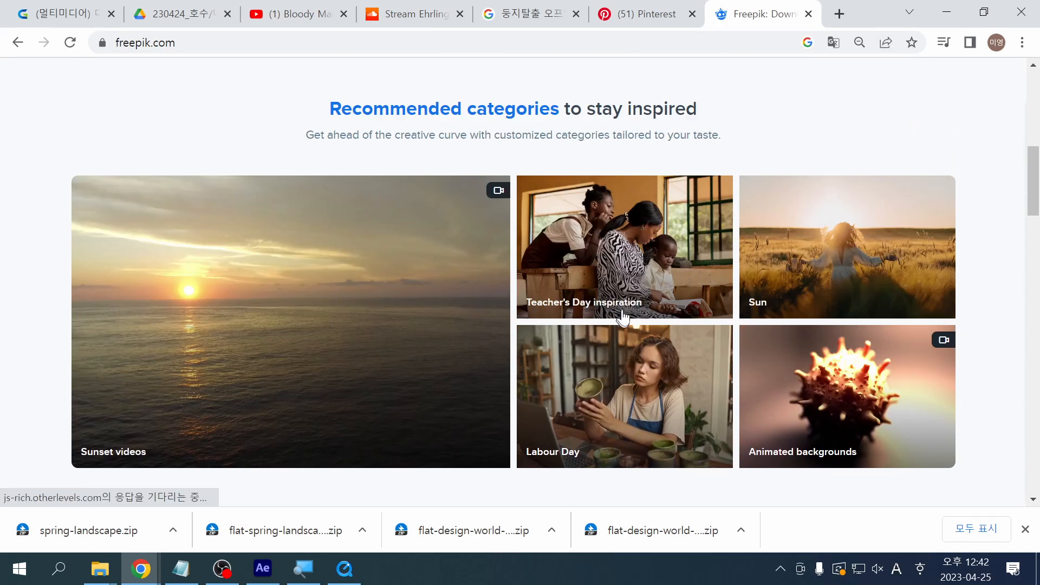
scroll(623, 317, up, 9)
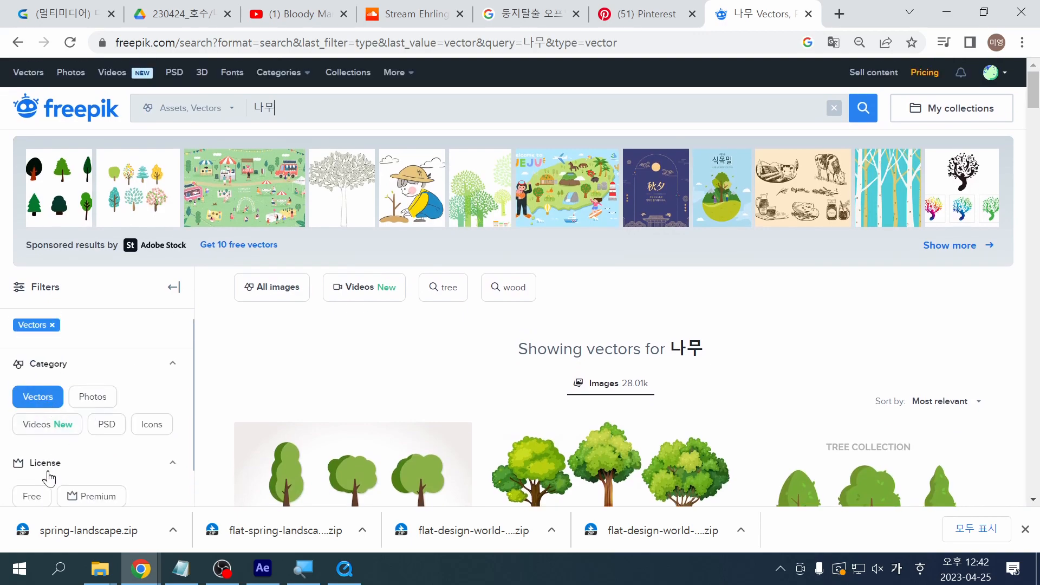
click(30, 496)
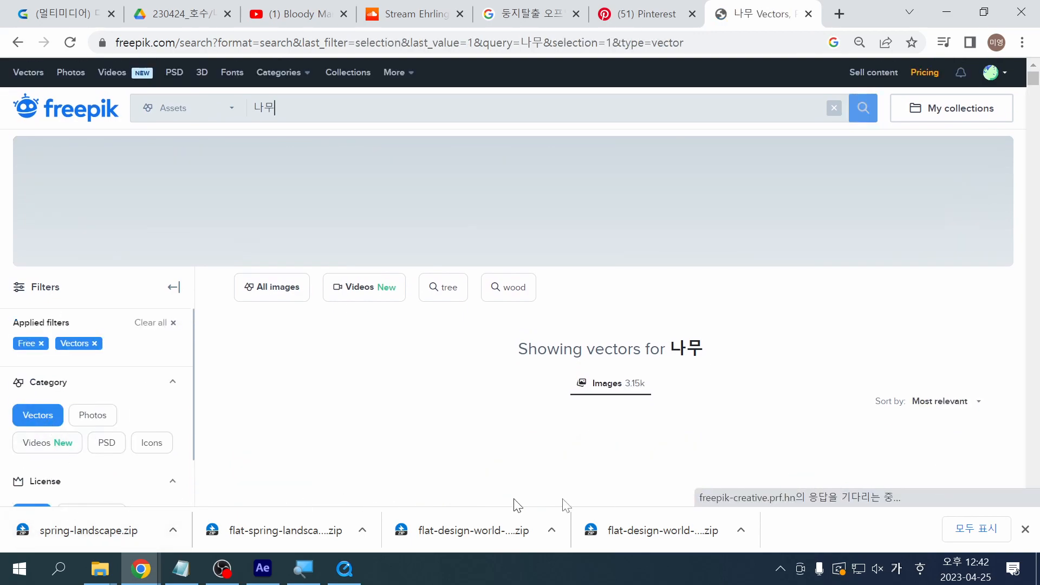
click(1022, 528)
Step: Look through the free 나무 vector results for suitable tree illustrations
scroll(924, 462, down, 3)
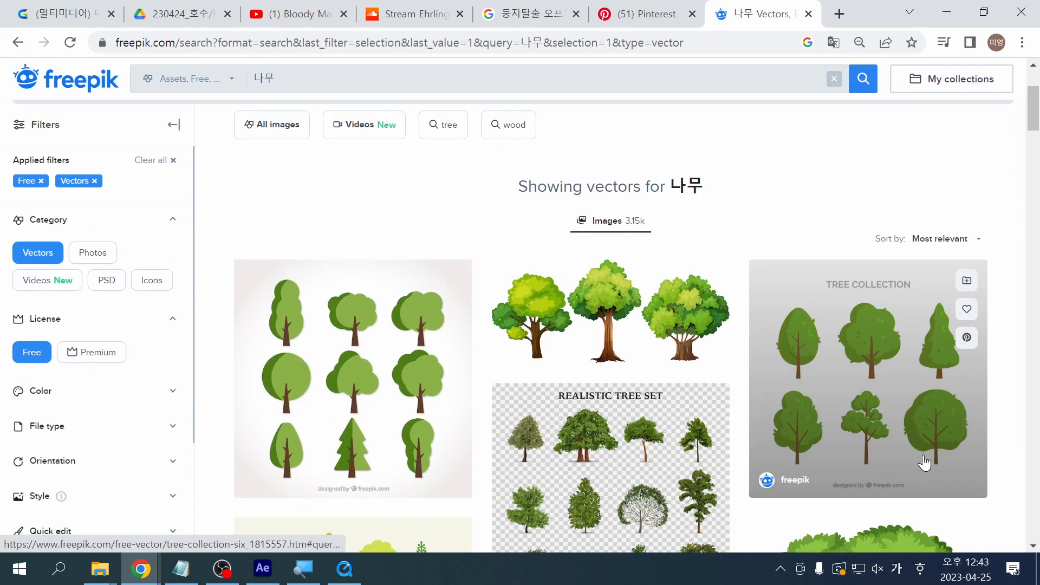
scroll(924, 462, down, 5)
scroll(924, 462, down, 10)
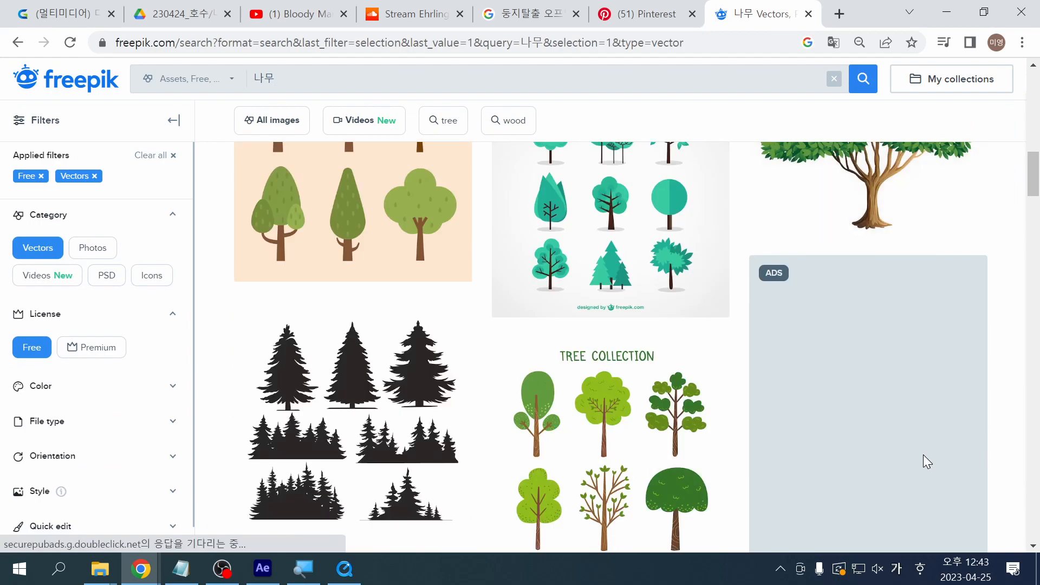
scroll(923, 455, down, 10)
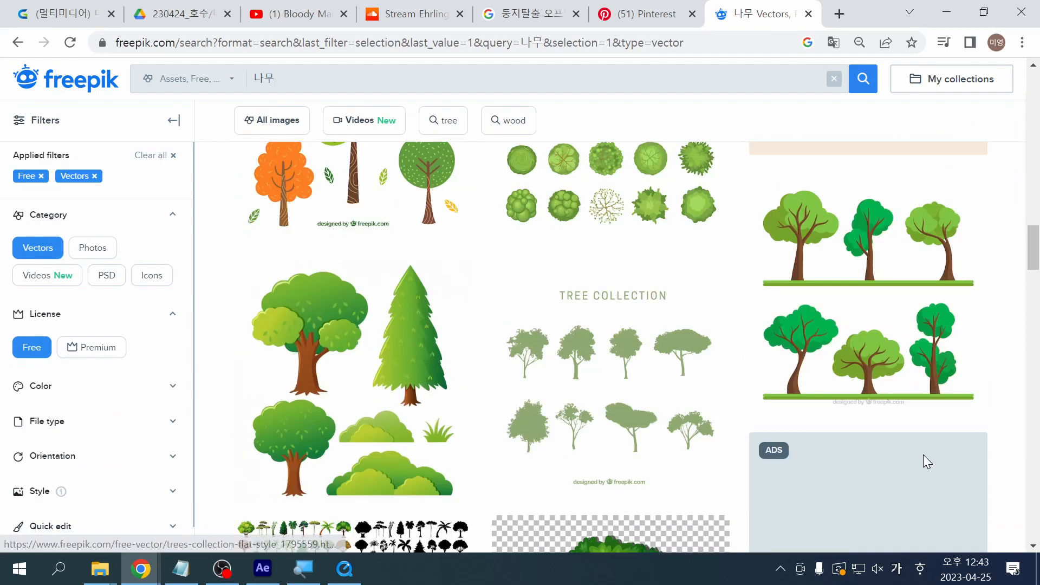
scroll(924, 455, down, 6)
scroll(924, 462, down, 15)
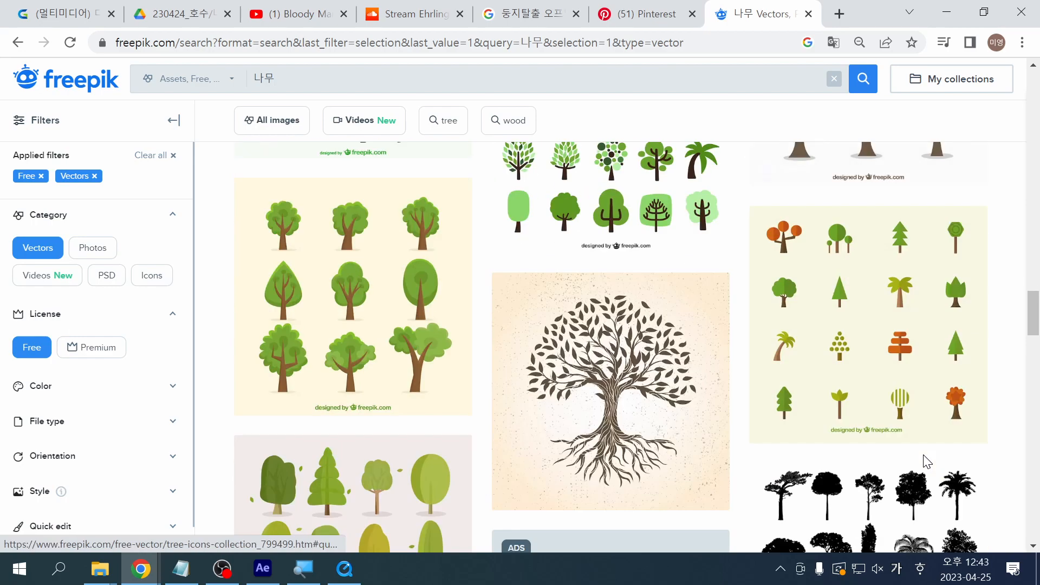
scroll(924, 462, up, 3)
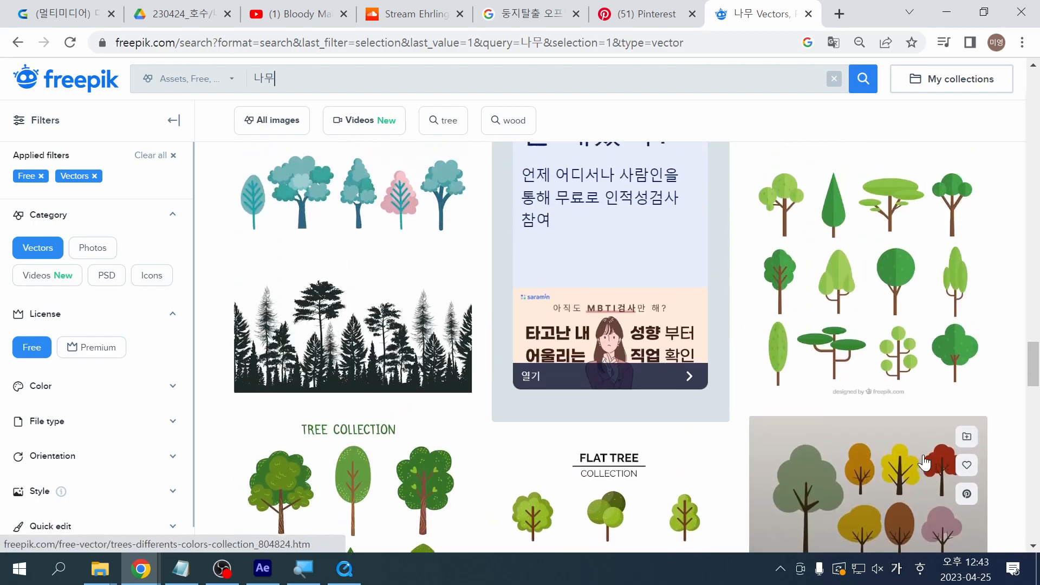
Step: Switch to File Explorer and look through the 소스 folder down to its last files
key(alt+Tab)
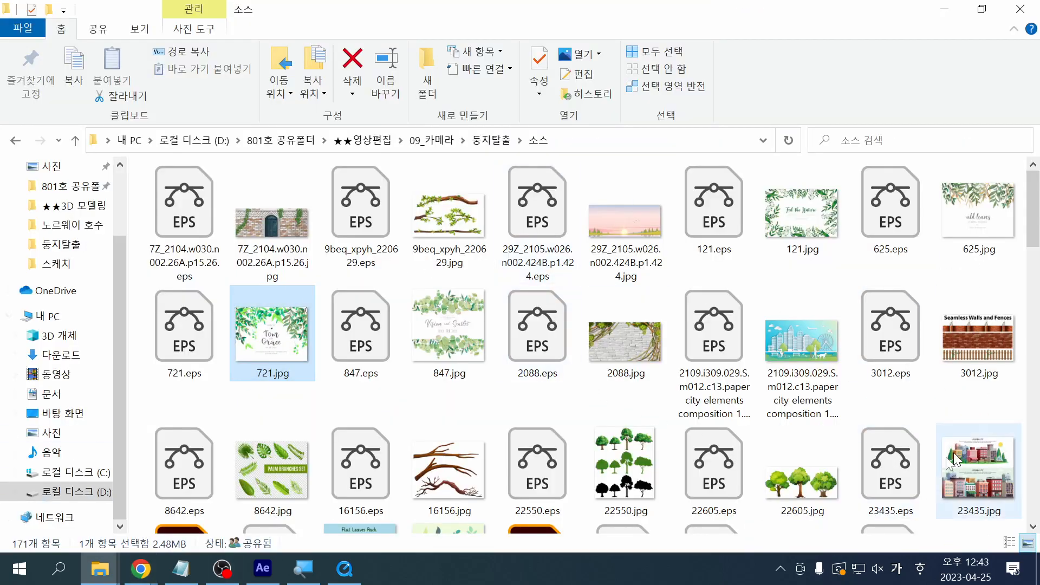
scroll(607, 410, down, 10)
scroll(607, 411, down, 20)
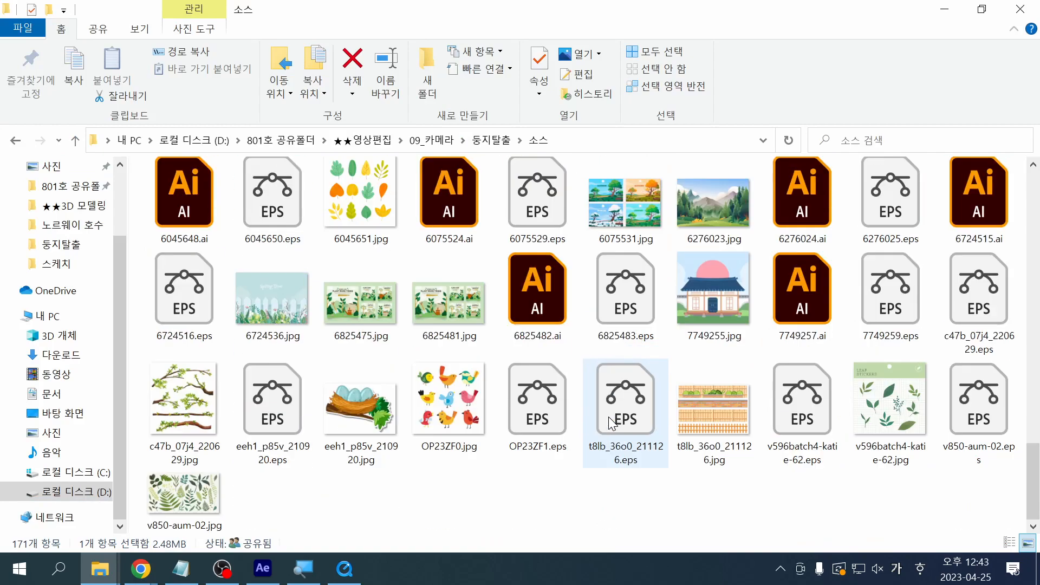
Step: Return to the start of the shared 둥지탈출 project's 소스 folder and copy all of its files
scroll(609, 417, up, 10)
scroll(609, 417, up, 15)
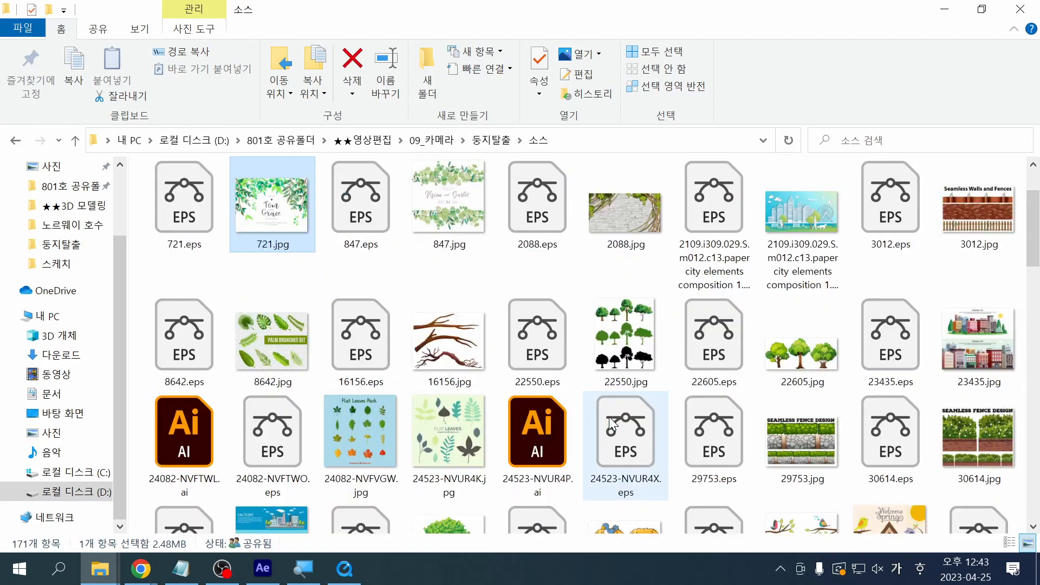
scroll(612, 423, down, 1)
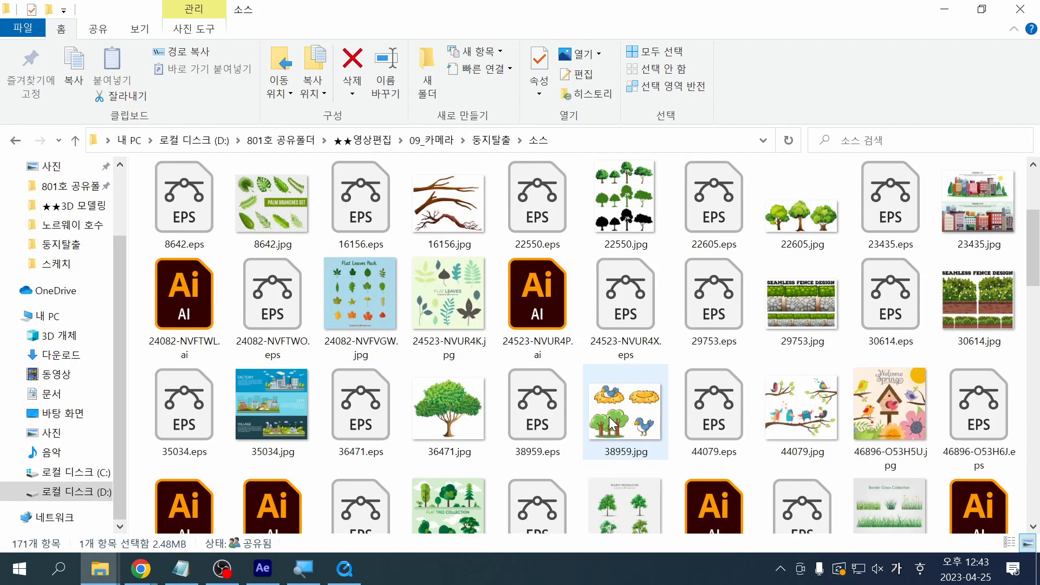
scroll(611, 423, up, 3)
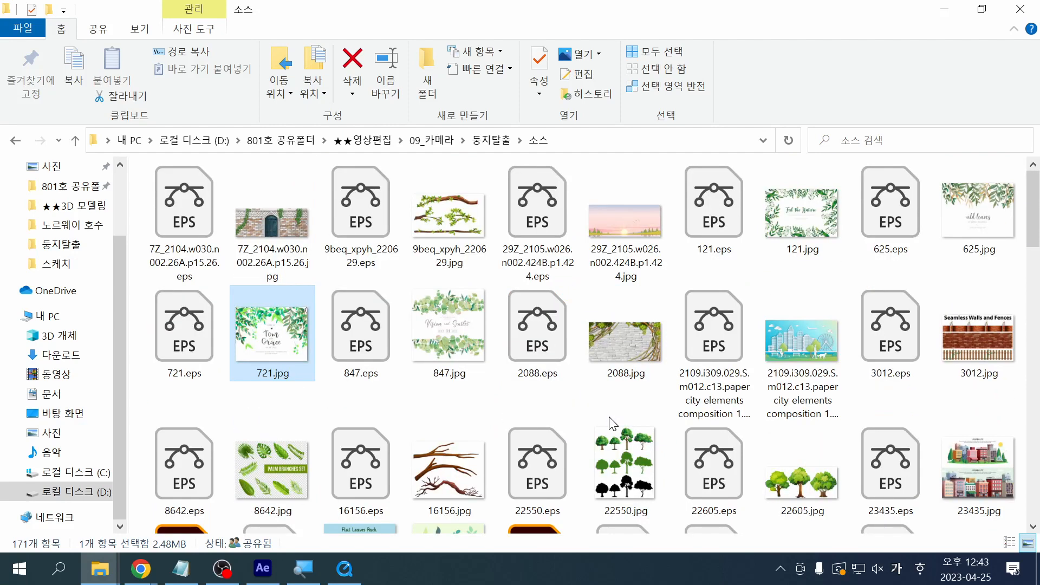
click(624, 415)
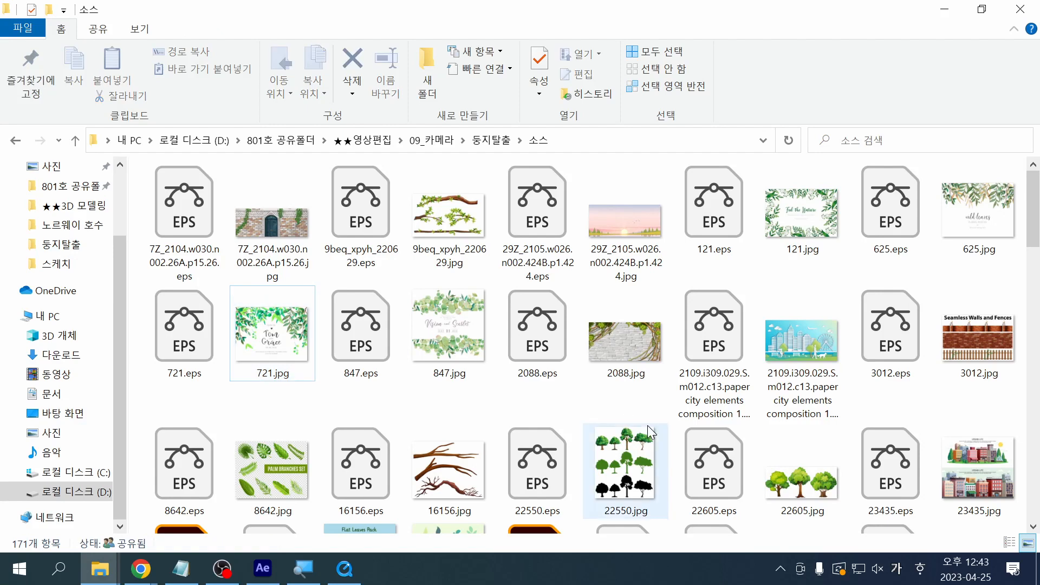
key(ctrl+a)
mouse_move(293, 580)
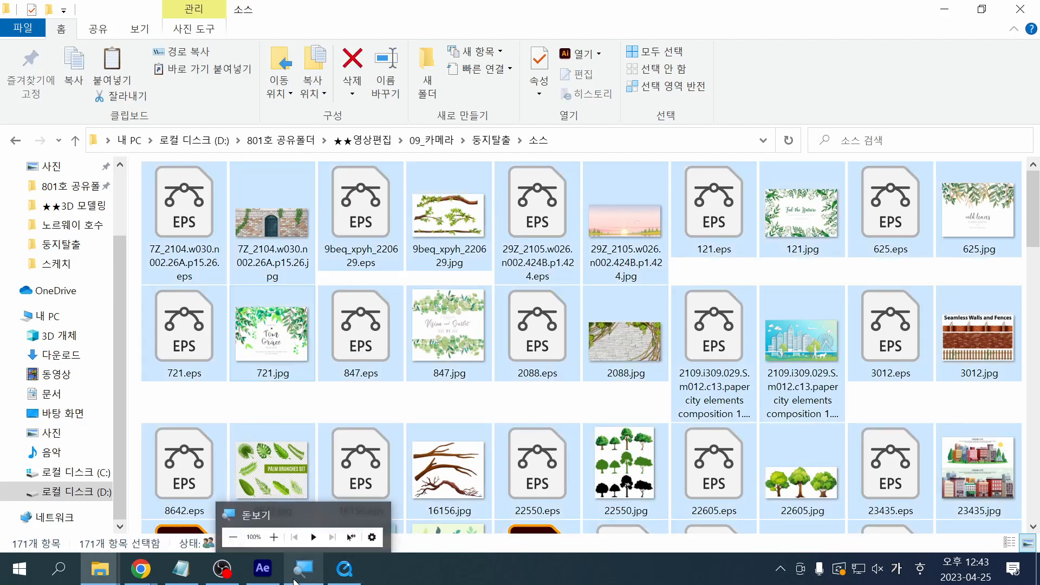
click(71, 491)
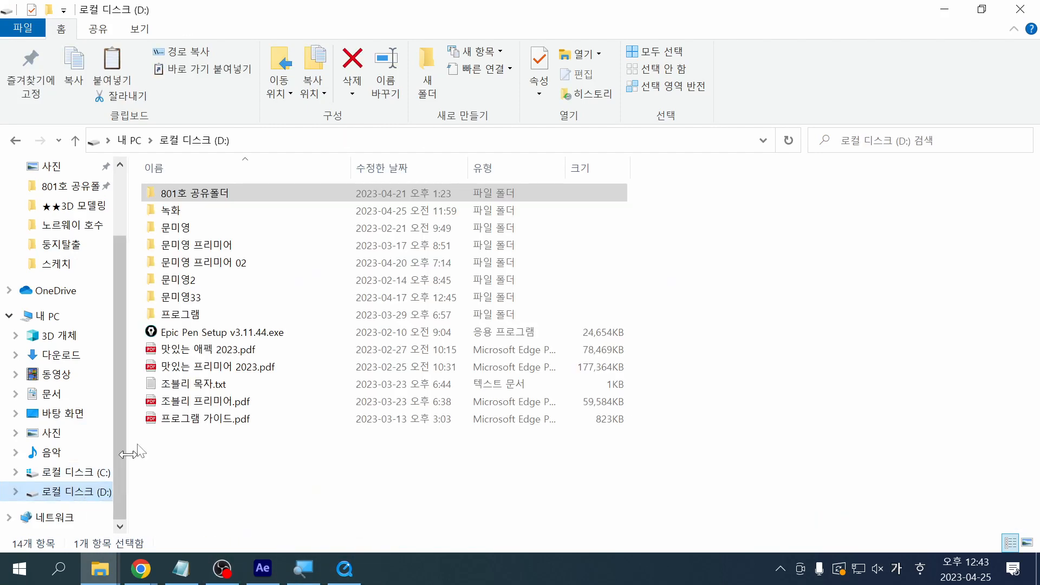
click(16, 140)
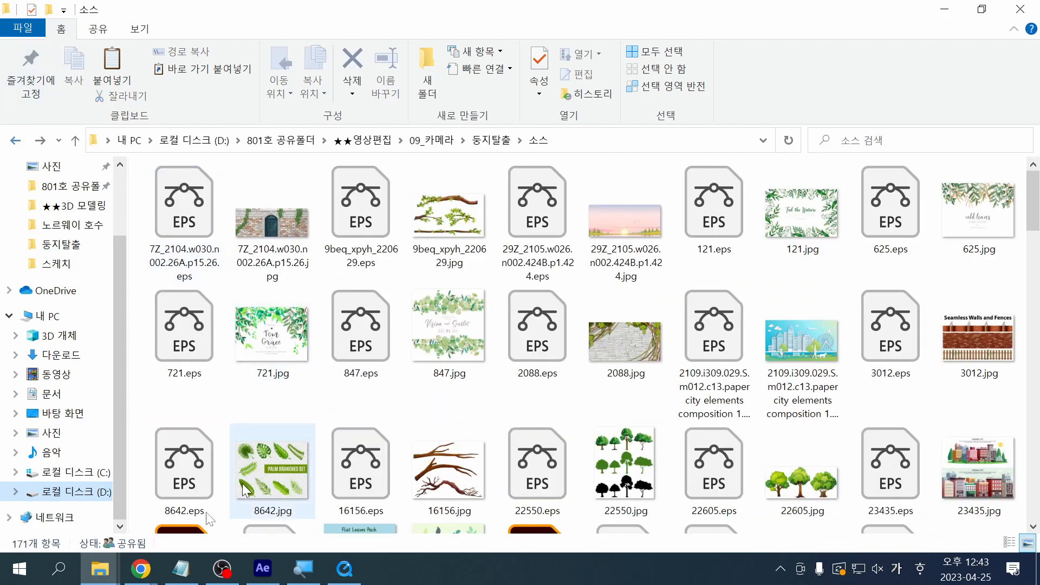
Step: Switch to the 다운로드 Explorer window and open the 2d 영상 folder inside the personal folder on drive D:
mouse_move(100, 568)
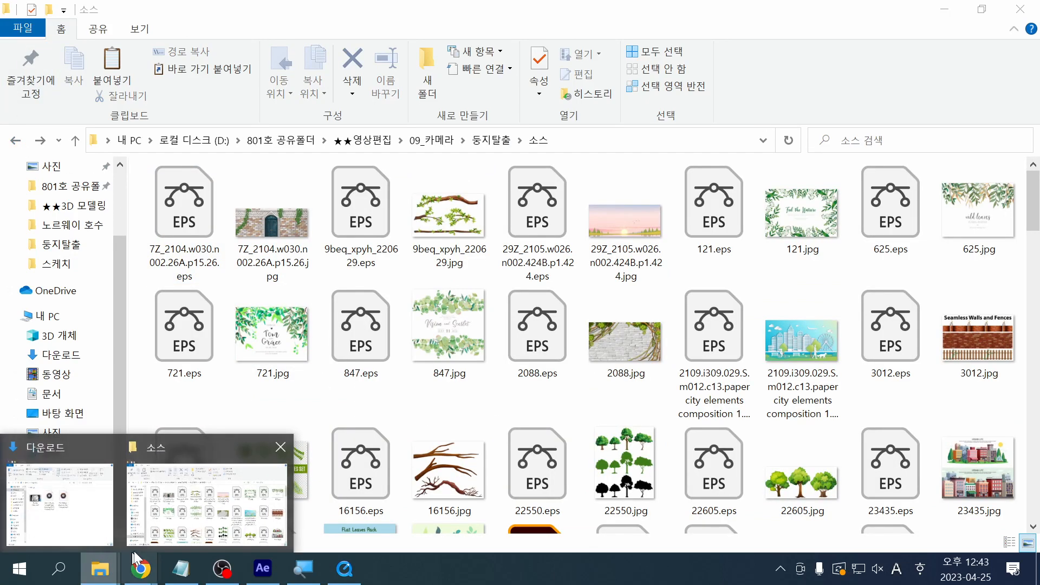
click(70, 523)
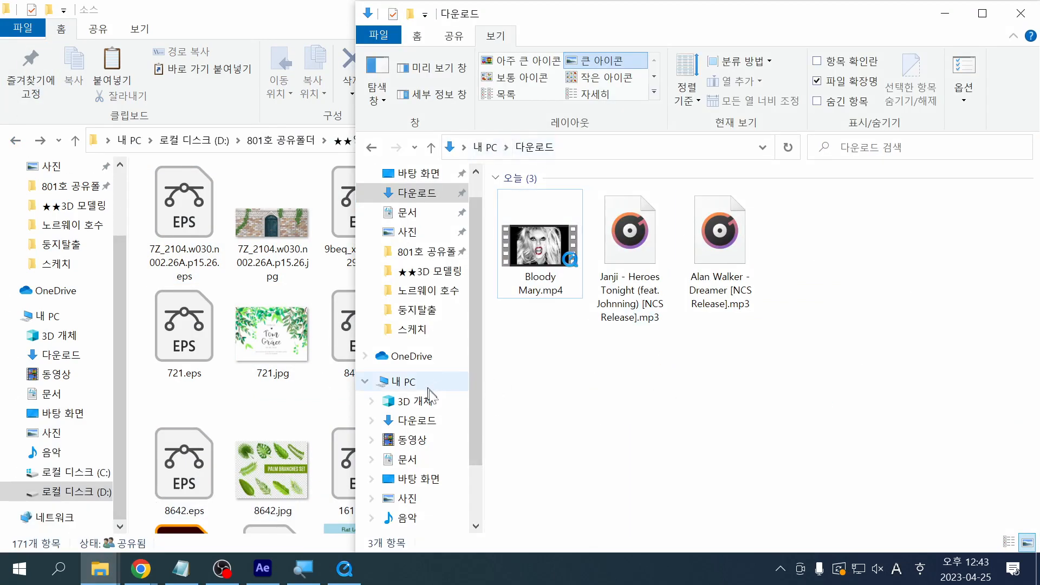
click(407, 382)
scroll(423, 395, down, 2)
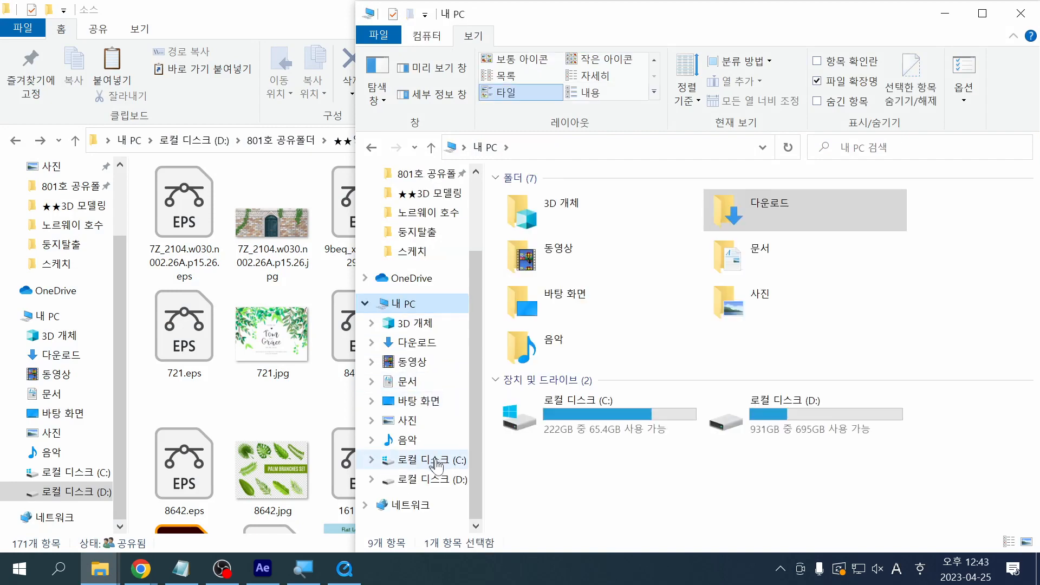
click(444, 482)
double_click(542, 304)
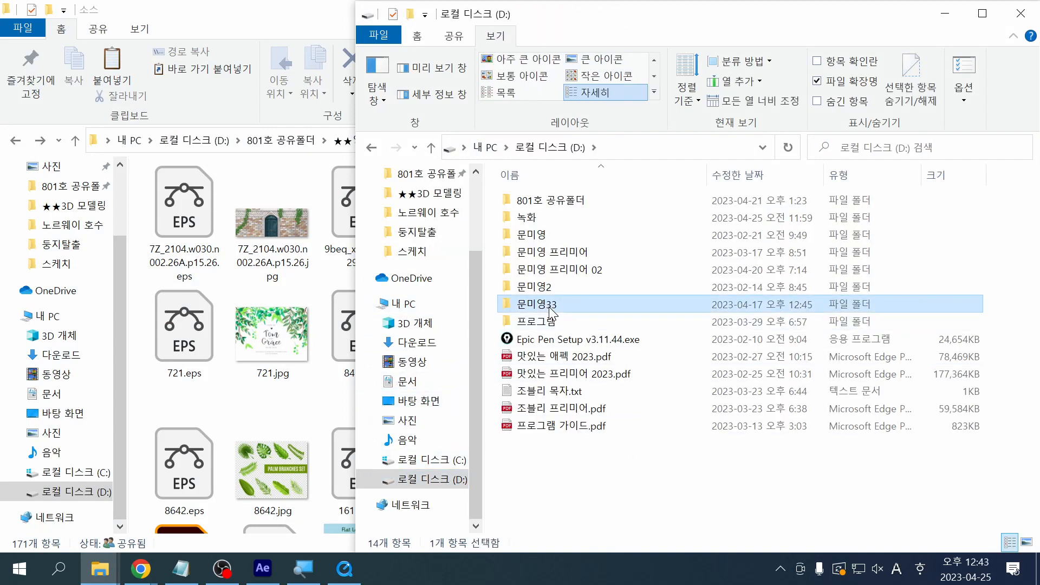
click(562, 274)
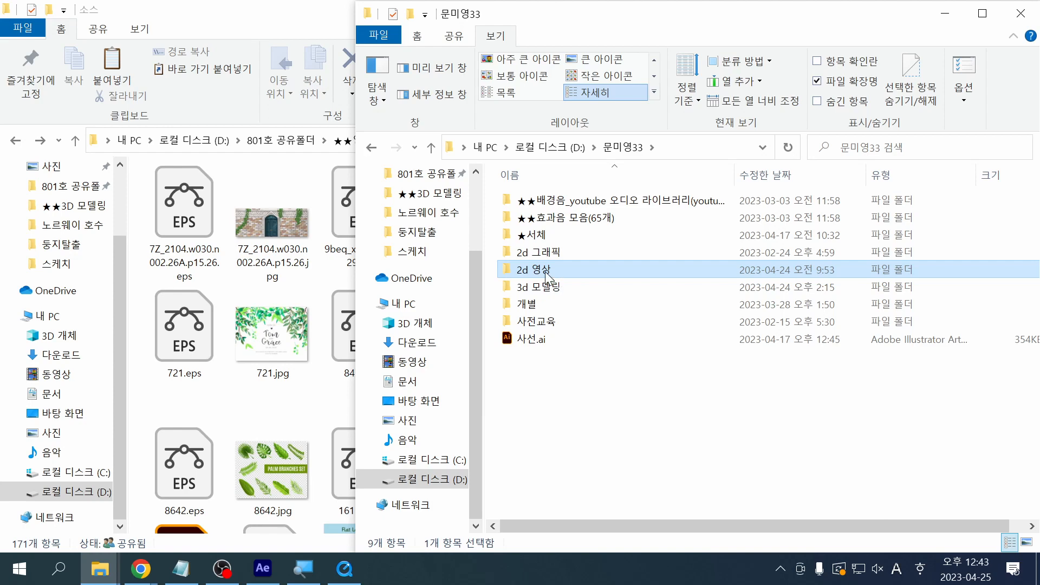
double_click(548, 277)
Step: Create a folder named 230425_둥지탈출 in 2d 영상 and open it
scroll(661, 421, down, 11)
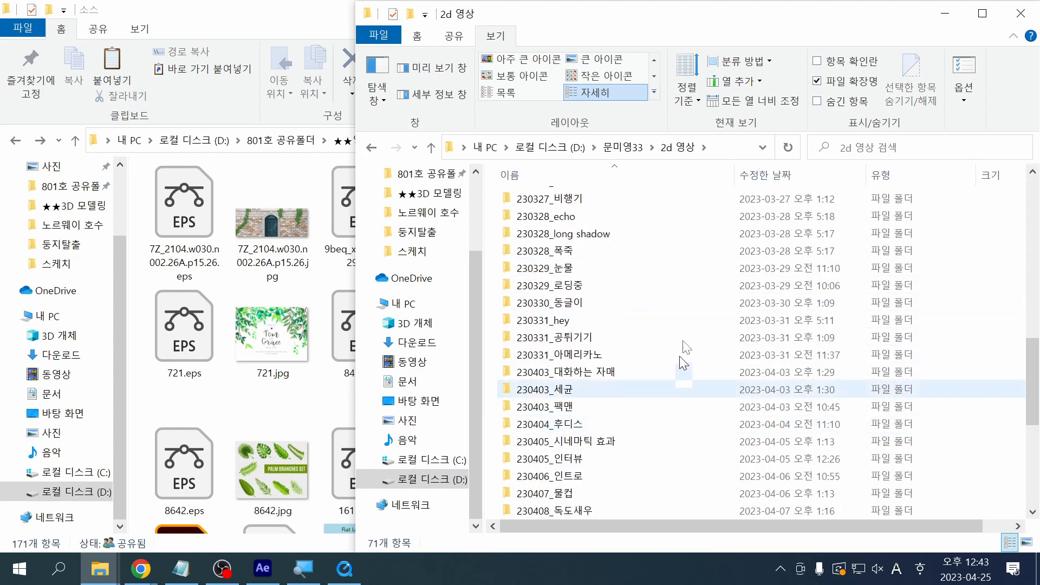
right_click(691, 308)
click(740, 68)
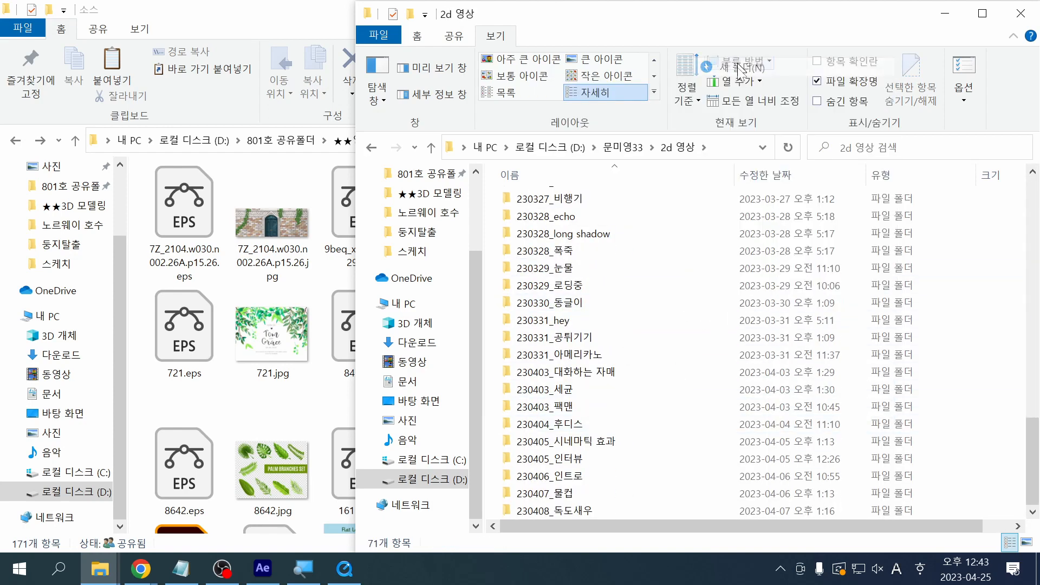
text(230425_동)
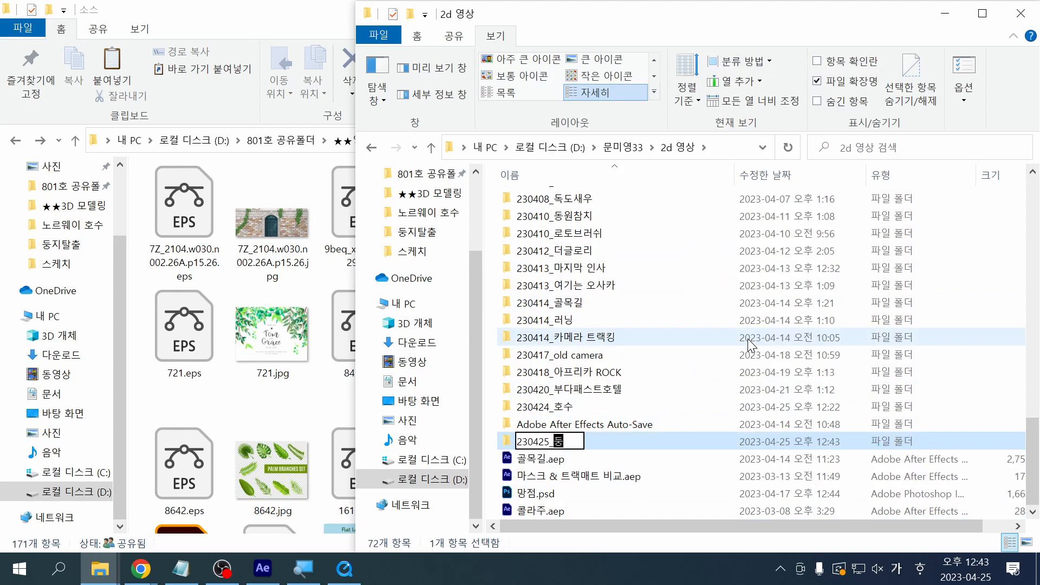
key(Return)
key(Return)
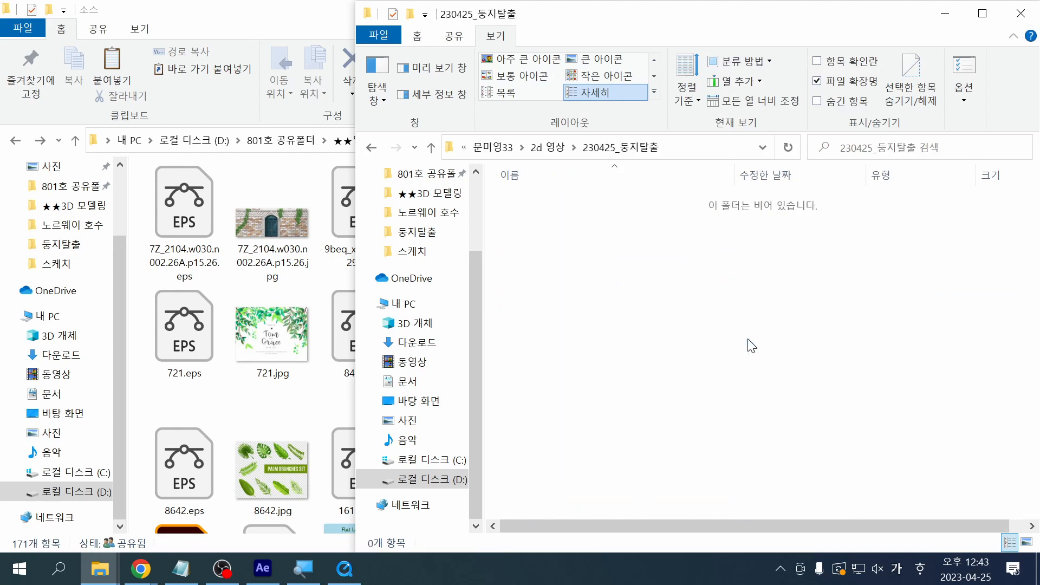
Step: Create a subfolder named 소스 in 230425_둥지탈출 and open it
right_click(673, 289)
click(729, 299)
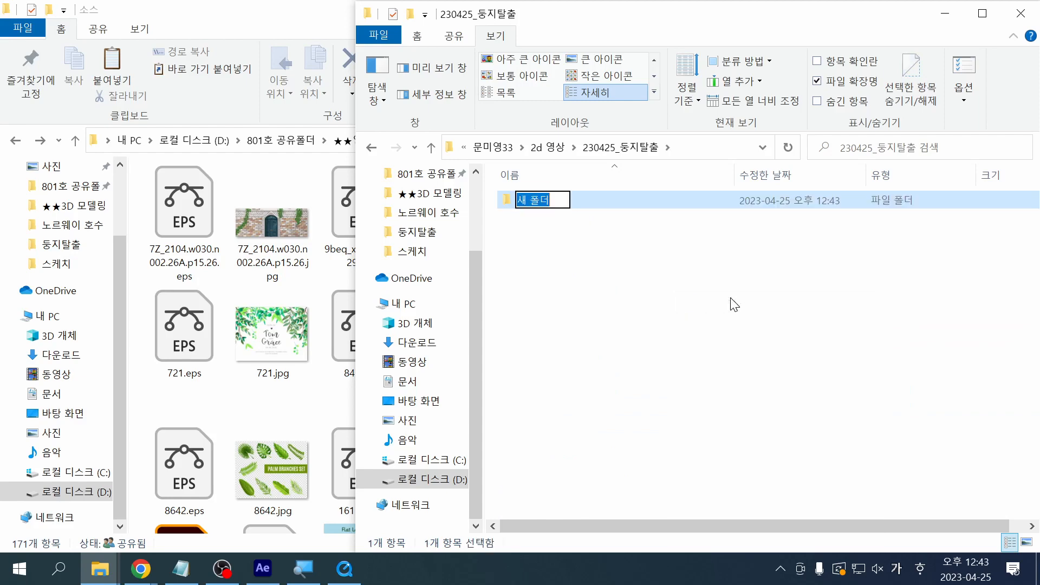
text(ㅅ스)
key(Return)
key(Return)
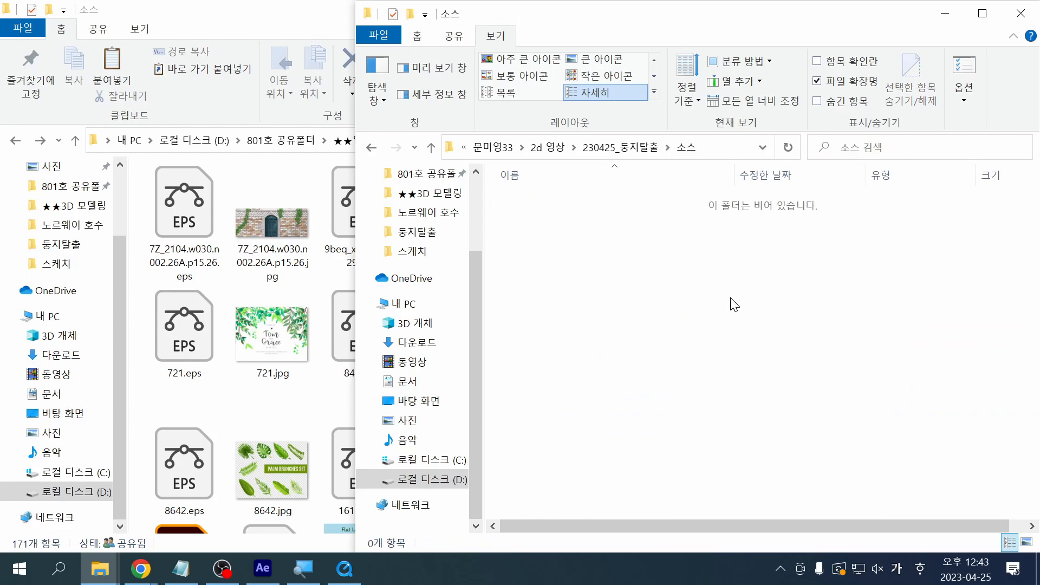
Step: Paste the copied source files into the new 소스 folder and maximize its window
key(ctrl+v)
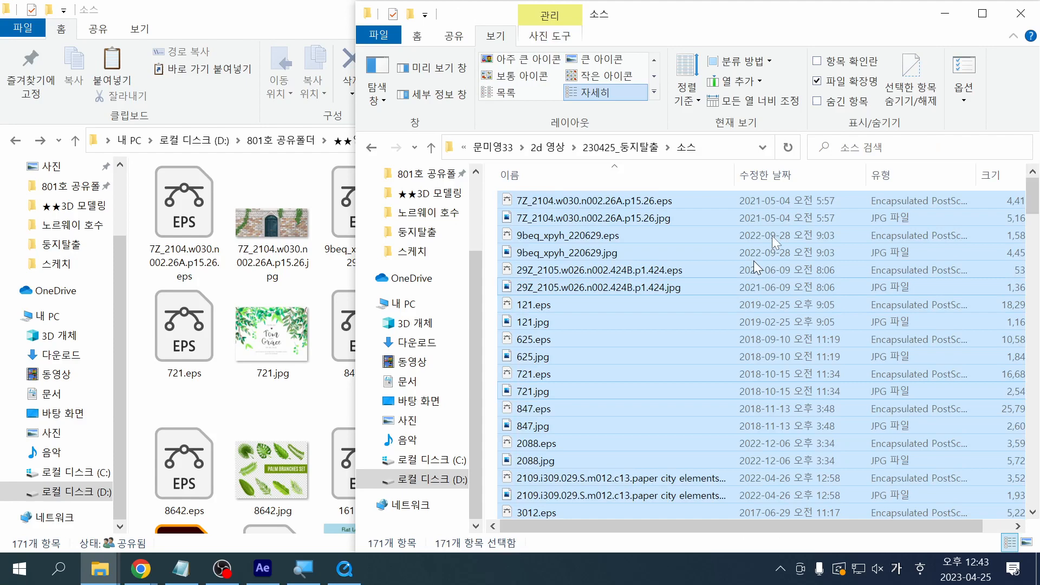
click(982, 14)
click(823, 286)
Step: Show the pasted files as large icons (큰 아이콘)
right_click(759, 249)
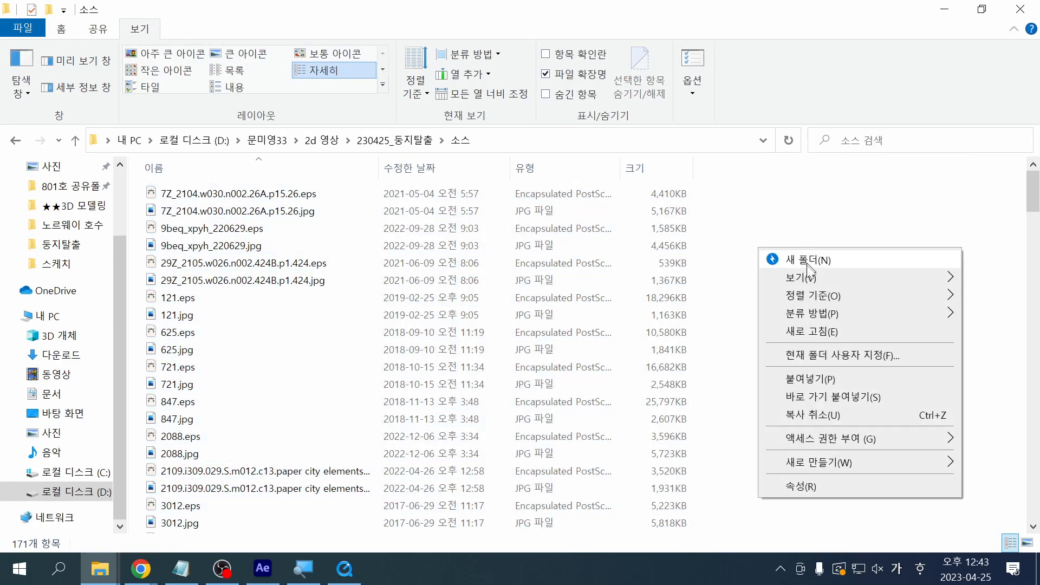
mouse_move(811, 277)
click(689, 286)
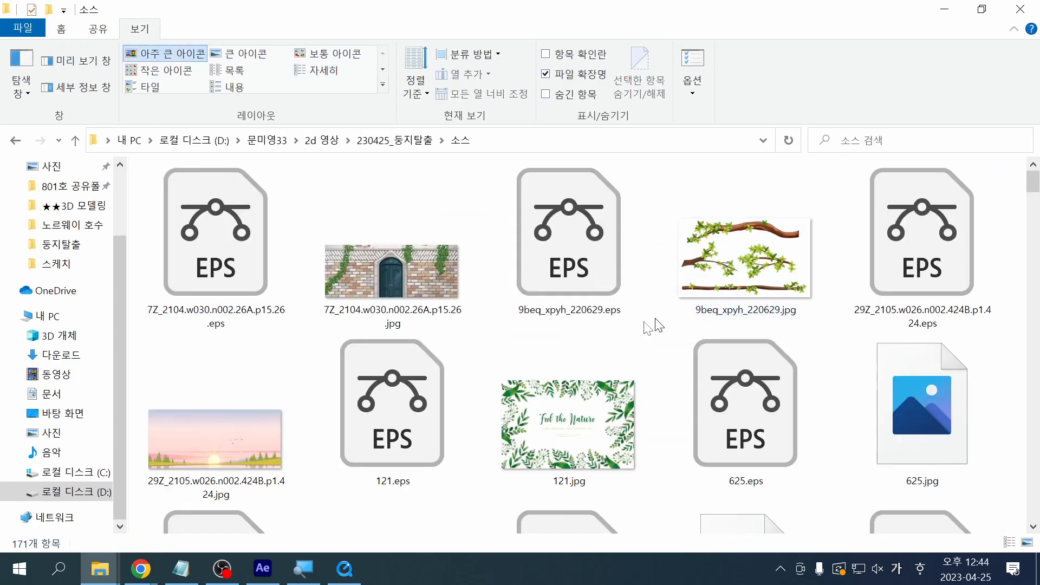
right_click(635, 325)
mouse_move(704, 103)
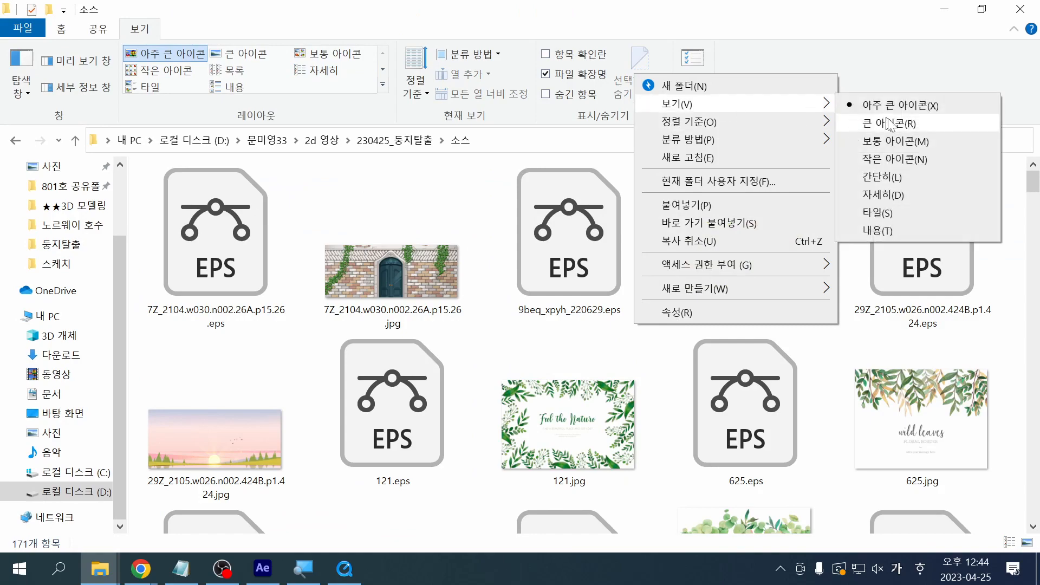
click(898, 124)
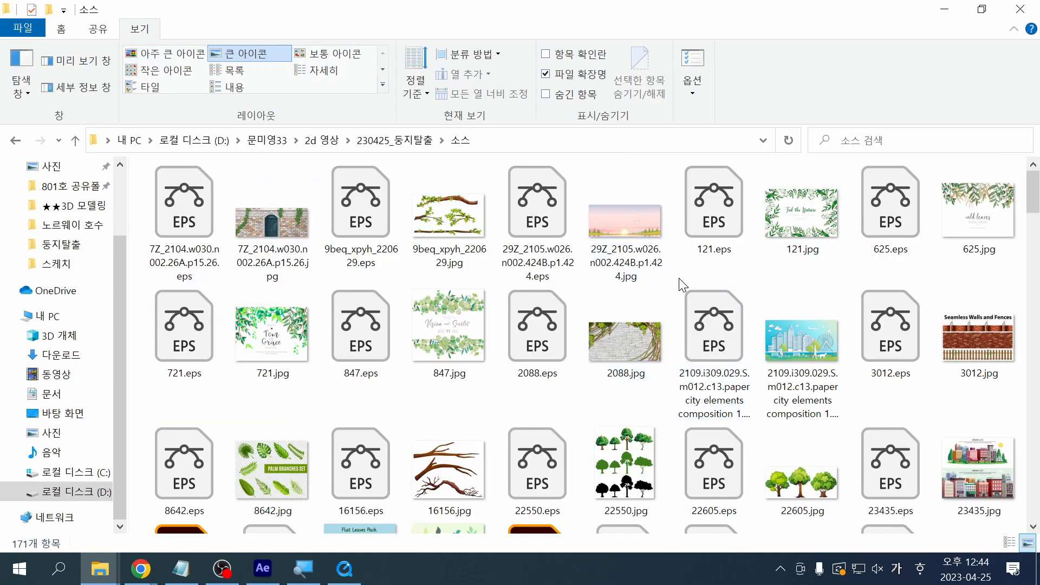
Step: Look through the pasted source files to the end and back, and shrink their icons slightly below the large size
scroll(678, 278, down, 10)
scroll(679, 278, down, 3)
scroll(678, 278, up, 8)
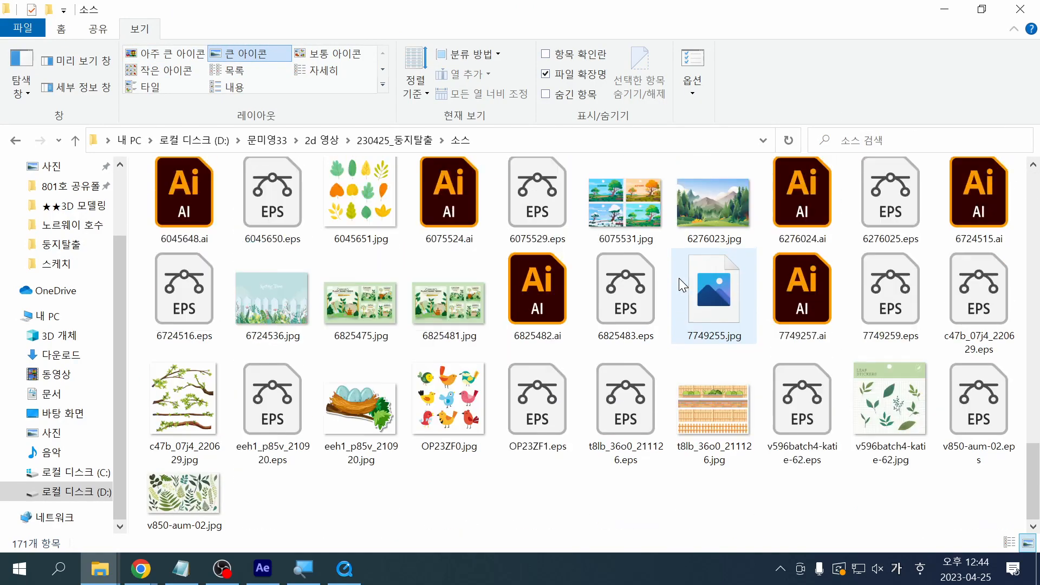
scroll(679, 278, up, 10)
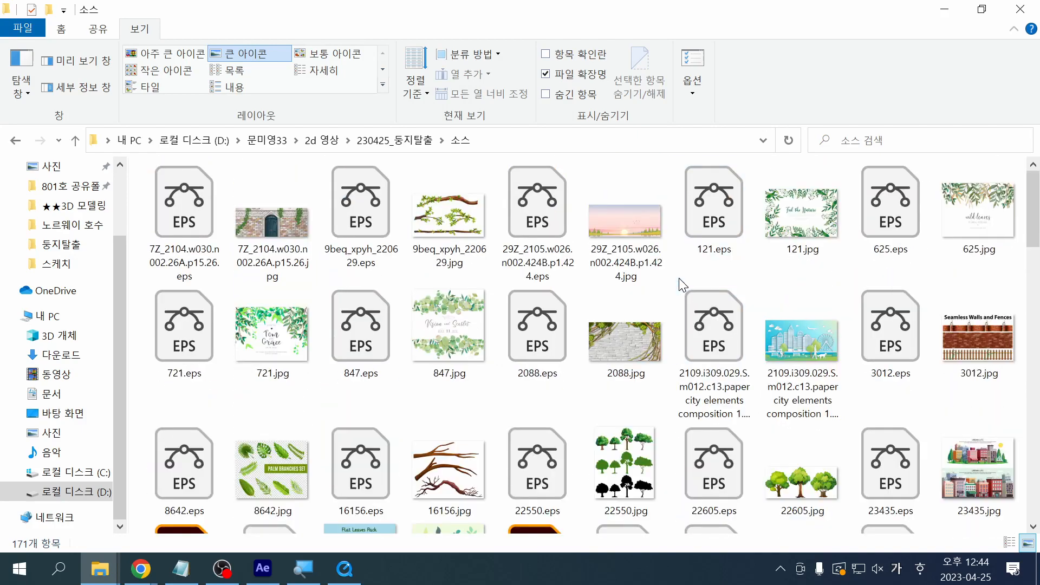
click(282, 269)
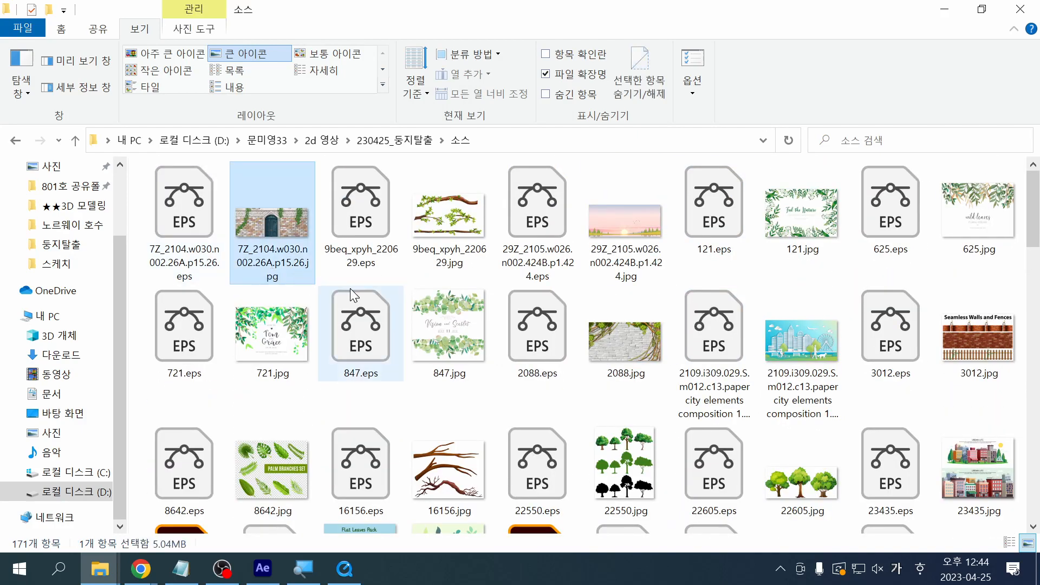
ctrl+scroll(350, 288, down, 2)
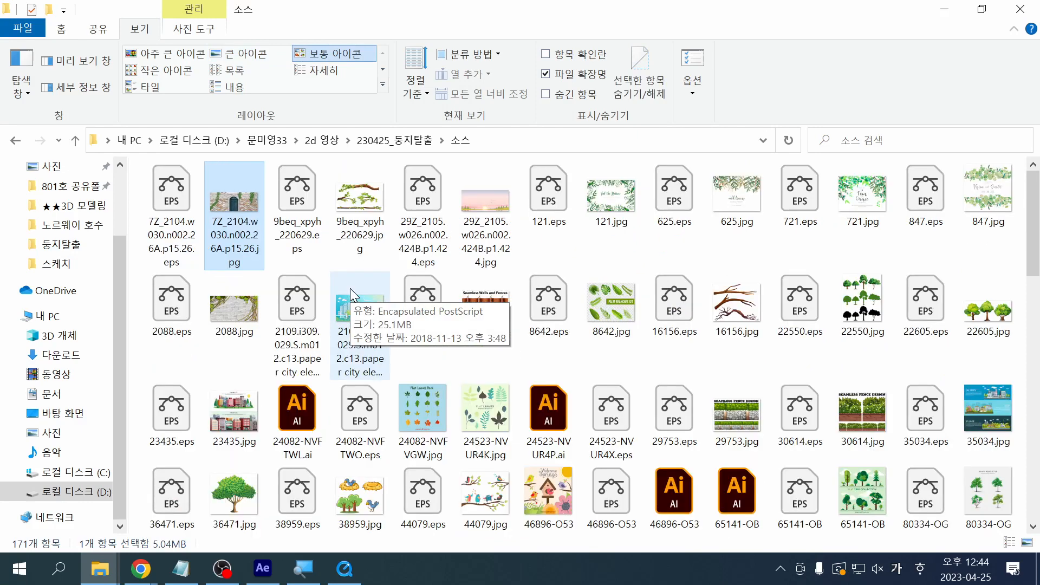
ctrl+scroll(351, 288, up, 1)
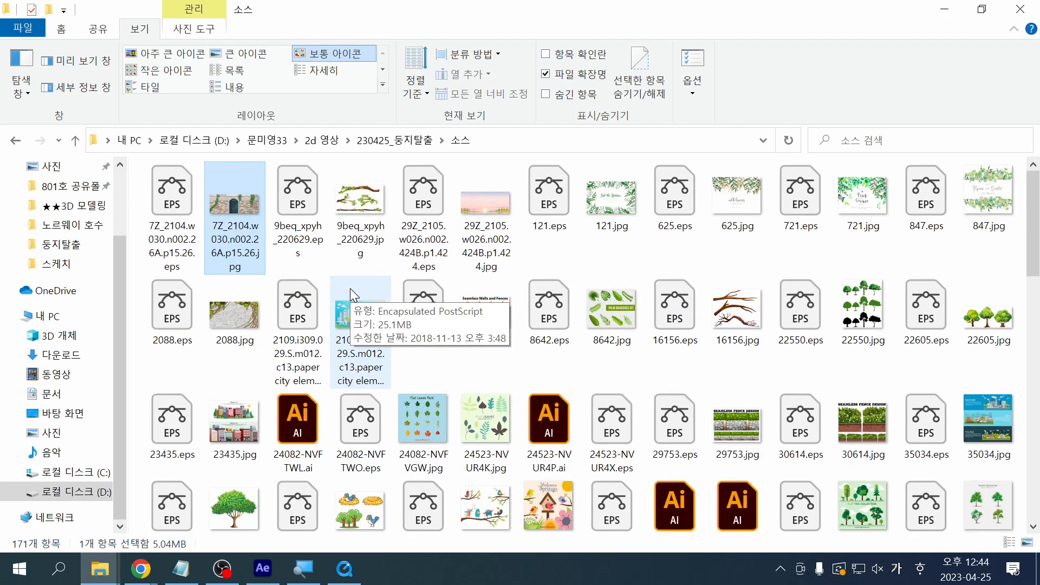
ctrl+scroll(351, 288, up, 1)
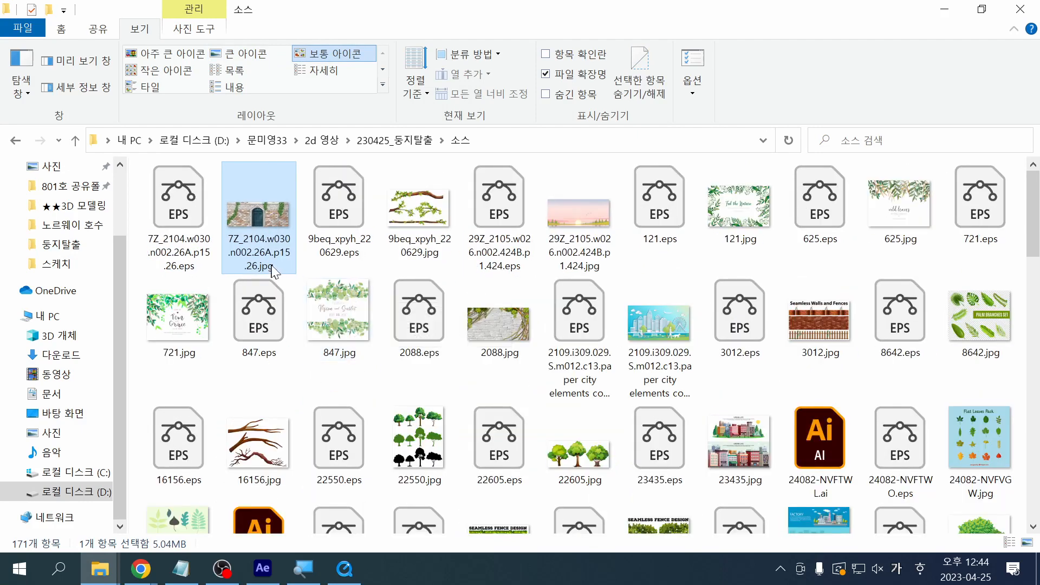
key(F2)
click(262, 568)
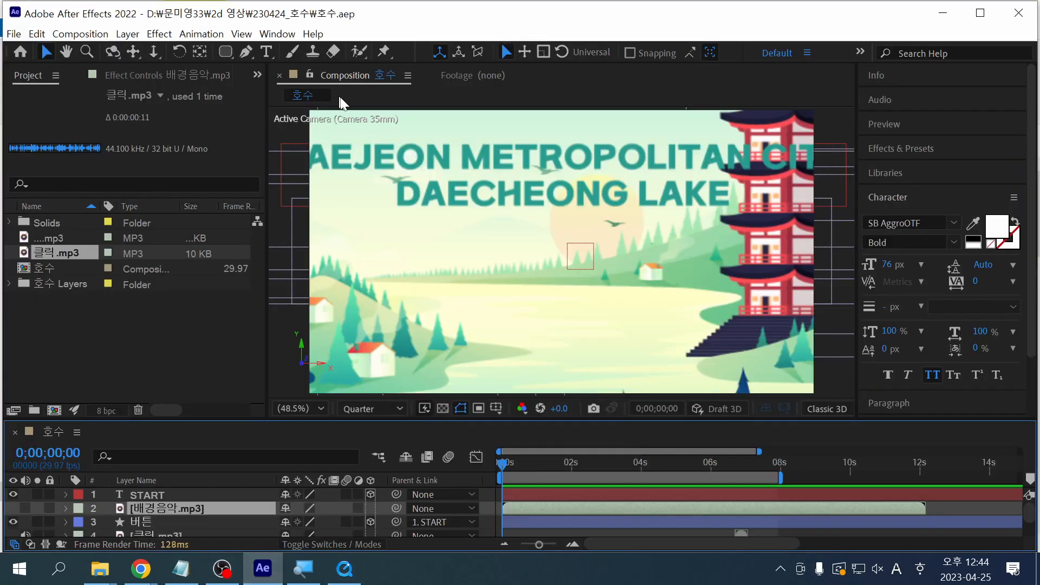
click(943, 13)
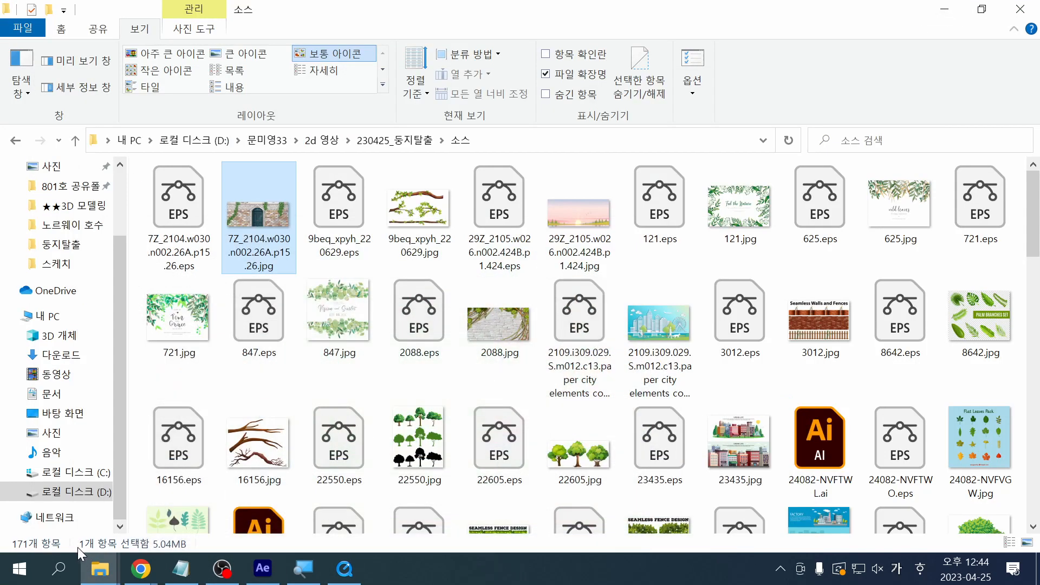
Step: Search Windows for ill and launch Adobe Illustrator
click(65, 561)
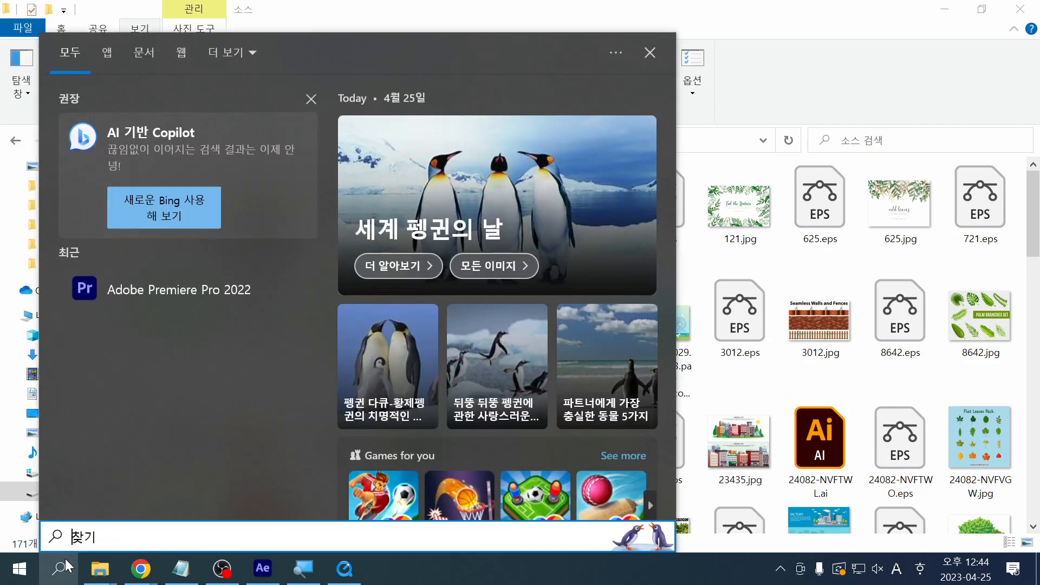
text(ill)
key(Return)
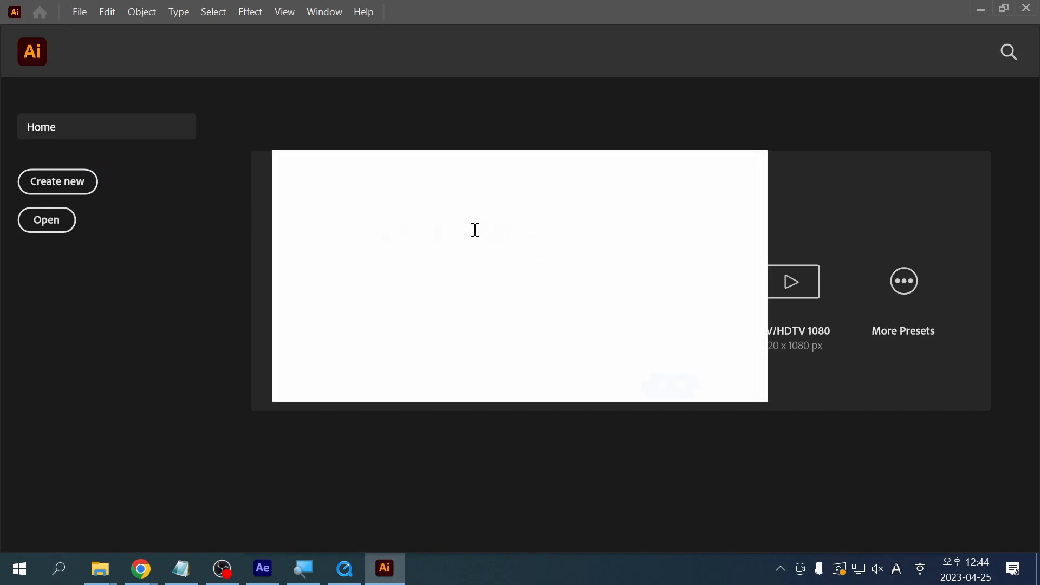
Step: Accept Adobe's general terms of use in Illustrator
click(58, 568)
click(697, 466)
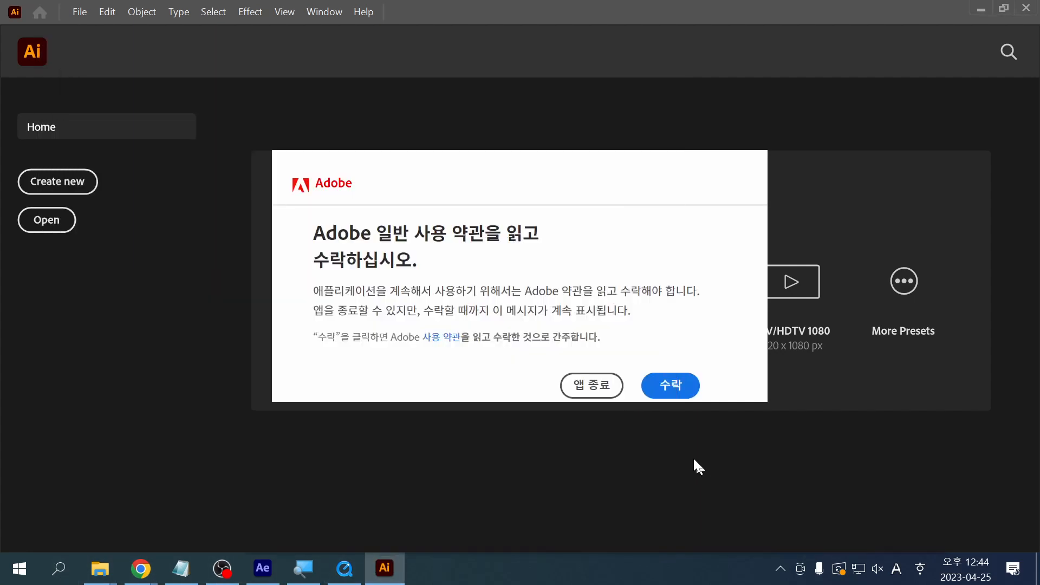
click(676, 390)
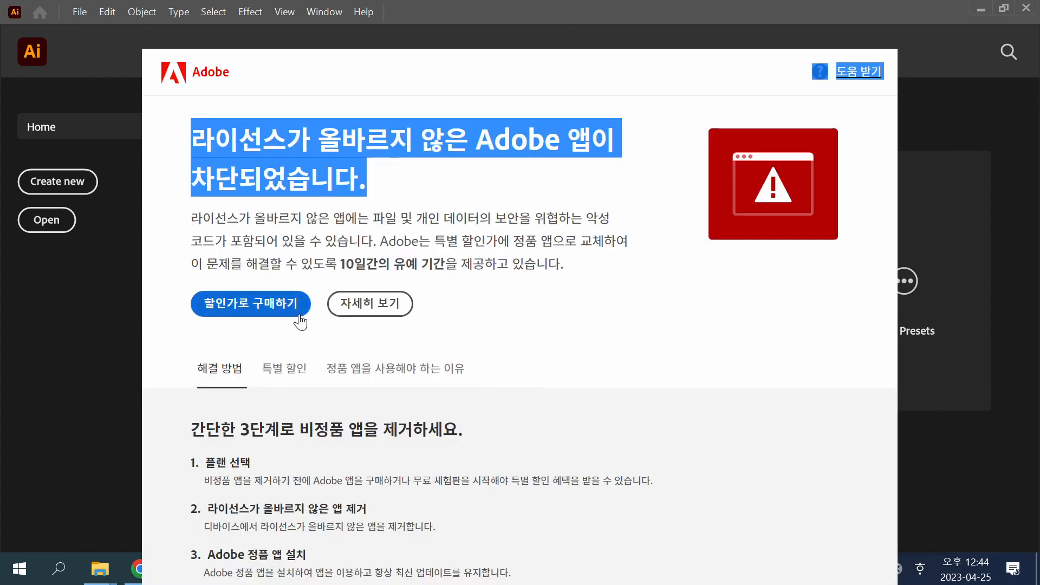
Step: Open the details of Adobe's licence notice, search Windows for 방화벽, and bring up the firewall's advanced settings (고급 설정)
click(374, 310)
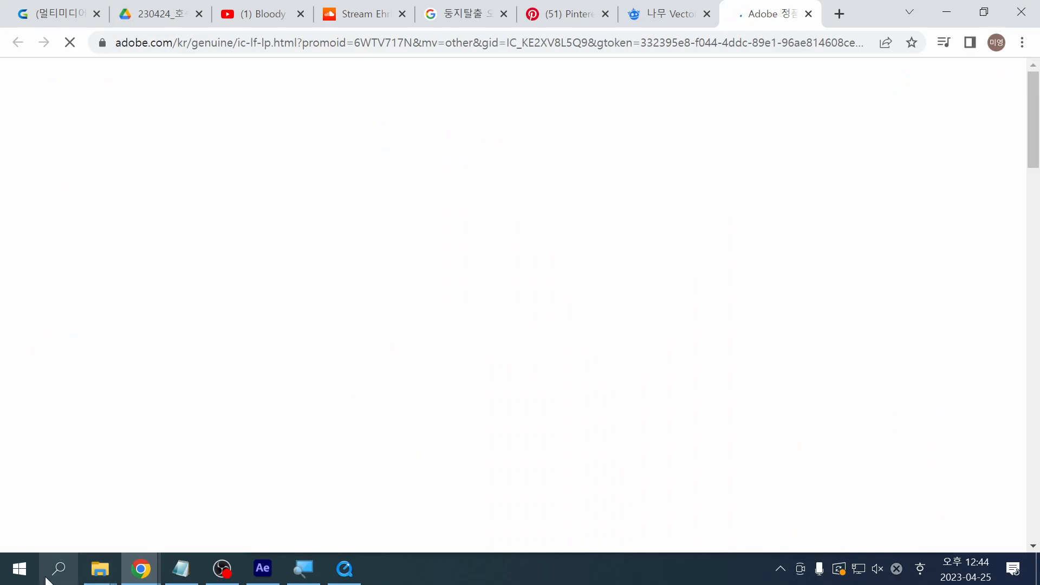
click(57, 576)
text(방화)
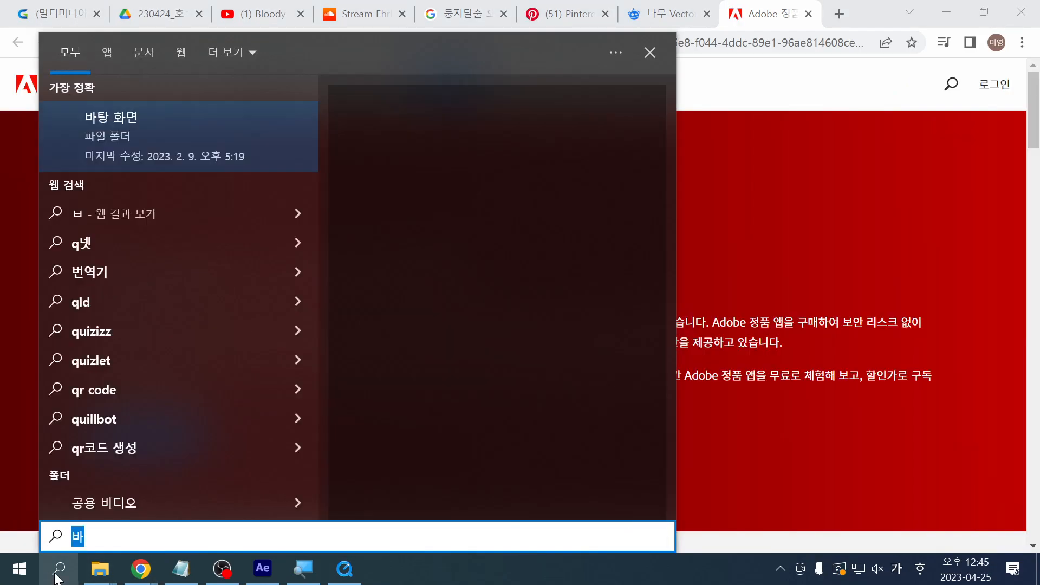
text(벽)
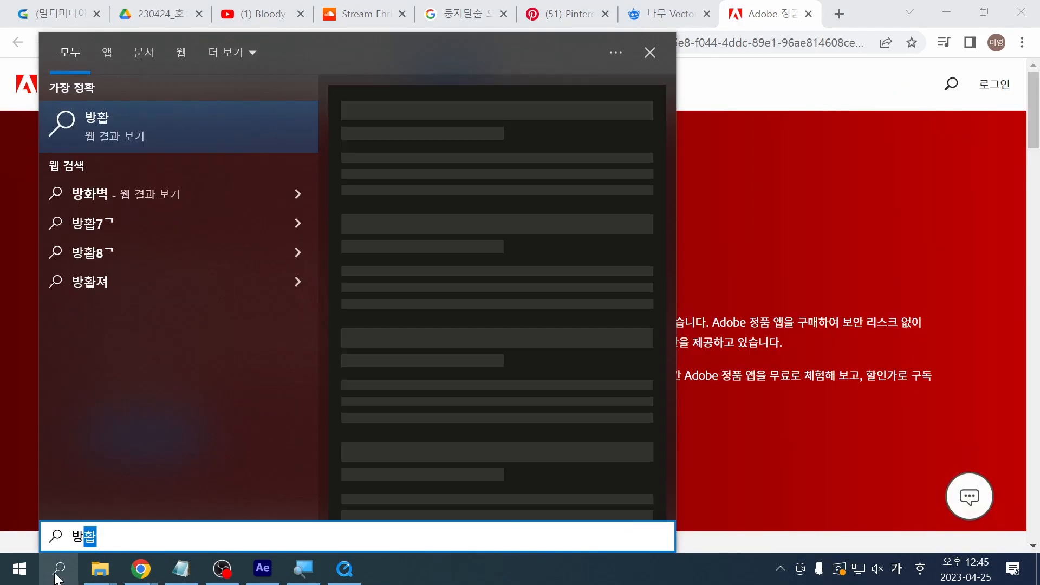
key(Return)
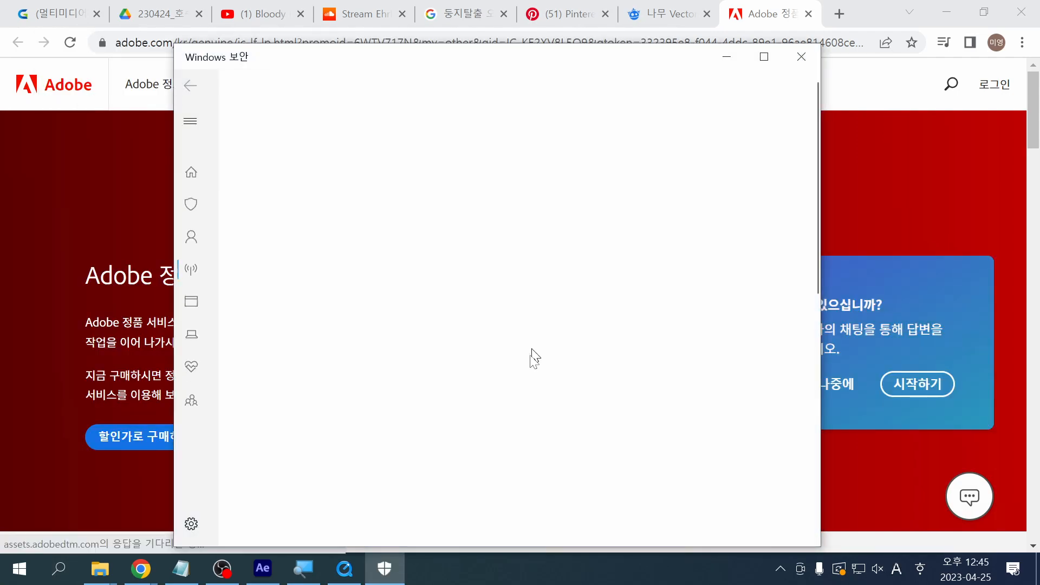
click(274, 527)
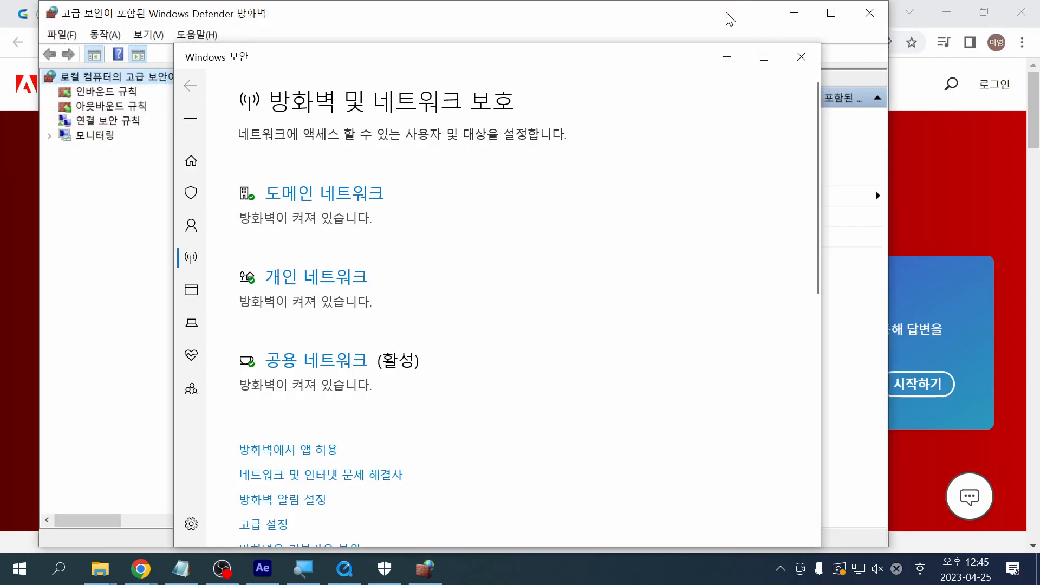
click(729, 19)
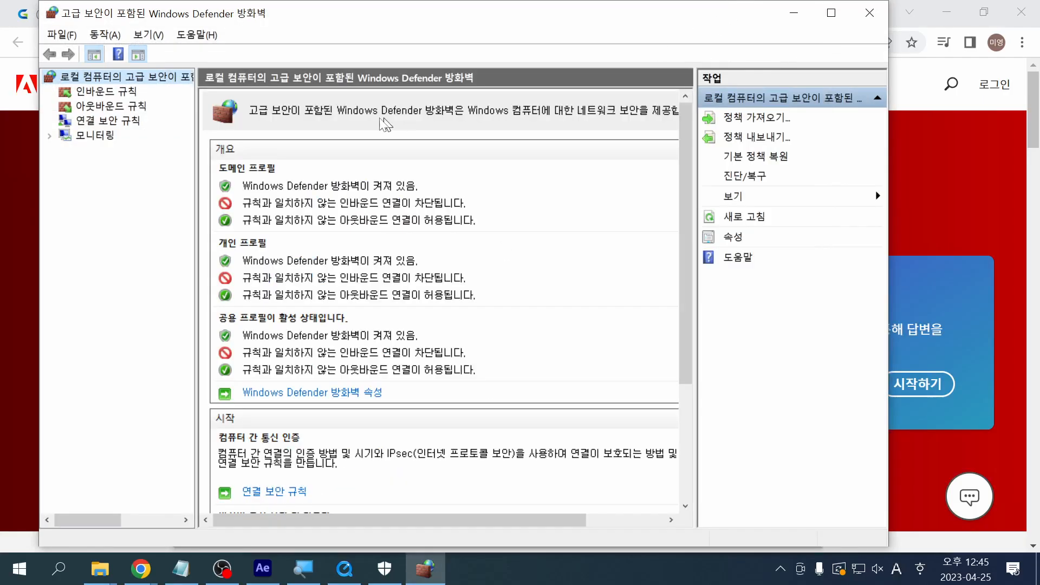
Step: Start a new outbound rule (아웃바운드 규칙) and choose 프로그램 as its rule type
click(106, 105)
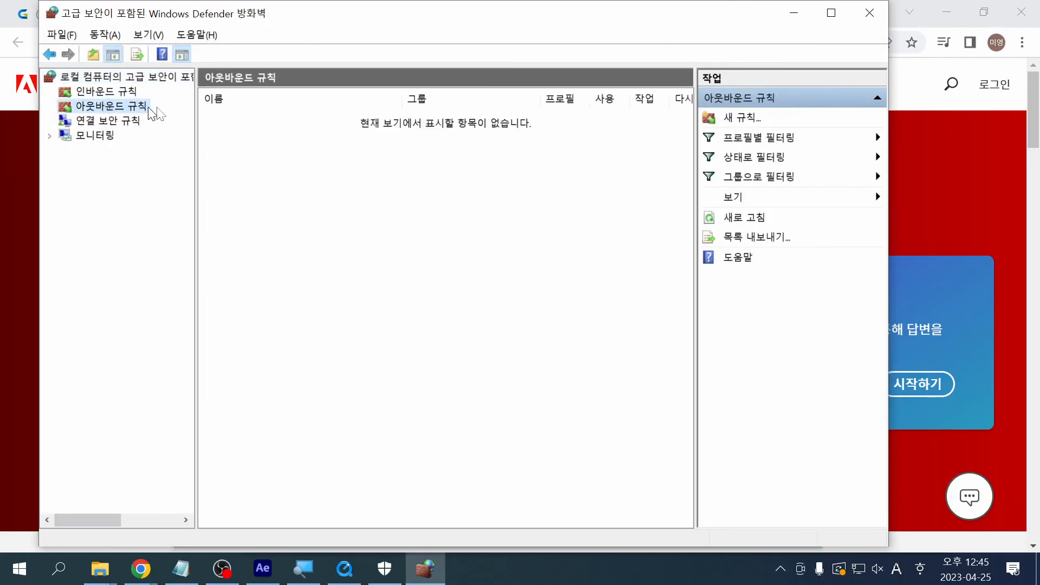
click(741, 118)
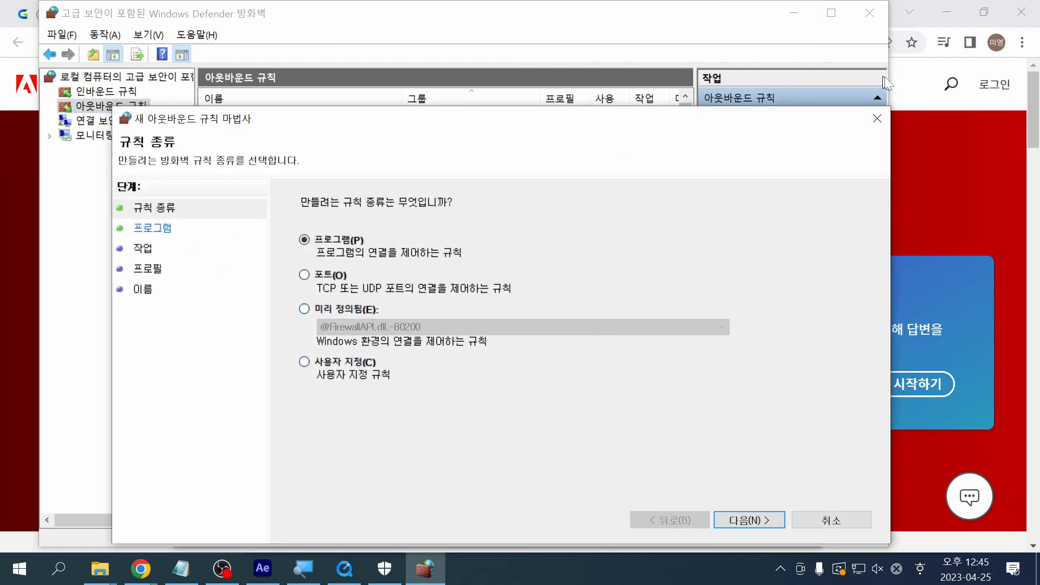
click(877, 119)
click(741, 117)
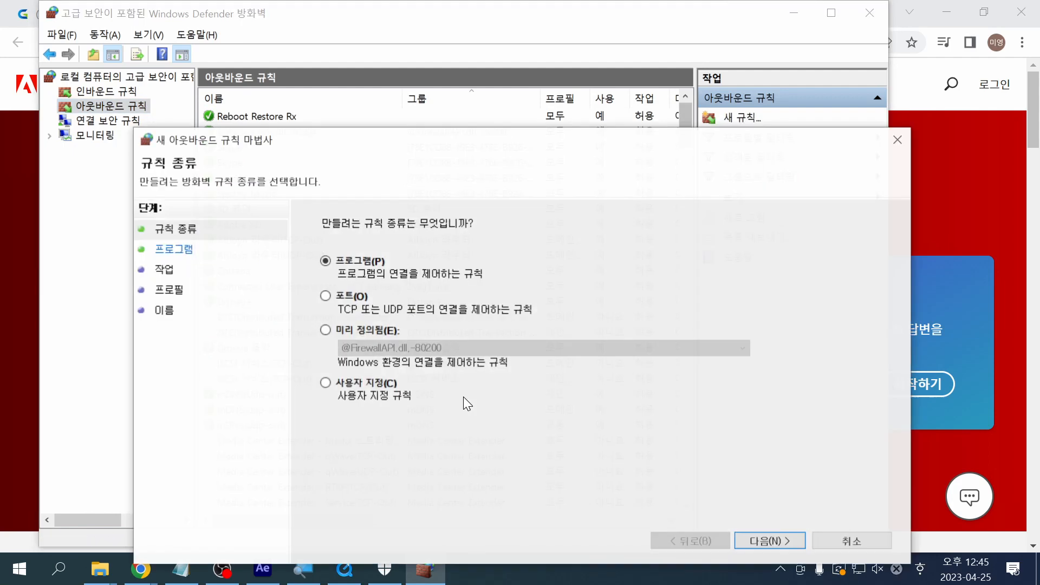
click(766, 542)
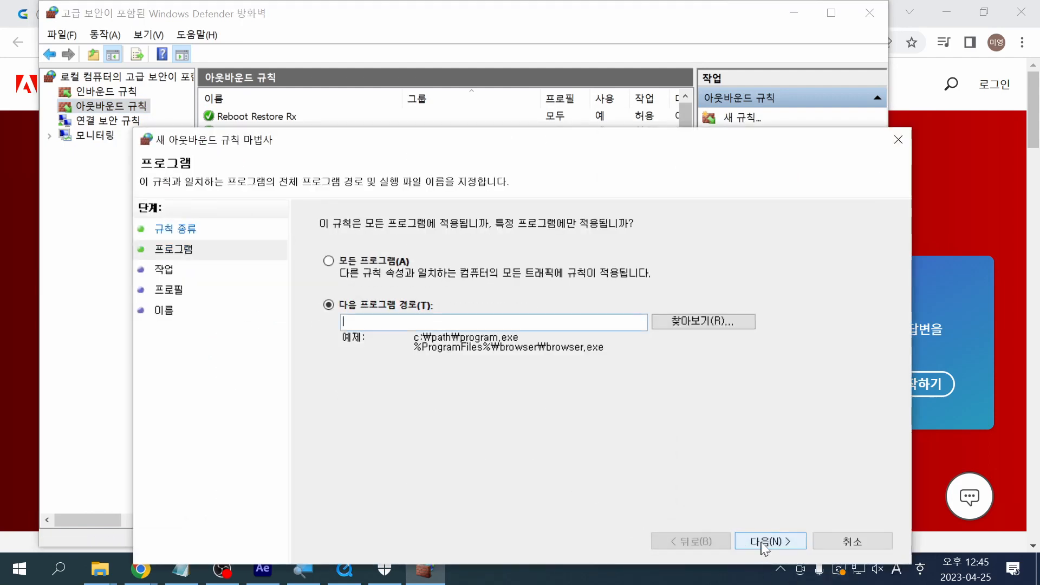
Step: Set the rule's program path to the Adobe Illustrator 2022 item in the Adobe folder under Program Files
click(681, 325)
click(703, 299)
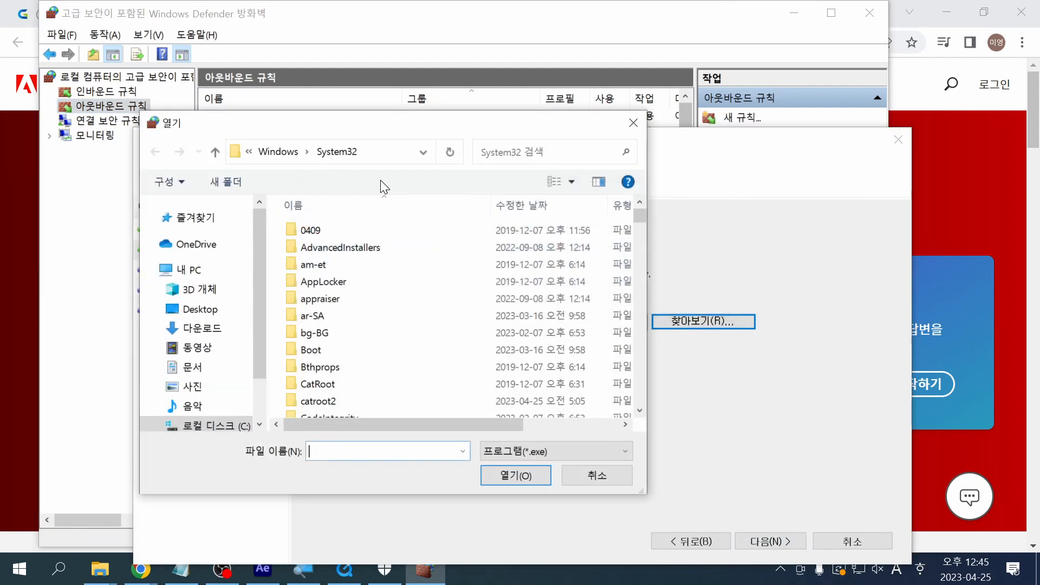
click(280, 152)
click(293, 153)
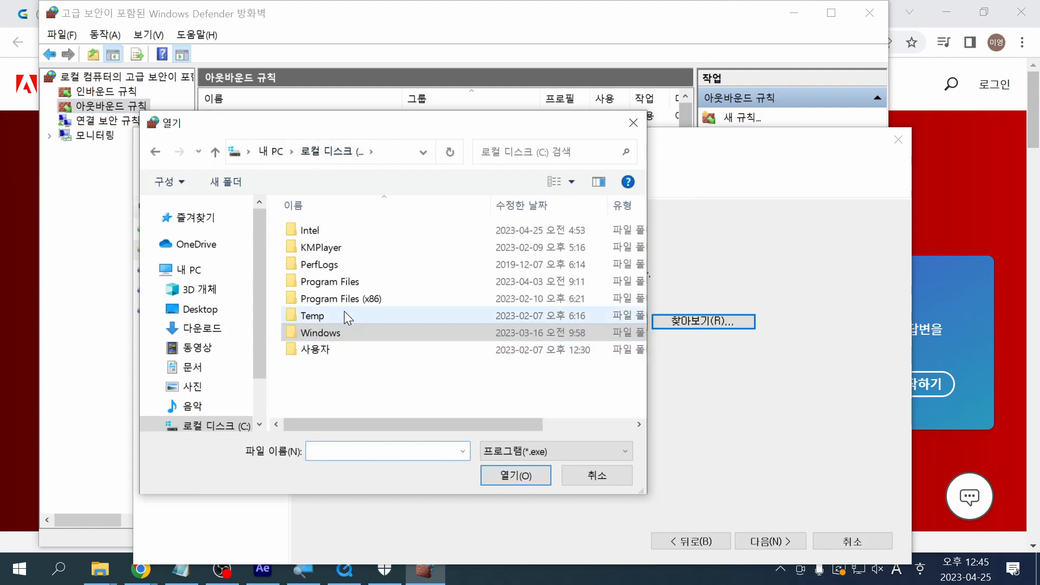
double_click(336, 282)
scroll(371, 328, down, 3)
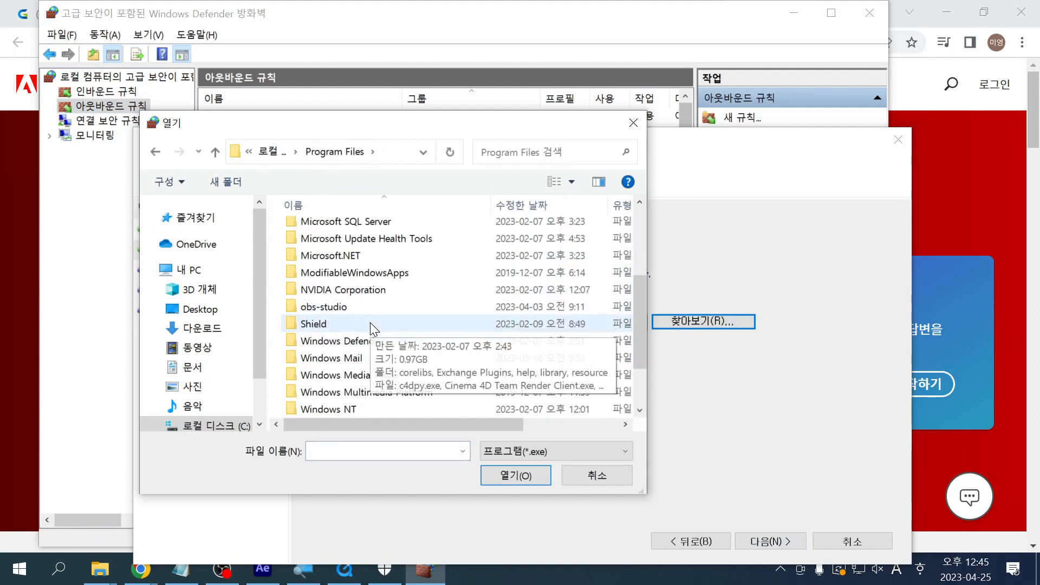
scroll(373, 328, down, 1)
scroll(379, 325, up, 3)
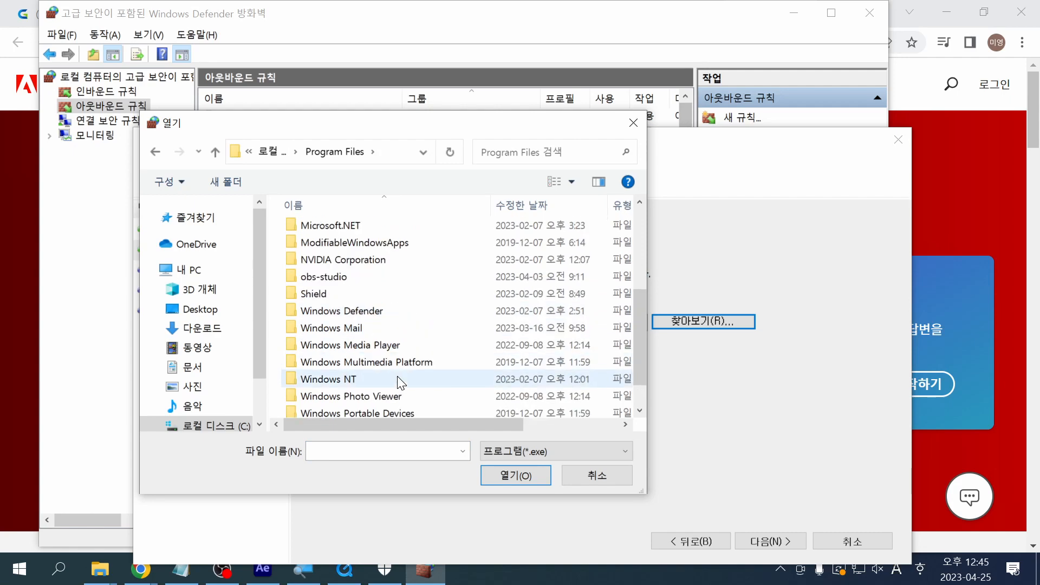
scroll(372, 260, up, 1)
scroll(361, 237, up, 1)
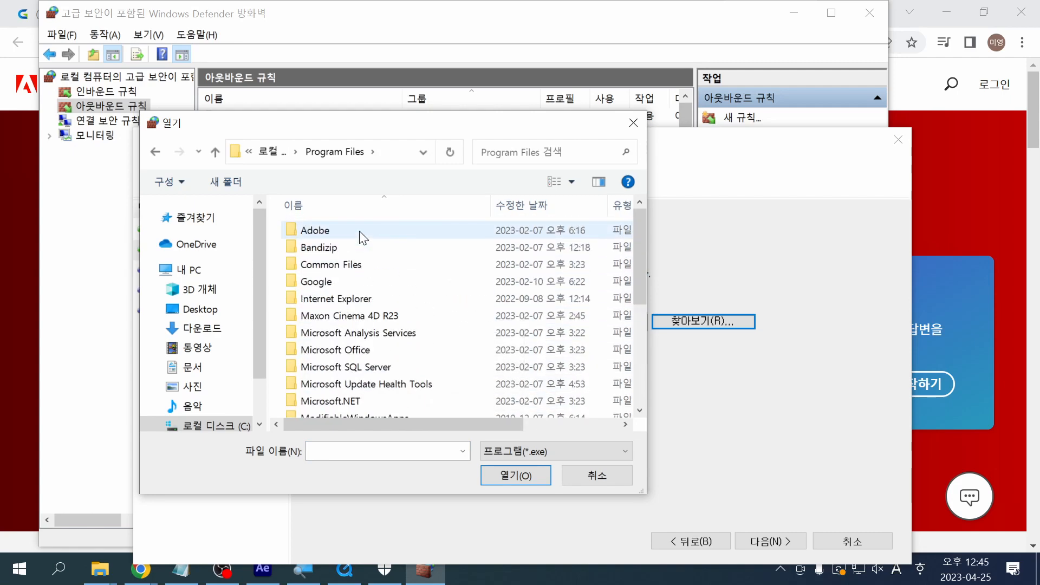
double_click(360, 234)
double_click(361, 281)
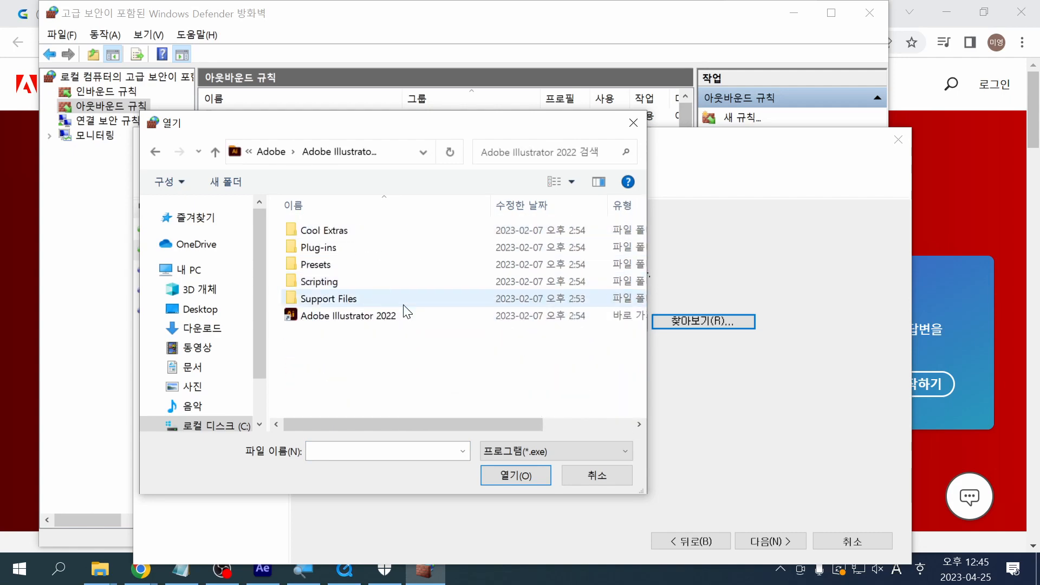
double_click(372, 314)
click(791, 538)
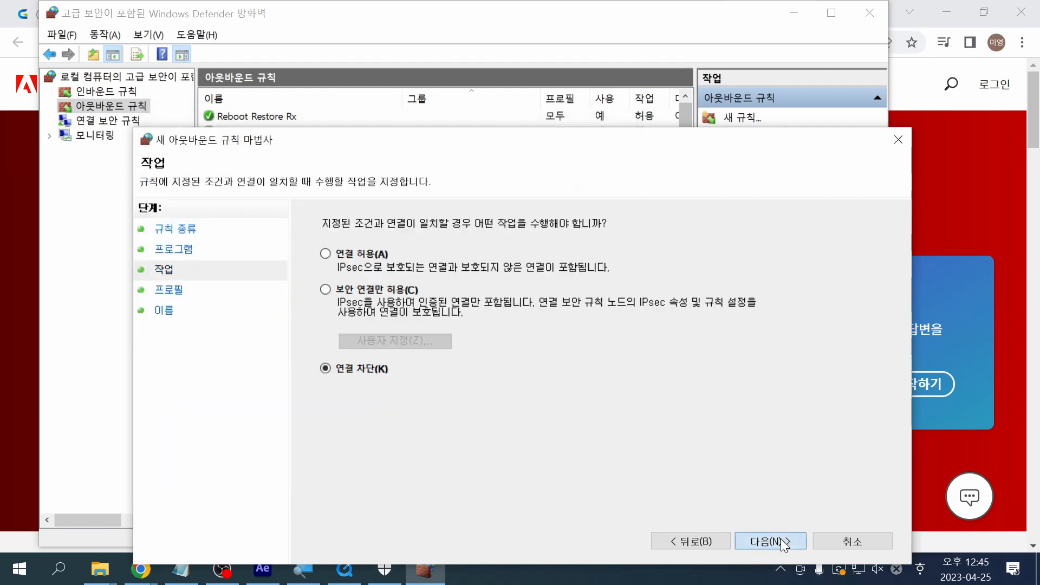
Step: Keep 연결 차단 as the rule's action, accept the profiles, name the rule a and finish it
click(787, 541)
click(785, 544)
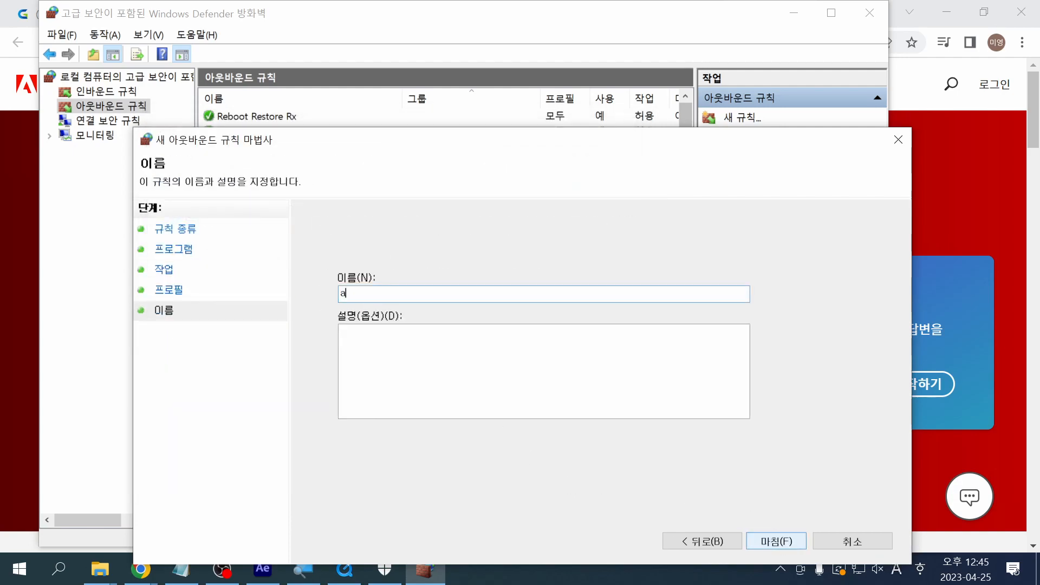
click(790, 542)
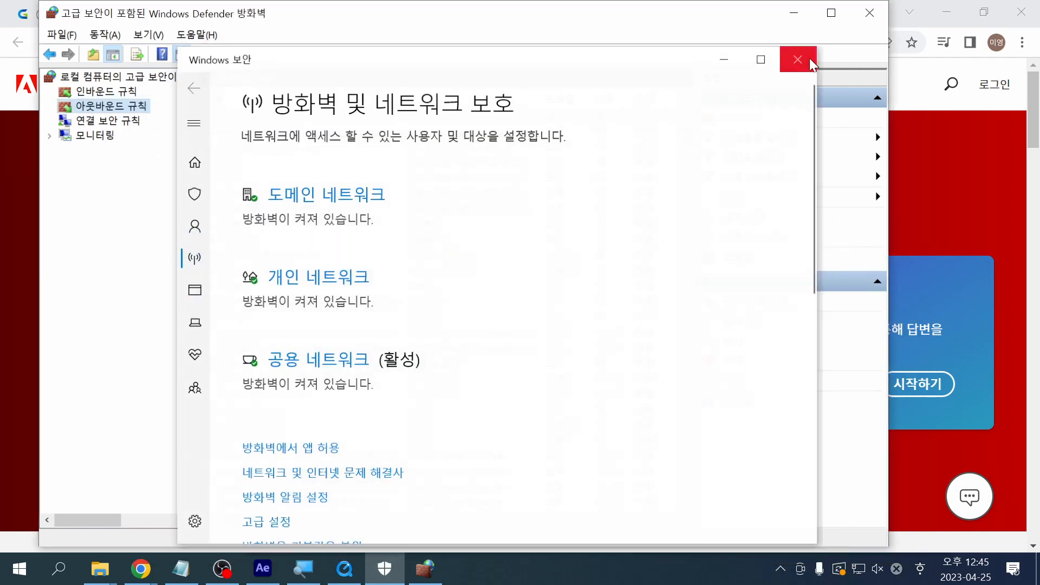
Step: Close the Windows 보안 and Windows Defender firewall windows and the Adobe browser page
click(798, 57)
click(871, 15)
key(ctrl+w)
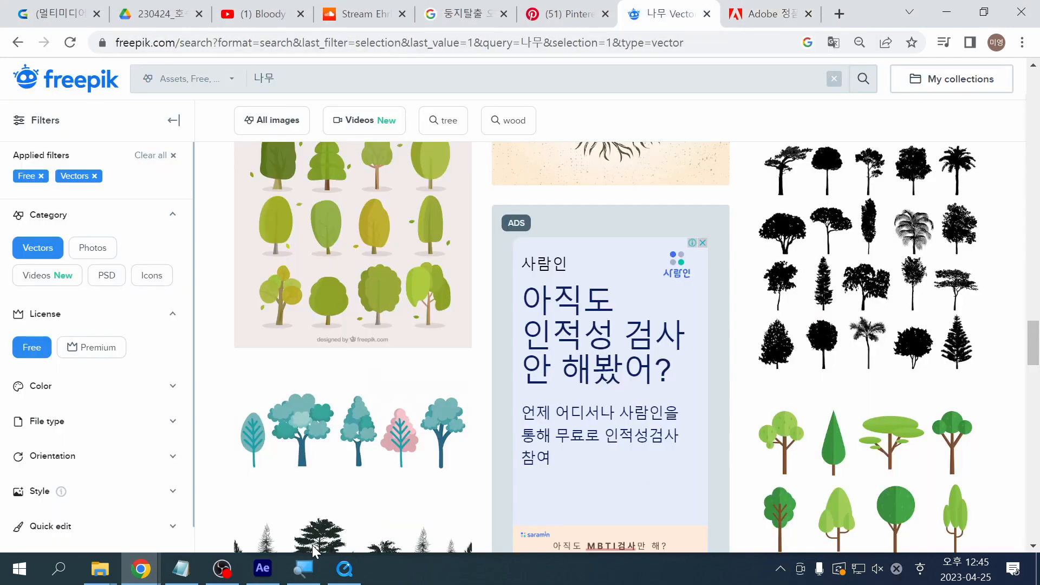
Step: Search Windows for ill, launch Adobe Illustrator 2022 again and minimize the browser window
click(66, 579)
text(ㅐ)
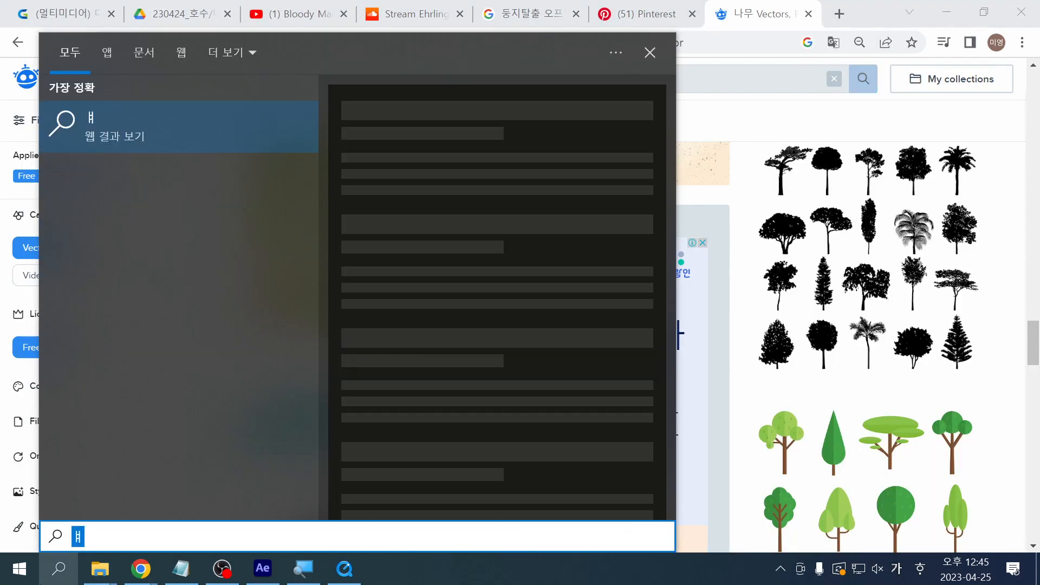
key(BackSpace)
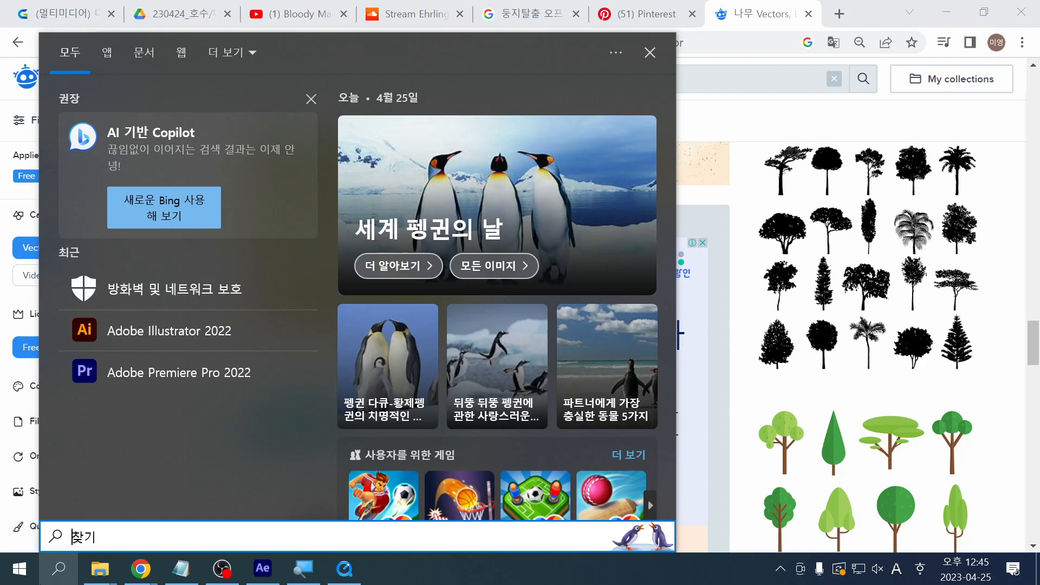
text(ill)
key(Return)
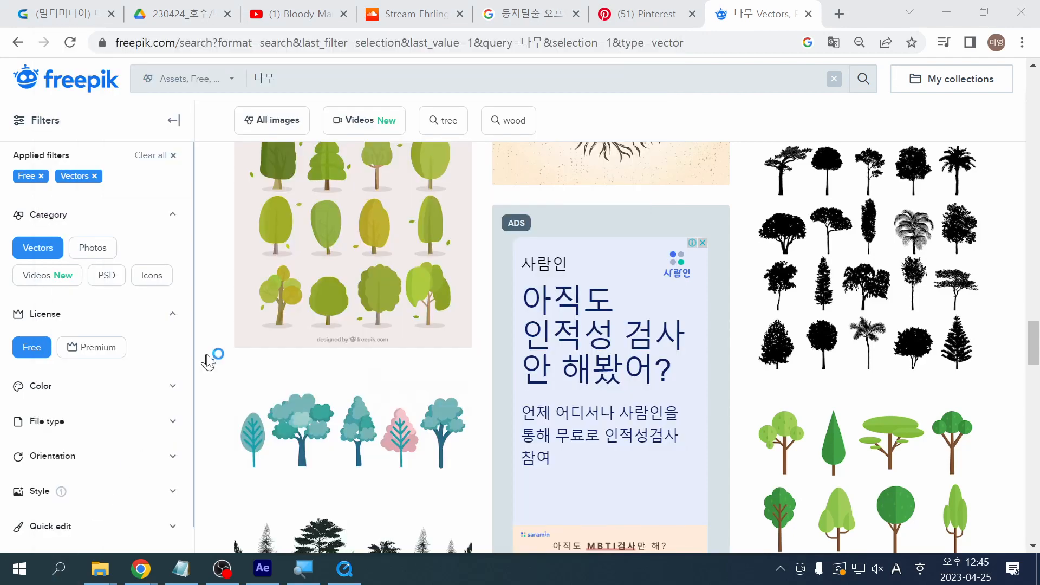
click(953, 9)
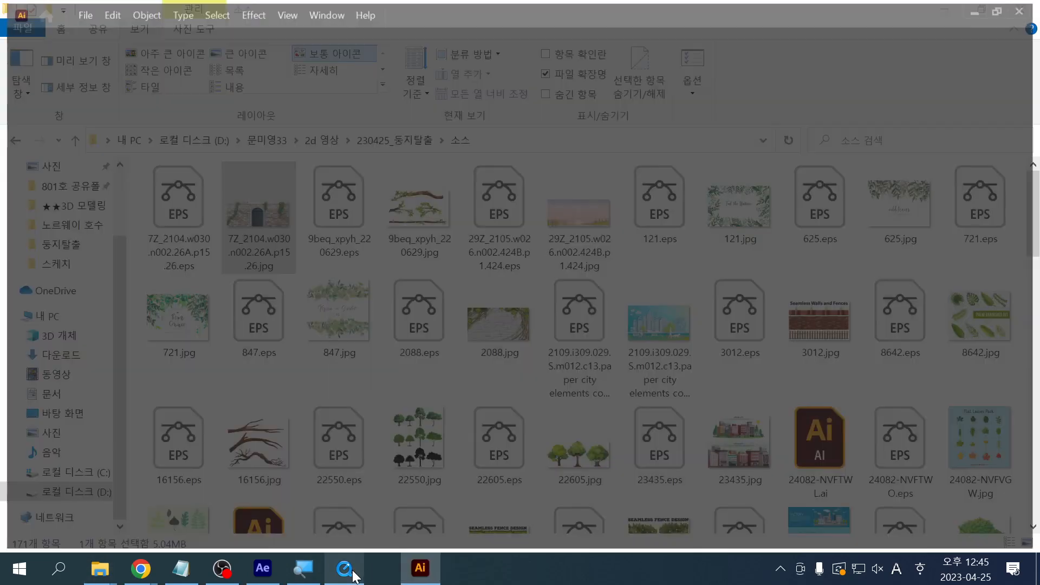
Step: Bring up the ★★완성_둥지탈출 reference video and examine it at 00:00:04
click(350, 570)
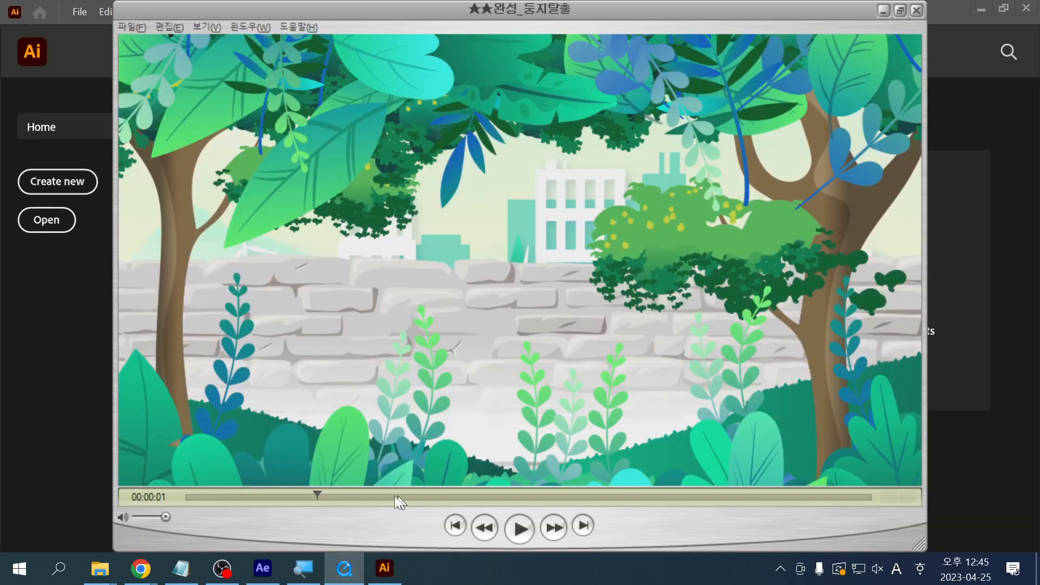
click(378, 498)
click(600, 495)
Step: Switch to Illustrator, begin a new document, and set its units to Pixels and its size to 1920 x 1080 px
mouse_move(395, 571)
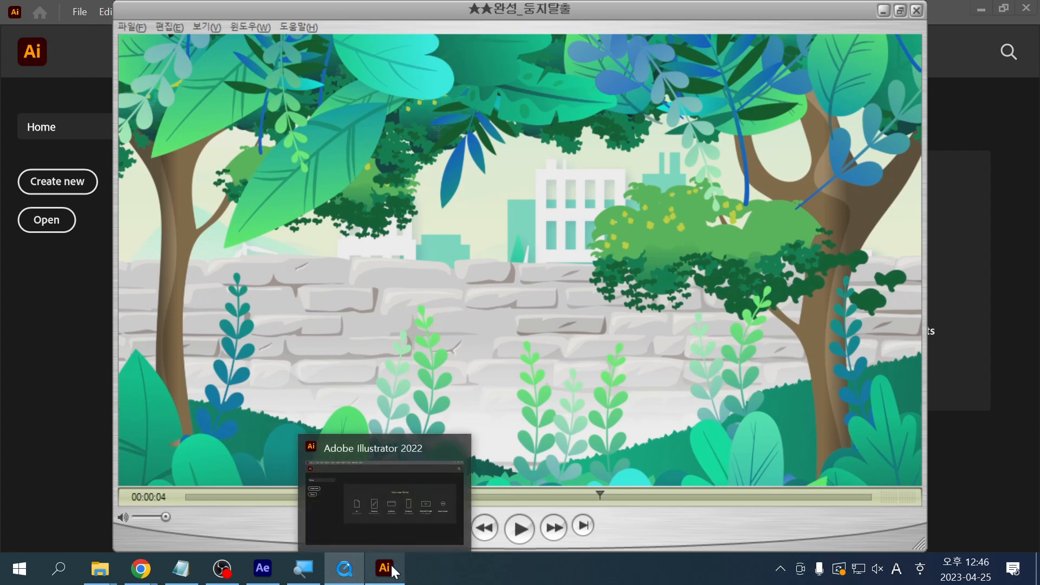
click(376, 502)
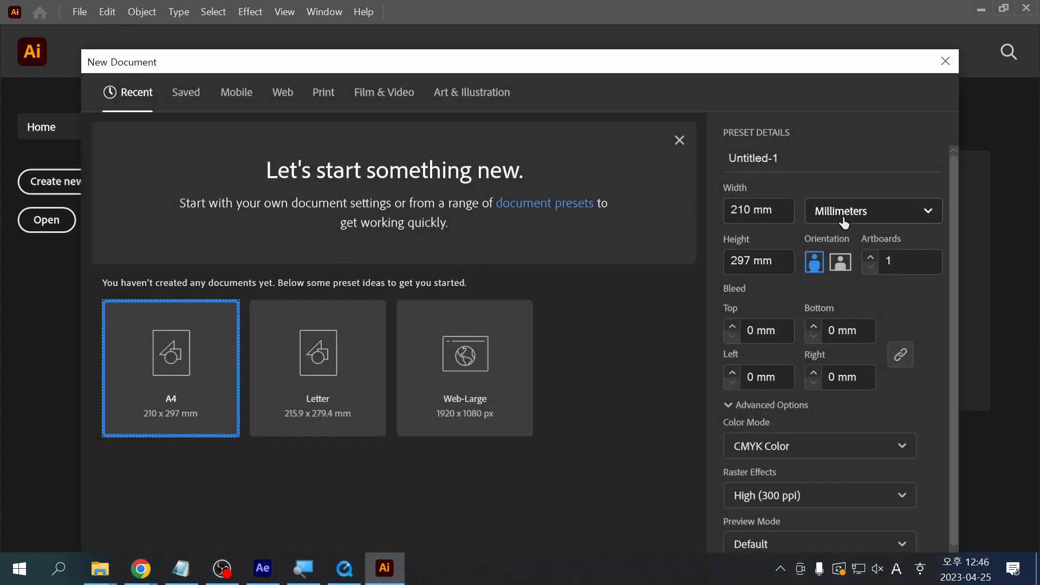
click(844, 222)
click(843, 239)
double_click(743, 204)
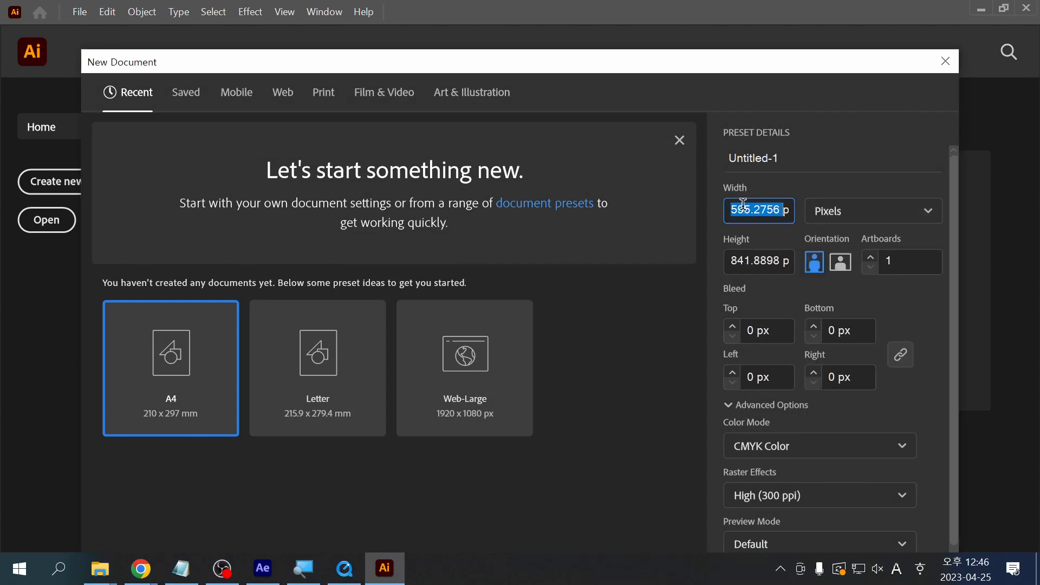
text(1920)
key(Tab)
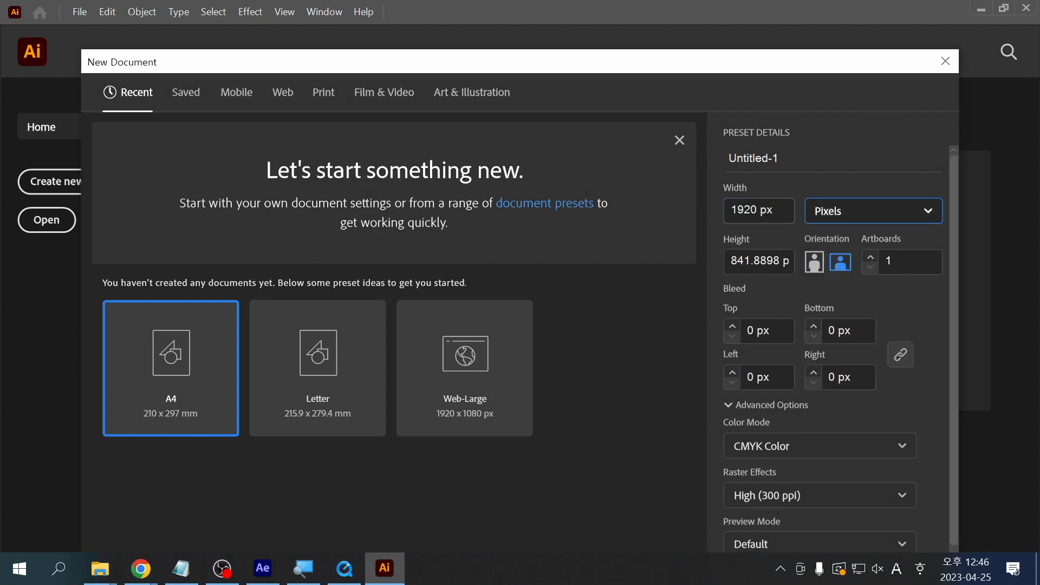
text(1080)
key(Tab)
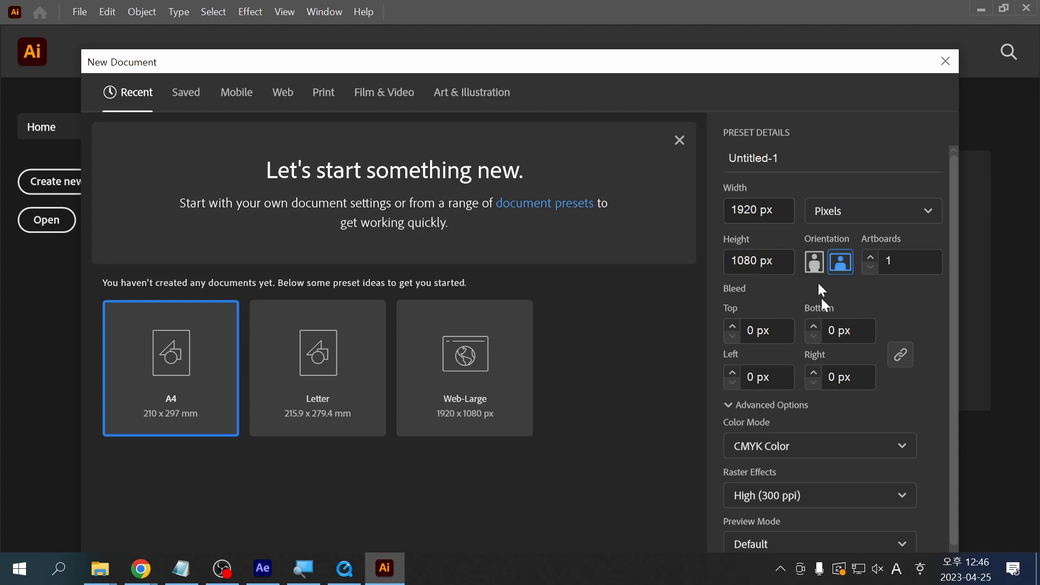
Step: Set the new document's color mode to RGB Color and raster effects to Screen (72 ppi), and create it
click(801, 457)
click(804, 477)
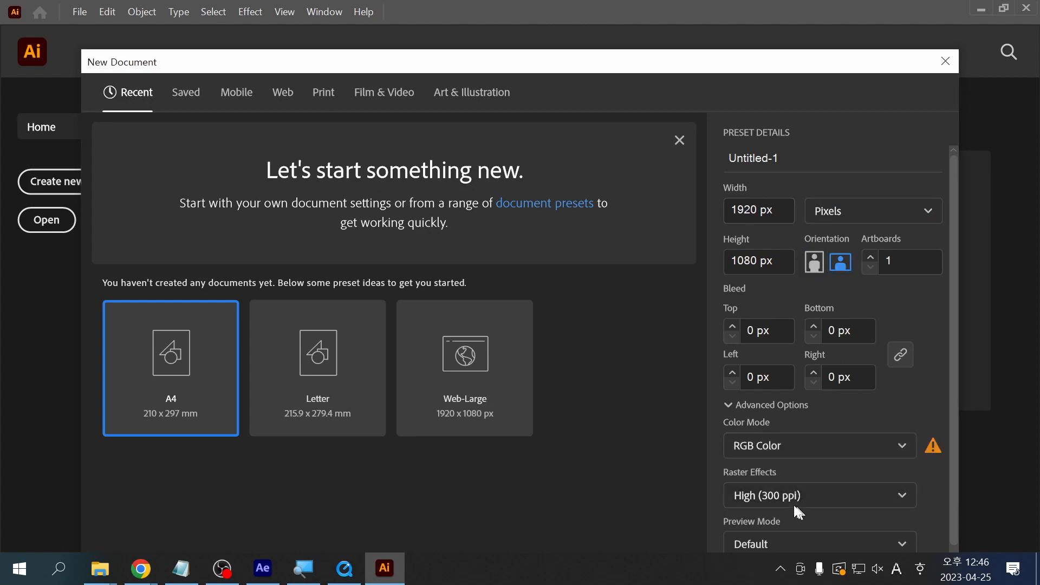
click(791, 497)
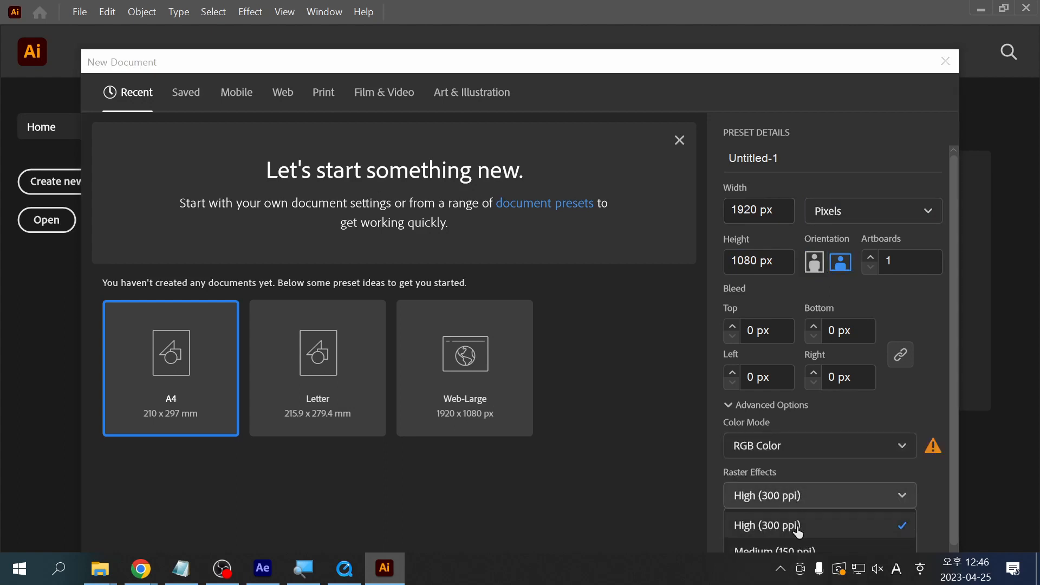
drag(755, 62, 729, 13)
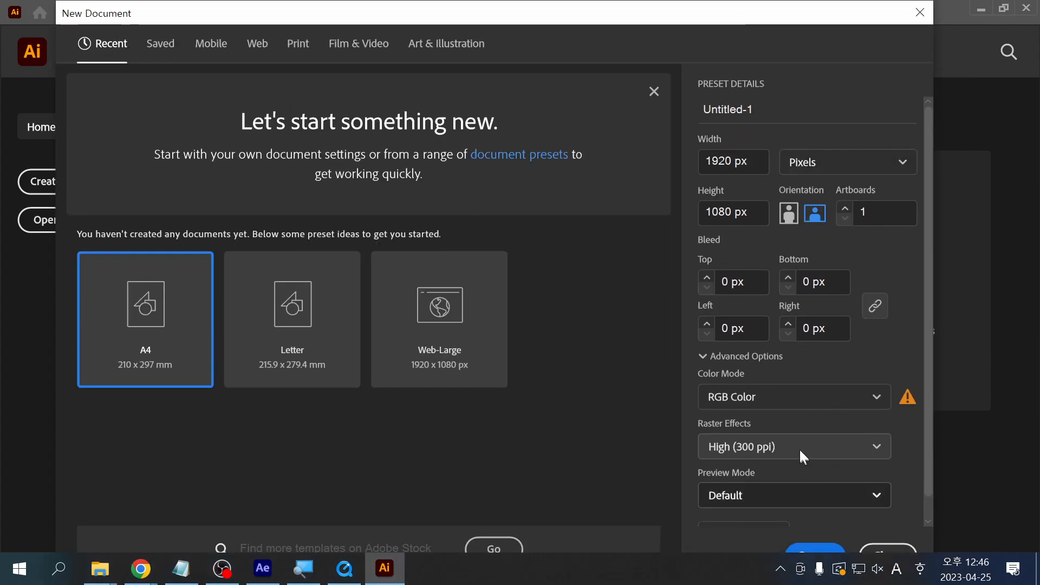
click(785, 447)
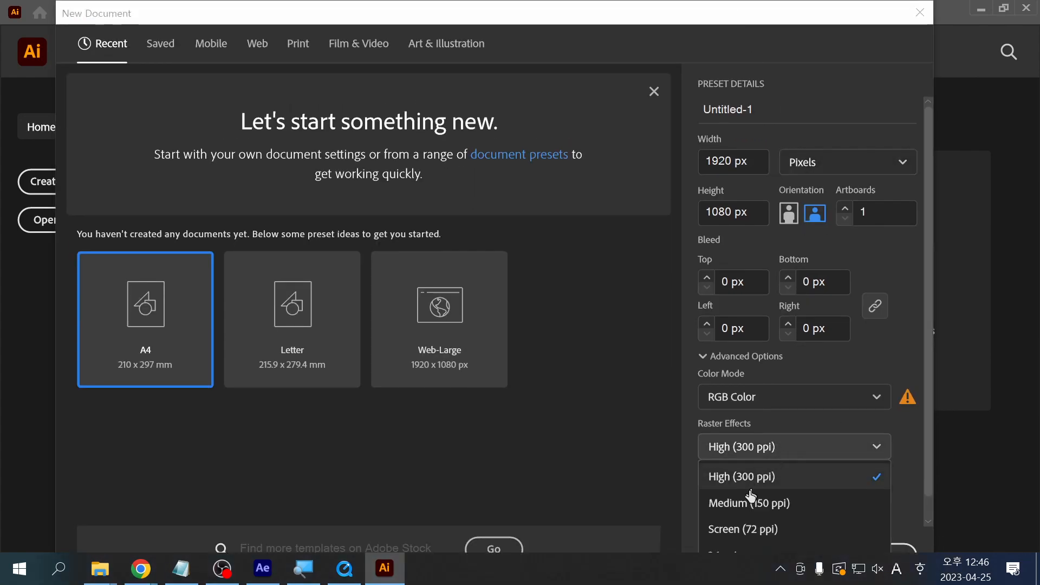
click(758, 533)
click(822, 549)
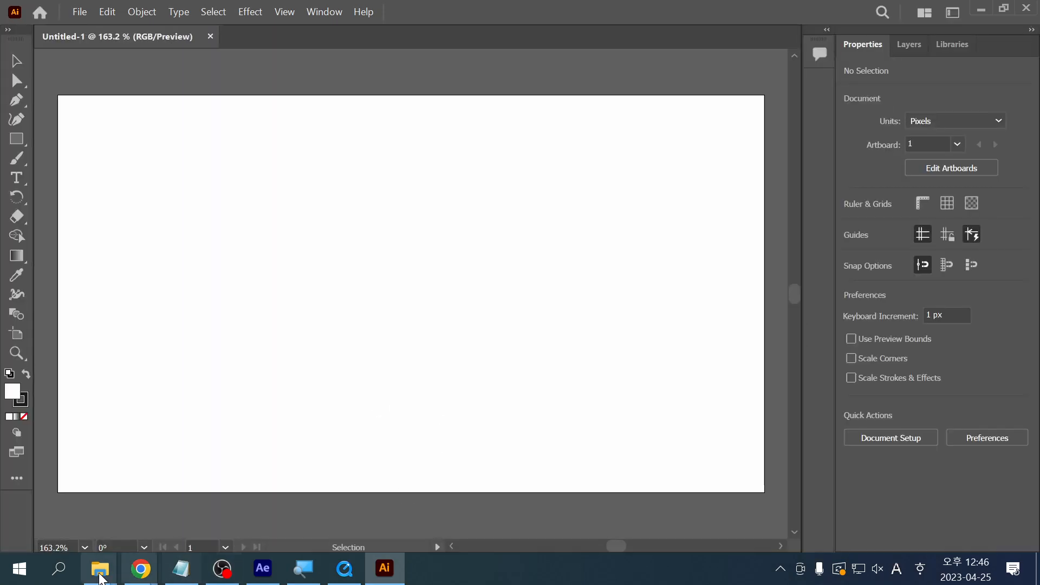
Step: Review the finished forest scene in the 둥지탈출 reference video and return to the blank document
mouse_move(100, 569)
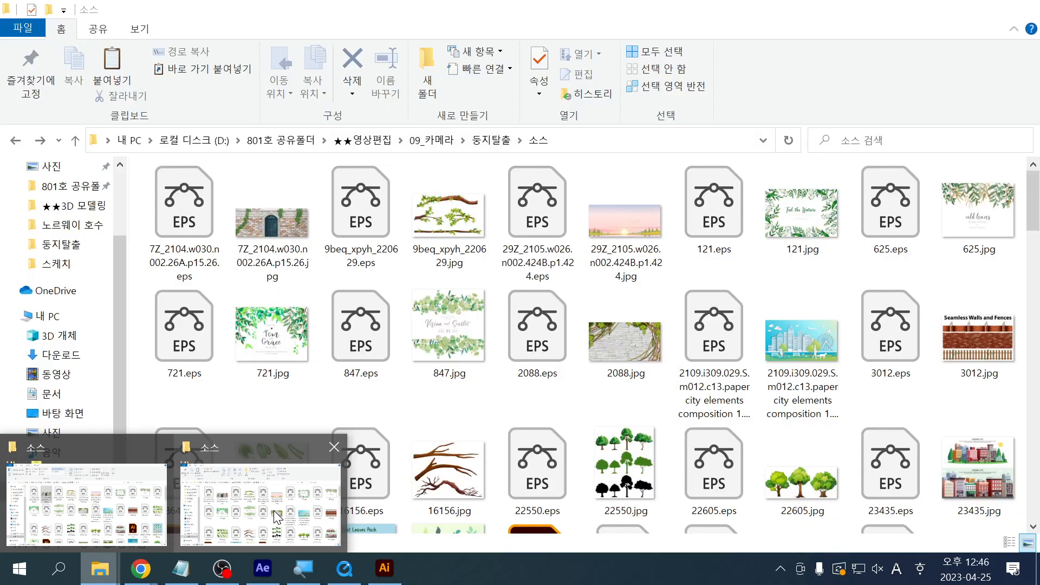
click(274, 510)
key(alt+Tab)
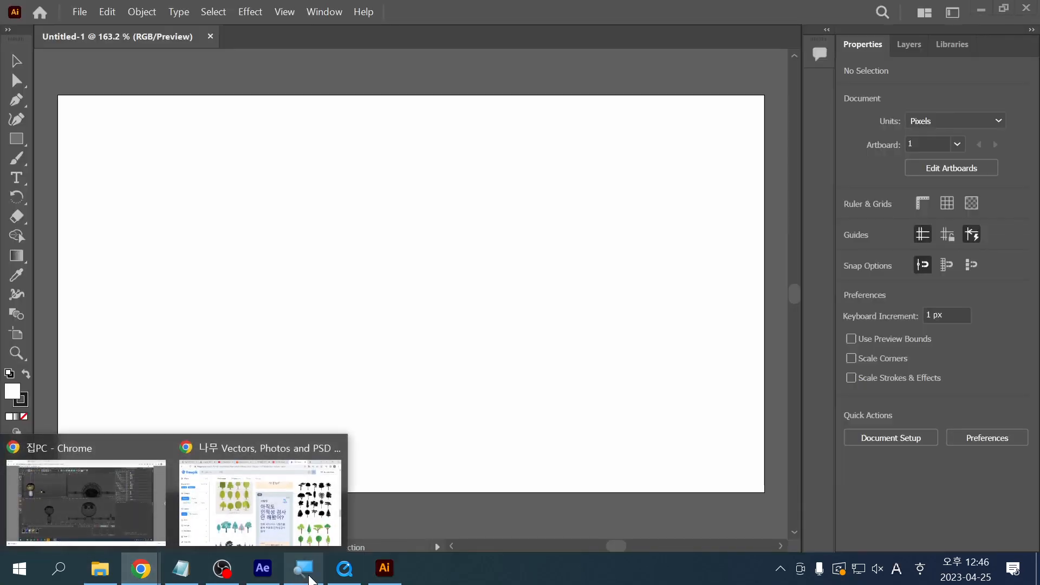
click(344, 569)
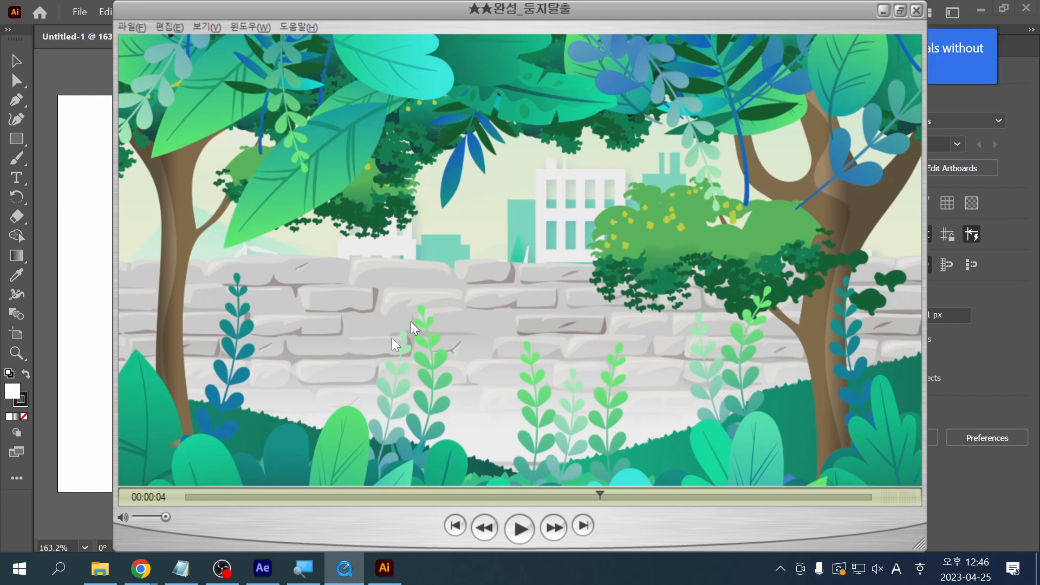
click(95, 423)
Step: Preview the sunset image 29Z_2105.w026.n002.424B.p1.424.jpg from the 소스 folder in the Photos app
click(100, 568)
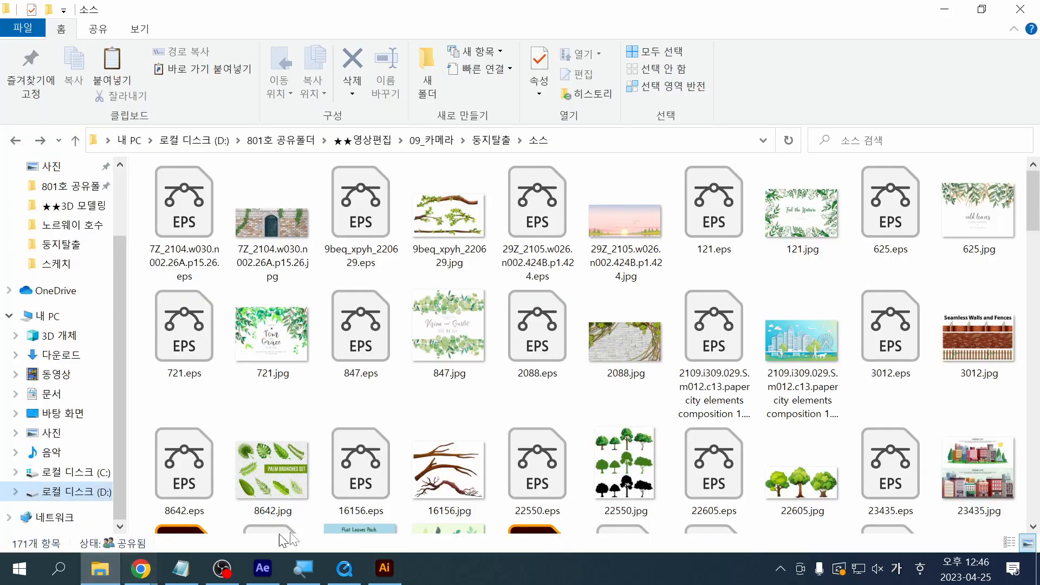
click(641, 240)
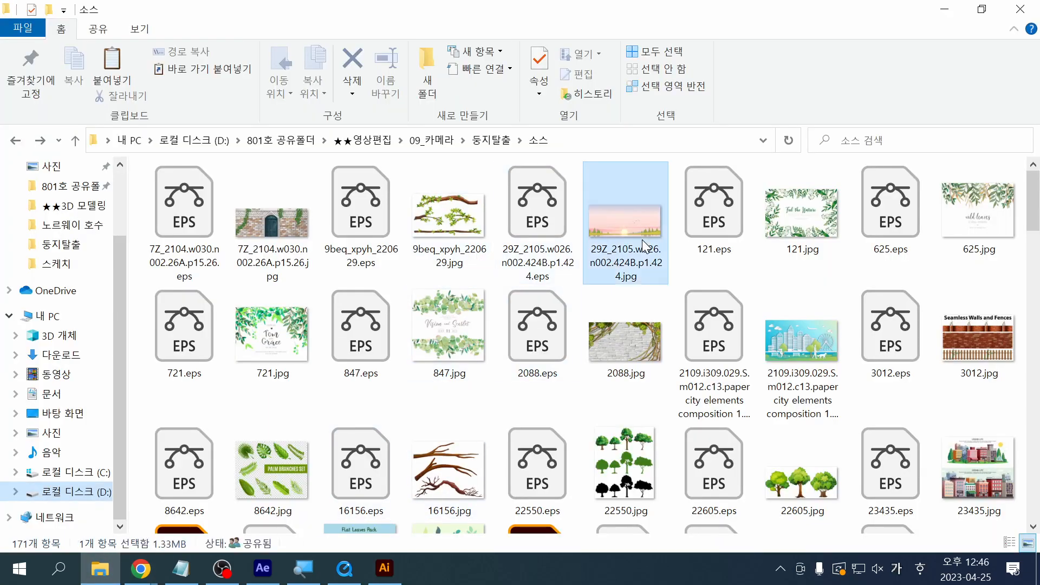
double_click(622, 265)
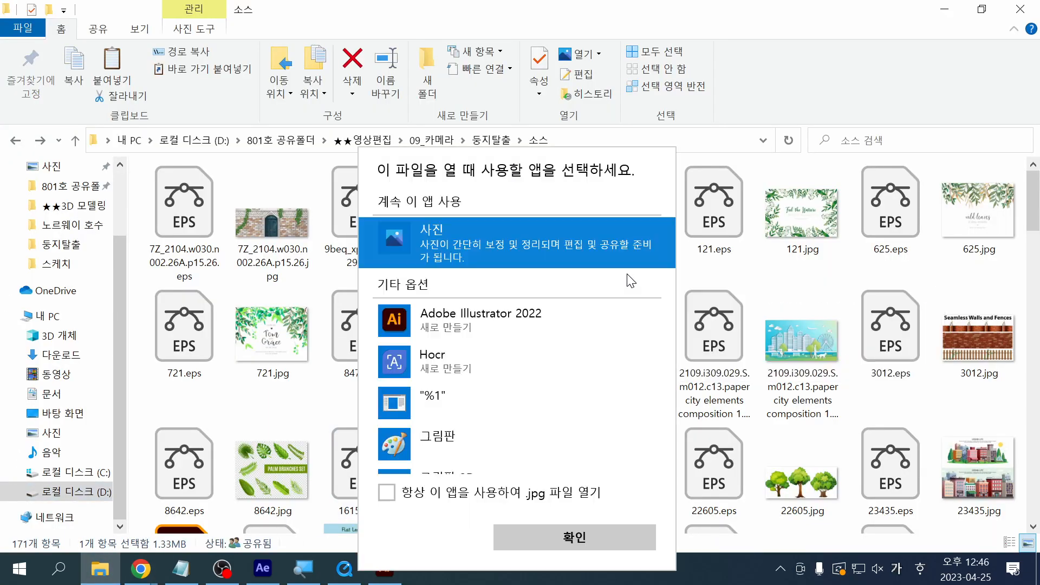
click(584, 546)
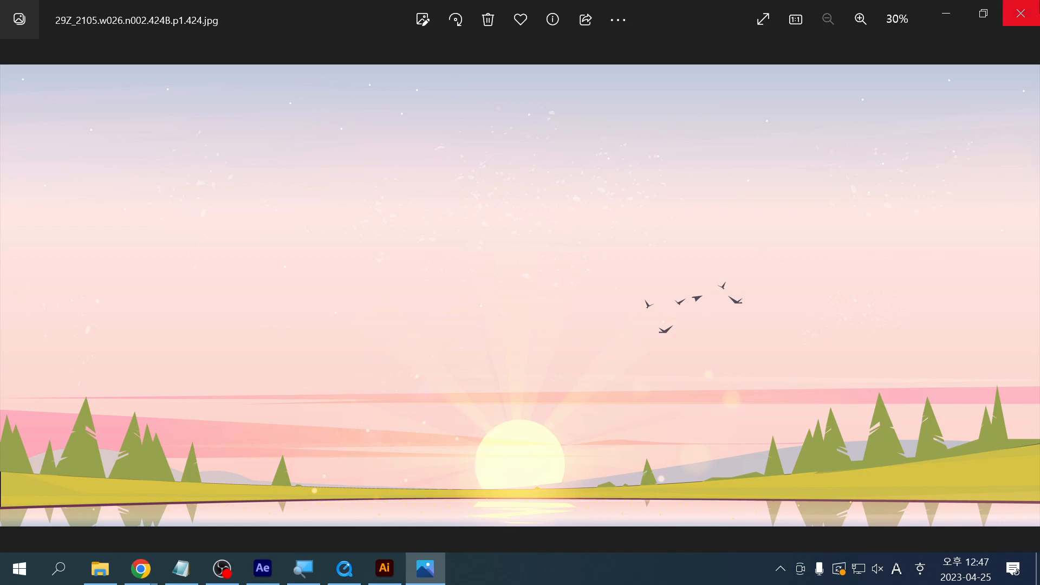
click(1021, 13)
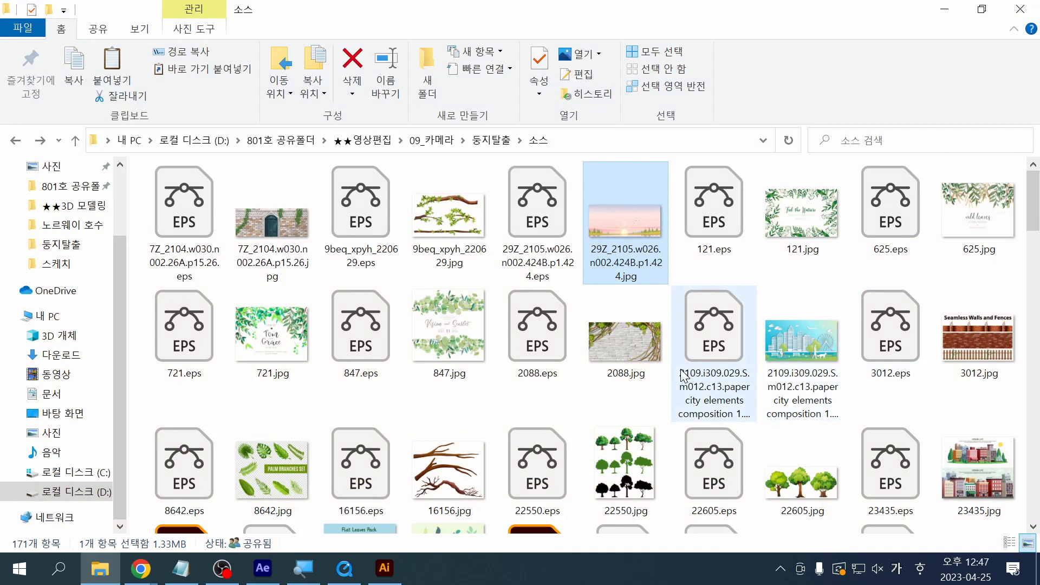
double_click(535, 231)
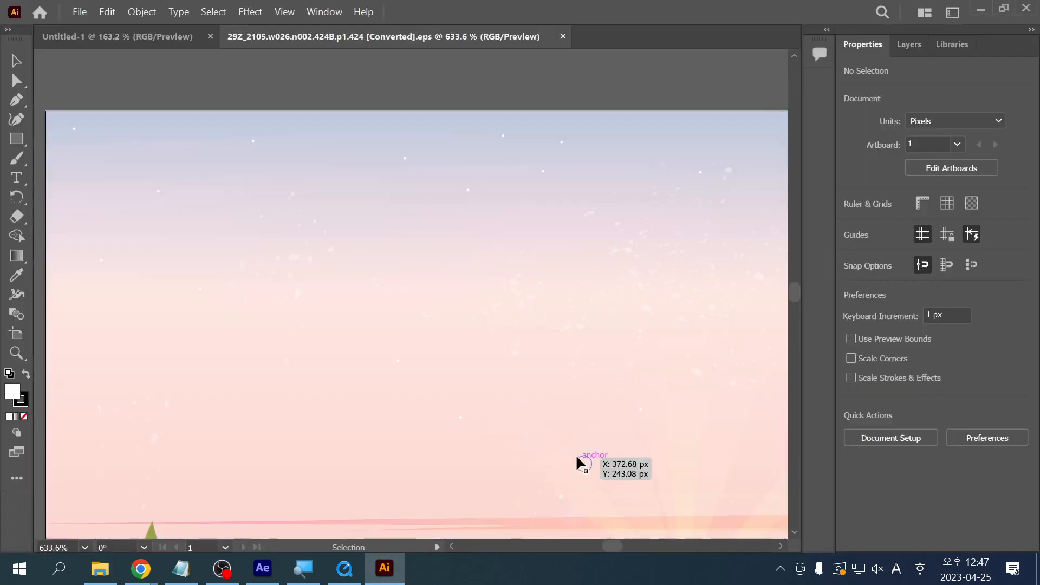
key(ctrl+minus)
key(ctrl+minus)
key(ctrl+minus)
key(ctrl+minus)
key(ctrl+minus)
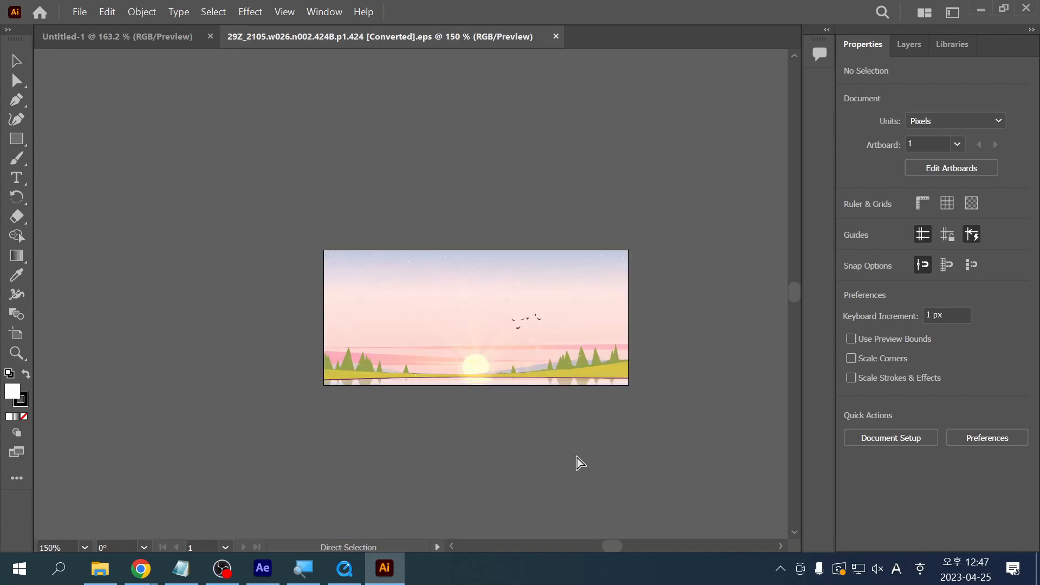
key(ctrl+q)
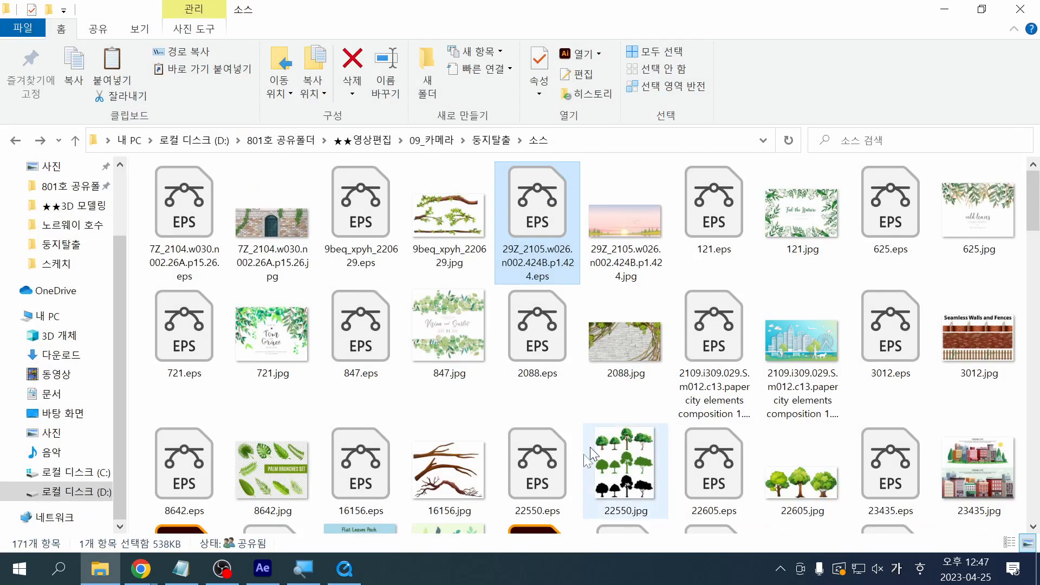
Step: Launch Adobe Illustrator 2022 again and create a 1920 x 1080 px document in RGB Color at 72 ppi
click(58, 569)
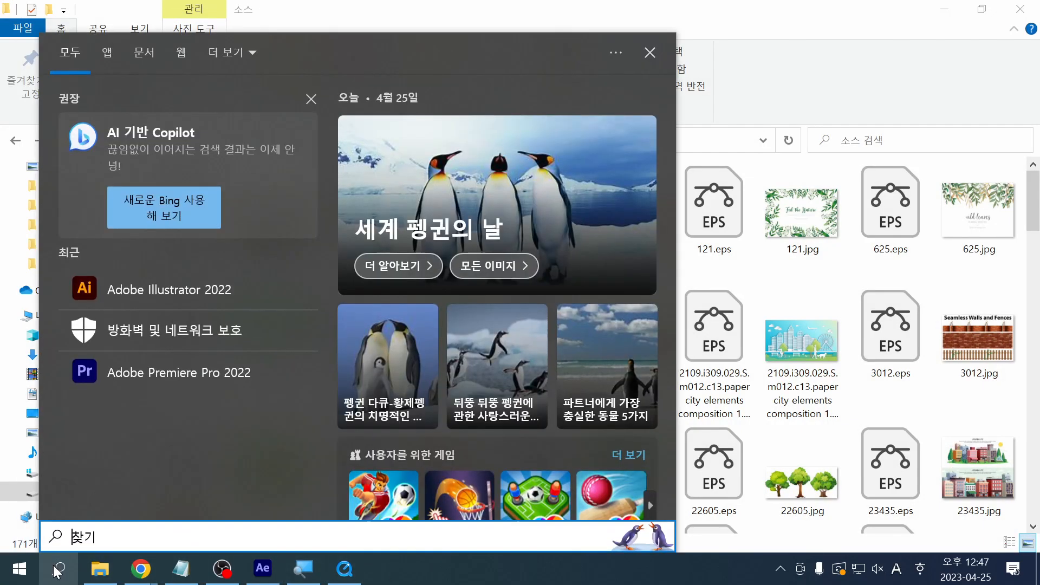
click(247, 292)
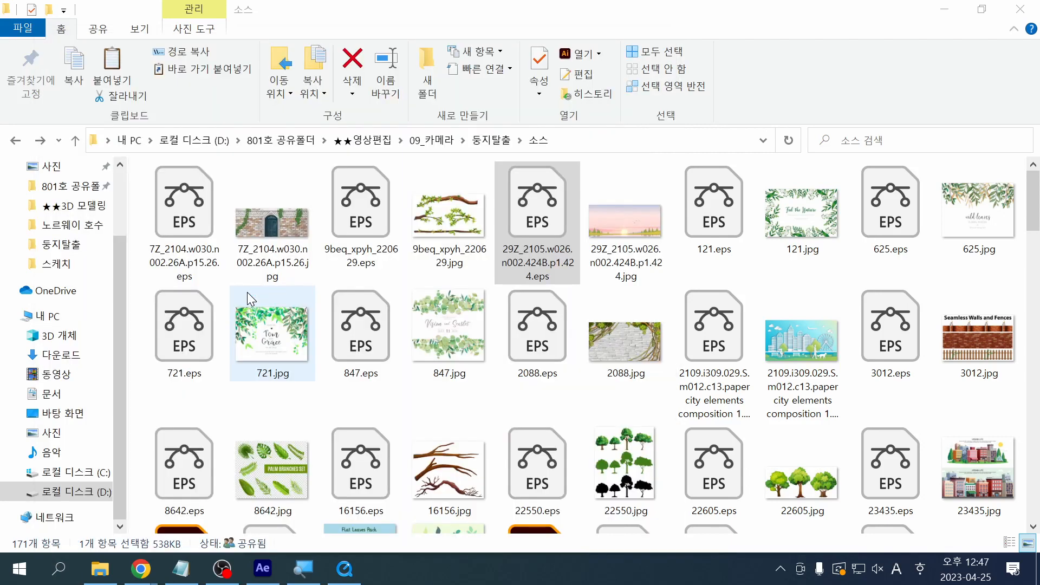
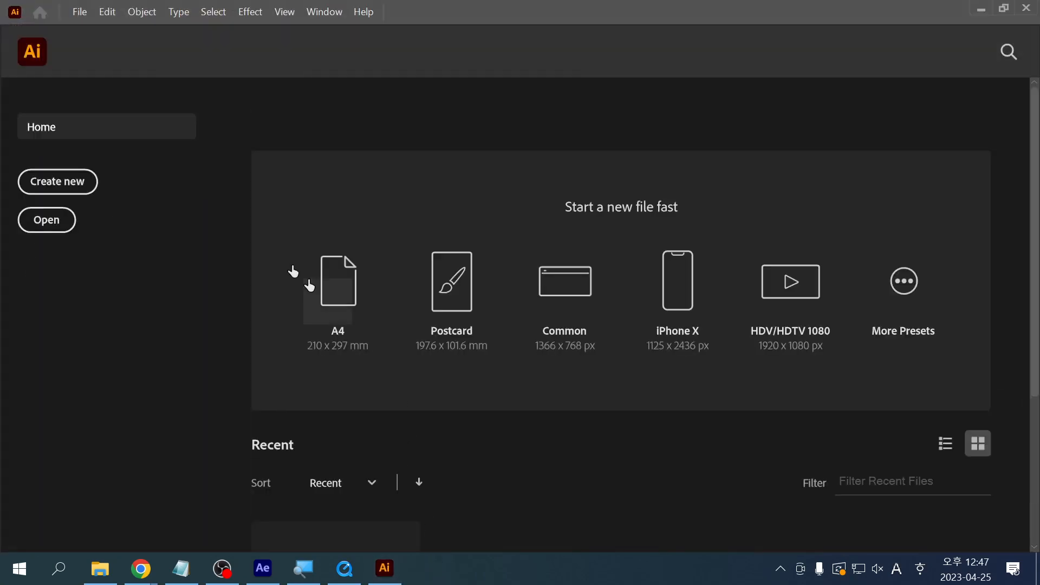
click(68, 187)
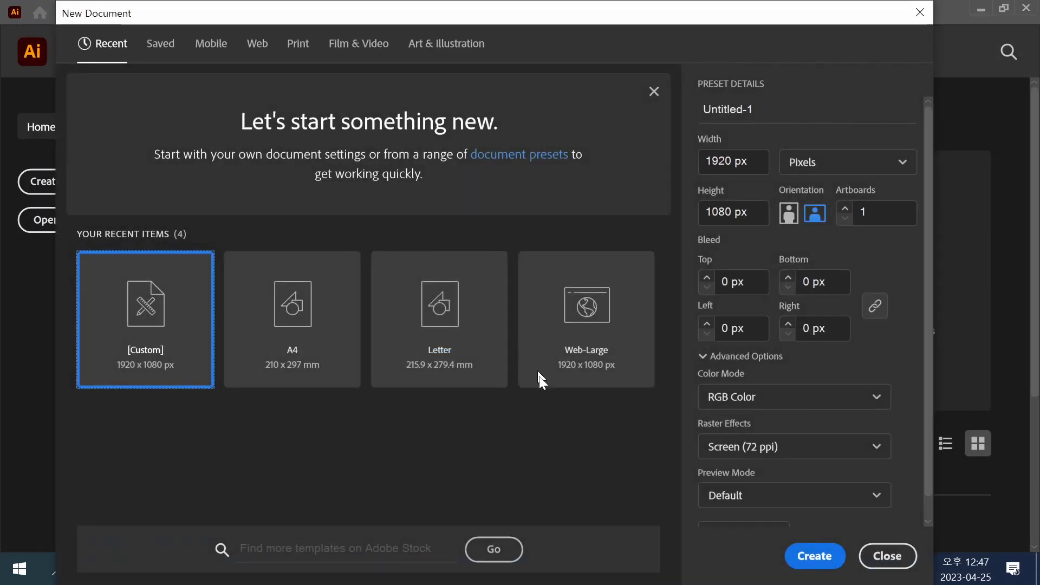
click(815, 555)
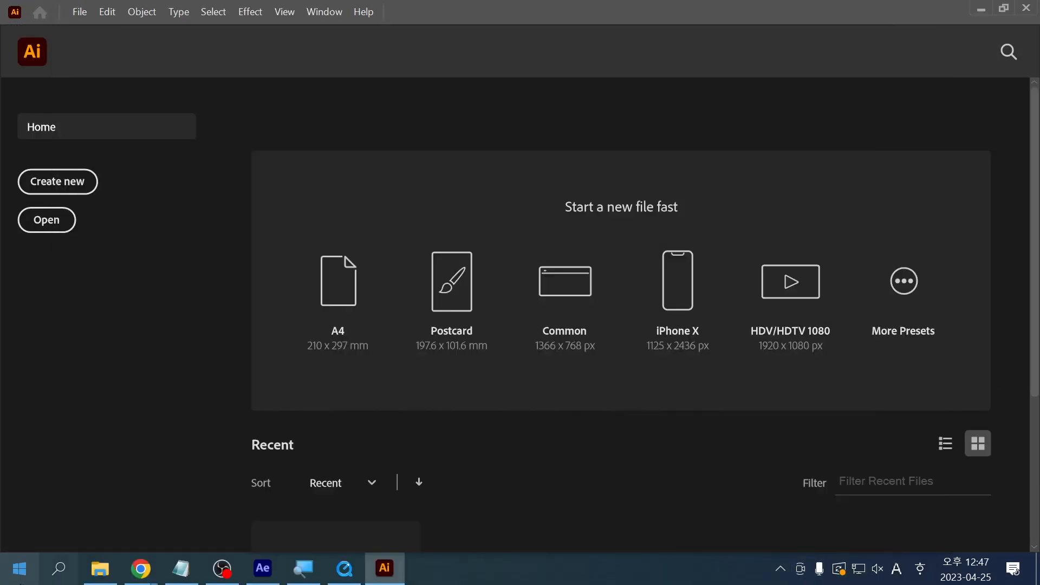
Step: Preview the landscape images 3401701.jpg and 2633038.jpg from the 소스 folder as background candidates
click(100, 569)
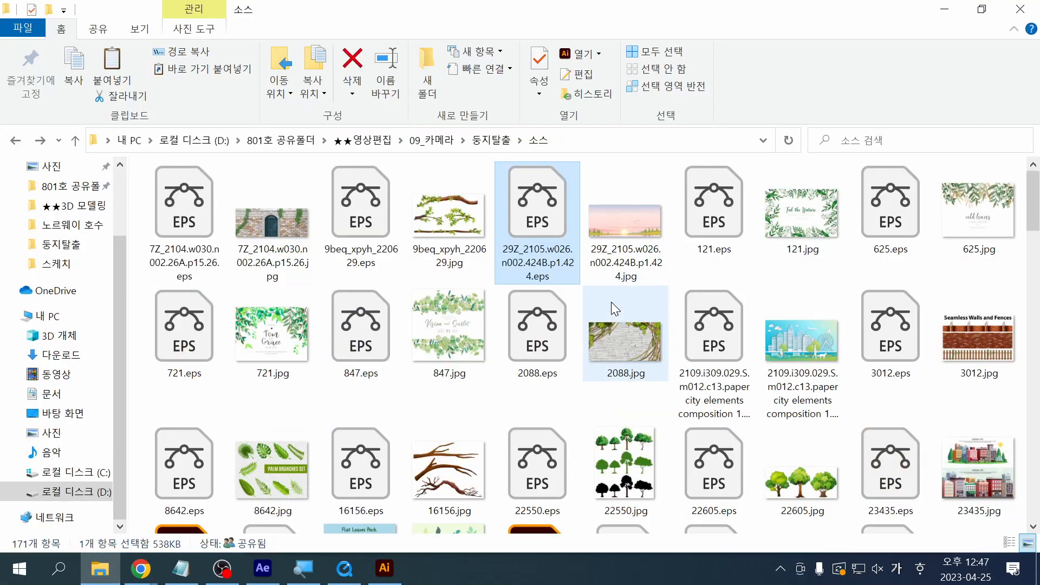
scroll(611, 301, down, 15)
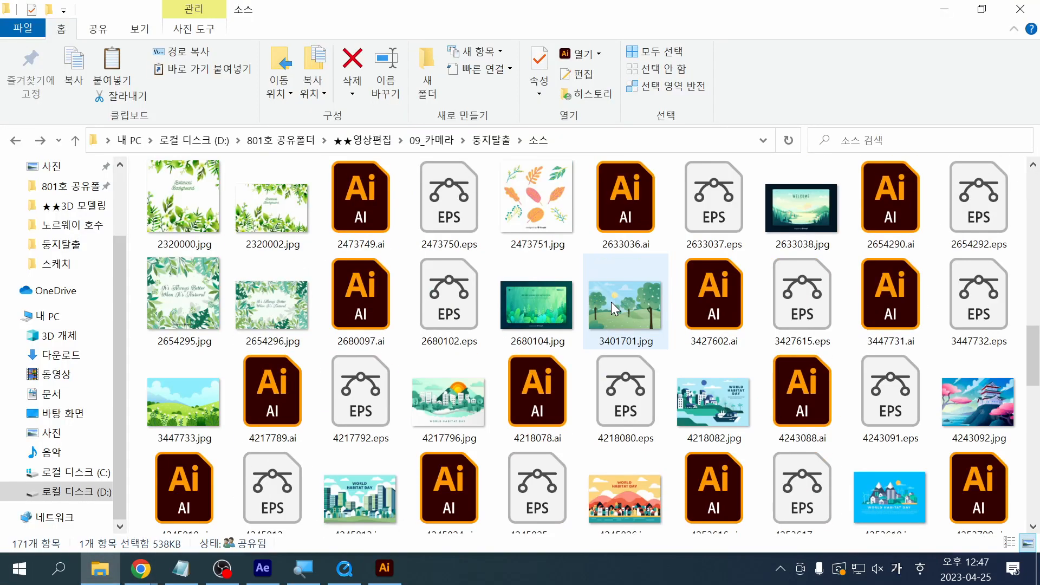
click(622, 324)
double_click(631, 313)
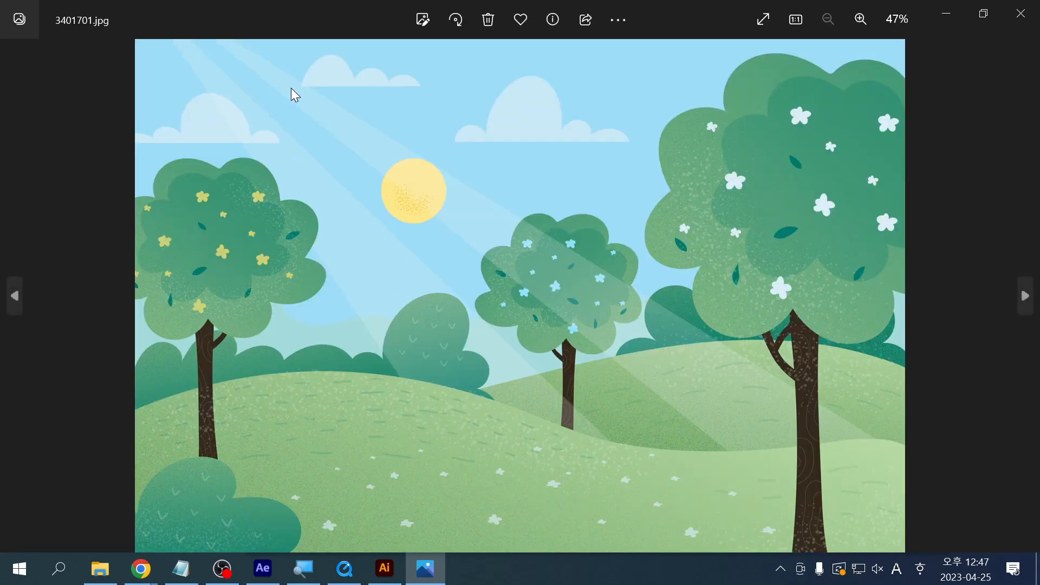
click(1021, 13)
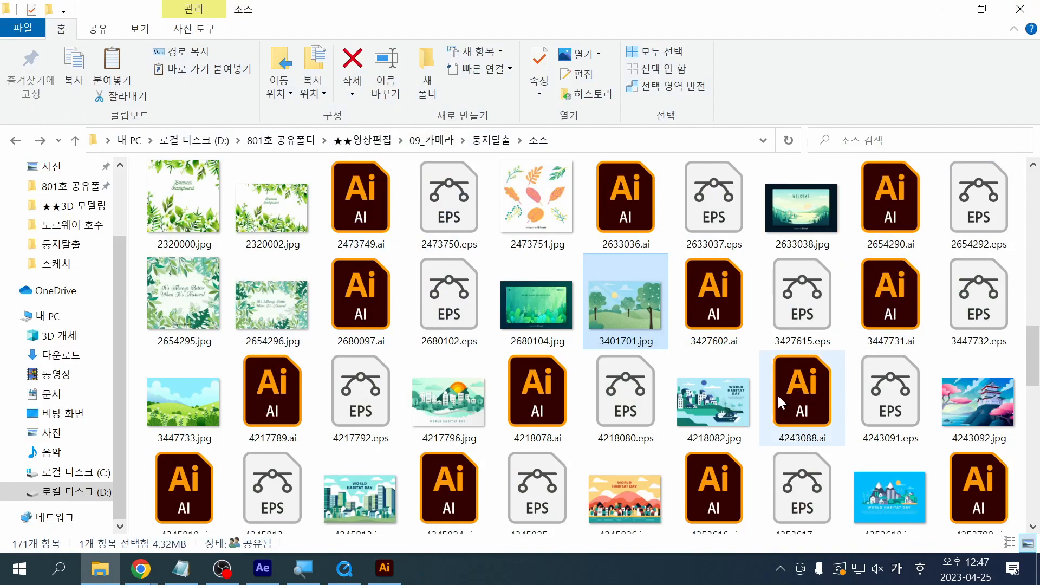
double_click(788, 206)
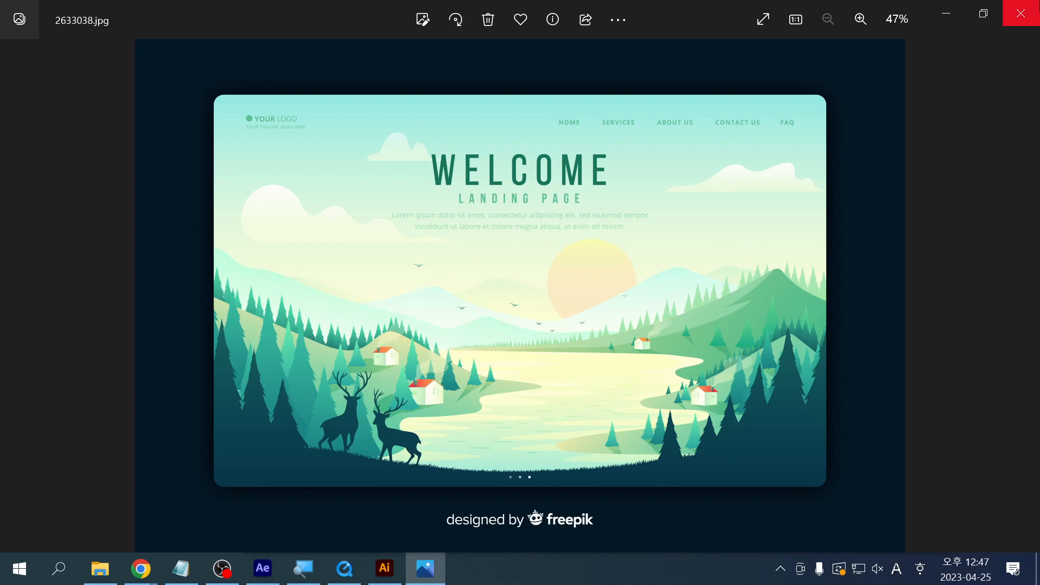
click(1021, 13)
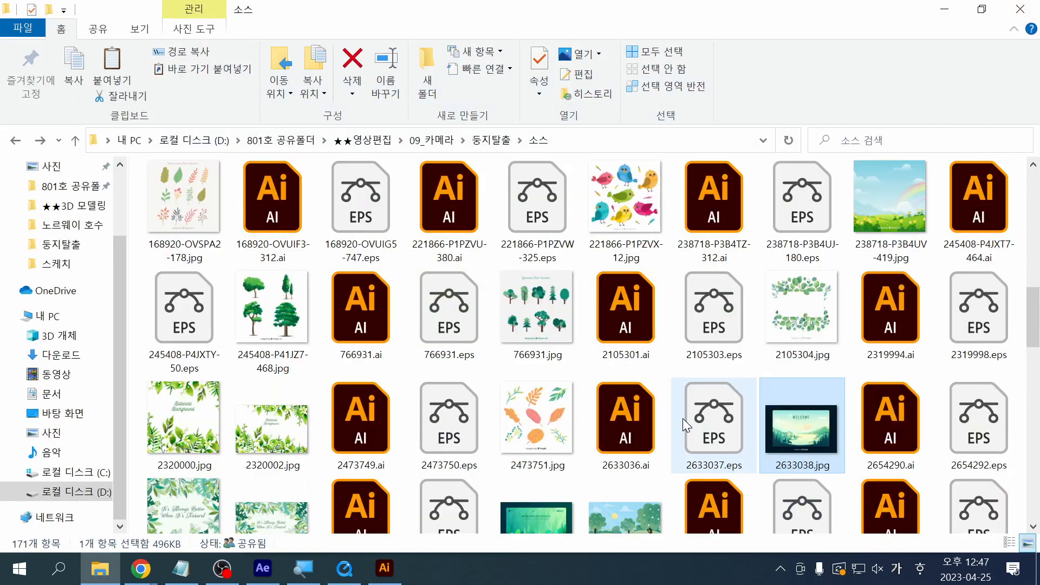
Step: Look through the 소스 folder and open the sunset vector file 29Z_2105.w026.n002.424B.p1.424.eps in Illustrator
scroll(683, 418, up, 5)
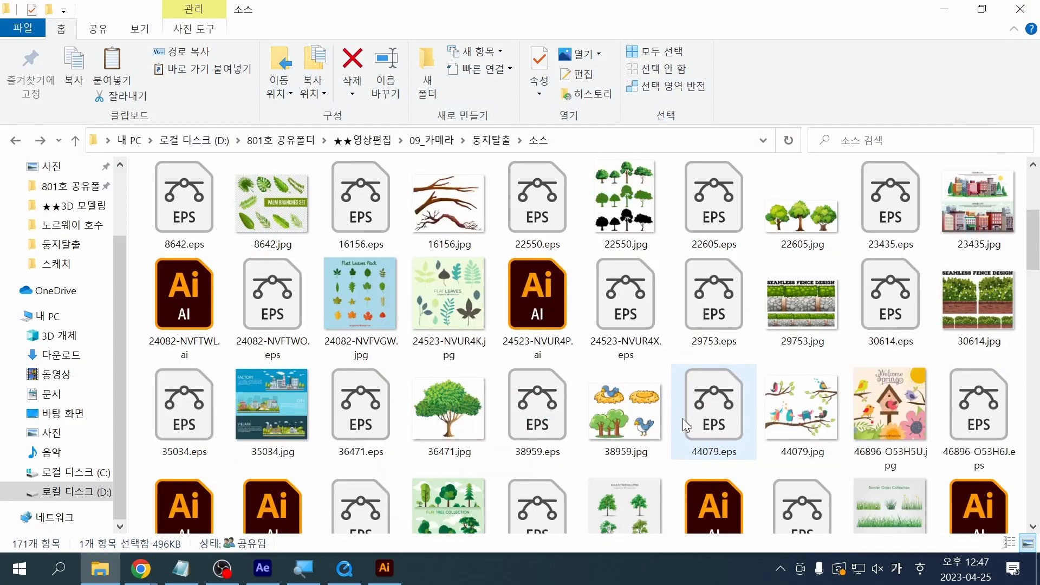
scroll(660, 336, up, 3)
scroll(641, 257, down, 10)
scroll(641, 257, up, 10)
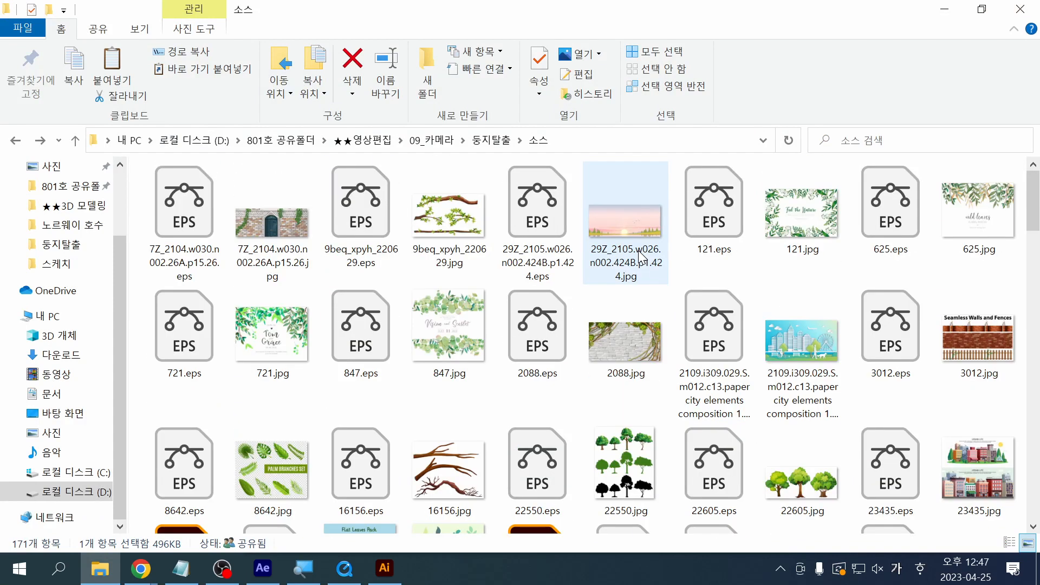
double_click(537, 206)
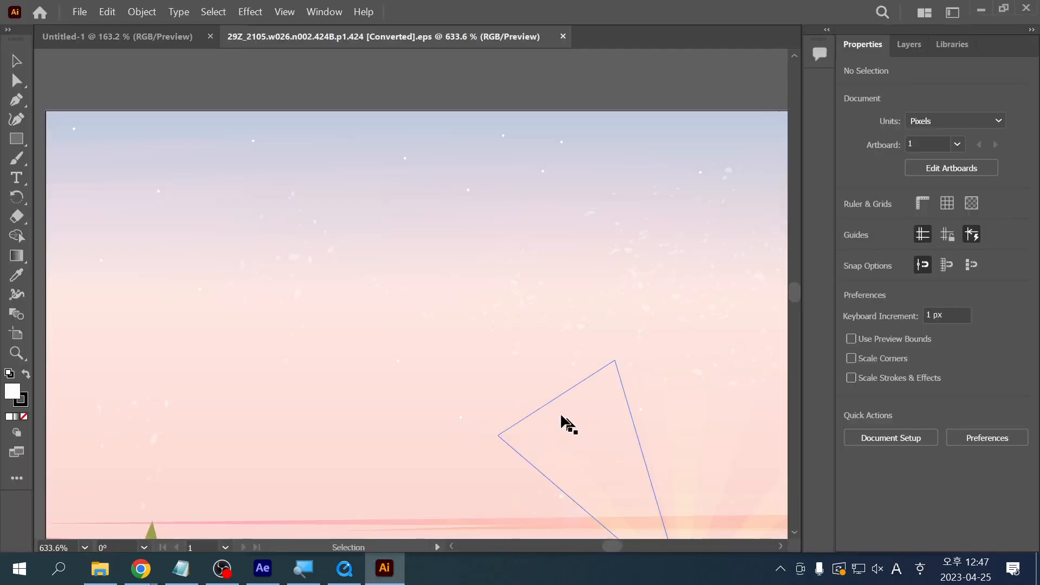
Step: Copy the whole sunset artwork group from the EPS file and paste it into the Untitled-1 document
click(420, 346)
key(a)
key(ctrl+minus)
key(ctrl+minus)
key(ctrl+minus)
key(ctrl+minus)
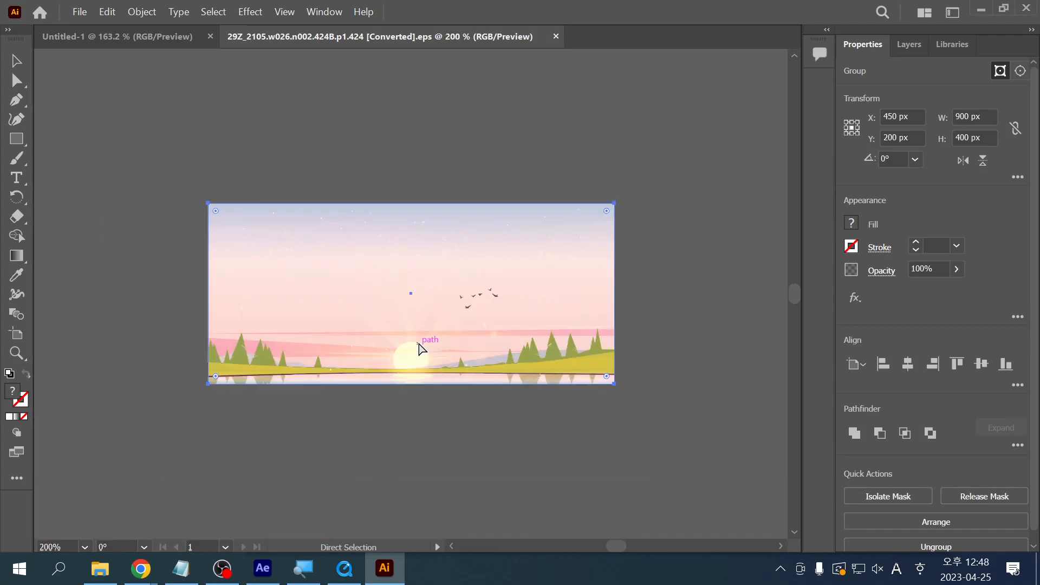
click(526, 502)
key(ctrl+z)
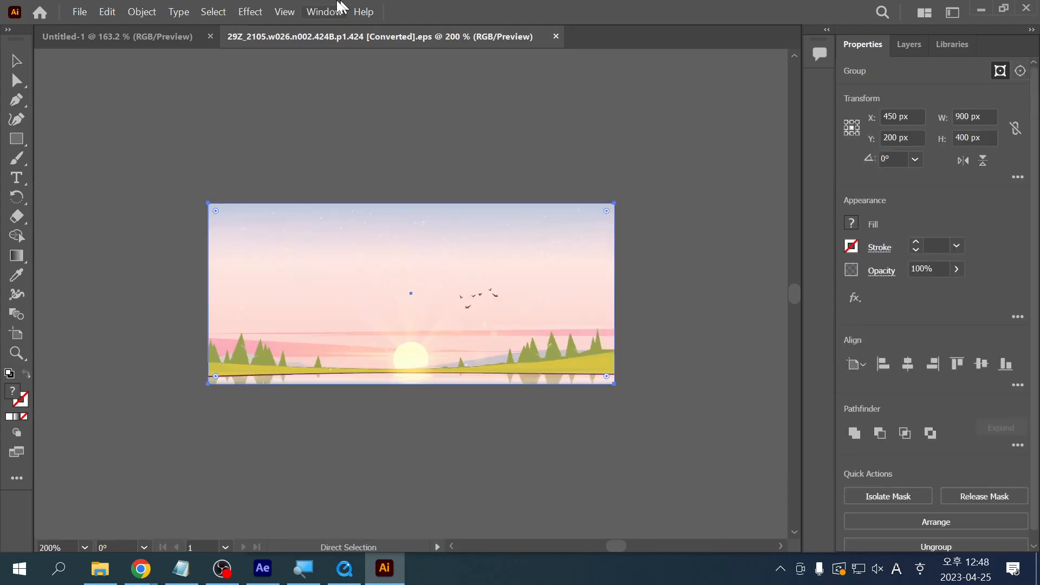
key(ctrl+c)
click(178, 36)
key(v)
key(ctrl+v)
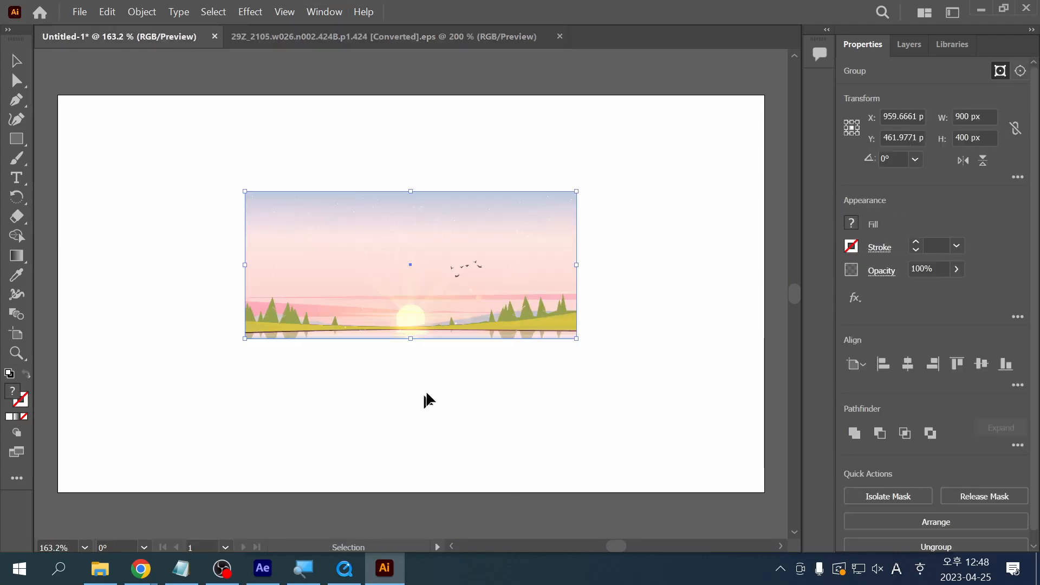
Step: Scale the pasted sunset artwork to about 1921 x 854 px to span the artboard's width and align it near the artboard's upper edge
drag(578, 340, 769, 481)
drag(395, 331, 395, 402)
click(414, 508)
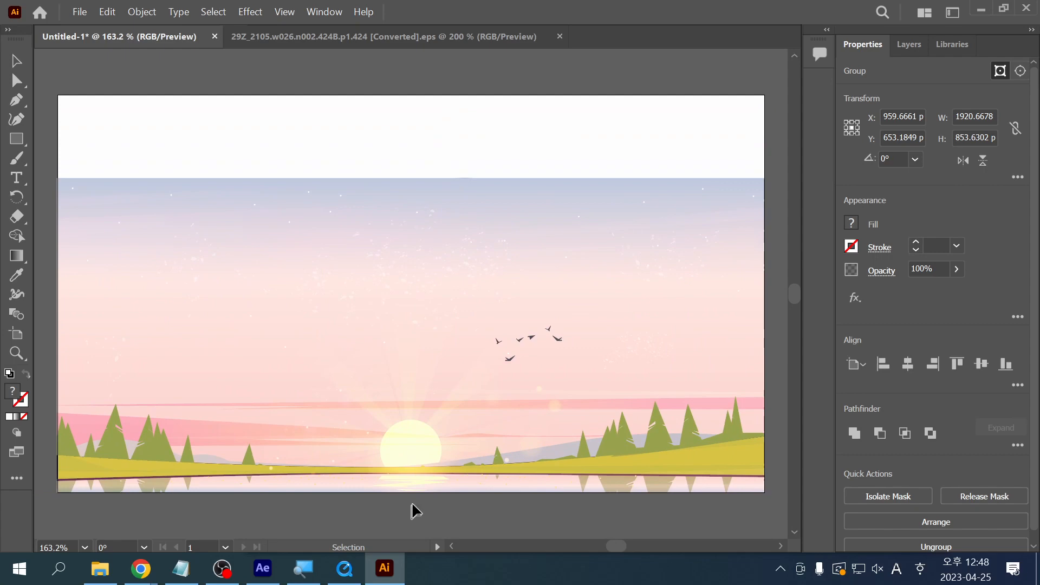
click(444, 225)
drag(469, 414, 460, 349)
click(494, 471)
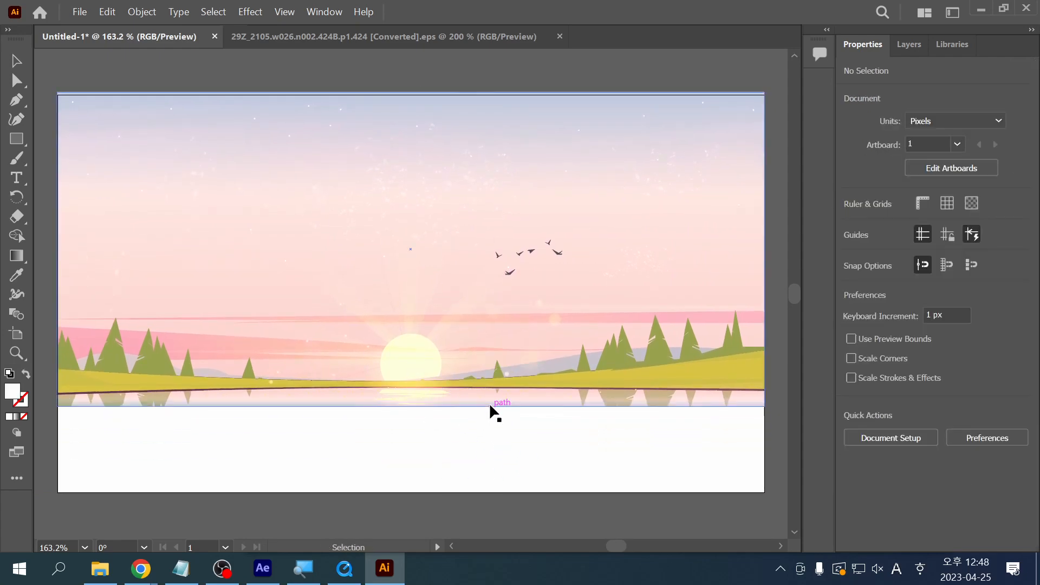
Step: Try to stretch the sunset artwork group down toward the artboard's lower edge, and undo the stretch
click(490, 404)
drag(414, 409, 416, 464)
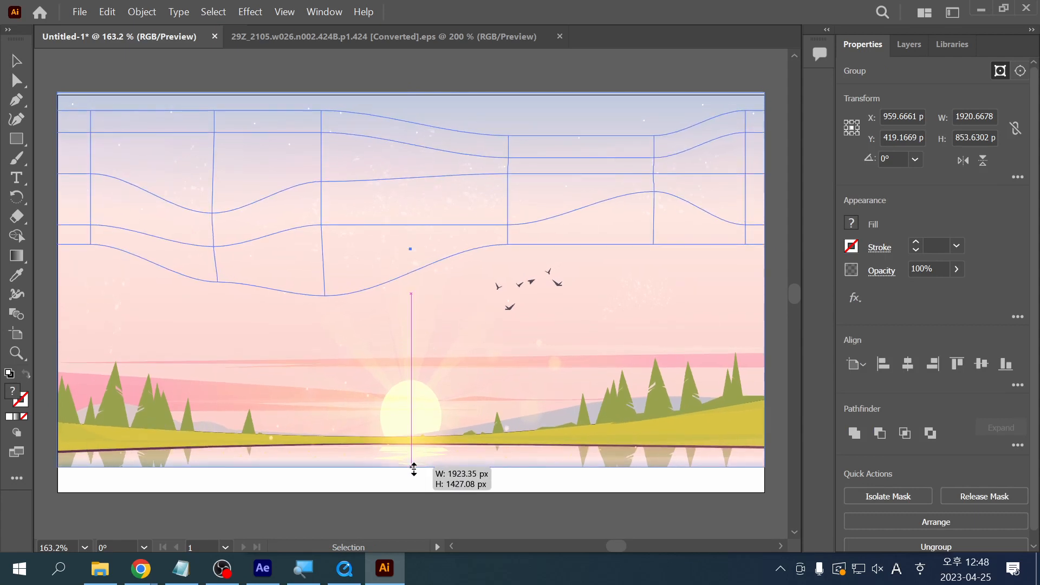
key(ctrl+z)
Step: Ungroup the sunset artwork and deselect it
right_click(441, 255)
click(514, 376)
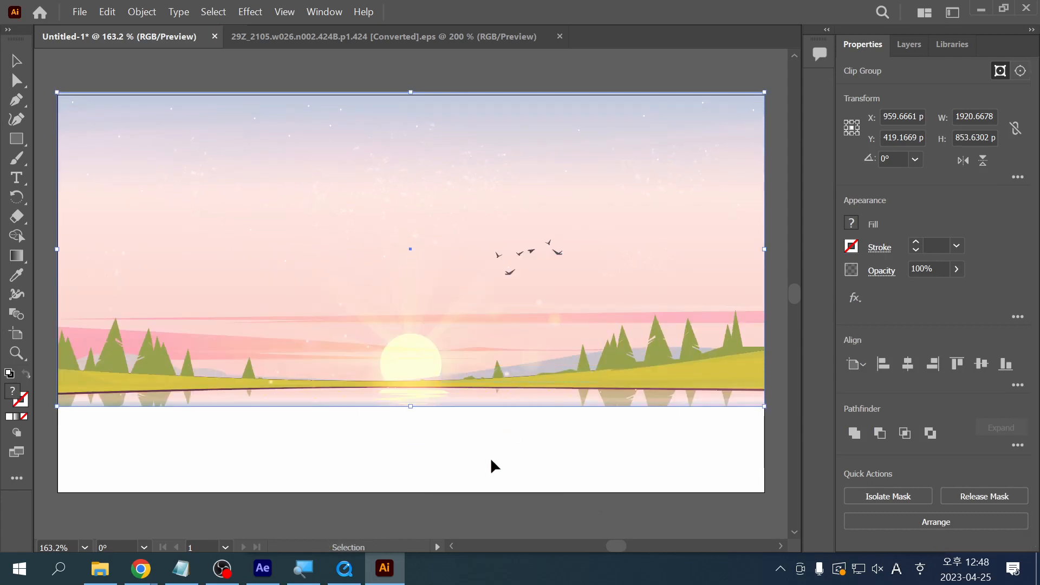
click(492, 460)
Step: Try to stretch the ungrouped clip group down toward the artboard's lower edge, and undo it
click(404, 409)
drag(406, 412, 413, 464)
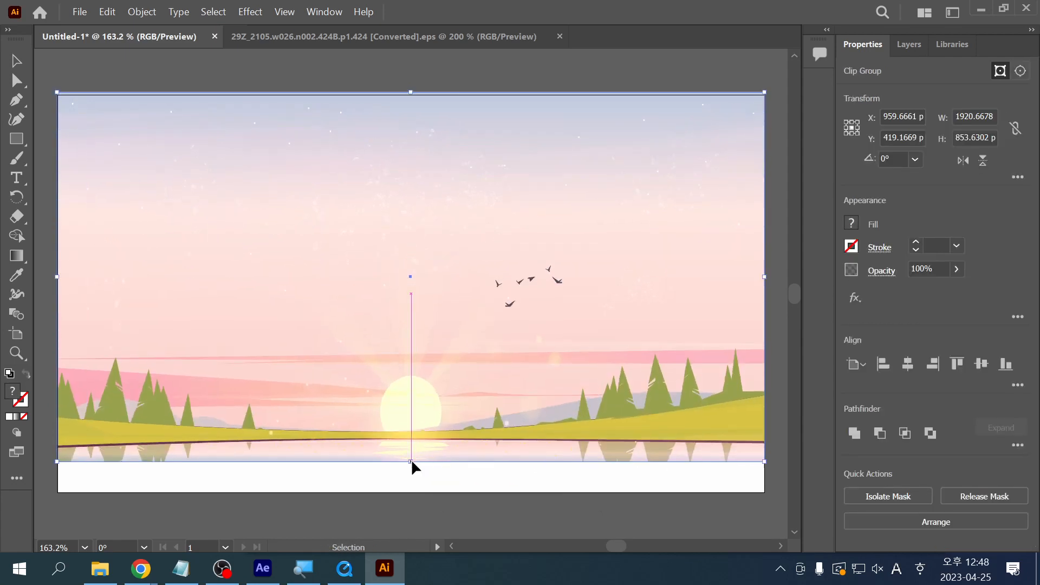
key(ctrl+z)
Step: Release the clipping mask on the sunset artwork and deselect everything
right_click(471, 254)
click(543, 376)
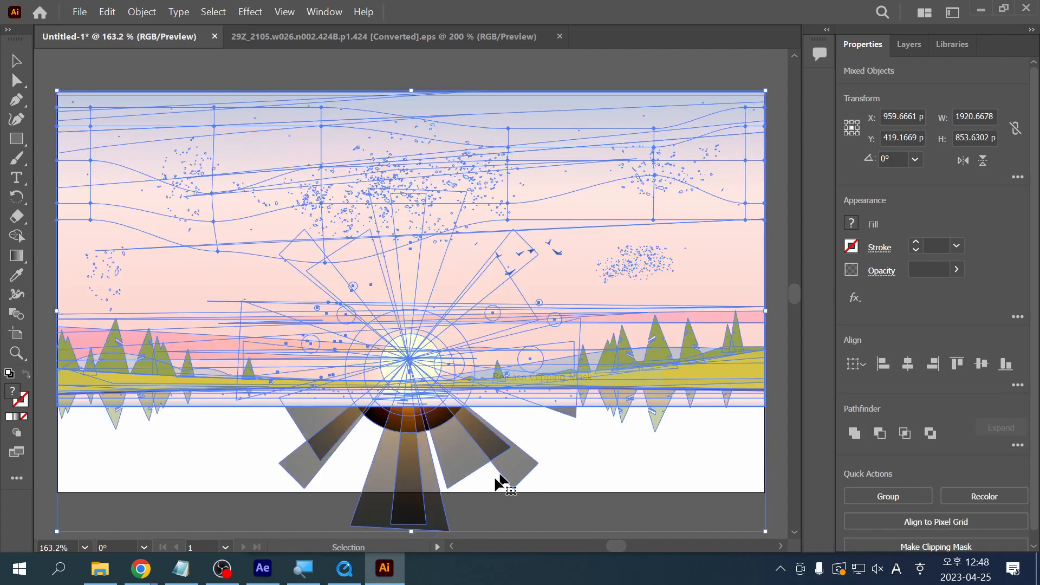
click(585, 495)
click(511, 405)
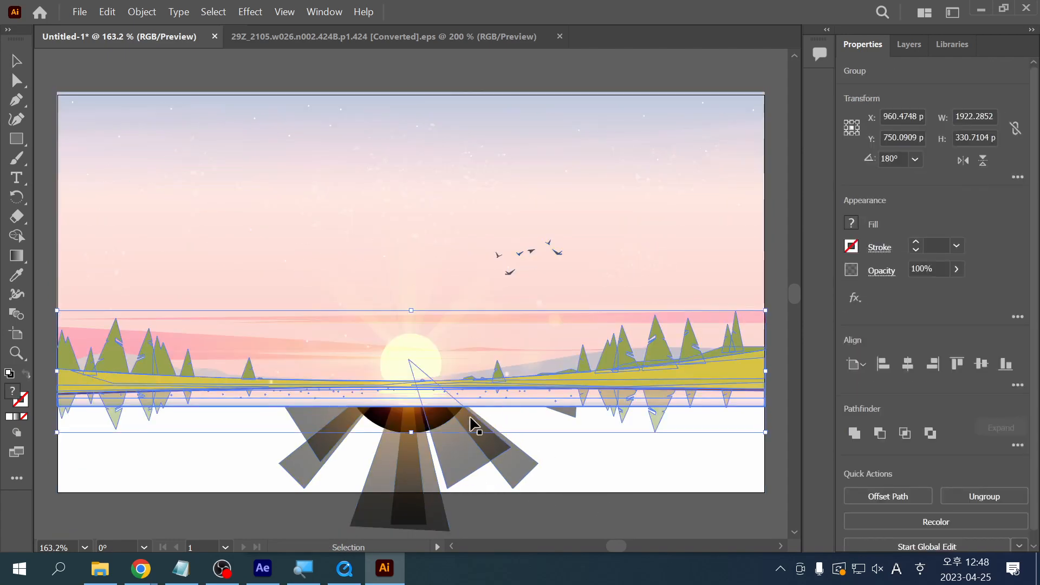
click(541, 454)
Step: Remove the two lower corner anchors of the released mask path with the Direct Selection tool
key(a)
click(510, 408)
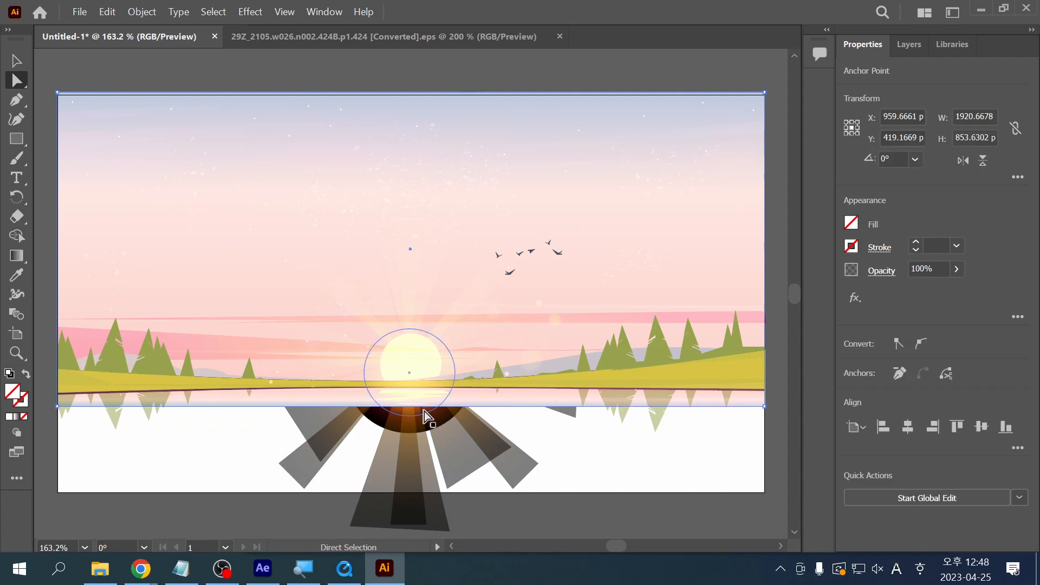
click(57, 406)
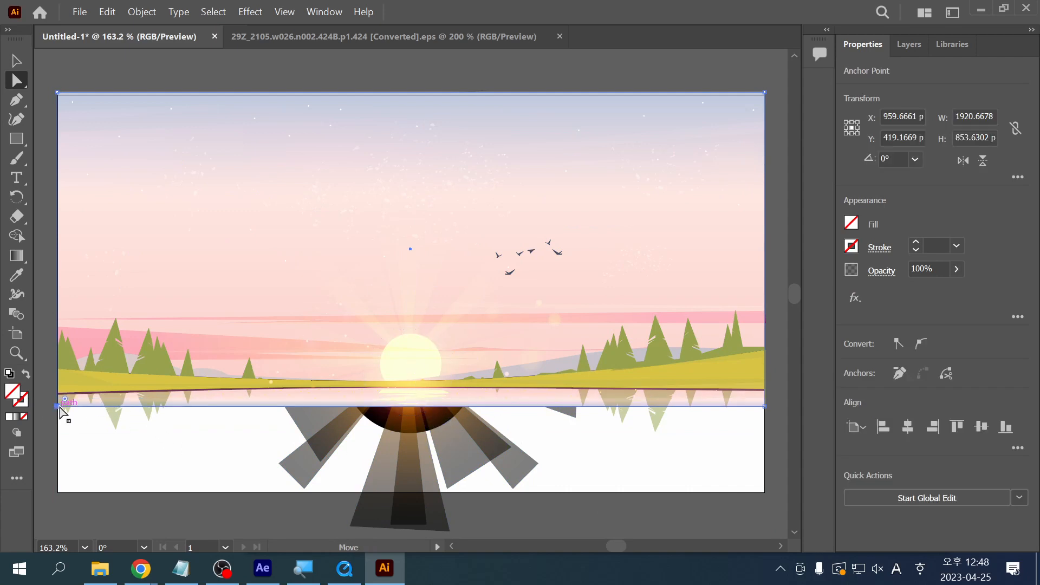
shift+click(765, 410)
drag(767, 411, 767, 496)
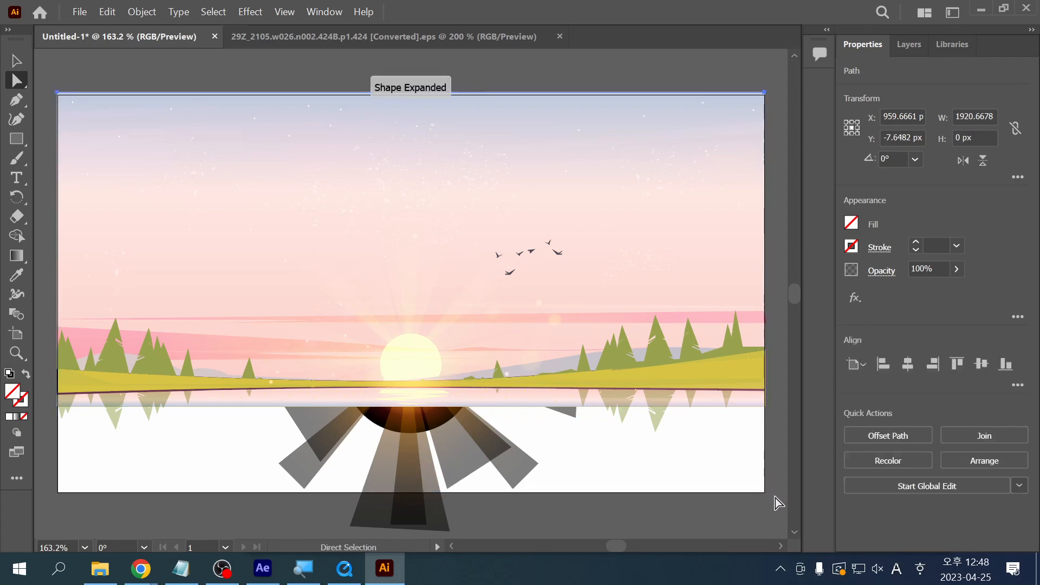
click(774, 498)
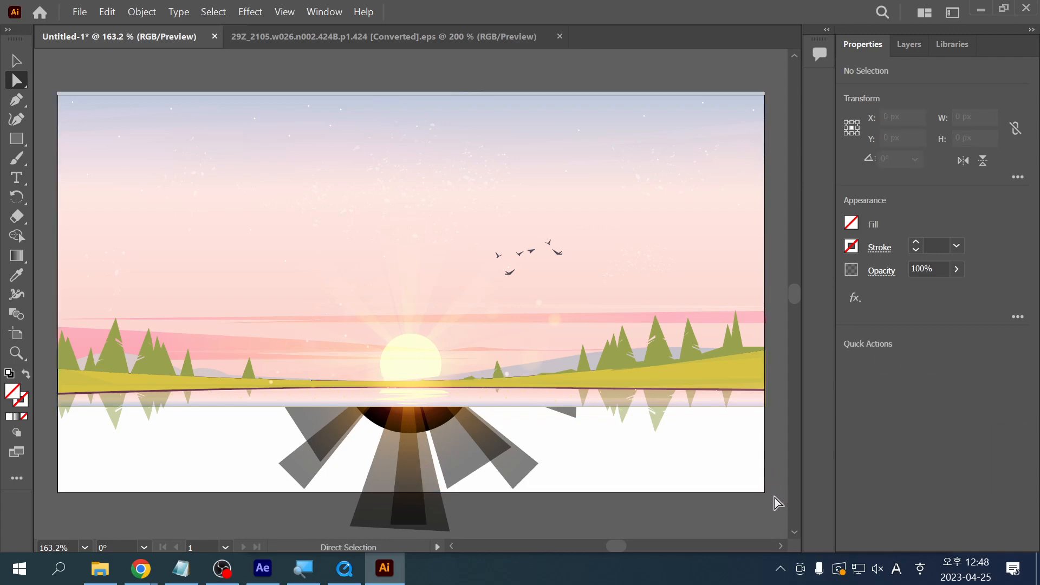
Step: Stretch the dark gradient strip below the shoreline down to the artboard's lower edge, making it about 258 px tall
click(764, 406)
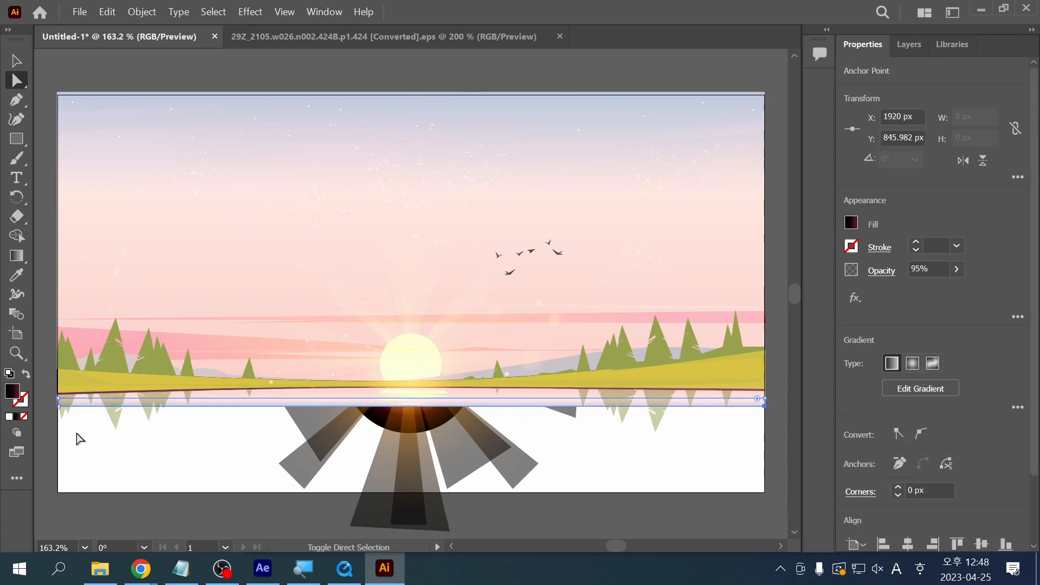
shift+click(62, 410)
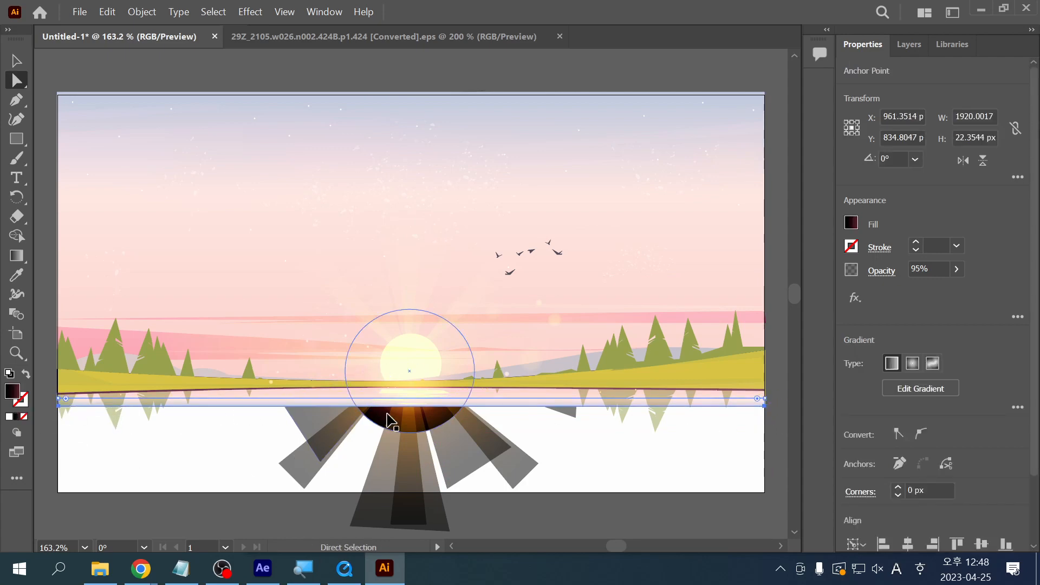
key(v)
drag(414, 410, 413, 493)
click(567, 524)
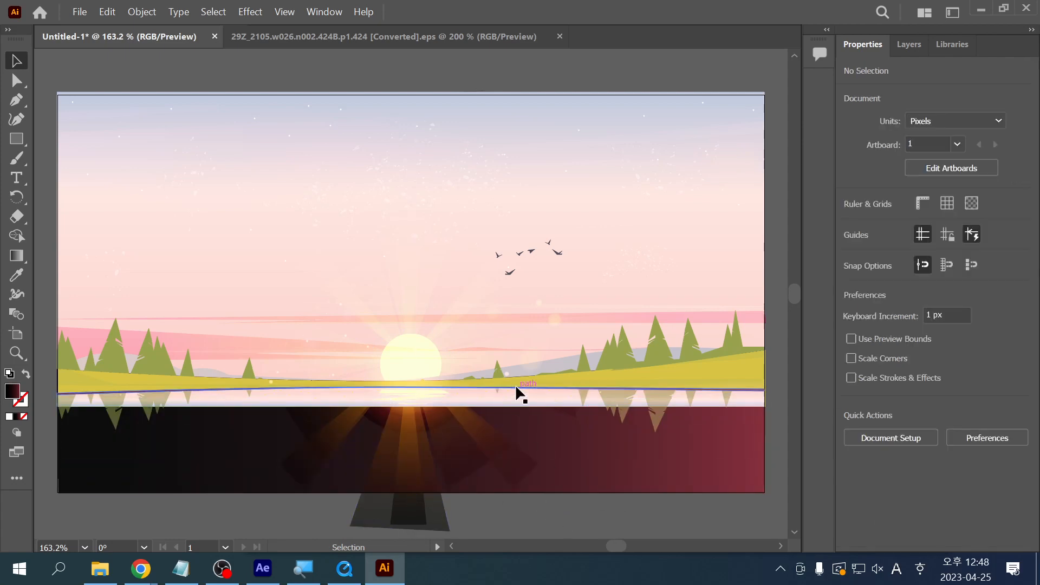
Step: Stretch the pink water shape down to the artboard's lower edge, making it about 288 px tall
key(a)
click(528, 405)
click(544, 396)
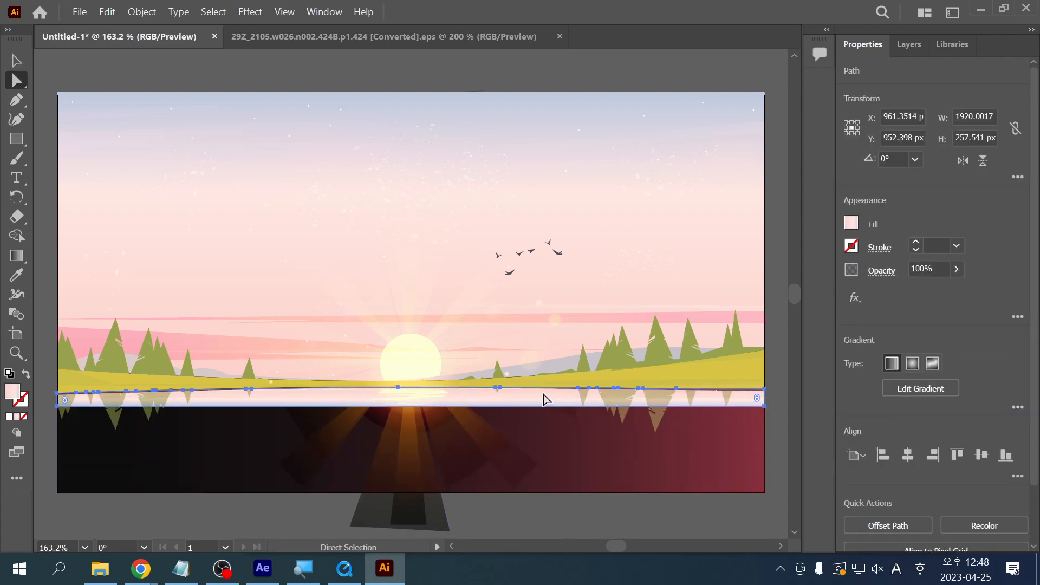
click(765, 407)
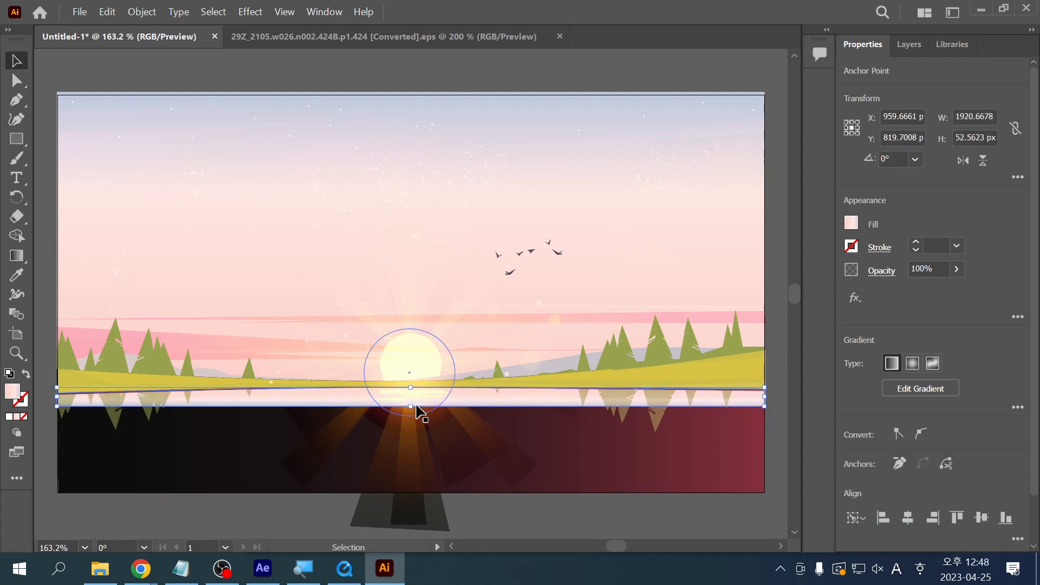
key(v)
drag(410, 406, 403, 493)
click(172, 521)
Step: Shift the dark gradient strip behind the water upward and delete it
key(a)
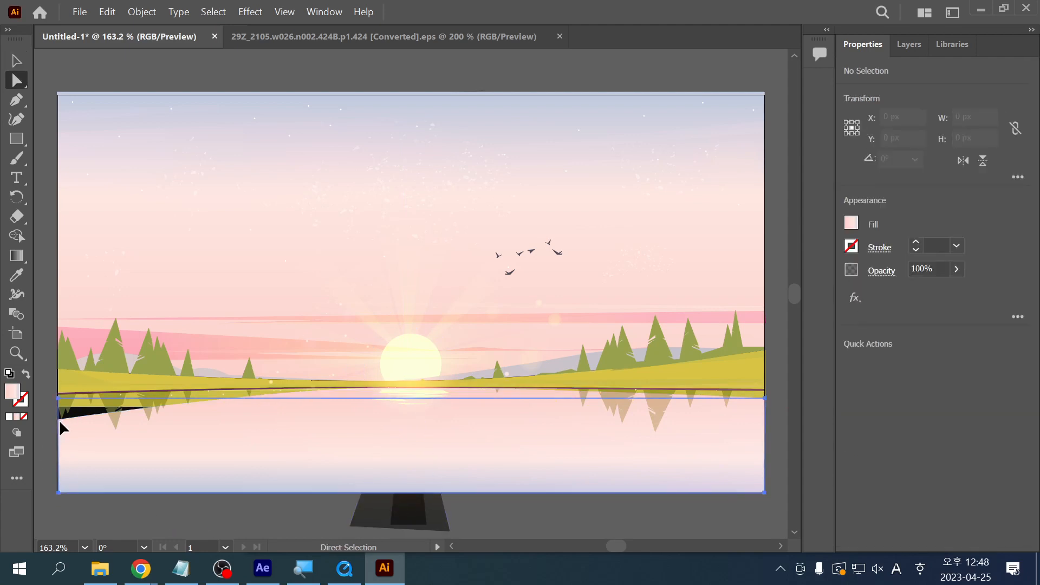
drag(60, 420, 61, 372)
key(ctrl+shift+a)
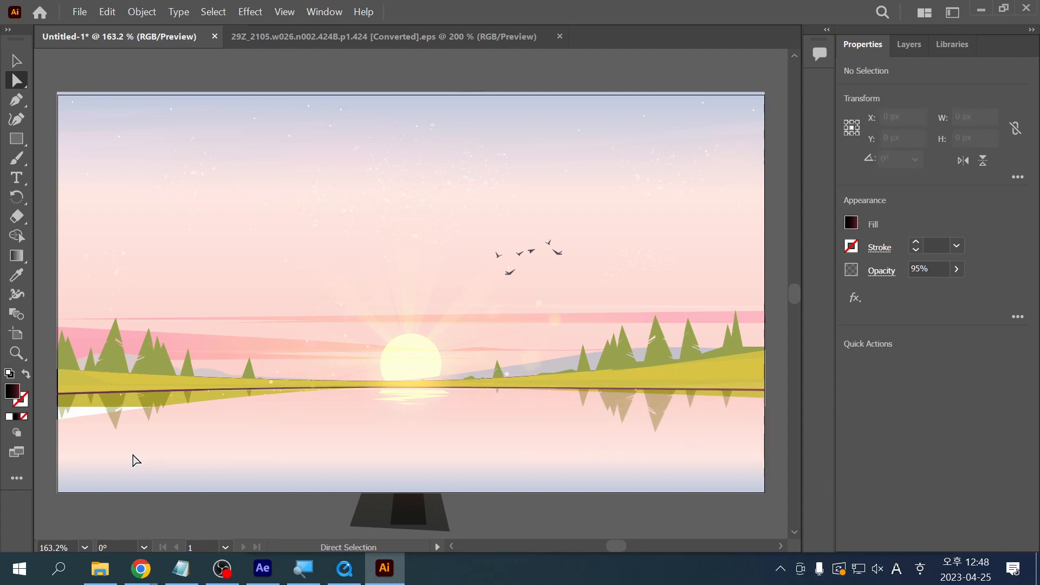
Step: Enter isolation mode on the landscape group and select the water shape's path
click(135, 461)
click(57, 419)
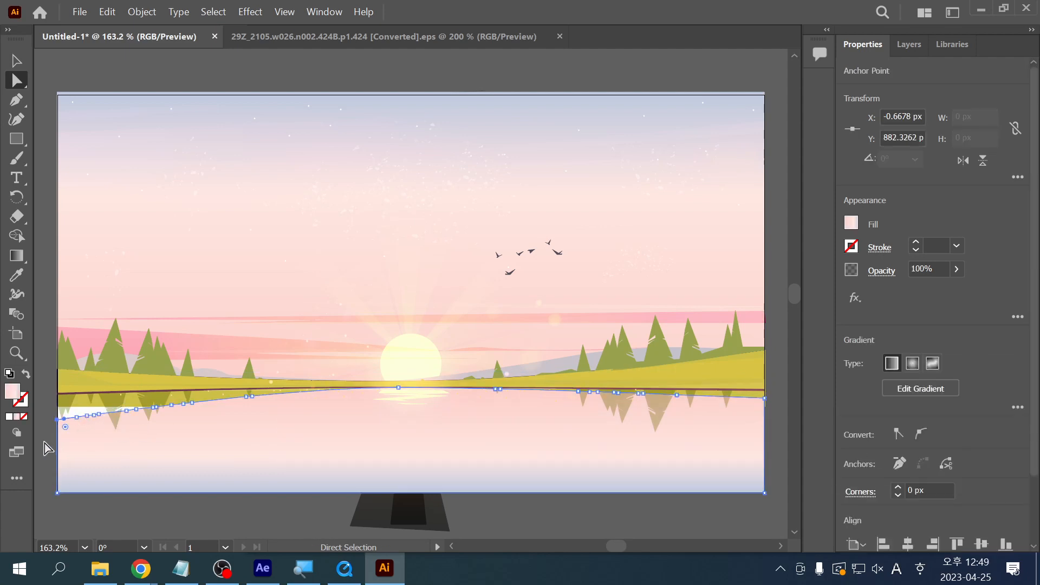
key(v)
double_click(137, 448)
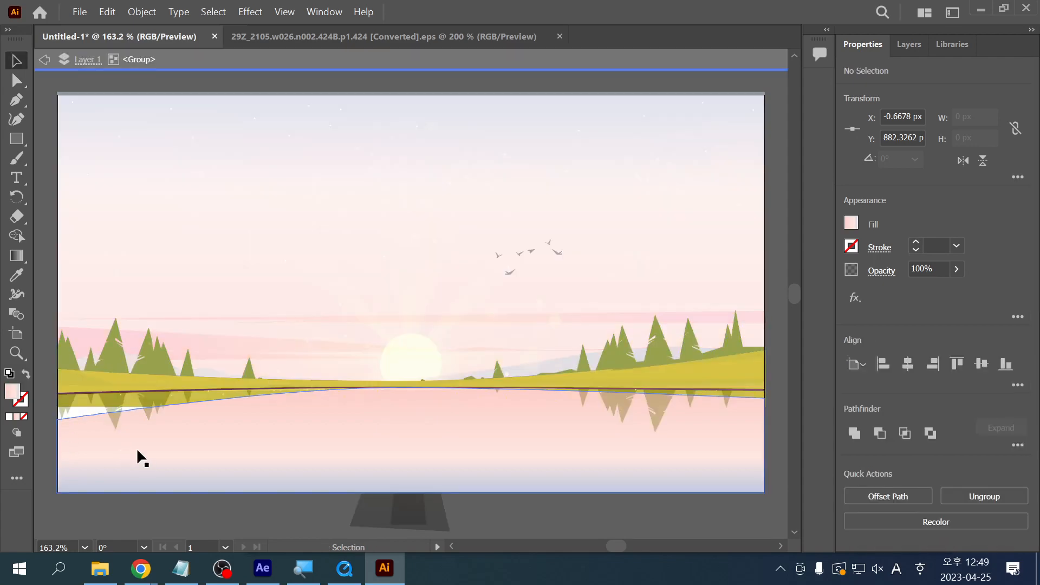
key(a)
click(65, 439)
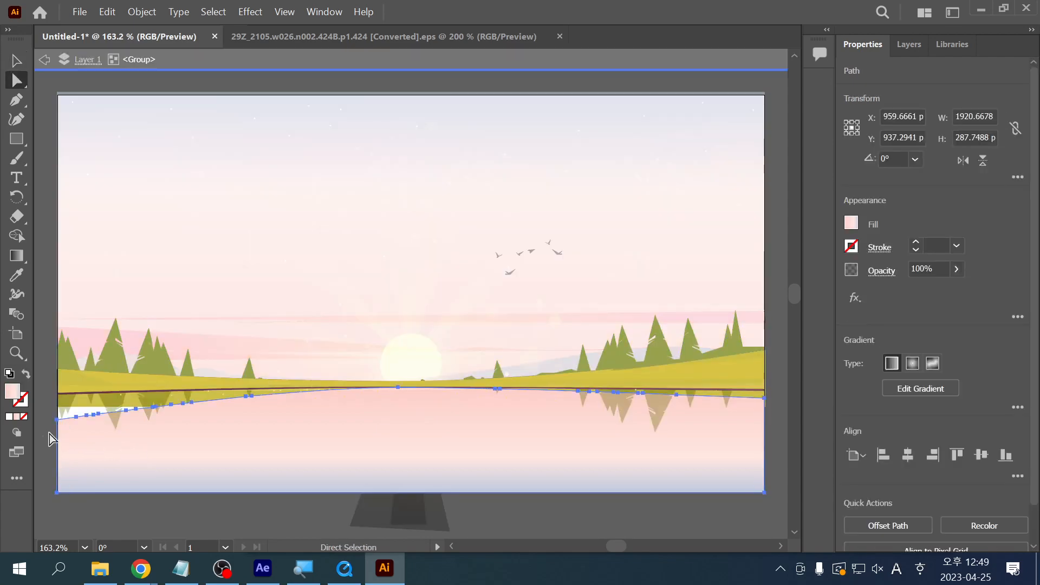
drag(249, 373, 250, 374)
Step: Isolate the nested group with the water shape, try to reshape its upper-left edge, and undo the change
key(v)
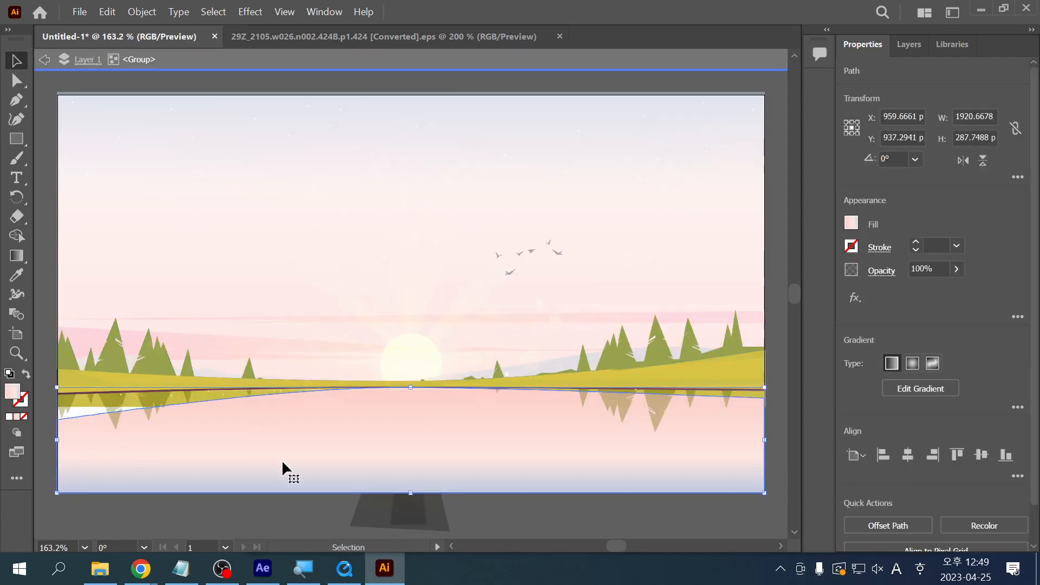
double_click(283, 462)
click(219, 455)
key(a)
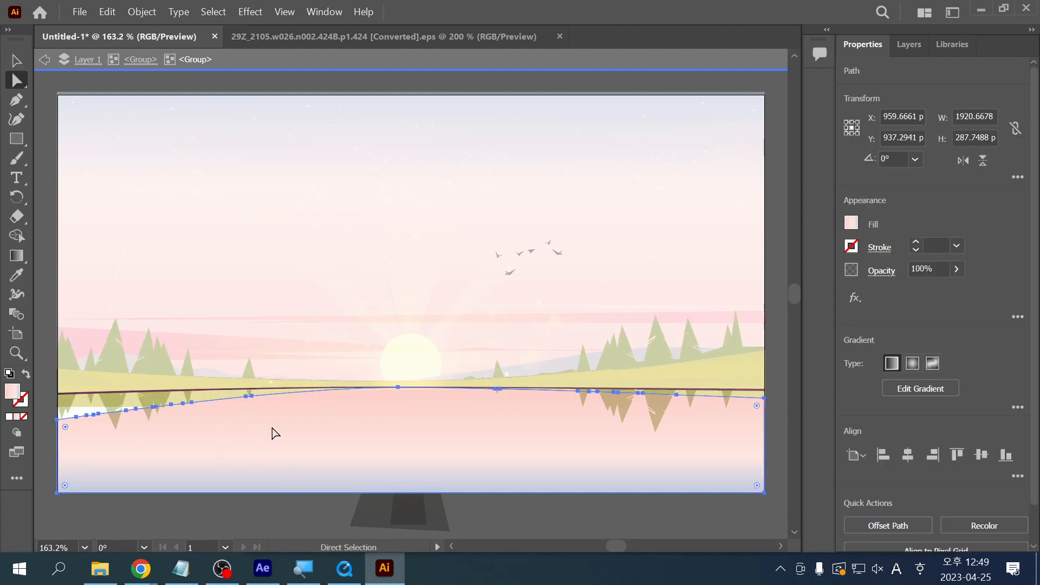
drag(272, 432, 245, 419)
key(ctrl+z)
Step: Leave isolation mode and undo the deletion of the dark gradient strip
drag(52, 435, 344, 366)
click(311, 452)
key(v)
double_click(279, 512)
click(325, 454)
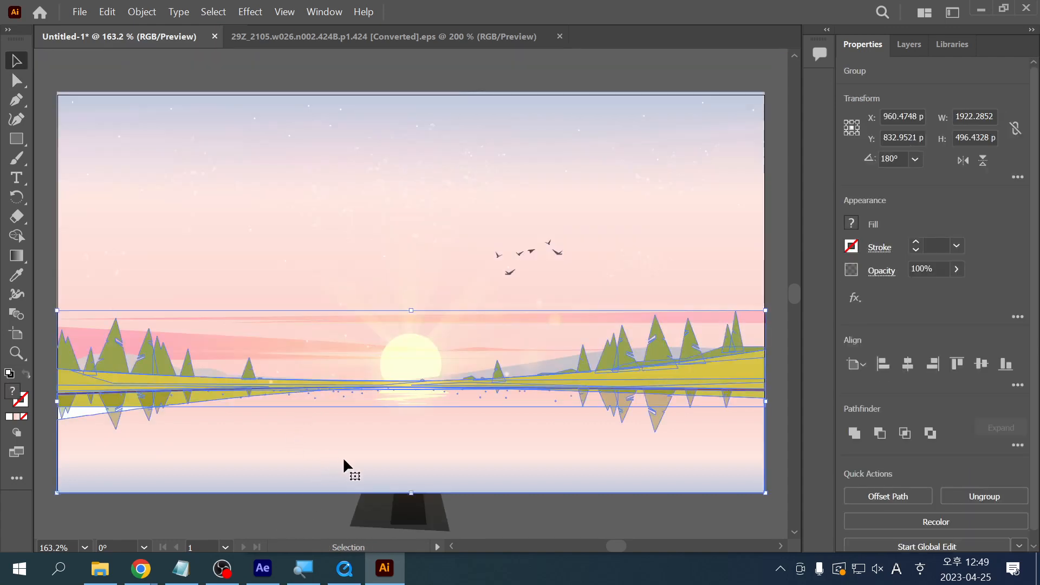
key(ctrl+z)
Step: Select the water shape alone and squash it upward to about 78 px tall, close to its original shoreline curve
click(258, 507)
key(a)
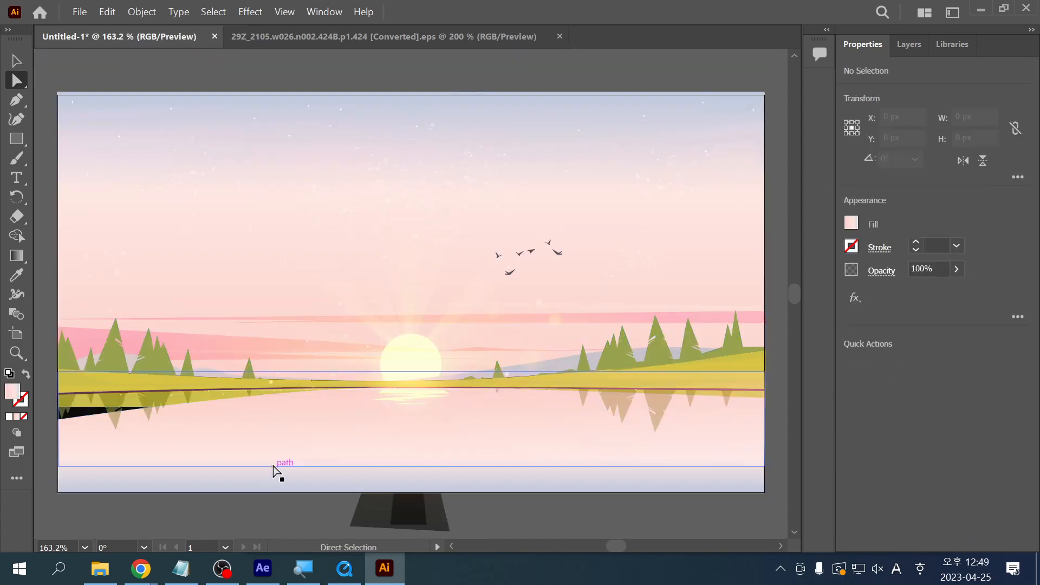
click(316, 479)
key(v)
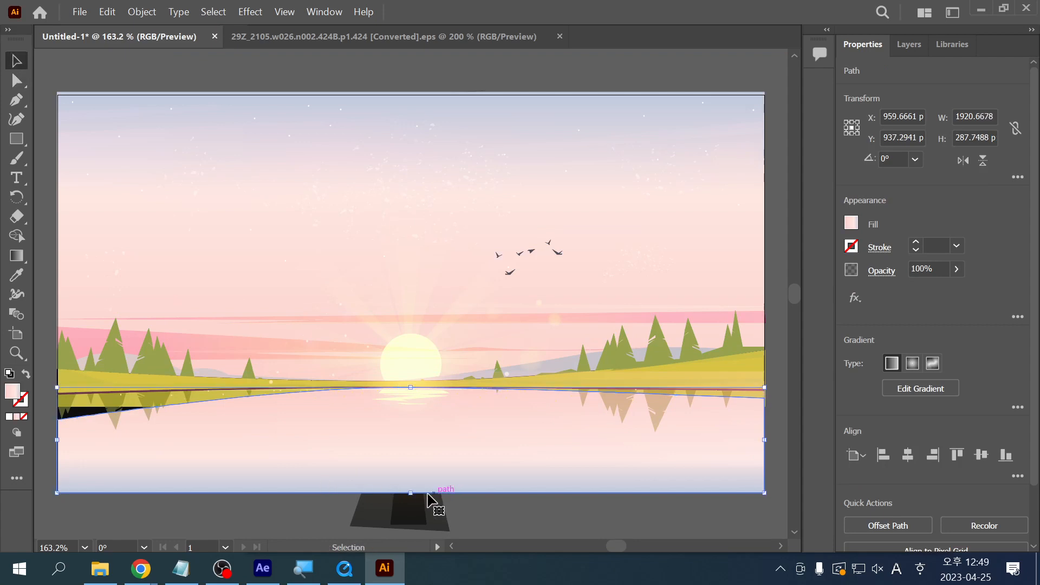
drag(410, 467, 410, 416)
Step: Move only the water shape's two lower corner anchors down to the artboard's lower edge and deselect it
key(a)
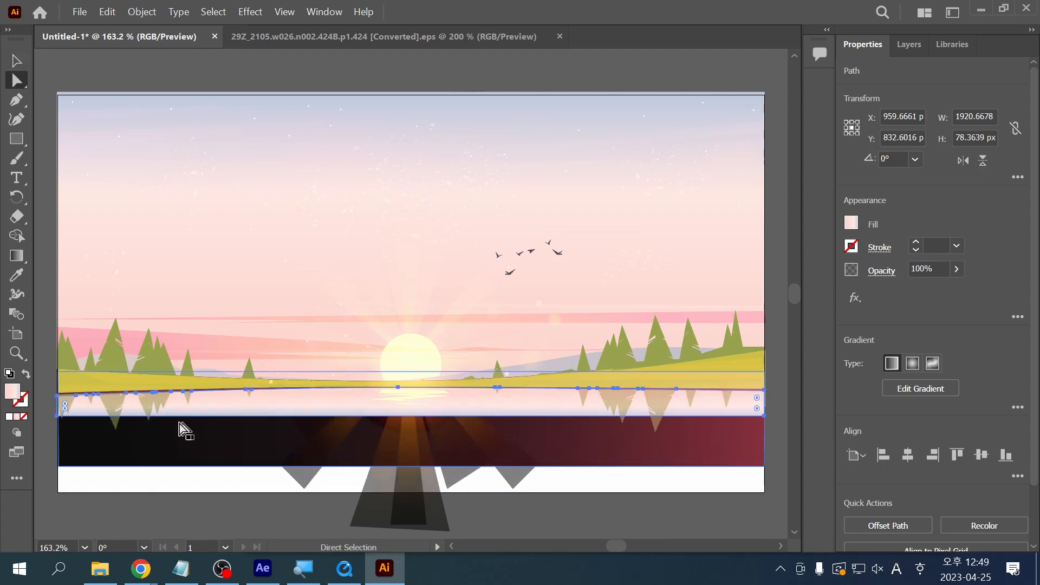
click(57, 416)
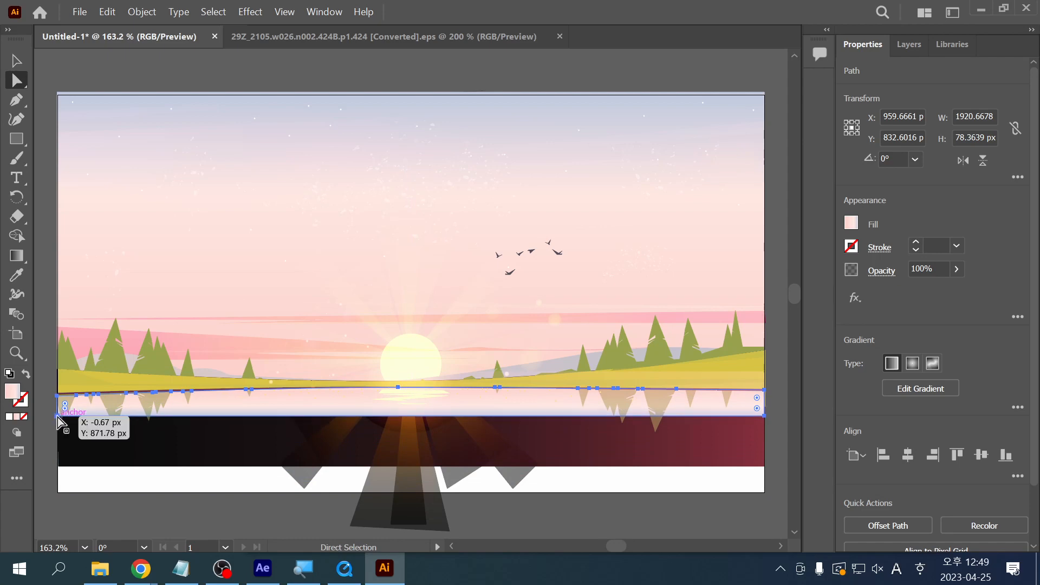
shift+click(763, 416)
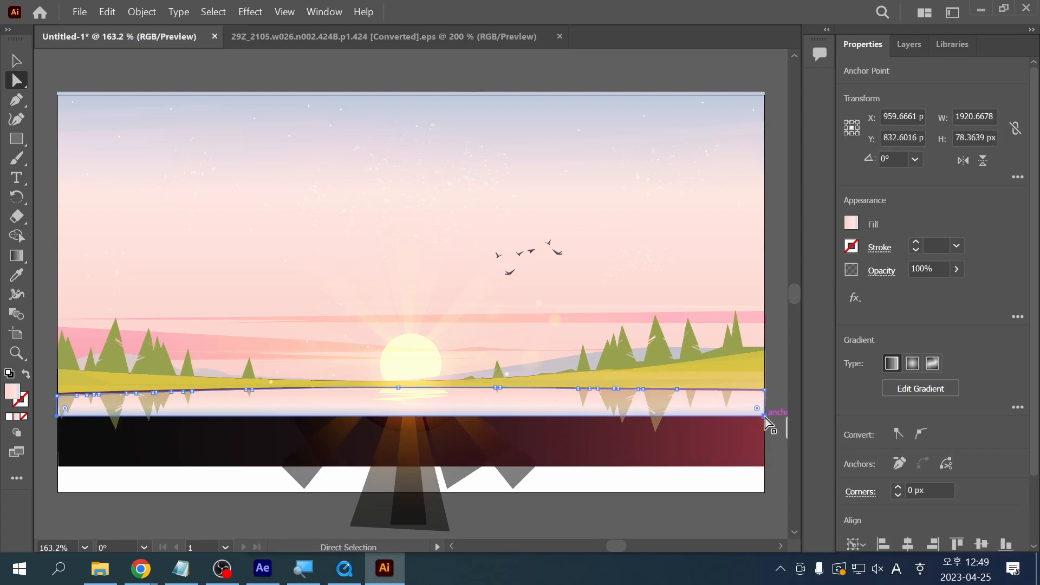
drag(764, 416, 768, 495)
key(v)
click(718, 515)
Step: Rename Layer 1 to 하늘
mouse_move(612, 504)
mouse_down()
mouse_move(640, 520)
mouse_move(606, 509)
mouse_up()
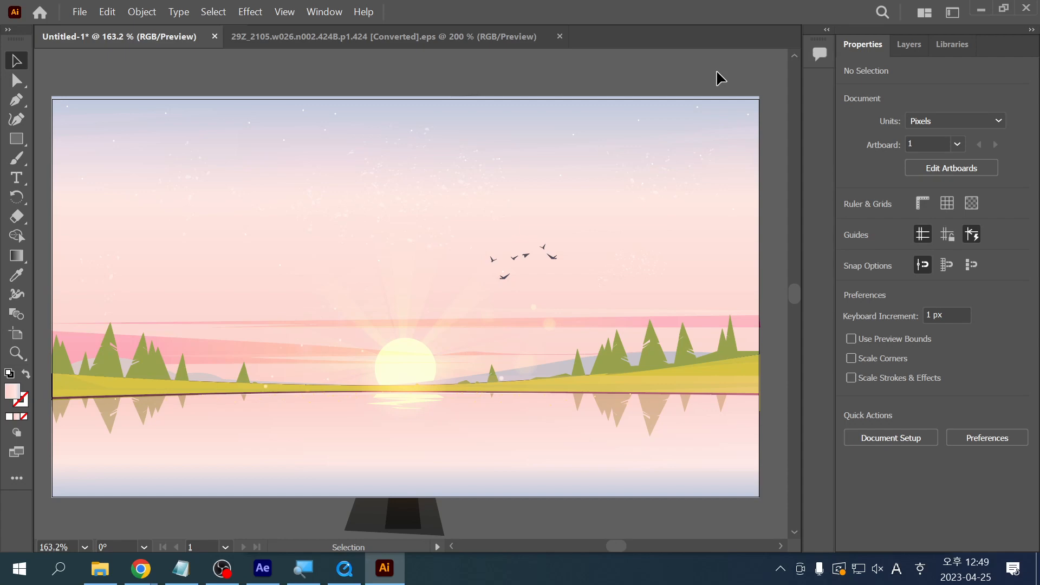
key(Tab)
key(shift+Tab)
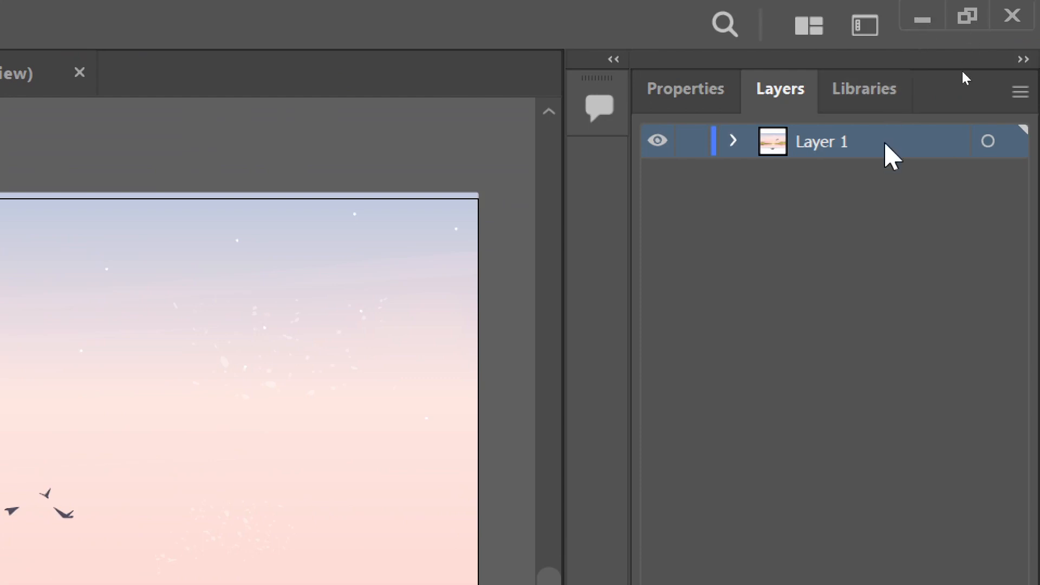
double_click(820, 142)
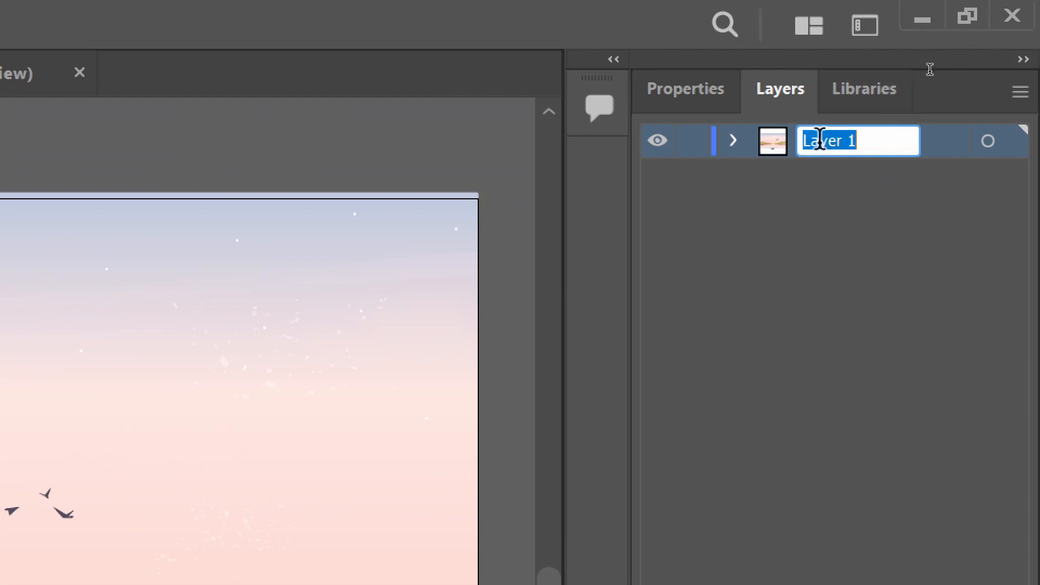
text(하늘)
key(Return)
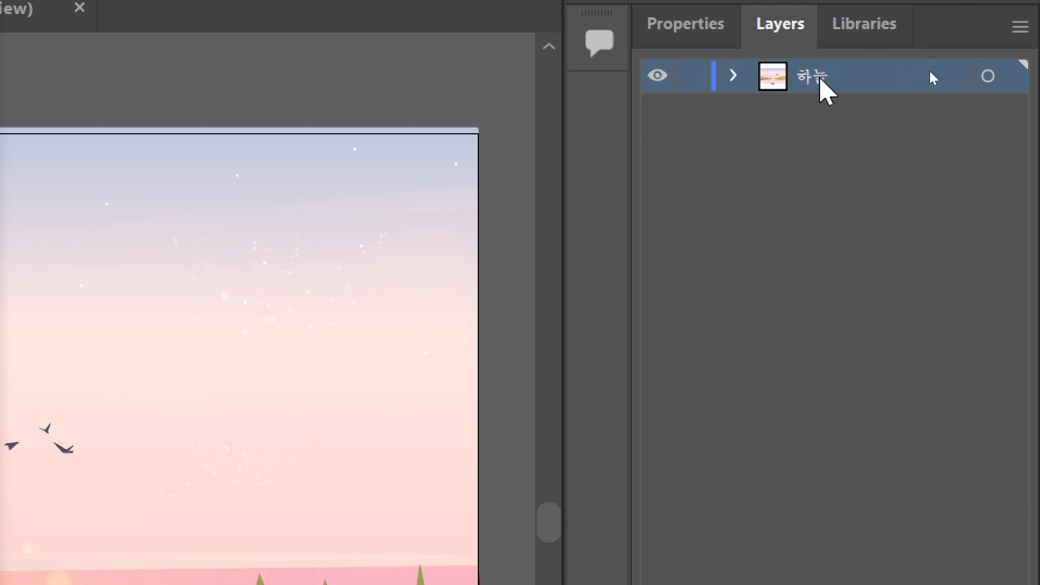
Step: Start saving the document and go to the 230425_둥지탈출 folder inside 2d 영상 on the D: drive
key(ctrl+s)
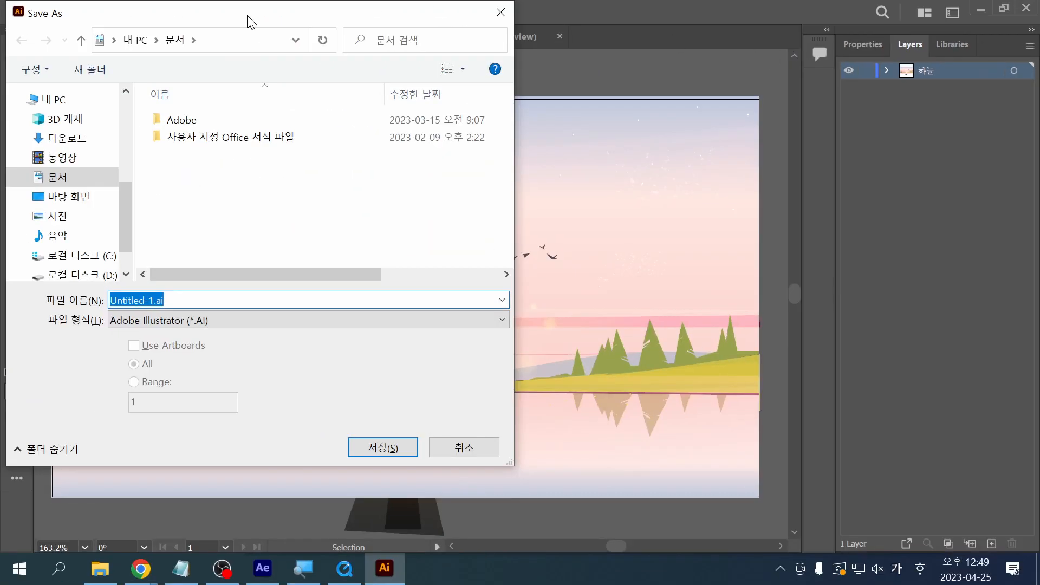
drag(250, 22, 575, 82)
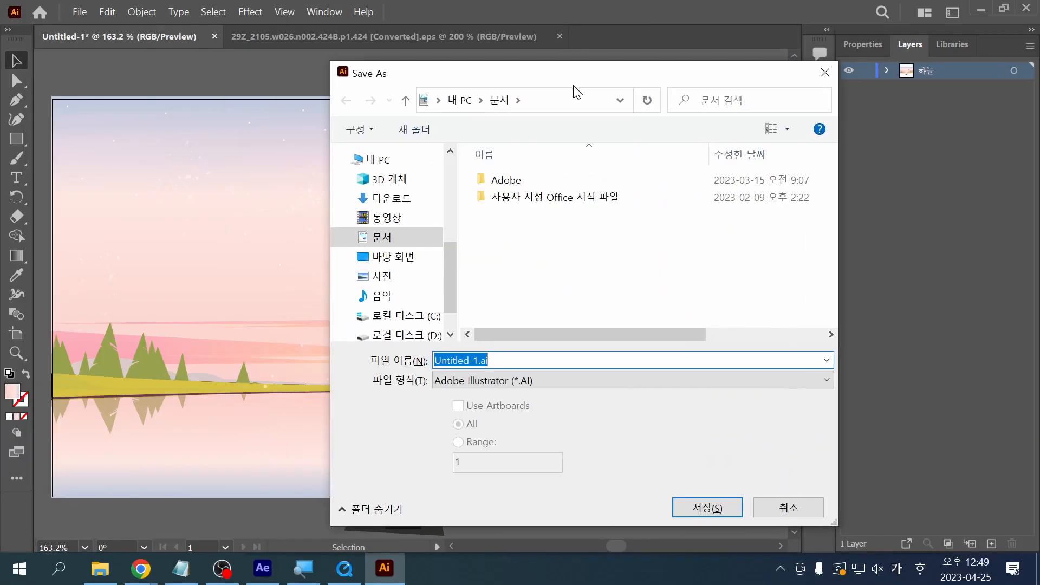
scroll(373, 301, down, 1)
click(424, 293)
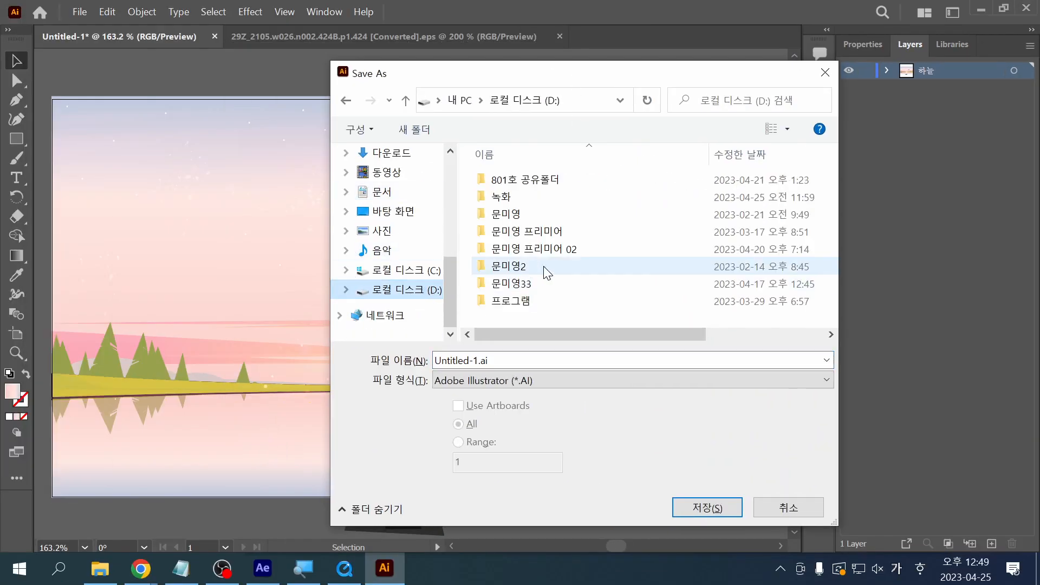
double_click(529, 286)
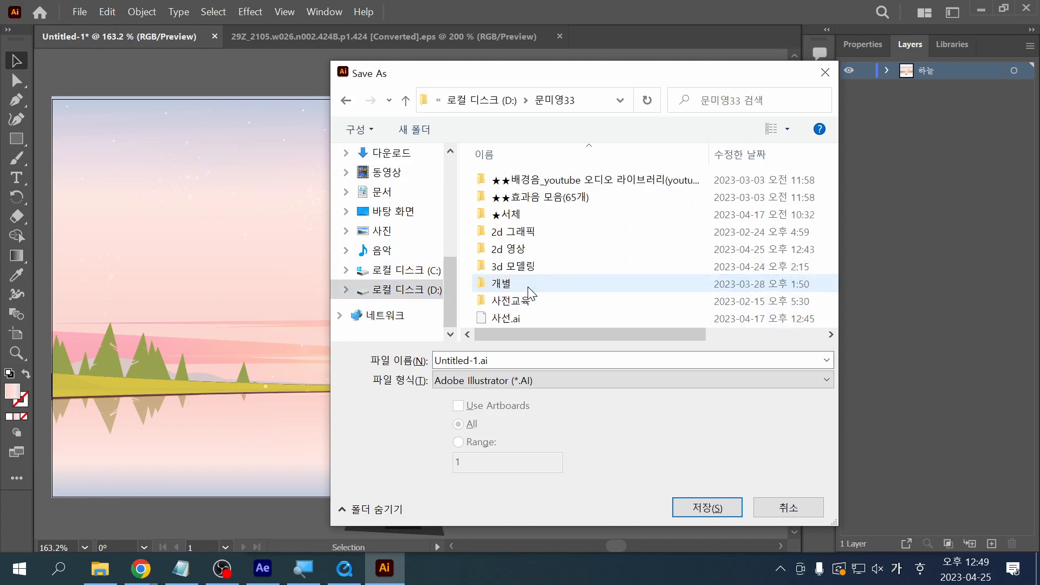
double_click(520, 249)
scroll(564, 287, down, 12)
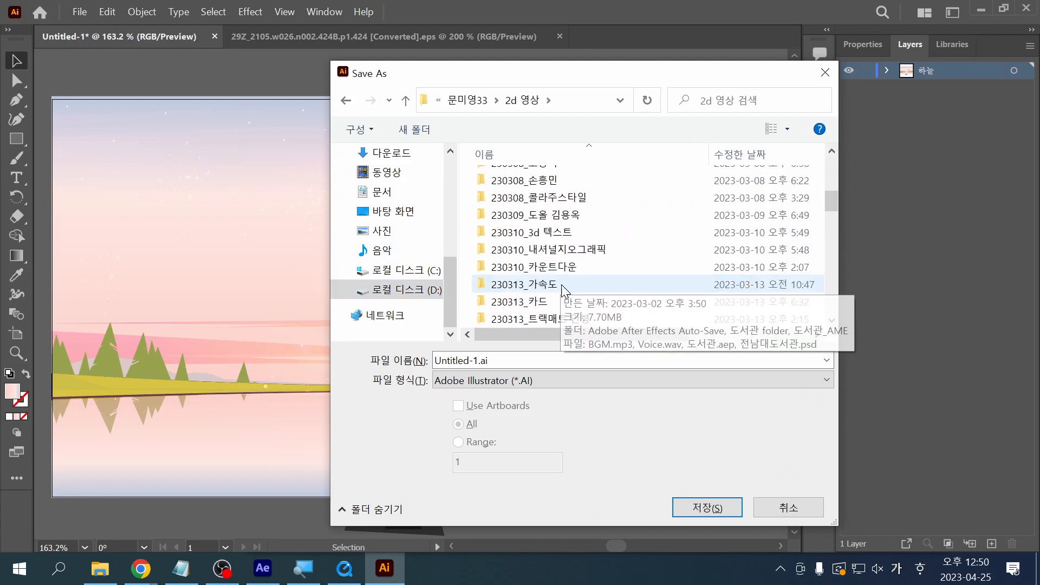
scroll(564, 303, down, 3)
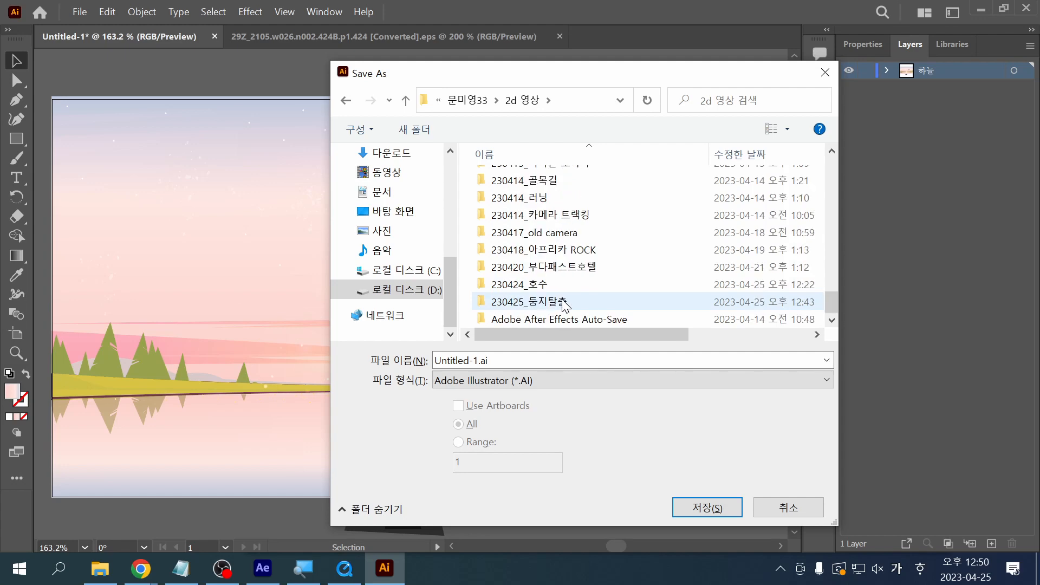
double_click(551, 301)
Step: Name the file 둥지탈출 1번장면 and save it in Adobe Illustrator format with the Illustrator 2020 options
click(513, 360)
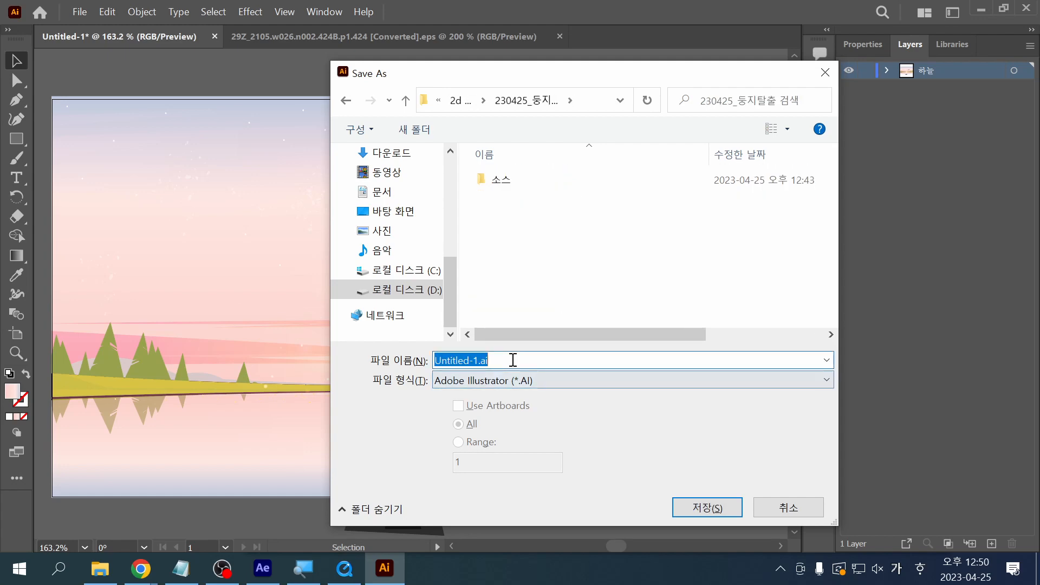
text(e)
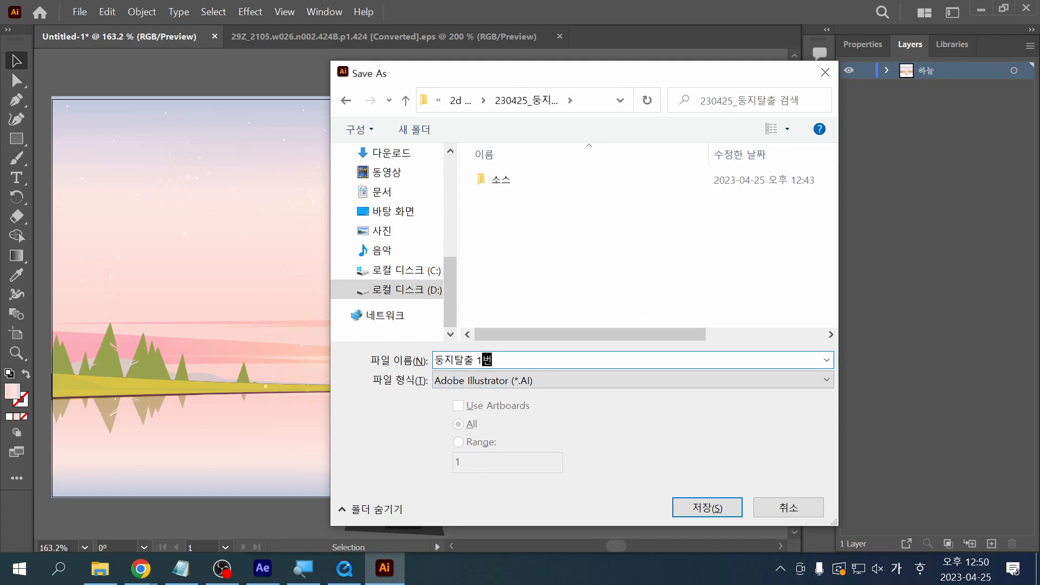
key(Return)
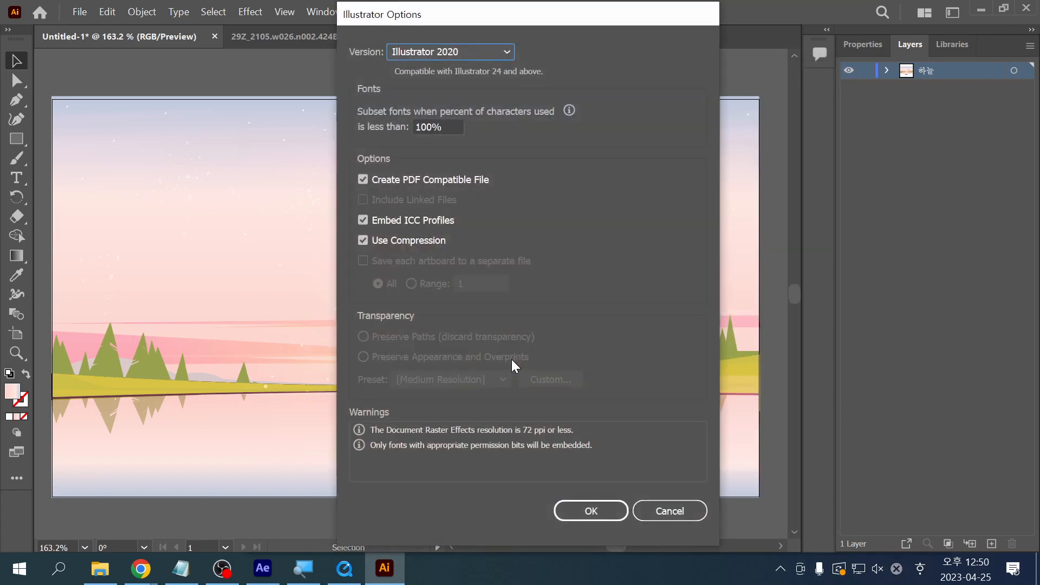
key(Return)
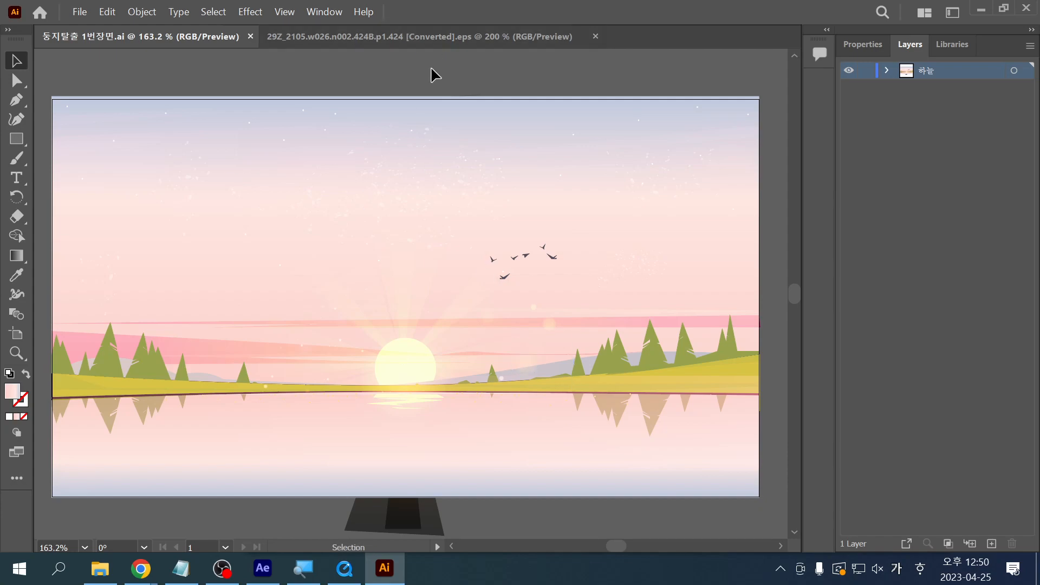
Step: Switch to File Explorer and look through the thumbnails in the shared 소스 folder for town and landscape illustrations
key(alt+Tab)
key(alt+Tab)
key(alt+Tab)
scroll(623, 445, down, 8)
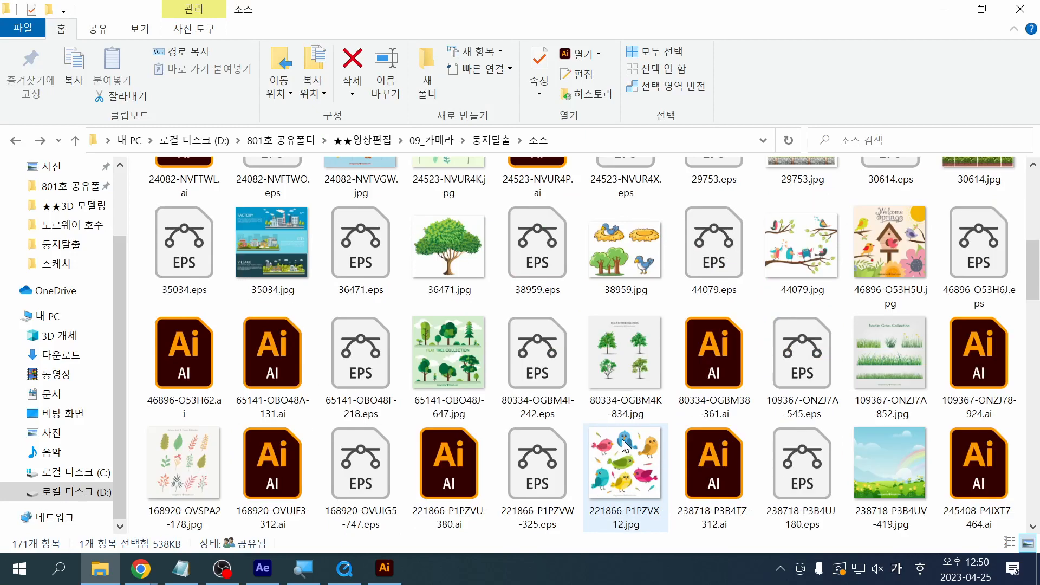
scroll(623, 446, down, 7)
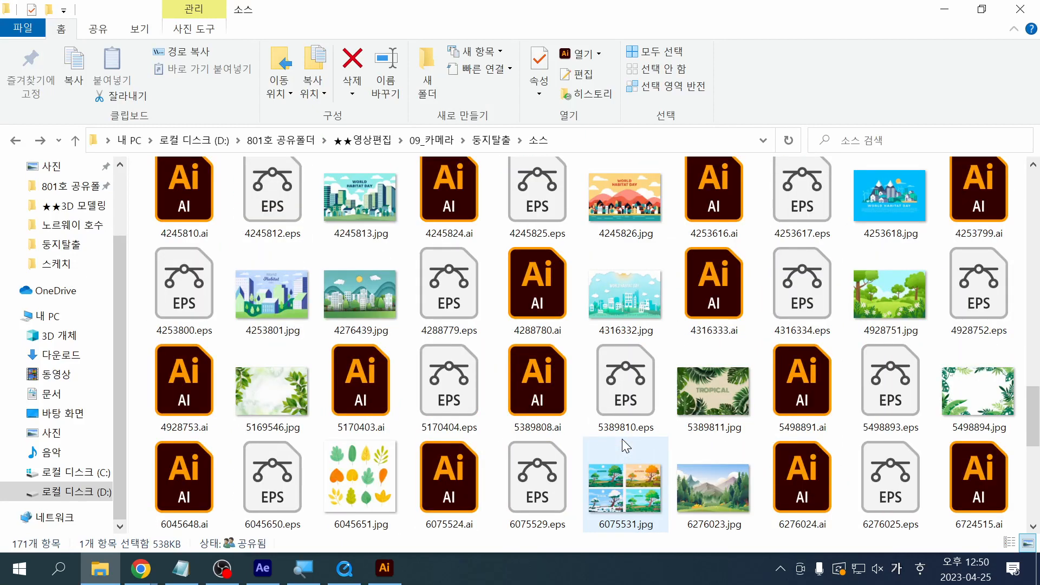
click(288, 307)
scroll(288, 307, down, 3)
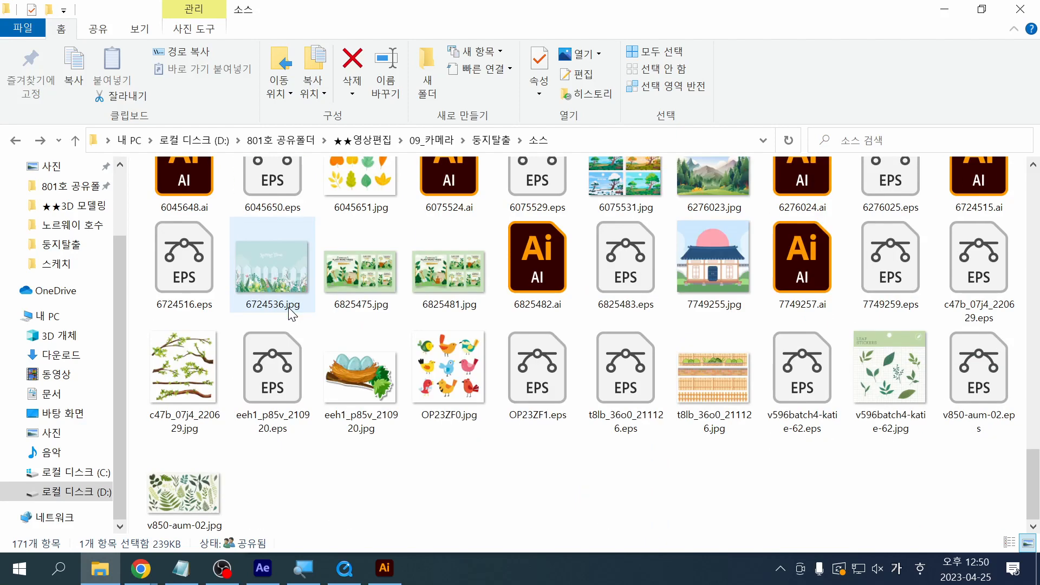
scroll(289, 307, up, 2)
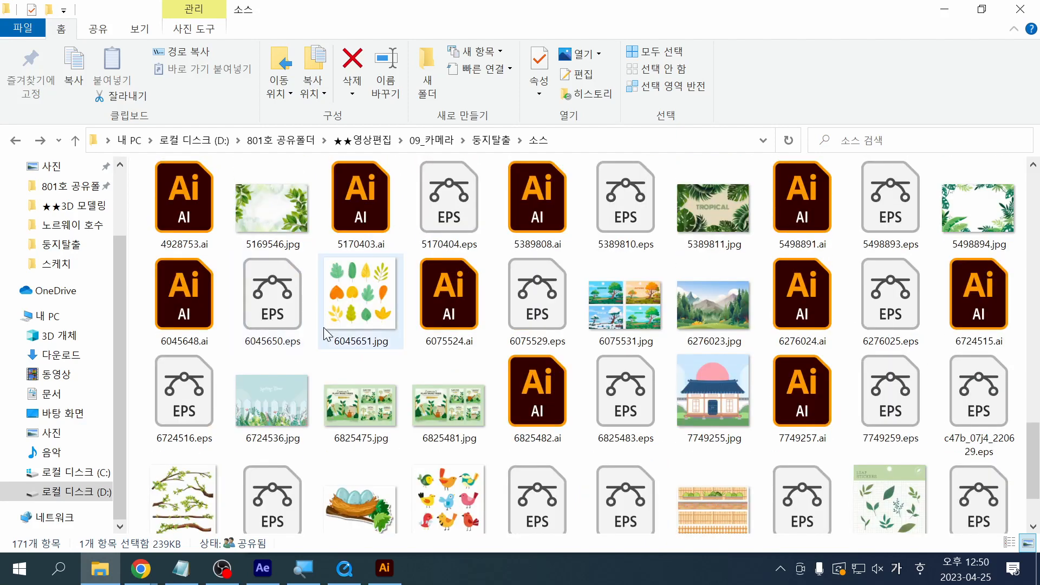
scroll(324, 327, up, 3)
Step: Preview 4253801.jpg and the neighbouring town images, comparing the World Habitat Day illustrations 4245813.jpg and 4245826.jpg
double_click(280, 294)
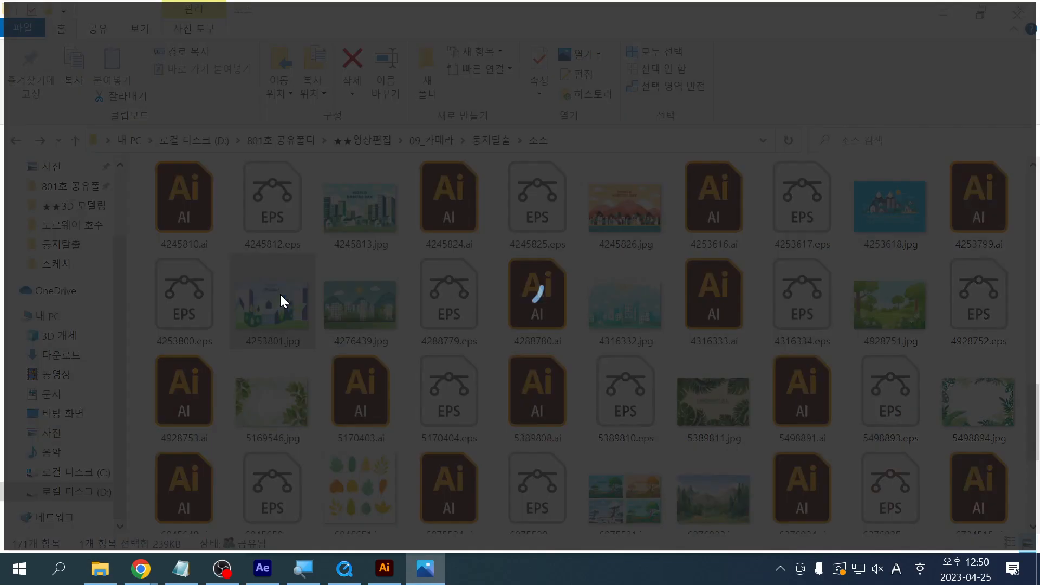
key(Right)
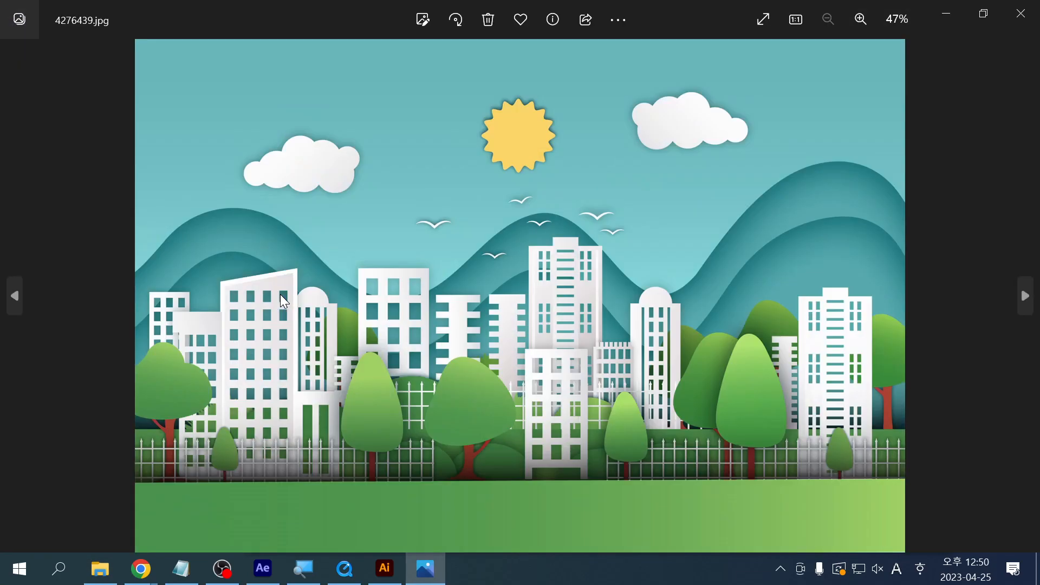
key(Right)
key(Right)
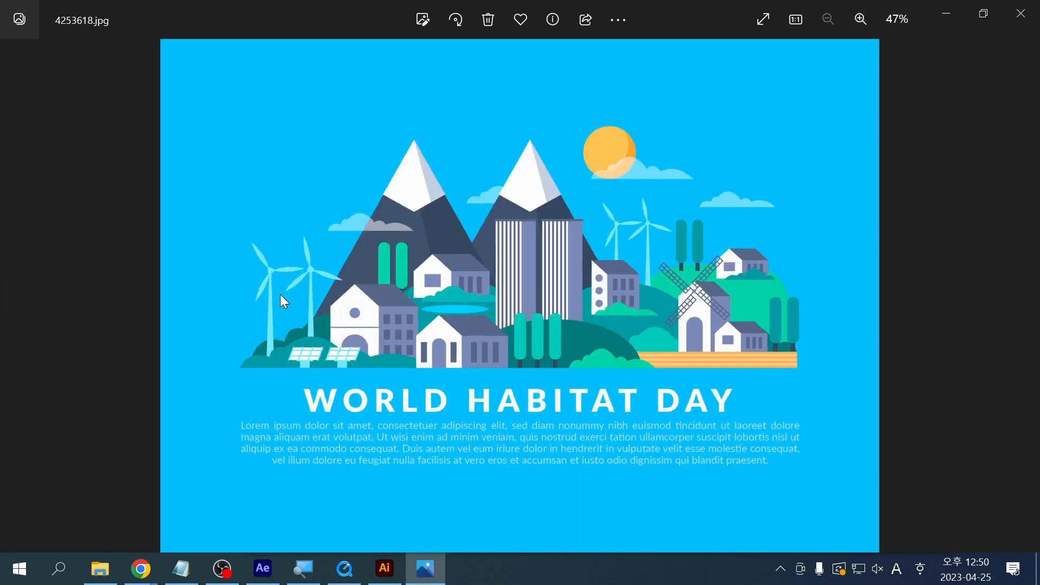
key(Right)
key(Left)
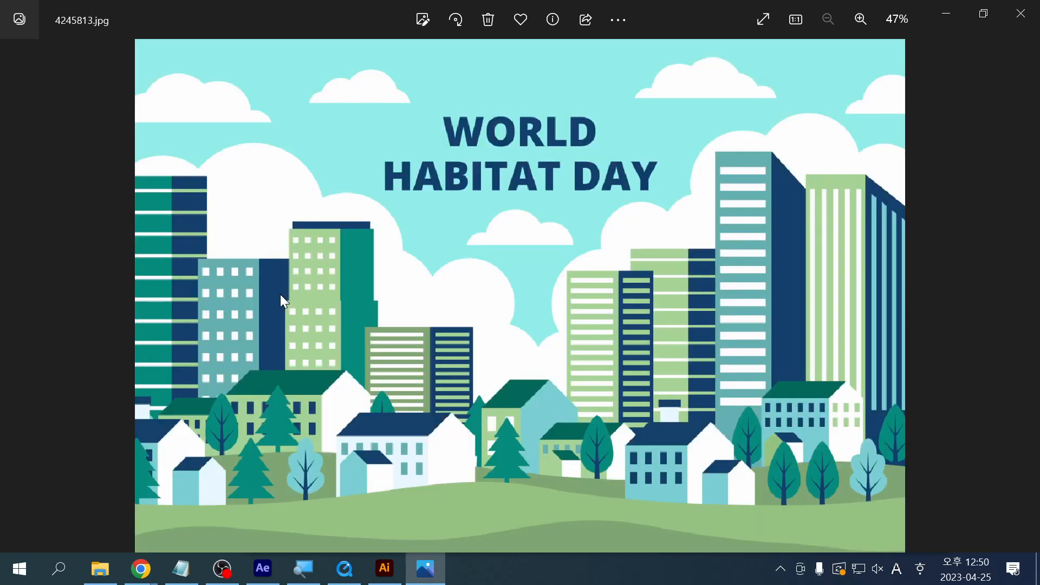
key(Right)
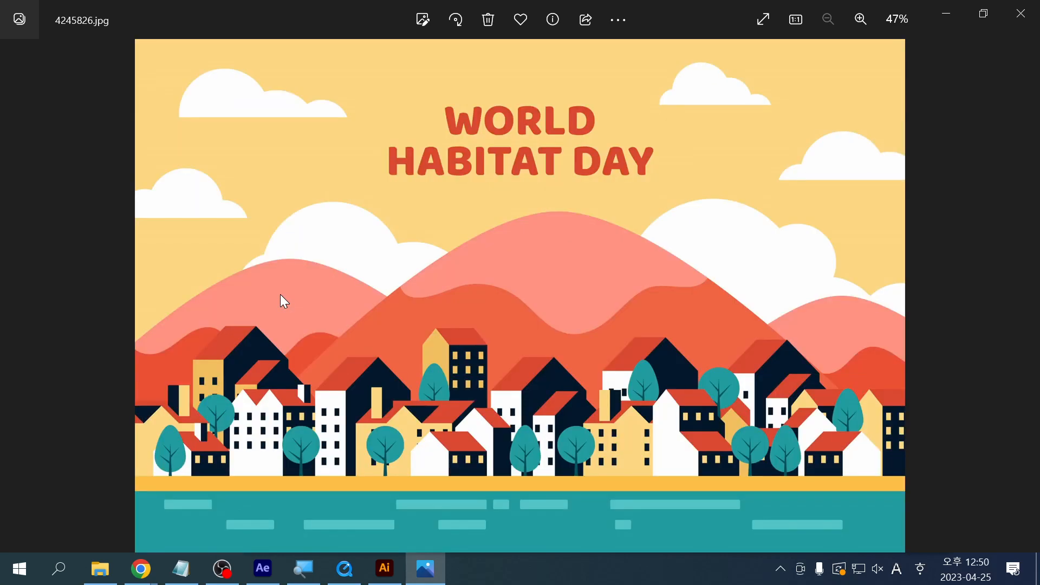
key(Left)
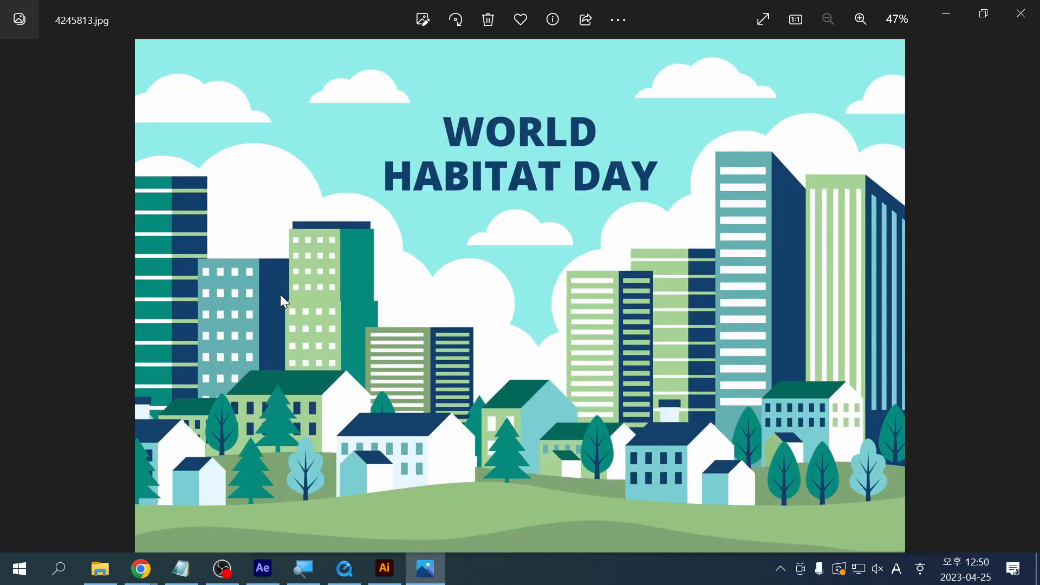
Step: Browse the preceding source images back to the landing-page landscape 2633038.jpg, and close the image viewer
key(Left)
key(Left)
key(Left)
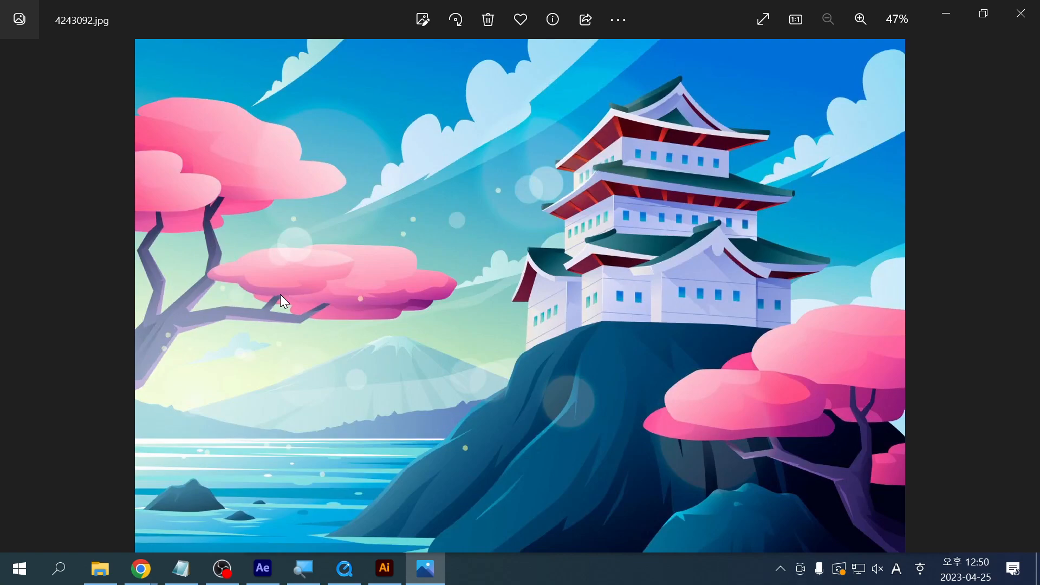
key(Left)
key(Left)
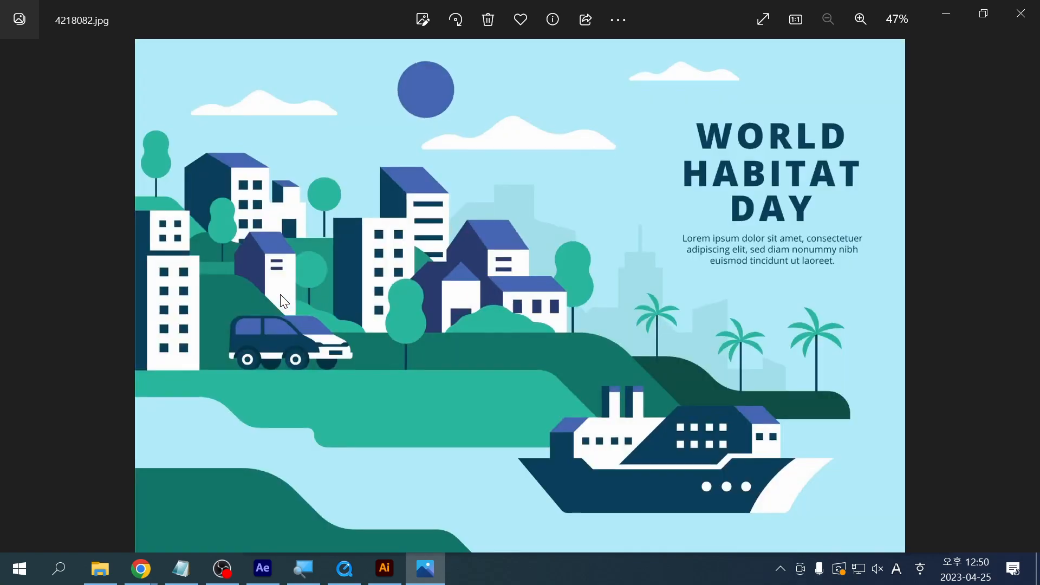
key(Left)
key(Left)
key(Left)
key(Left)
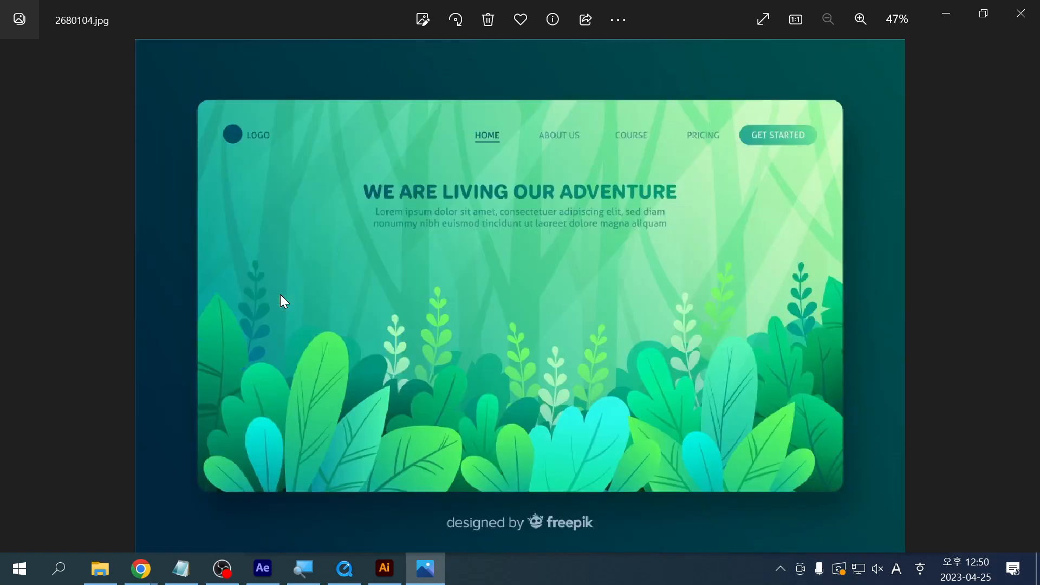
key(Left)
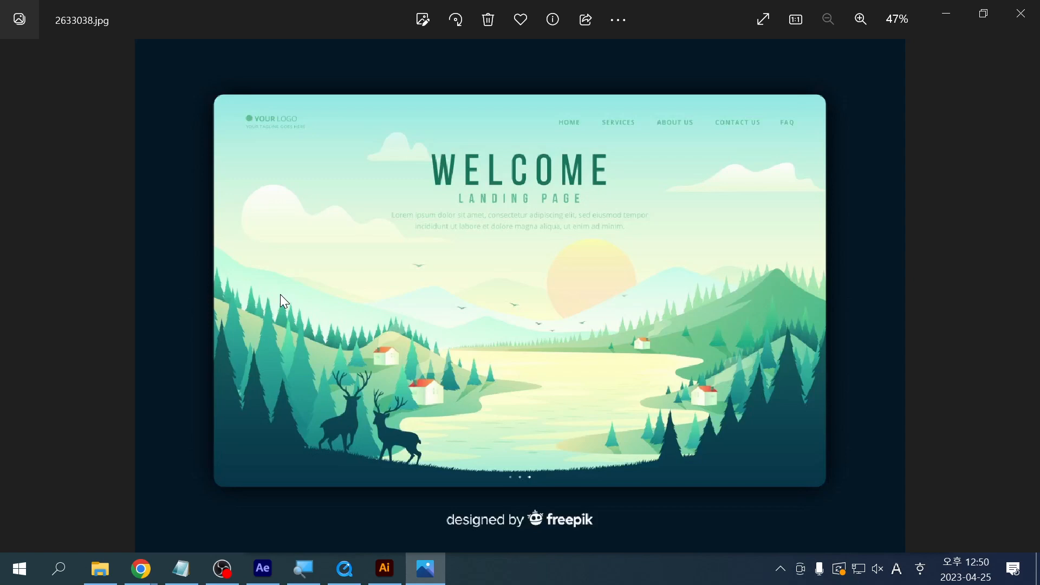
click(1021, 13)
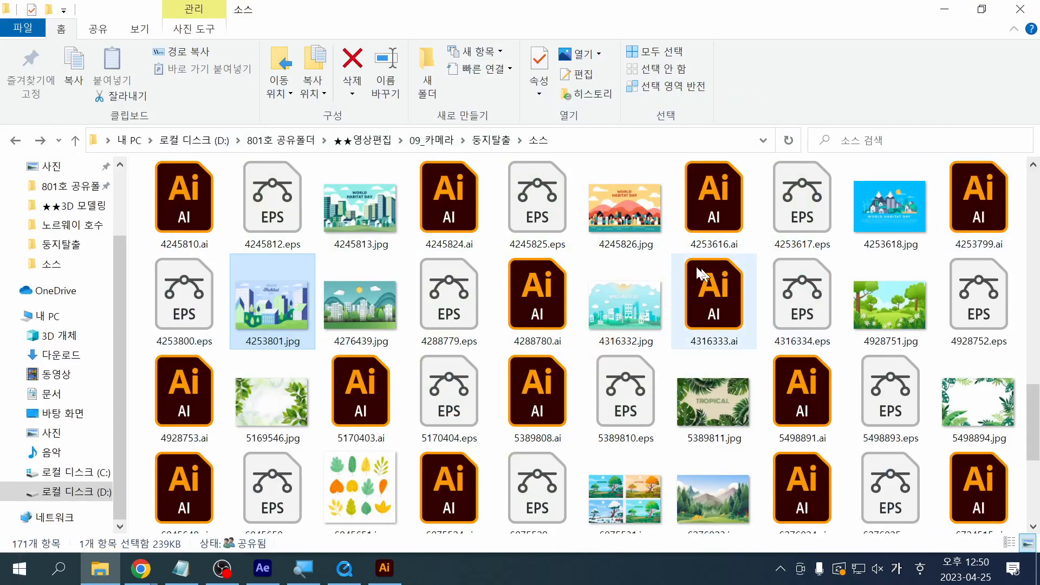
Step: Open 4245824.ai in Illustrator, closing the missing-fonts notice and skipping automatic font activation
click(612, 221)
click(539, 217)
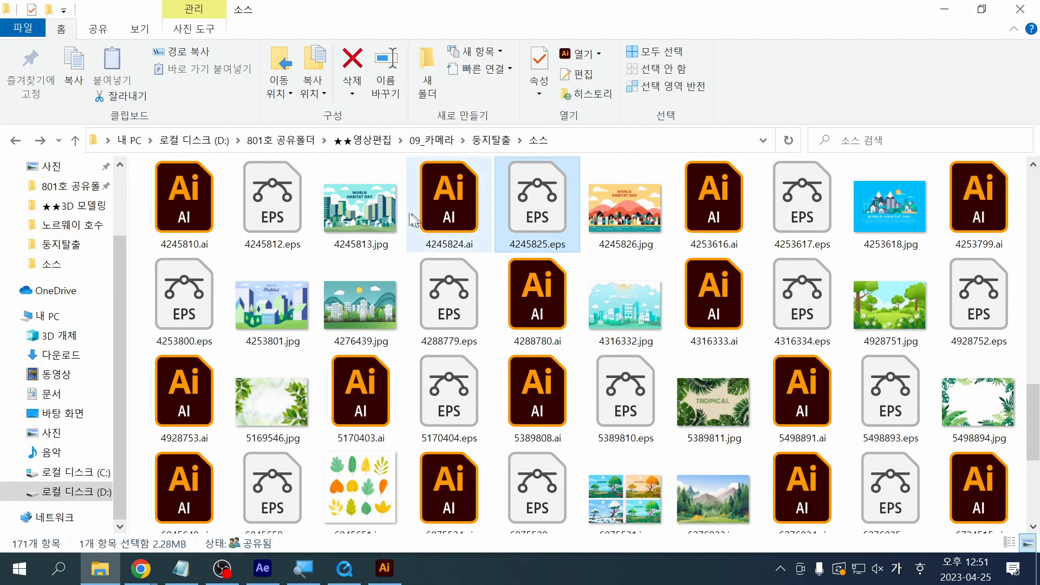
double_click(450, 217)
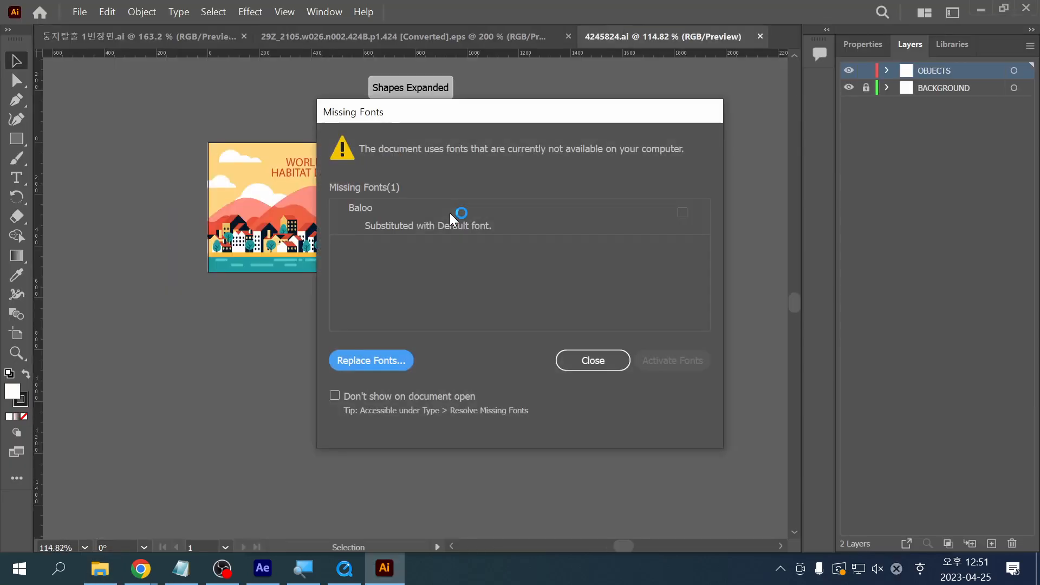
click(606, 360)
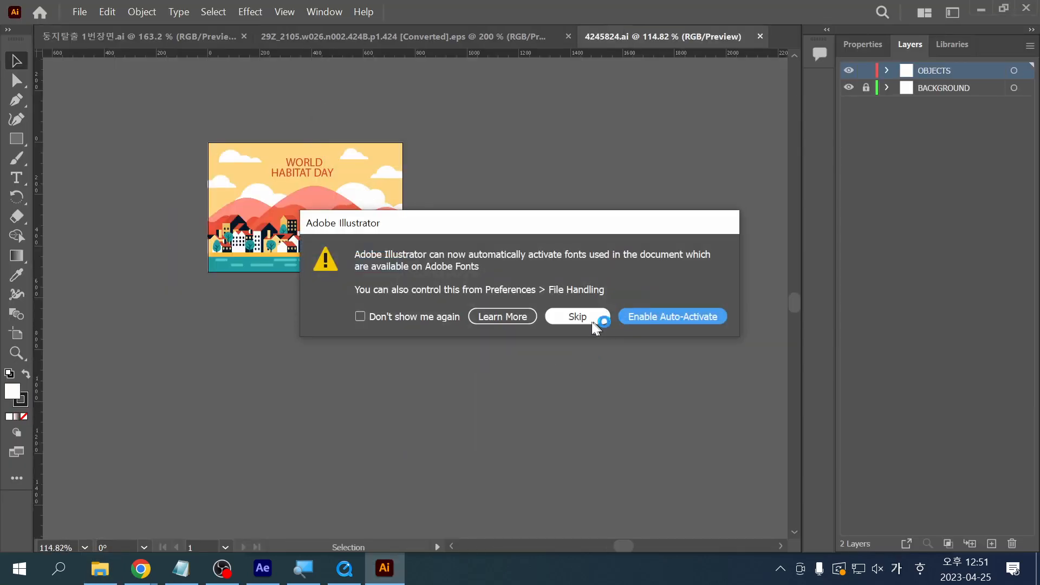
click(581, 317)
Step: Separate the World Habitat Day title from the grouped artwork and remove it
click(313, 238)
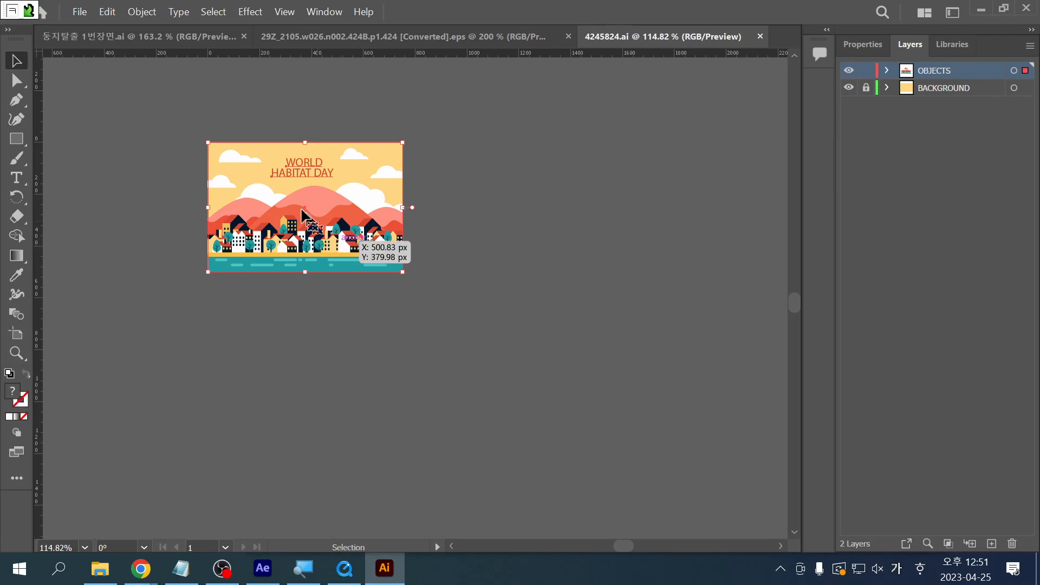
key(space)
drag(276, 190, 432, 298)
right_click(376, 308)
click(417, 188)
click(416, 274)
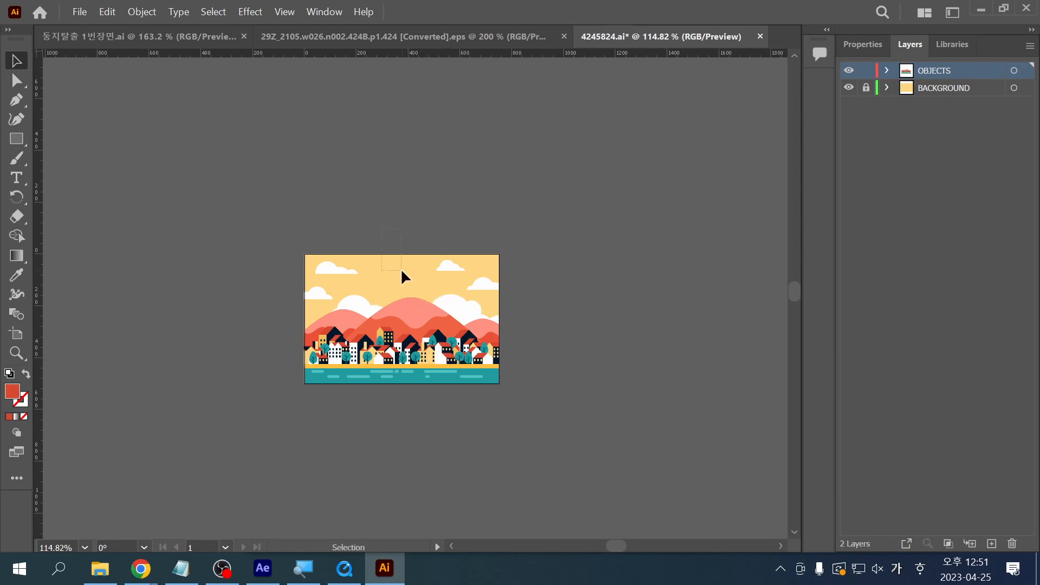
click(402, 279)
key(Delete)
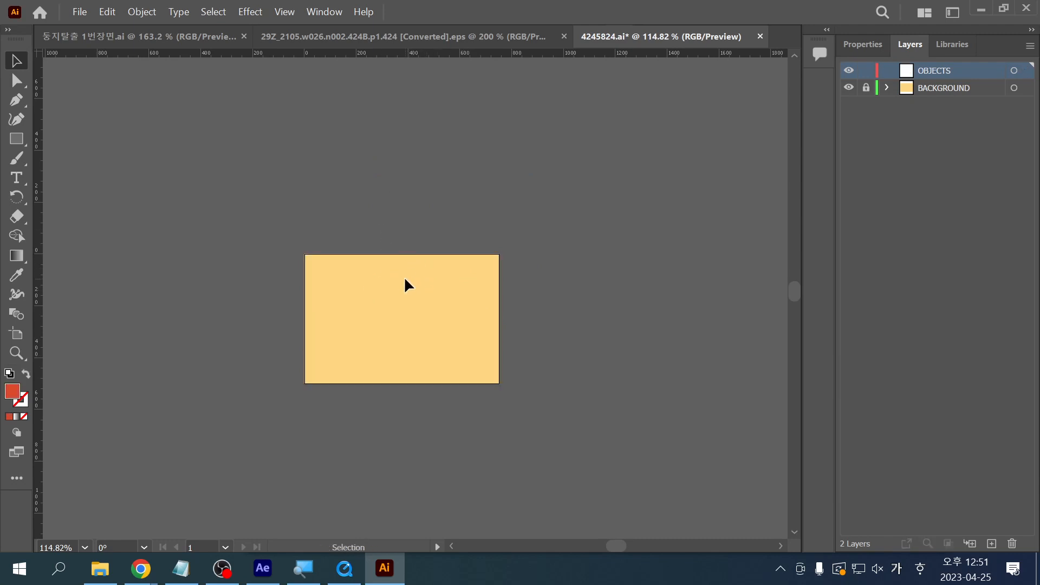
key(ctrl+z)
Step: Release the clipping mask on the town artwork and deselect everything
right_click(455, 359)
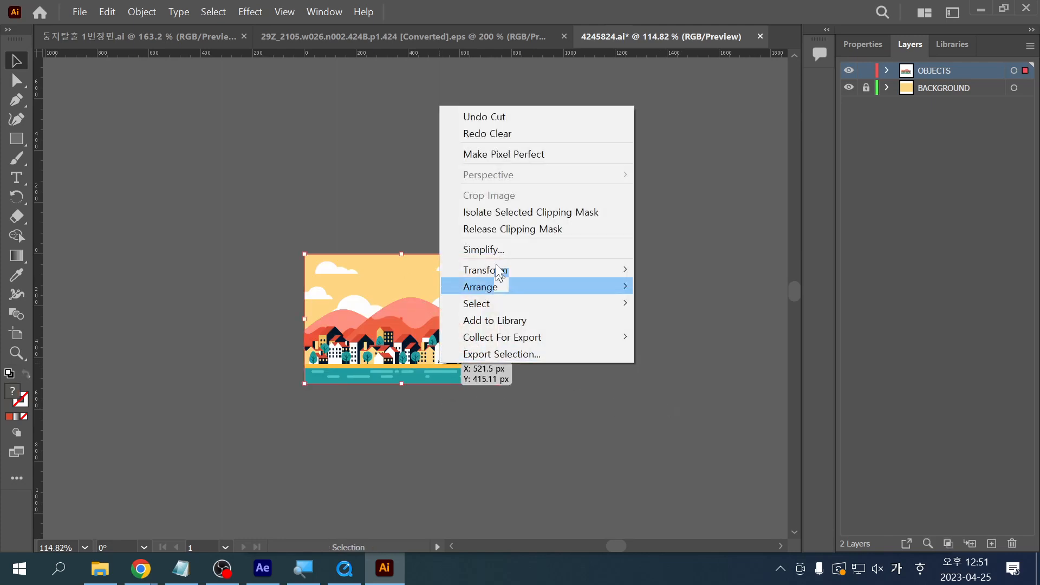
click(499, 230)
click(569, 436)
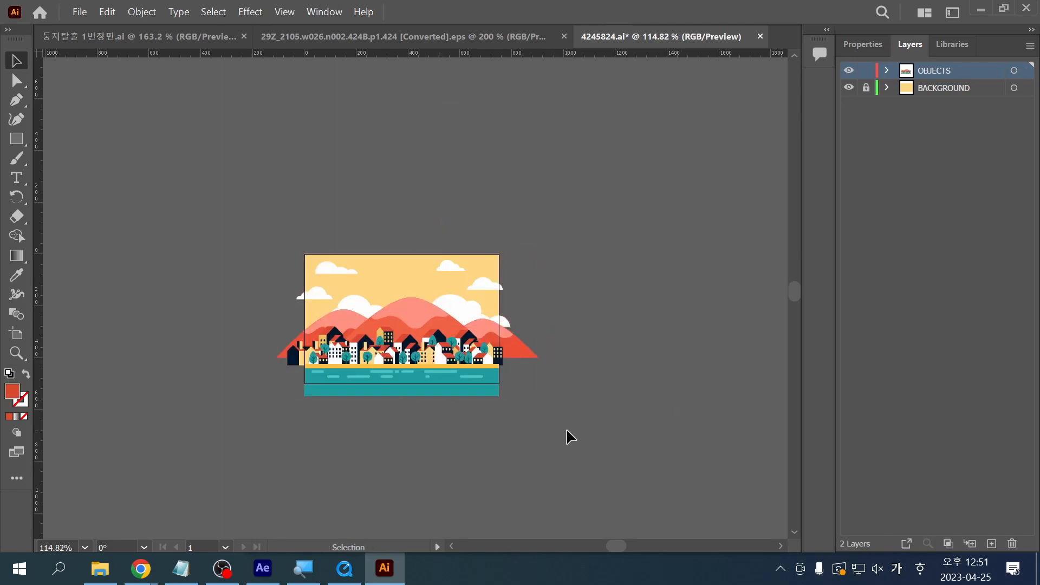
Step: Delete the mountain shapes behind the town houses
click(428, 378)
click(338, 340)
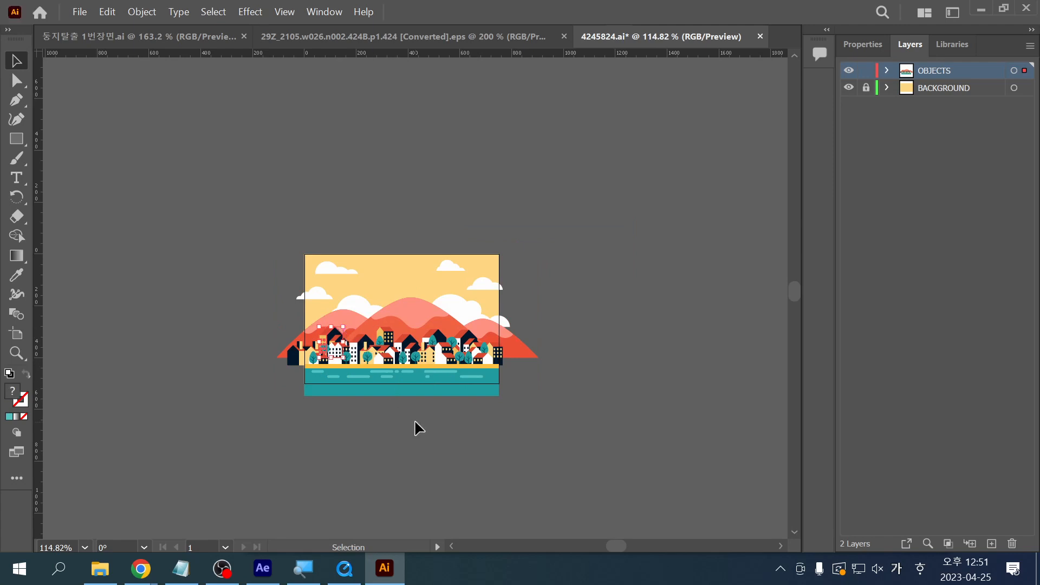
click(415, 423)
key(z)
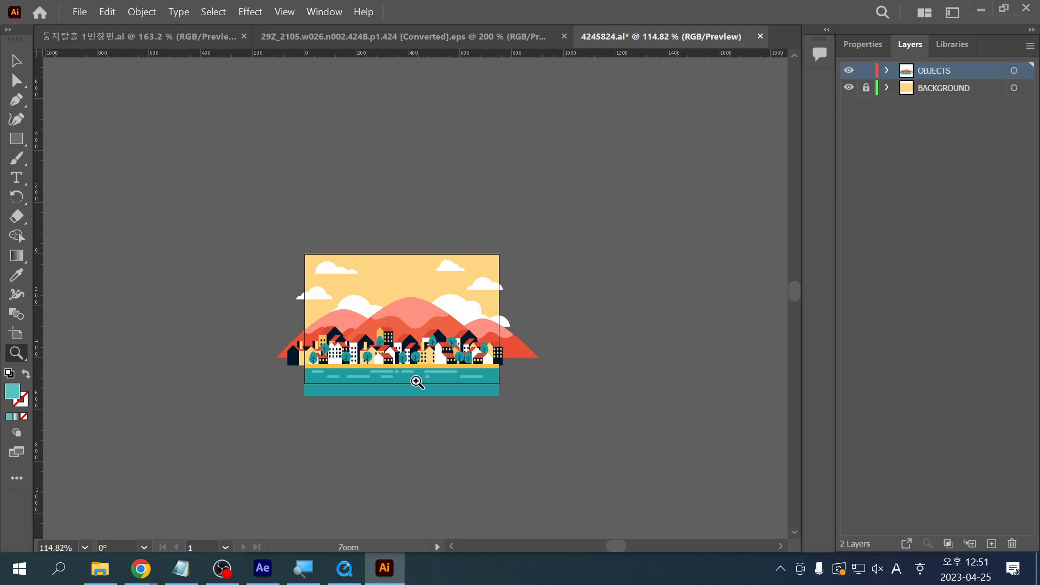
double_click(418, 382)
drag(398, 131, 431, 385)
key(v)
click(437, 323)
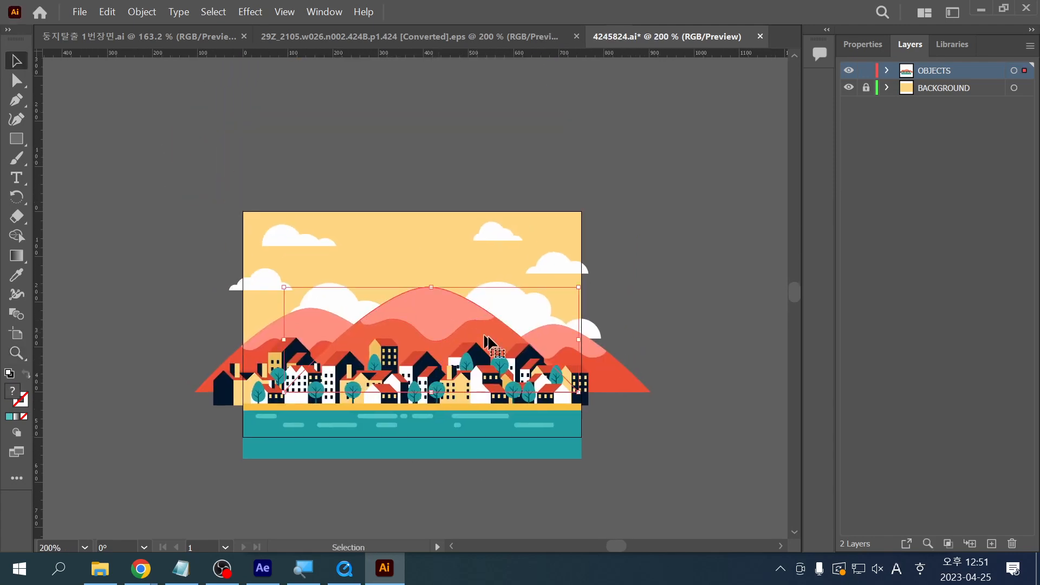
key(Delete)
click(325, 336)
key(Delete)
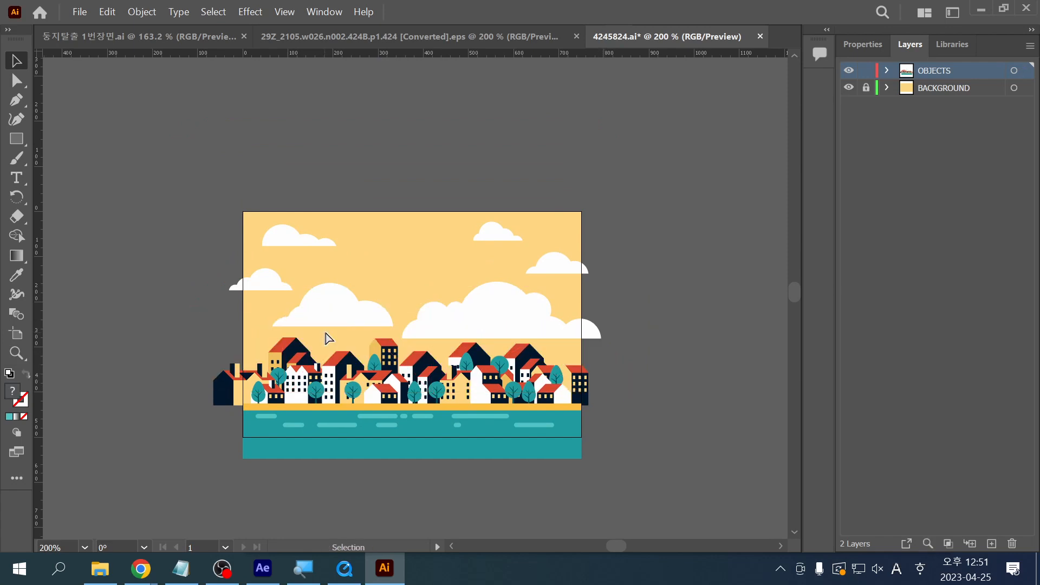
Step: Cut all the white clouds out of the sky, both the large pair and the smaller ones
click(430, 334)
shift+click(349, 319)
key(ctrl+x)
click(263, 283)
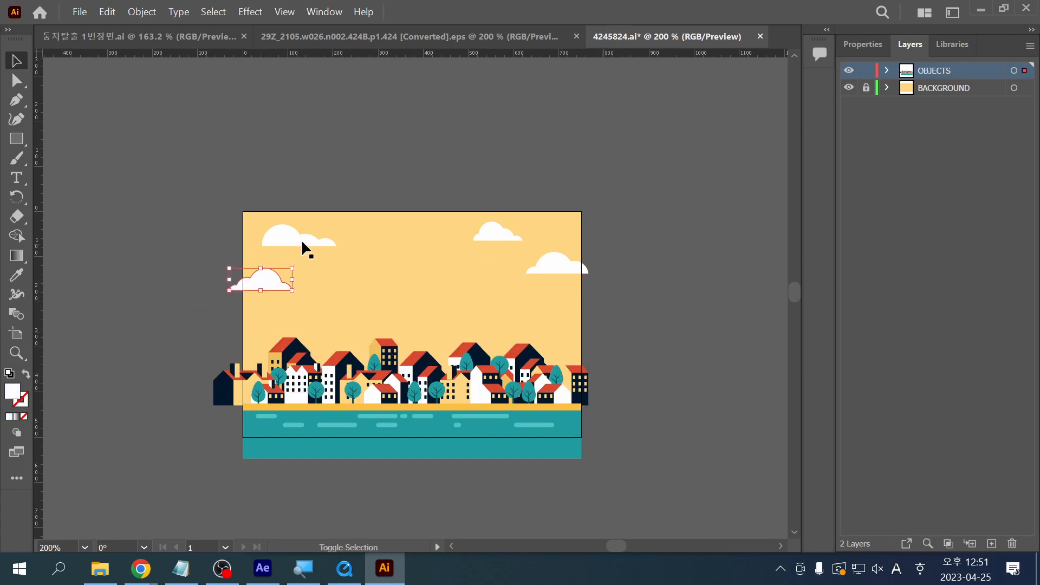
shift+click(301, 242)
key(ctrl+x)
click(501, 239)
shift+click(530, 261)
key(ctrl+x)
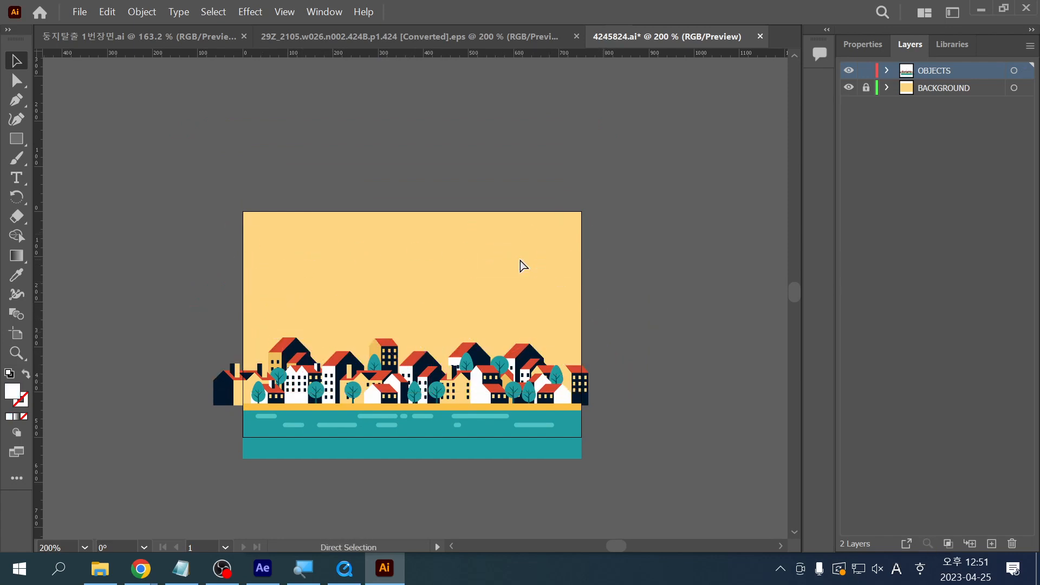
drag(563, 202, 611, 264)
click(611, 264)
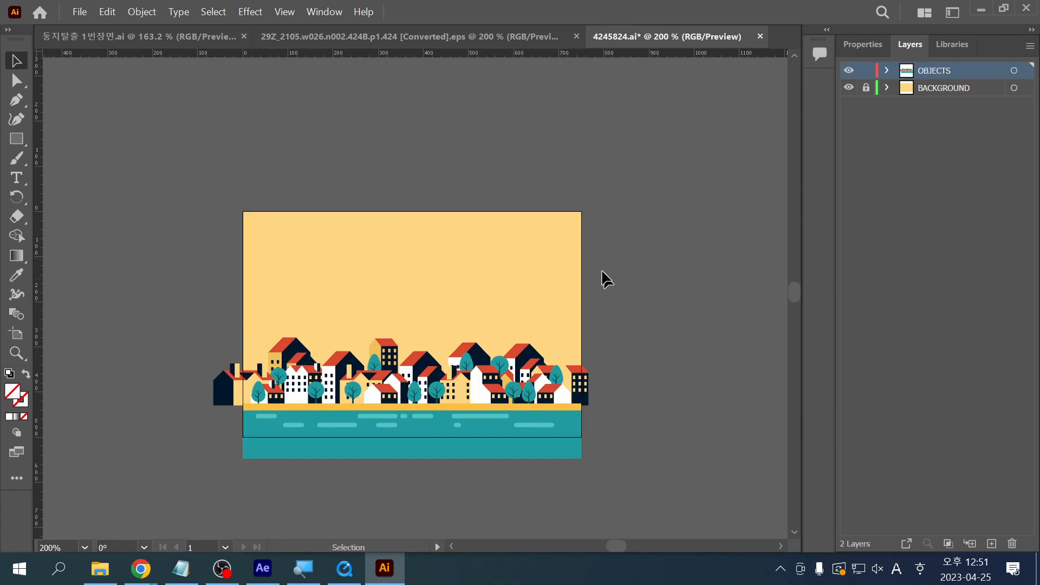
Step: Try to remove the teal water, its wave highlights and the yellow shore strip below the houses
click(547, 448)
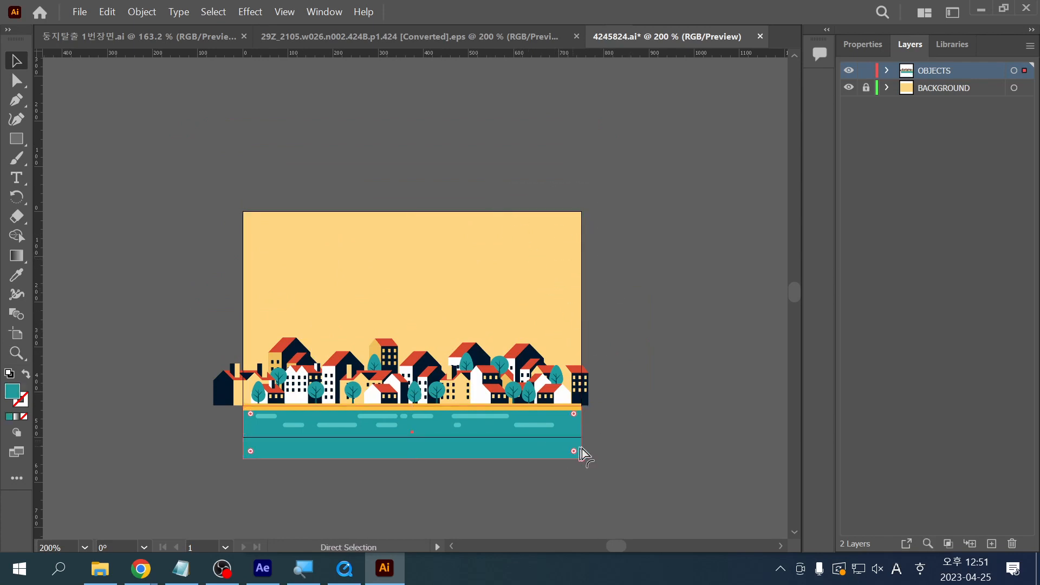
key(ctrl+x)
drag(417, 450, 234, 417)
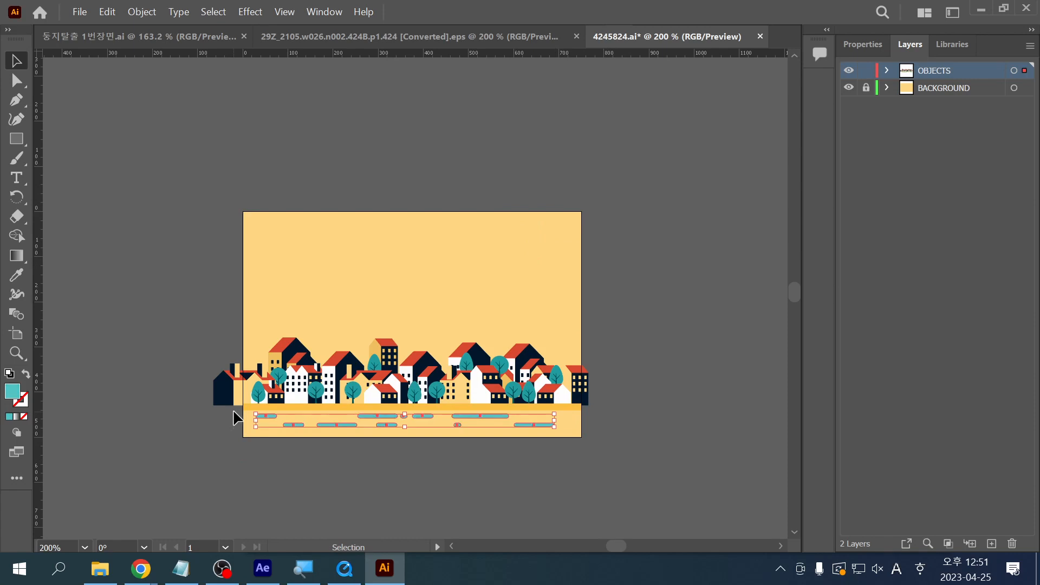
key(ctrl+x)
click(441, 407)
key(ctrl+z)
key(ctrl+z)
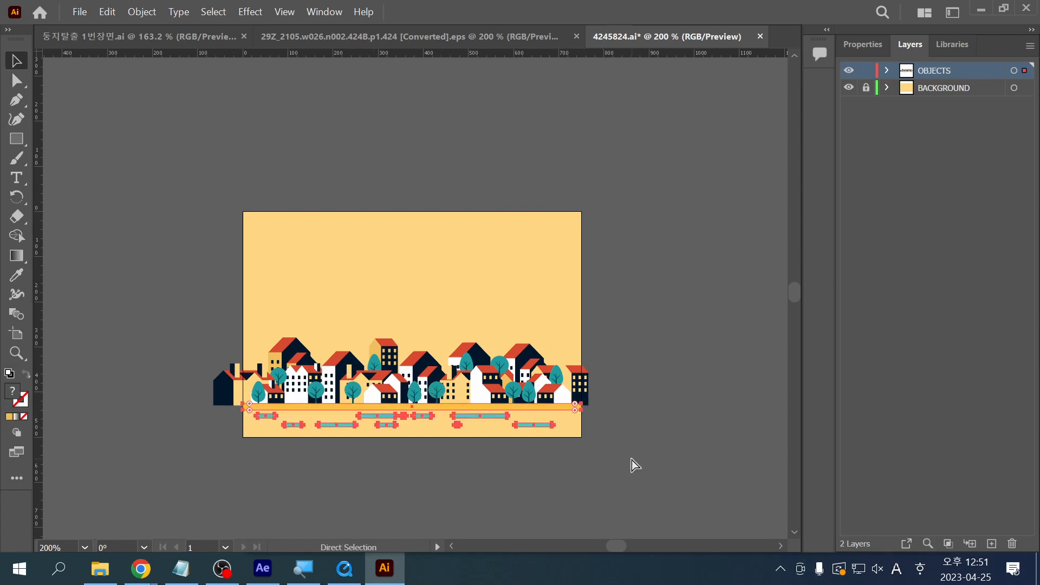
Step: Copy all the remaining town and water artwork and switch to the 둥지탈출 1번장면.ai document
click(668, 461)
drag(643, 477, 130, 305)
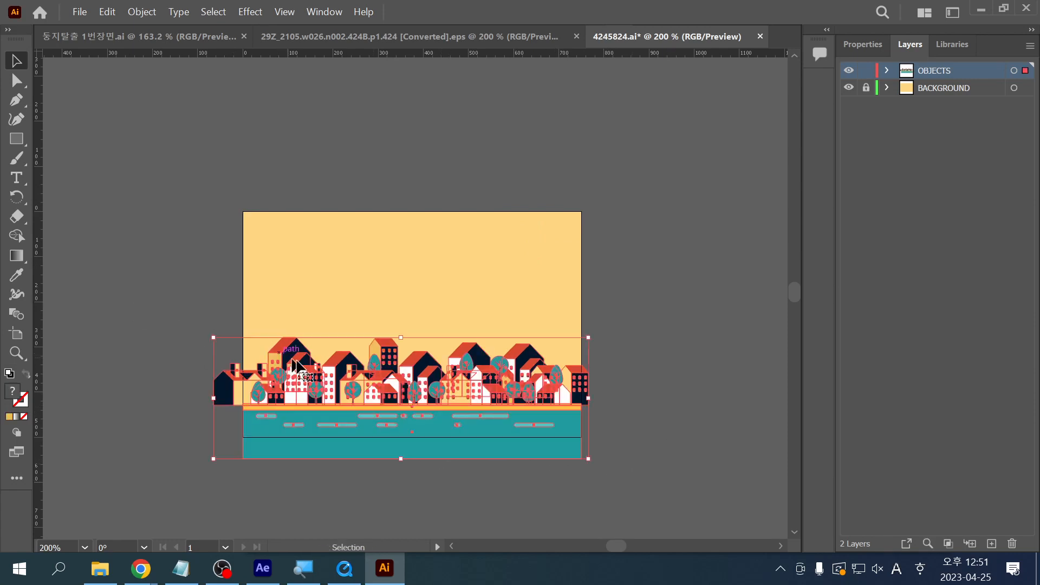
key(ctrl+c)
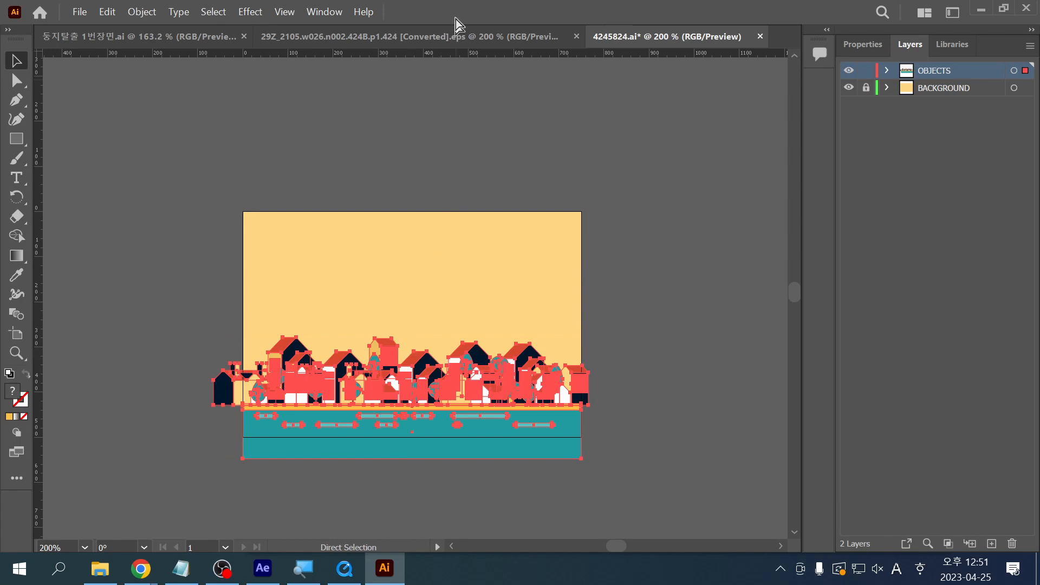
click(141, 38)
key(ctrl+1)
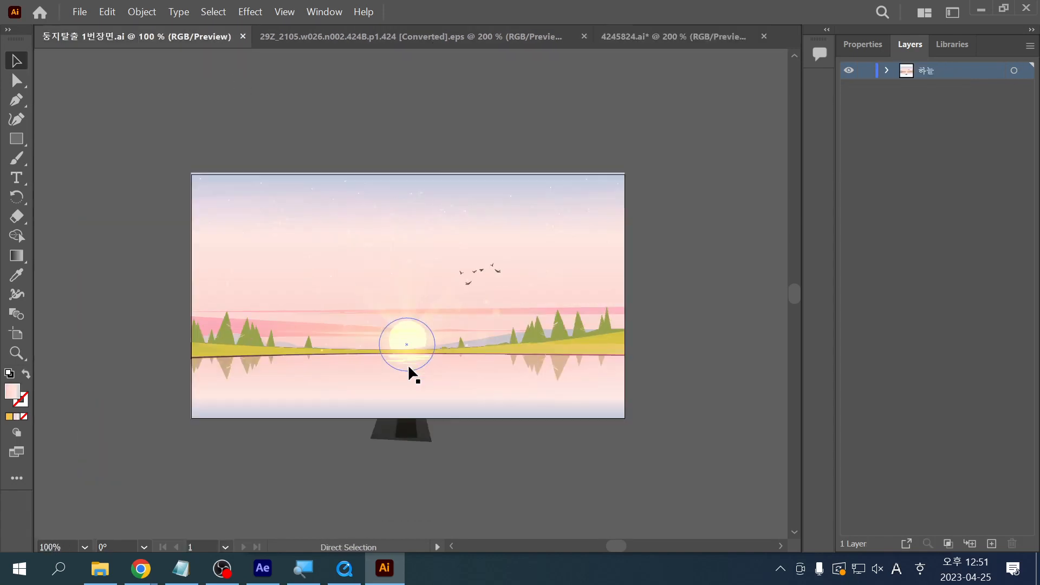
Step: Add a new layer named 도시 above the 하늘 layer and paste the town artwork into it
click(995, 539)
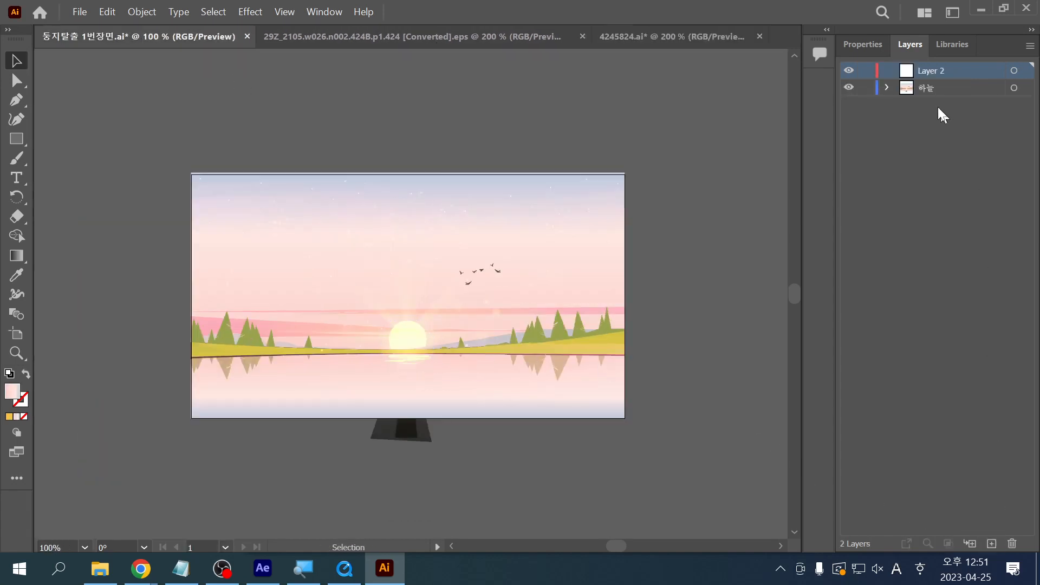
double_click(930, 75)
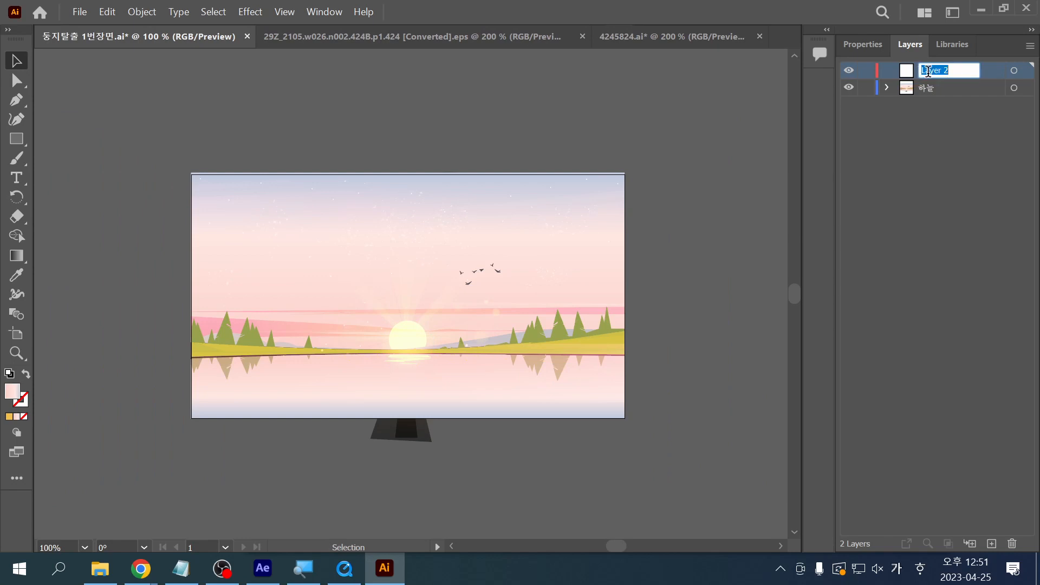
text(도시)
key(Return)
key(ctrl+v)
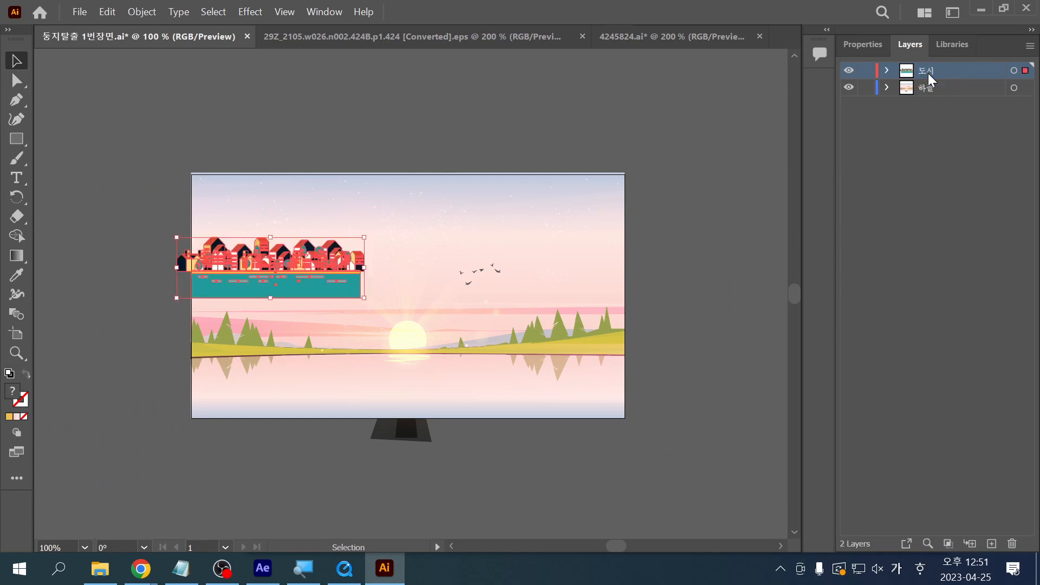
Step: Enlarge the pasted town so it extends past both sides of the artboard, with its water covering the artboard's lower edge
drag(367, 302, 629, 385)
drag(538, 352, 535, 399)
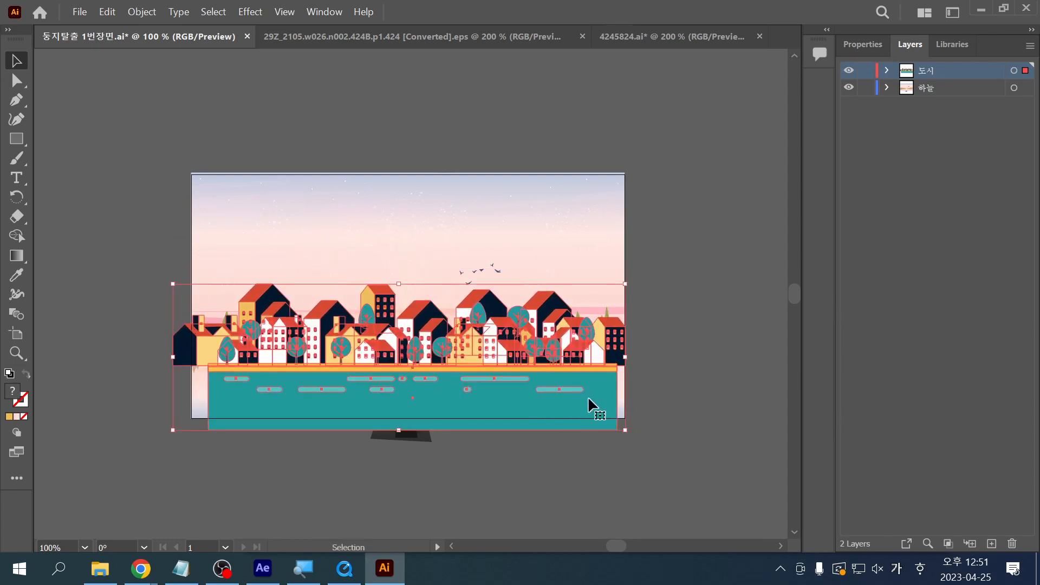
drag(626, 432, 748, 510)
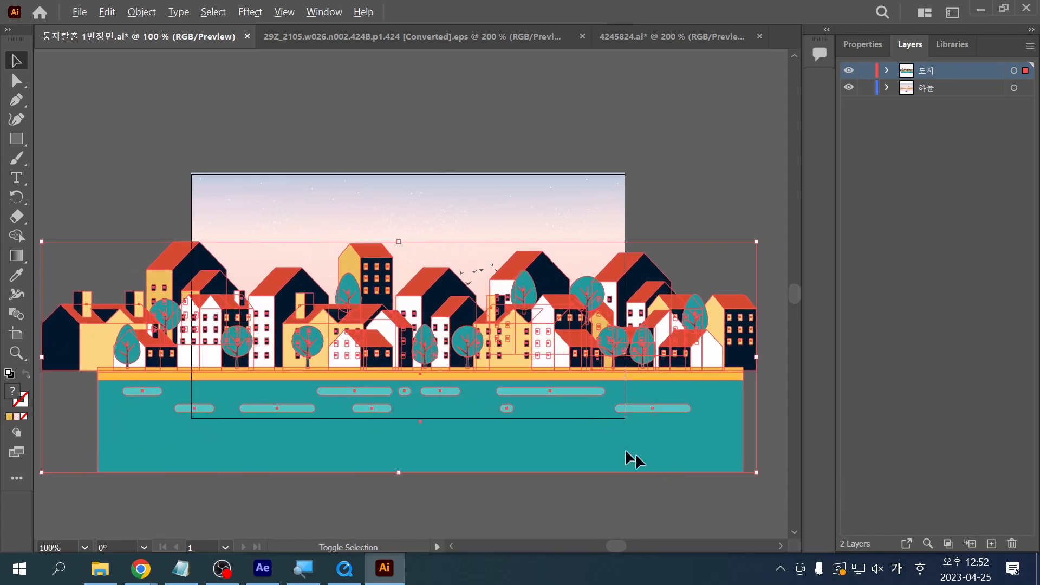
drag(554, 418, 555, 412)
click(761, 436)
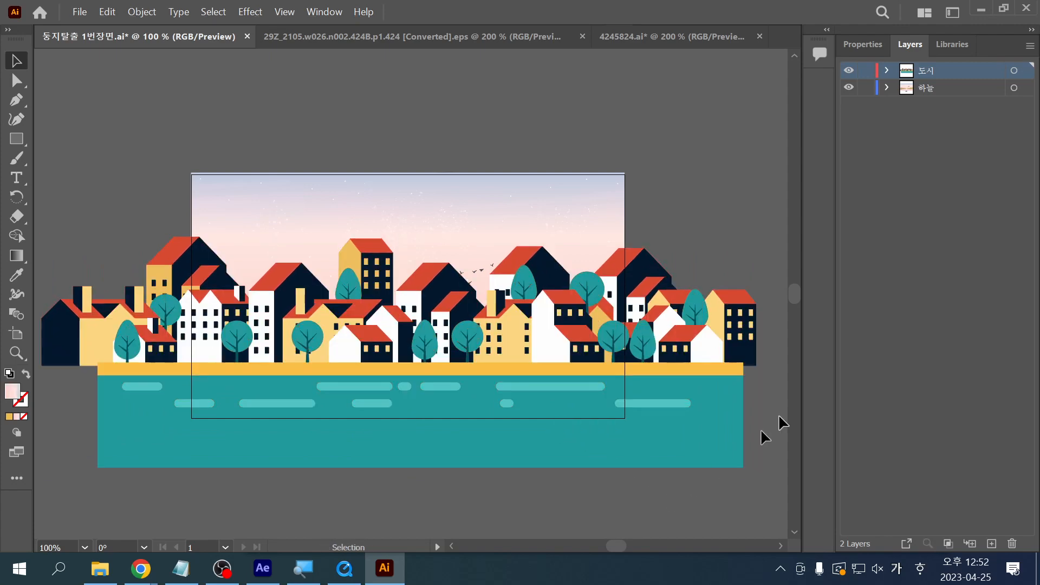
Step: Lock the 도시 layer and enlarge the 하늘 layer's sky artwork well beyond the artboard, raising it behind the houses
click(921, 88)
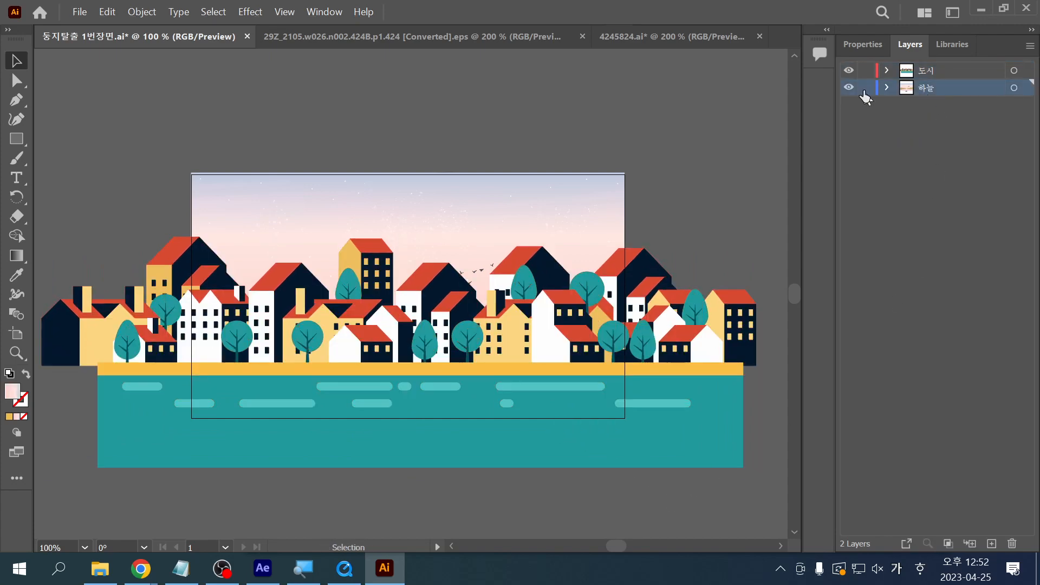
drag(448, 249, 458, 187)
drag(627, 118, 739, 67)
drag(489, 373, 496, 253)
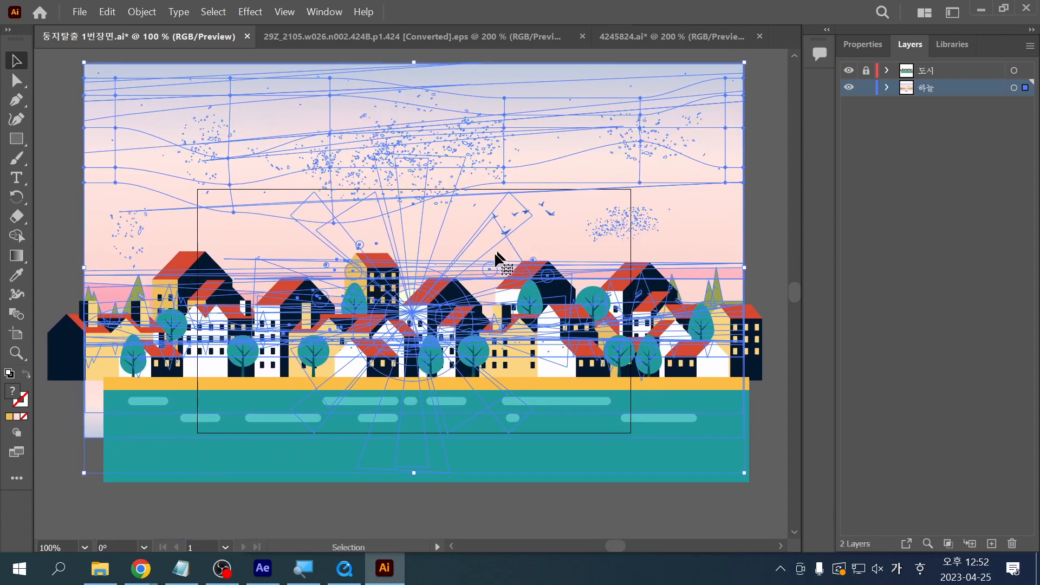
click(450, 491)
drag(534, 490, 490, 508)
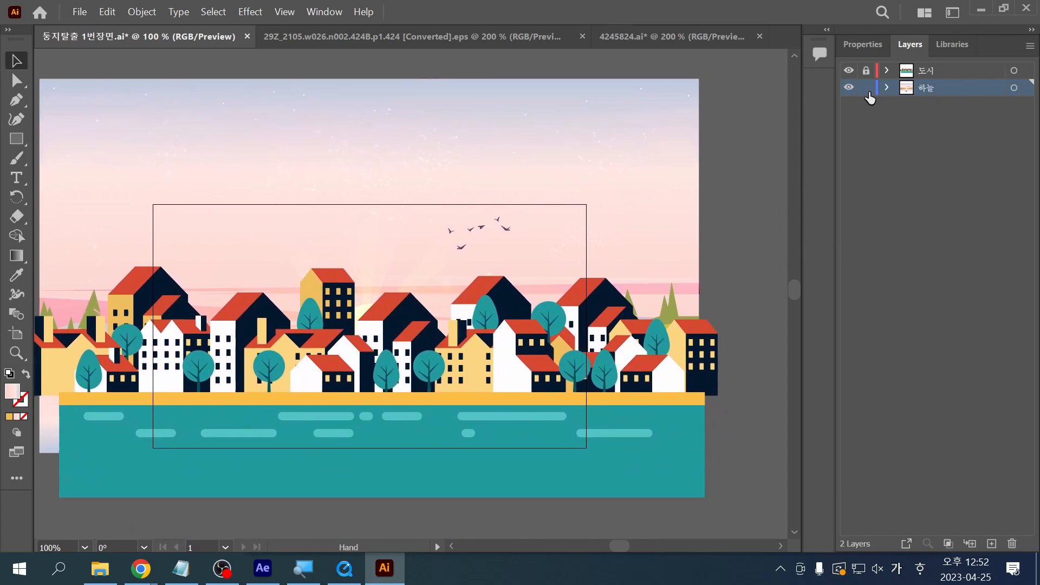
Step: Move the whole sky artwork slightly higher so more of the sun and tree line shows above the roofs
key(ctrl+a)
drag(399, 324, 398, 299)
click(730, 513)
drag(662, 513, 703, 512)
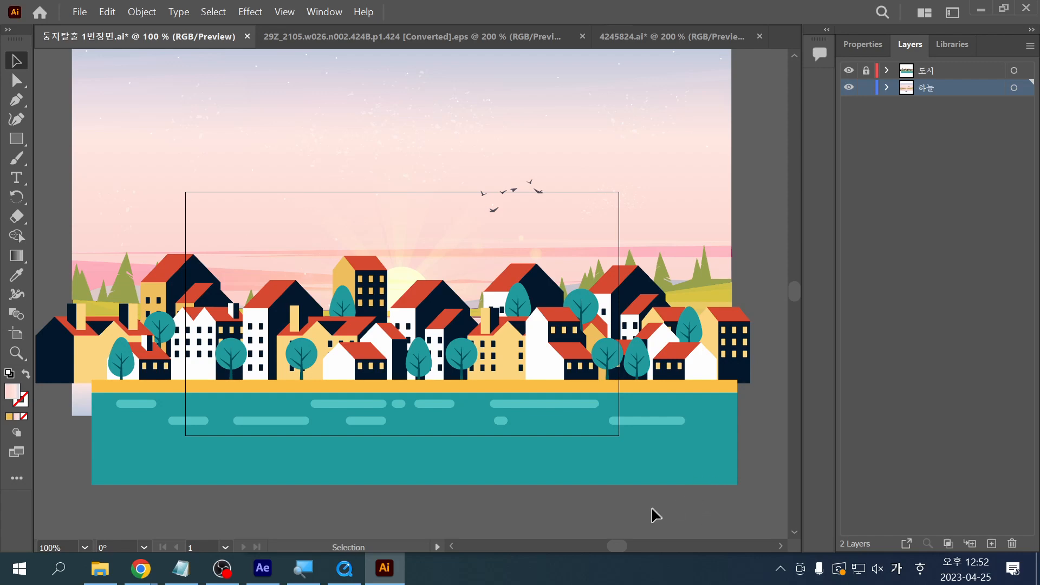
drag(627, 491, 629, 507)
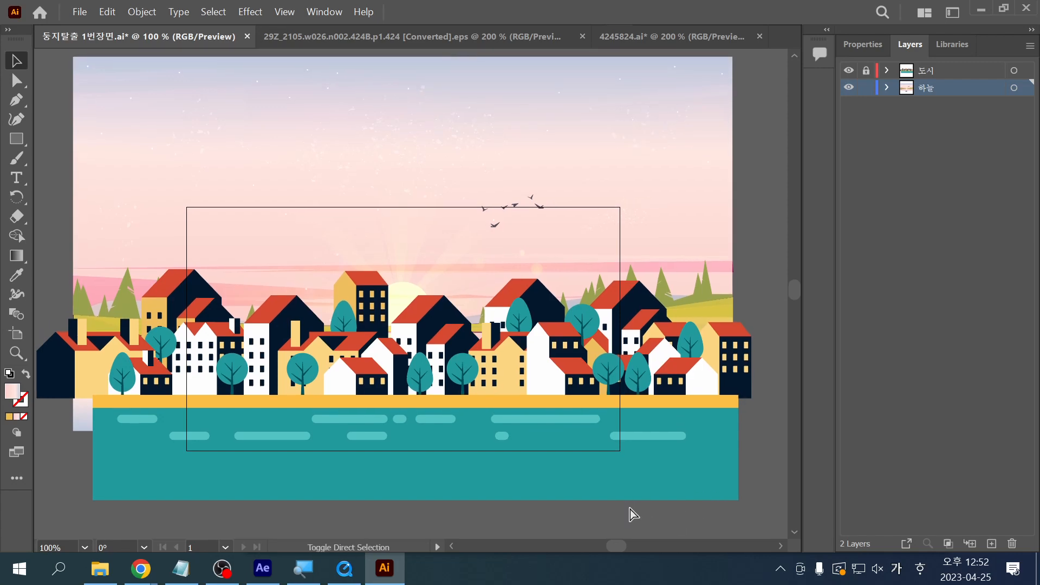
mouse_move(187, 451)
mouse_down()
mouse_move(613, 450)
mouse_move(618, 215)
mouse_move(403, 226)
mouse_move(180, 202)
mouse_move(203, 458)
mouse_up()
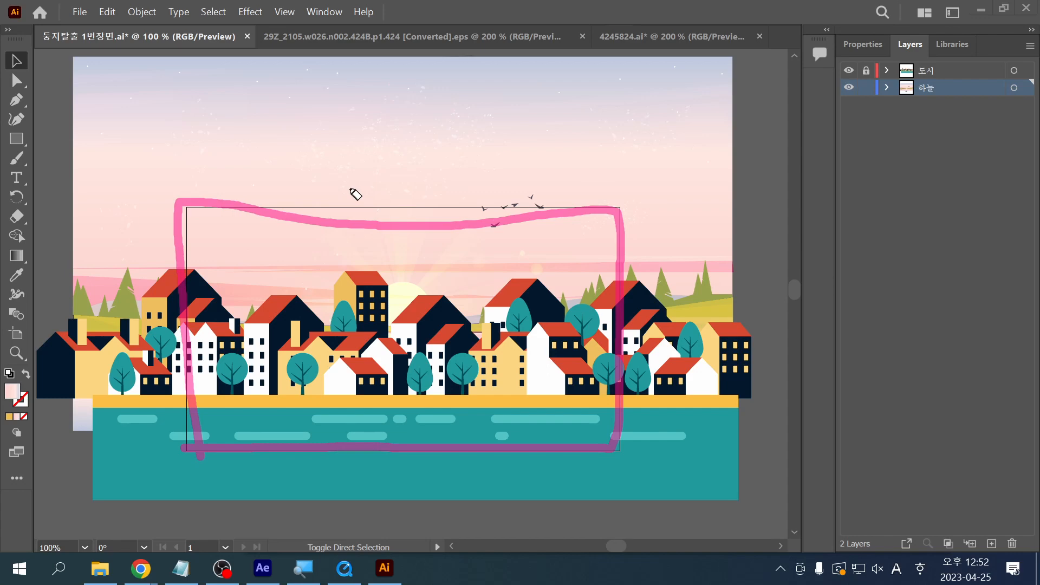
mouse_move(190, 203)
mouse_down()
mouse_move(477, 196)
mouse_move(591, 207)
mouse_move(618, 305)
mouse_move(619, 400)
mouse_move(601, 431)
mouse_move(489, 446)
mouse_move(151, 441)
mouse_move(183, 286)
mouse_move(233, 195)
mouse_move(533, 177)
mouse_move(594, 234)
mouse_move(591, 379)
mouse_up()
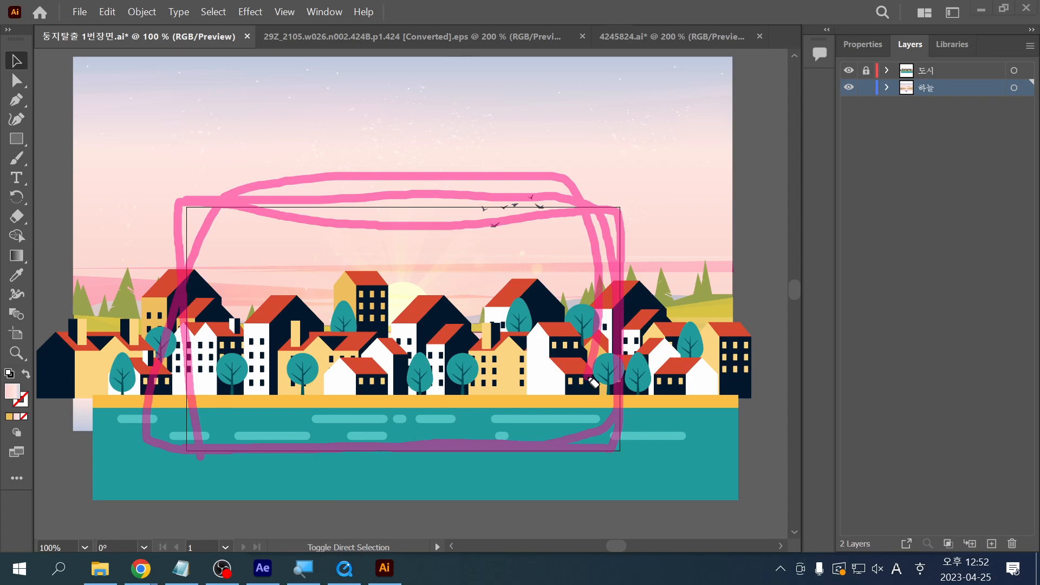
key(Escape)
click(521, 491)
key(space)
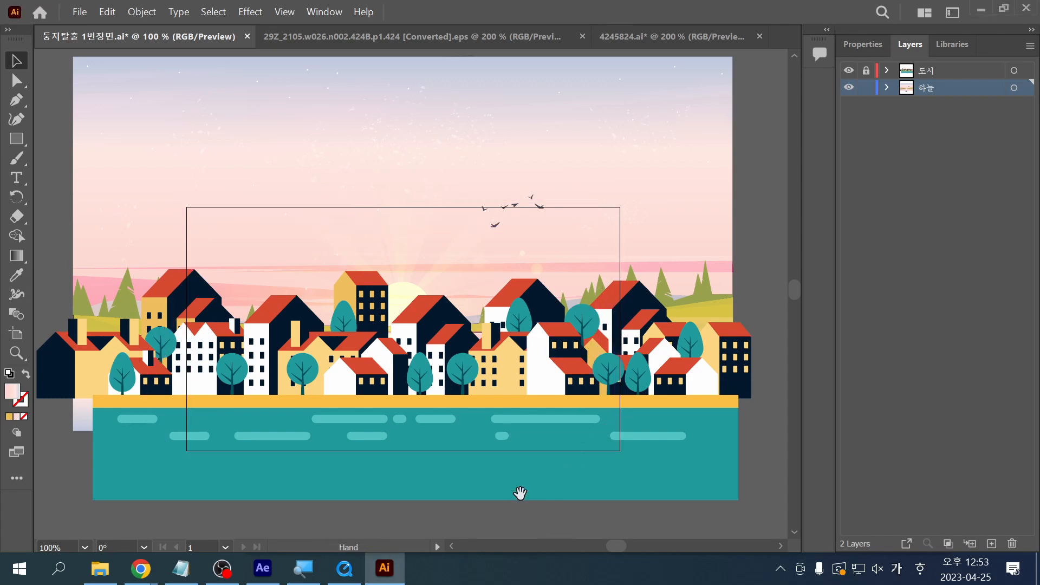
mouse_move(520, 493)
mouse_down()
mouse_move(553, 506)
mouse_move(529, 498)
mouse_up()
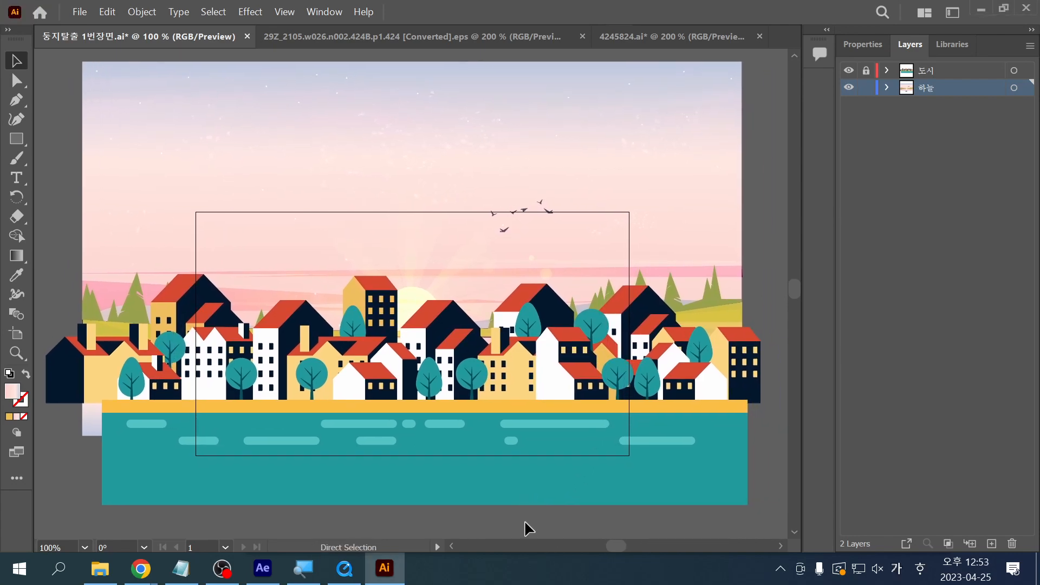
Step: Save the scene document with the added town and enlarged sky
key(ctrl+s)
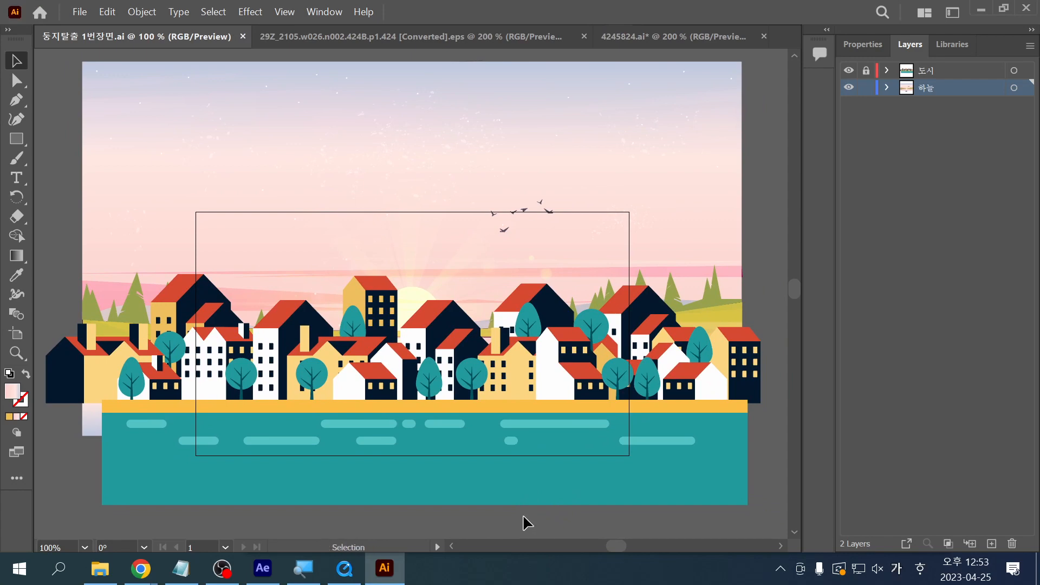
key(Hangul)
key(ctrl+s)
Step: Find the brick-and-hedge fence source in the 소스 folder and open 30614.eps, retaining the 9-slice scaling option for symbols
click(99, 569)
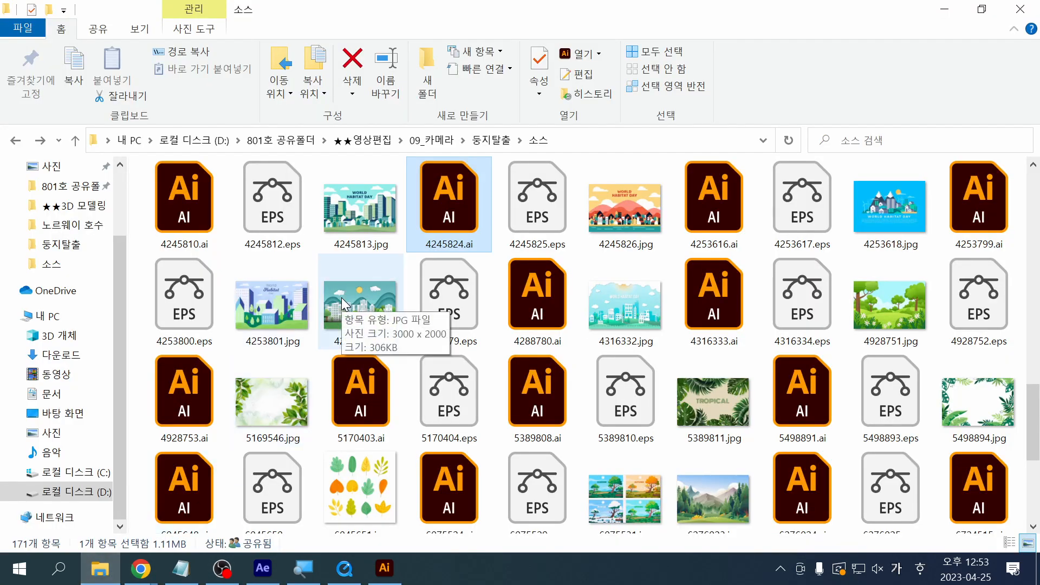
scroll(343, 305, down, 2)
scroll(342, 305, down, 3)
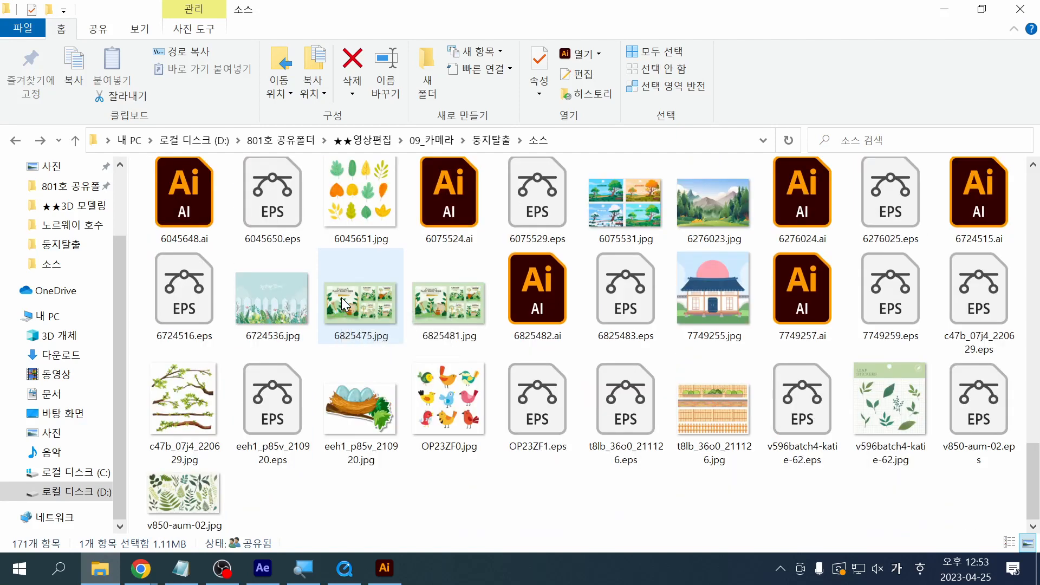
click(740, 414)
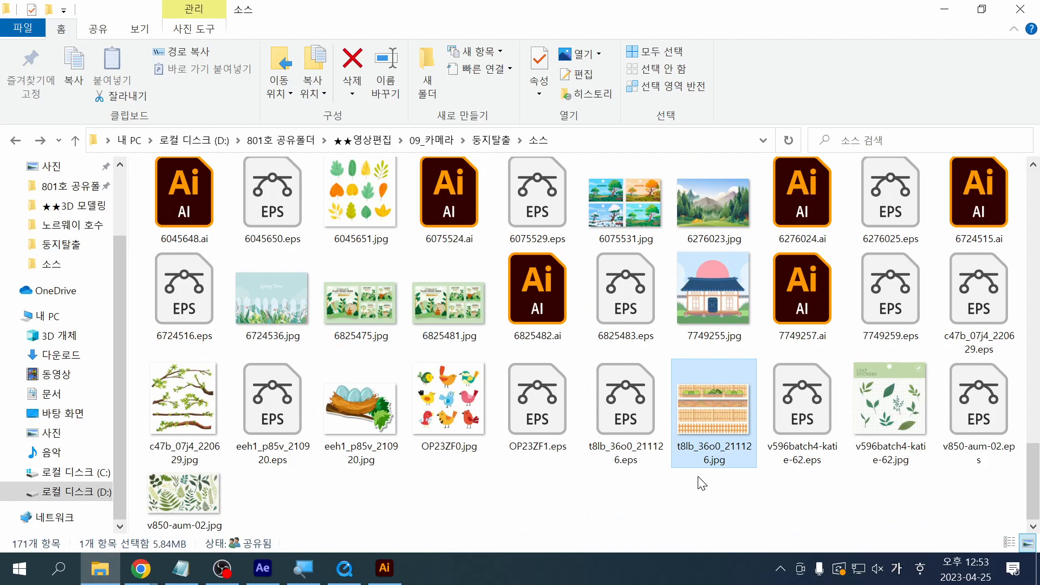
scroll(700, 479, up, 2)
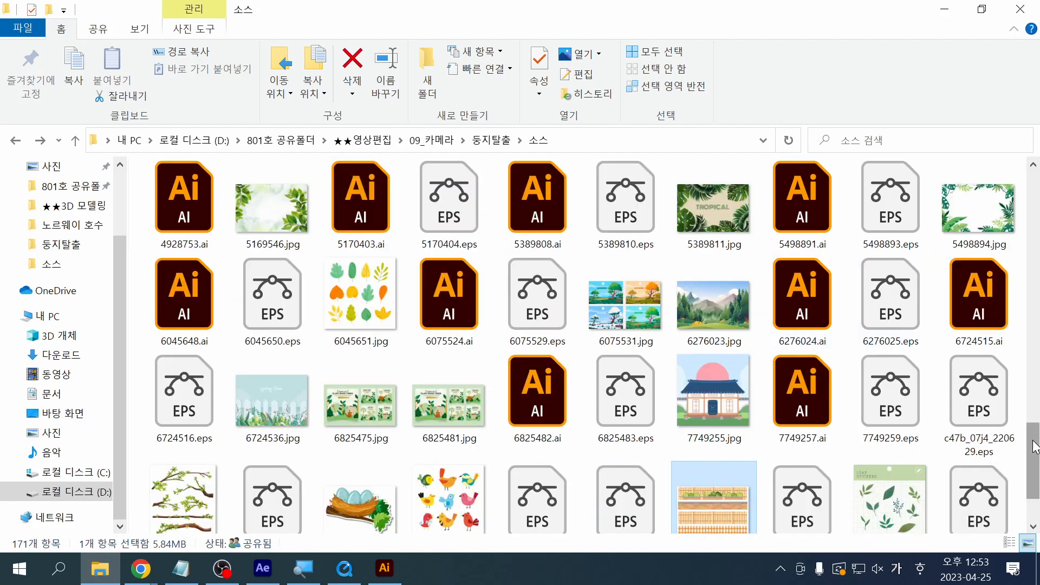
drag(1035, 447, 1022, 232)
click(974, 307)
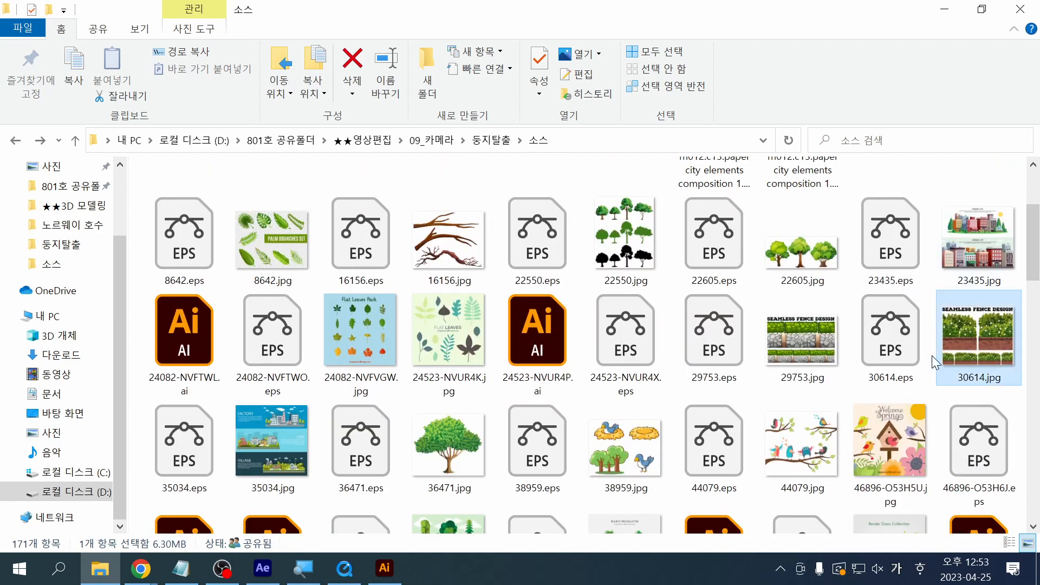
click(909, 355)
double_click(902, 353)
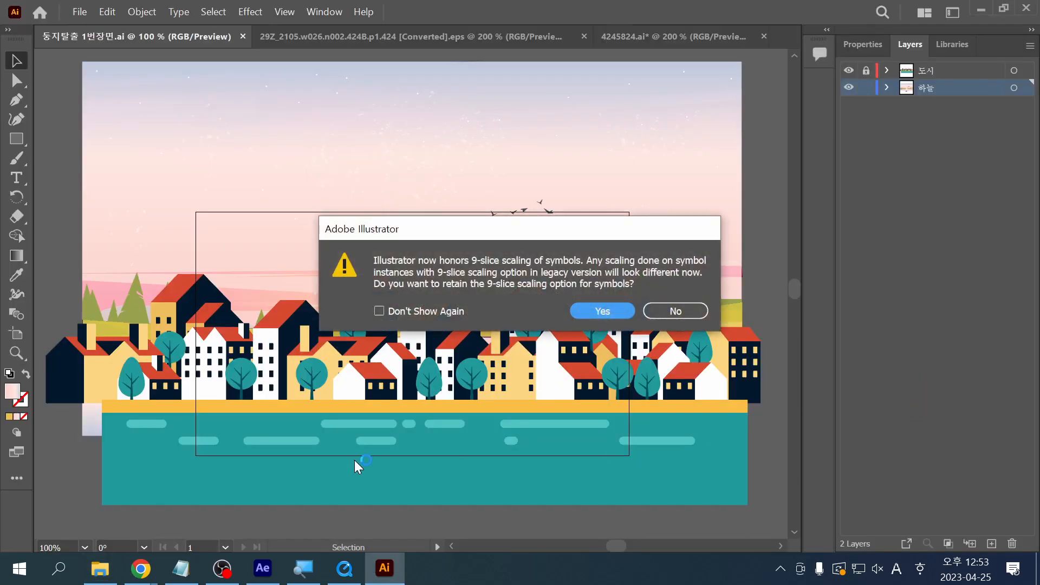
click(595, 311)
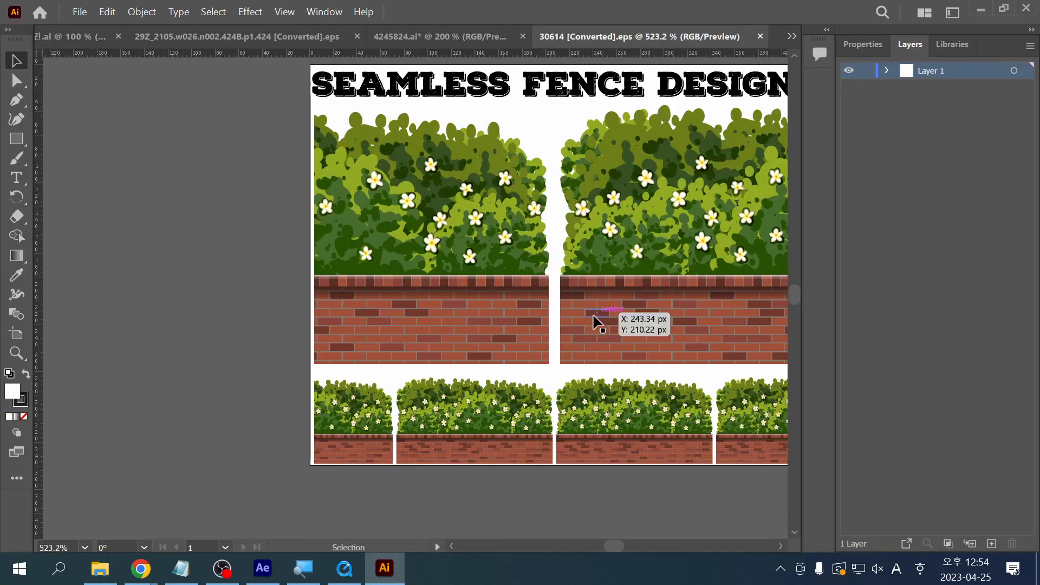
Step: Release the clipping masks on both halves of the third small hedge-and-brick fence in the lower row
click(481, 345)
drag(622, 337, 362, 355)
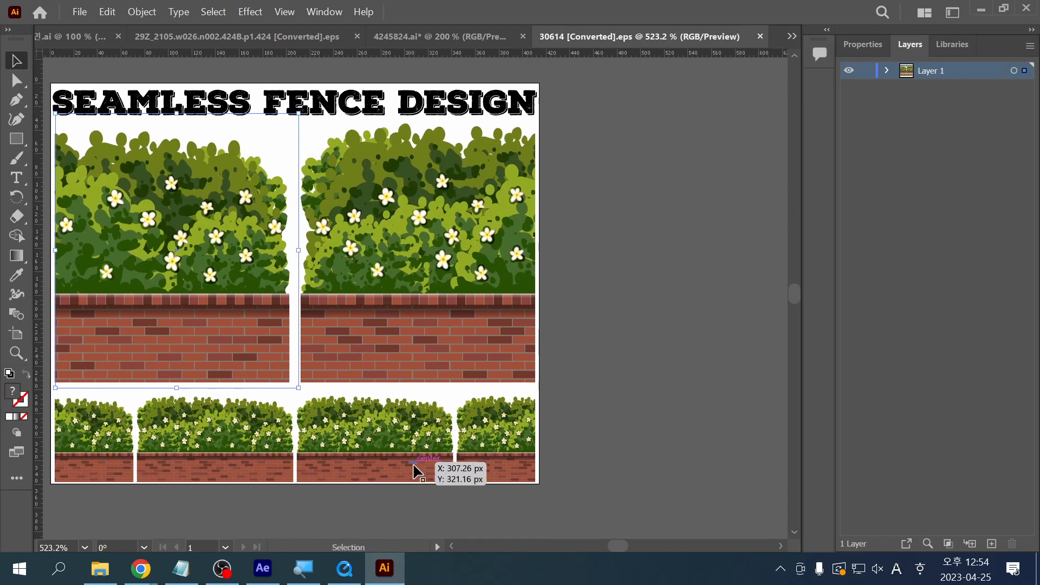
click(413, 477)
right_click(407, 475)
click(371, 483)
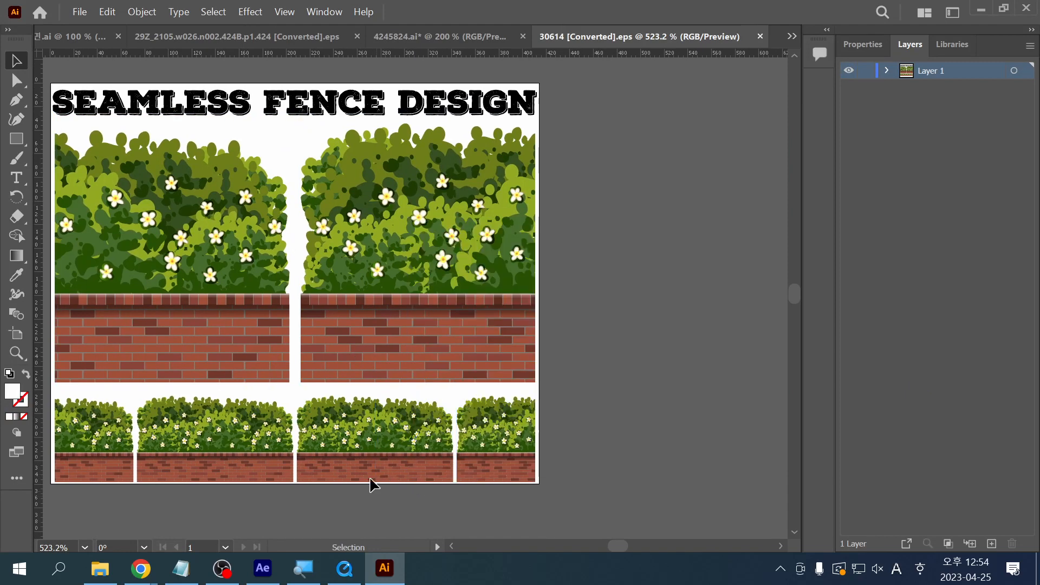
click(366, 469)
right_click(365, 468)
click(419, 334)
click(393, 504)
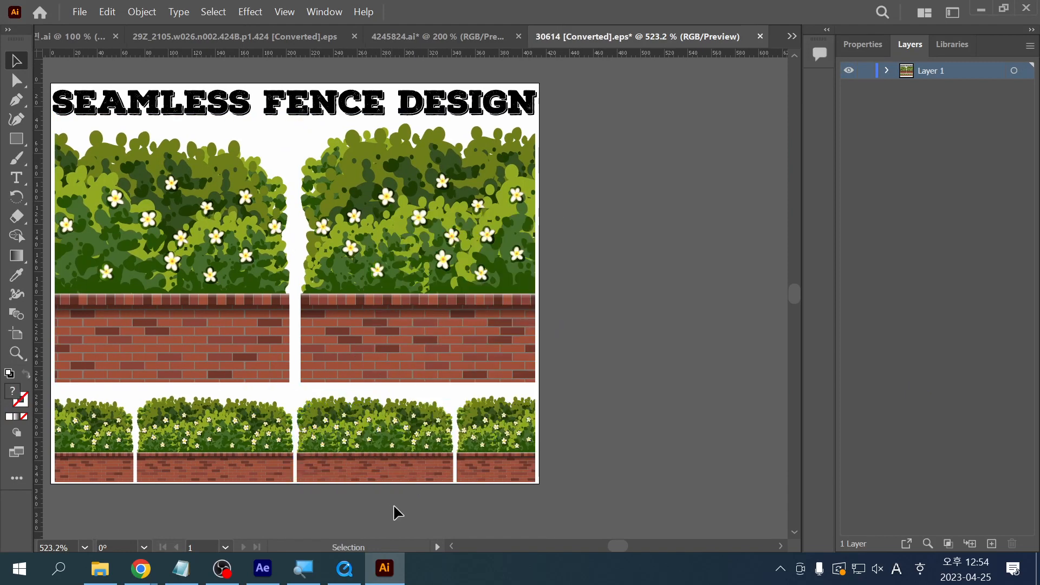
click(399, 480)
right_click(400, 479)
click(455, 342)
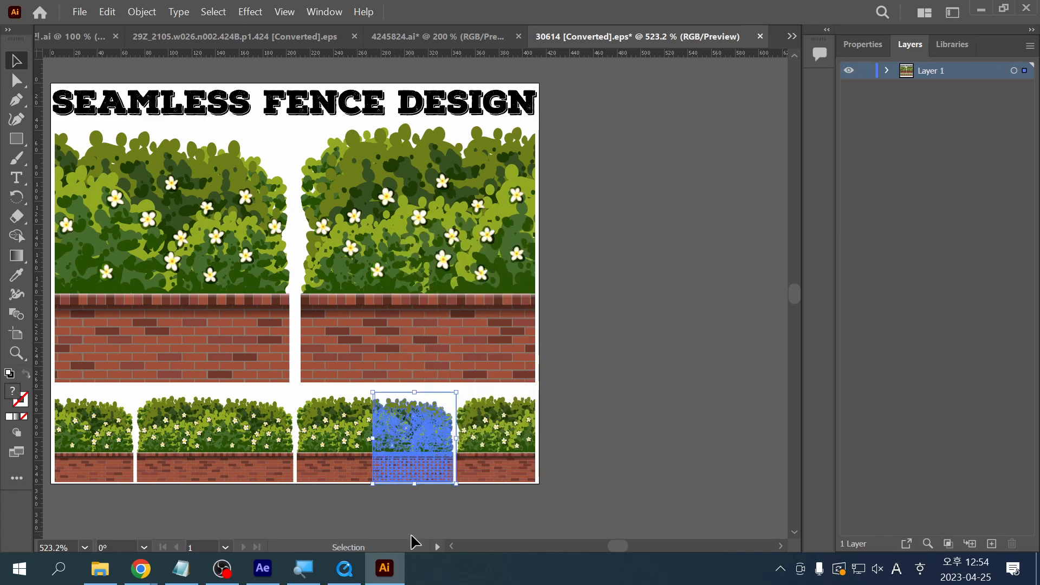
Step: Ungroup the artwork of both halves of the unmasked small fence
click(356, 483)
click(353, 475)
right_click(353, 475)
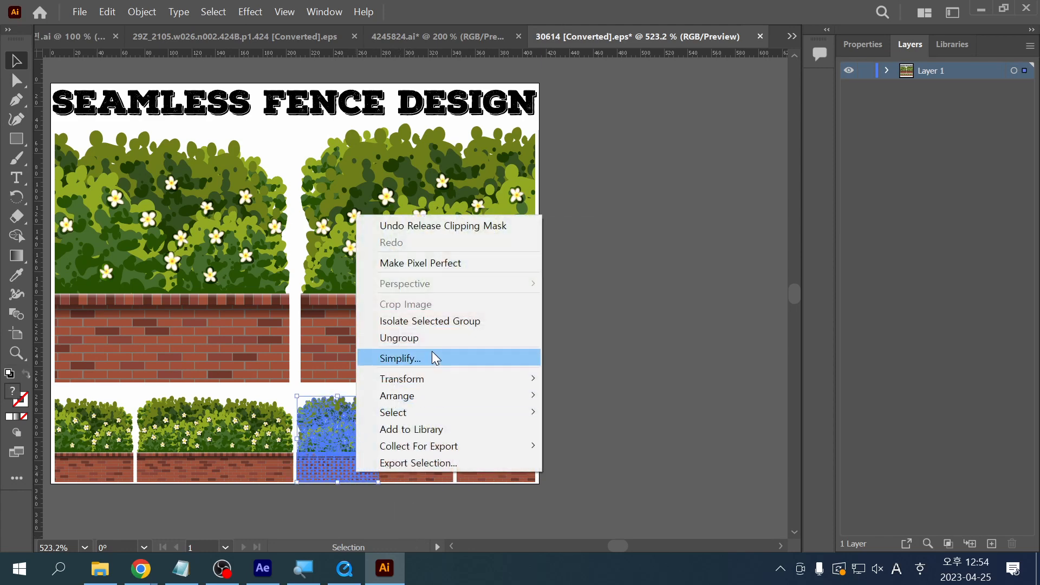
click(428, 337)
click(413, 475)
right_click(413, 474)
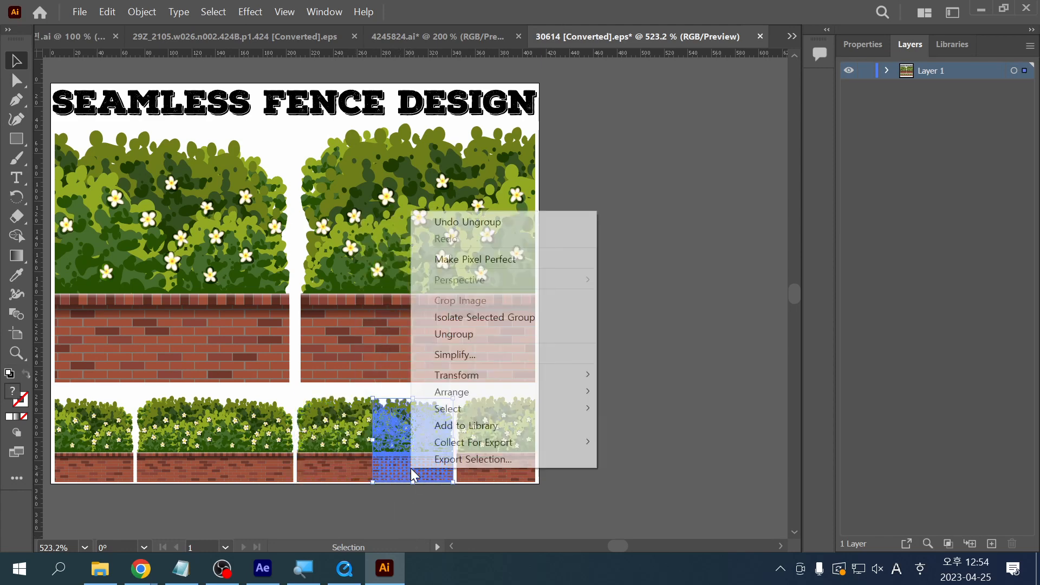
click(458, 334)
click(436, 543)
click(326, 493)
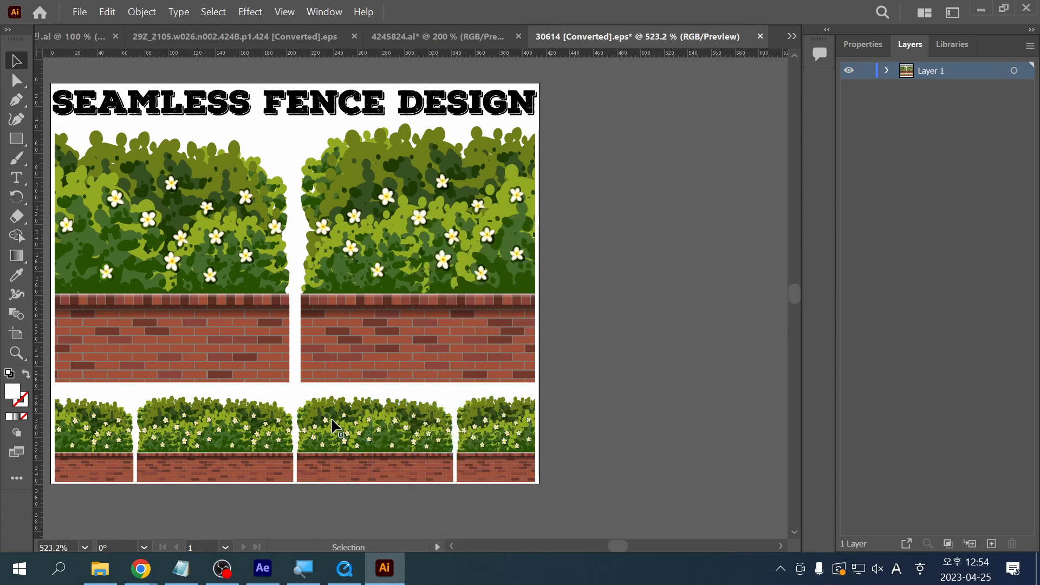
Step: Ungroup the left half of the small fence once more to separate its hedge from its bricks
click(328, 412)
right_click(362, 430)
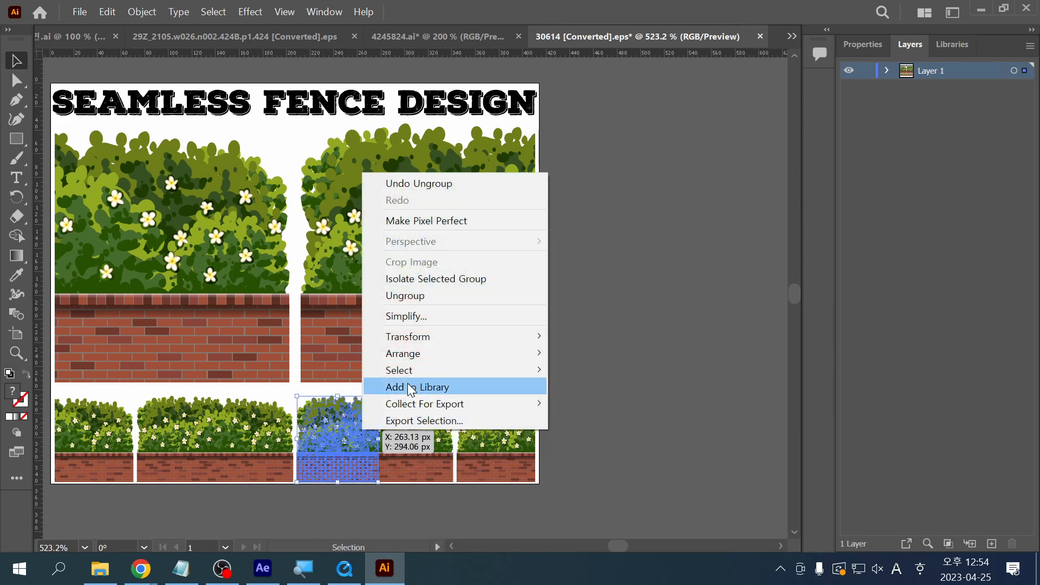
click(417, 296)
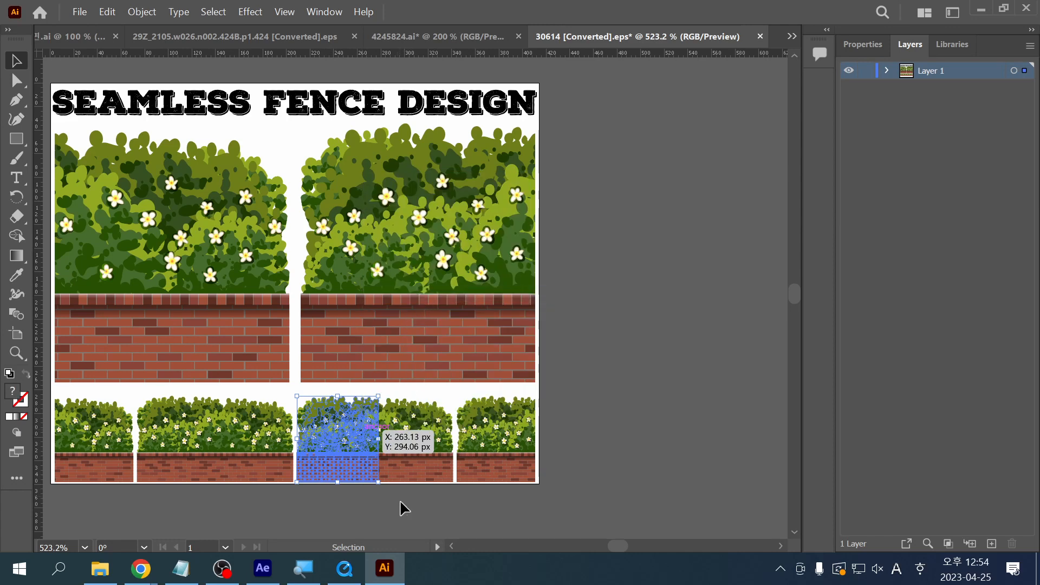
click(401, 505)
Step: Delete the main hedge foliage above the brick wall in the left half of the small fence
click(401, 433)
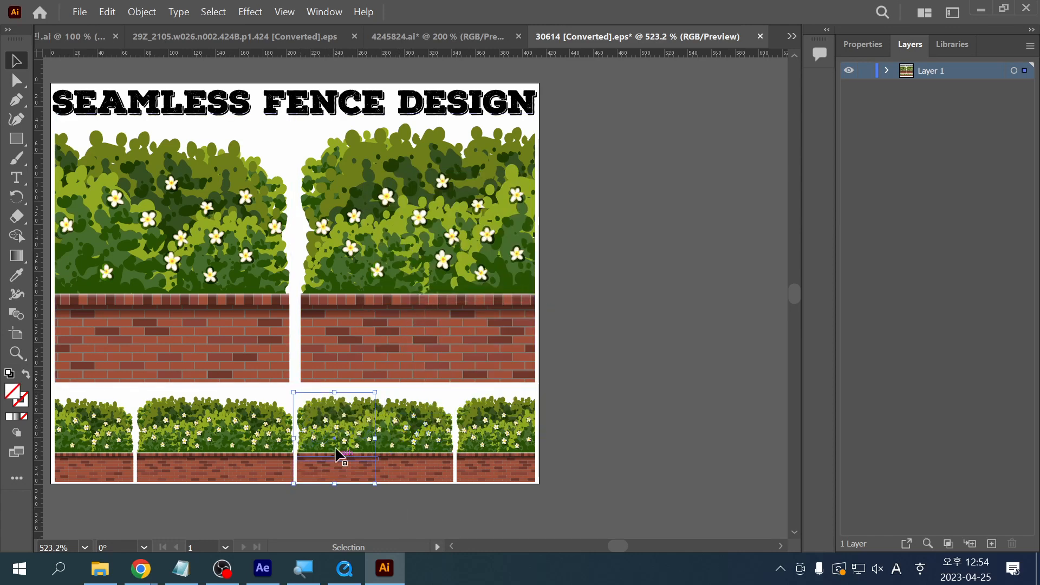
drag(337, 455, 448, 506)
key(Delete)
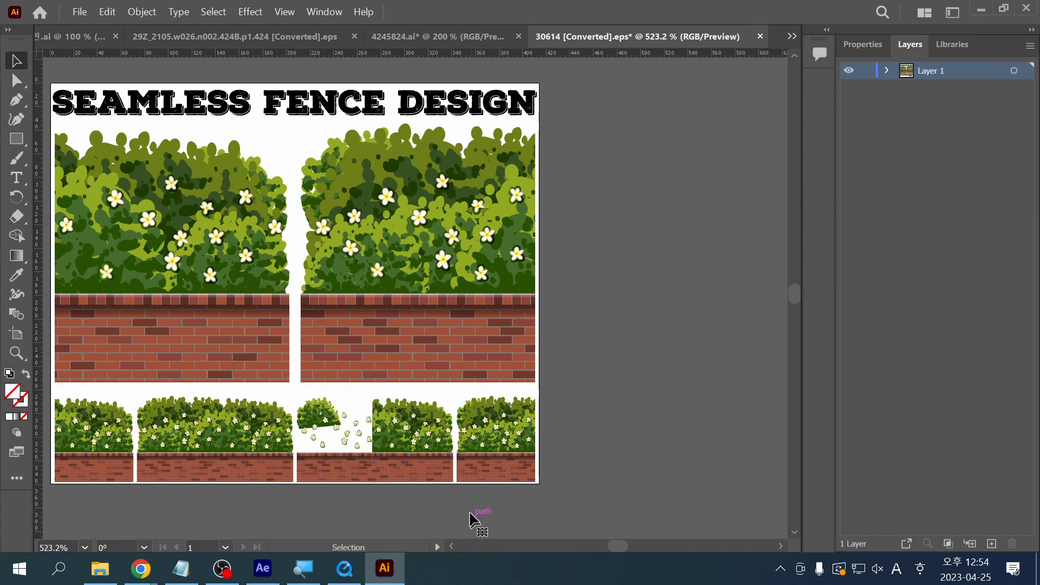
click(398, 434)
key(Delete)
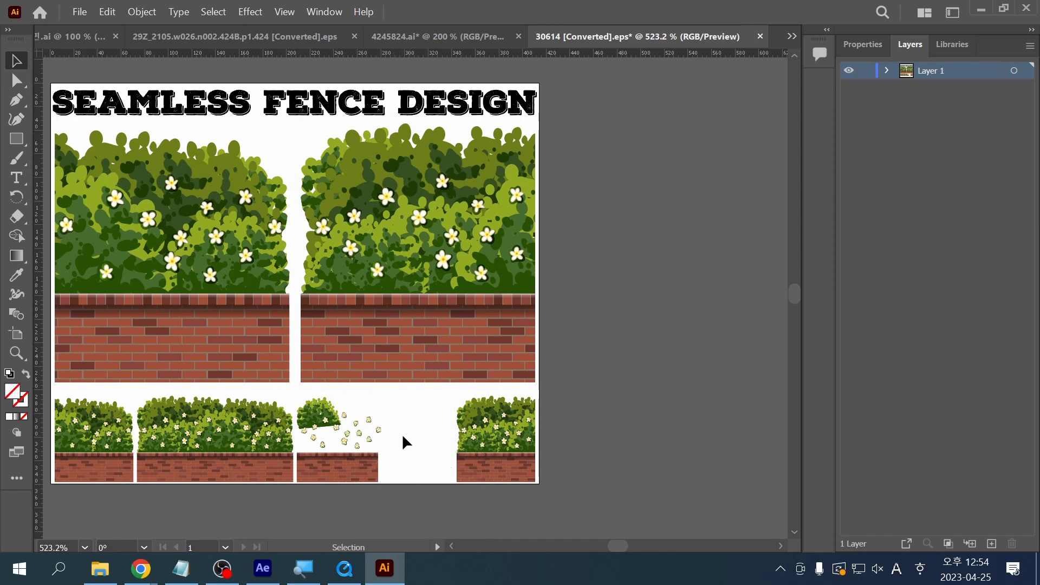
key(ctrl+z)
Step: Ungroup the right half of the small fence and delete its hedge, keeping the brick wall
right_click(414, 466)
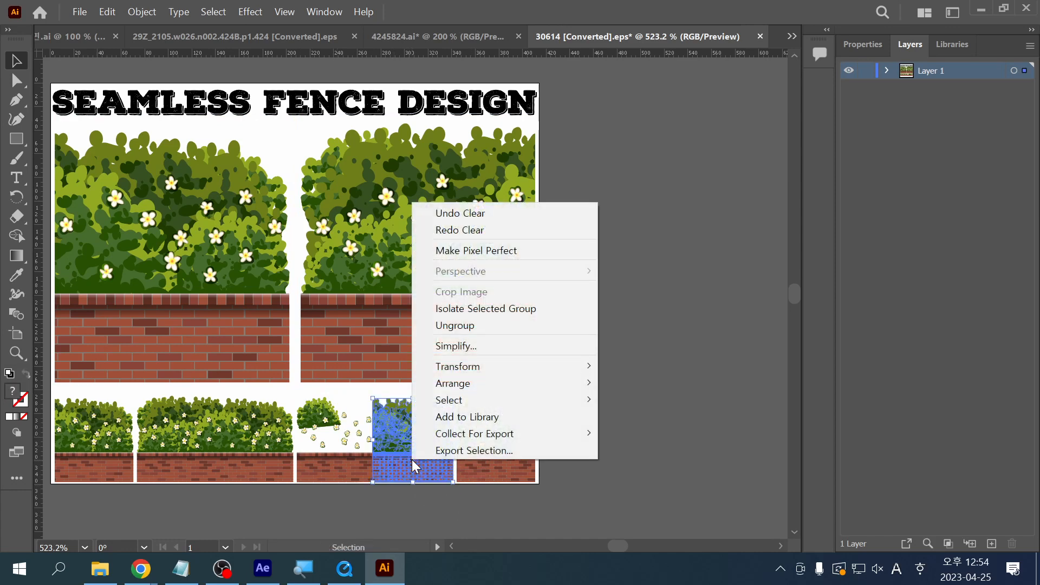
click(478, 326)
click(640, 444)
click(398, 436)
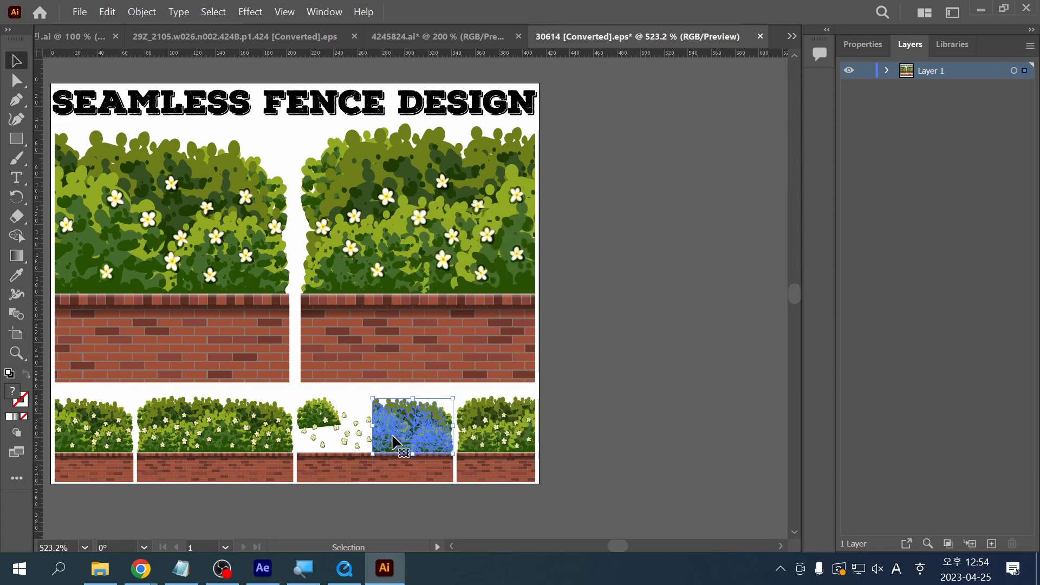
key(Delete)
Step: Copy both brick wall pieces, switch to 둥지탈출 1번장면.ai and undo the paste made on the 하늘 layer
drag(433, 451, 436, 491)
key(Delete)
click(72, 37)
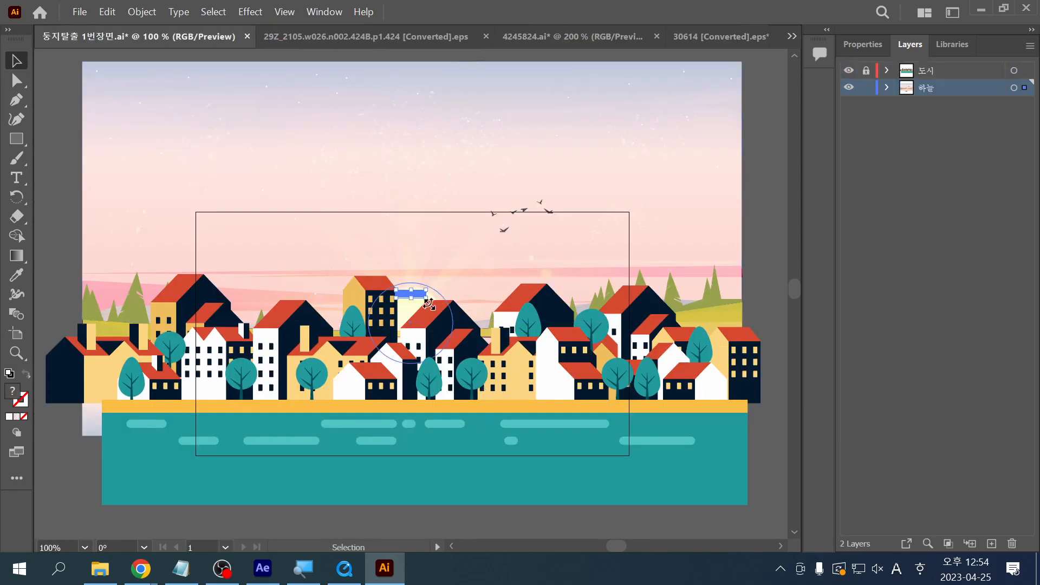
key(ctrl+z)
Step: Unlock the 도시 layer and add a new layer named 담벼락 above it
click(866, 71)
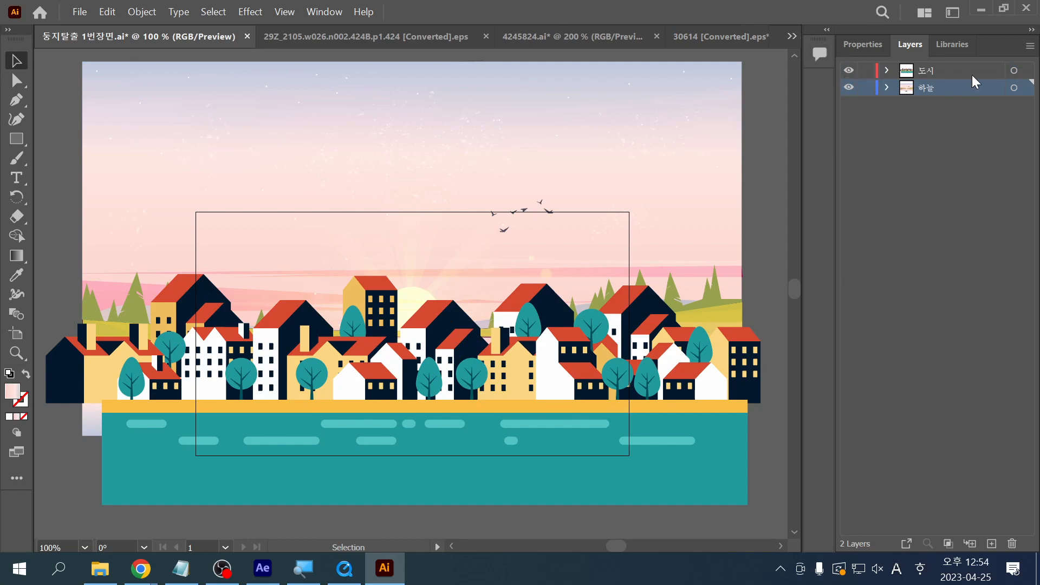
click(972, 72)
click(991, 543)
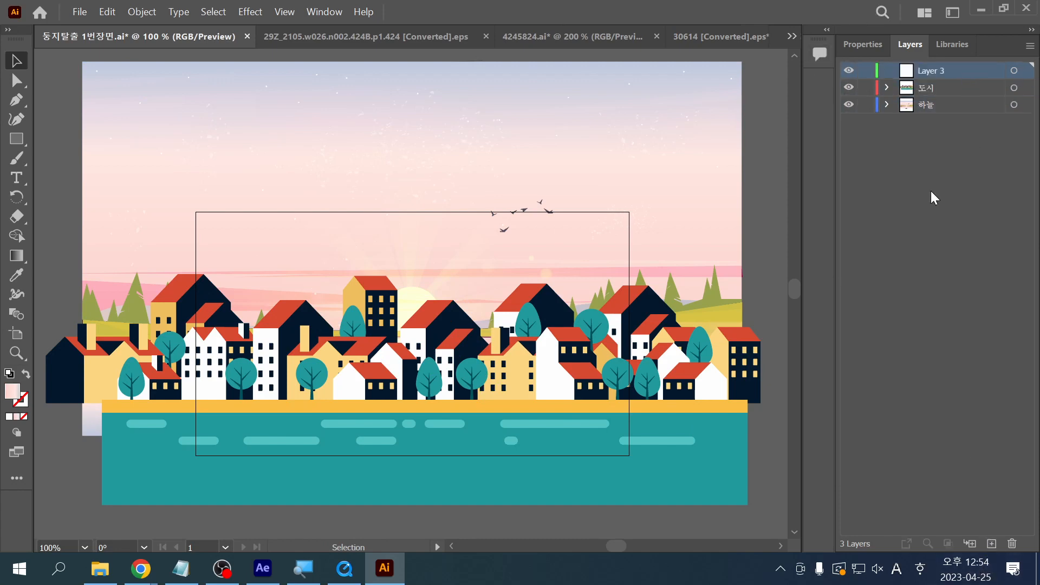
double_click(932, 71)
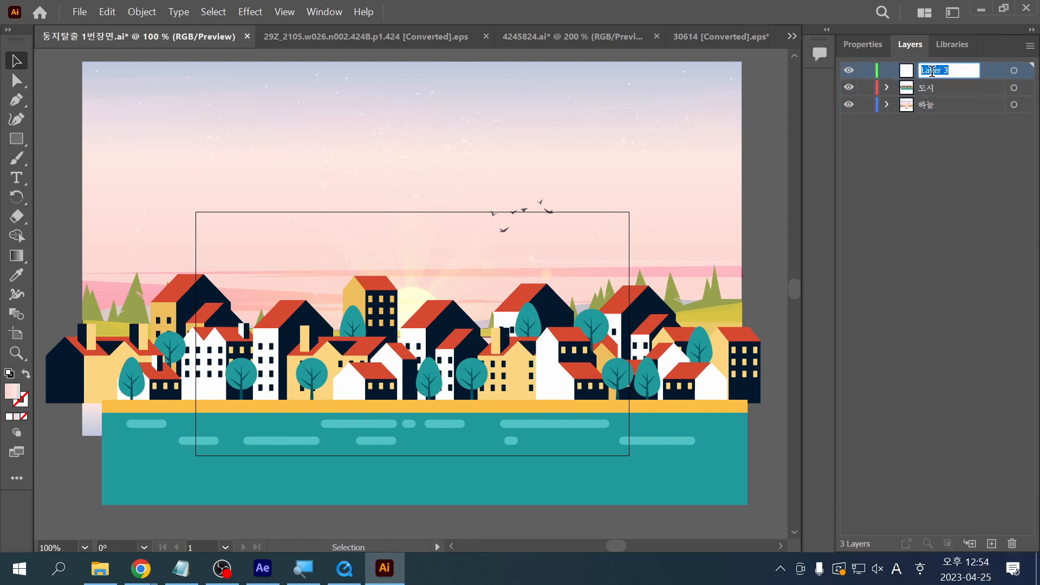
key(Hangul)
text(다ㅁㅂㄹㅏㄱ)
key(Return)
Step: Paste the brick wall into 담벼락, enlarge it past both artboard sides in front of the lower houses, and save the scene
key(ctrl+v)
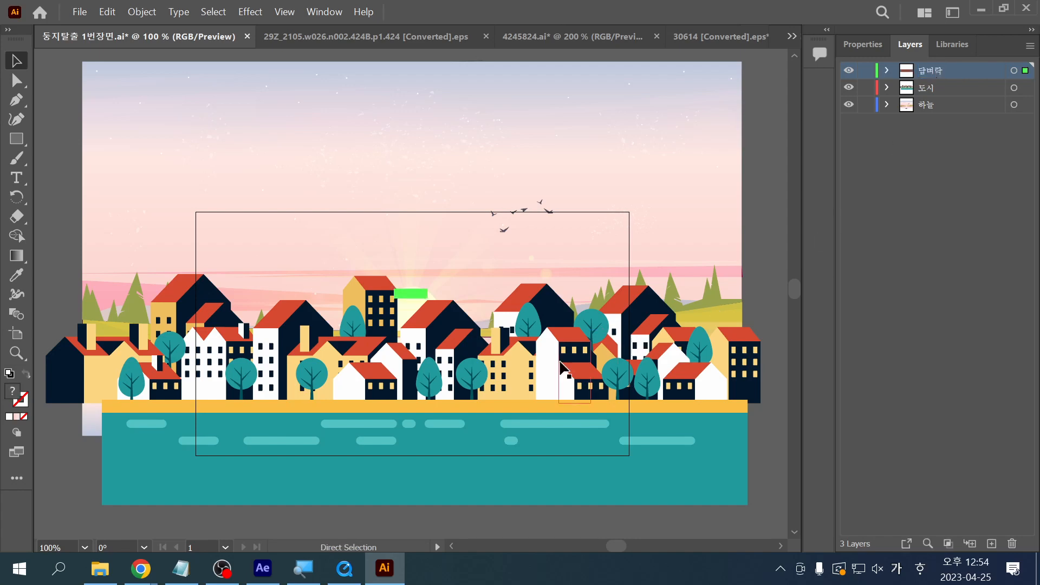
drag(429, 298, 738, 399)
drag(561, 299, 558, 419)
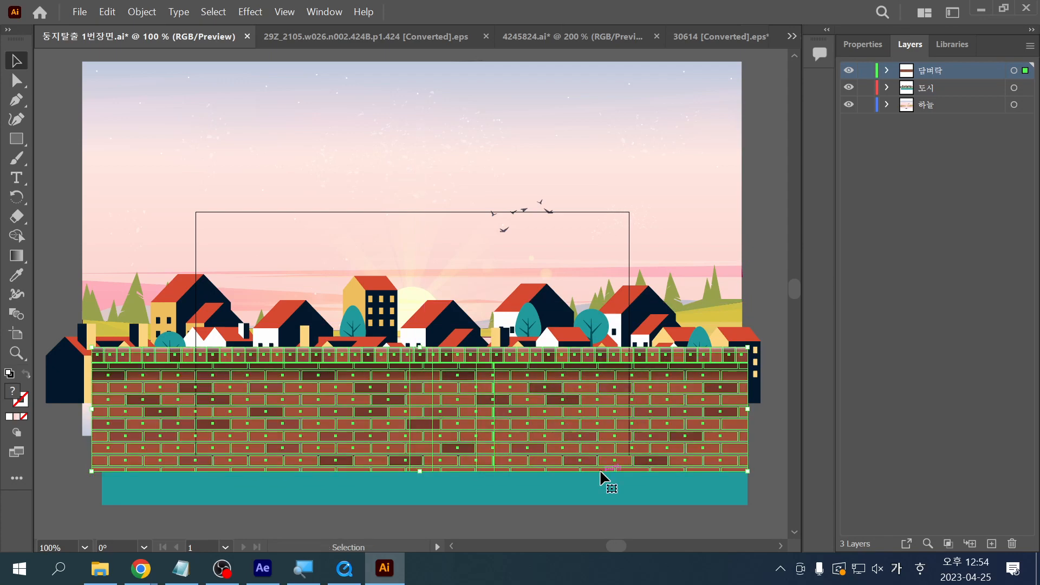
click(462, 523)
key(ctrl+s)
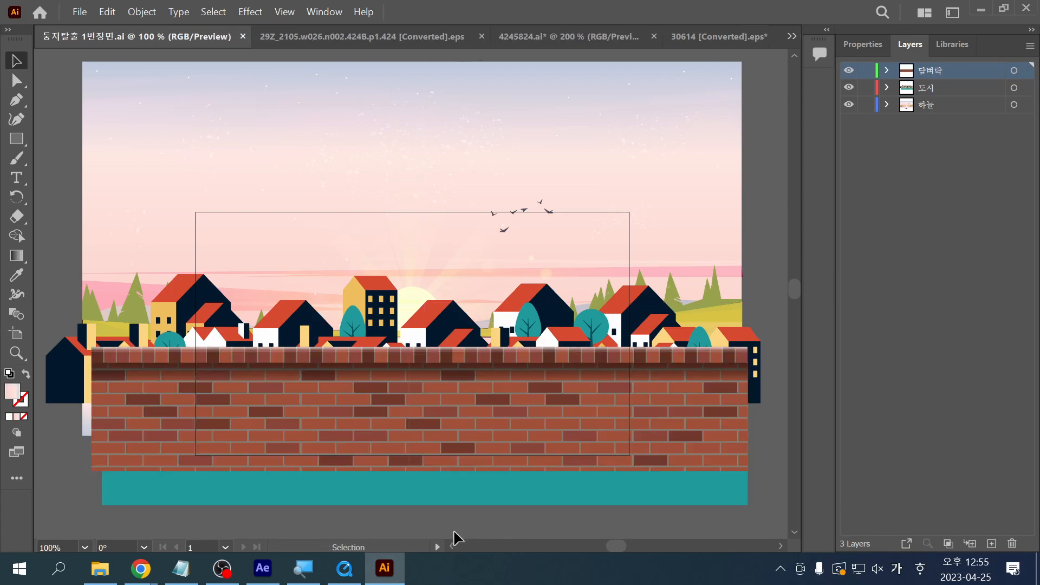
Step: View the wall in the finished 둥지탈출 reference video and check the two brick wall pieces in the scene against it
click(345, 569)
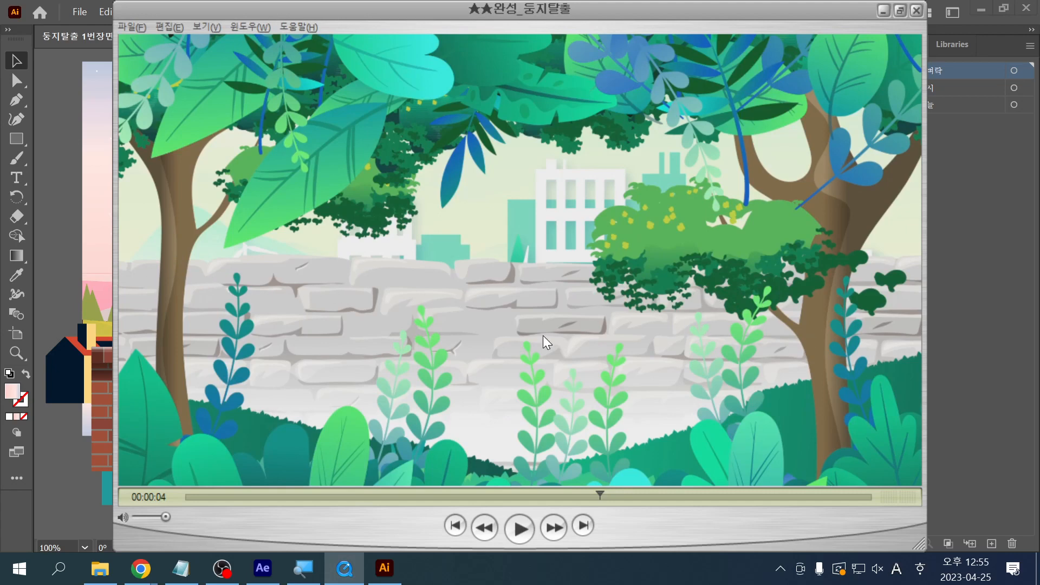
click(79, 480)
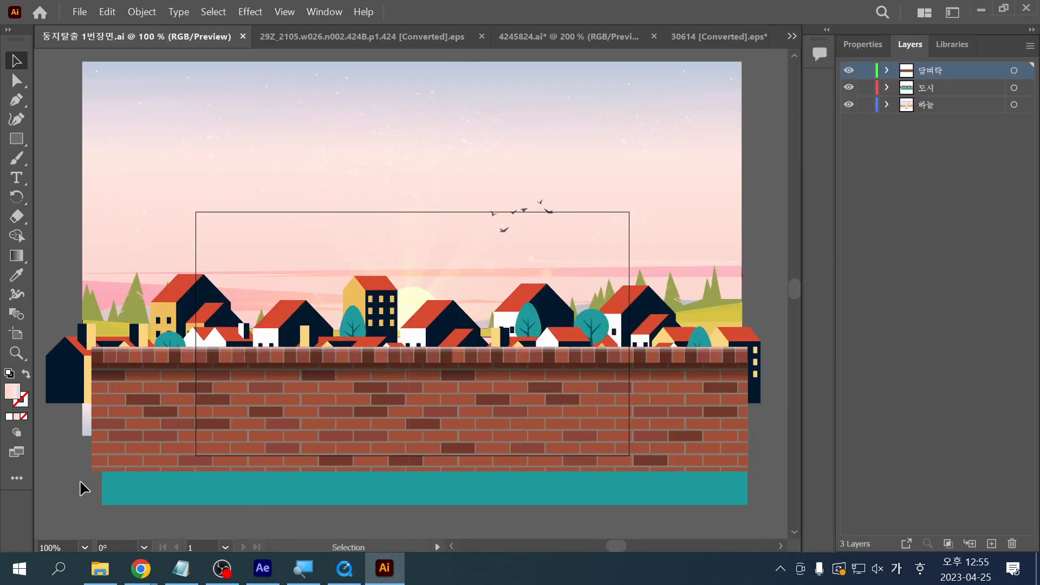
drag(112, 482, 177, 448)
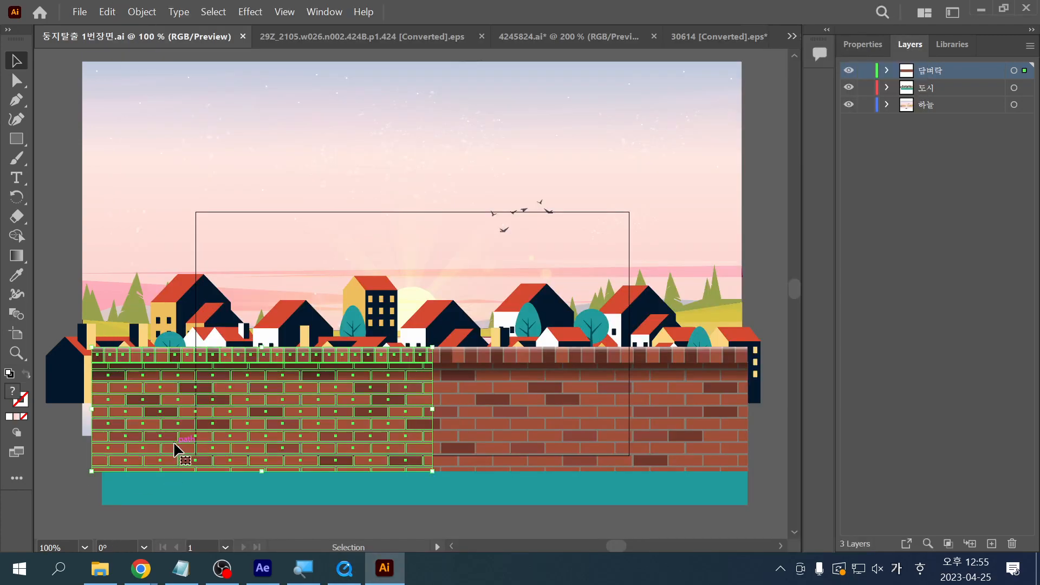
click(355, 510)
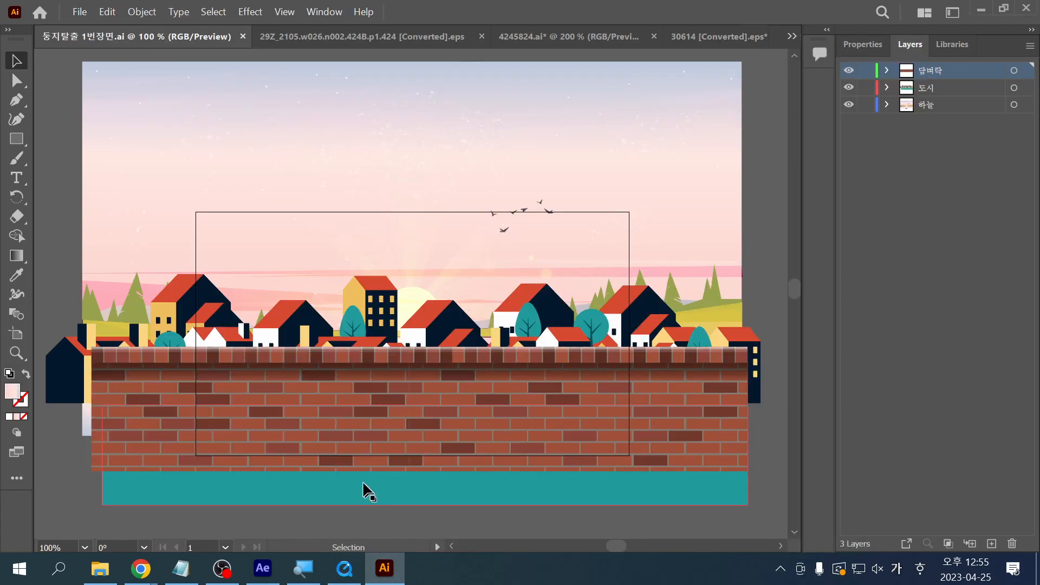
click(347, 442)
shift+click(469, 454)
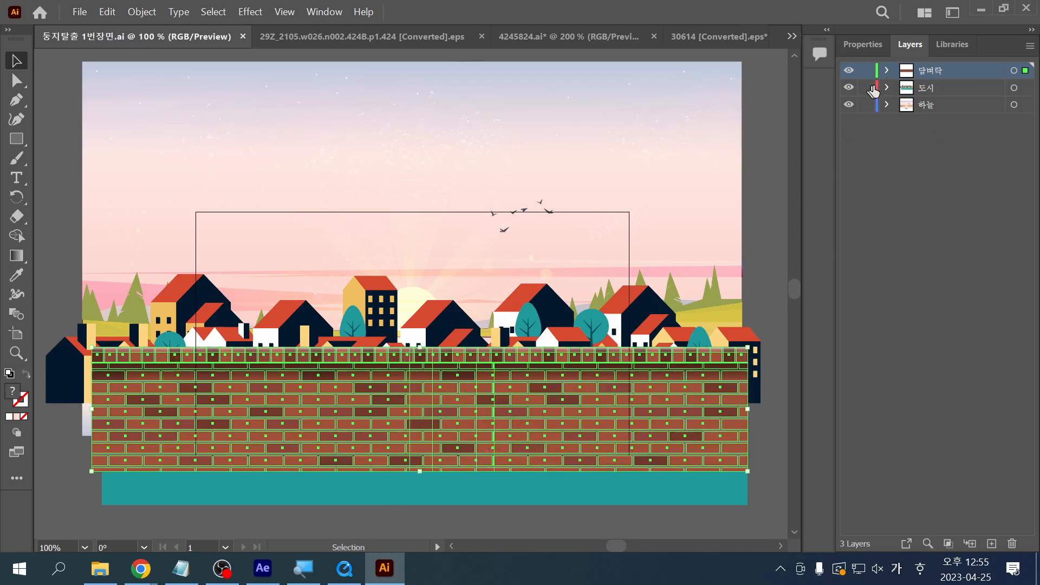
Step: Lock the 담벼락 layer, unlock 하늘, and shift all 도시 and 하늘 artwork slightly down behind the brick wall
click(960, 92)
click(866, 104)
click(867, 70)
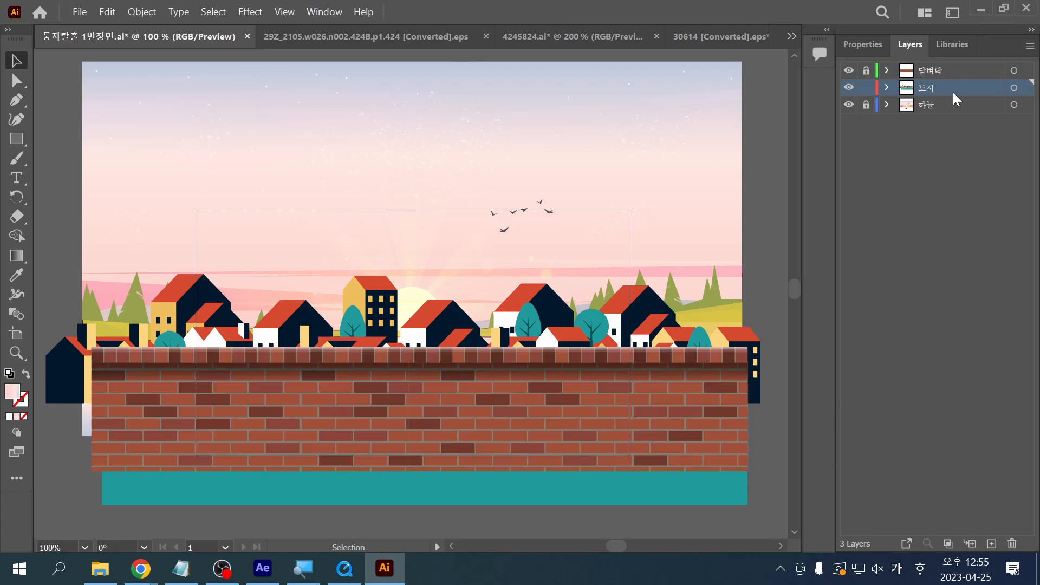
click(558, 344)
drag(558, 344, 574, 331)
click(867, 104)
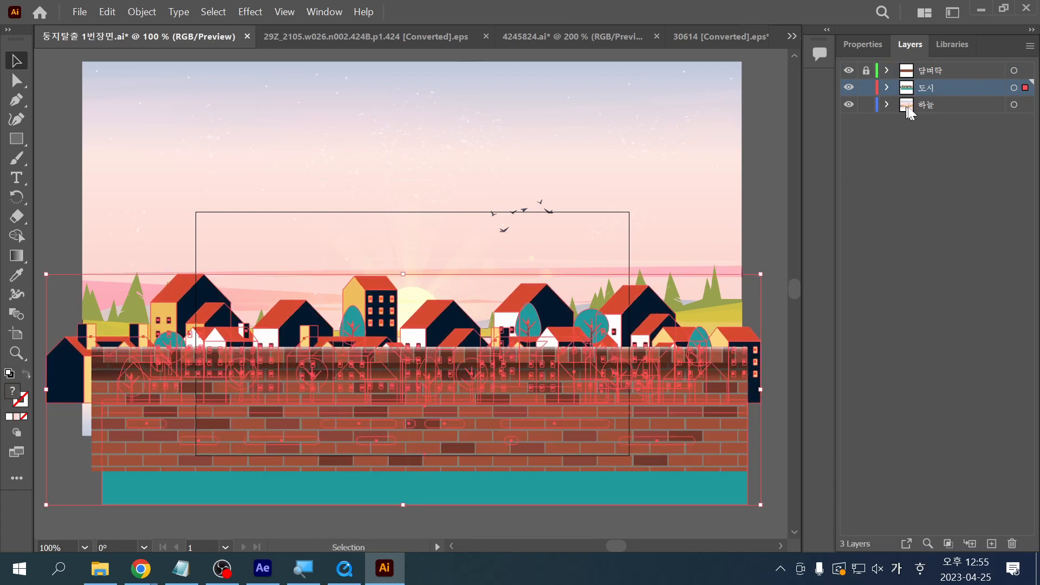
click(921, 105)
shift+click(935, 90)
key(ctrl+a)
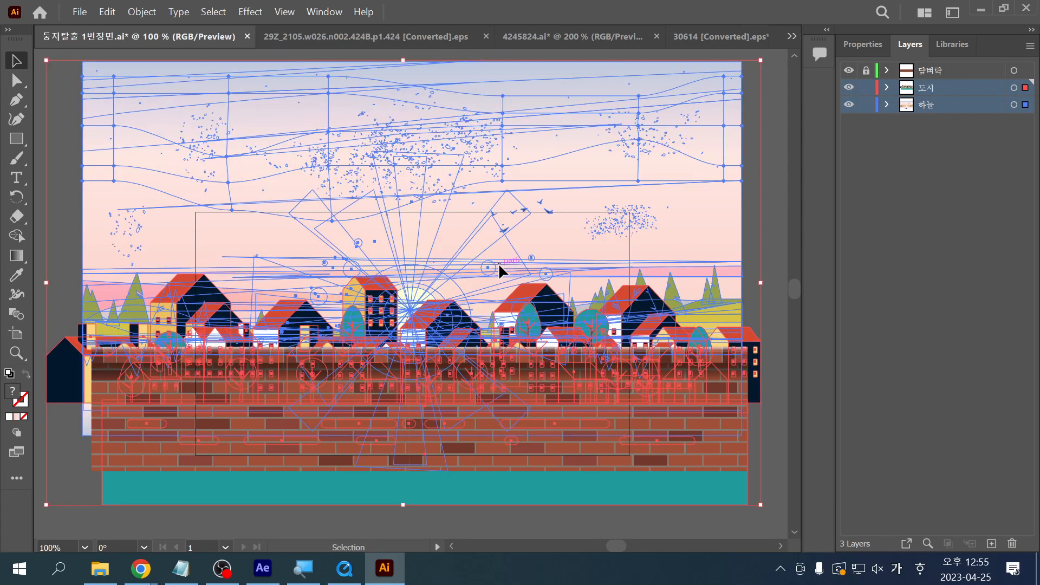
drag(499, 263, 499, 277)
drag(634, 262, 635, 251)
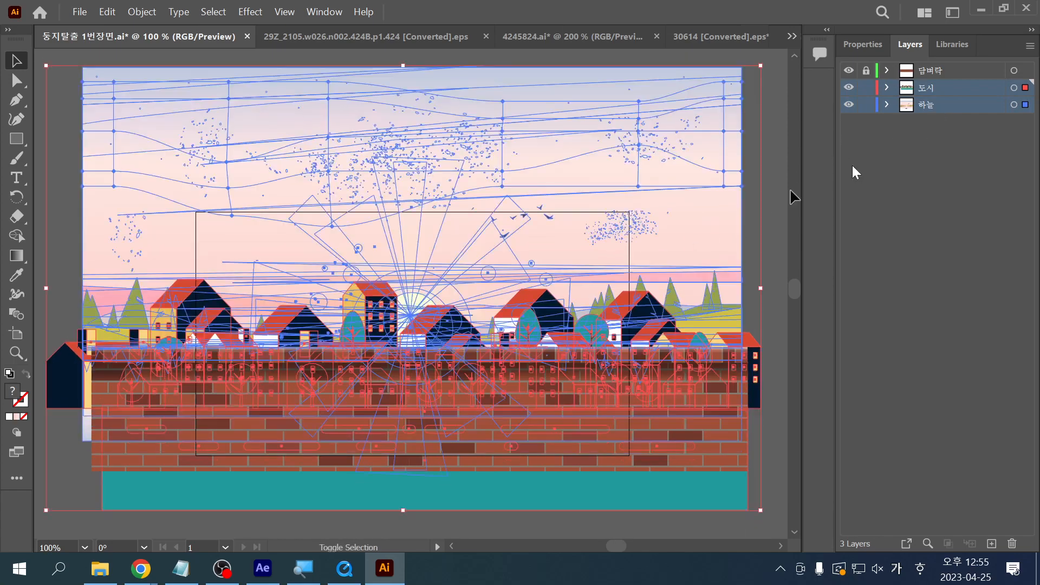
Step: Unlock the 담벼락 layer and lock the 도시 and 하늘 layers
click(946, 74)
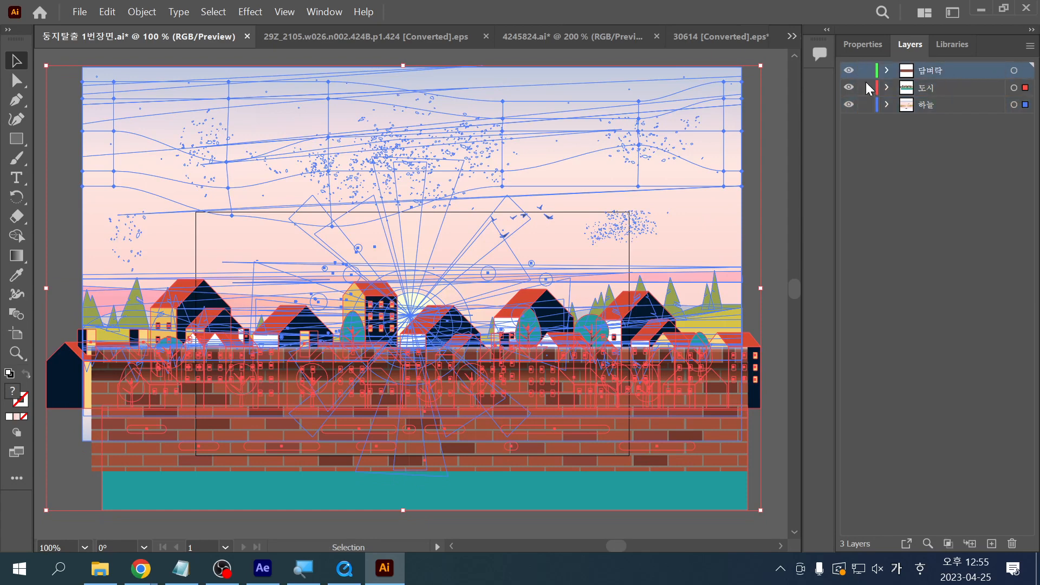
click(880, 121)
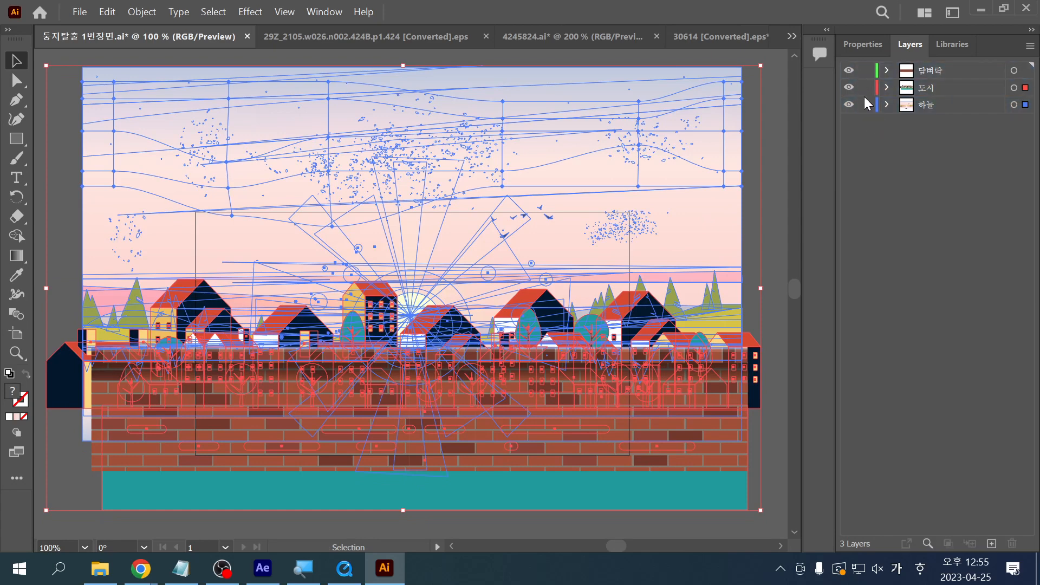
click(866, 91)
click(868, 106)
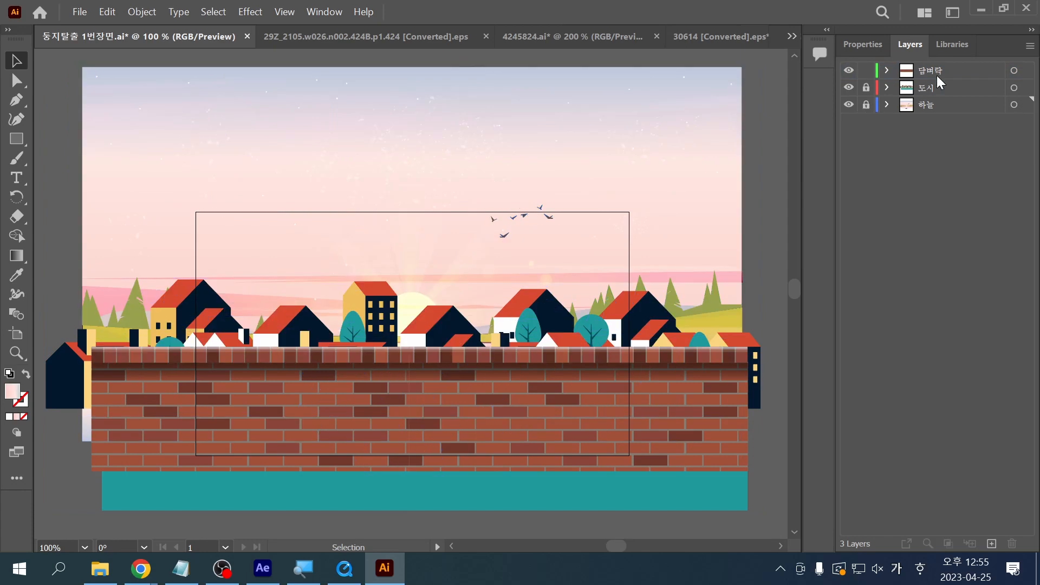
Step: Raise the whole brick wall slightly so it covers more of the lower houses, and save the scene
click(937, 76)
click(472, 420)
drag(470, 419, 471, 411)
key(ctrl+s)
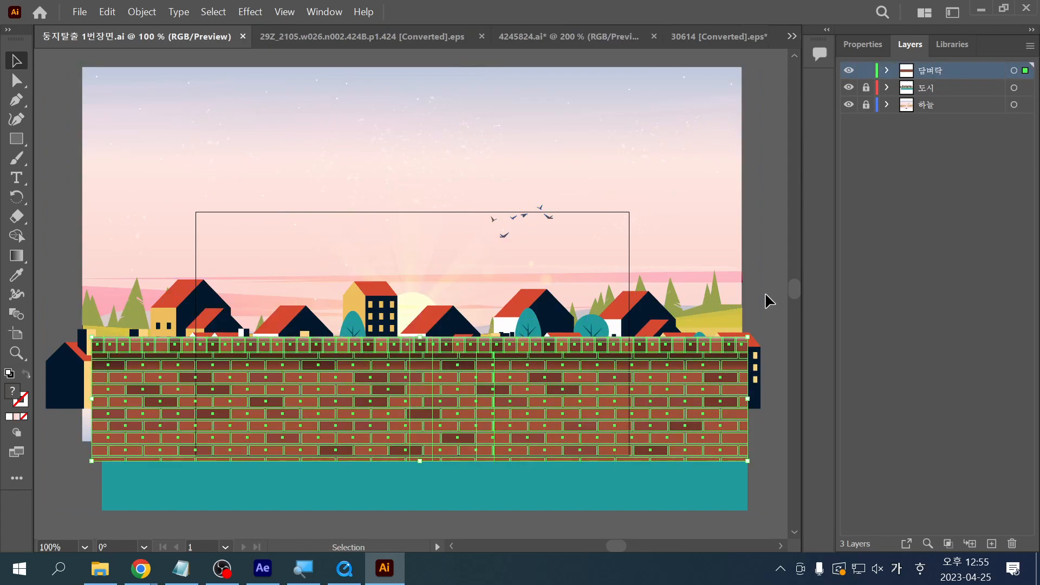
click(765, 295)
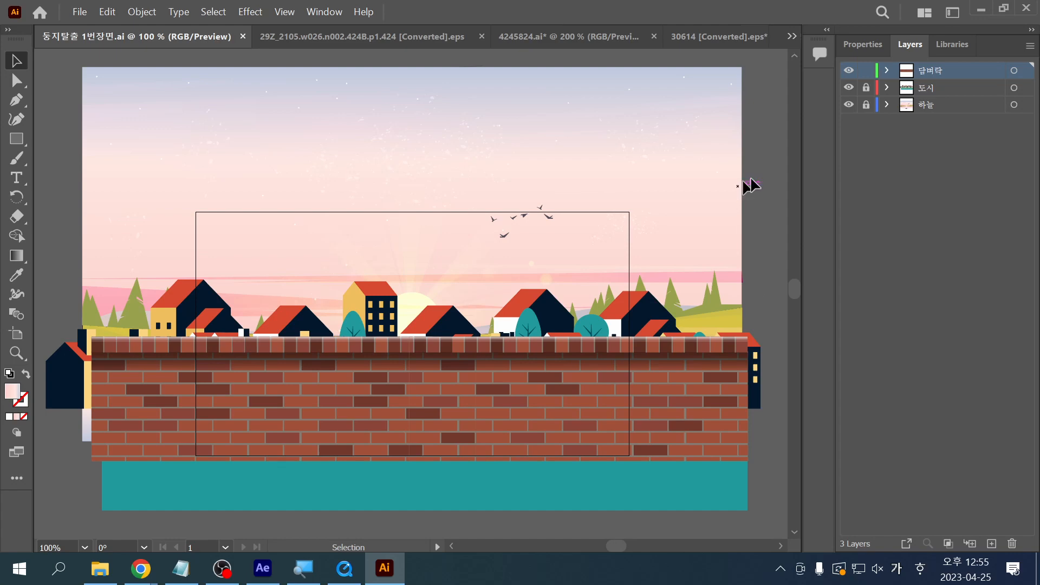
Step: Lock the 담벼락 layer, add a new layer named 나무 above it, and save the scene
click(866, 70)
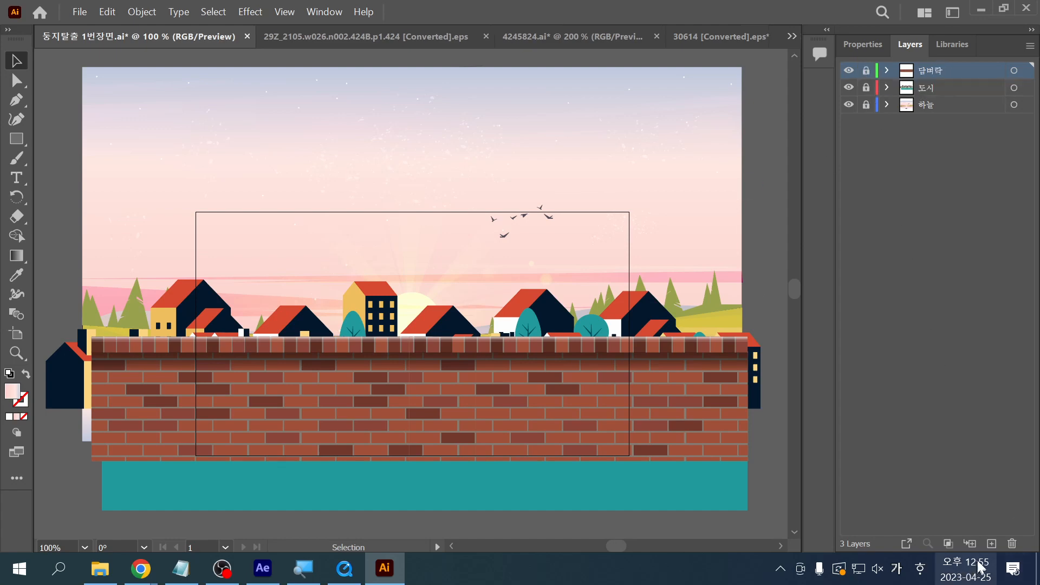
click(991, 544)
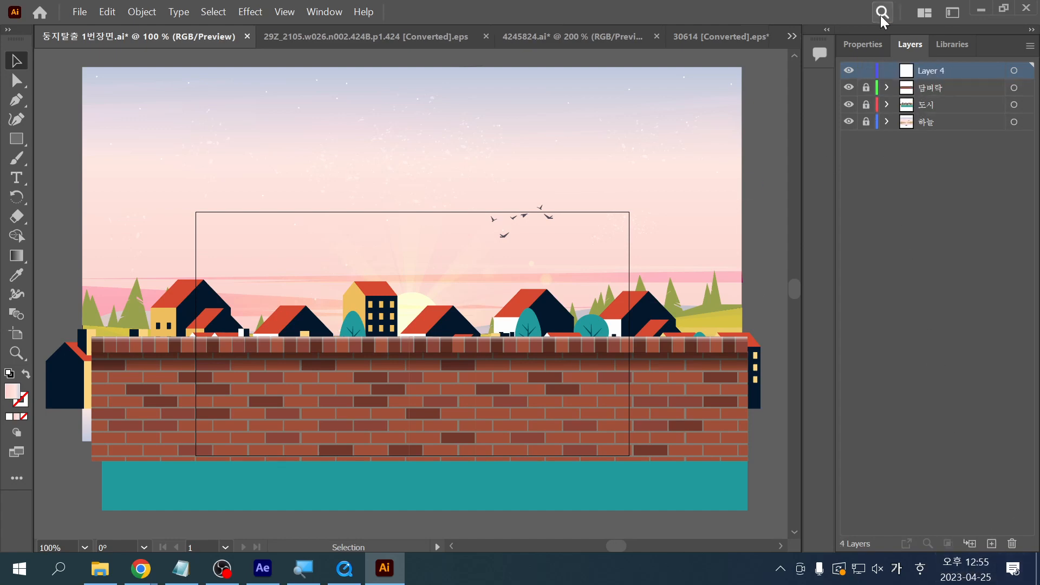
double_click(934, 71)
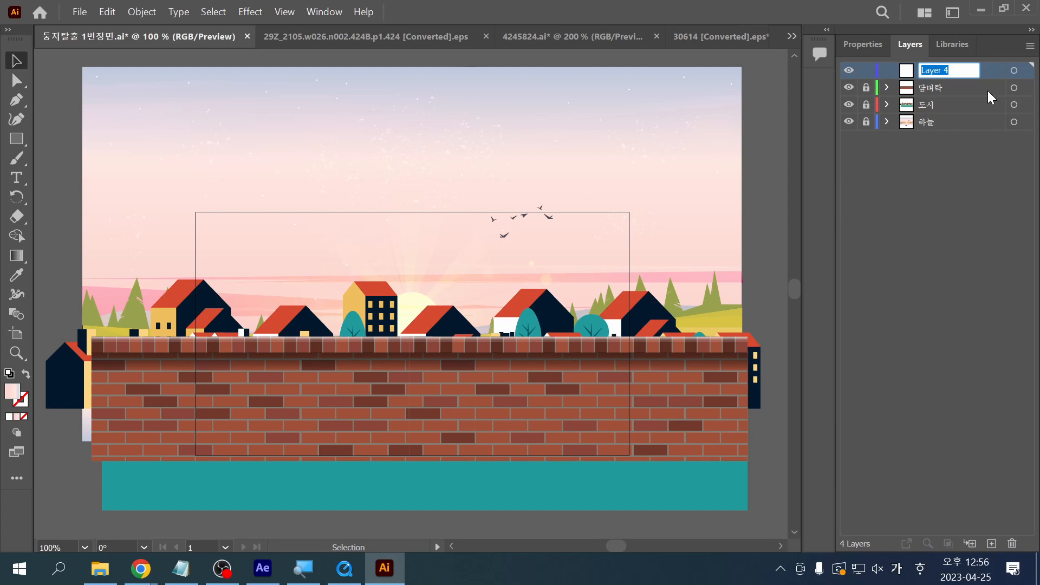
text(skan)
key(BackSpace)
key(BackSpace)
key(BackSpace)
key(BackSpace)
key(Hangul)
text(나무)
key(Return)
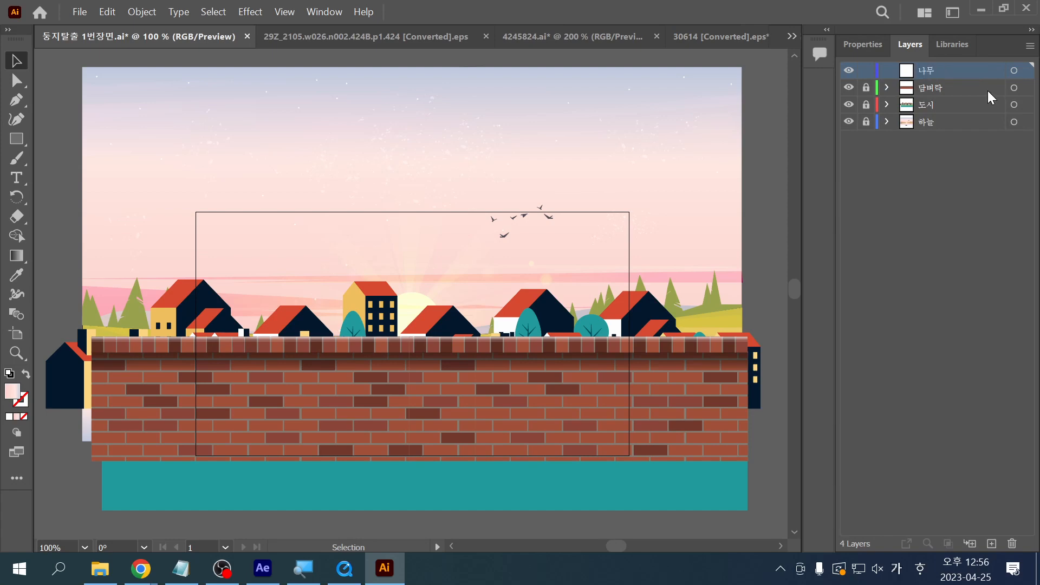
key(ctrl+s)
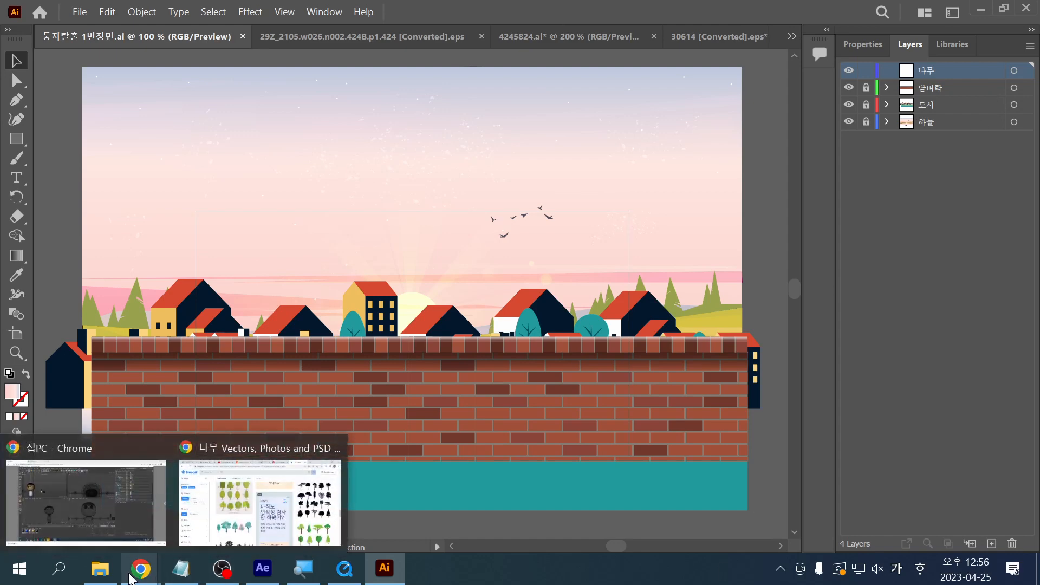
Step: Browse the 소스 folder for a tree illustration matching the 3401701.jpg preview and open 3427602.ai
click(95, 583)
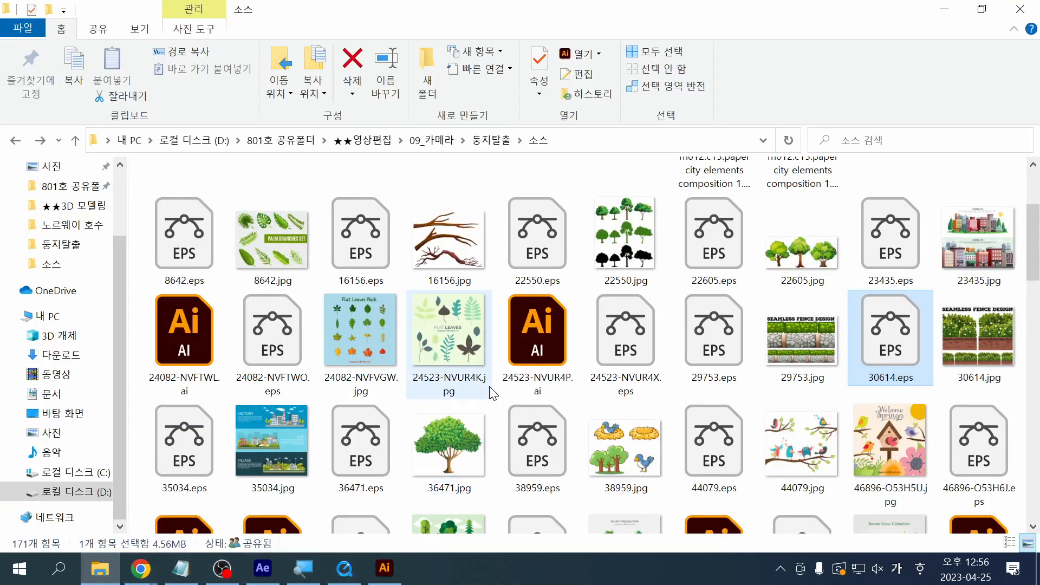
scroll(489, 386, down, 10)
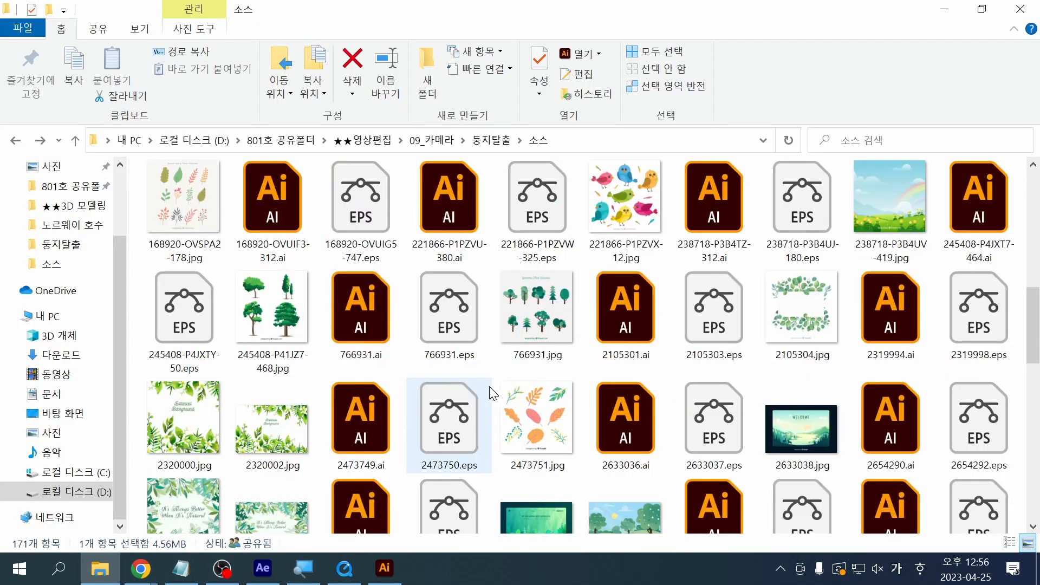
scroll(493, 393, down, 2)
scroll(489, 393, up, 2)
scroll(489, 393, down, 4)
scroll(490, 393, up, 2)
scroll(489, 393, down, 2)
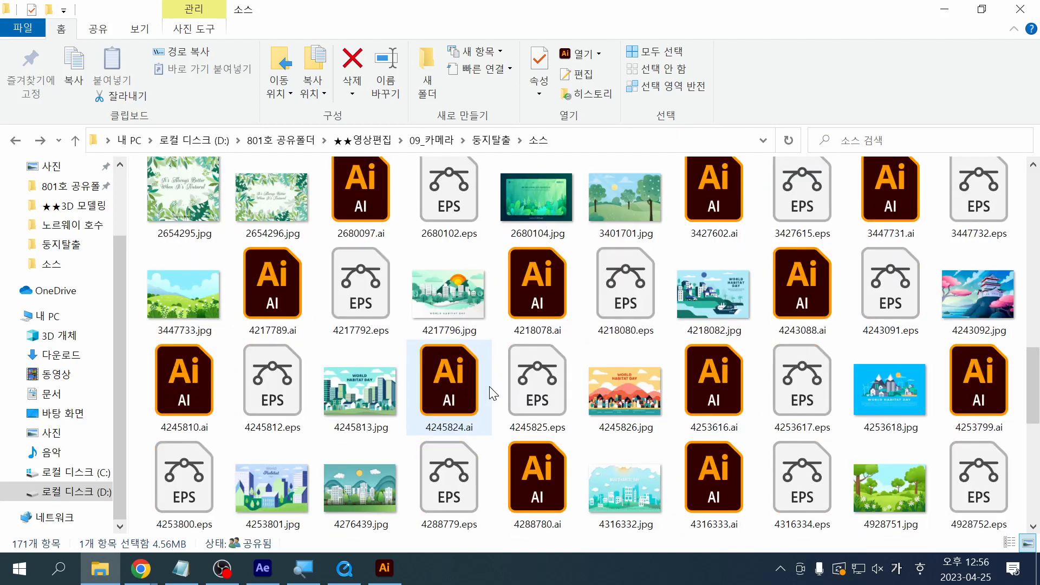
scroll(489, 386, down, 3)
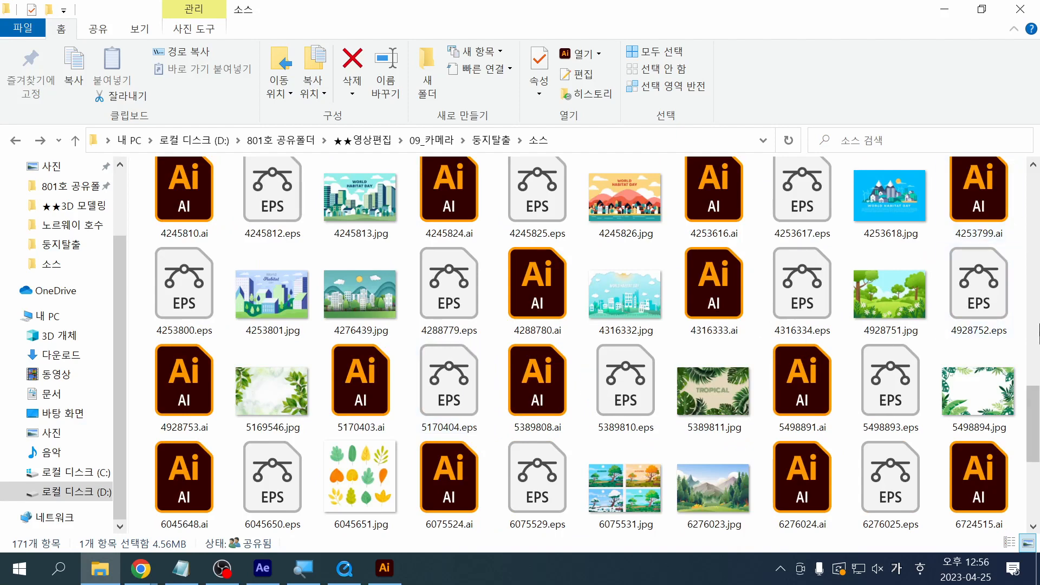
drag(1035, 426, 1035, 356)
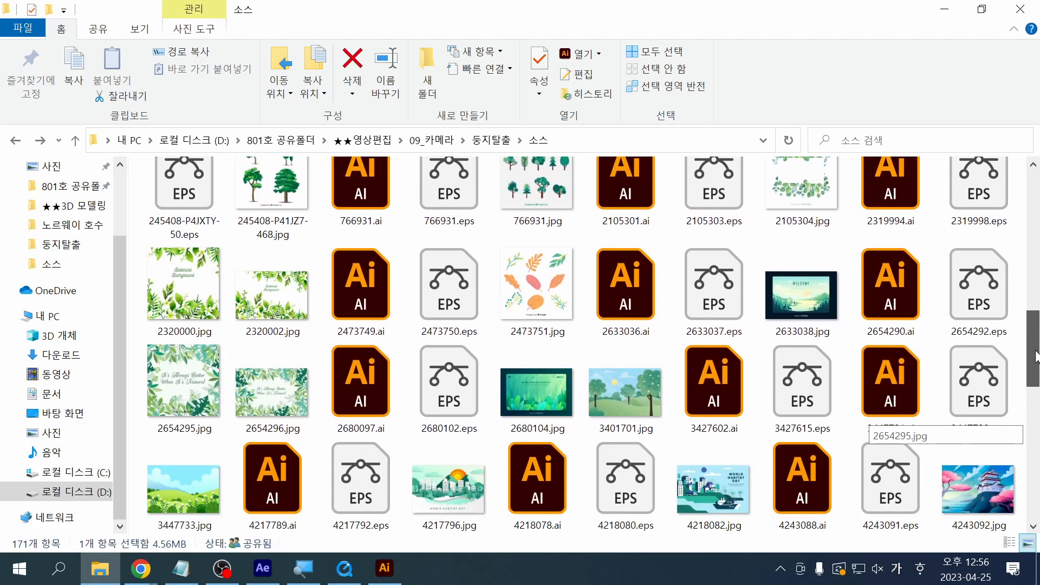
click(706, 388)
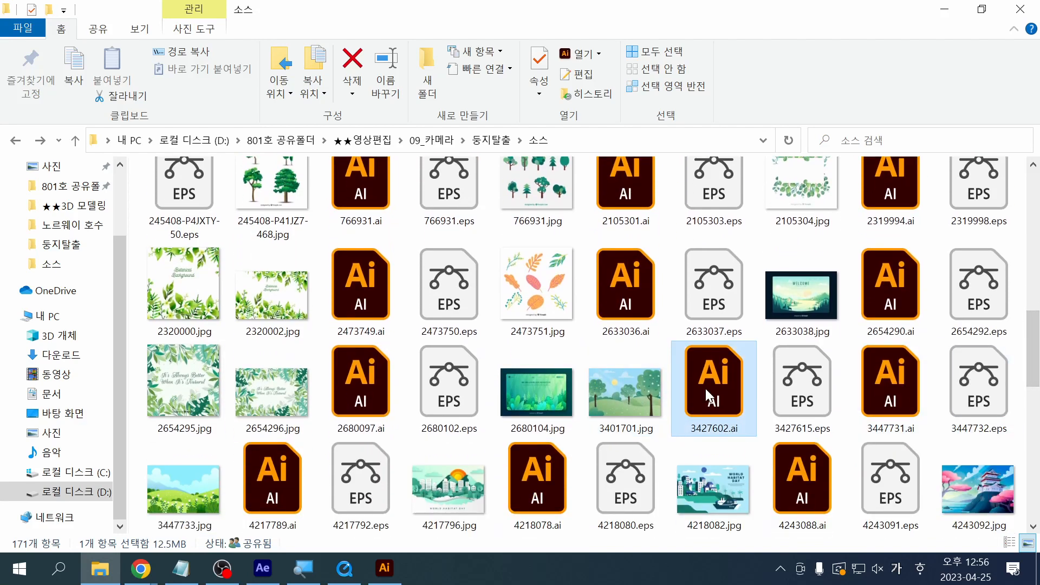
click(632, 397)
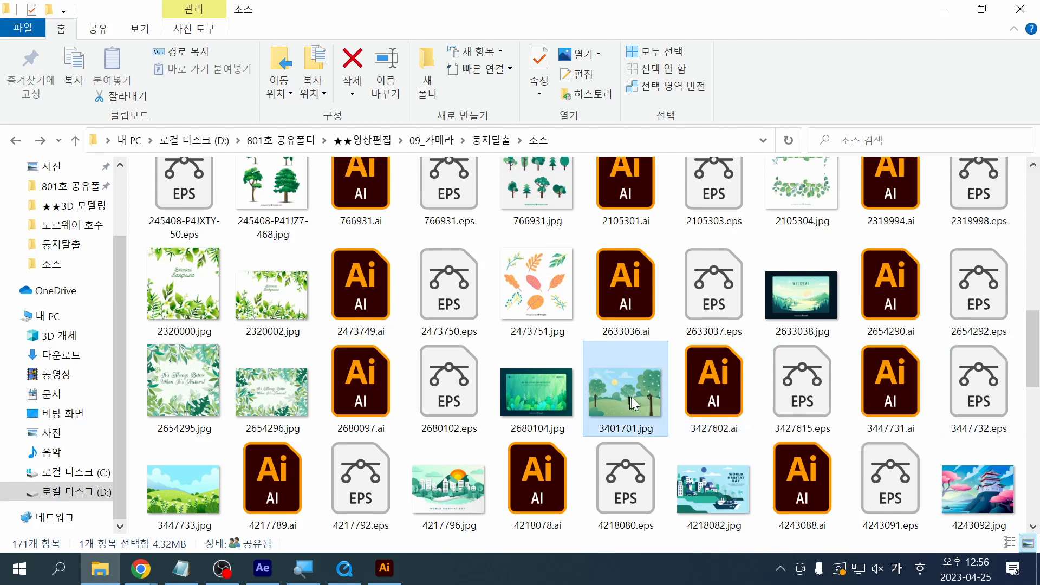
click(729, 393)
click(890, 386)
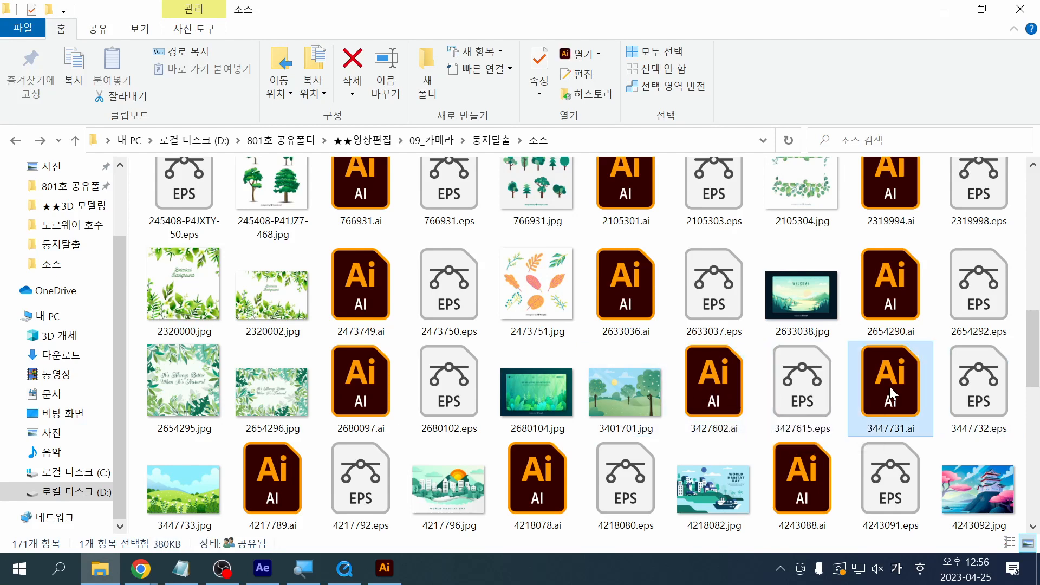
click(729, 389)
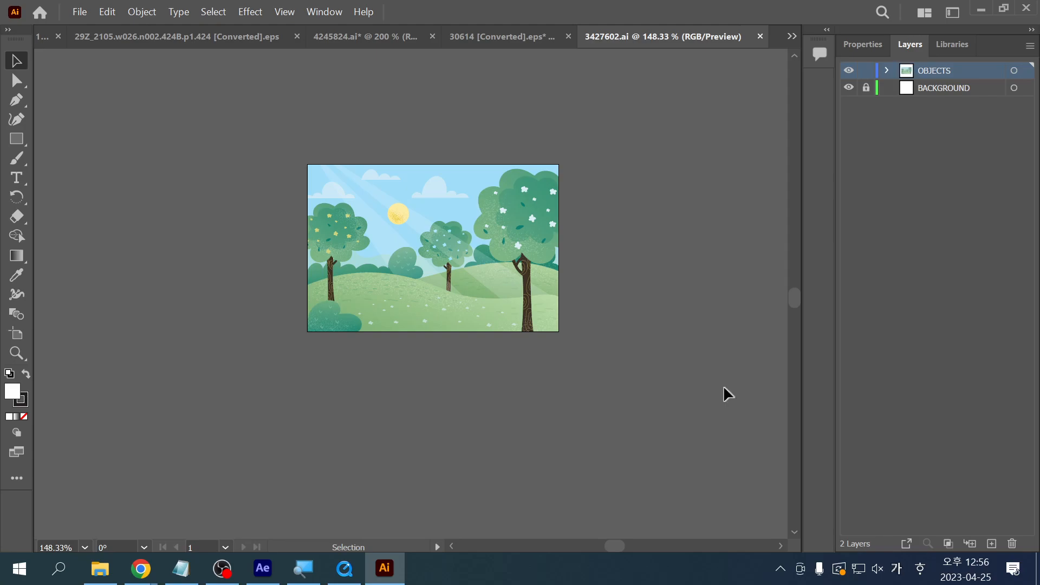
Step: Check the neighbouring files 3427615.eps and 3447731.ai in the 소스 folder, and return to the opened tree illustration
key(alt+Tab)
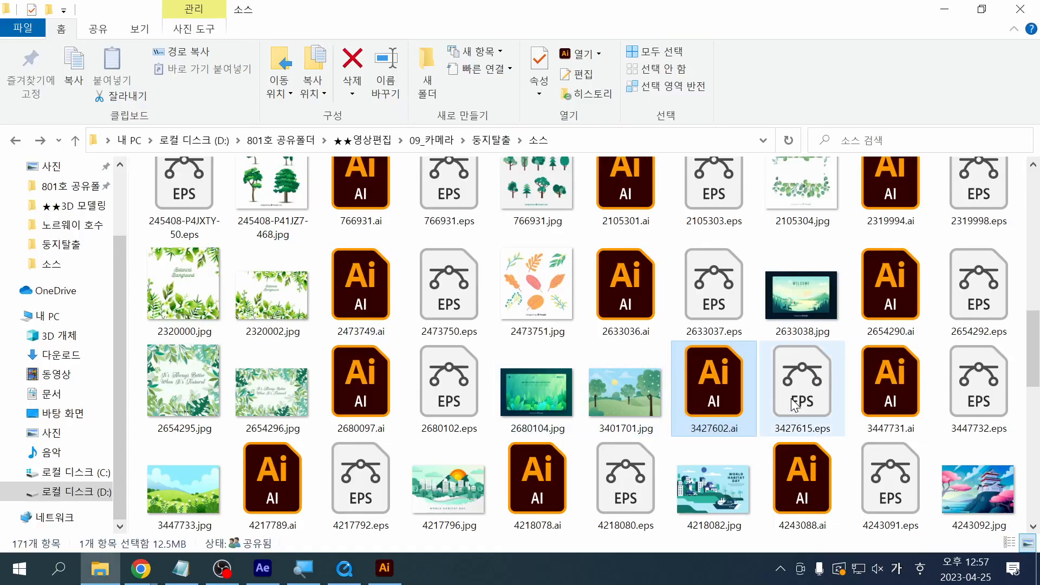
click(801, 389)
click(894, 388)
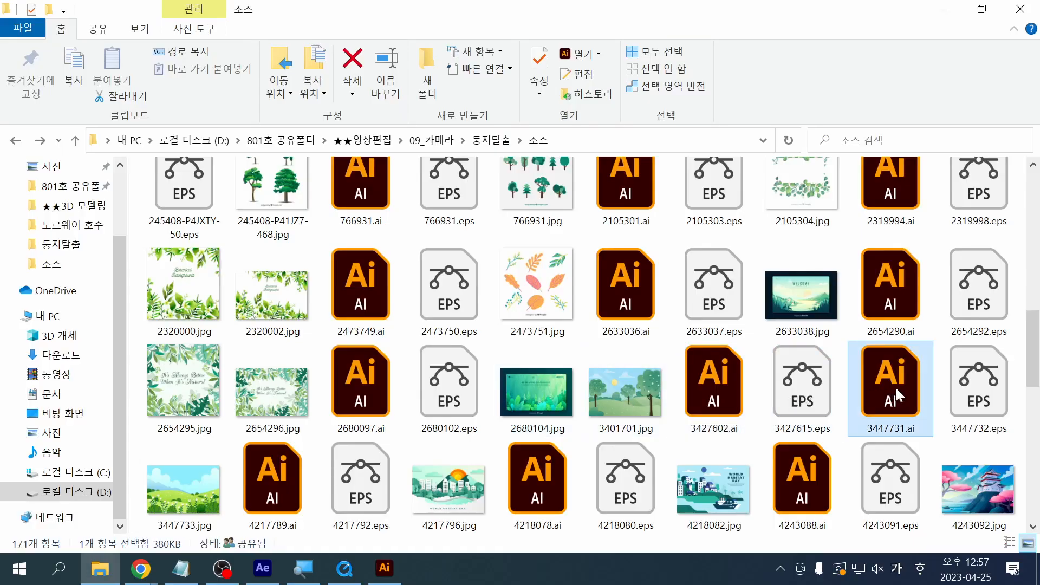
key(alt+Tab)
Step: Release the clipping mask on the tree illustration and delete the white rectangle covering the artwork
click(433, 267)
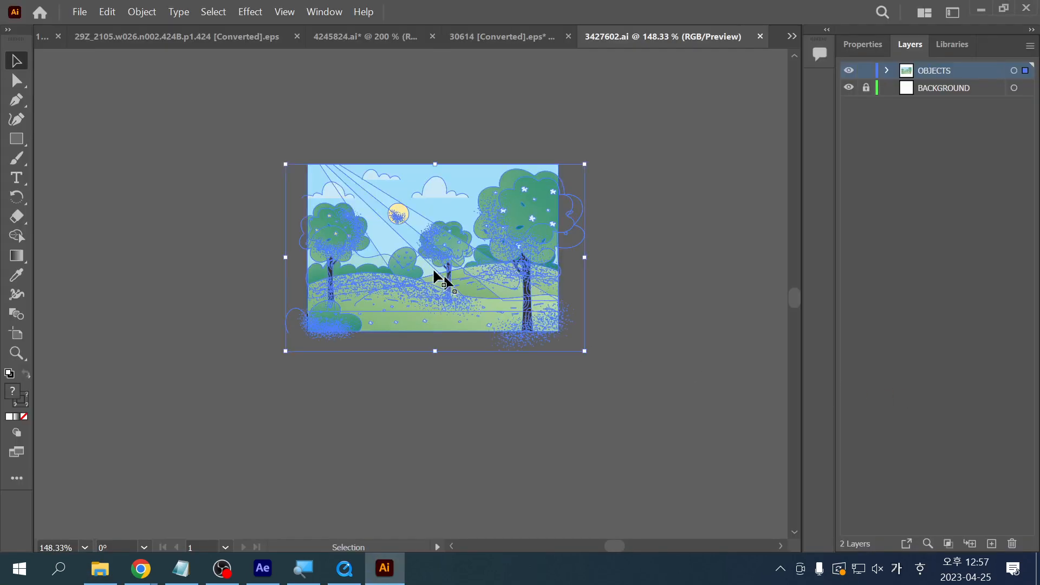
right_click(430, 290)
click(521, 412)
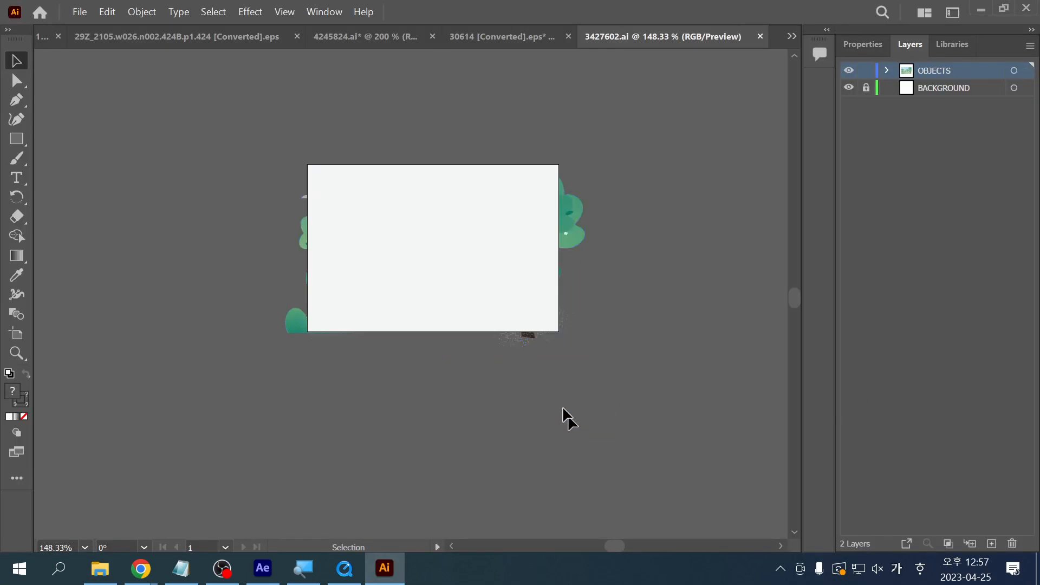
click(460, 331)
key(Delete)
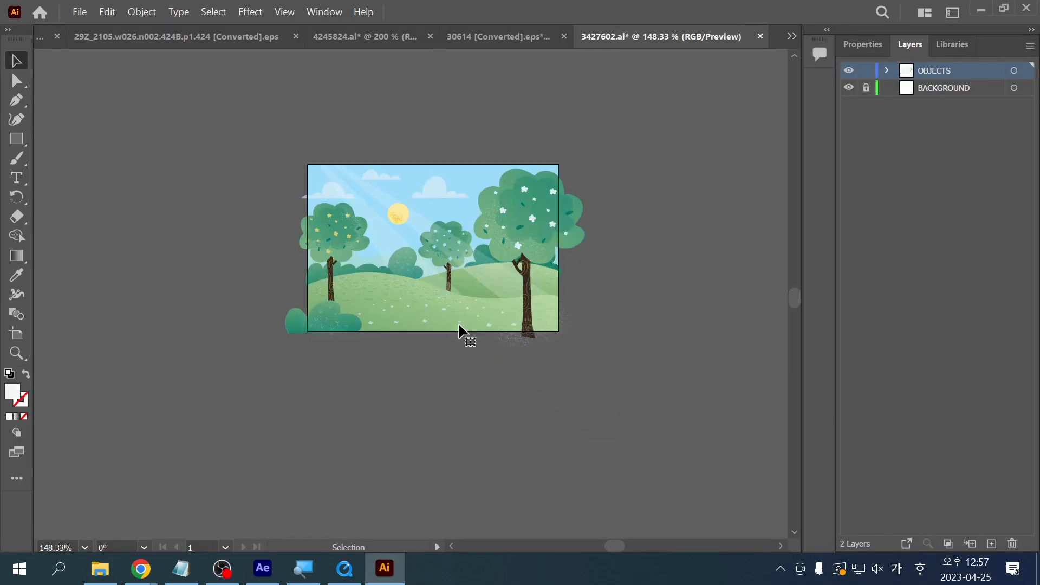
Step: Select the large foreground tree at the right edge of the illustration, including all its anchor points
click(432, 297)
click(534, 232)
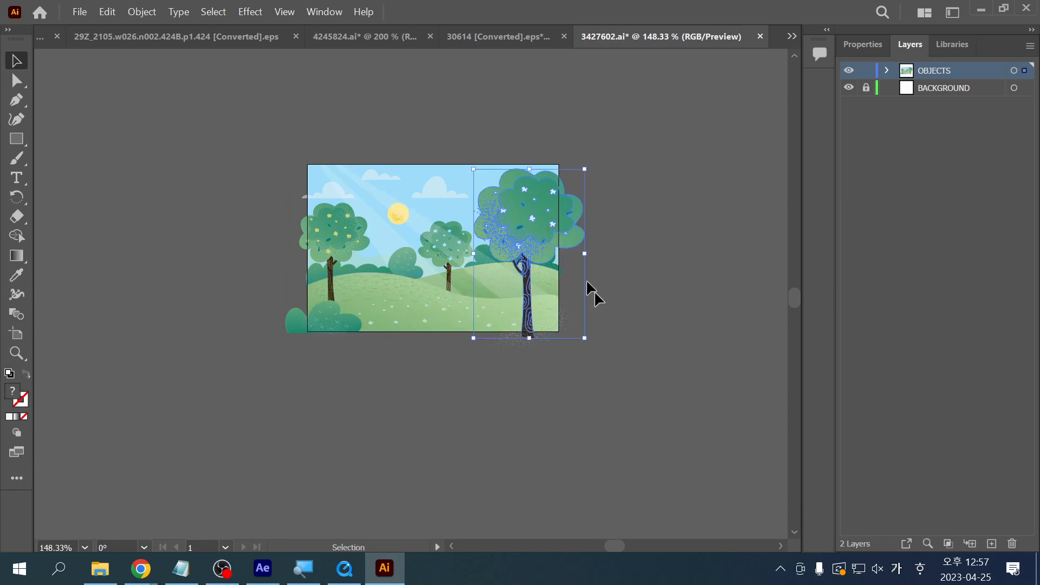
key(a)
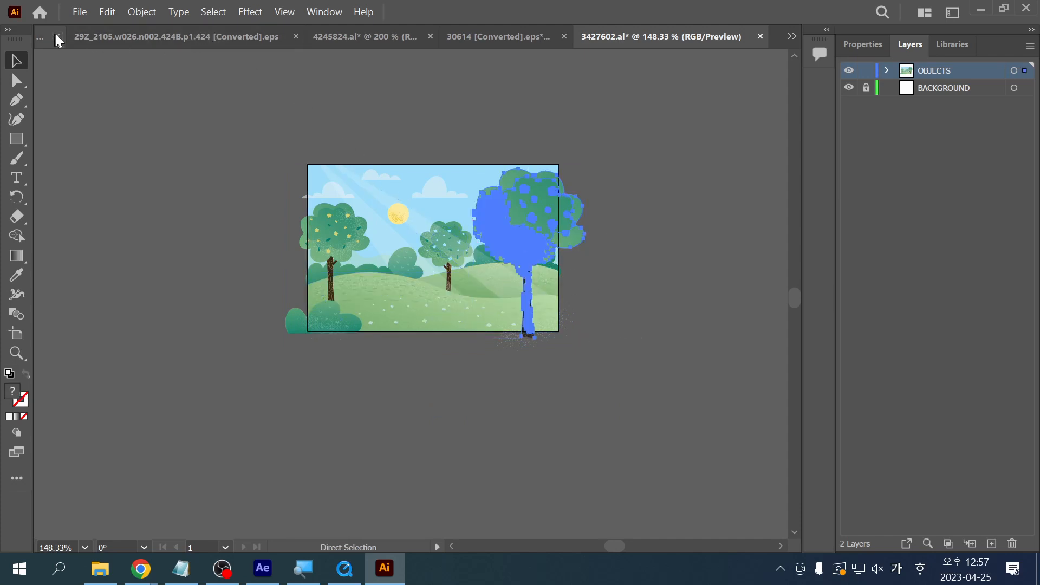
Step: Close the sunset, 4245824.ai and 30614 source documents, discarding the changes to the fence file, and return to 둥지탈출 1번장면.ai
click(122, 37)
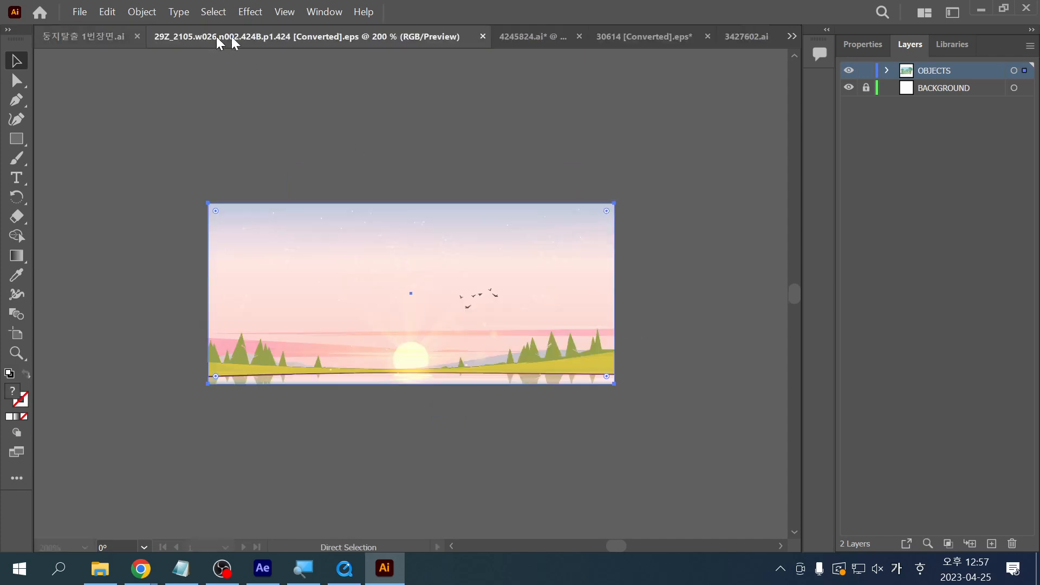
click(483, 36)
click(341, 37)
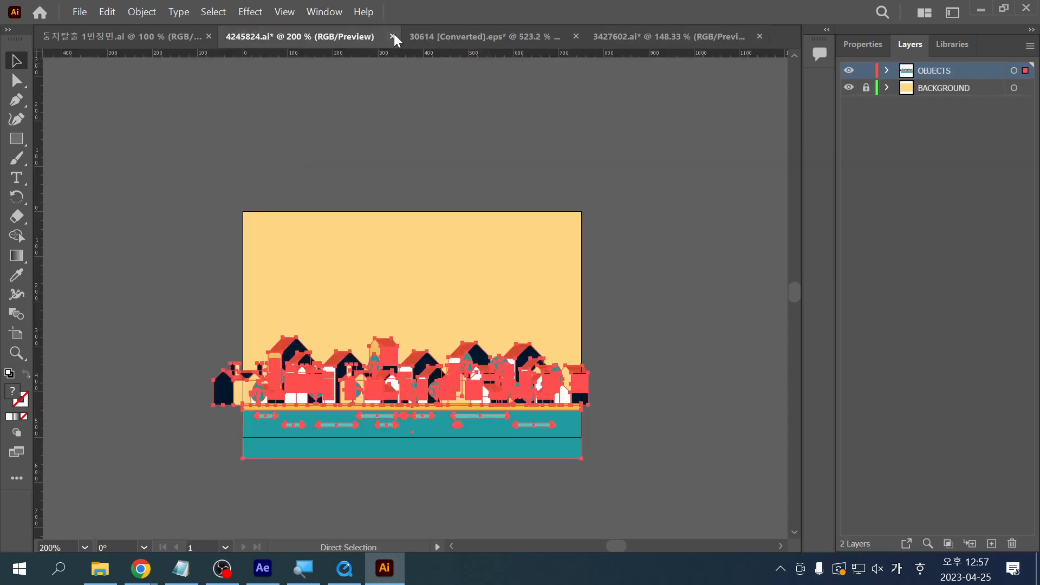
click(393, 36)
click(614, 307)
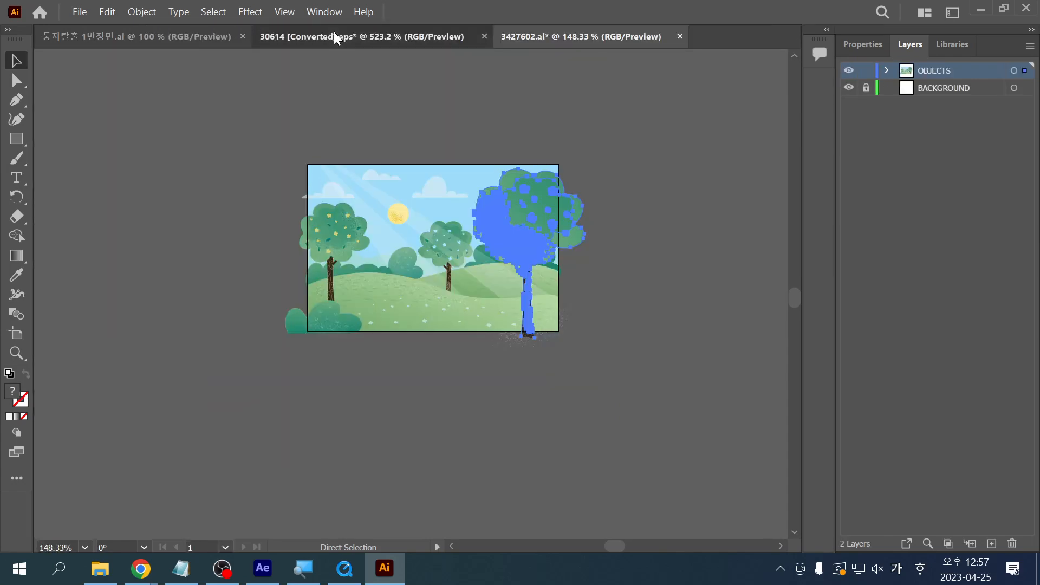
click(338, 37)
click(484, 37)
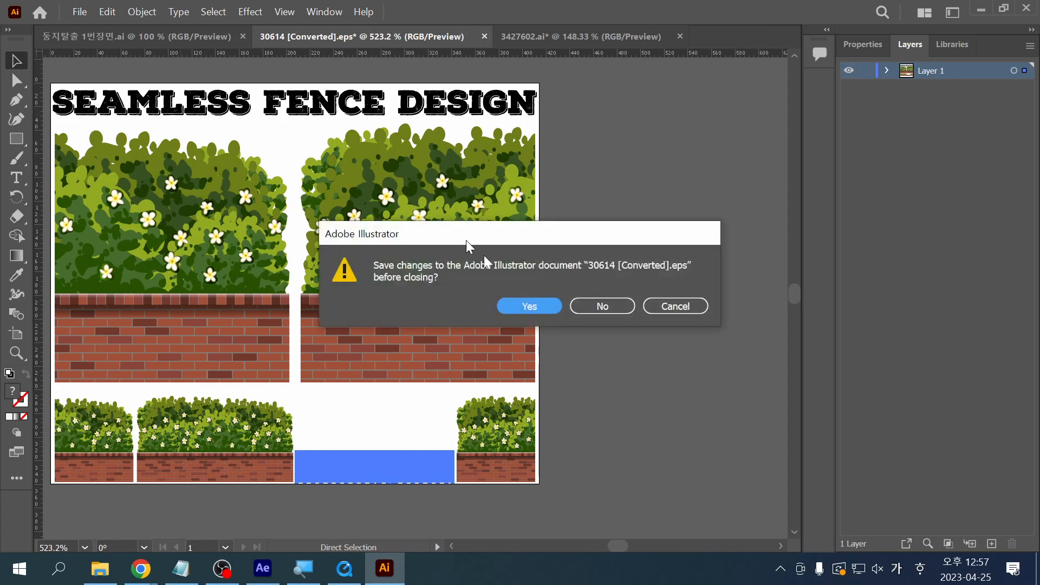
click(602, 304)
click(174, 37)
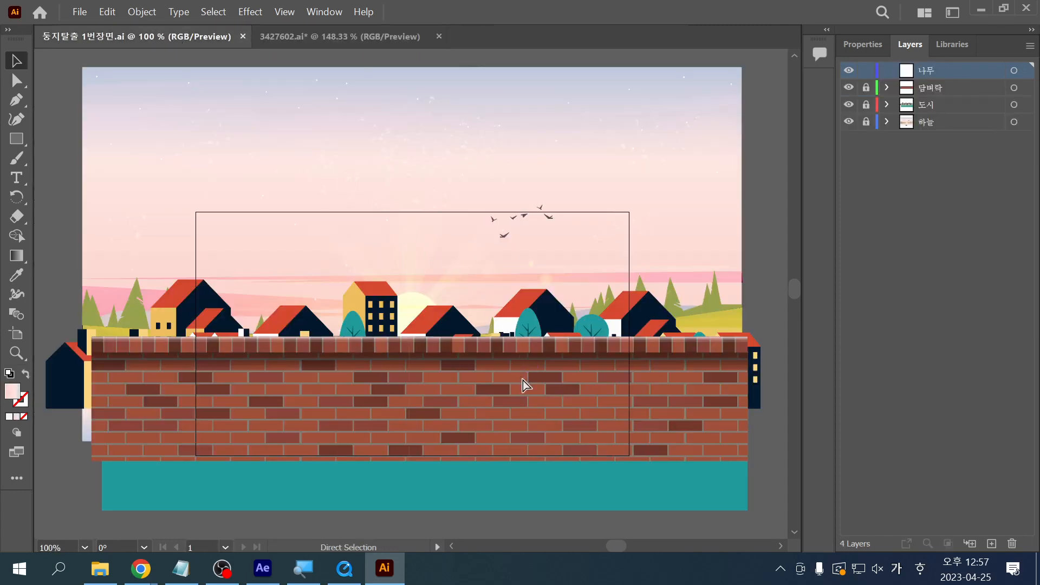
Step: Paste the white-flowered tree onto the 나무 layer, enlarge it at the right side of the scene in front of the wall, and save
key(ctrl+v)
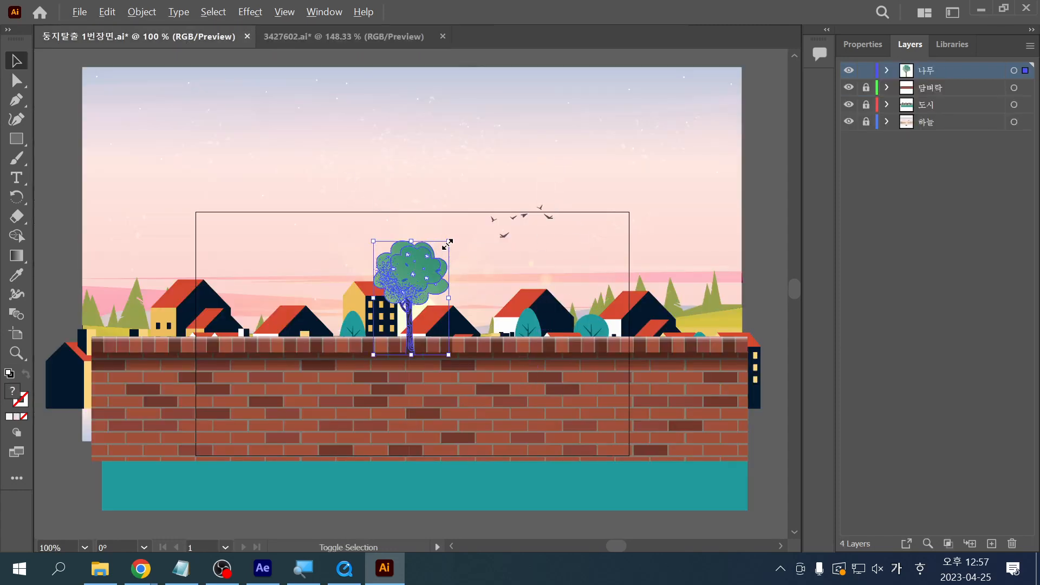
drag(489, 209, 577, 94)
drag(414, 391, 631, 369)
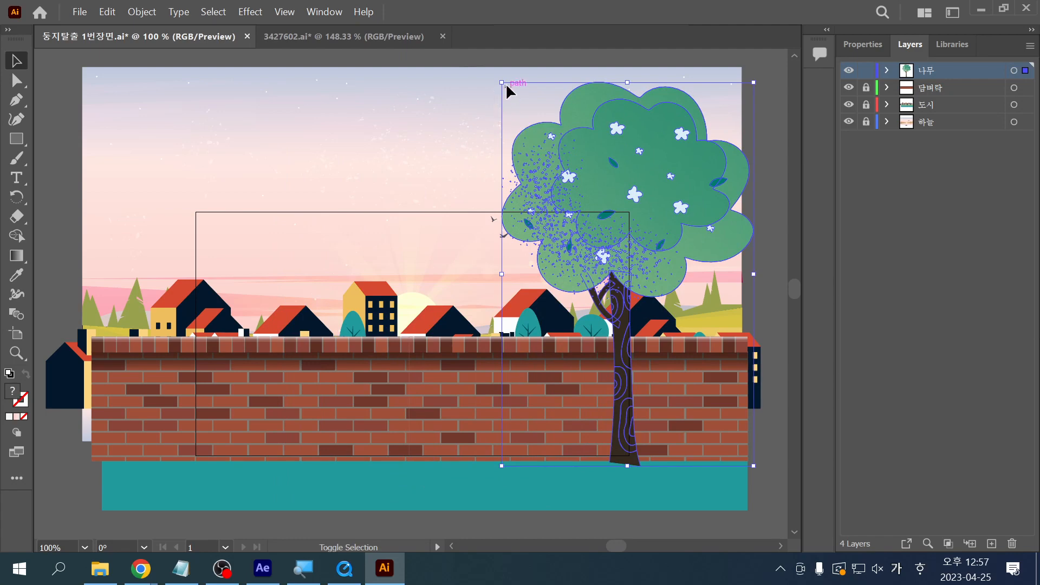
drag(506, 87, 459, 72)
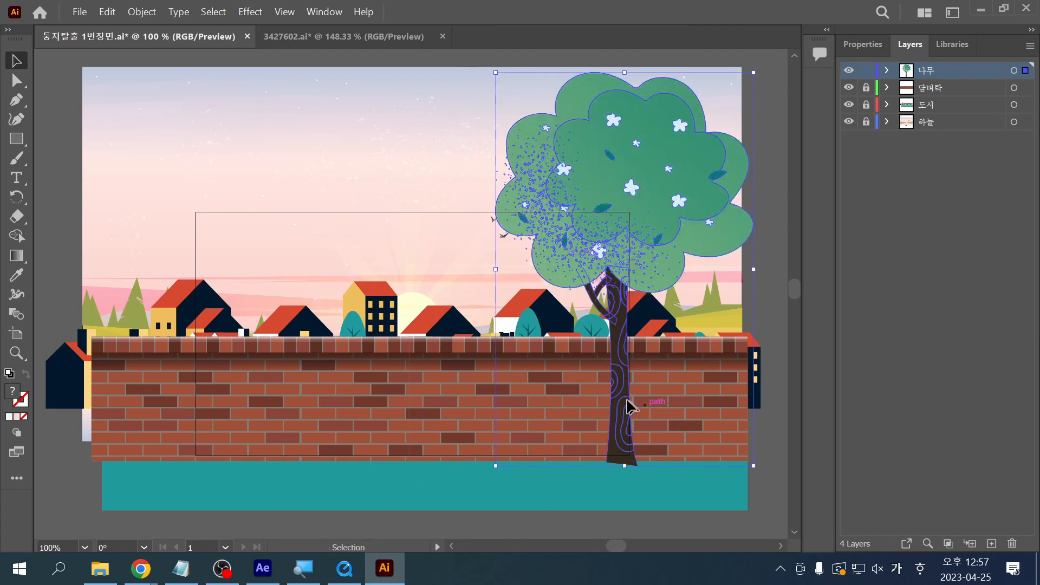
drag(622, 396, 617, 418)
click(520, 527)
drag(511, 527, 529, 527)
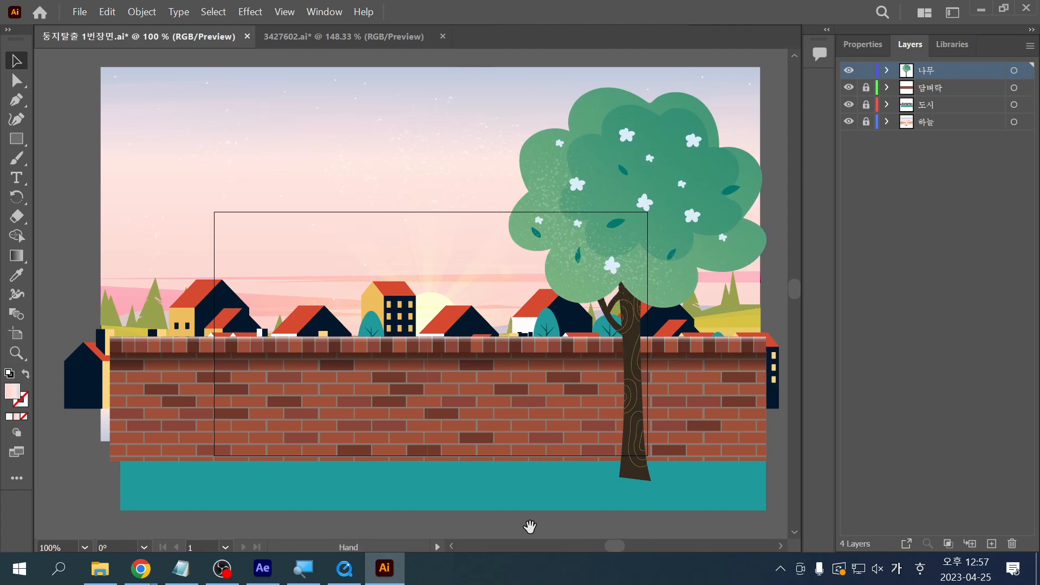
key(ctrl+s)
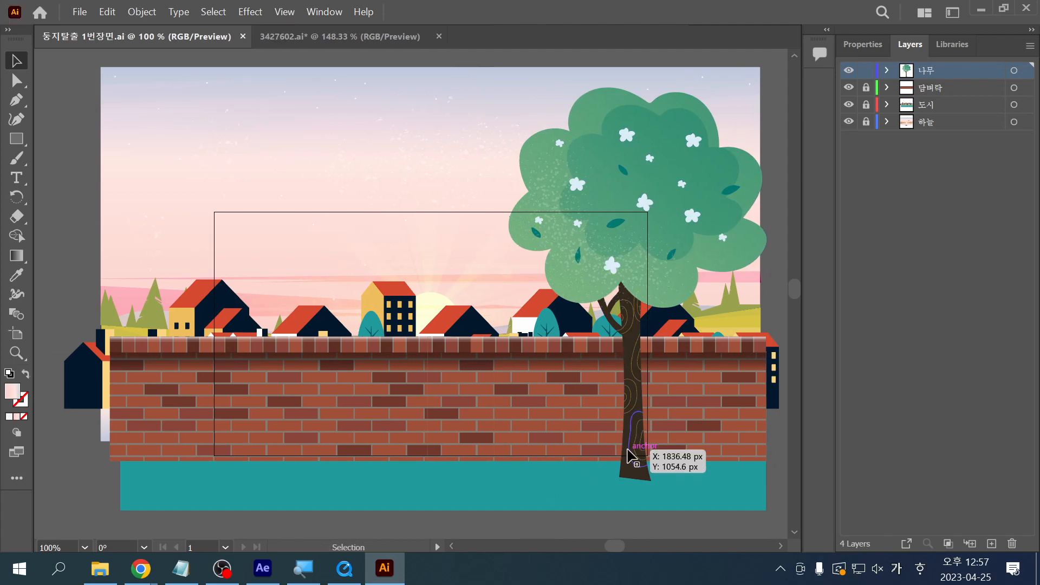
click(618, 466)
click(504, 524)
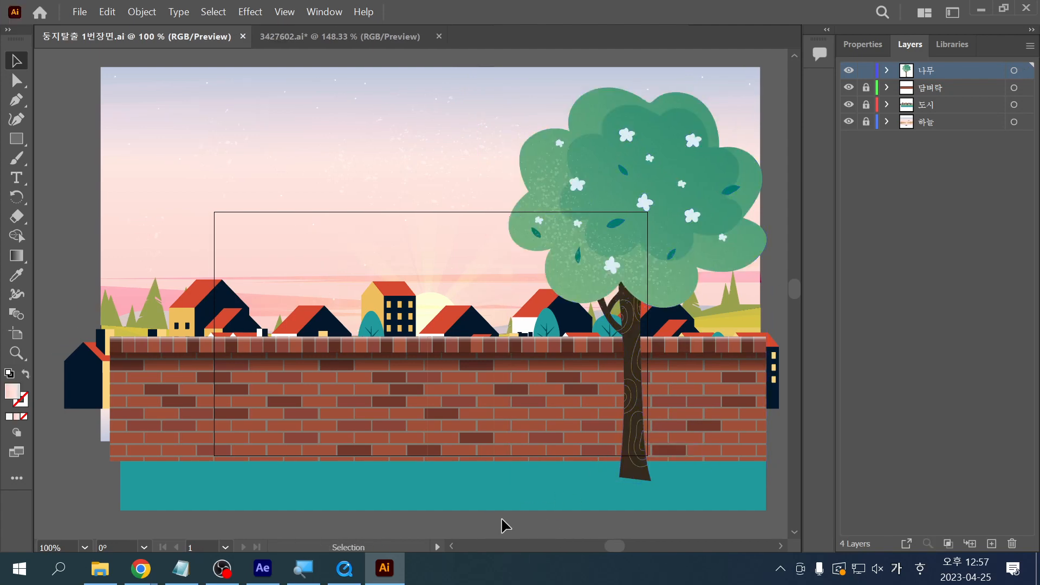
drag(498, 515, 484, 518)
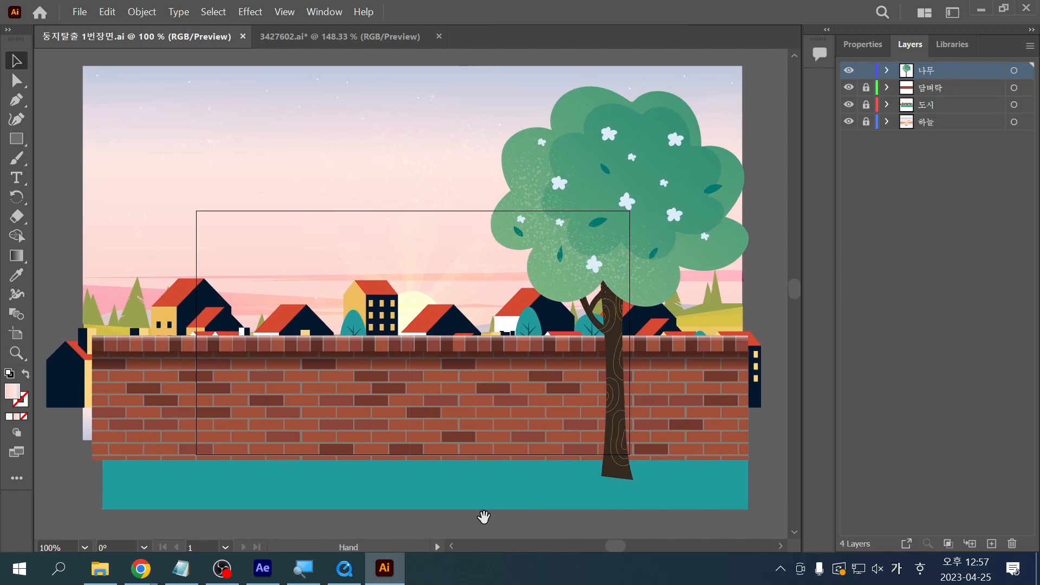
click(627, 243)
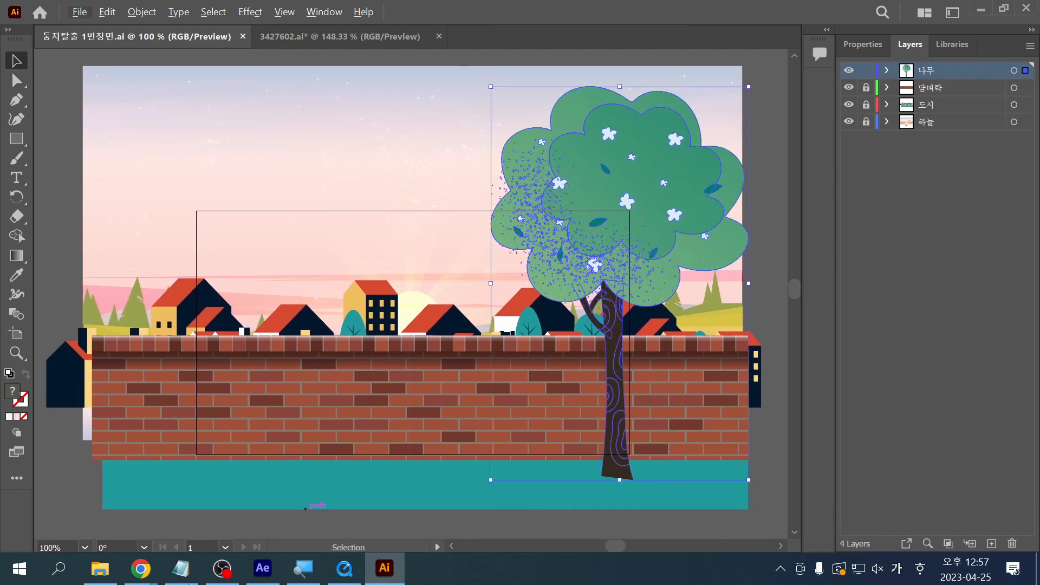
click(130, 528)
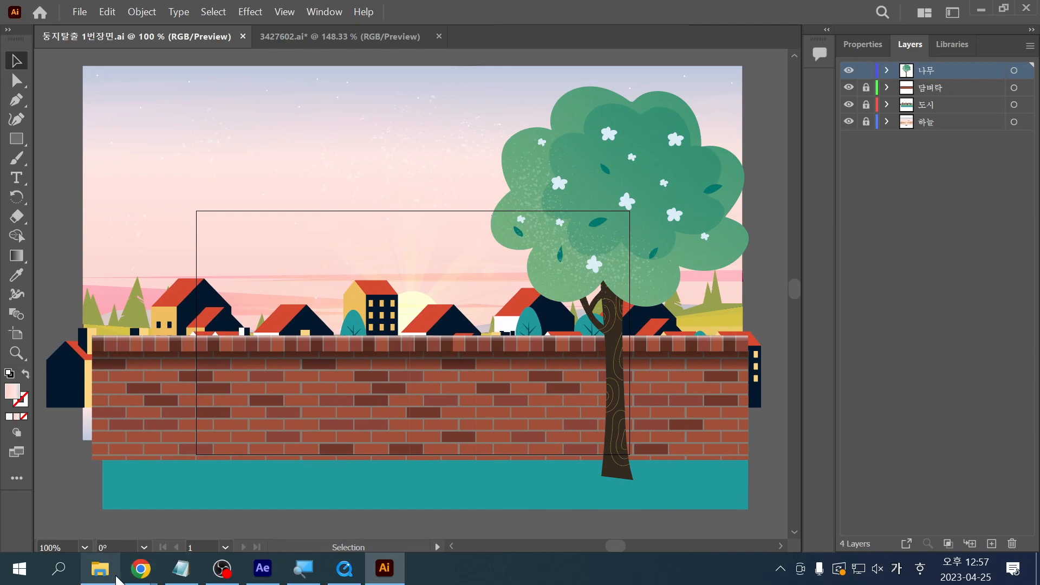
Step: Copy the yellow-flowered tree at the left of the 3427602.ai illustration and return to 둥지탈출 1번장면.ai
click(313, 39)
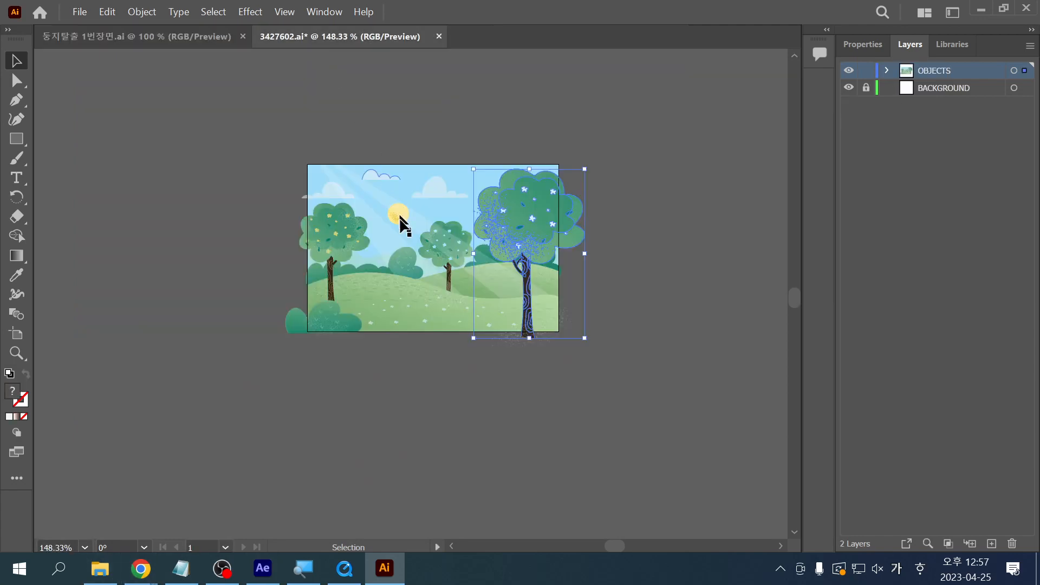
click(365, 401)
click(359, 255)
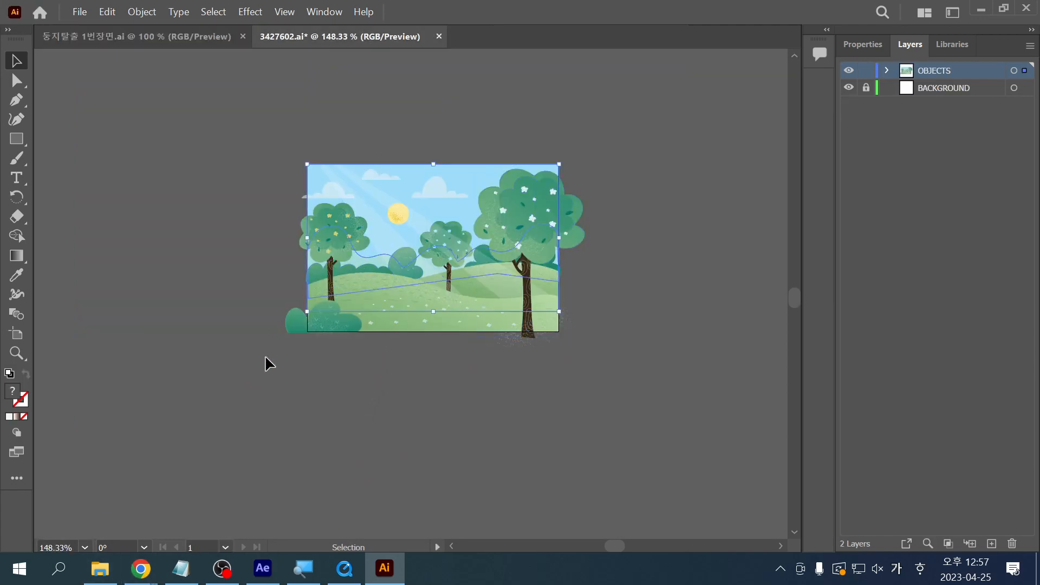
click(331, 232)
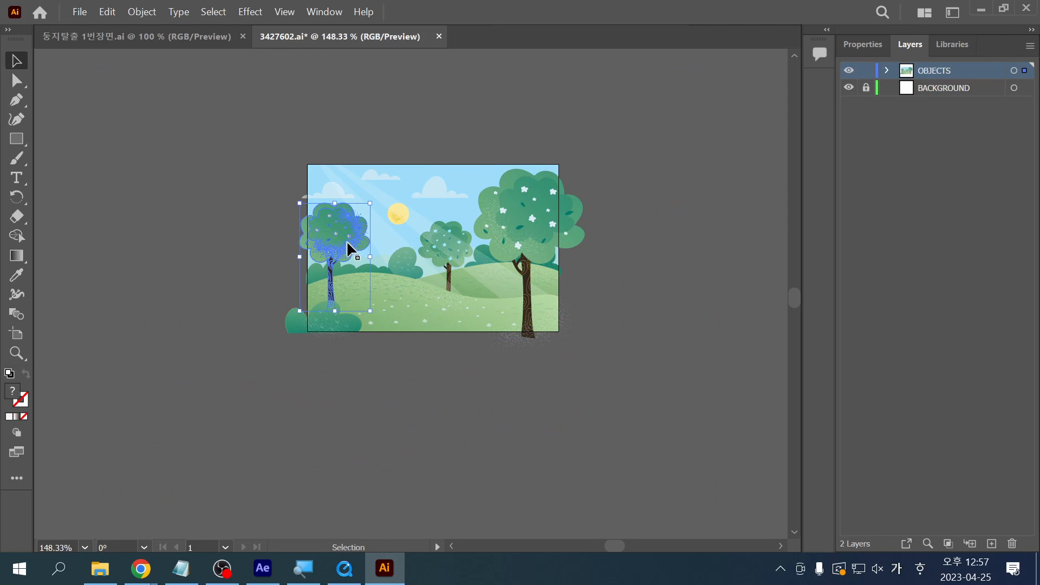
click(356, 402)
click(142, 42)
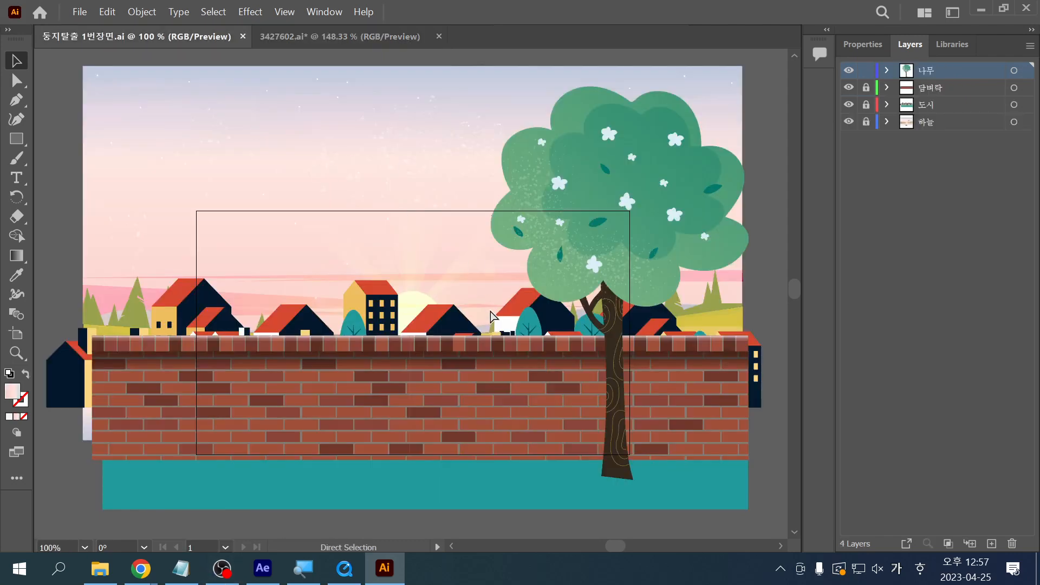
Step: Paste the yellow-flowered tree, enlarge it at the left side of the scene in front of the wall, and save the document
key(ctrl+v)
drag(438, 259, 496, 172)
drag(457, 235, 250, 281)
drag(290, 204, 324, 153)
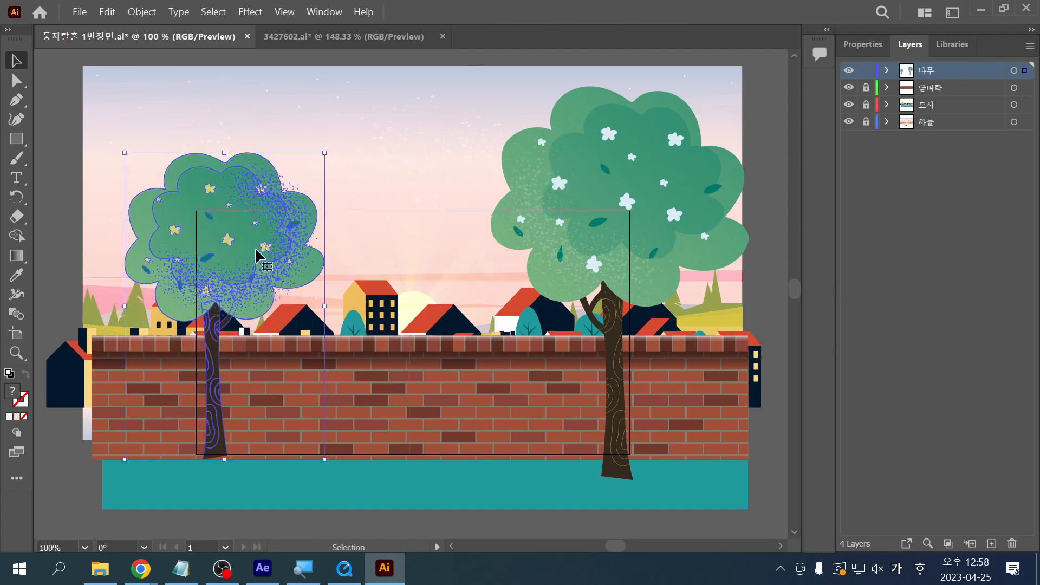
mouse_move(257, 255)
mouse_down()
mouse_move(238, 258)
mouse_move(246, 255)
mouse_up()
click(782, 433)
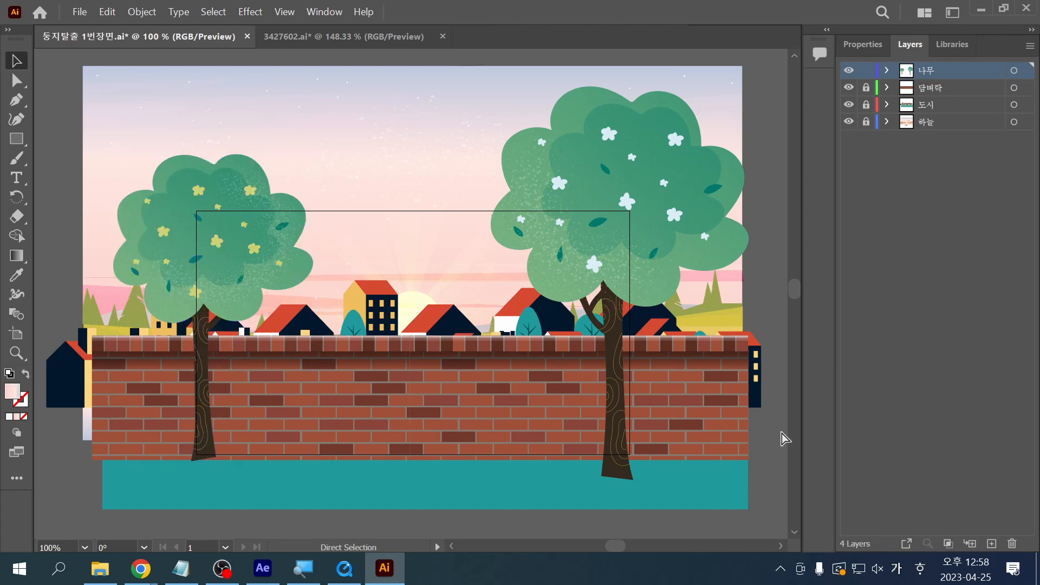
key(ctrl+s)
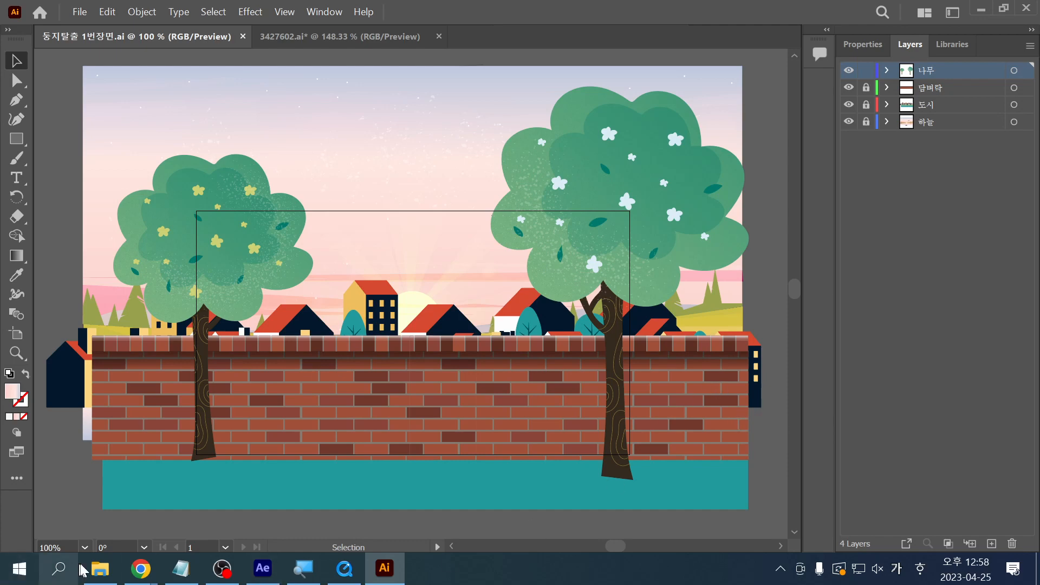
Step: Switch to the browser to look over the free tree vectors on Freepik, and return to the Illustrator scene
mouse_move(132, 579)
click(233, 498)
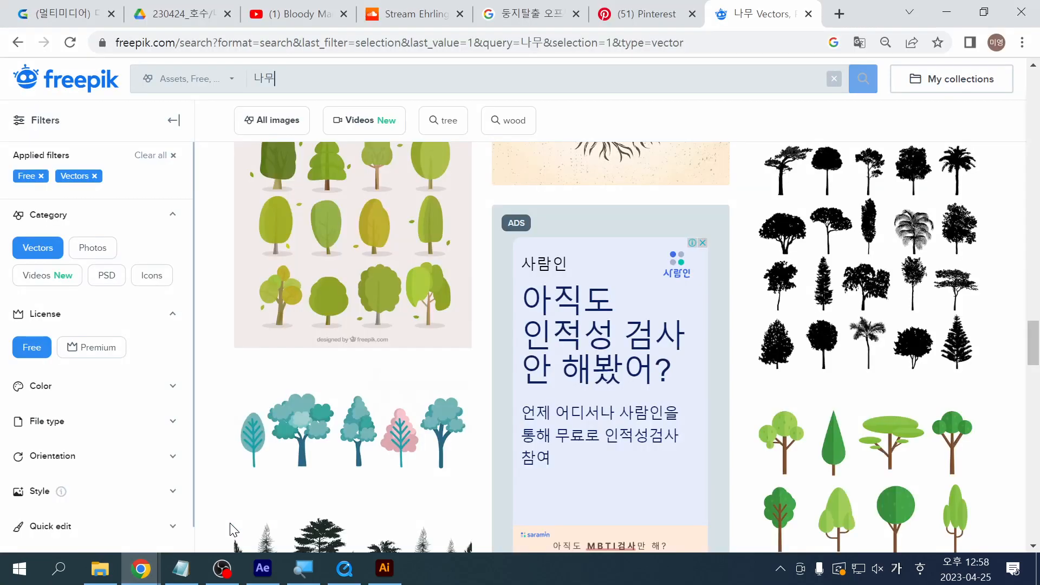
scroll(1037, 340, down, 10)
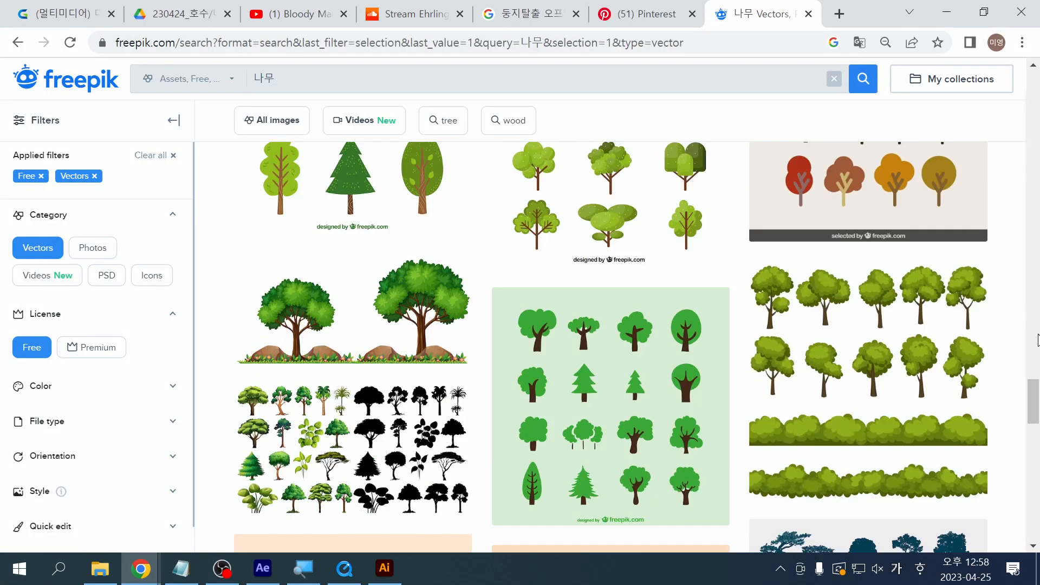
scroll(1038, 340, up, 1)
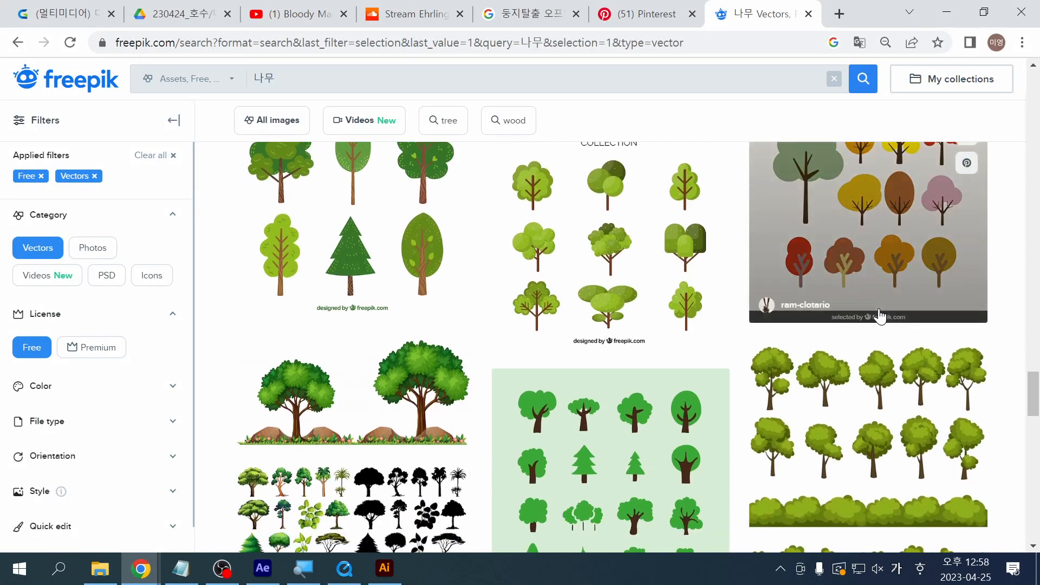
click(944, 11)
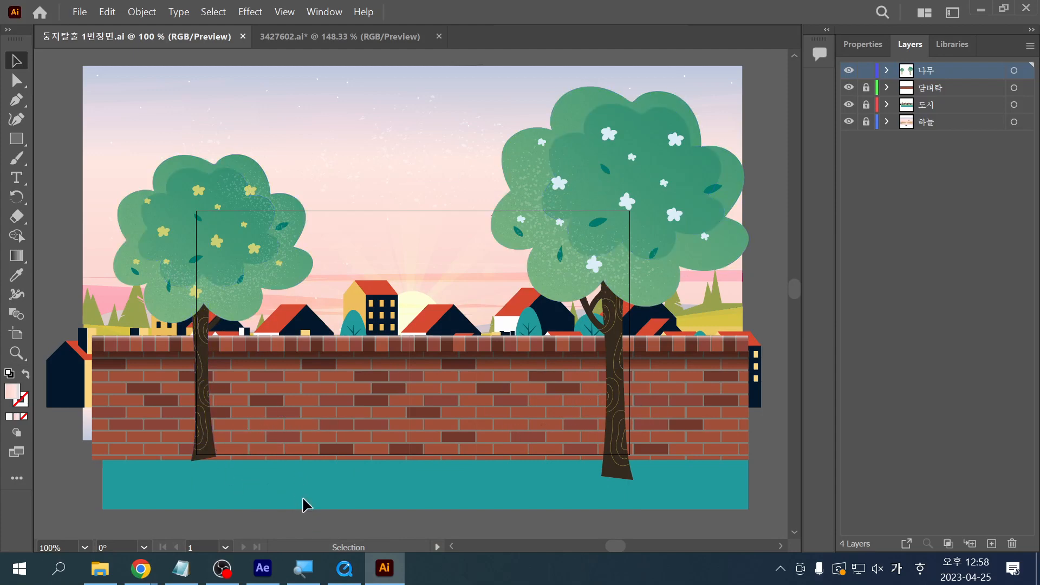
Step: Look through the 소스 folder in File Explorer for a fence or garden illustration, checking t8lb_36o0_211126.jpg and 6724536.jpg
click(99, 570)
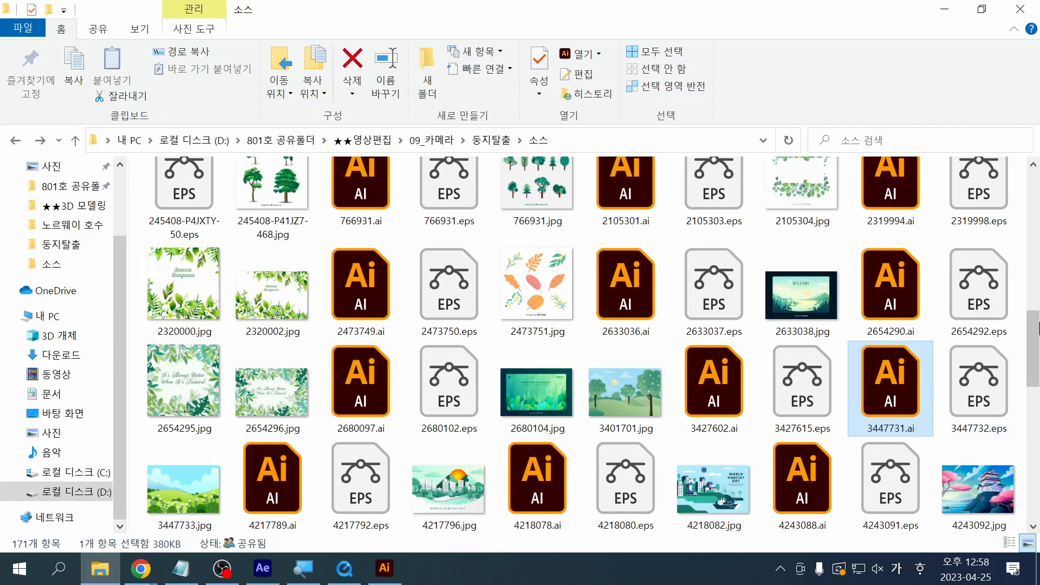
drag(1036, 347, 1036, 461)
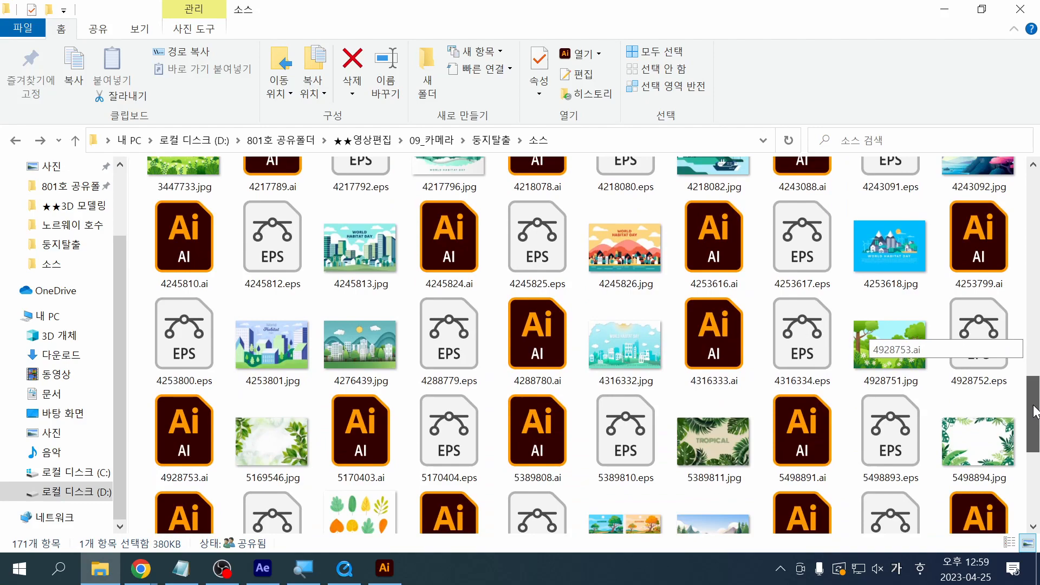
drag(1035, 411, 1035, 483)
key(alt+Tab)
key(alt+Tab)
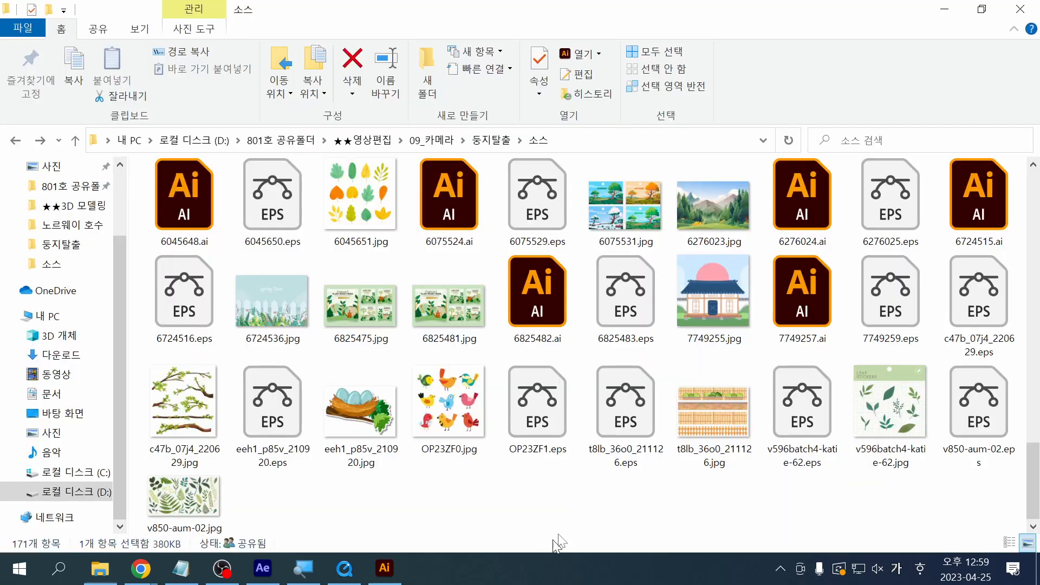
scroll(615, 499, up, 2)
scroll(616, 499, down, 2)
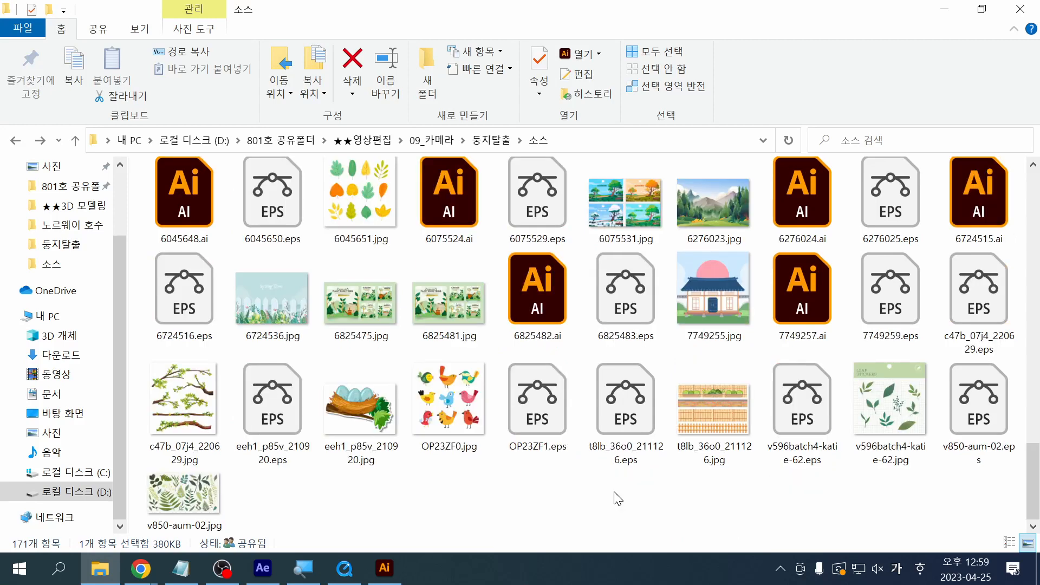
click(695, 431)
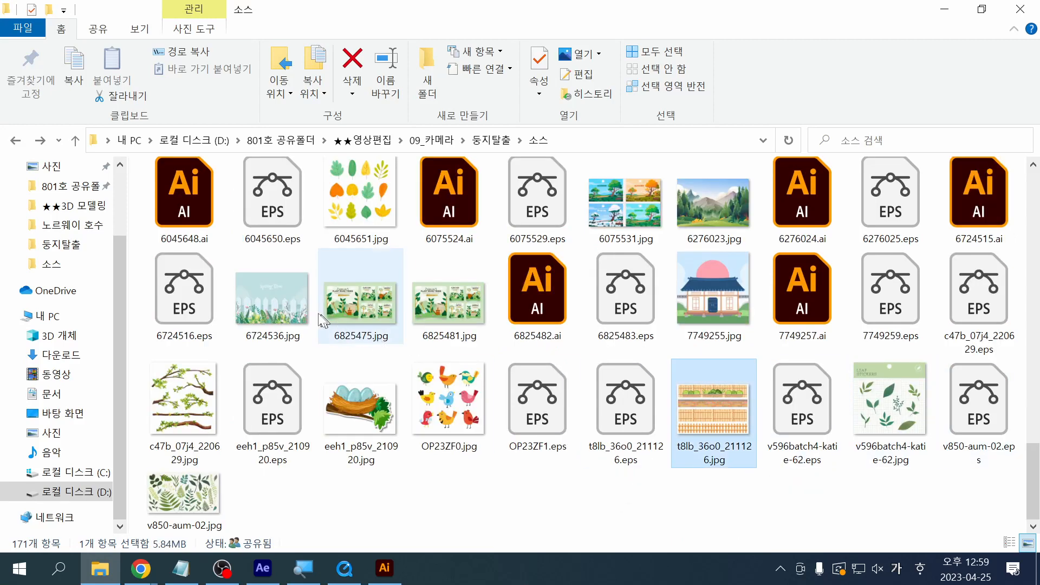
click(273, 315)
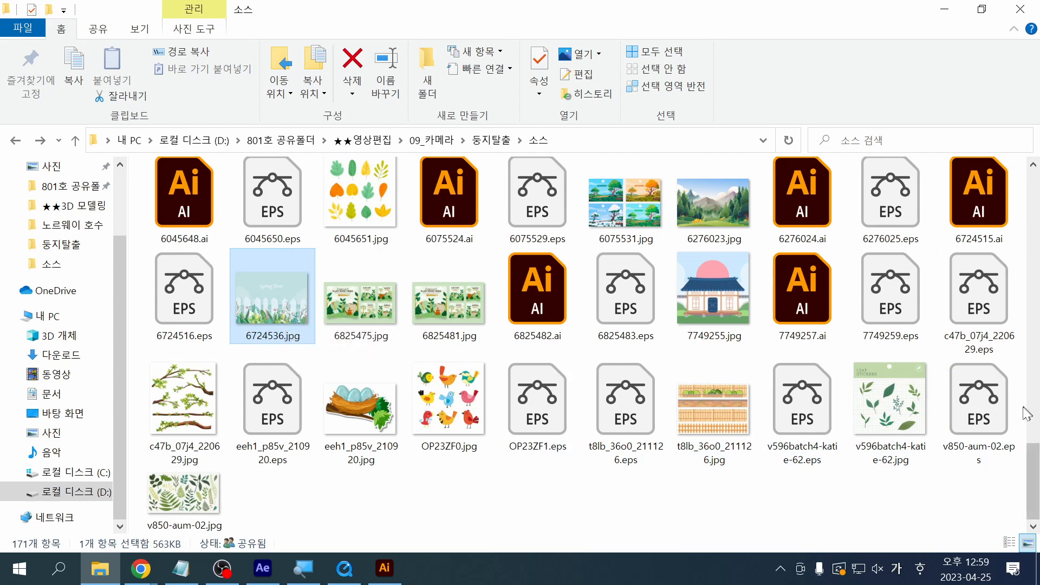
scroll(1027, 413, up, 3)
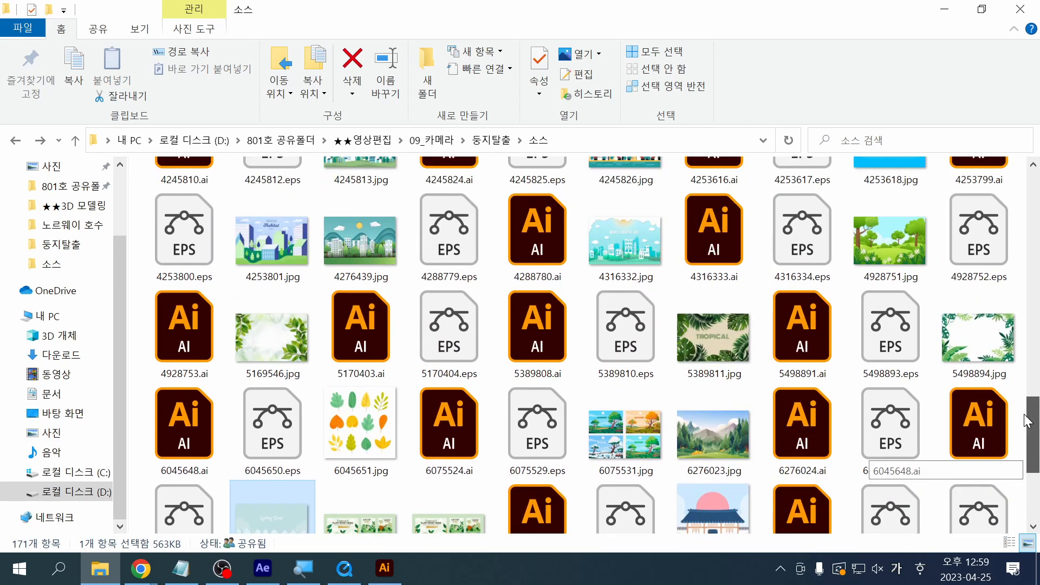
scroll(1026, 420, down, 1)
Step: Open 6724516.eps in Illustrator without updating its legacy text, retaining the 9-slice scaling option for symbols
double_click(182, 454)
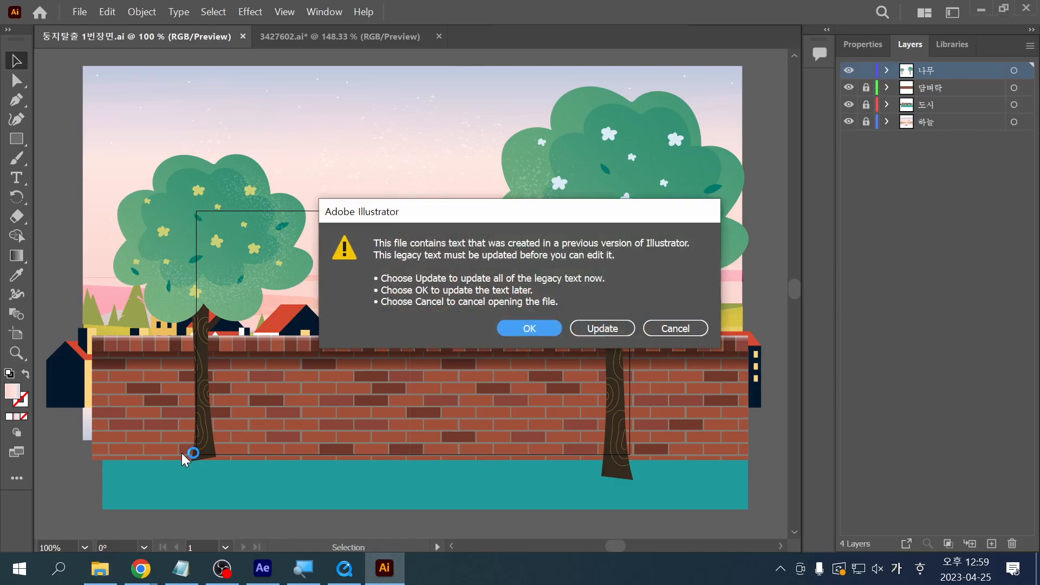
click(542, 327)
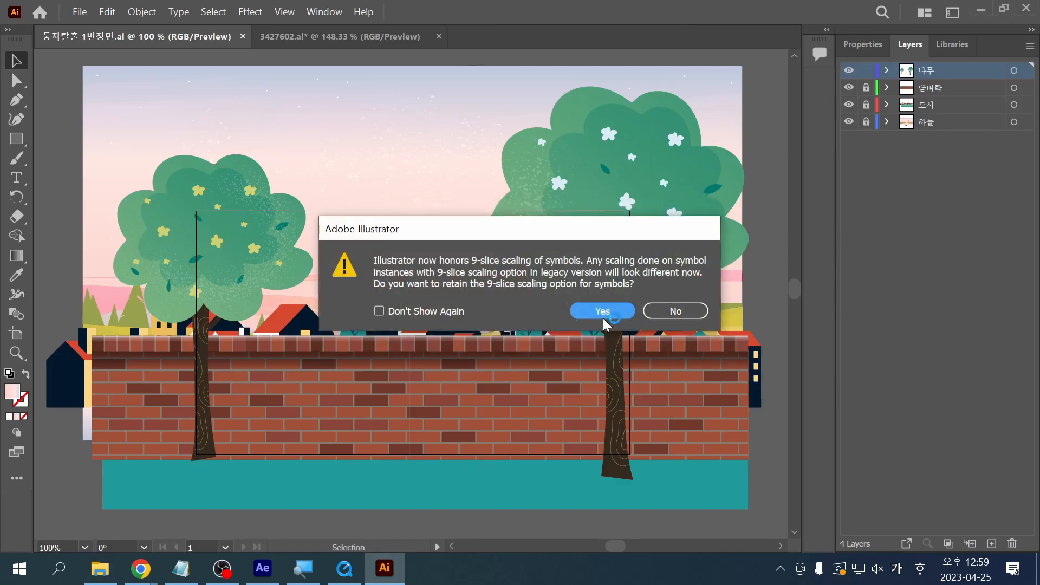
click(603, 314)
Step: Release the clipping mask on the flower artwork in front of the fence and deselect it
right_click(506, 360)
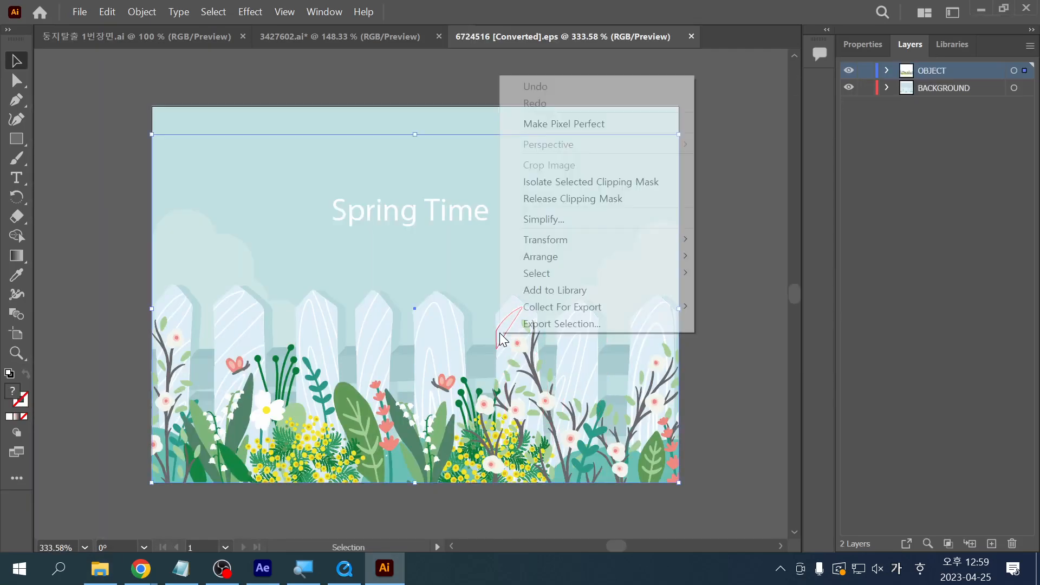
click(613, 199)
click(706, 277)
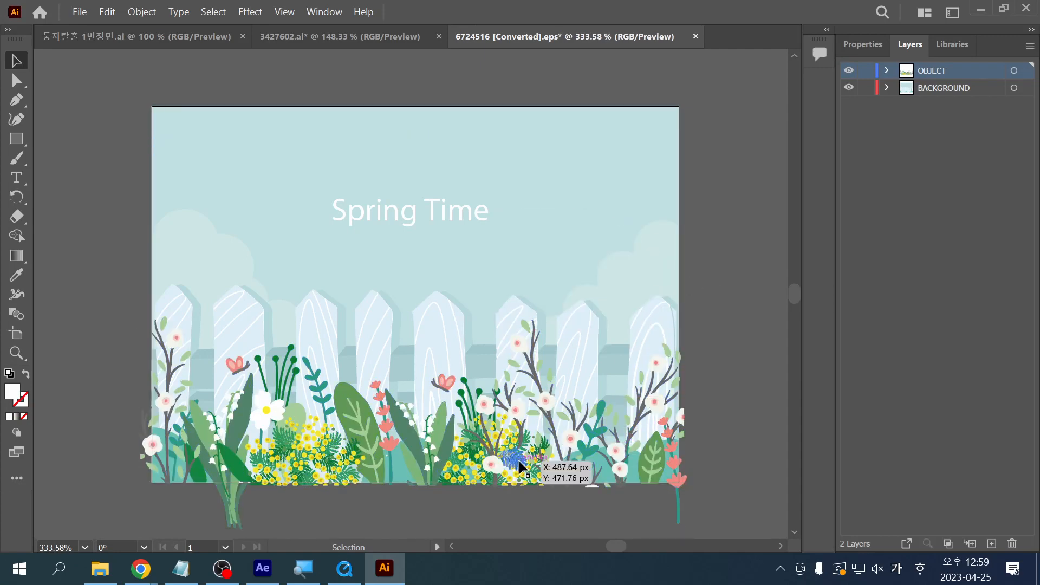
Step: Try moving the white fence boards up away from the flowers, and undo the move
click(546, 460)
click(525, 348)
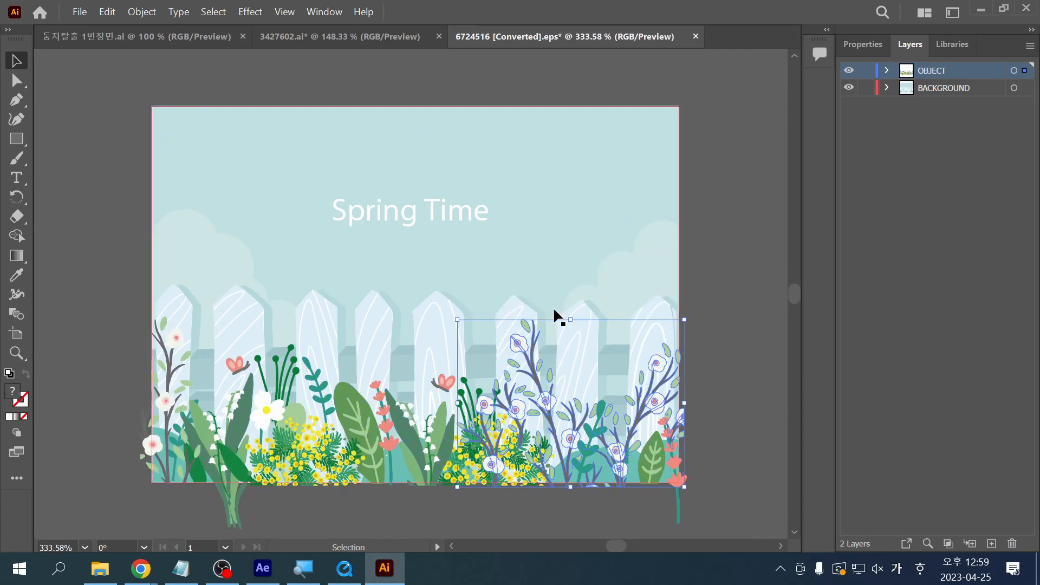
click(573, 308)
drag(580, 324, 574, 158)
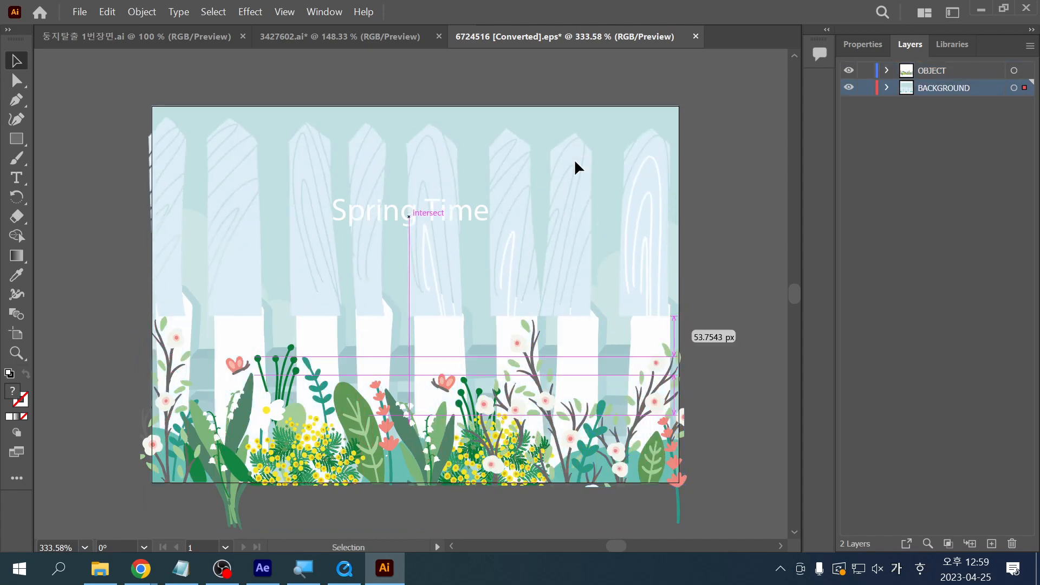
key(ctrl+z)
Step: Delete the pale clouds, the Spring Time text and the light blue backdrop behind the fence
click(664, 231)
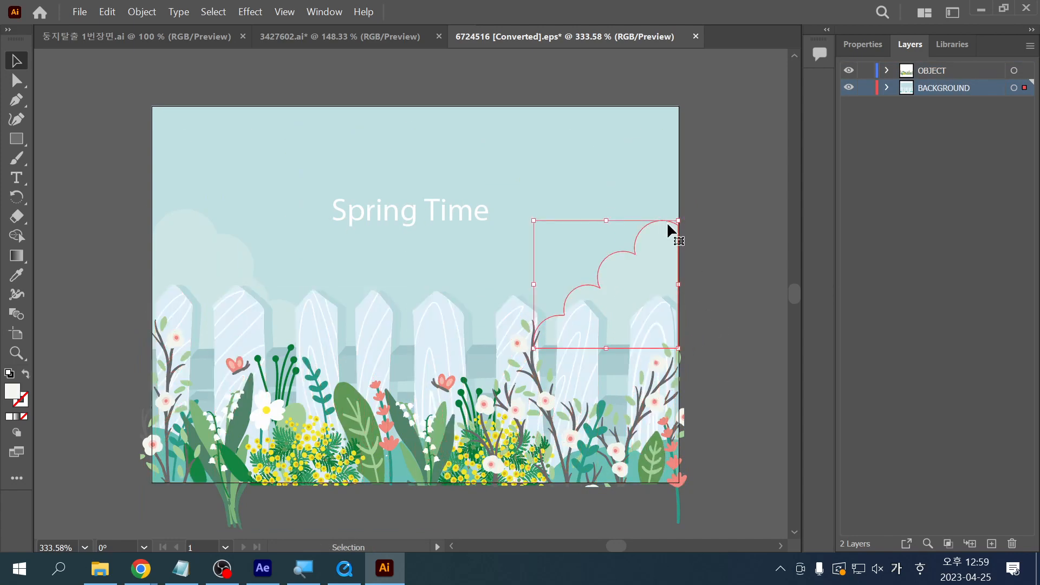
click(662, 233)
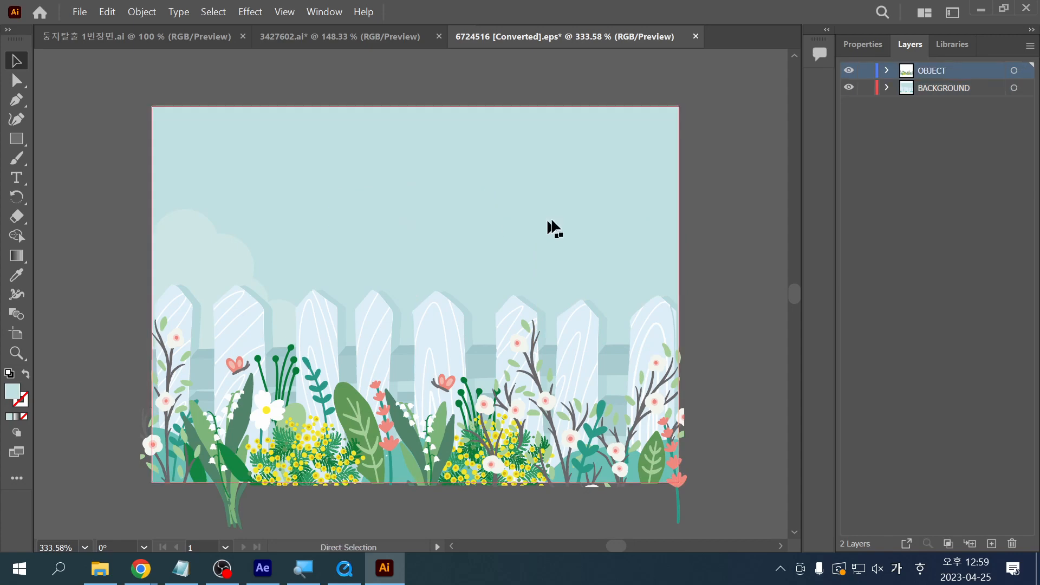
click(554, 226)
key(Delete)
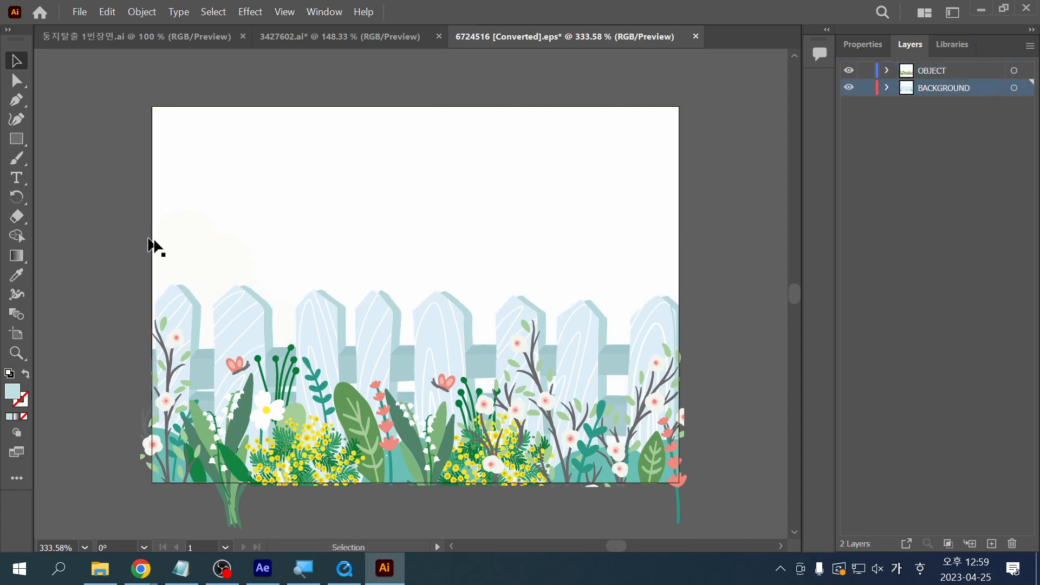
click(177, 250)
key(Delete)
drag(94, 236, 677, 344)
click(721, 318)
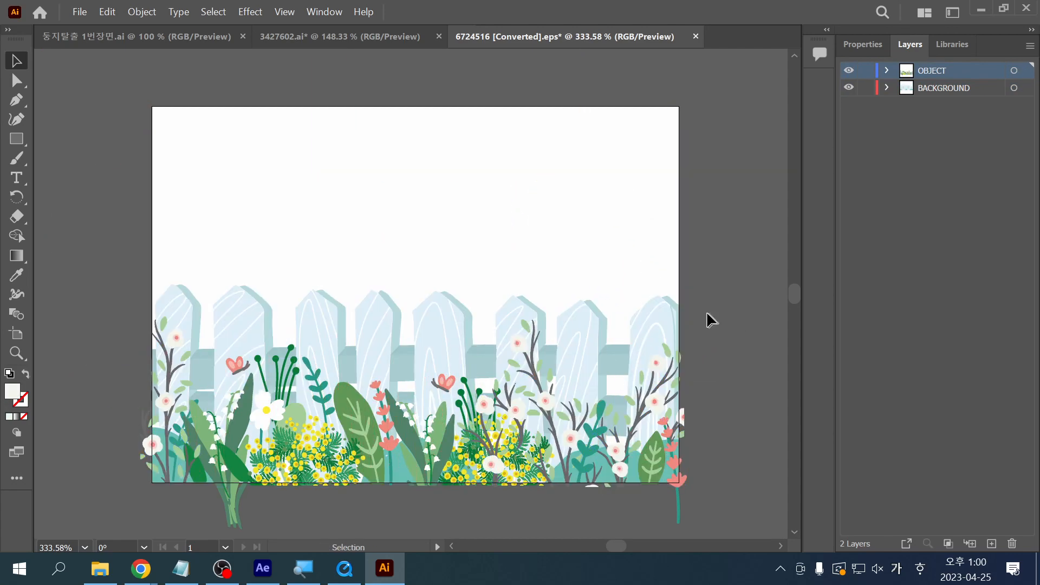
Step: Select all the white fence boards together with both horizontal rails and move them up, clear of the flowers
drag(706, 311, 144, 237)
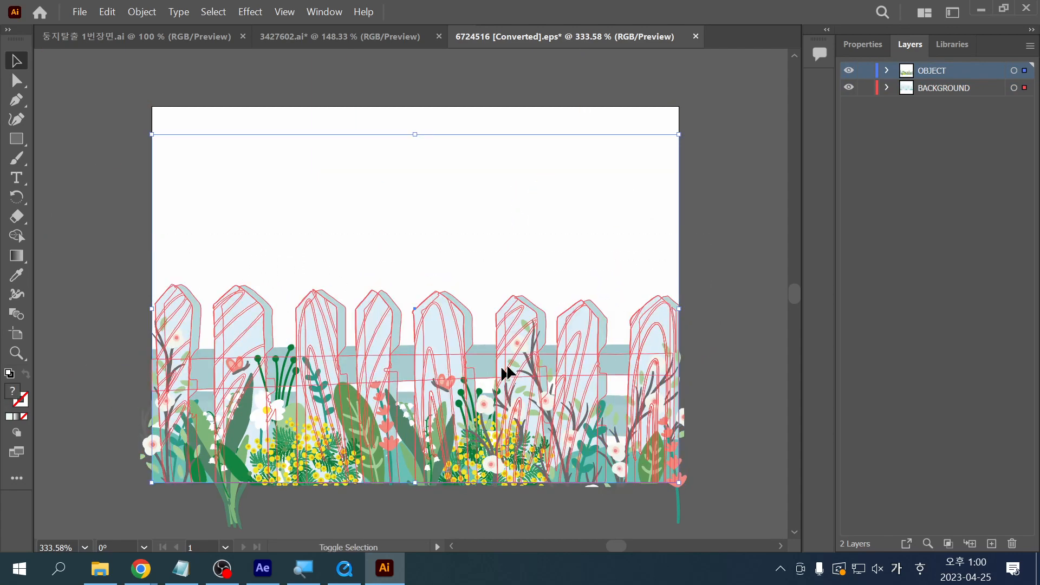
shift+click(616, 362)
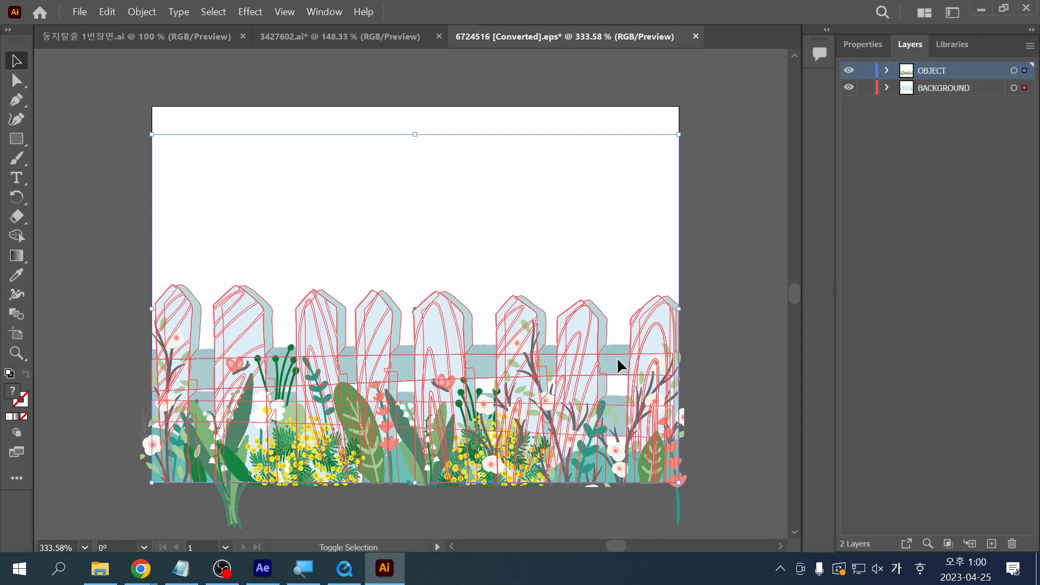
drag(618, 359, 601, 170)
key(ctrl+z)
shift+click(607, 346)
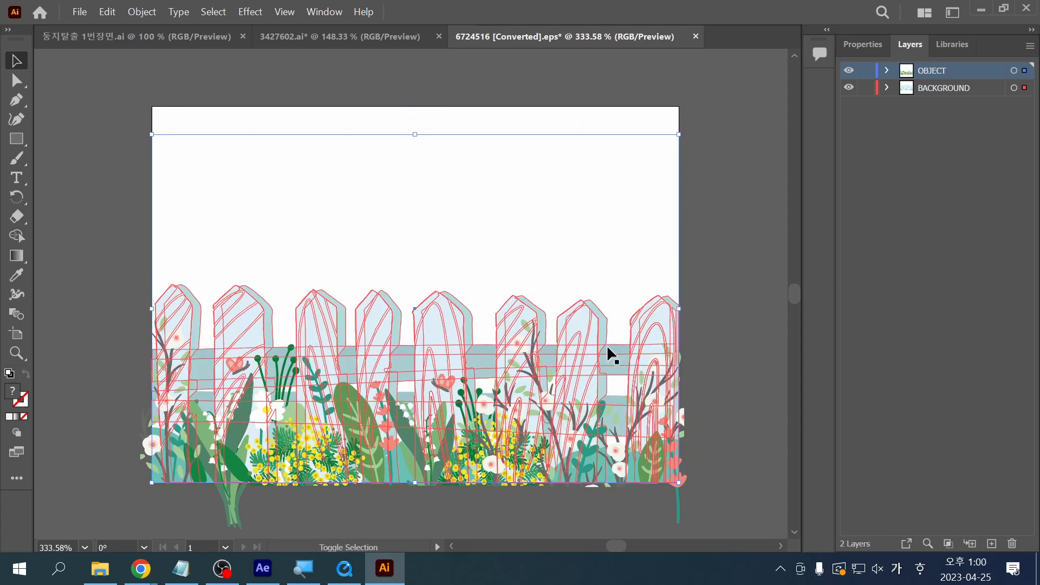
drag(613, 346, 576, 153)
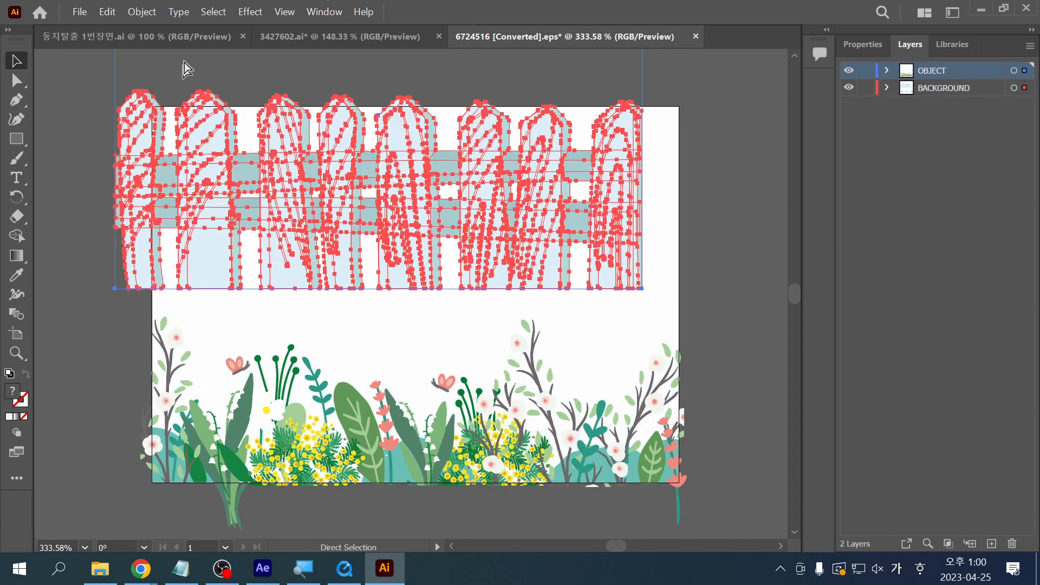
Step: In 둥지탈출 1번장면.ai, hide the 담벼락 layer, add a new layer above it and paste the fence there
click(151, 37)
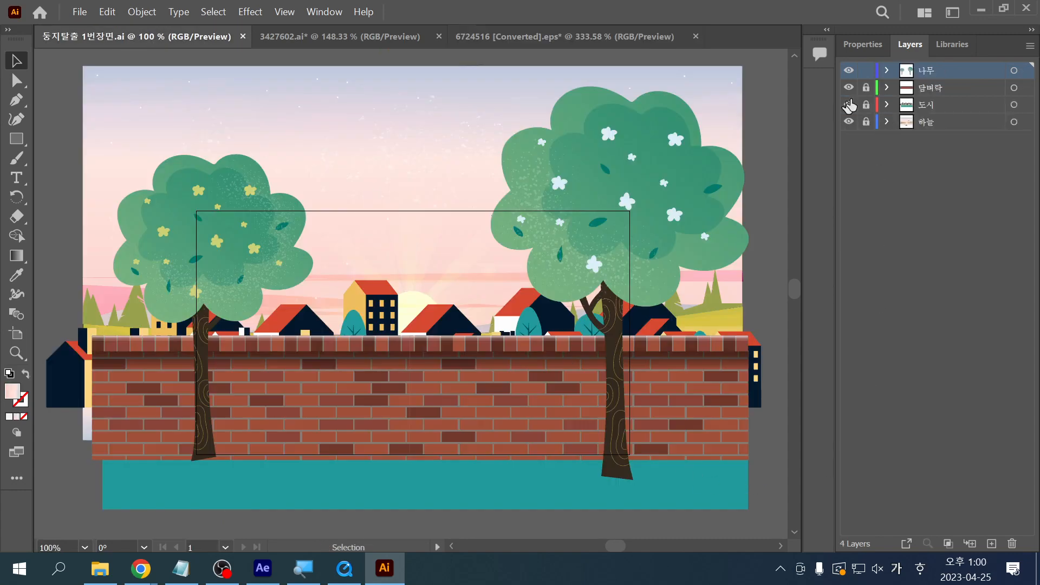
click(931, 92)
click(849, 87)
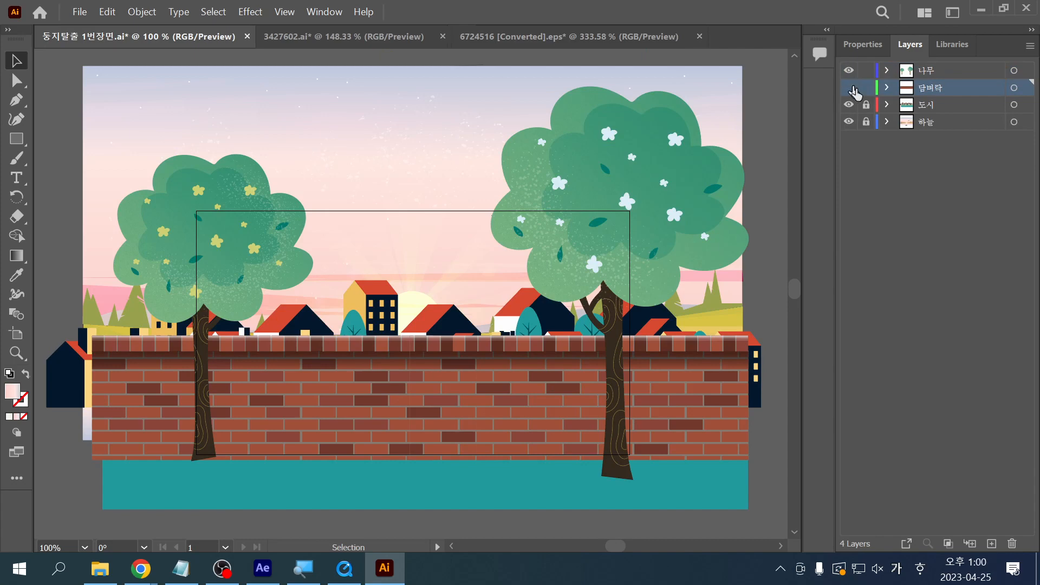
click(991, 543)
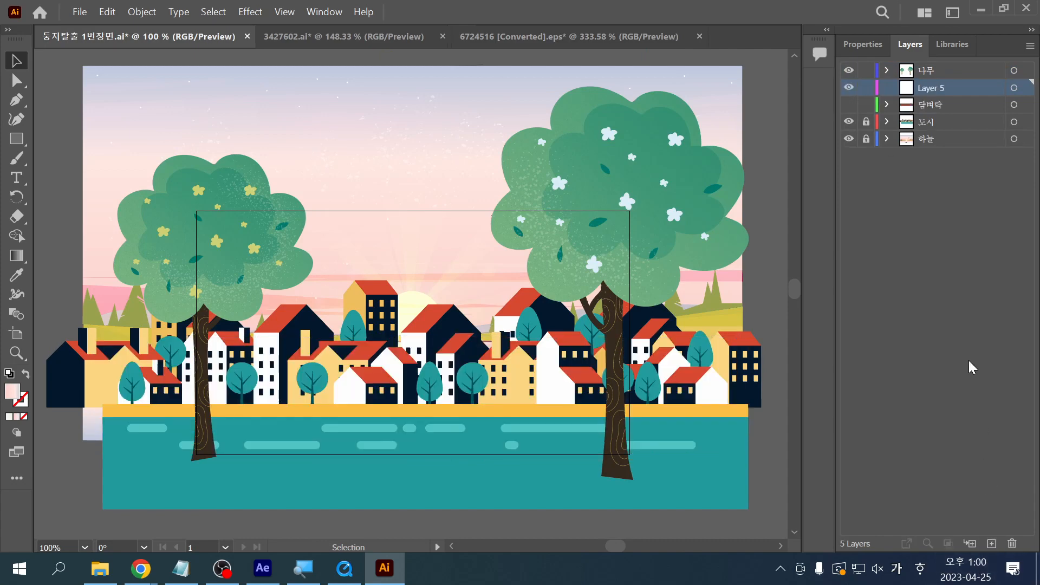
key(ctrl+v)
Step: Place the pasted fence across the lower part of the scene, scale it down to about three quarters, and lock the 나무 layer
drag(343, 266, 728, 474)
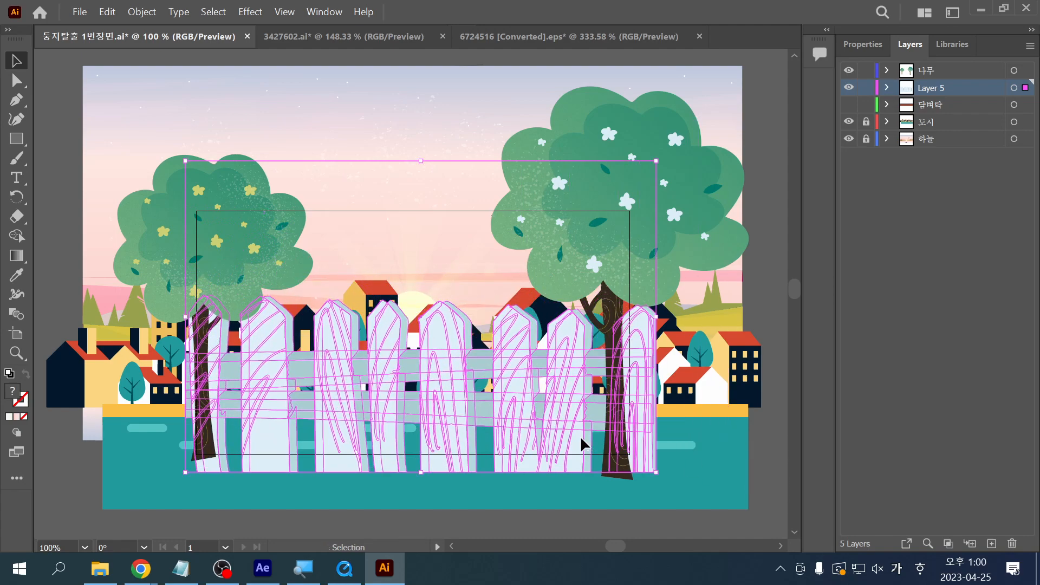
mouse_move(584, 448)
mouse_down()
mouse_move(466, 436)
mouse_move(579, 443)
mouse_up()
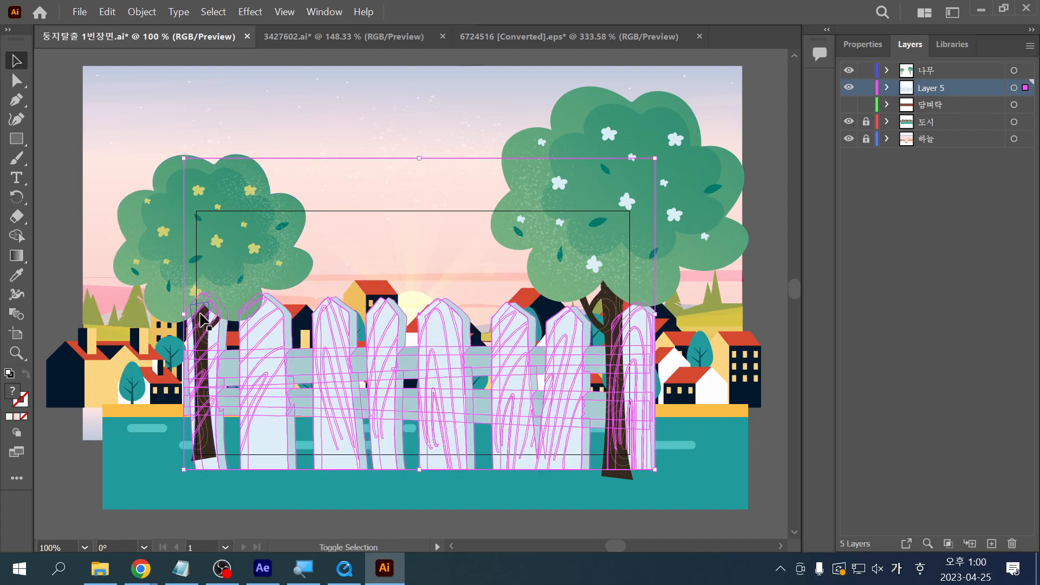
drag(184, 159, 303, 233)
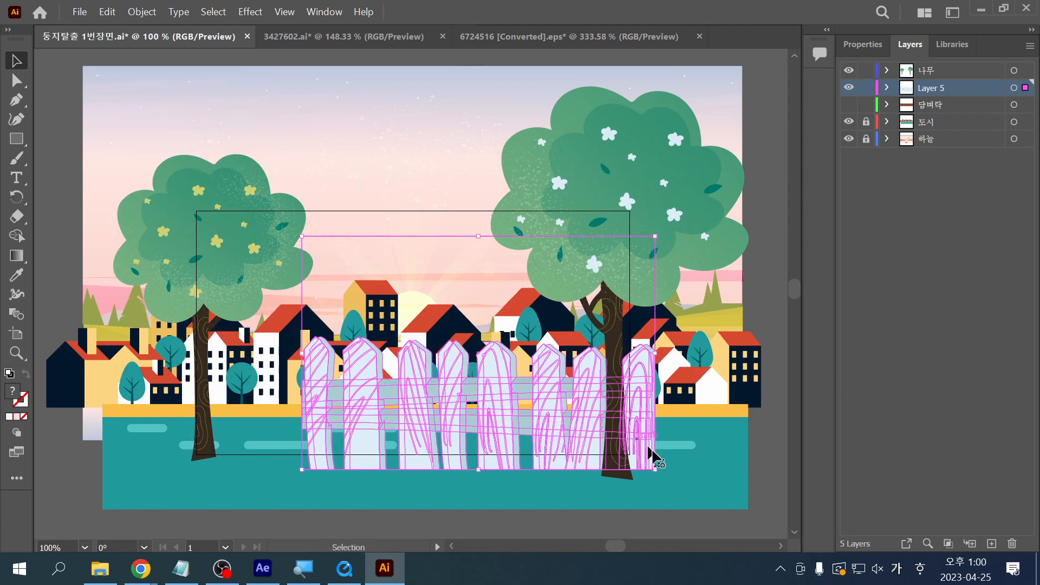
click(726, 520)
drag(669, 480, 668, 484)
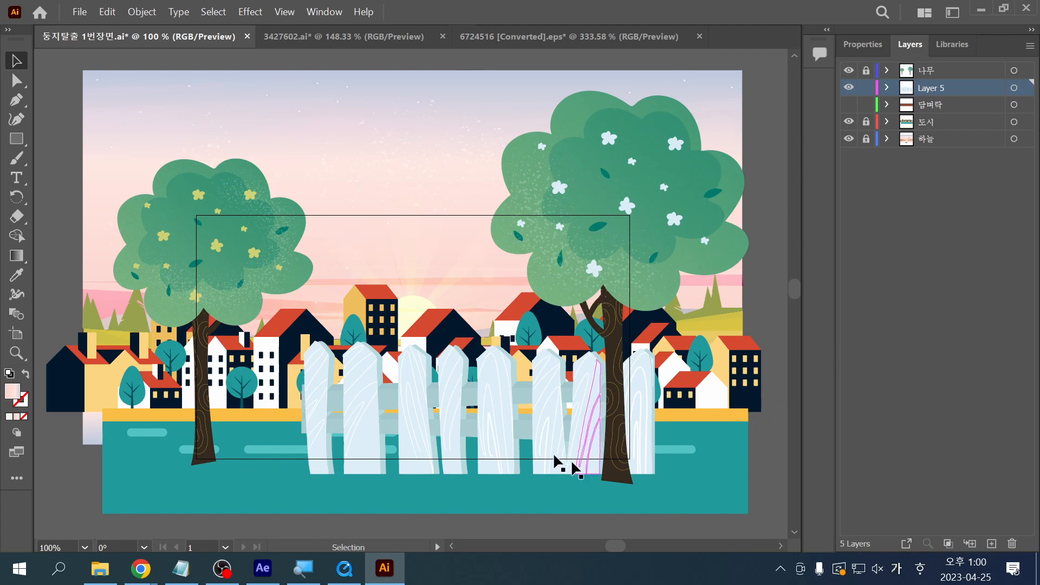
Step: Ungroup the light front boards of the fence together with their wood-grain lines
click(537, 436)
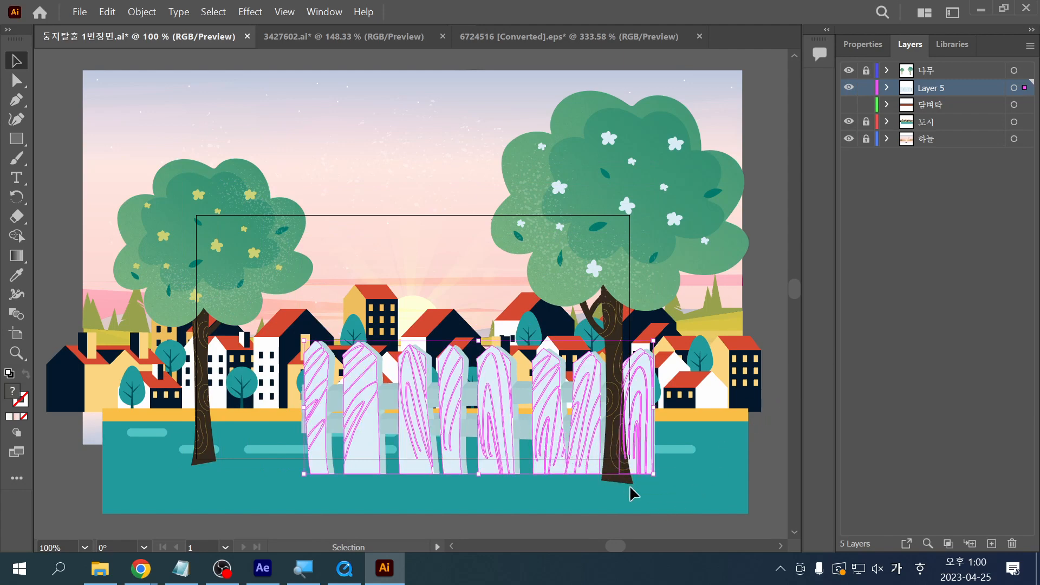
click(629, 487)
click(541, 459)
click(531, 478)
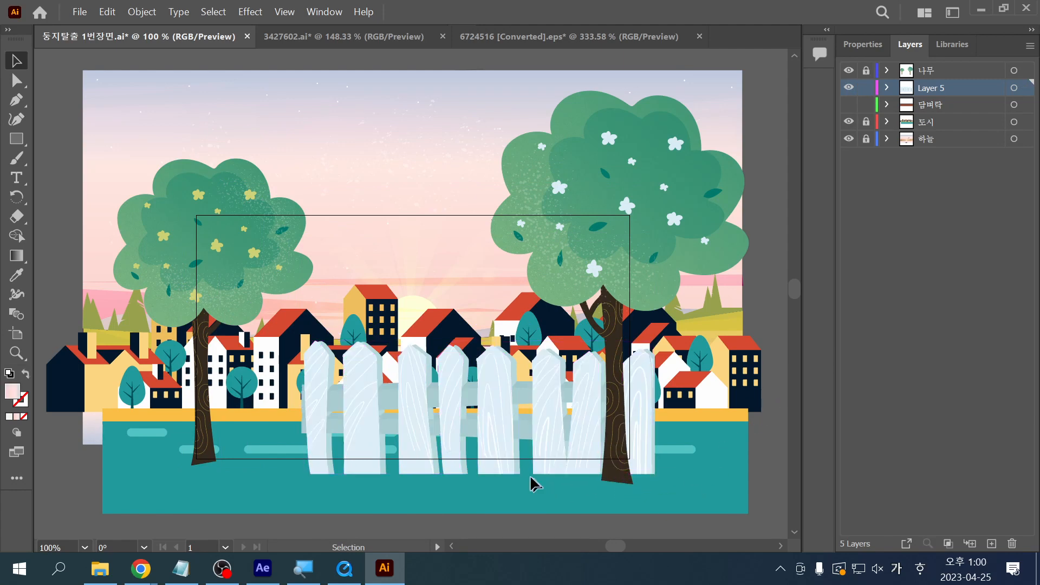
click(513, 453)
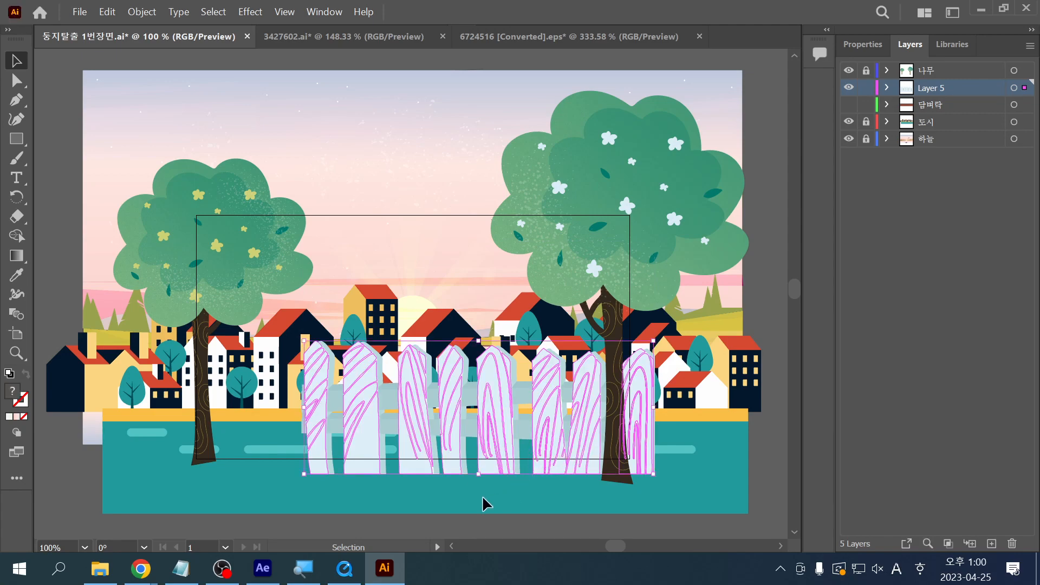
key(ctrl+equal)
drag(339, 331, 431, 411)
right_click(425, 398)
click(428, 470)
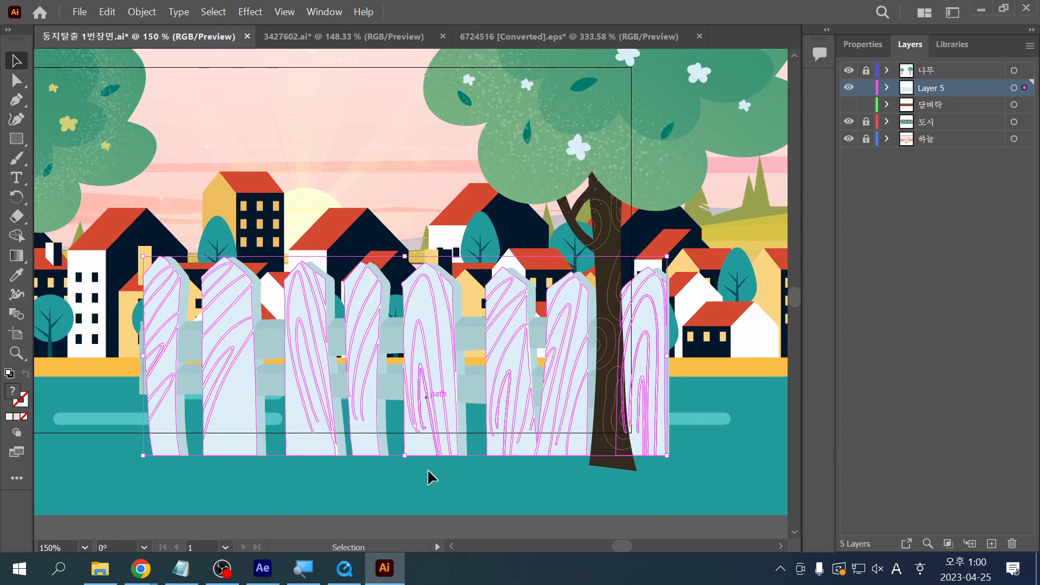
right_click(439, 405)
click(479, 270)
click(475, 400)
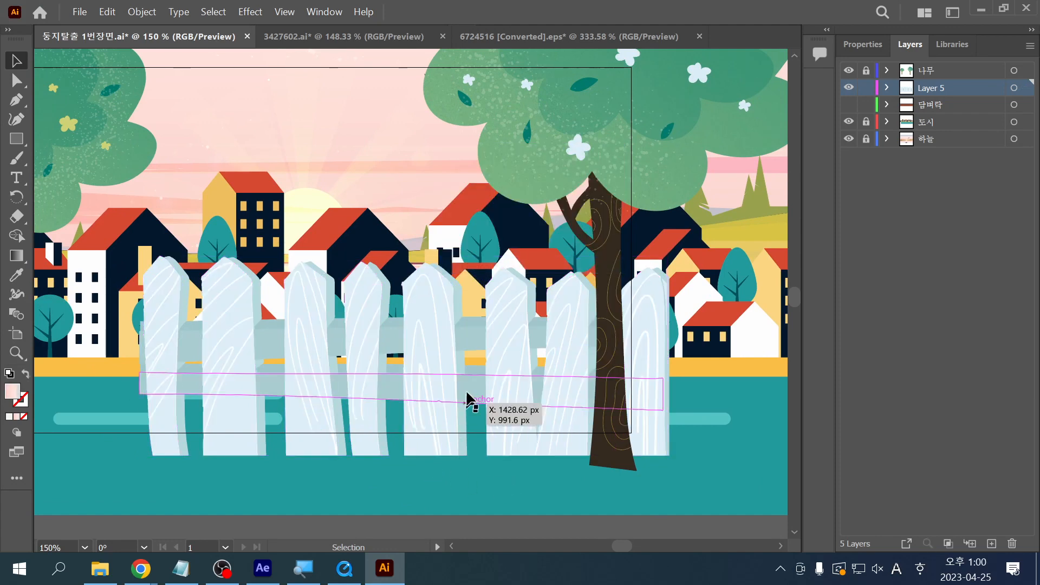
Step: Ungroup the shaded side pieces behind the fence boards and deselect them
click(469, 287)
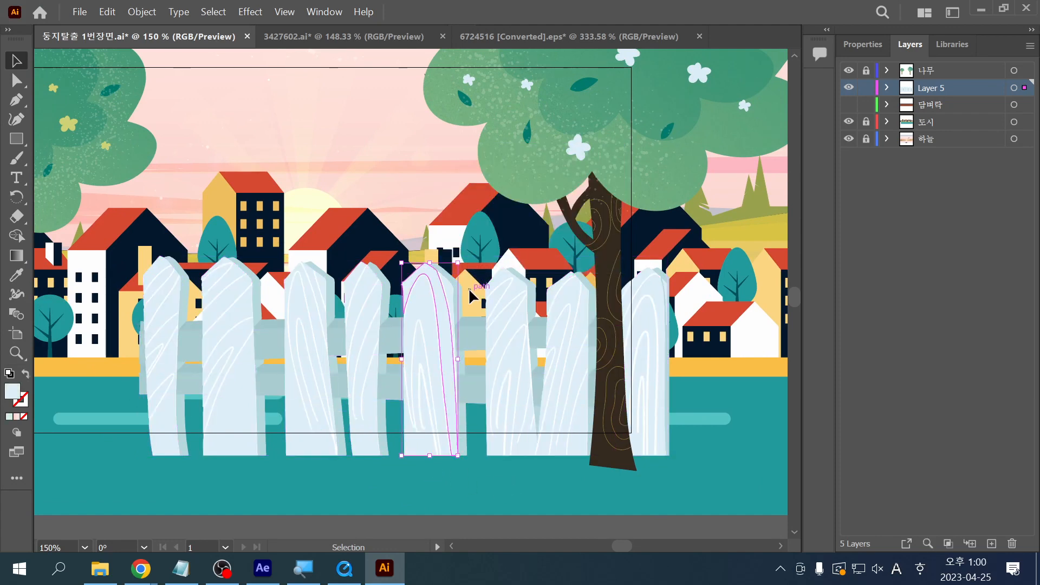
click(460, 285)
right_click(464, 281)
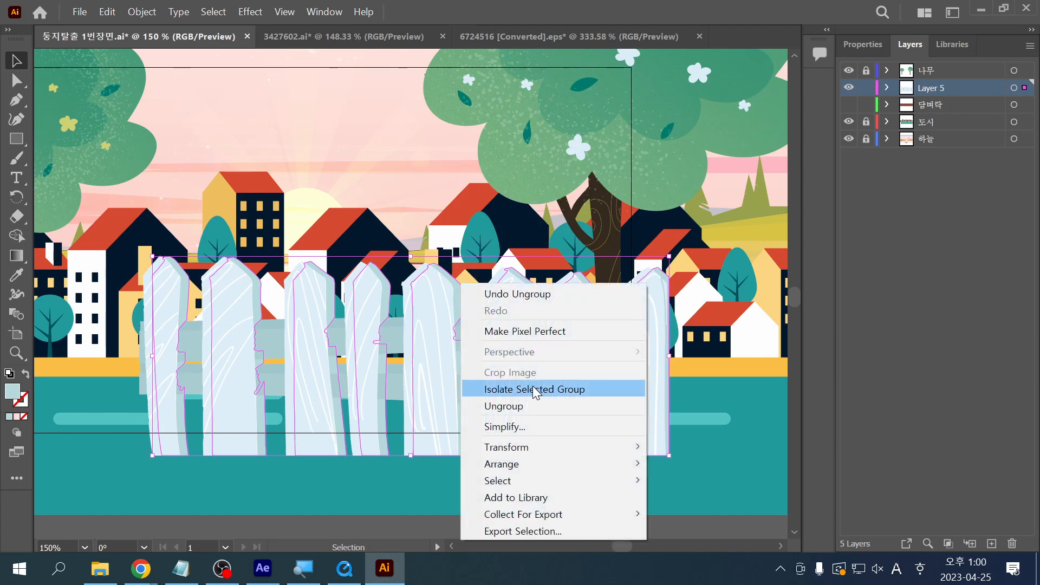
click(535, 407)
click(528, 492)
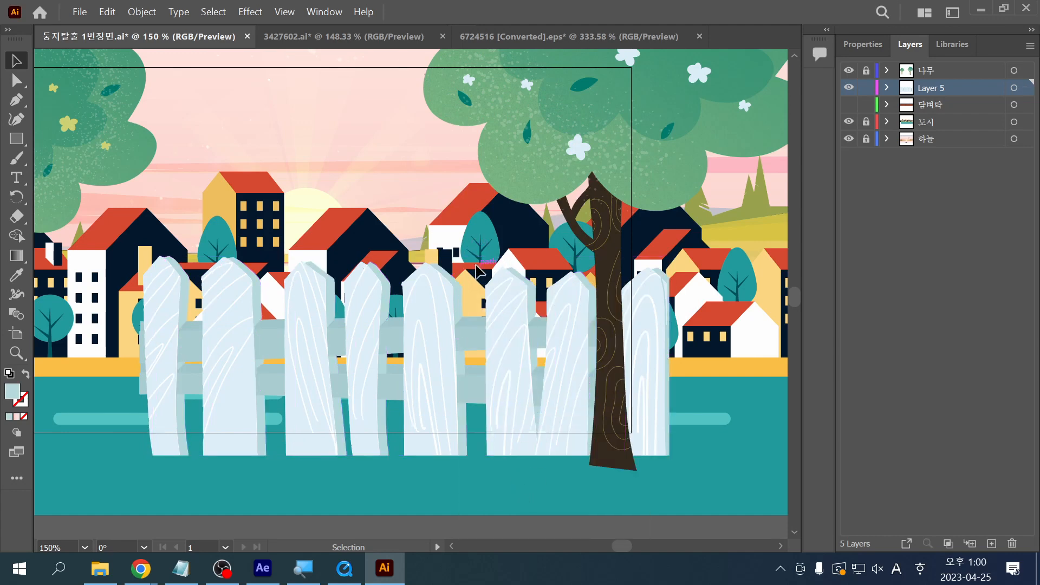
Step: Select parts of the sixth and seventh fence boards to examine how their shapes are grouped
drag(529, 297, 509, 288)
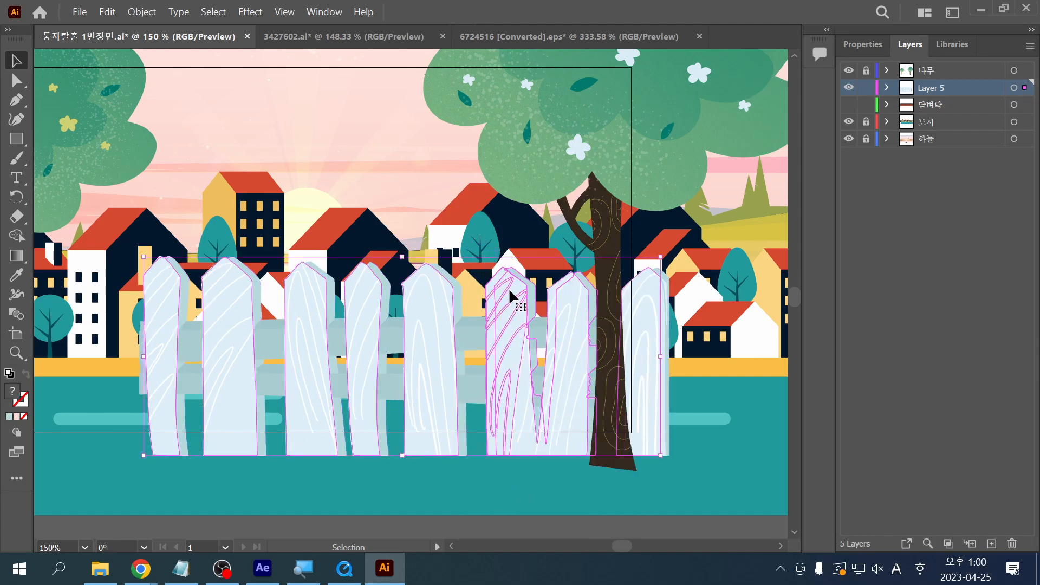
click(519, 483)
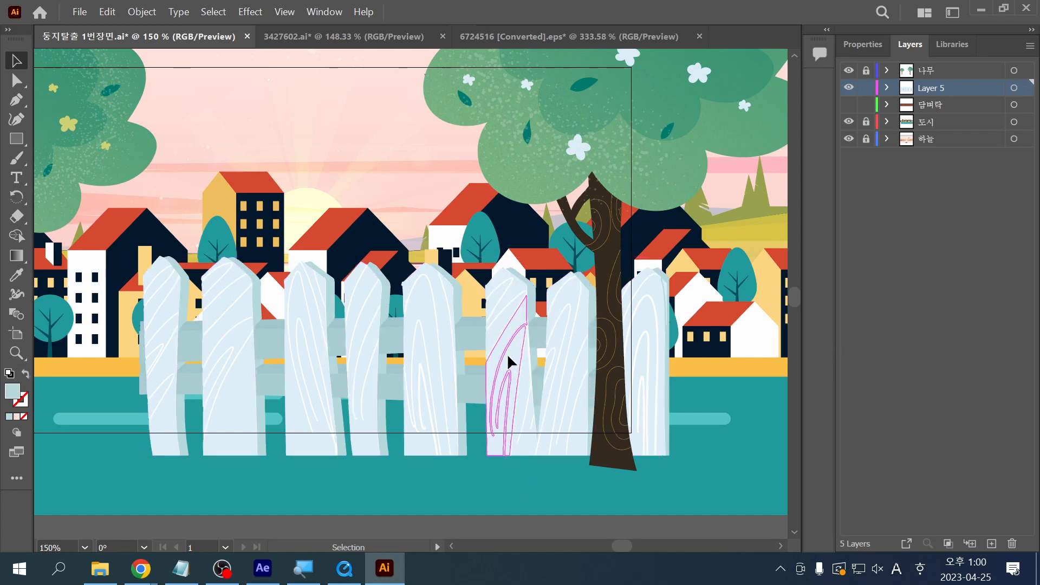
click(511, 294)
click(535, 298)
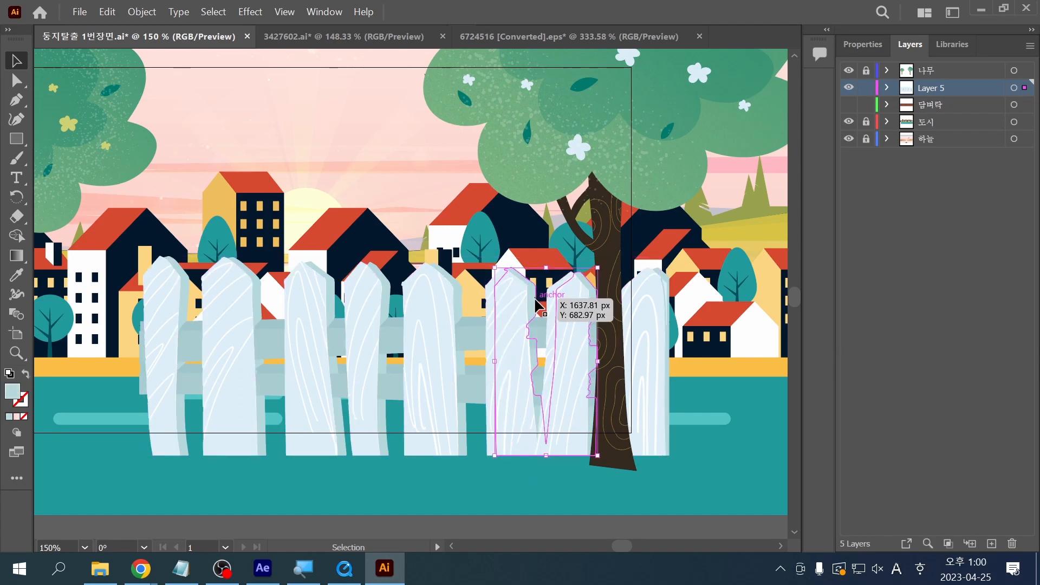
right_click(536, 306)
click(457, 501)
click(463, 502)
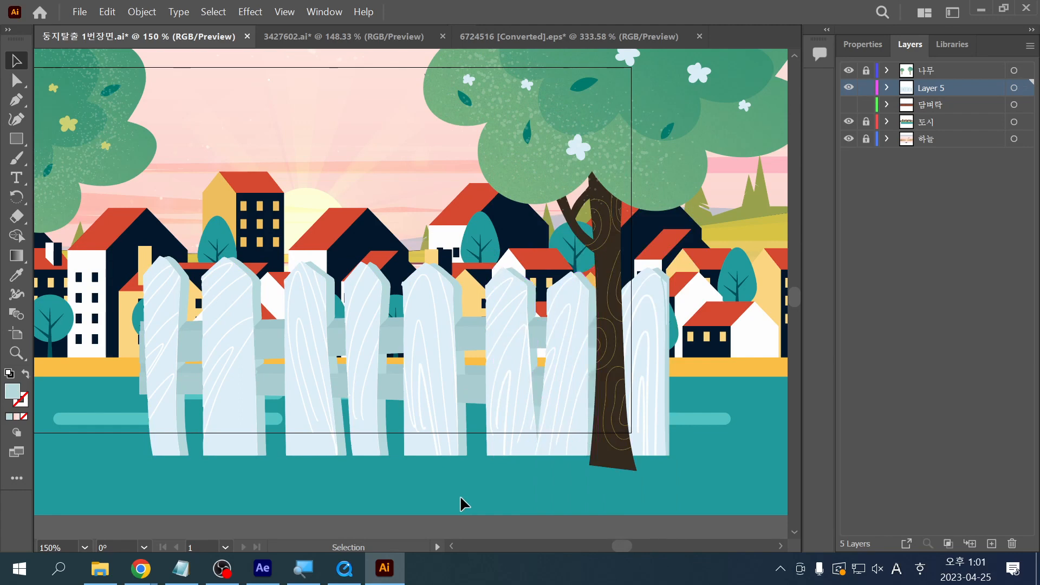
drag(484, 497, 487, 498)
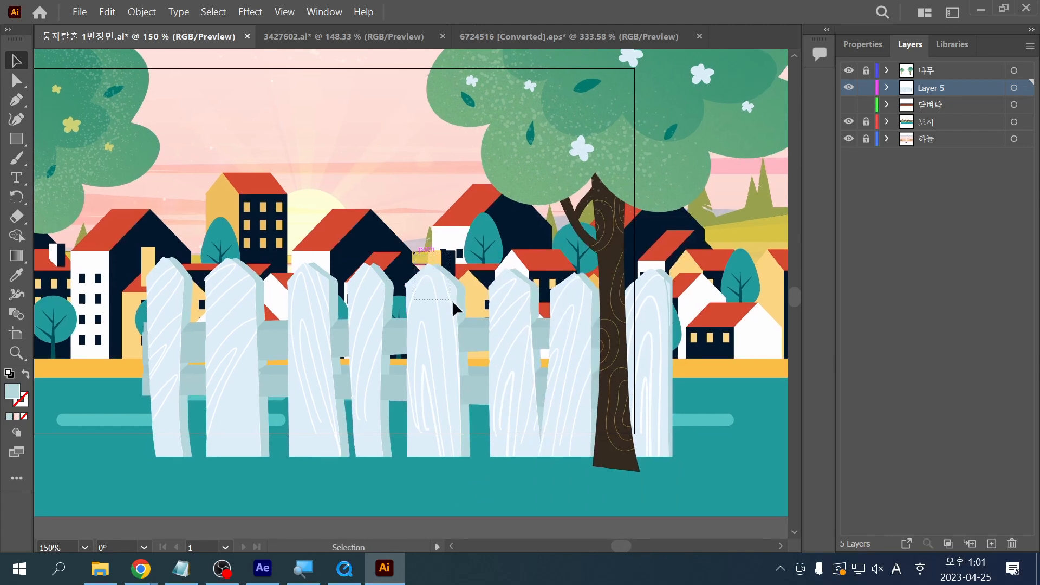
Step: Examine the face, grain lines and shaded edge of the fifth fence board to see which pieces select separately
click(440, 284)
click(459, 244)
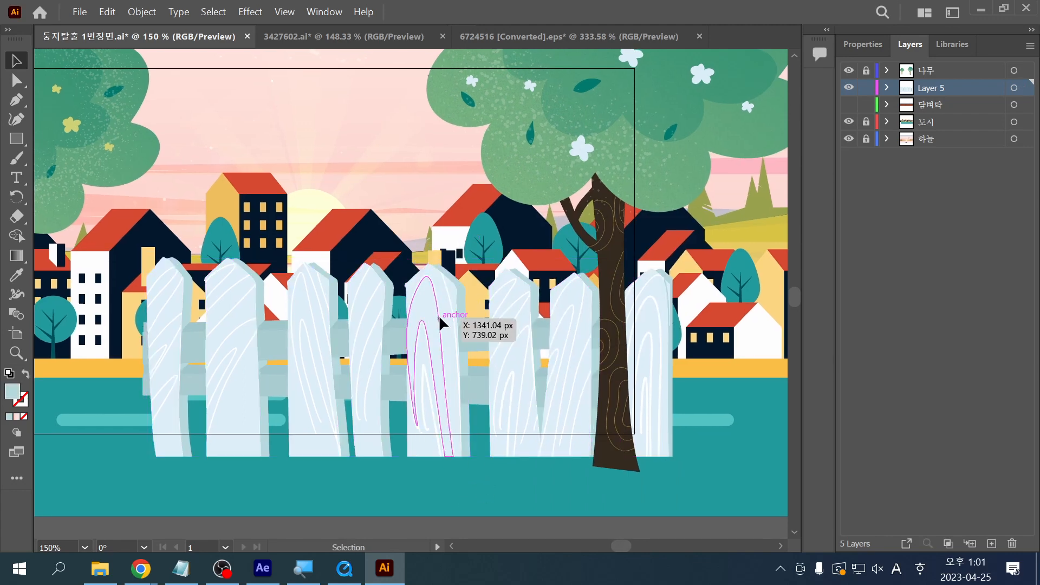
click(439, 314)
click(448, 300)
click(408, 283)
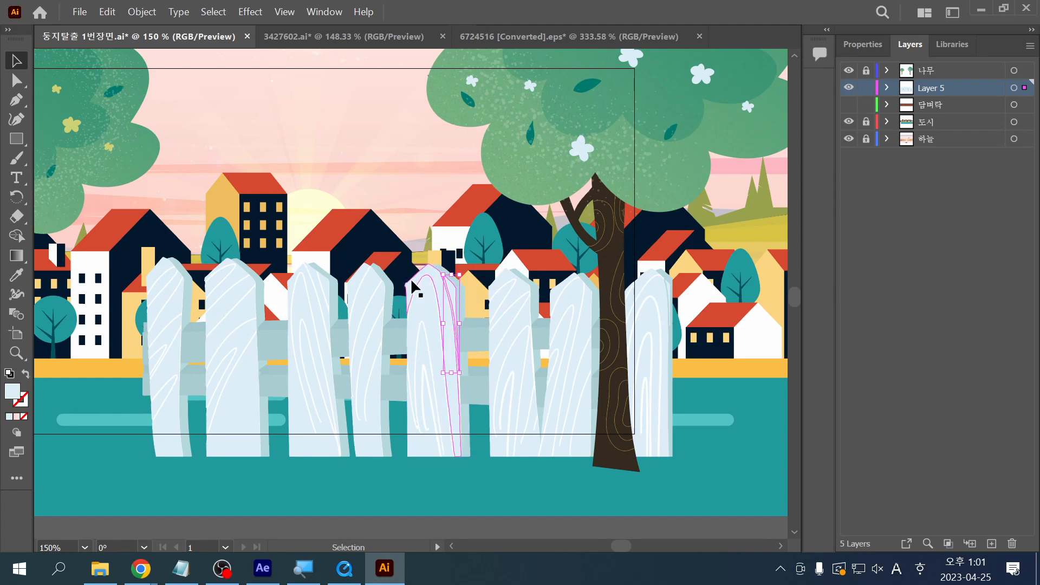
click(421, 378)
click(406, 335)
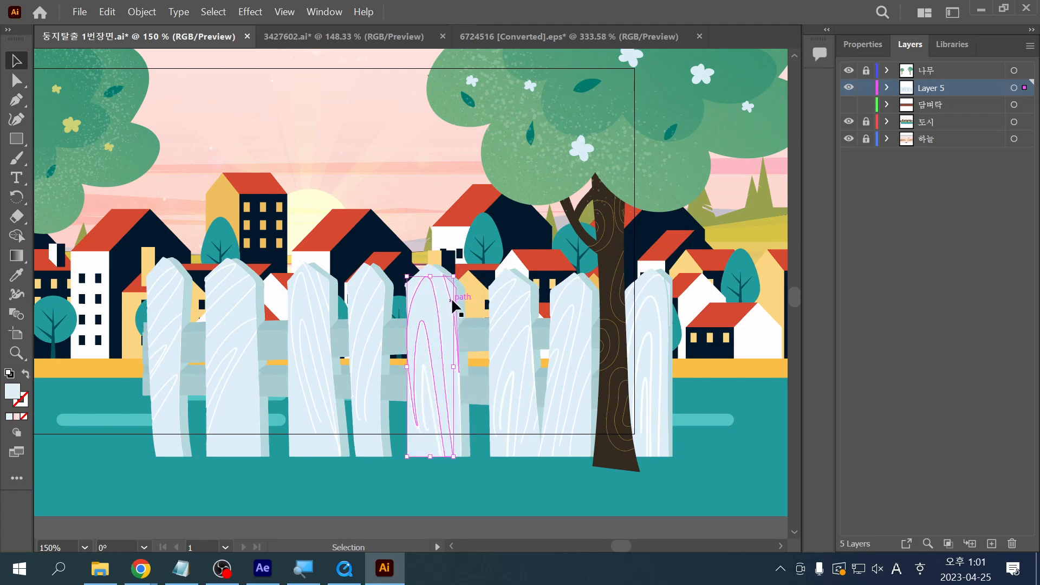
click(464, 306)
click(453, 293)
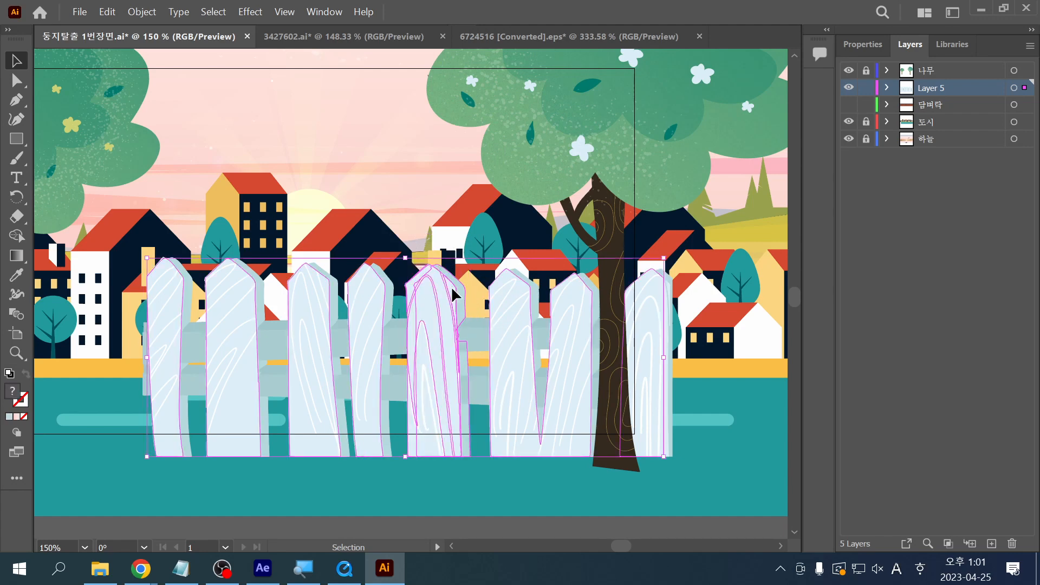
shift+click(381, 291)
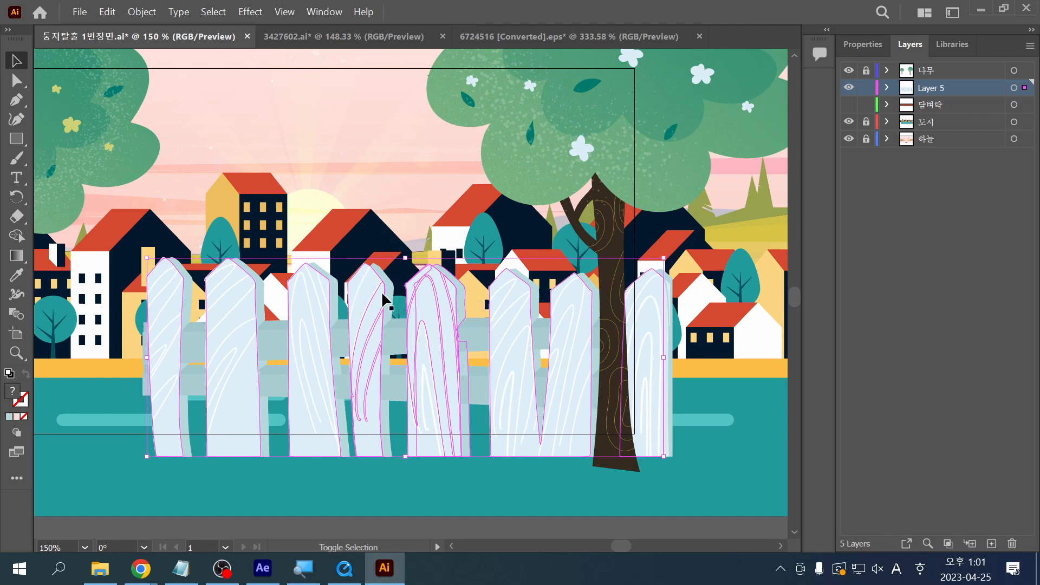
click(436, 480)
click(457, 438)
click(447, 469)
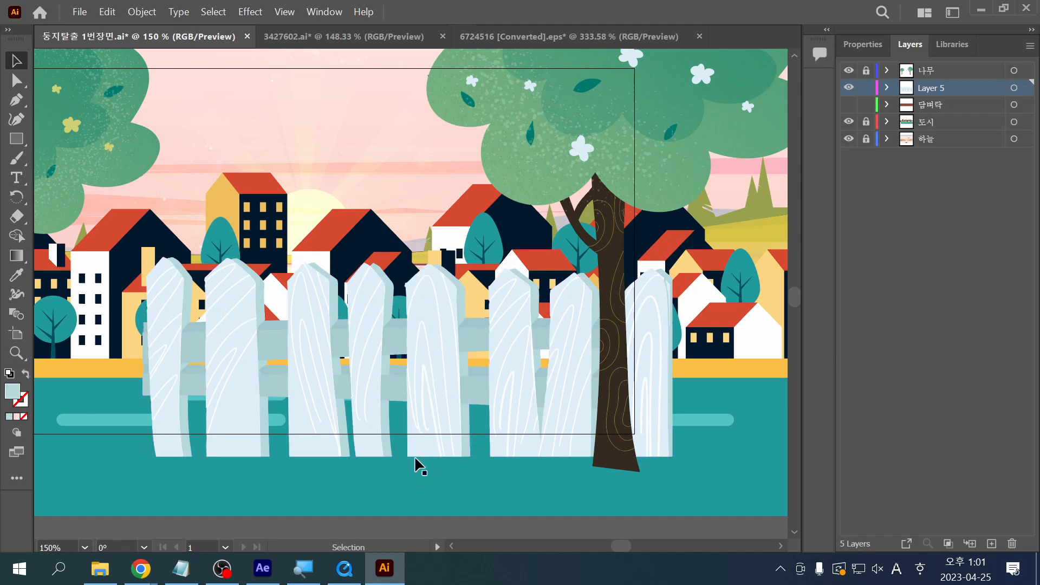
click(390, 463)
click(402, 448)
click(425, 480)
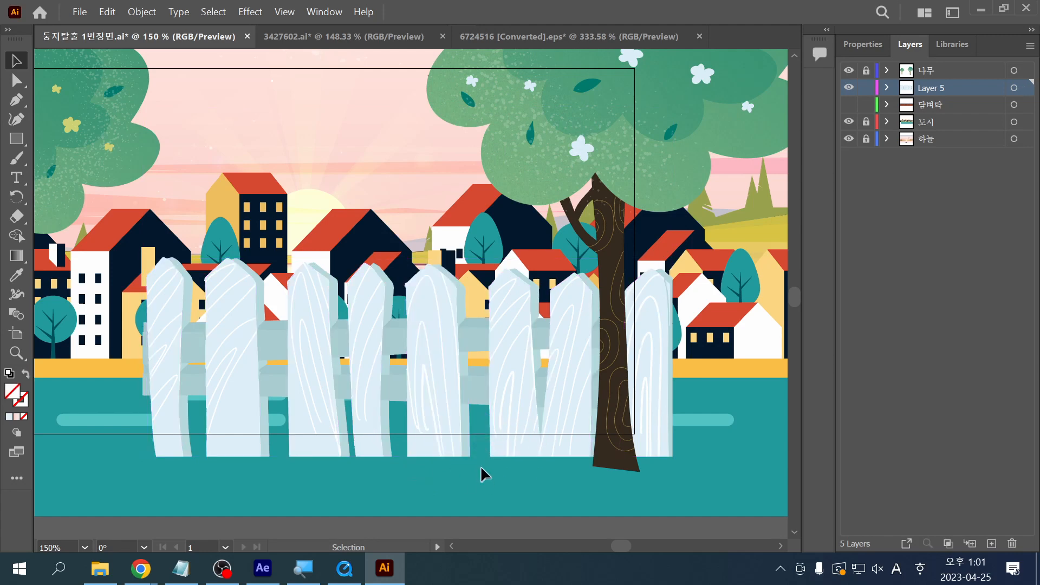
Step: Ungroup the remaining grouped front board faces and wood-grain lines of the fence, then clear the selection
click(469, 444)
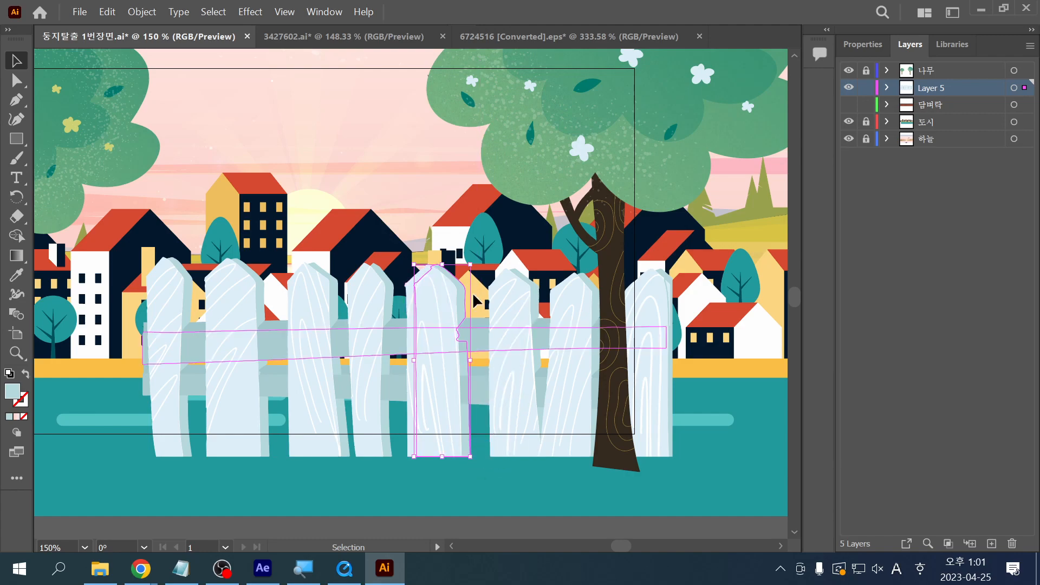
drag(465, 239, 477, 206)
key(Delete)
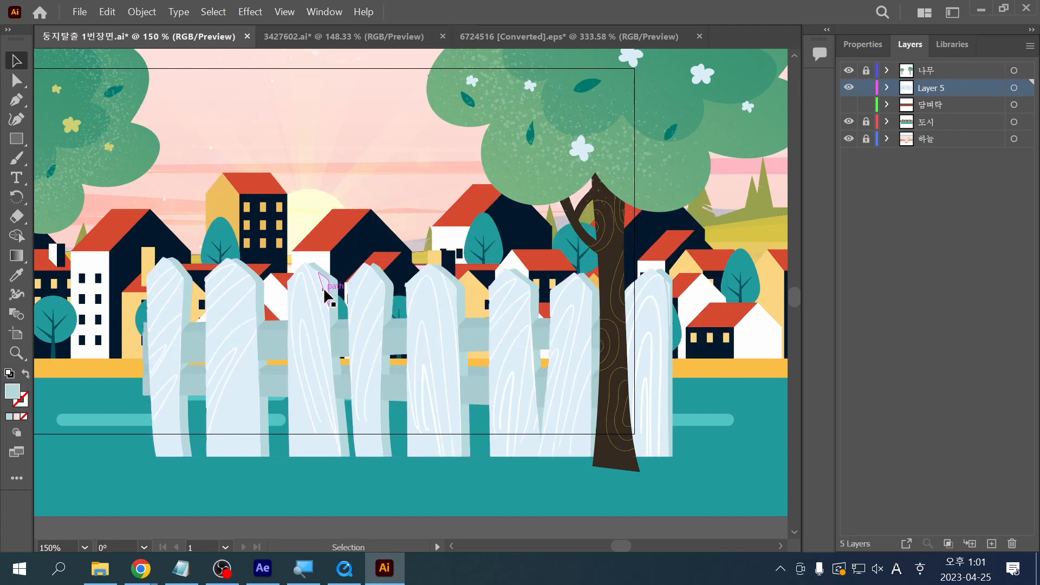
key(z)
drag(406, 267, 588, 446)
key(v)
key(ctrl+a)
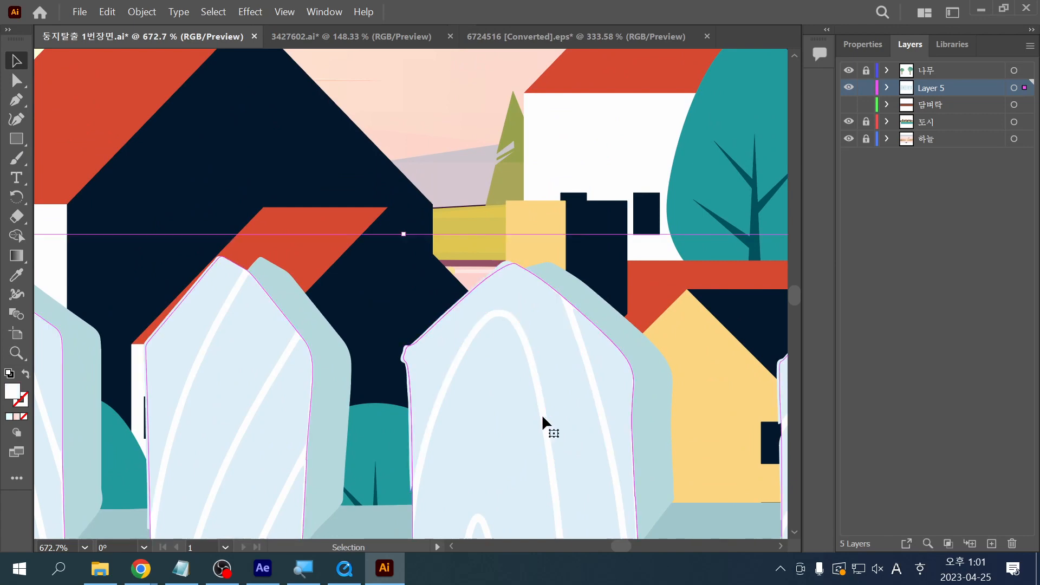
right_click(542, 416)
click(593, 286)
key(ctrl+shift+a)
Step: Select only the horizontal rails behind the fence boards and lock them
key(ctrl+minus)
key(ctrl+minus)
key(ctrl+minus)
key(ctrl+minus)
key(ctrl+minus)
key(ctrl+minus)
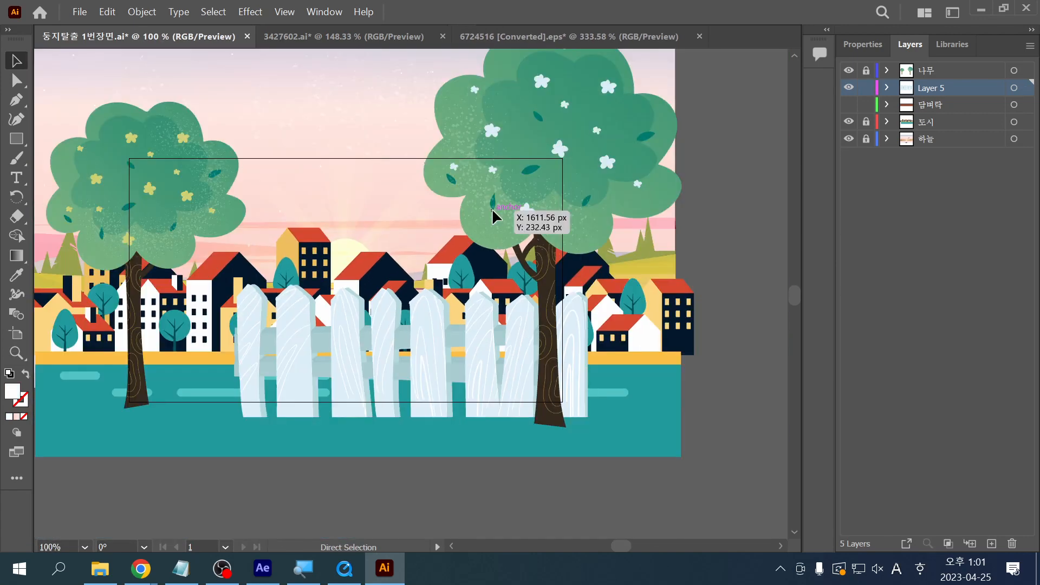
key(space)
drag(469, 285, 495, 293)
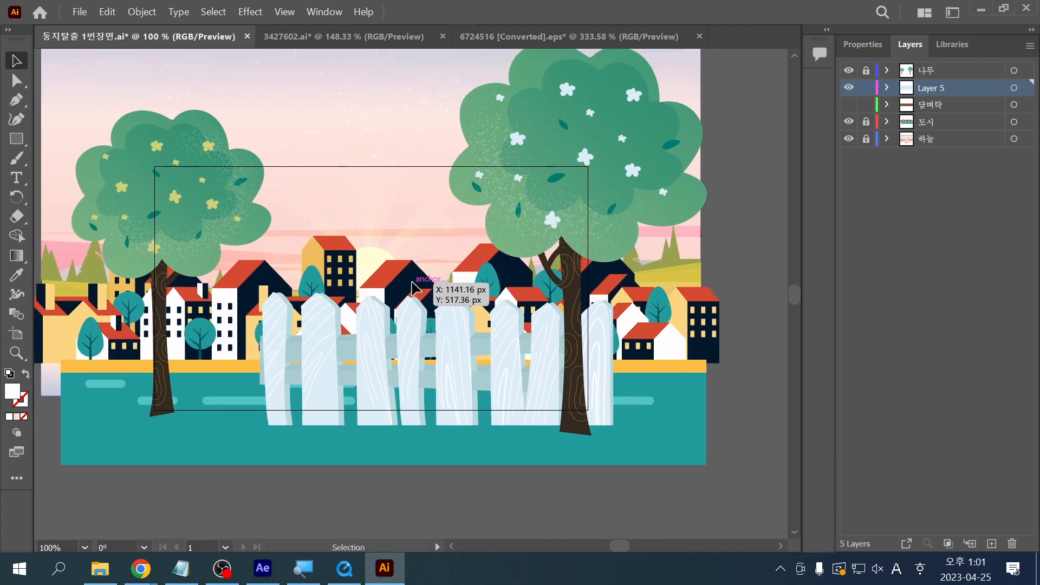
drag(476, 321, 463, 324)
key(ctrl+z)
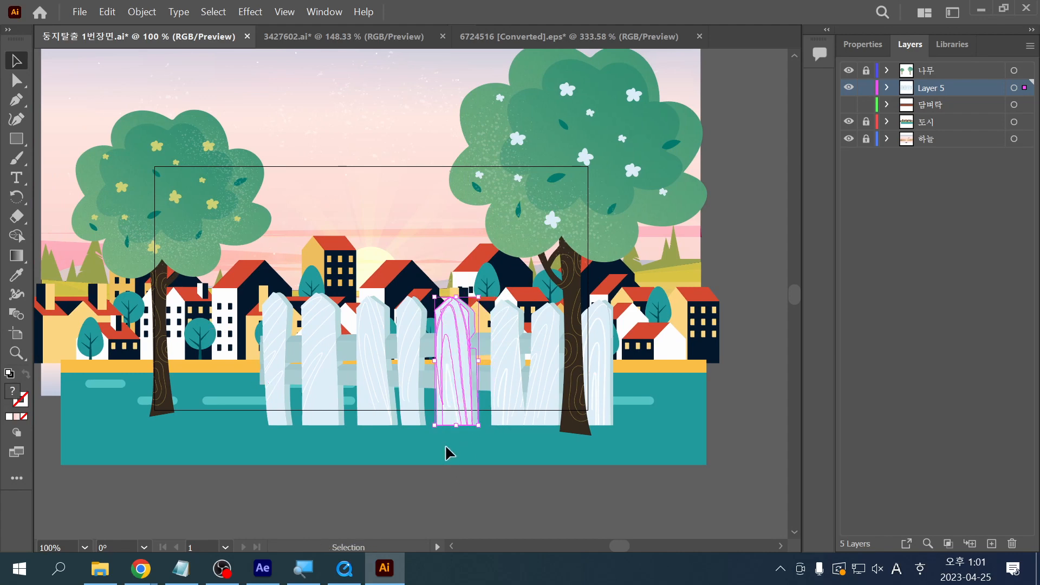
click(470, 283)
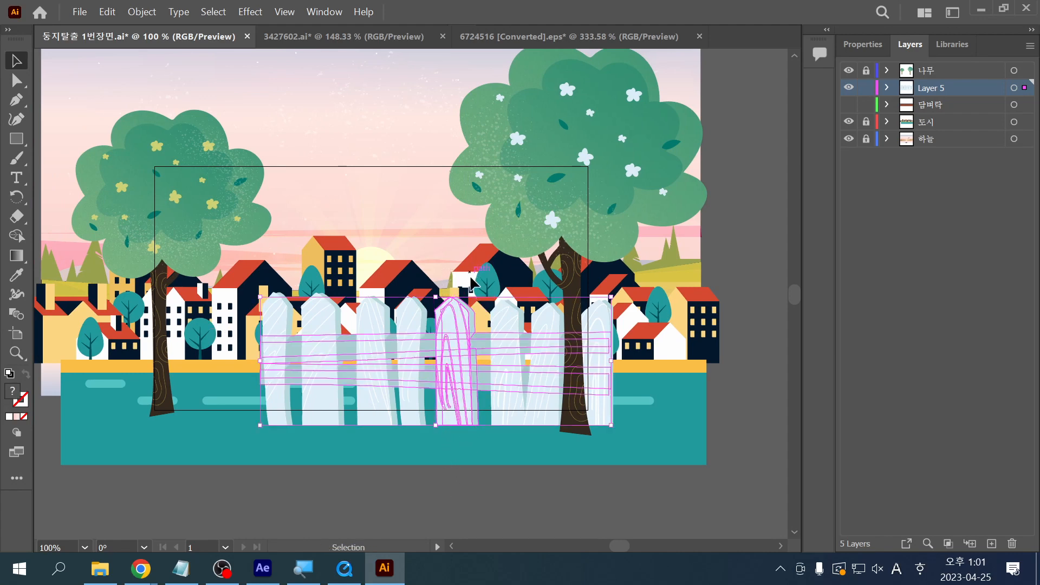
click(479, 469)
click(391, 345)
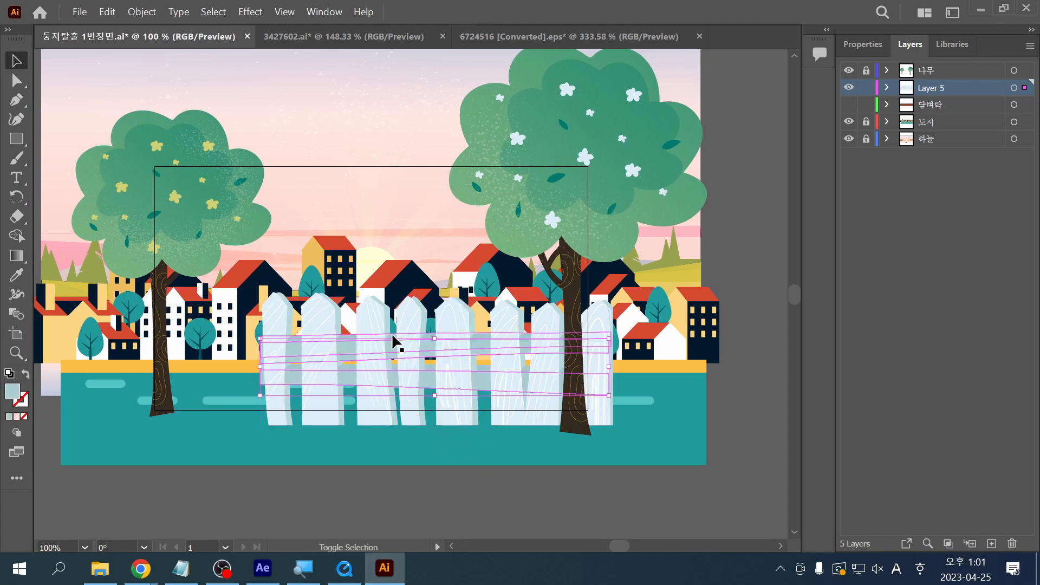
key(a)
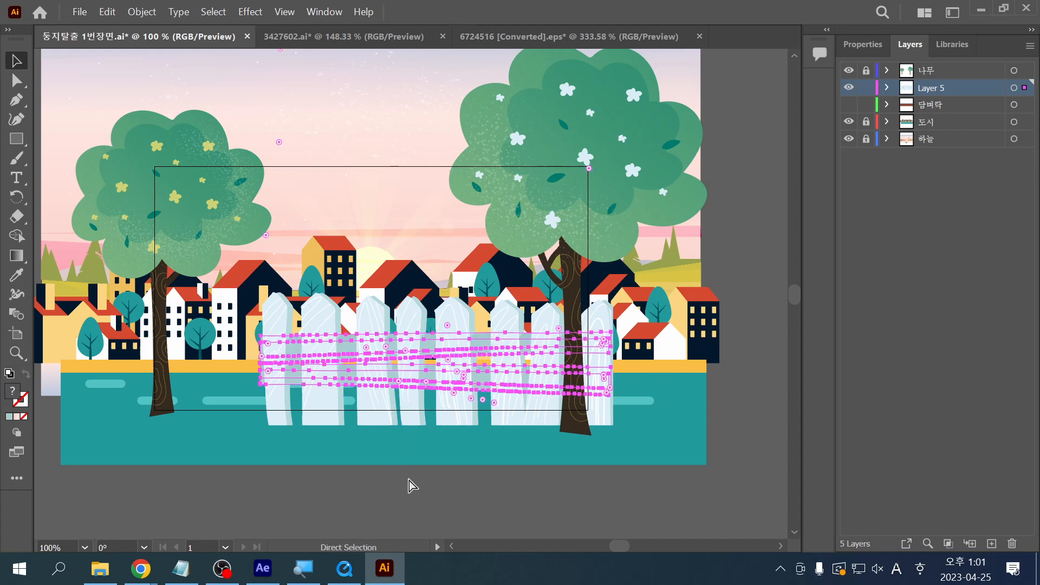
key(v)
Step: Move the fourth and fifth fence boards right so they stand close against the sixth board
click(417, 483)
drag(425, 355, 455, 358)
click(445, 478)
Step: Duplicate the sixth and seventh fence boards and place the copies at the fence's left end, beside the first board
drag(511, 490, 534, 401)
drag(545, 307, 547, 309)
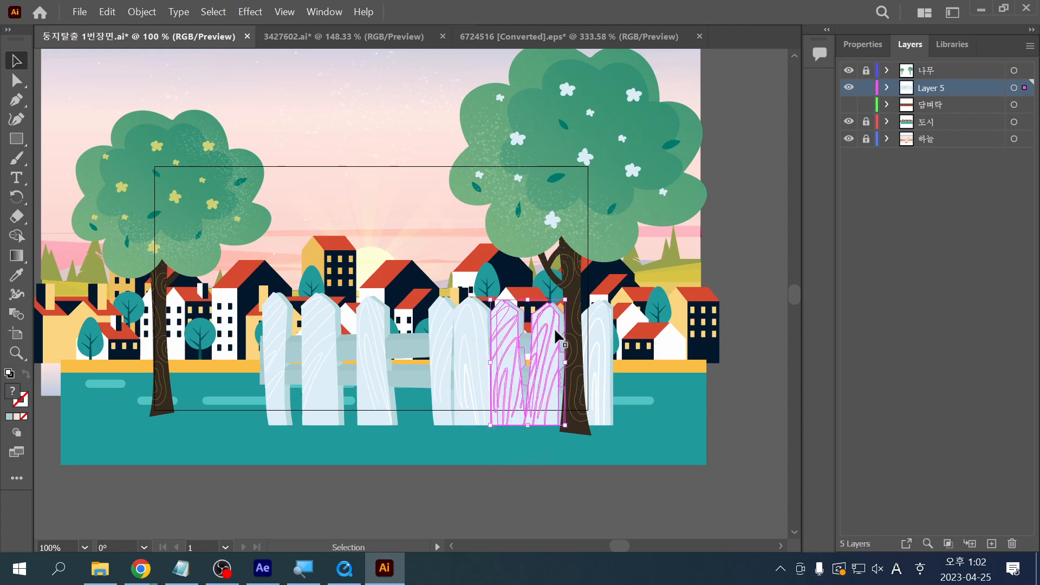
drag(541, 360, 249, 355)
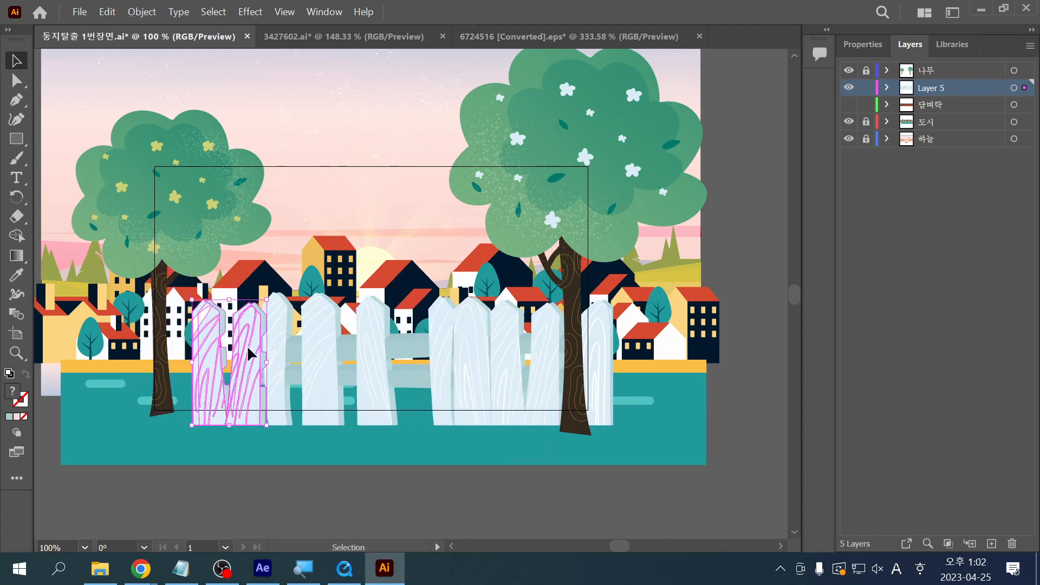
Step: Move the original third fence board right, up against the board that follows it
click(278, 436)
click(282, 295)
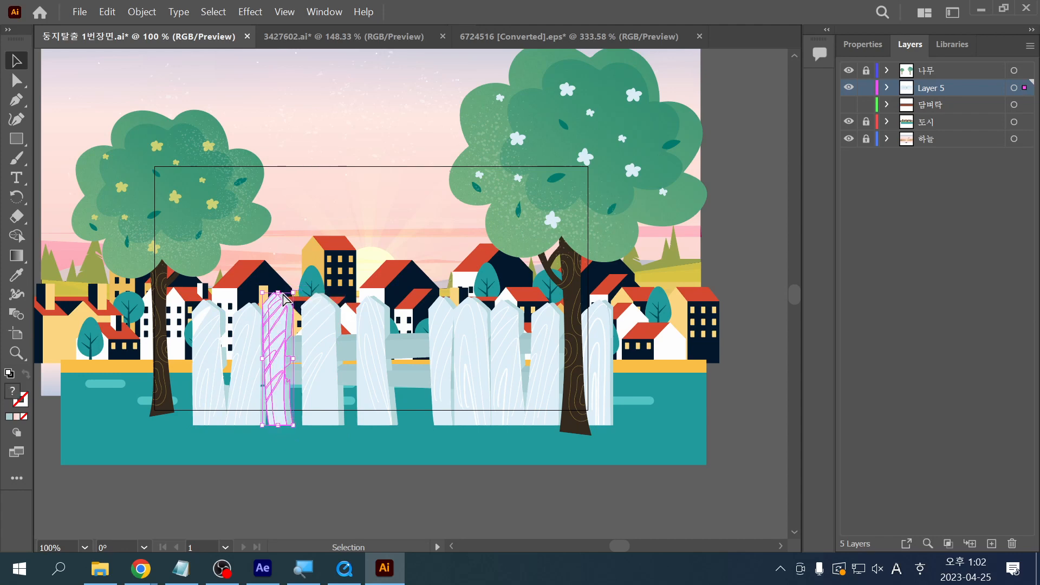
click(350, 458)
drag(374, 311, 409, 332)
click(333, 462)
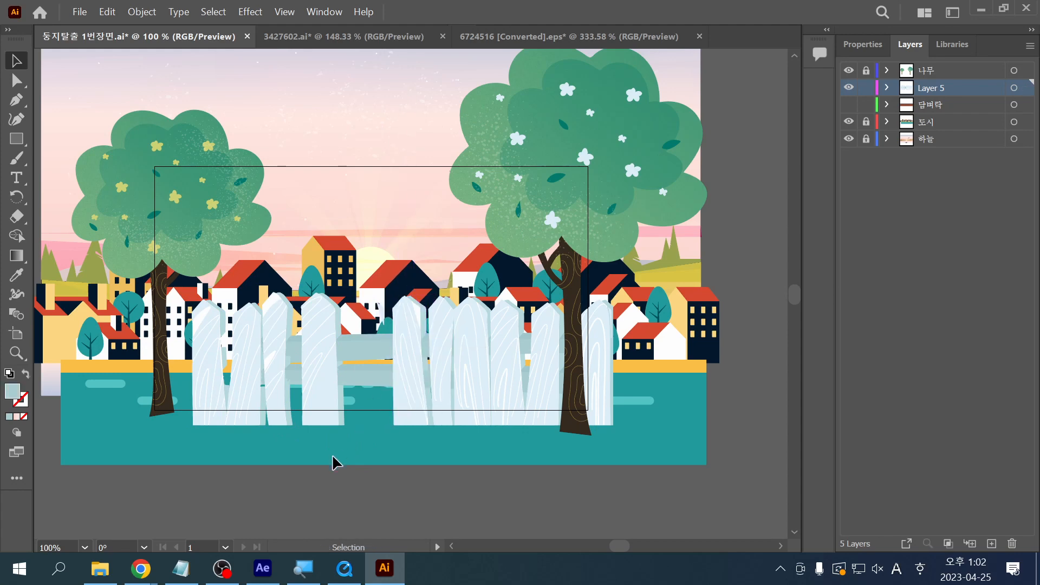
Step: Fill the gap in the middle of the fence with copies of the wide second board and the narrow first board
click(320, 288)
drag(331, 343, 352, 362)
key(ctrl)
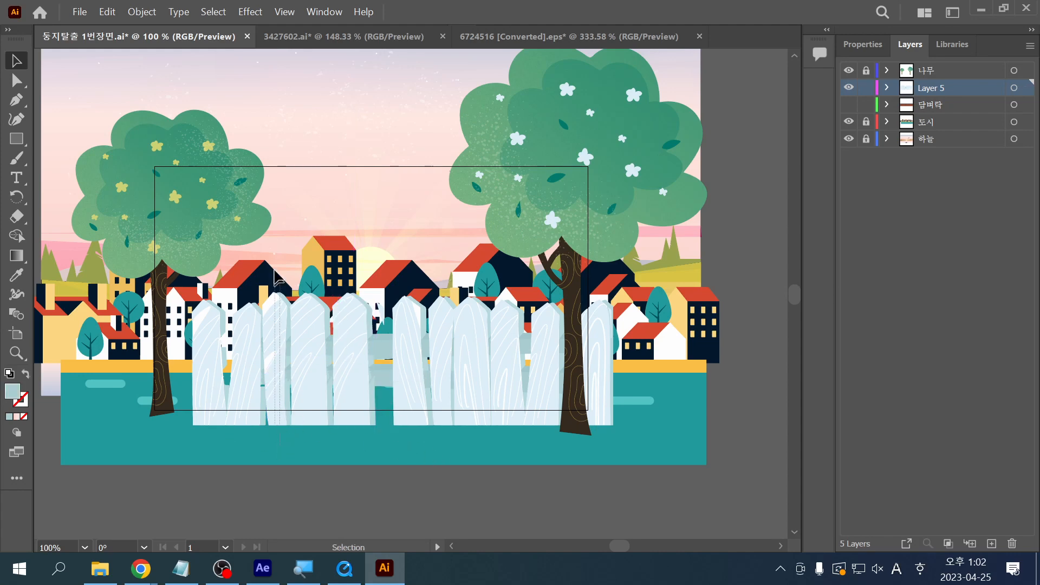
click(288, 304)
alt+shift+drag(280, 347, 386, 350)
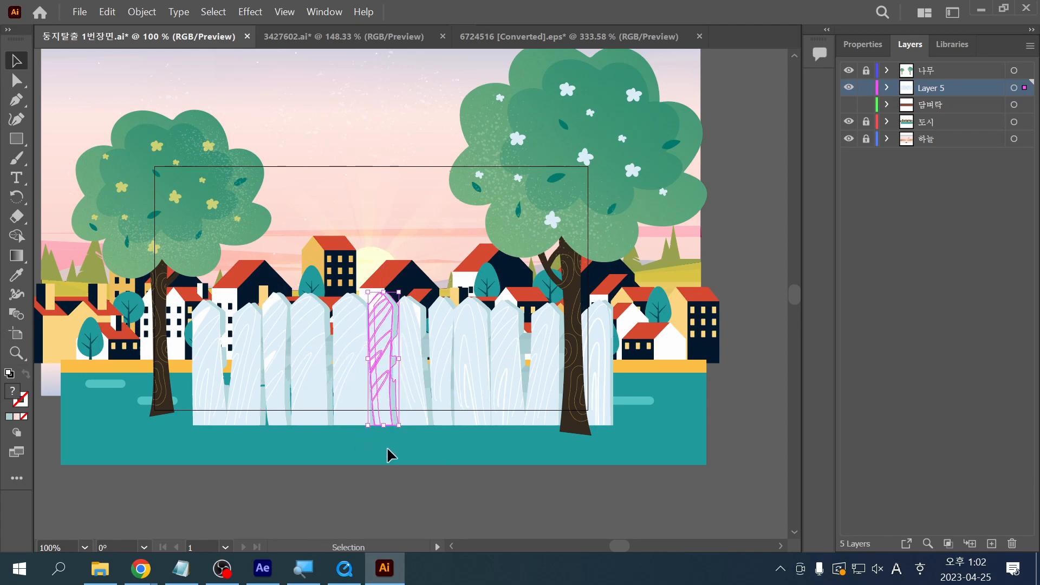
Step: Shift the boards on the left half of the fence slightly left to even out the spacing
shift+drag(194, 297, 246, 328)
drag(358, 368, 351, 367)
click(414, 455)
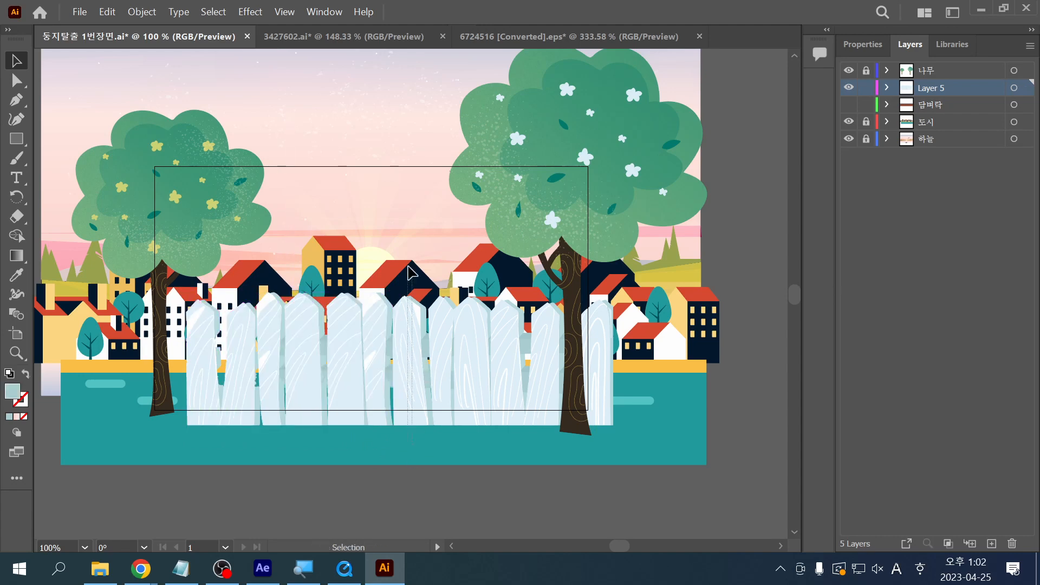
drag(407, 266, 409, 247)
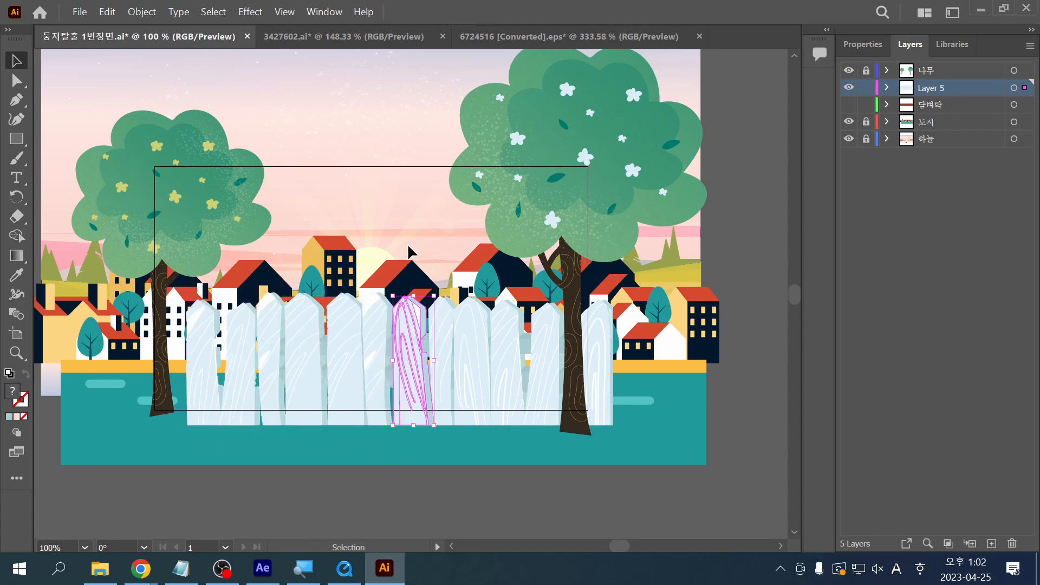
click(381, 469)
Step: Extend the fence left with three copies of the wide boards, one behind the left trunk and two beyond it
drag(317, 445, 334, 459)
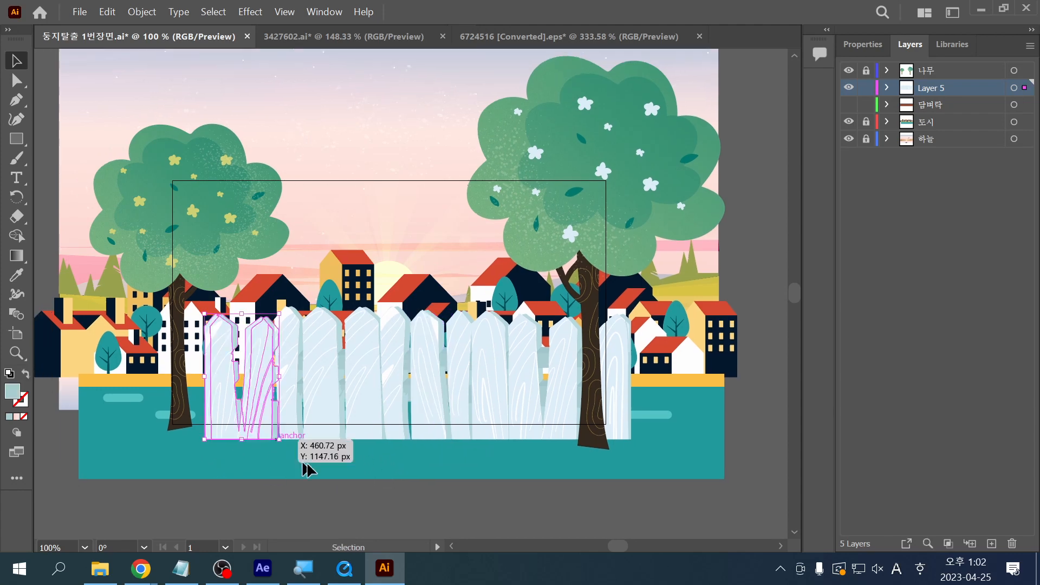
drag(325, 355, 187, 360)
click(221, 468)
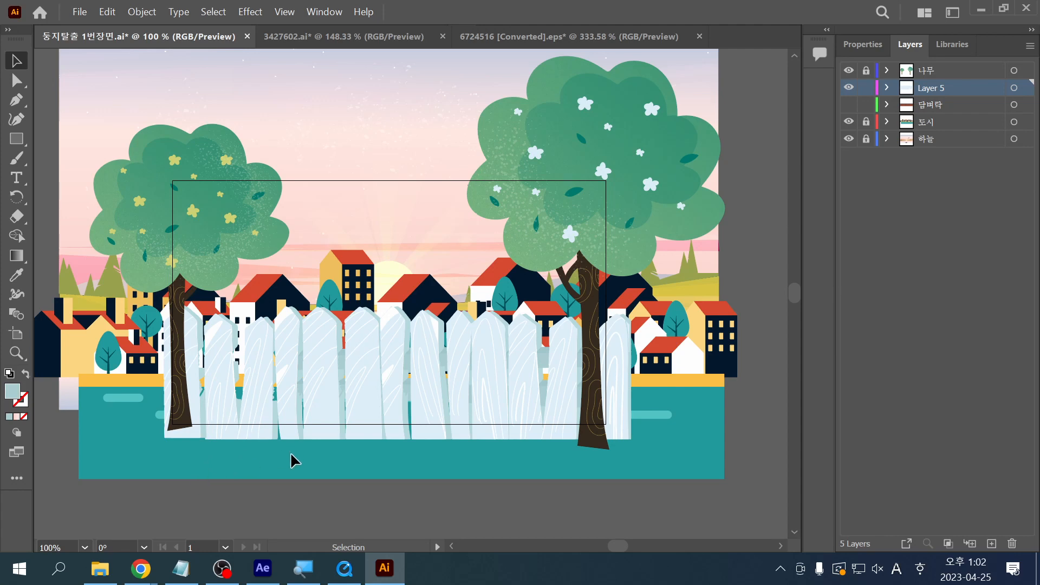
click(357, 372)
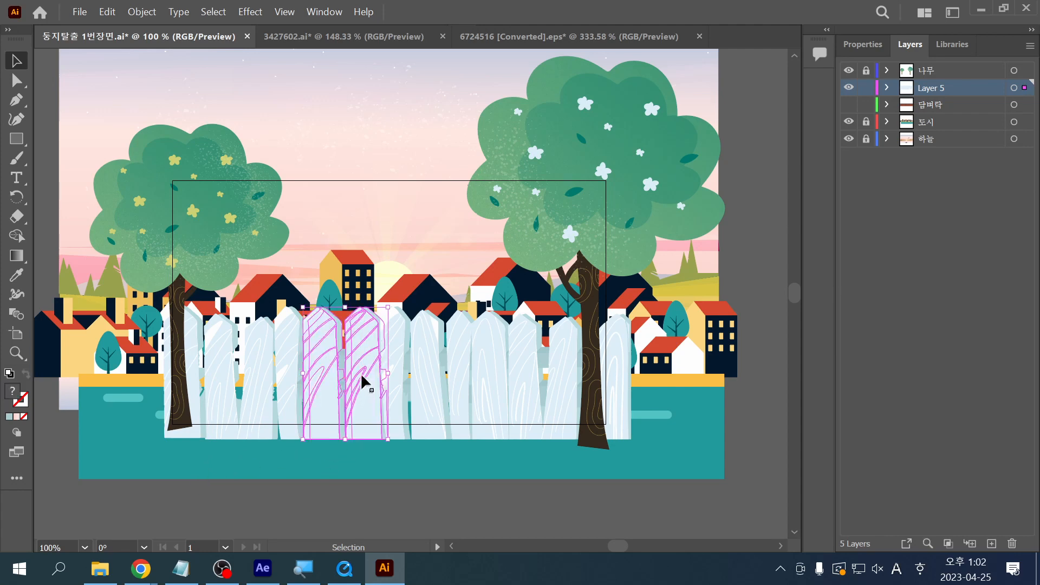
drag(365, 376, 132, 375)
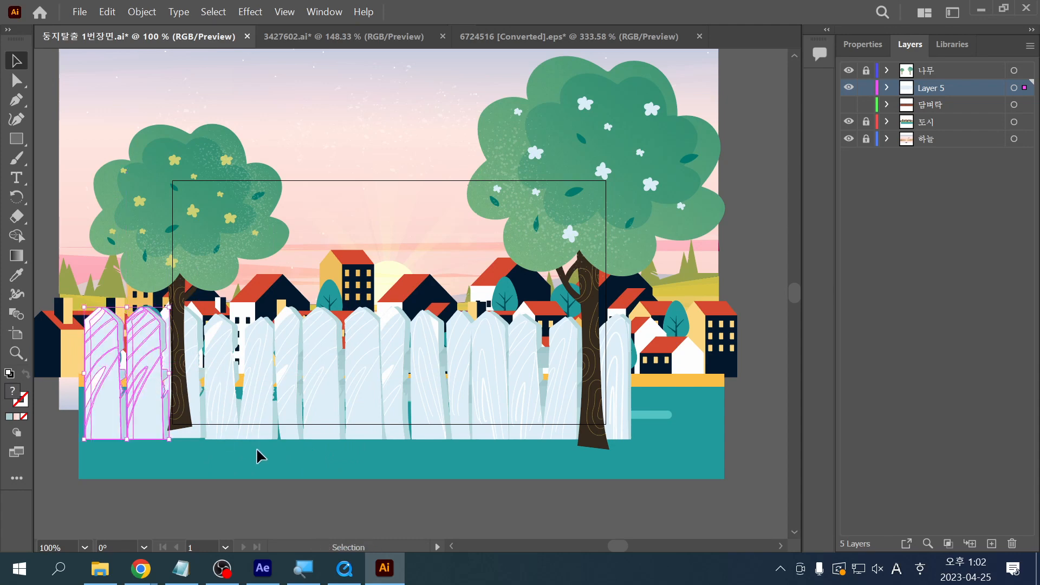
click(189, 448)
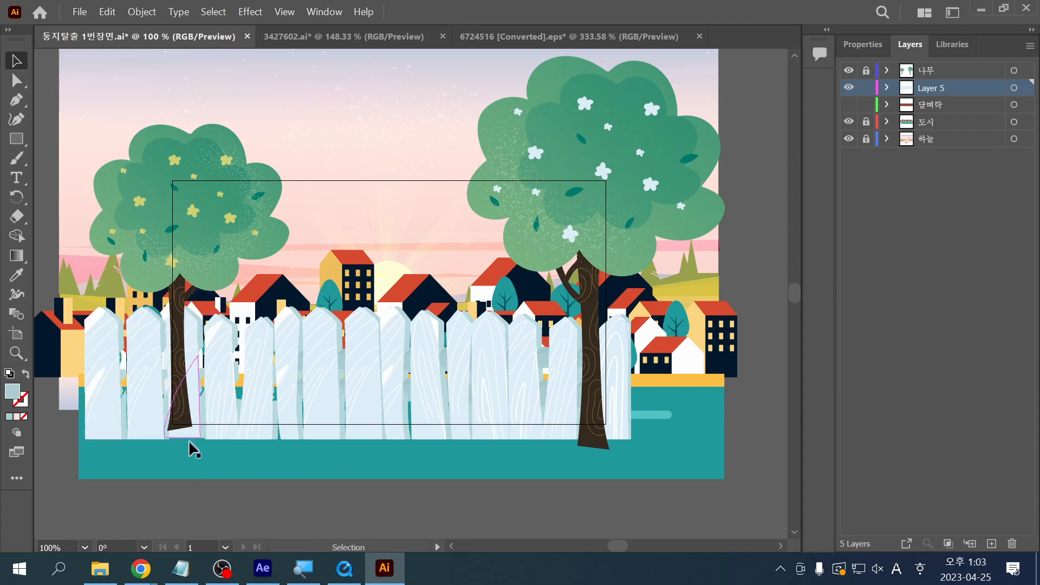
Step: Unlock the fence's horizontal rails and stretch them left to reach the leftmost board
key(a)
click(183, 293)
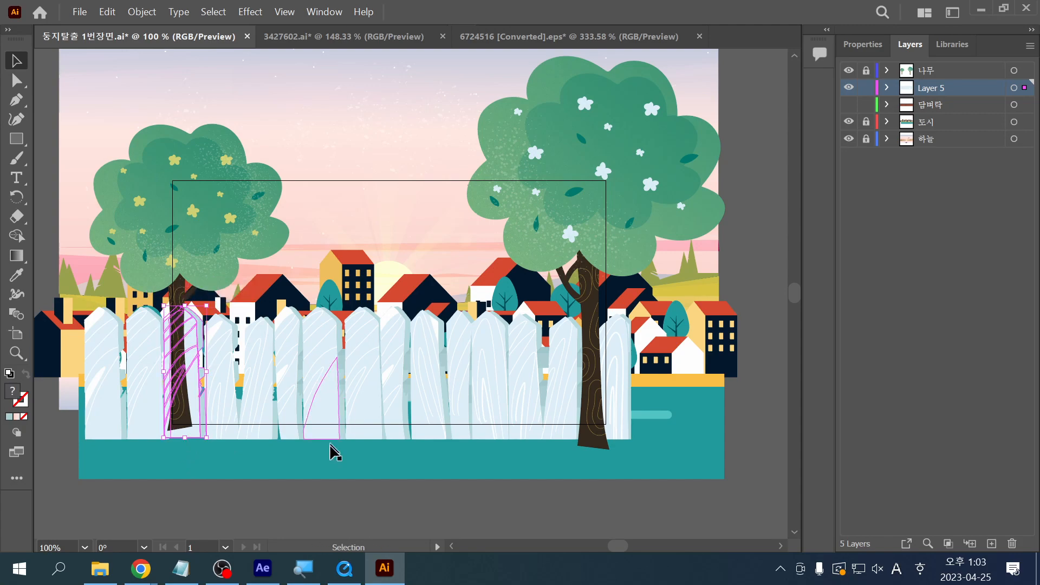
key(v)
key(ctrl+a)
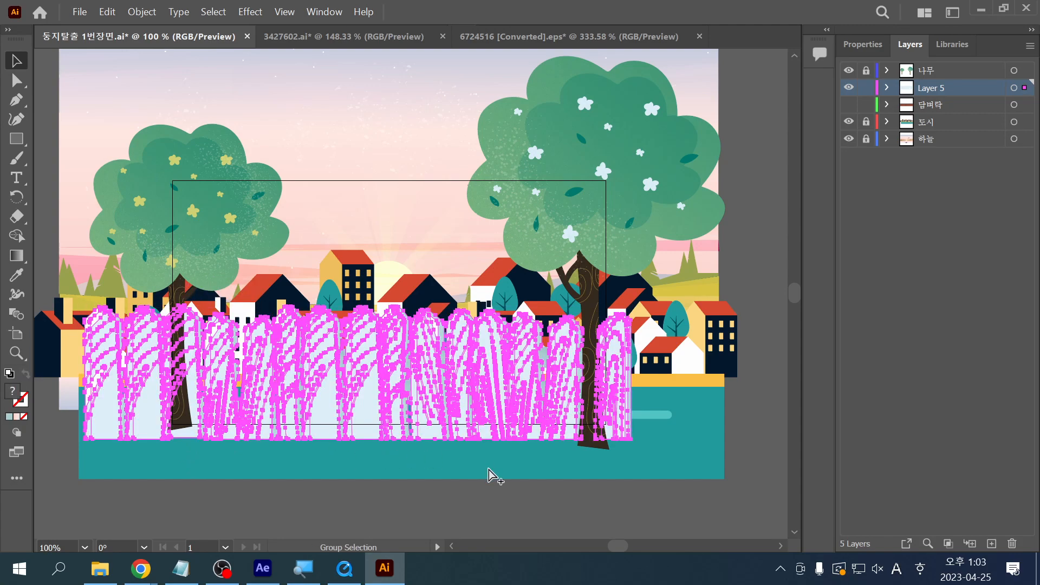
key(ctrl+alt+2)
drag(277, 378, 85, 379)
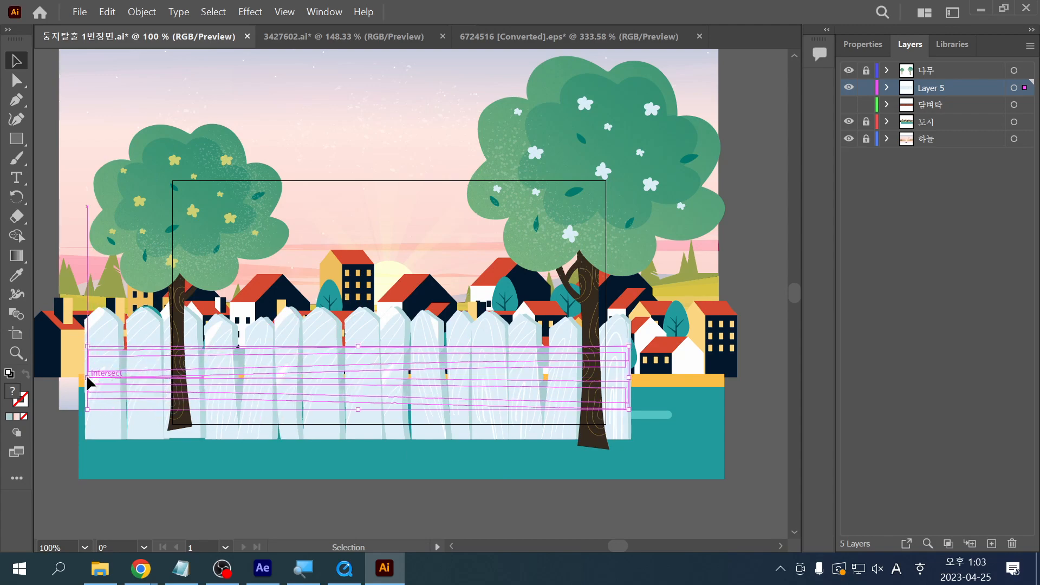
Step: Move the whole fence with its rails right towards the centre of the scene and save the file
key(ctrl+a)
drag(300, 377, 337, 375)
click(440, 483)
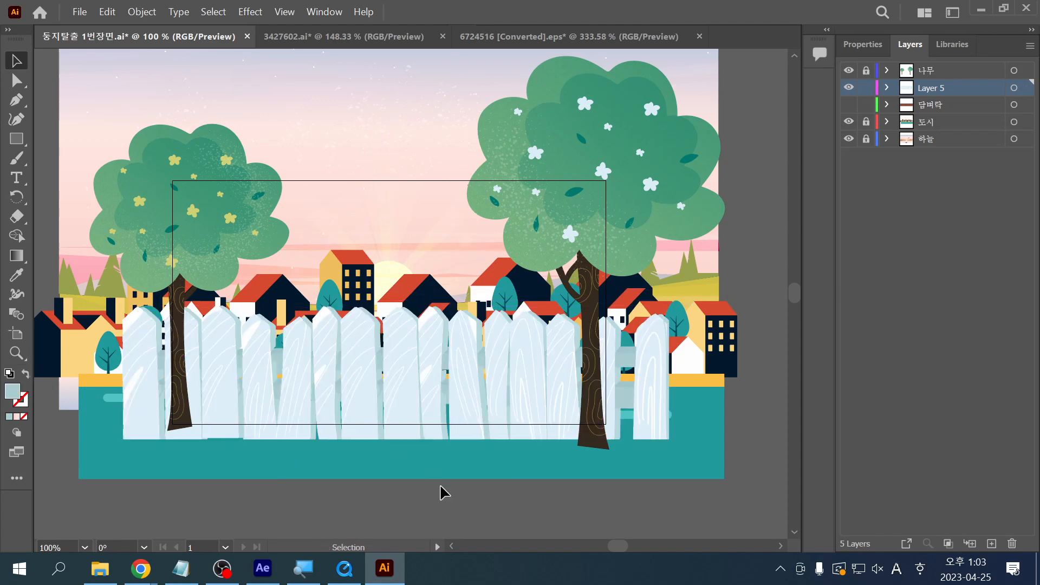
key(ctrl+s)
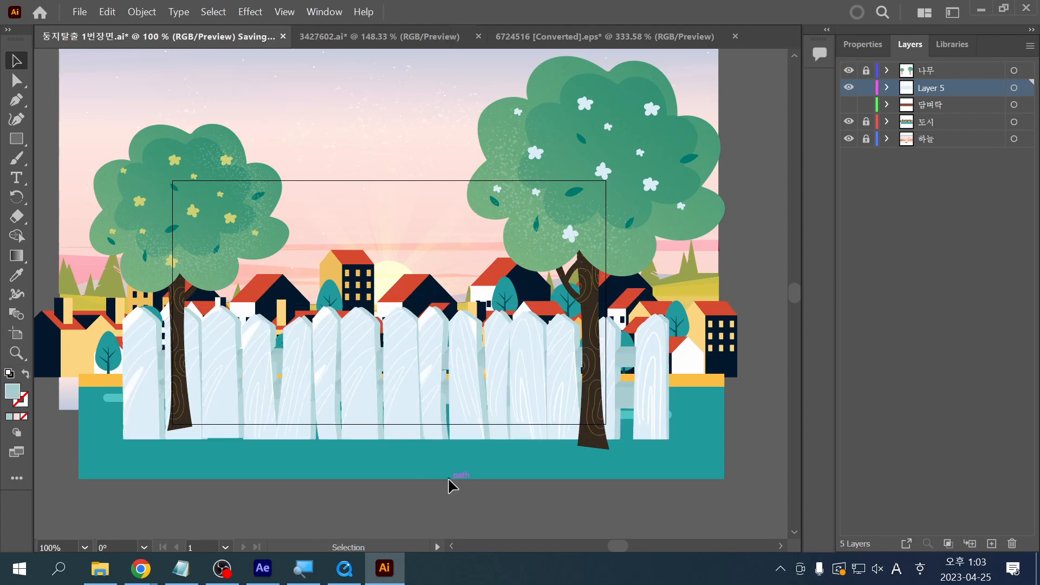
Step: Move the rightmost fence board left to close the gap beside its neighbour
click(664, 374)
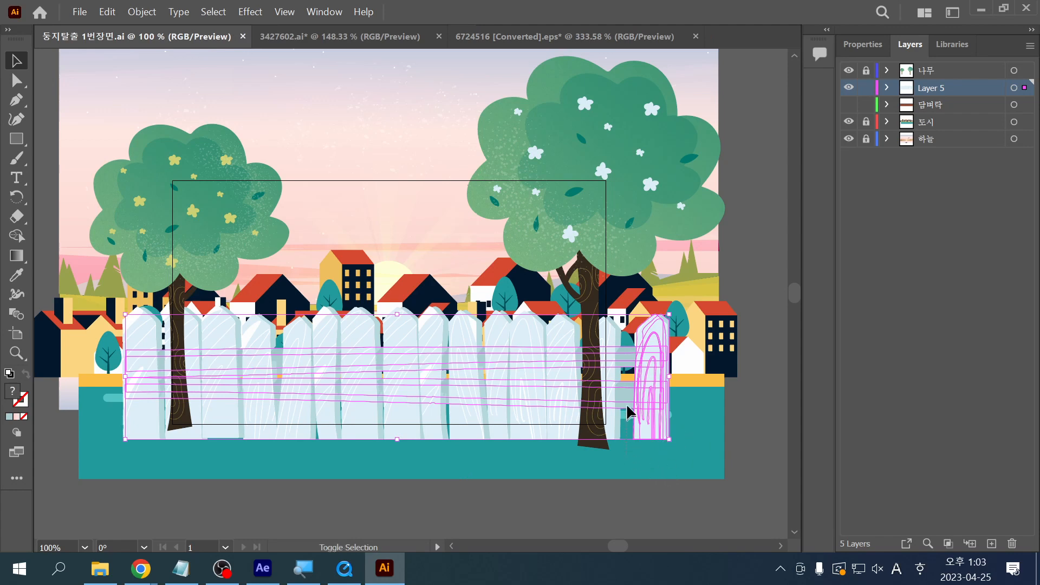
drag(624, 318, 627, 318)
drag(653, 427, 639, 432)
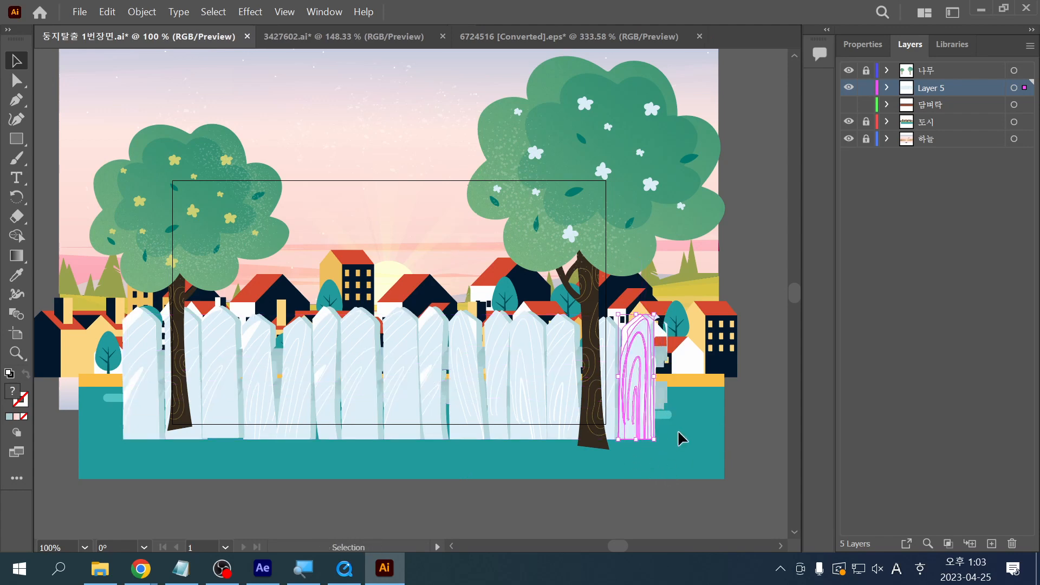
Step: Shorten the rails at their right end to match the last fence board and save the file
click(662, 318)
drag(666, 366, 648, 373)
click(696, 420)
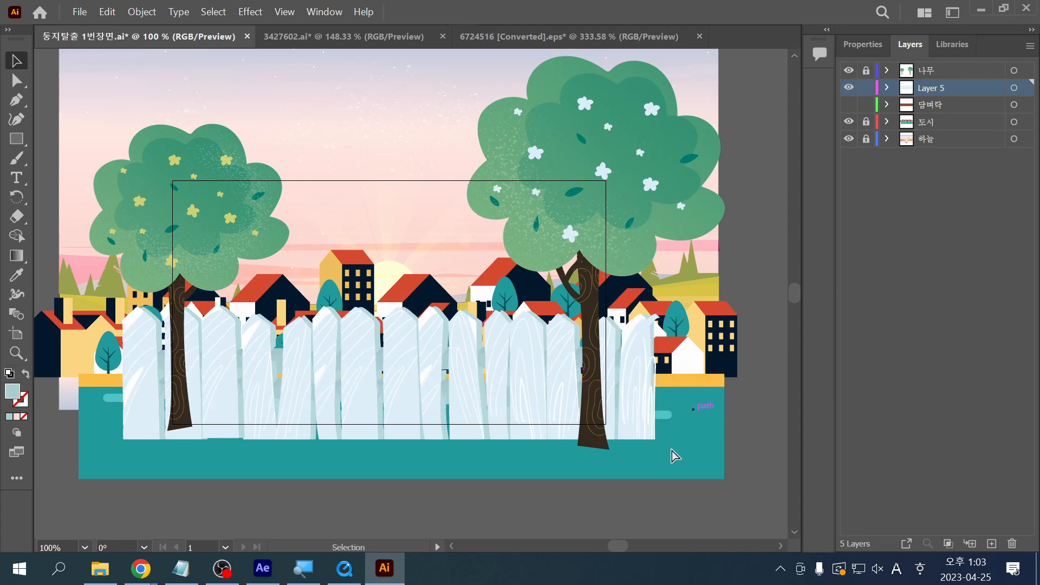
key(ctrl+s)
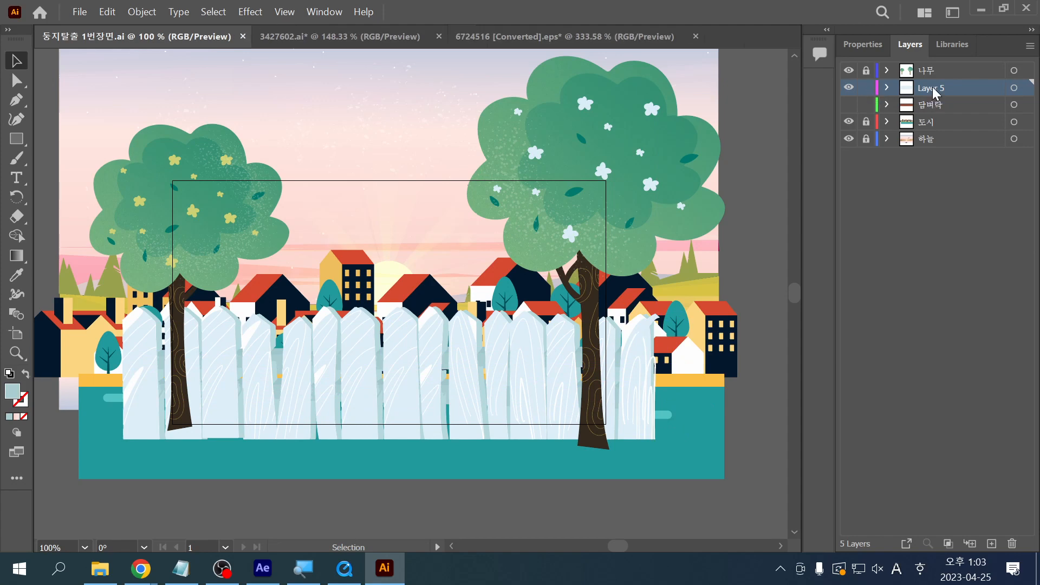
Step: Rename the fence layer Layer 5 as 담벼락 and save the file
double_click(933, 86)
key(Hangul)
text(담벼)
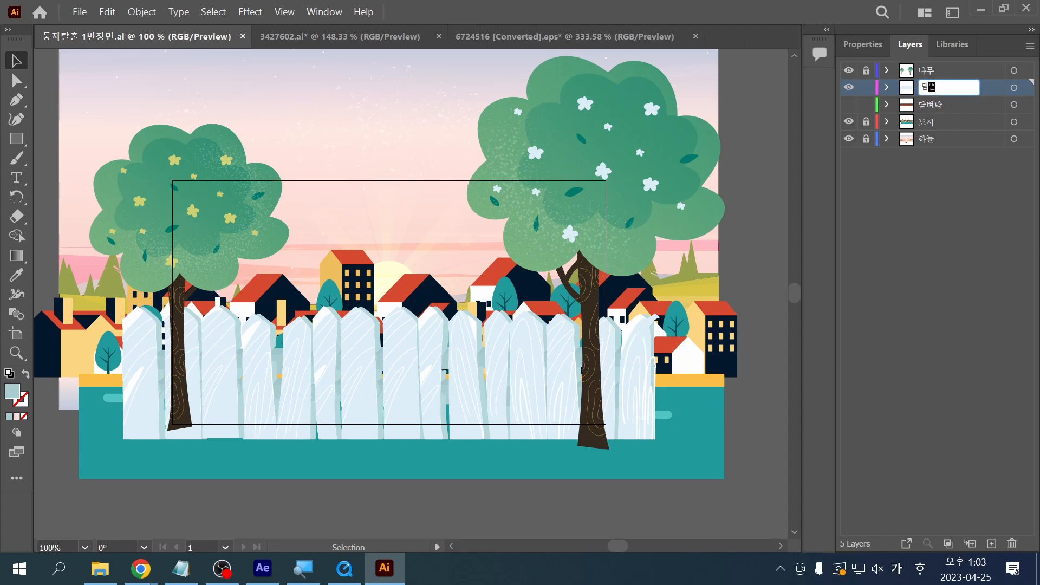
text(락)
key(Return)
key(ctrl+s)
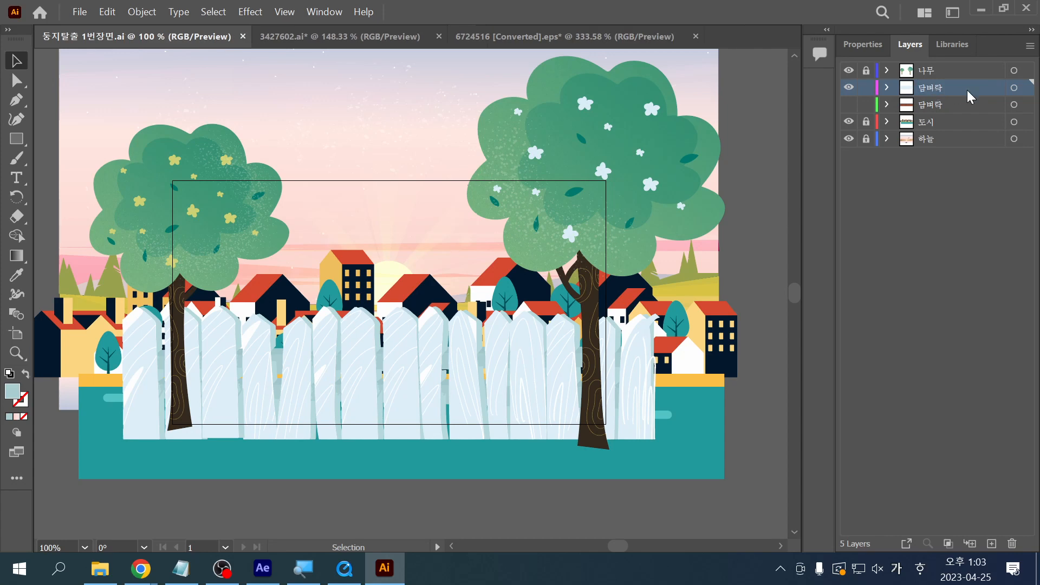
Step: Unlock the 나무 layer that holds the trees
drag(365, 473, 418, 462)
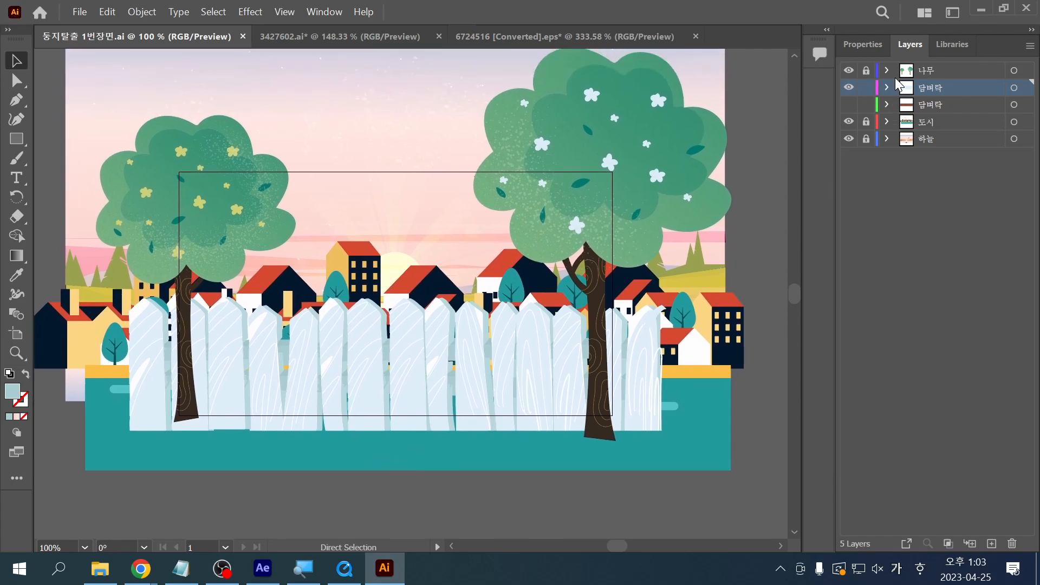
click(867, 73)
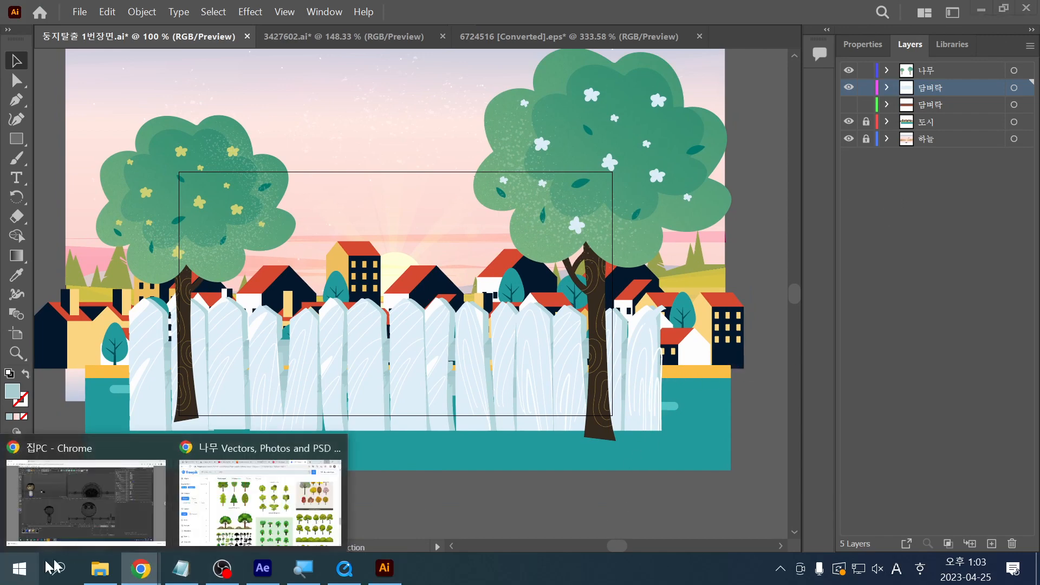
Step: Open 6075524.ai from the 소스 folder in Illustrator, skipping the font auto-activation
click(107, 579)
click(288, 459)
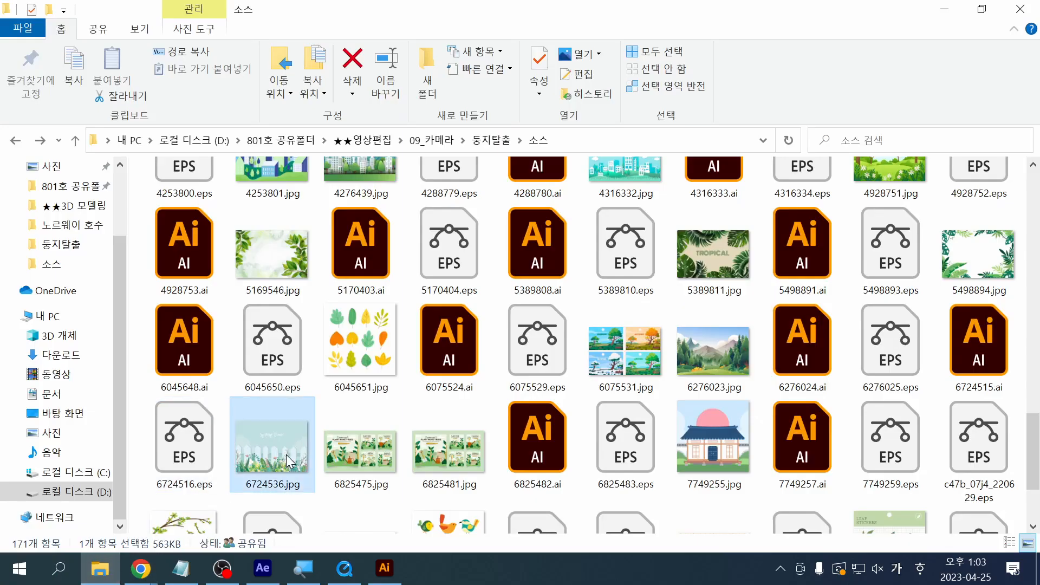
scroll(289, 460, down, 3)
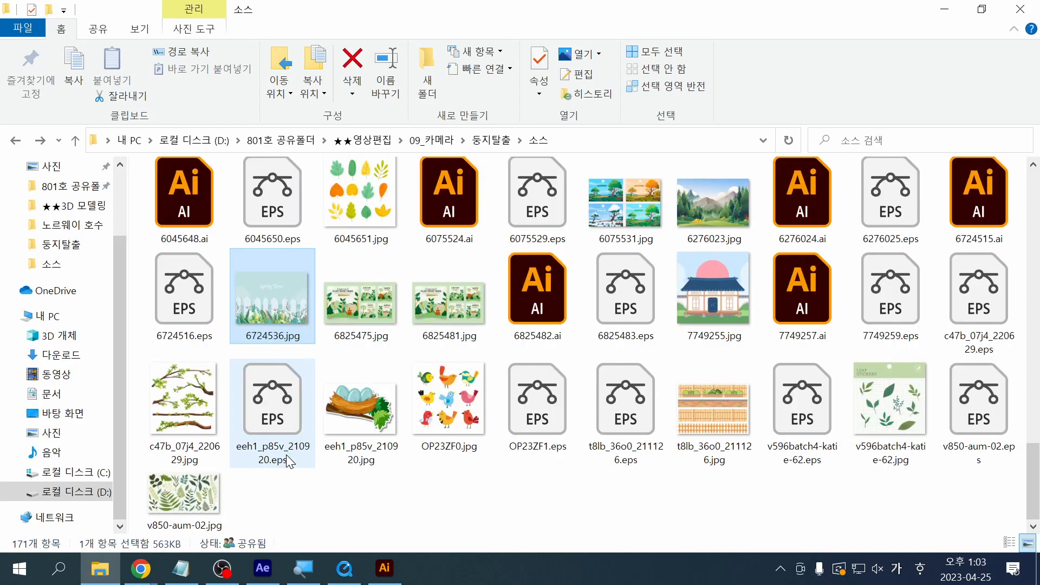
scroll(286, 454, up, 2)
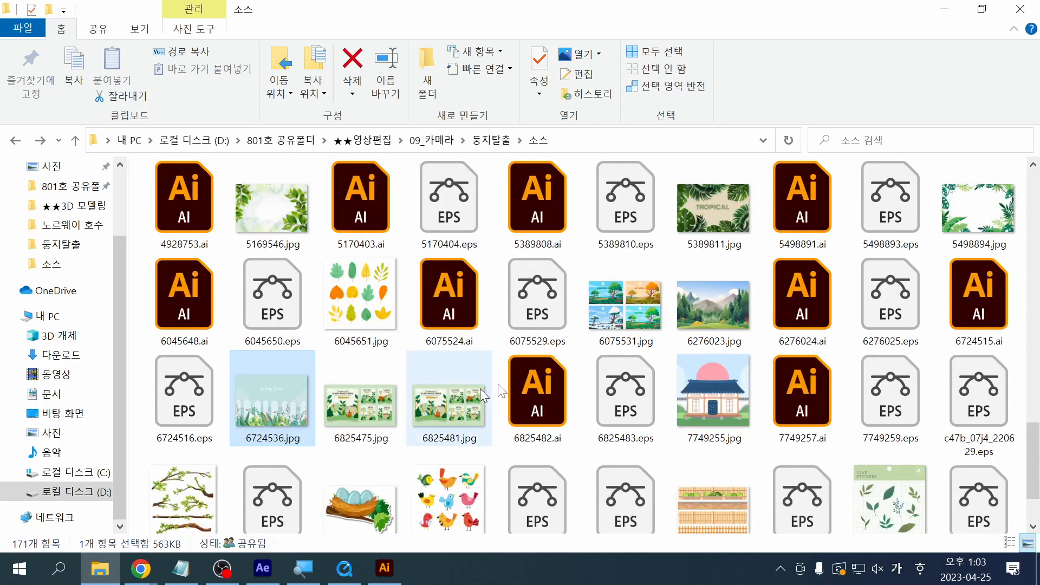
click(626, 320)
click(541, 316)
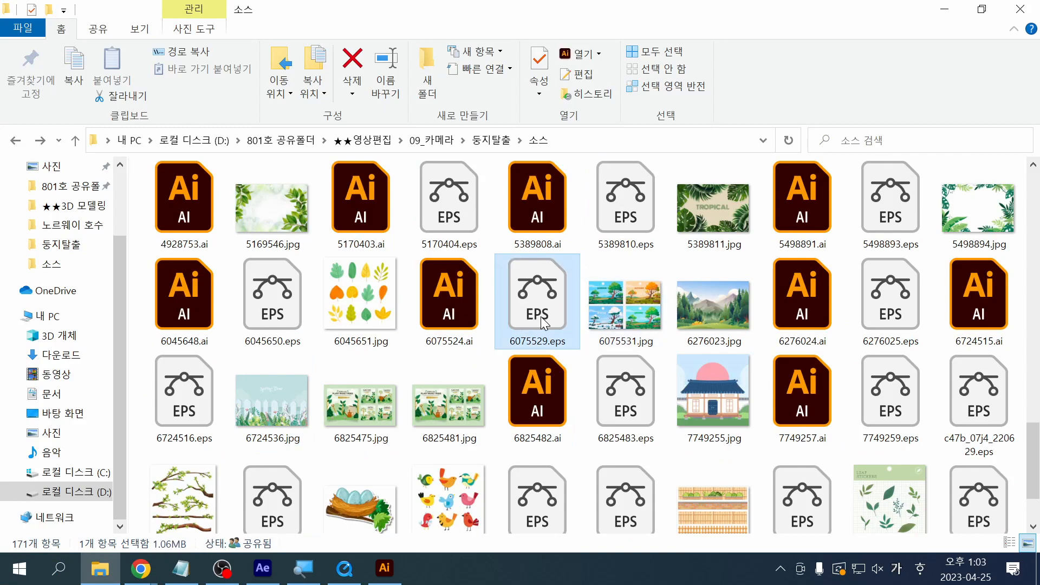
click(452, 315)
double_click(454, 316)
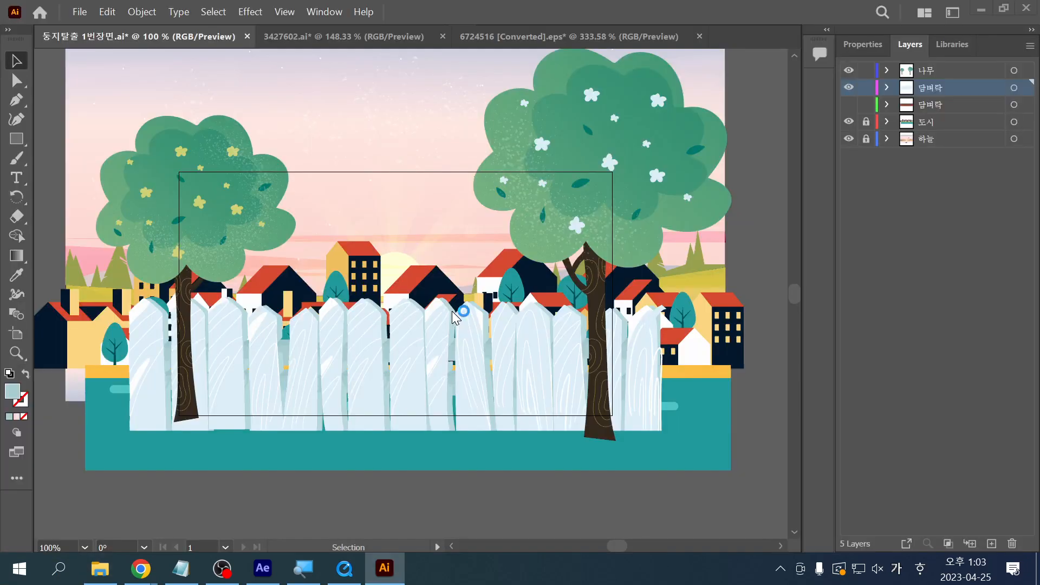
click(592, 361)
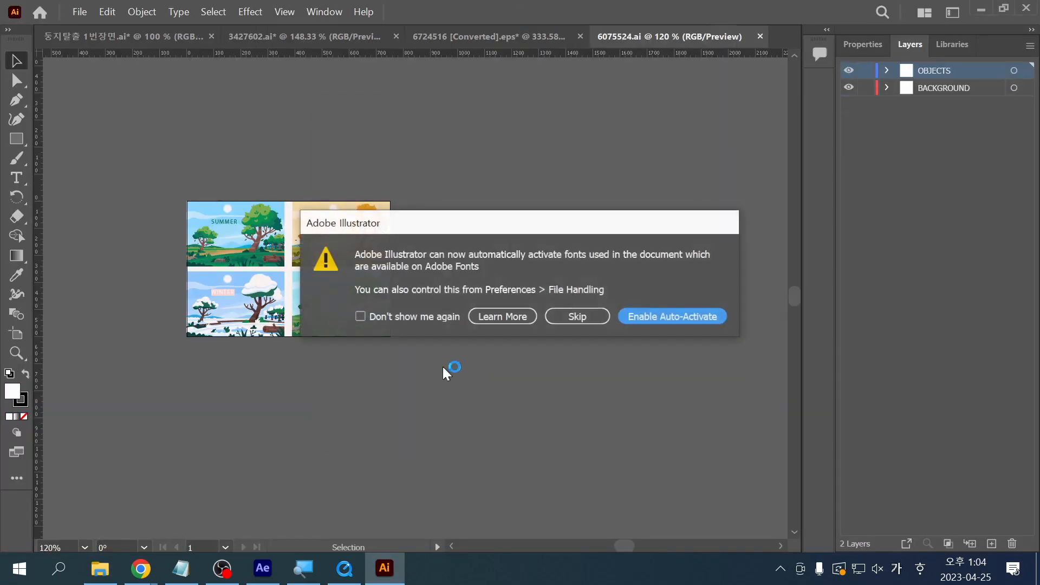
click(577, 316)
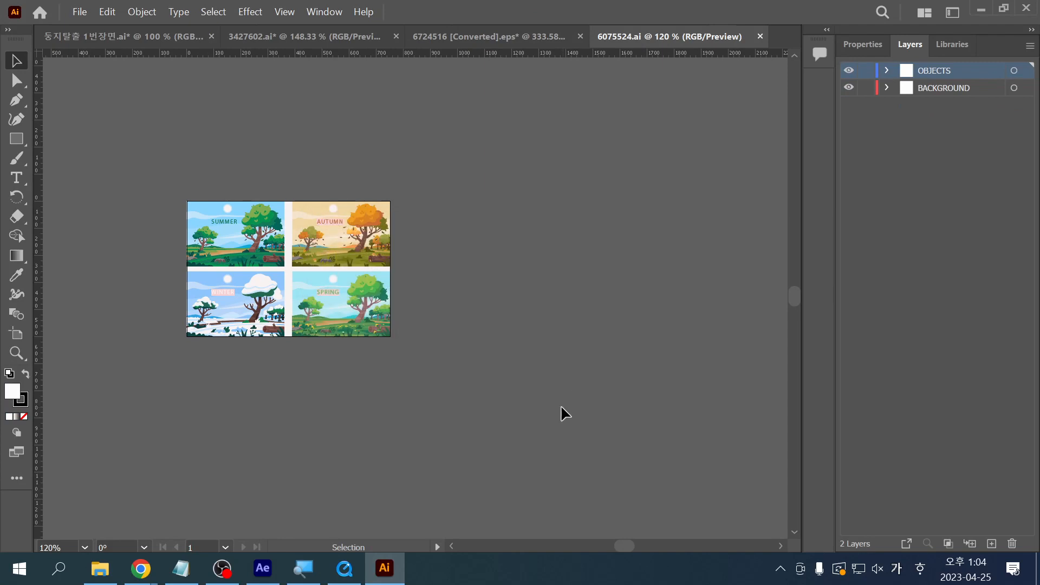
Step: Move the Spring scene out of the four-season artwork onto the empty canvas beside the artboard
right_click(364, 288)
click(382, 412)
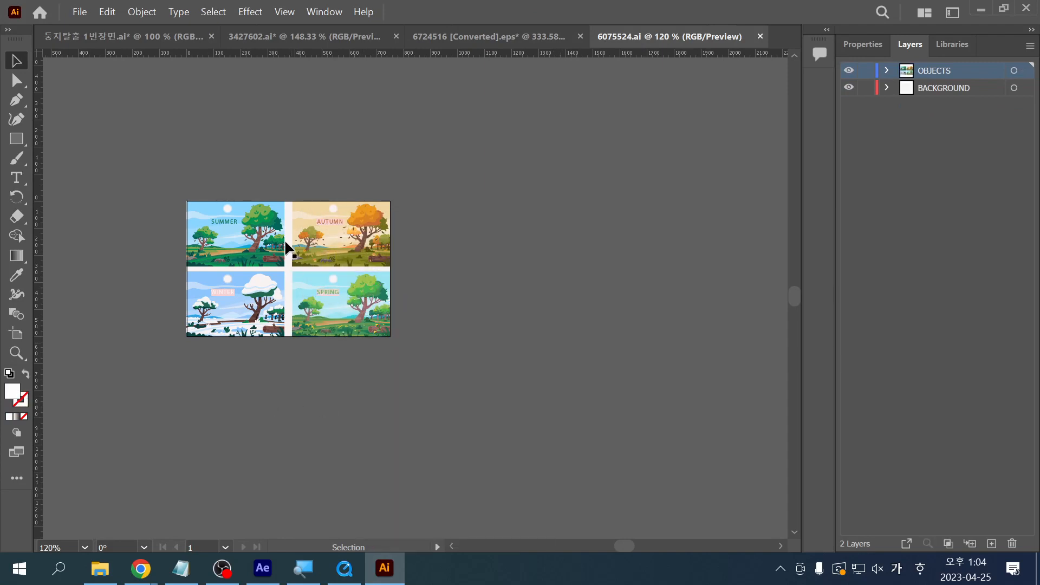
click(254, 244)
right_click(253, 239)
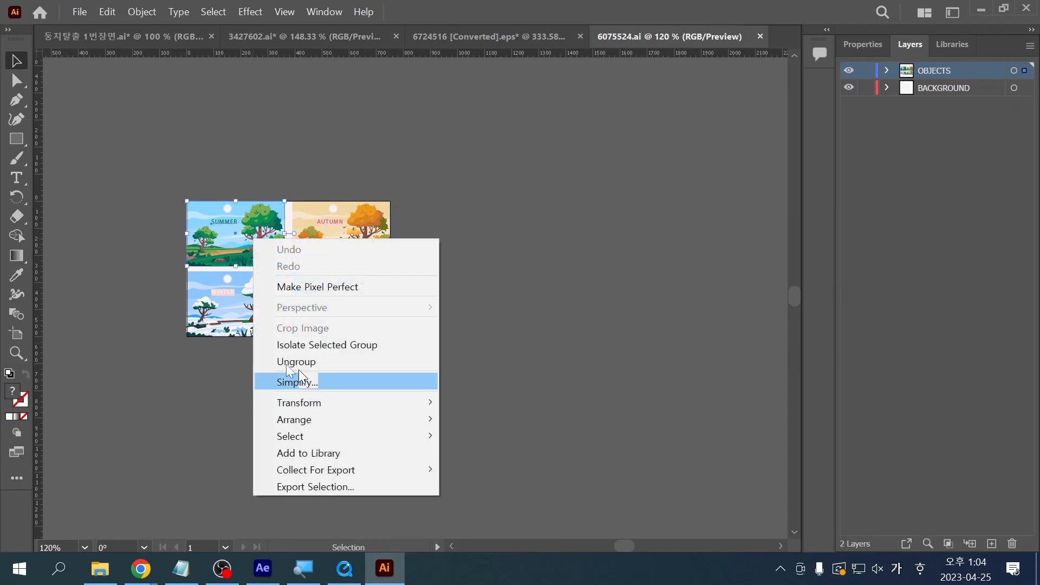
click(216, 365)
click(332, 302)
drag(352, 313, 486, 332)
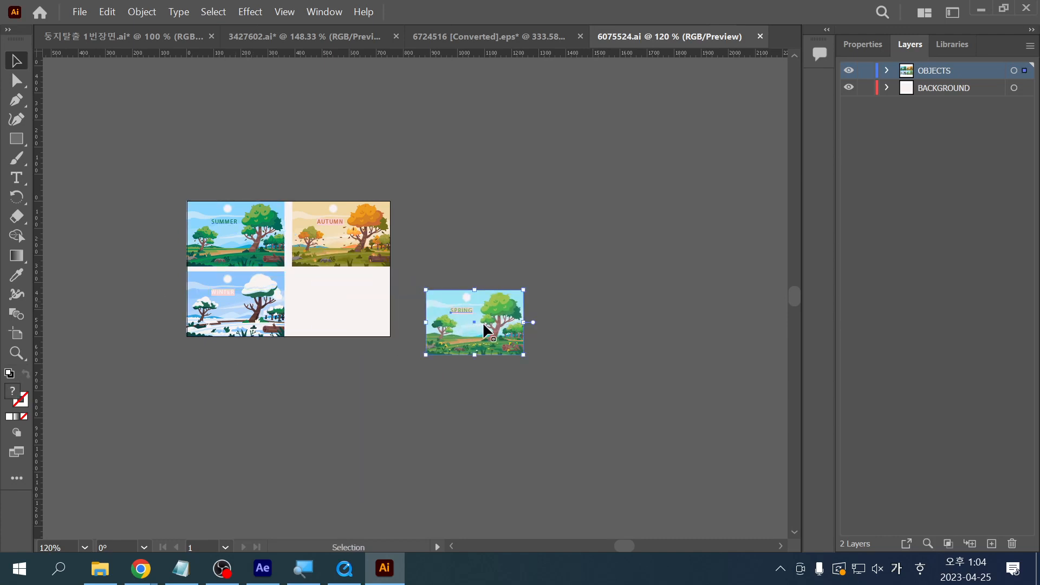
Step: Ungroup the Spring scene and release its clipping mask
right_click(515, 345)
click(542, 191)
click(499, 365)
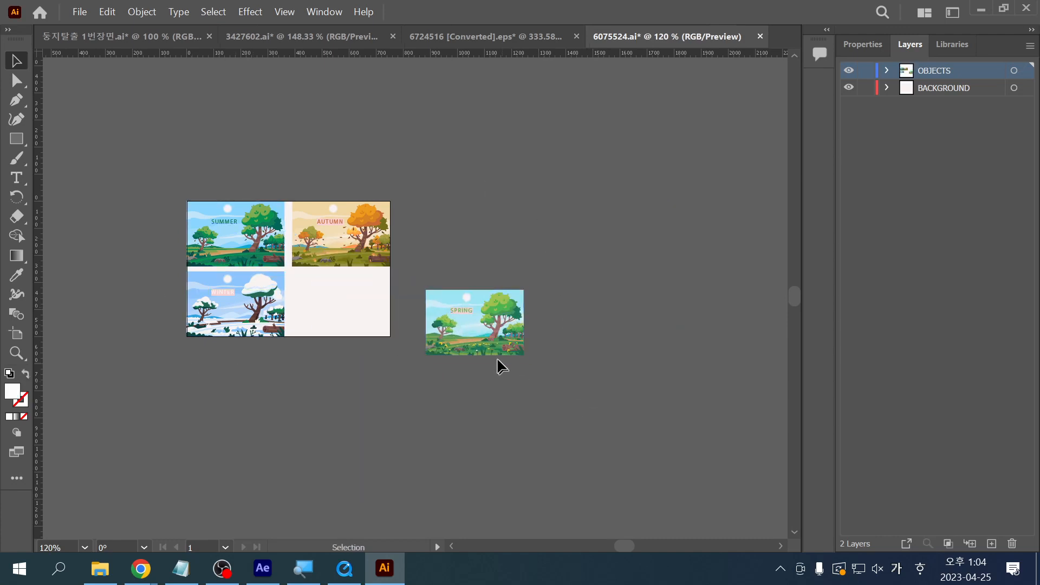
click(495, 348)
right_click(496, 350)
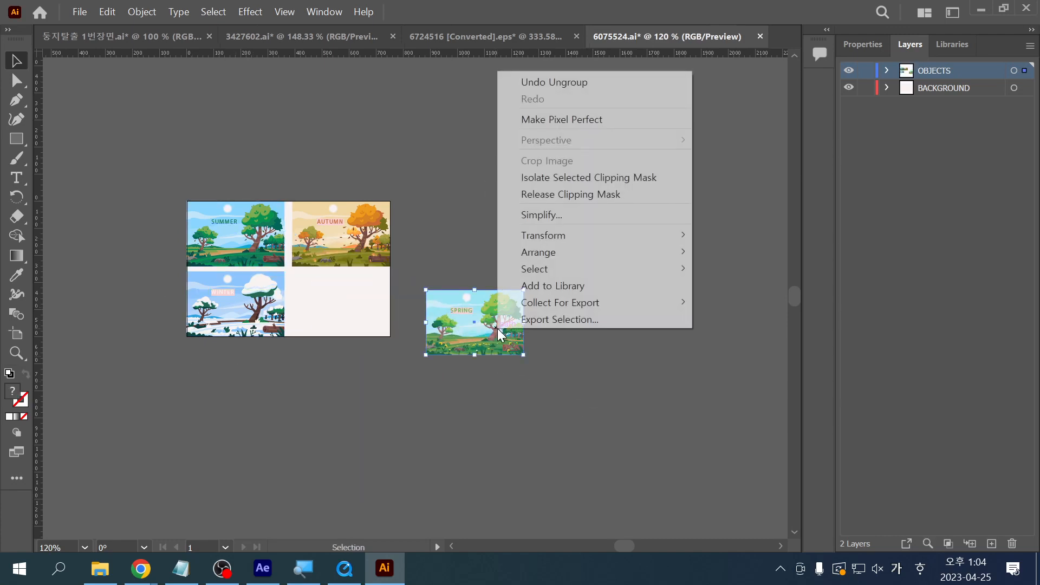
click(581, 194)
click(585, 374)
click(510, 316)
drag(508, 303, 559, 227)
key(ctrl+z)
click(627, 390)
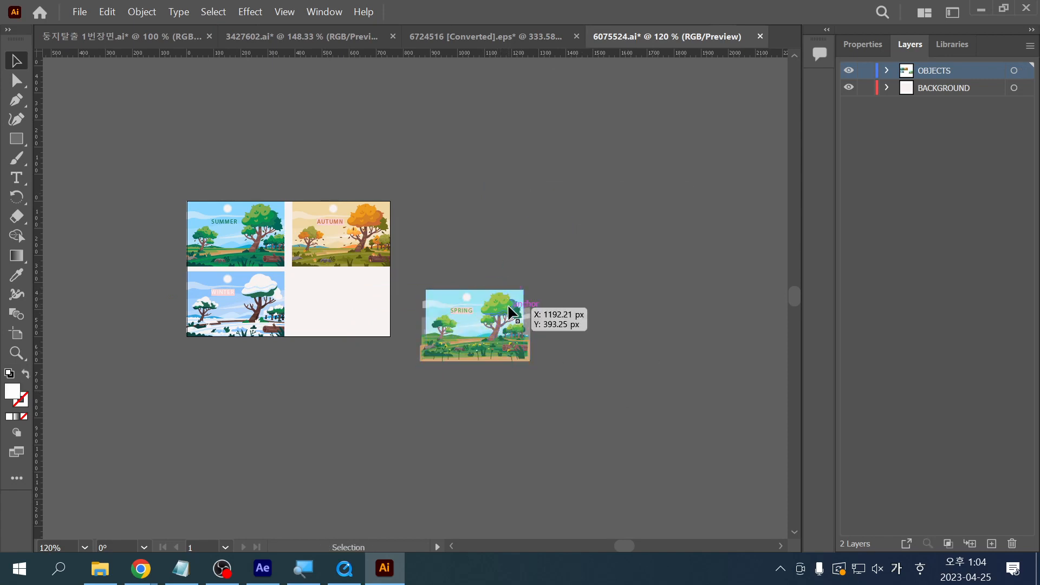
Step: Copy the large tree of the Spring scene and return to the 둥지탈출 1번장면.ai document
click(508, 307)
key(ctrl+c)
key(alt+Tab)
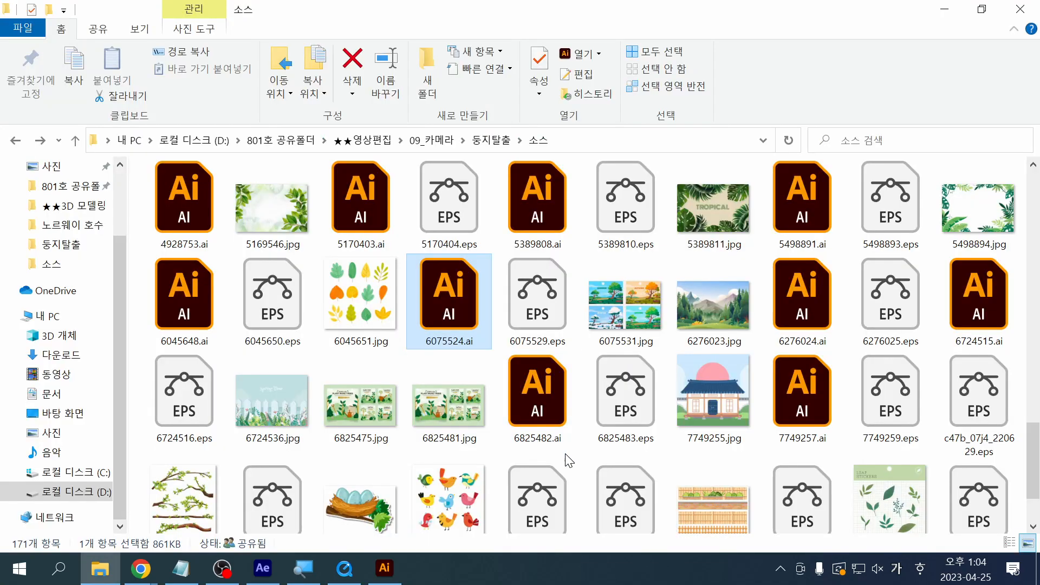
key(alt+Tab)
key(Tab)
key(alt+Tab)
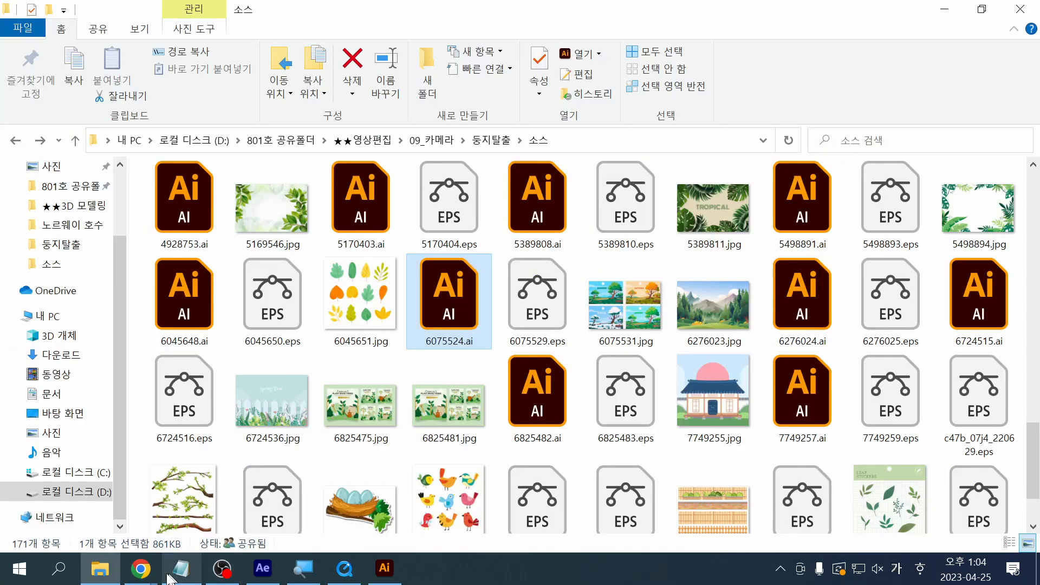
click(385, 567)
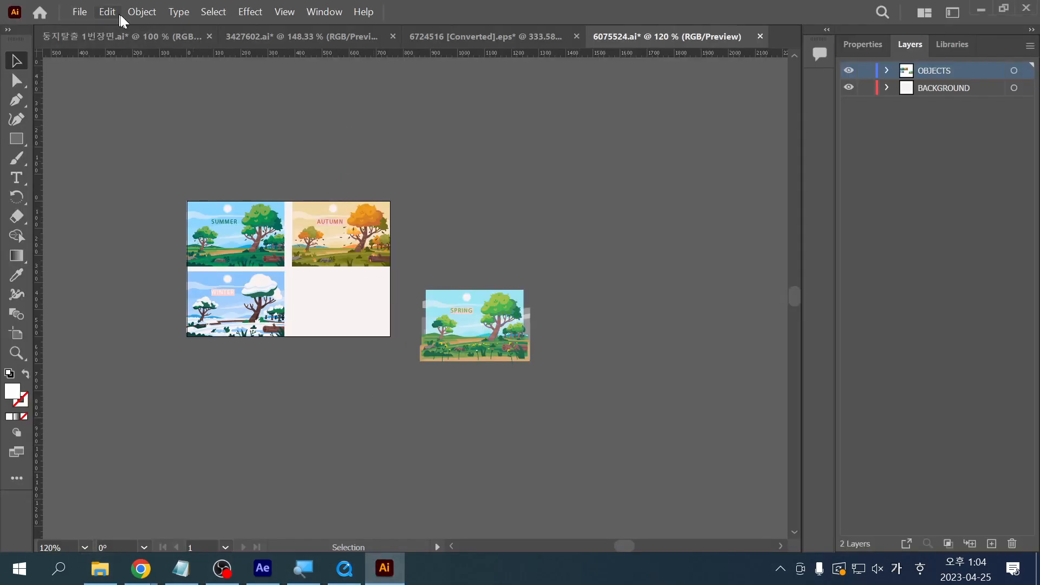
click(130, 36)
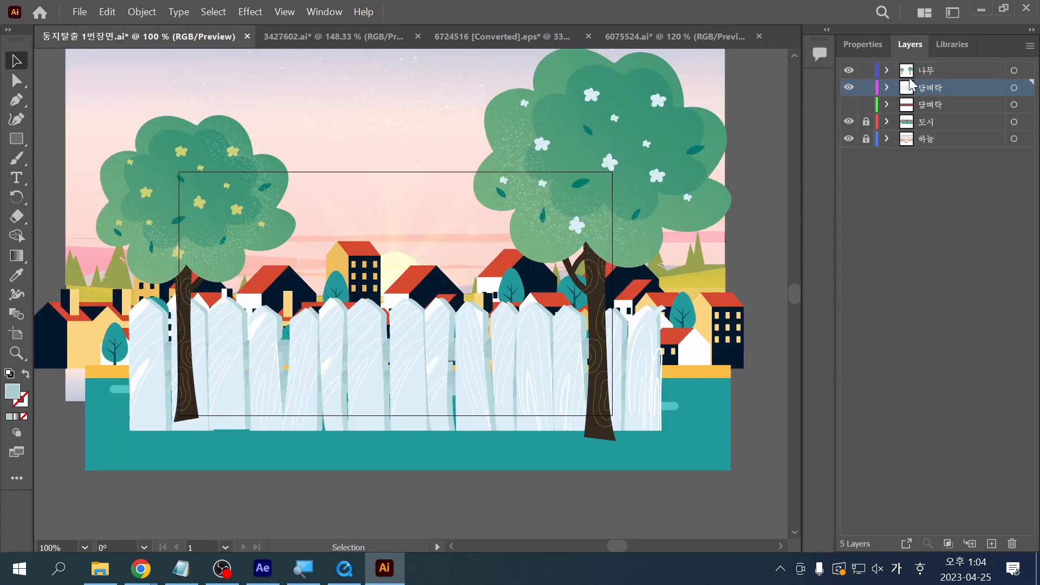
Step: Add a new layer above 나무, hide the 나무 layer and paste the copied tree into the new layer
click(929, 71)
click(992, 544)
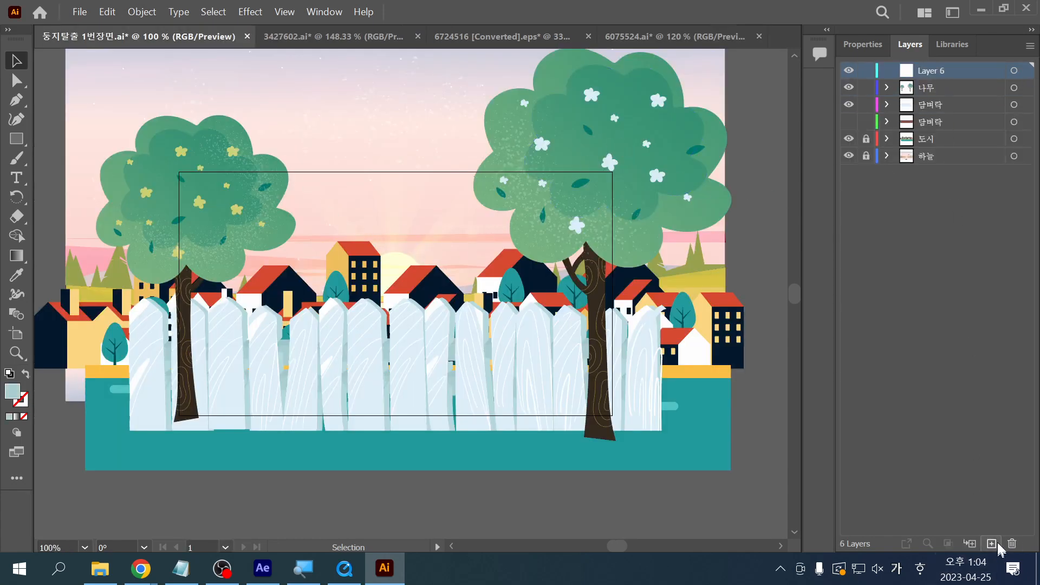
click(847, 88)
key(ctrl+v)
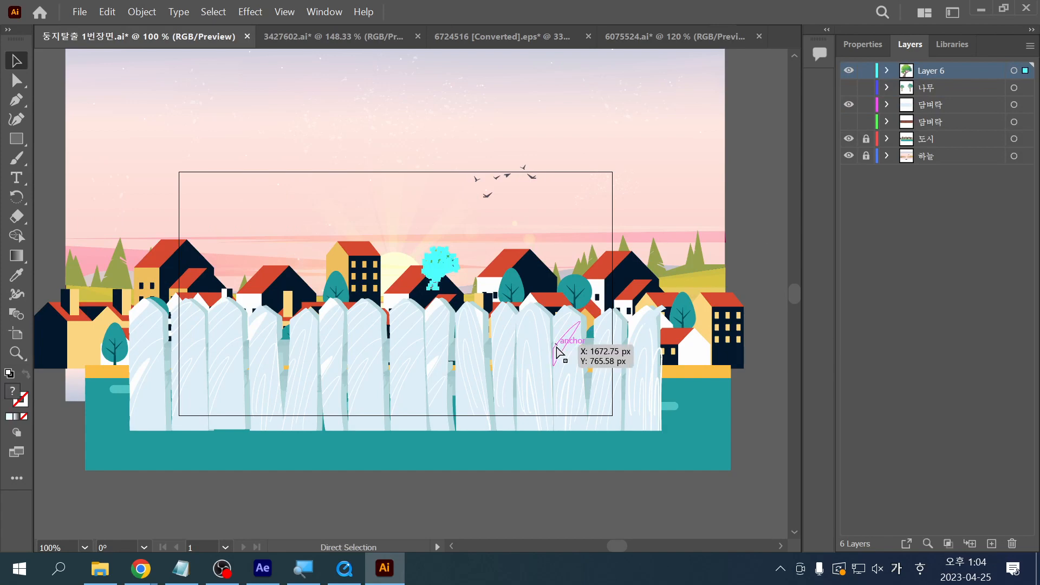
Step: Enlarge the pasted tree, place it slightly tilted over the left end of the fence and save the file
drag(456, 290, 639, 487)
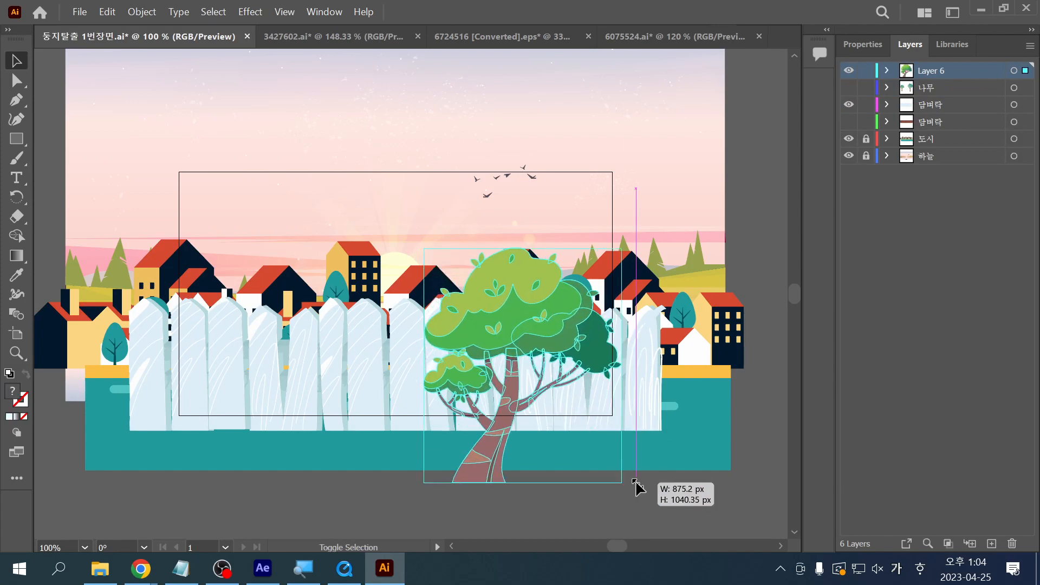
drag(499, 322, 200, 275)
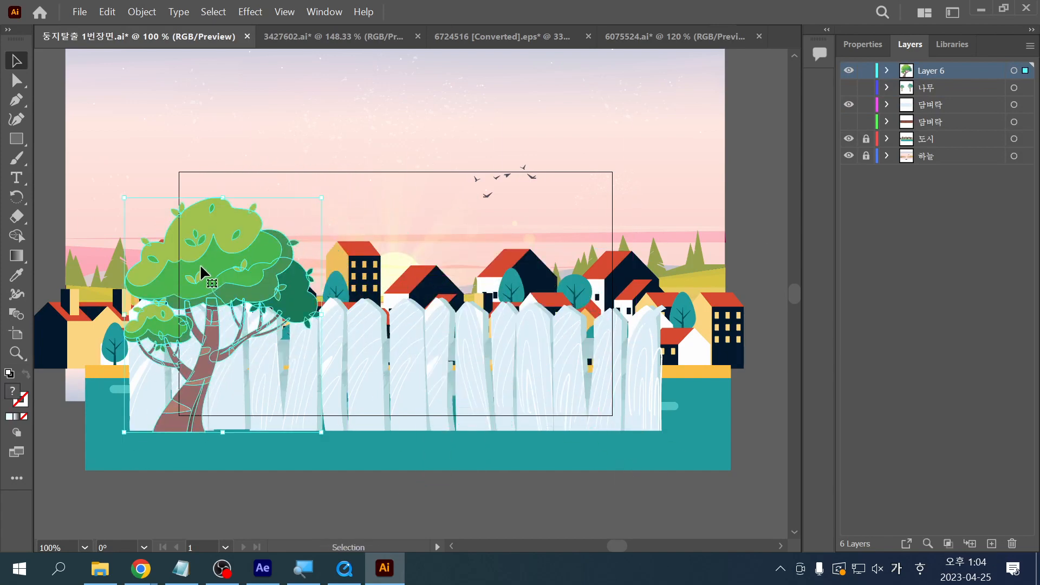
drag(125, 200, 93, 116)
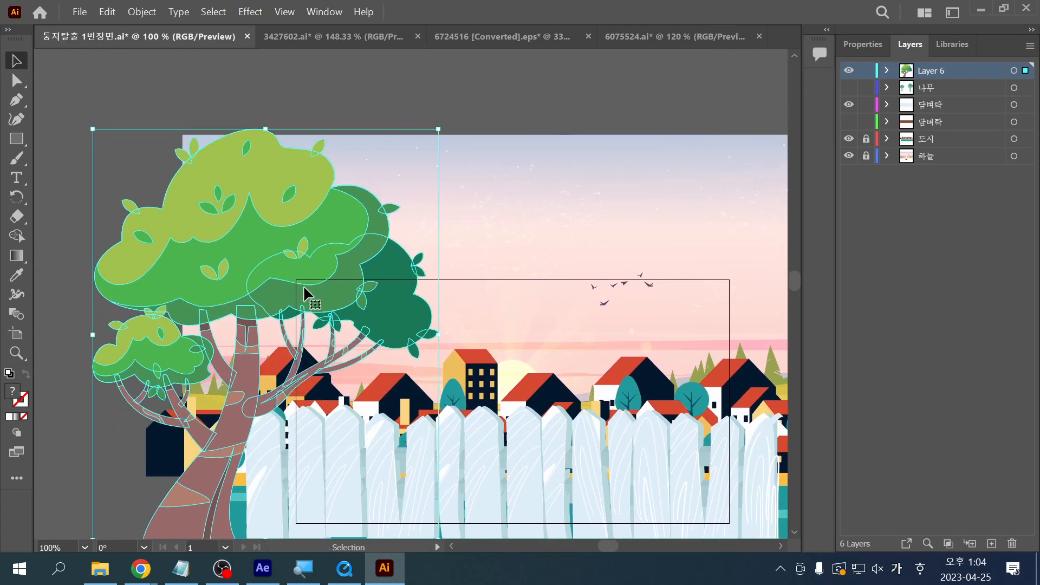
drag(314, 284, 392, 272)
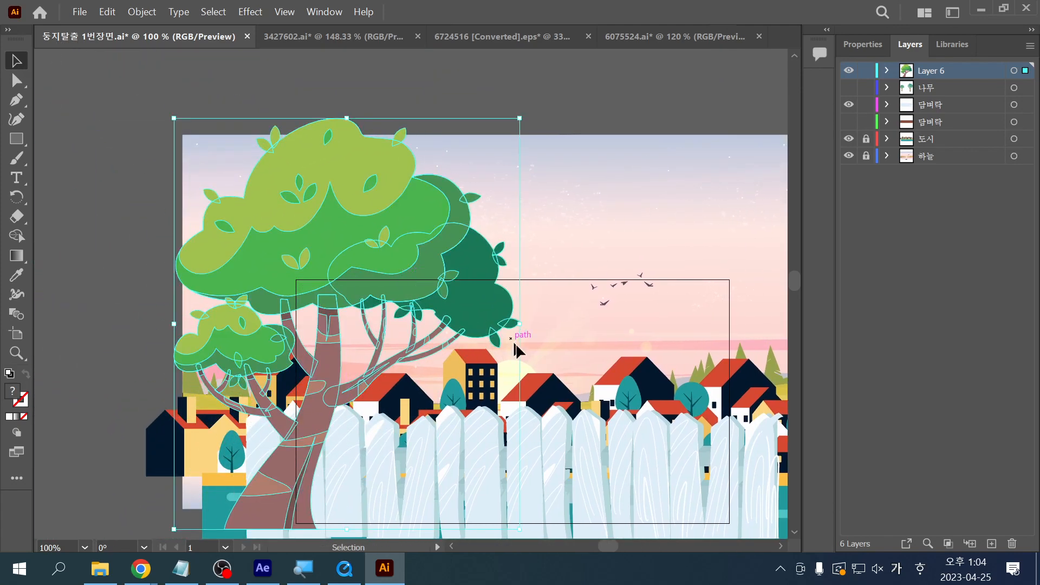
drag(525, 114, 504, 111)
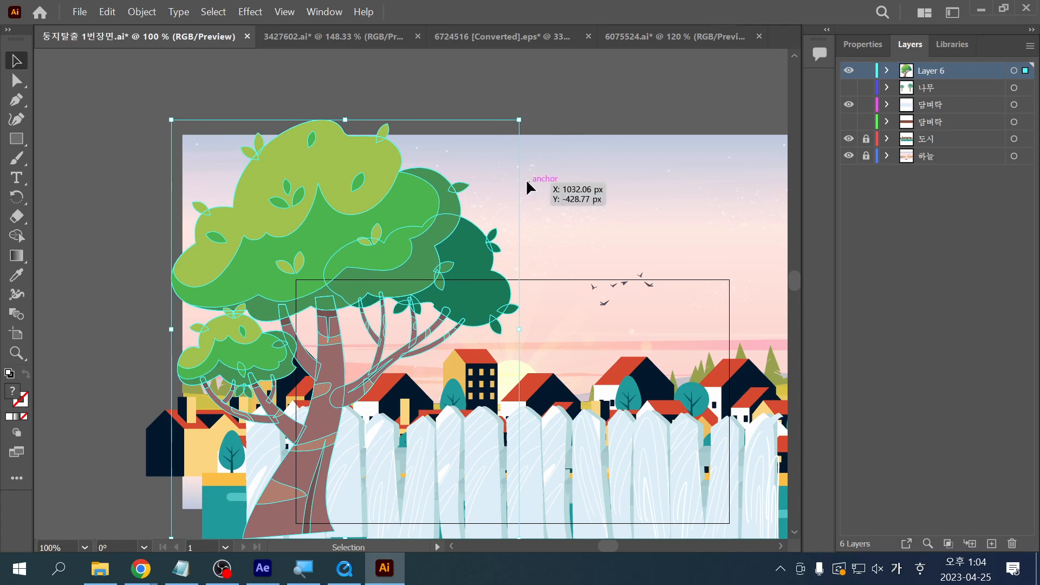
click(573, 118)
key(space)
drag(634, 208, 546, 177)
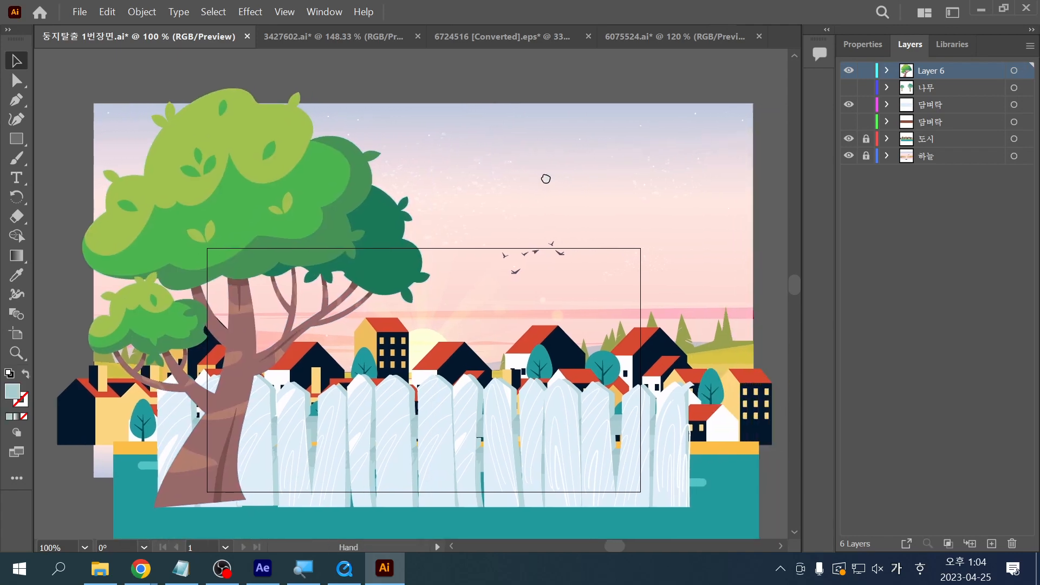
key(ctrl+s)
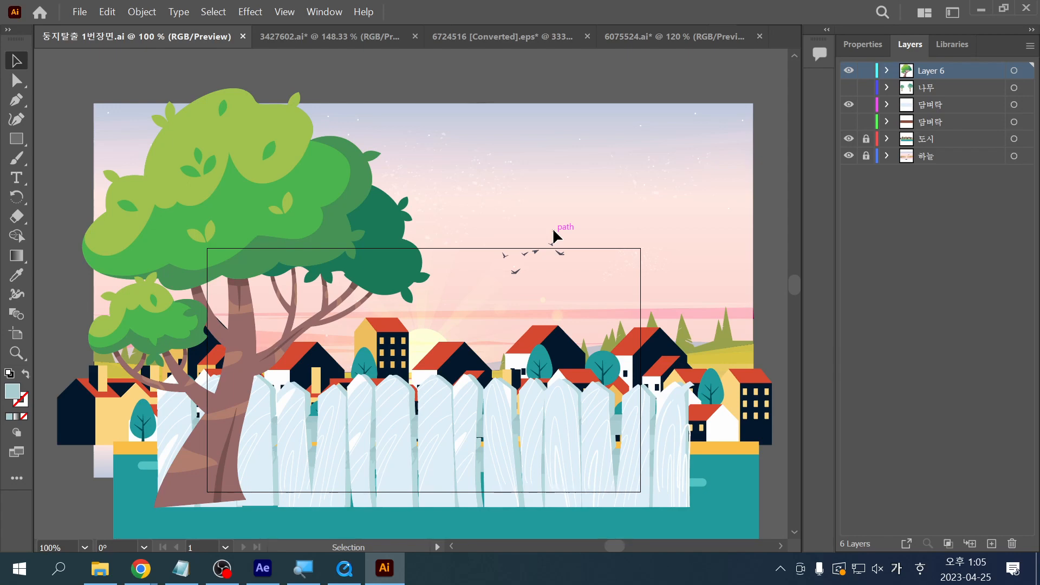
Step: Compare the old trees on the 나무 layer with the new tree on Layer 6 by switching their visibility
key(space)
drag(450, 337, 446, 336)
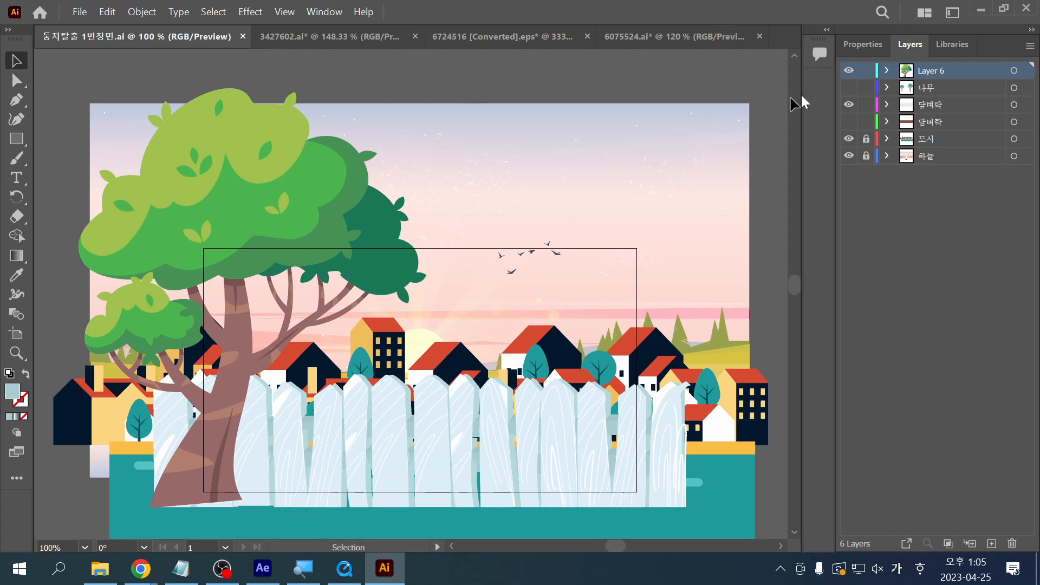
click(849, 72)
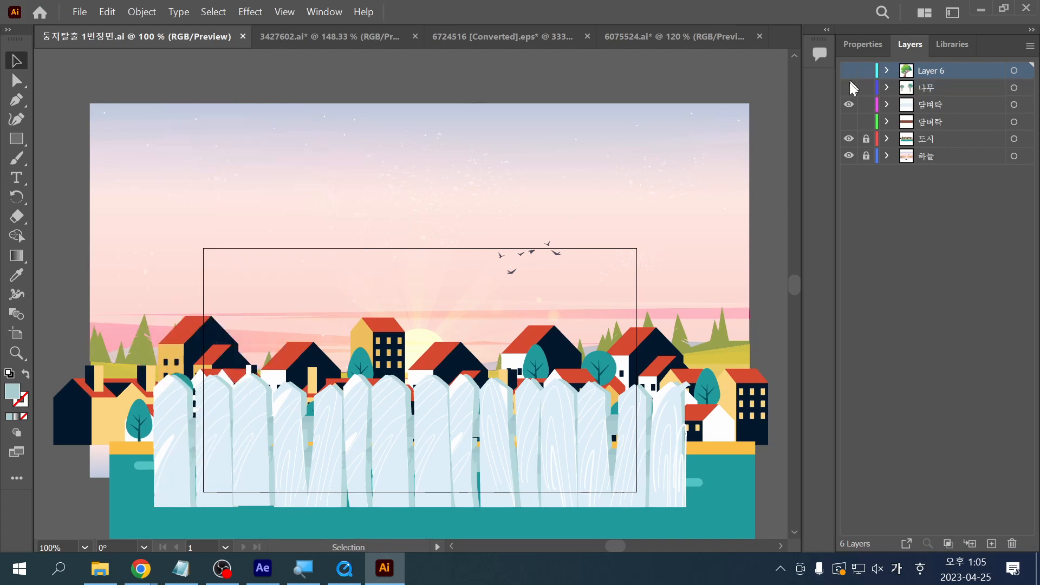
click(849, 89)
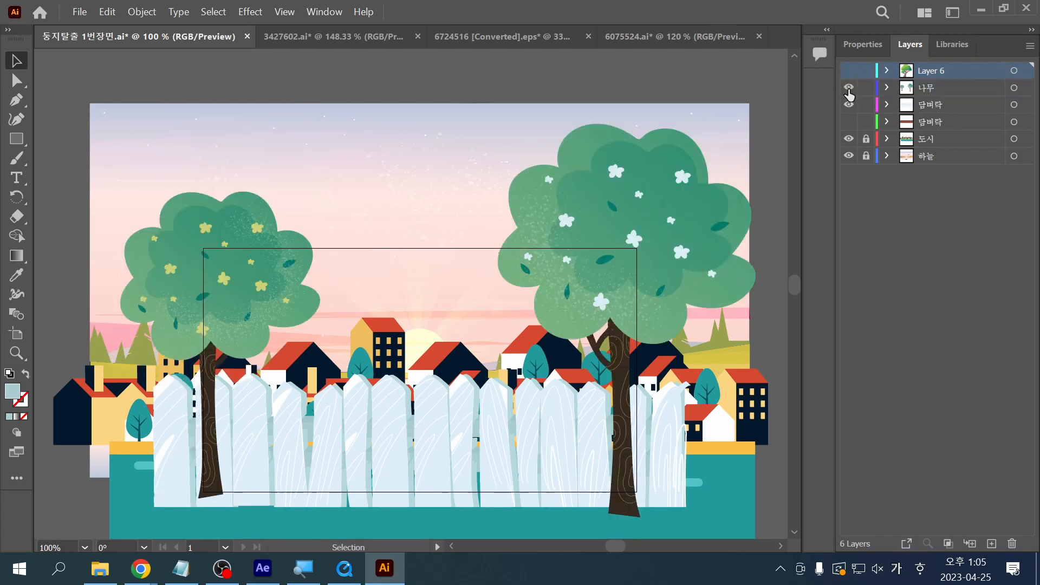
click(849, 88)
click(849, 70)
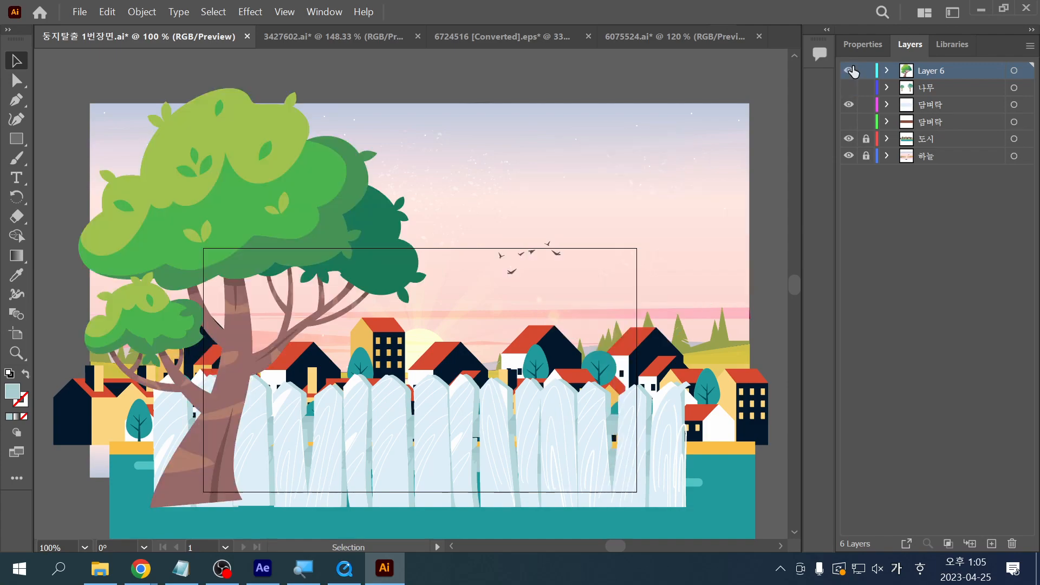
Step: Switch to the 소스 folder in File Explorer and look through its artwork previews for another tree illustration
mouse_move(105, 569)
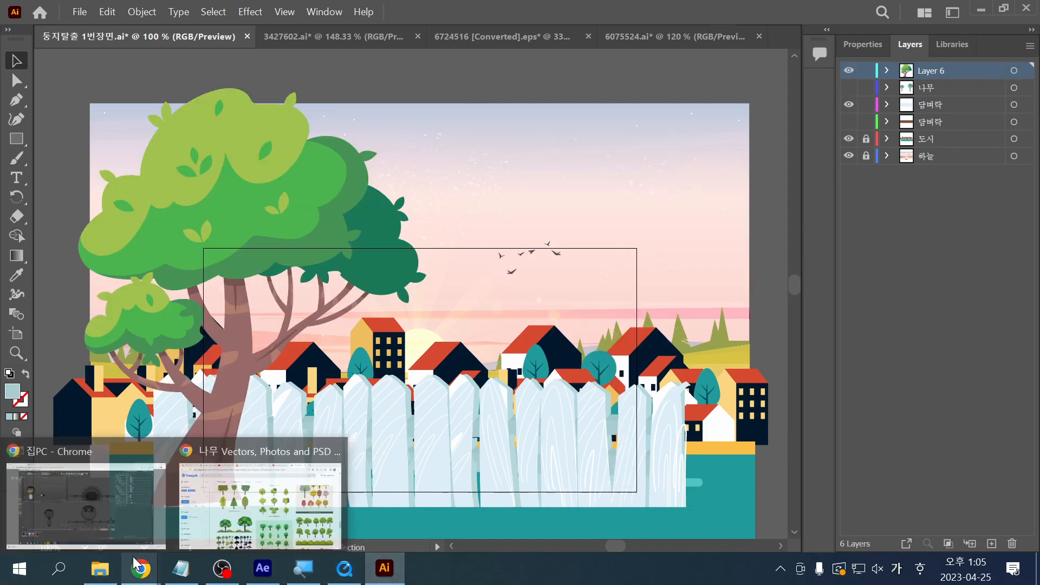
click(119, 503)
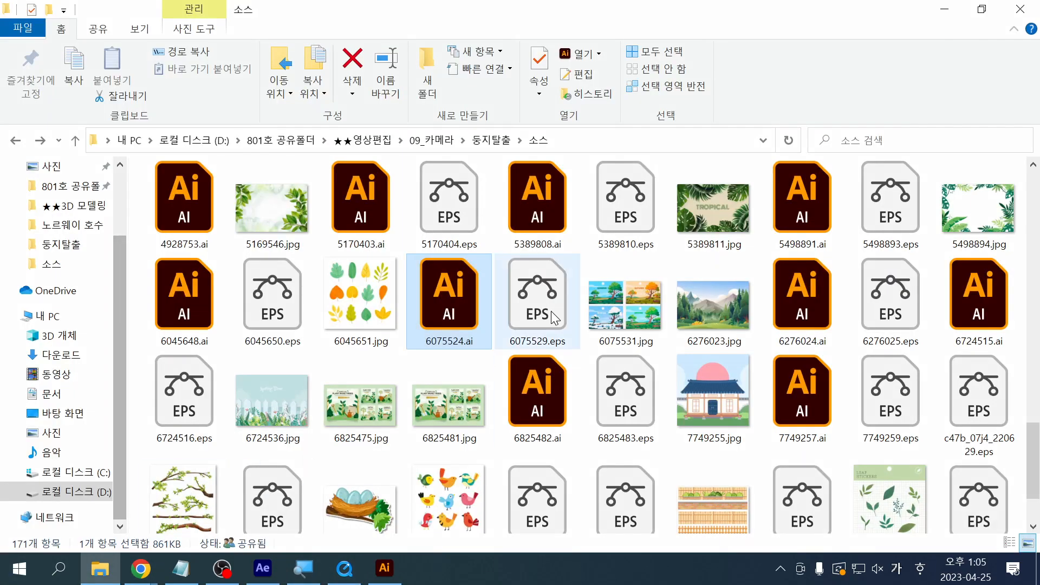
click(593, 310)
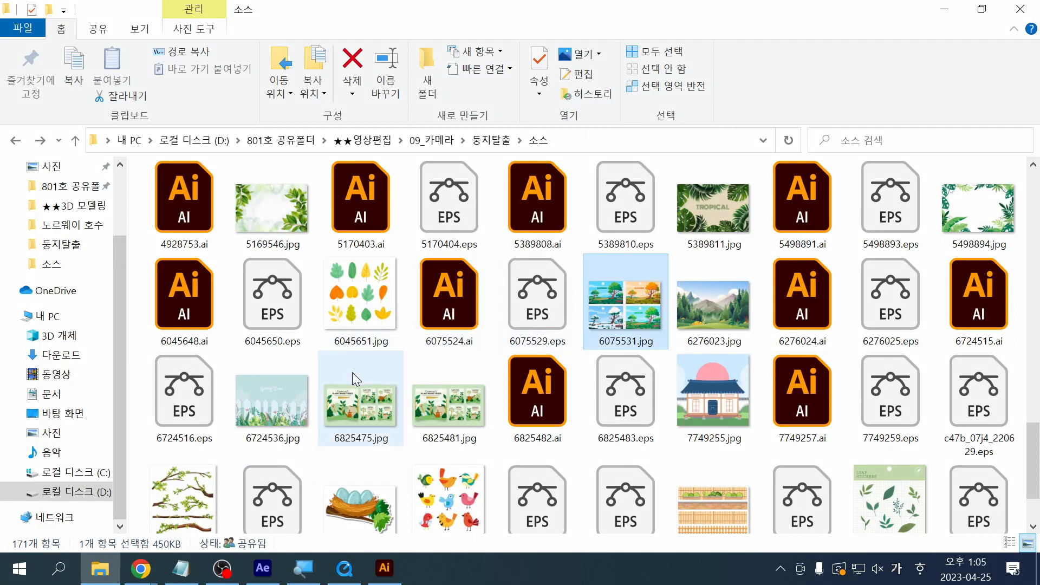
click(342, 413)
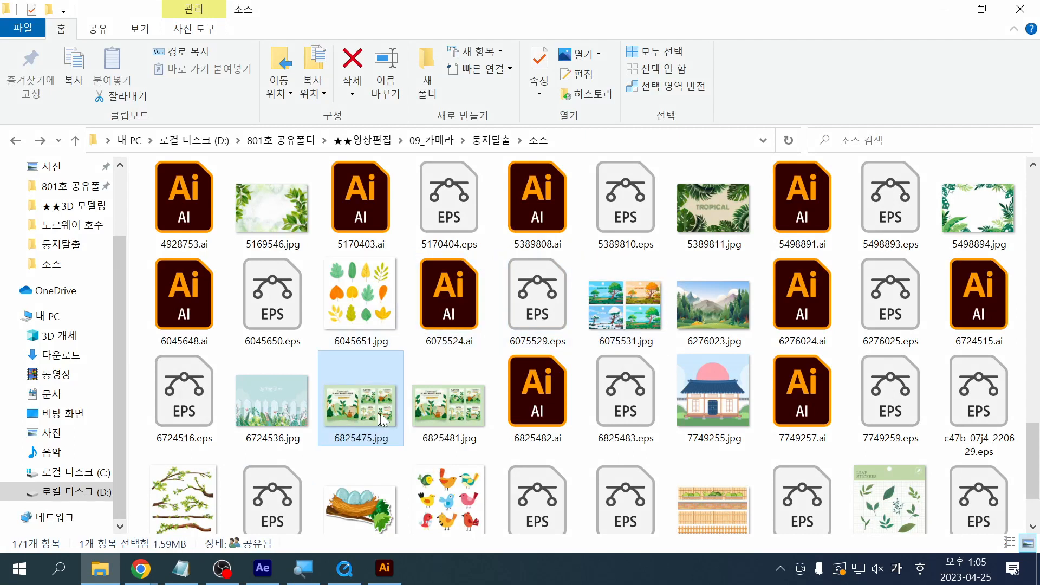
click(422, 409)
scroll(535, 410, down, 1)
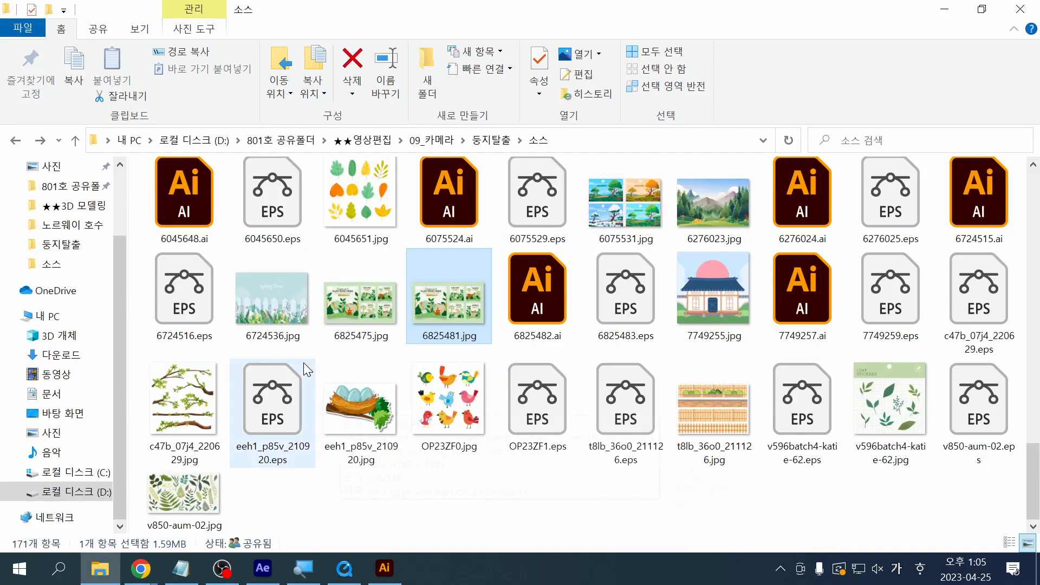
scroll(303, 362, up, 1)
drag(1035, 398, 1026, 367)
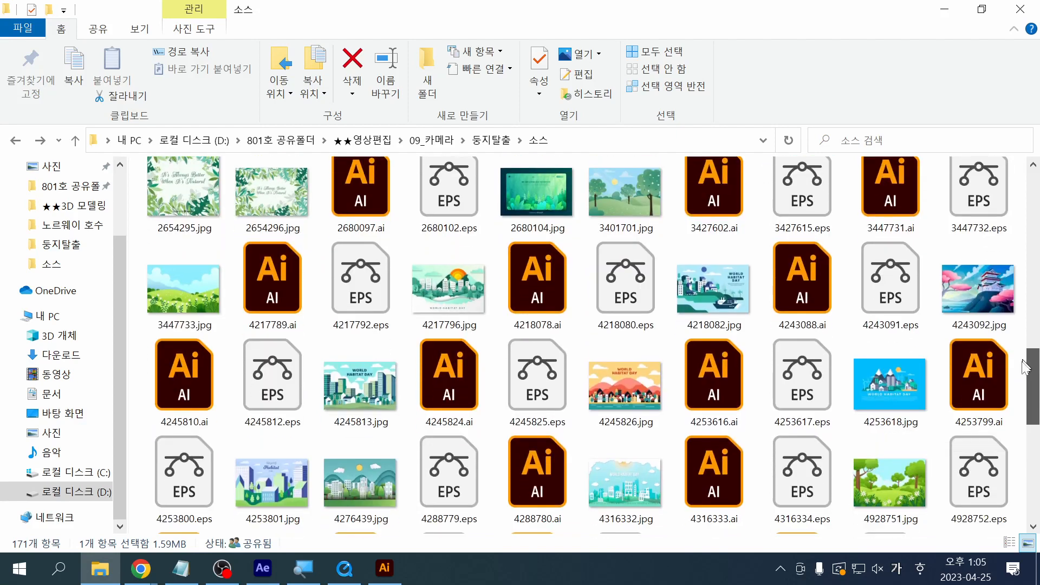
click(888, 498)
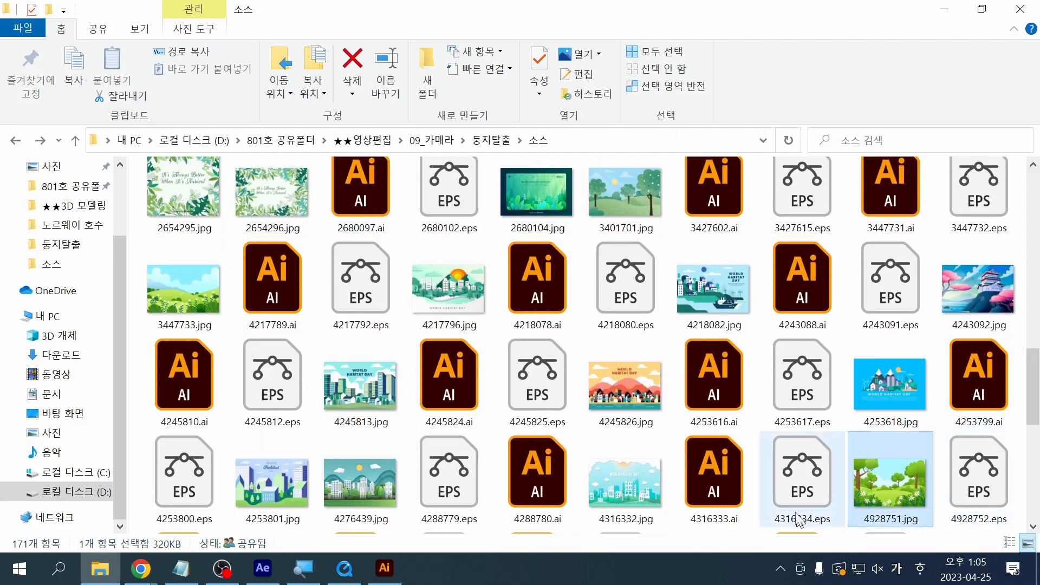
click(961, 483)
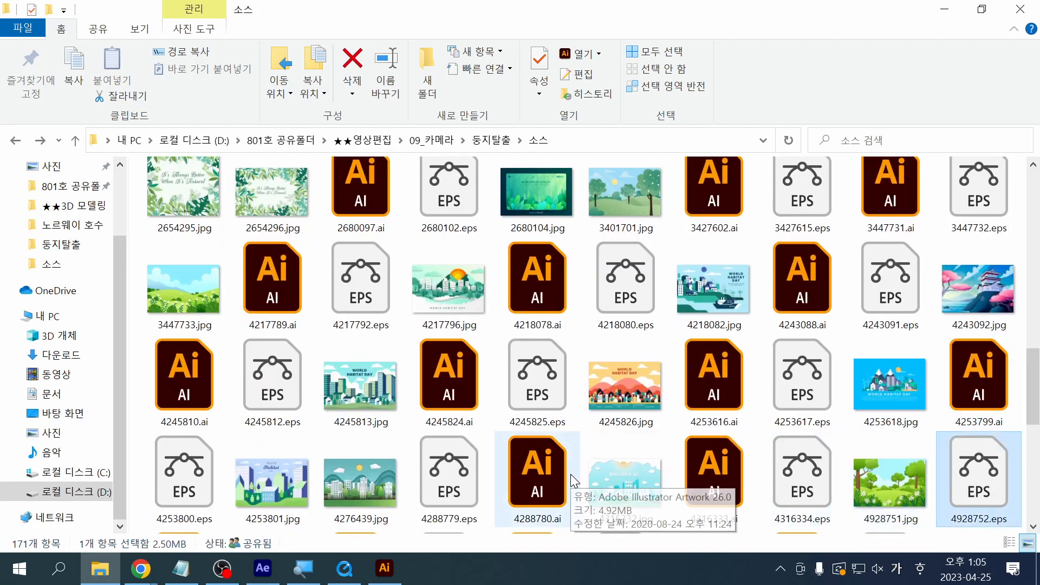
Step: Open the forest meadow illustration 4928753.ai from the 소스 folder in Illustrator
scroll(570, 474, down, 5)
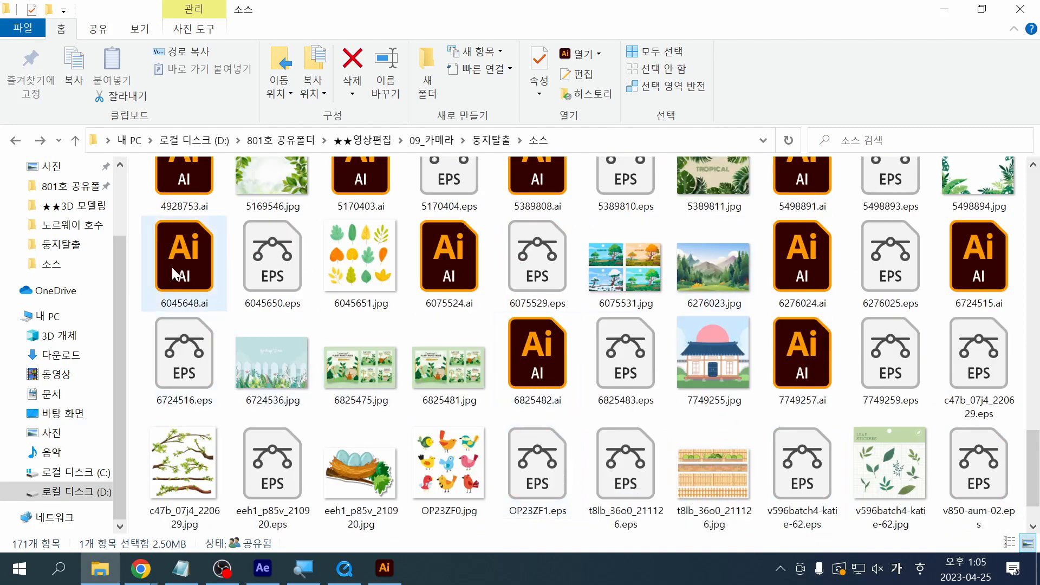
scroll(541, 348, up, 2)
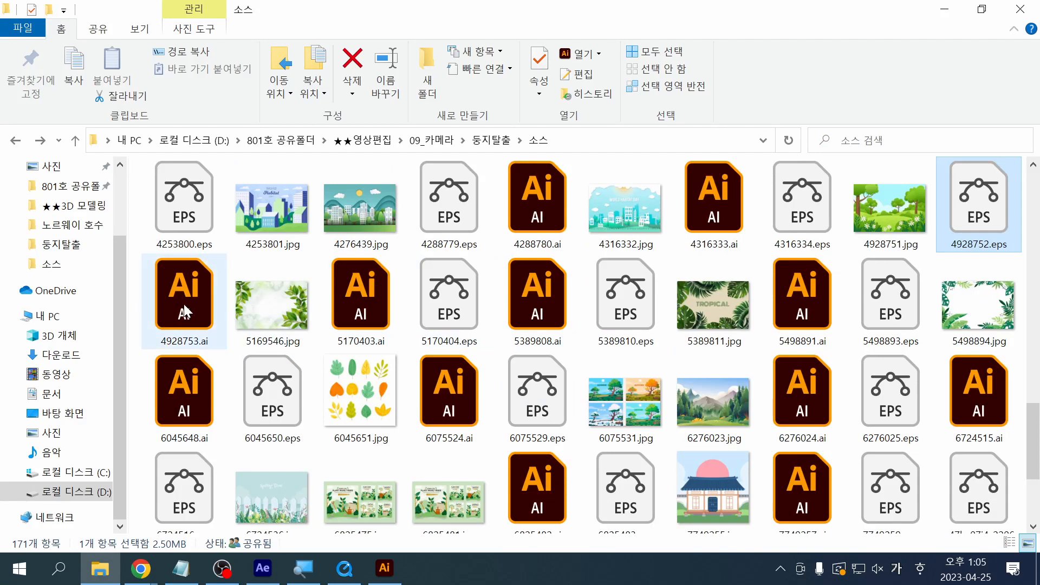
key(alt+Tab)
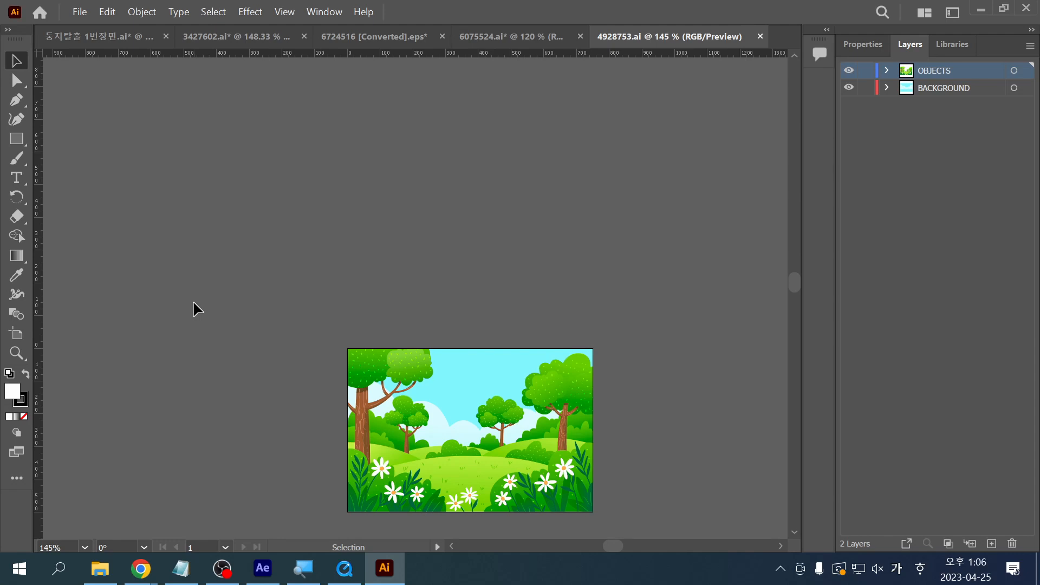
Step: Try moving the large left and right trees out of the meadow scene, undoing each move
click(374, 373)
right_click(365, 374)
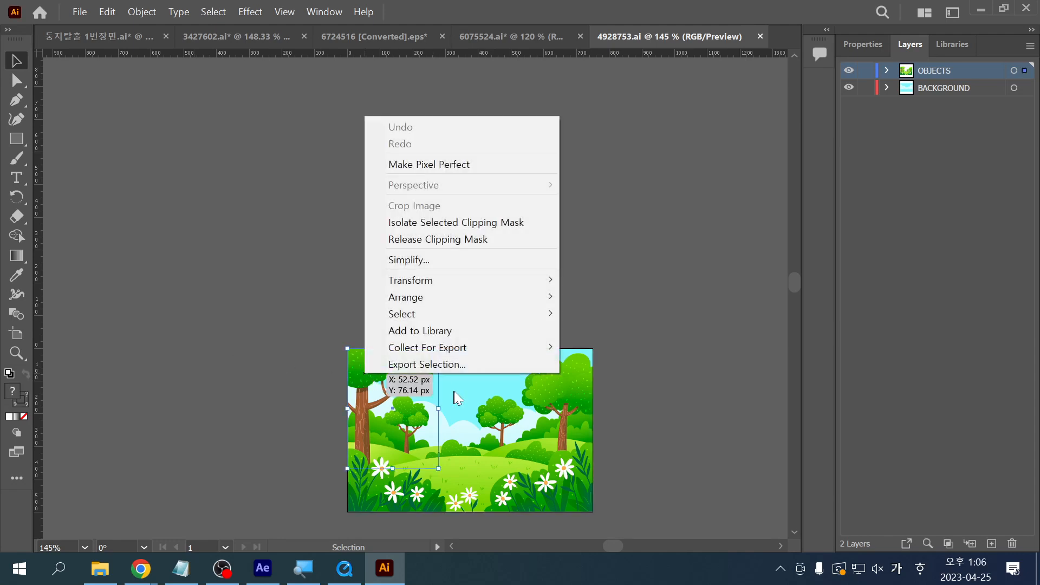
click(274, 388)
drag(367, 365, 301, 267)
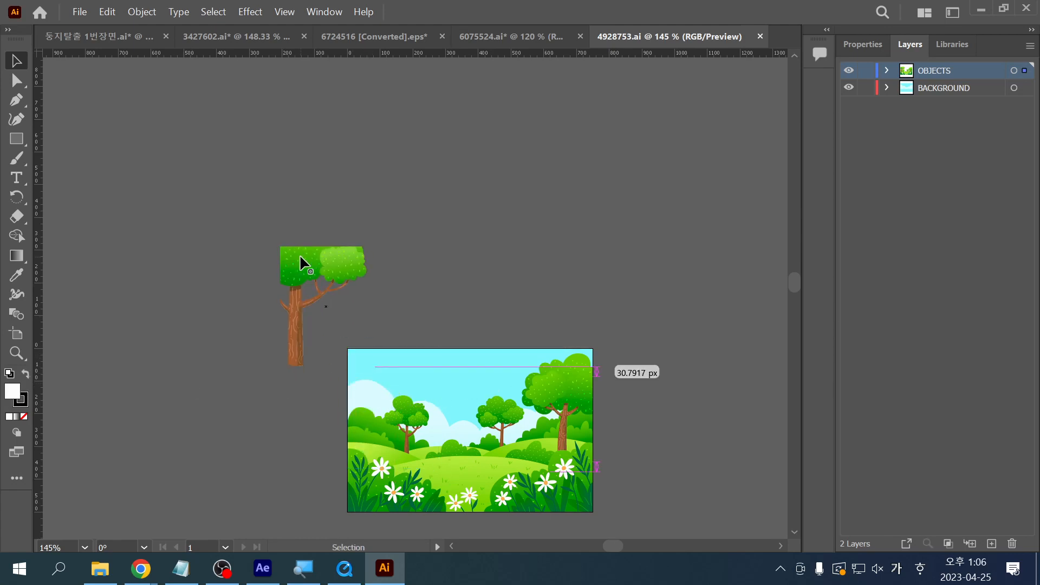
key(ctrl+z)
drag(581, 396, 485, 283)
key(ctrl+z)
click(437, 457)
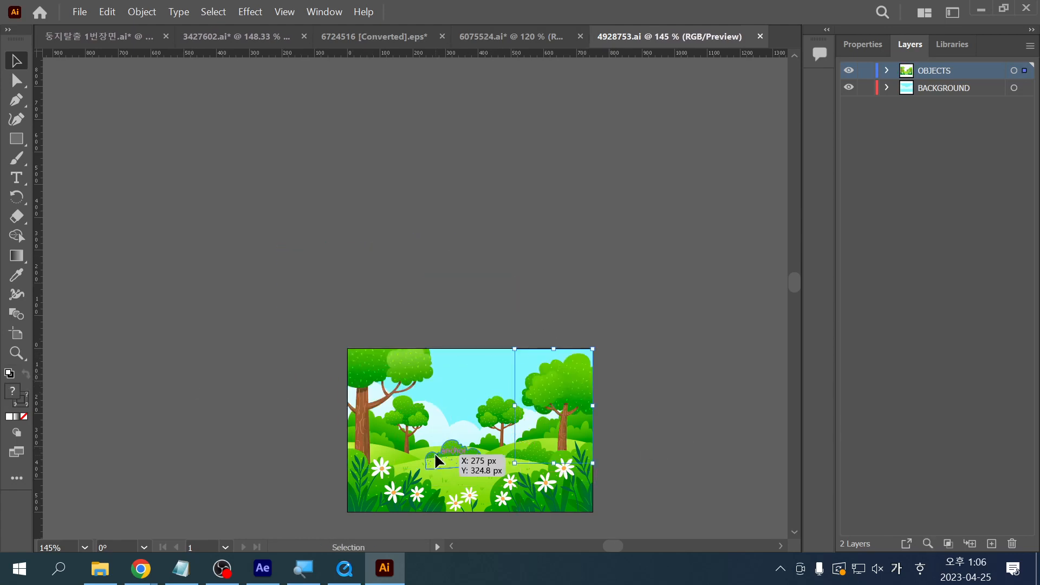
drag(548, 491, 585, 487)
key(ctrl+z)
click(648, 440)
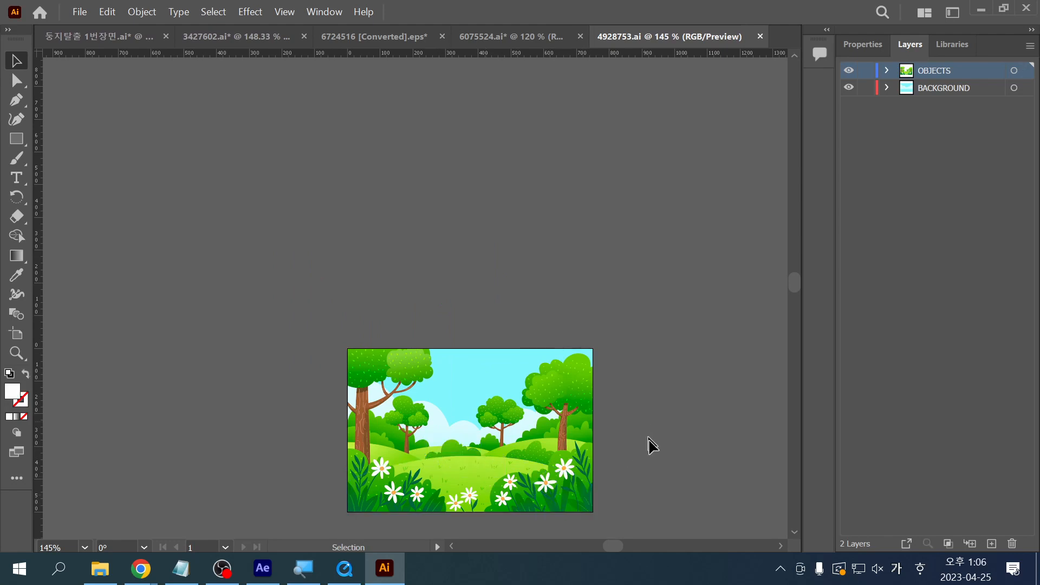
Step: Move the large right-hand tree above the artboard and release its clipping mask
click(578, 404)
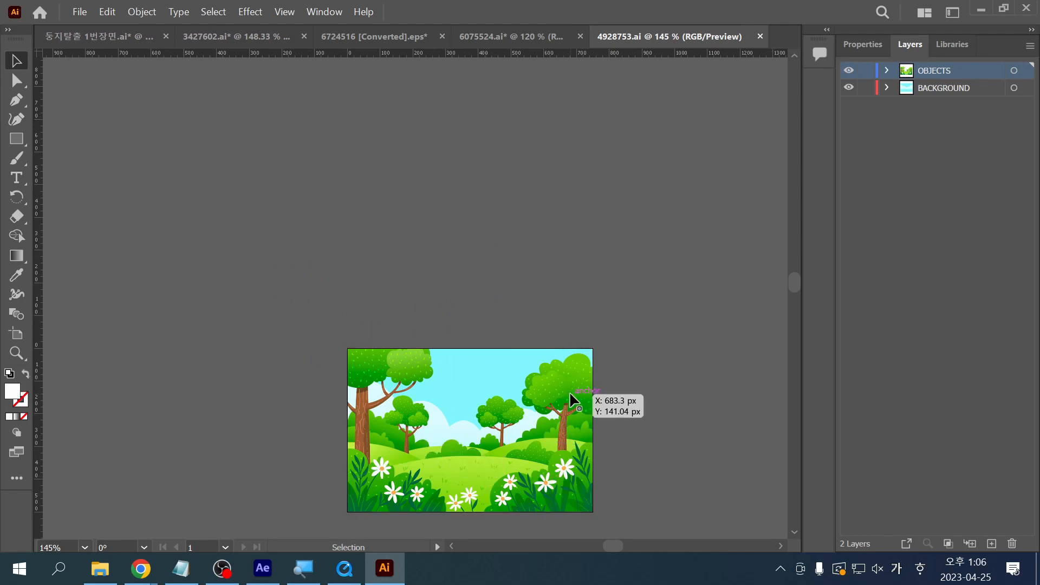
drag(579, 404, 462, 196)
right_click(462, 195)
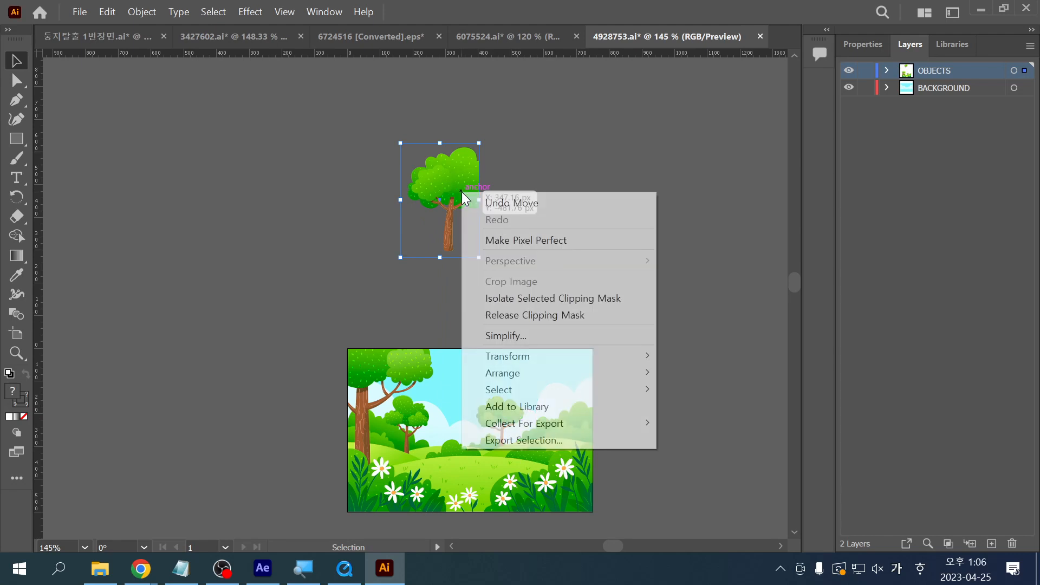
click(557, 317)
click(482, 241)
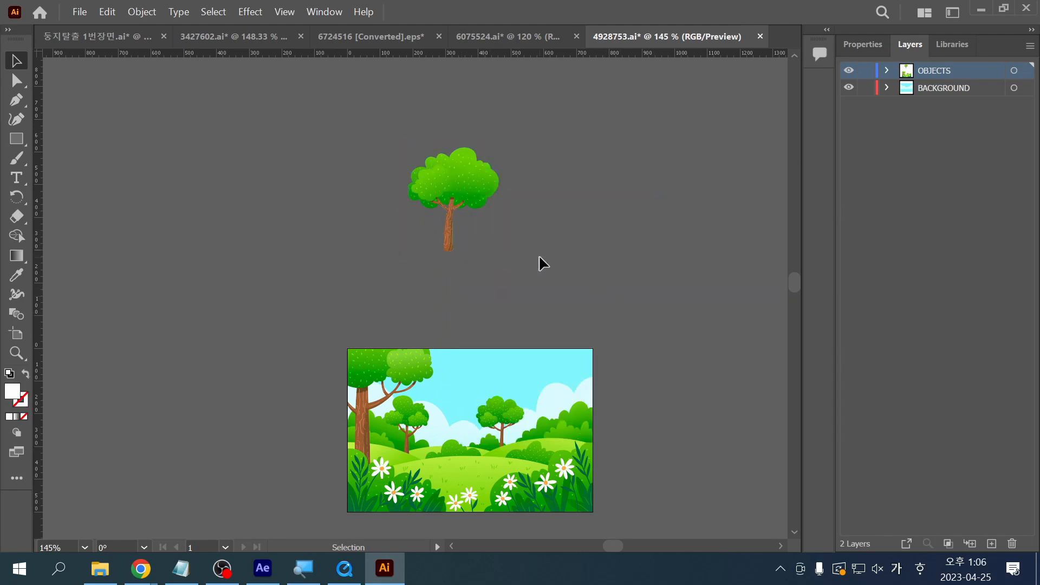
Step: Remove the leftover mask frame around the released round tree and copy the complete tree
drag(539, 258, 465, 224)
click(503, 258)
drag(516, 264, 369, 119)
click(376, 245)
click(459, 172)
click(535, 268)
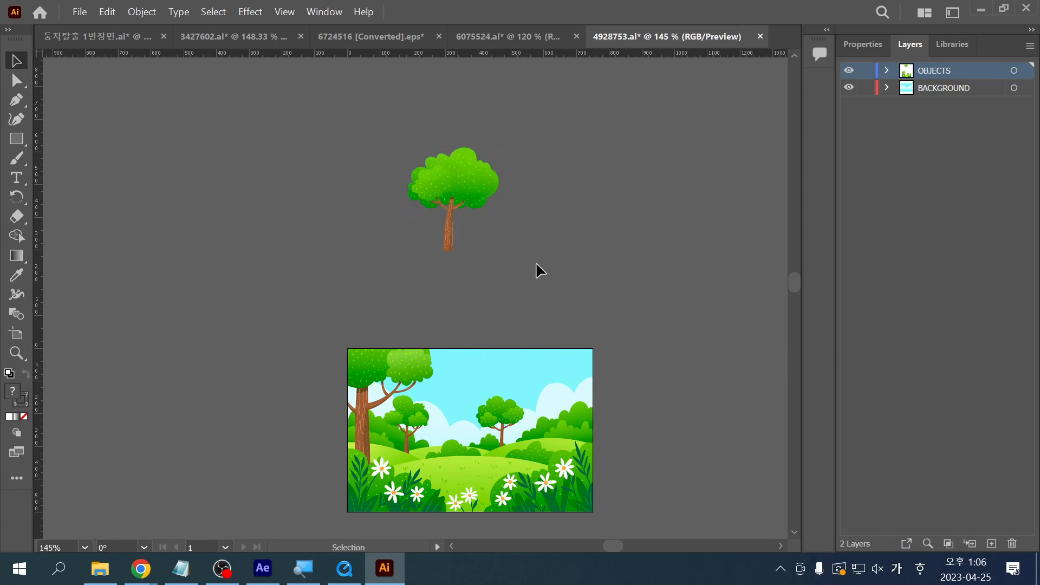
click(446, 180)
click(562, 294)
click(466, 195)
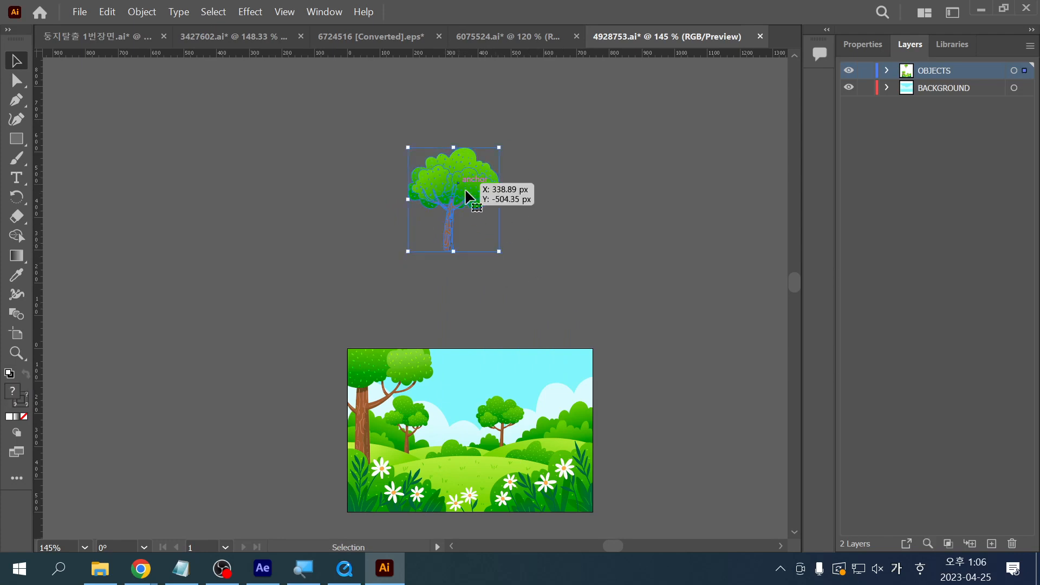
key(ctrl+c)
click(566, 290)
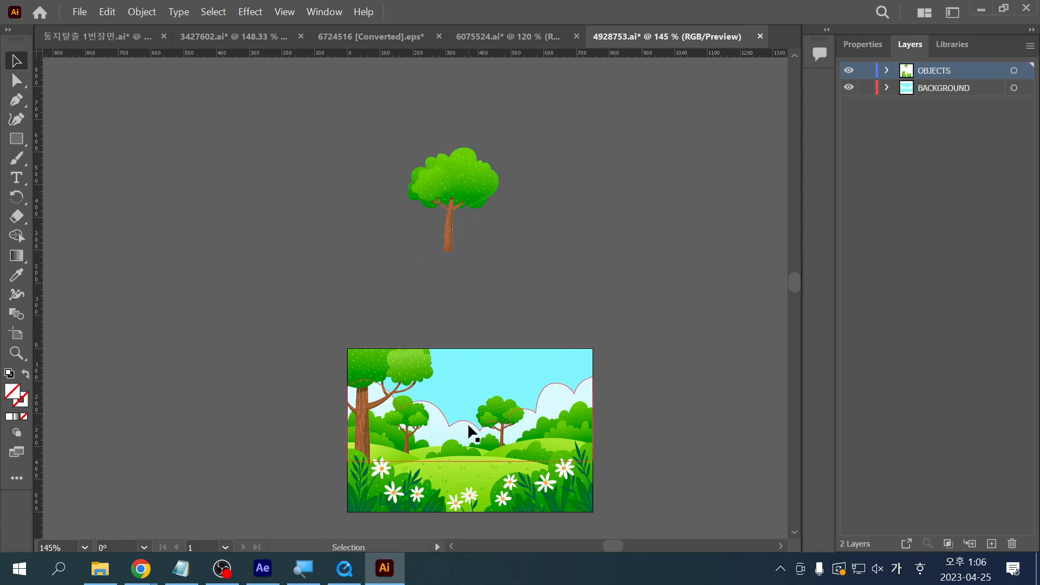
Step: Move the large left-hand tree off the artboard, release its clipping mask and cut the leftover mask frame
drag(358, 352, 280, 221)
right_click(280, 221)
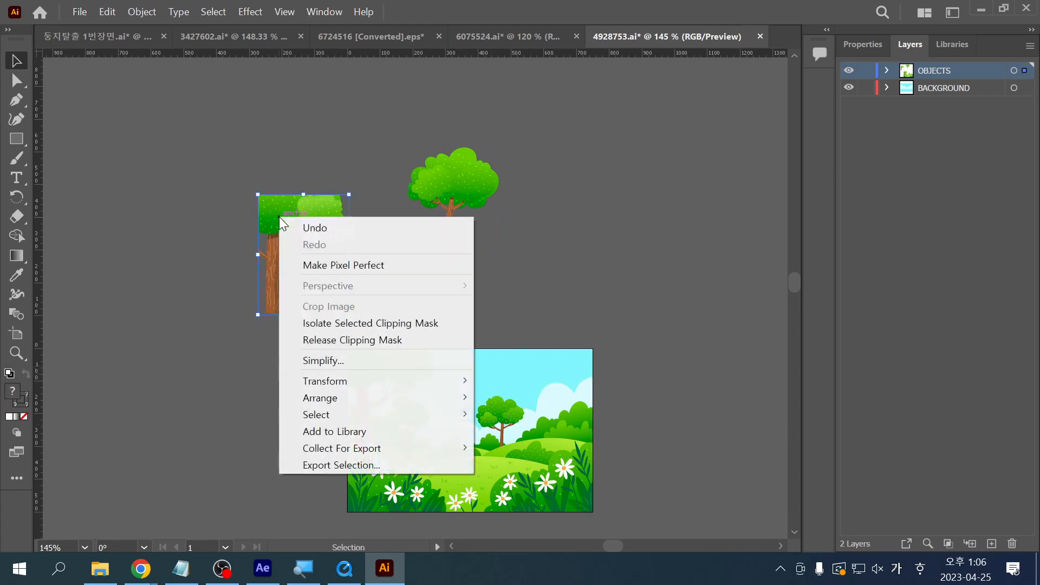
click(386, 339)
click(379, 300)
click(351, 290)
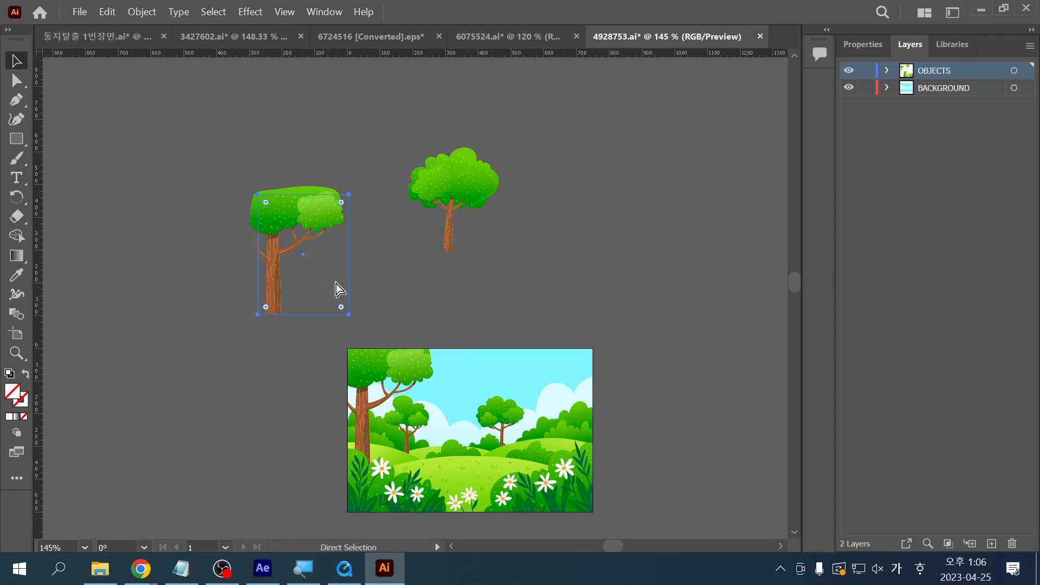
key(ctrl+x)
click(281, 201)
click(228, 196)
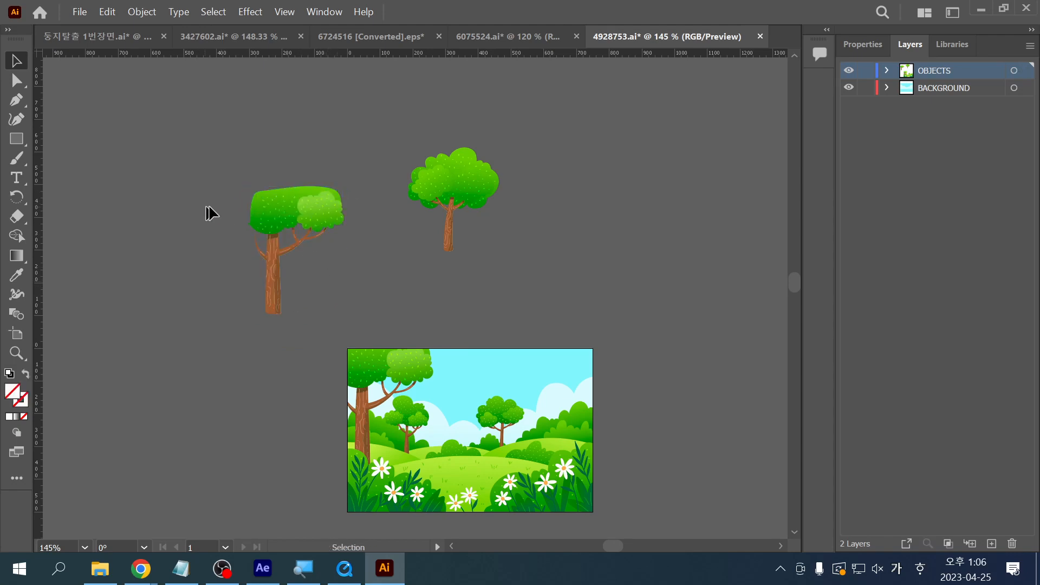
Step: Copy the complete round-crowned tree above the artboard and return to the 둥지탈출 1번장면.ai document
drag(347, 130, 519, 251)
key(ctrl+c)
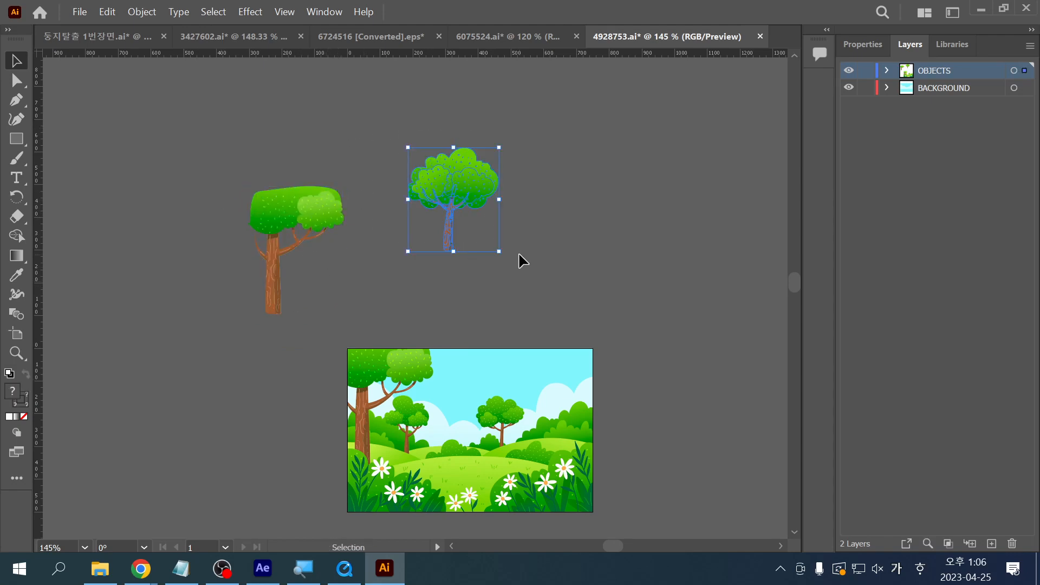
key(alt+Tab)
key(alt+Tab)
key(alt+Tab)
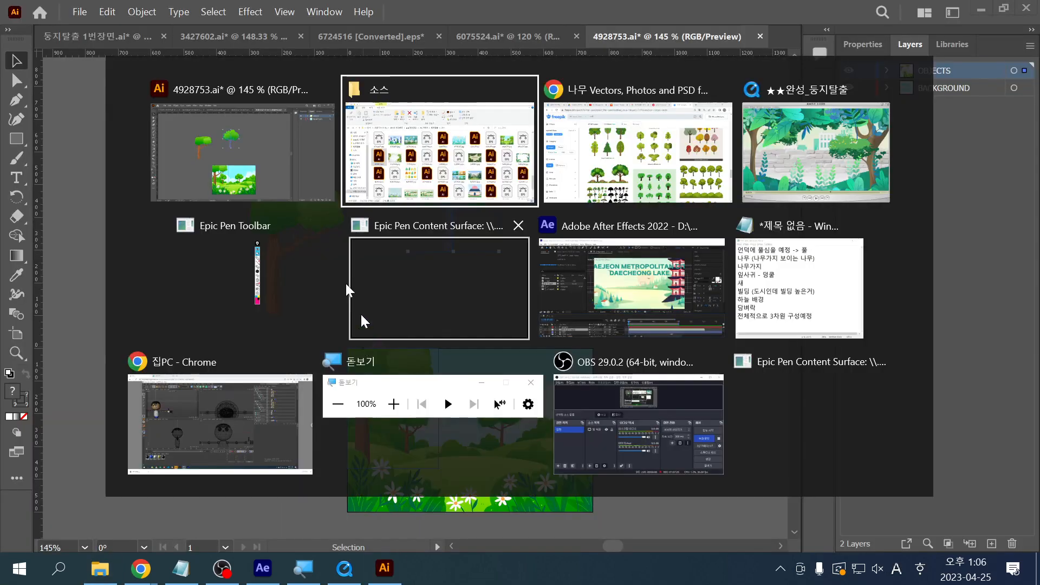
key(alt+Tab)
click(74, 38)
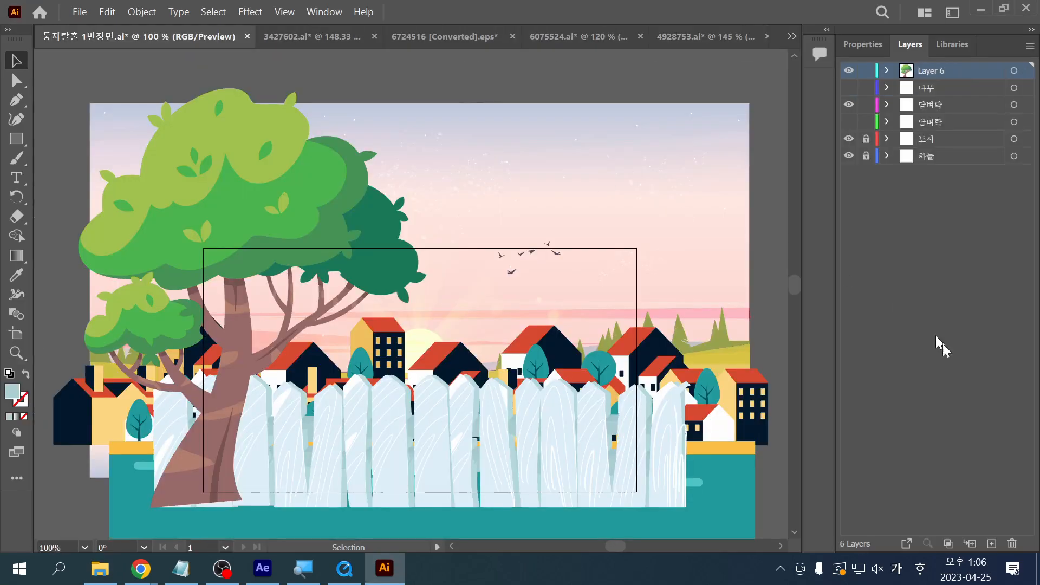
Step: Add a new layer above Layer 6, hide Layer 6 and paste the copied tree into the new layer
click(991, 543)
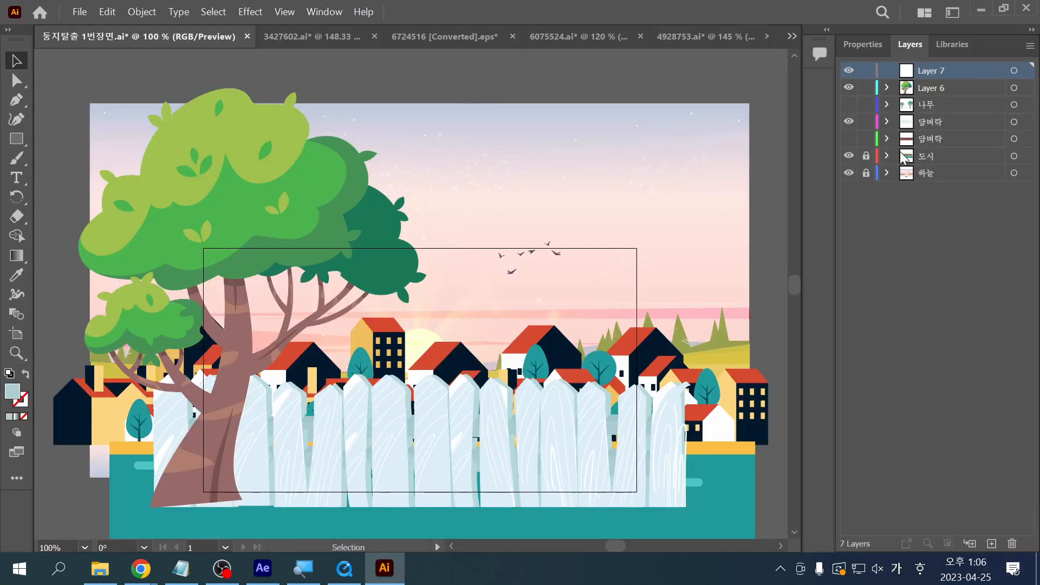
click(848, 88)
key(ctrl+v)
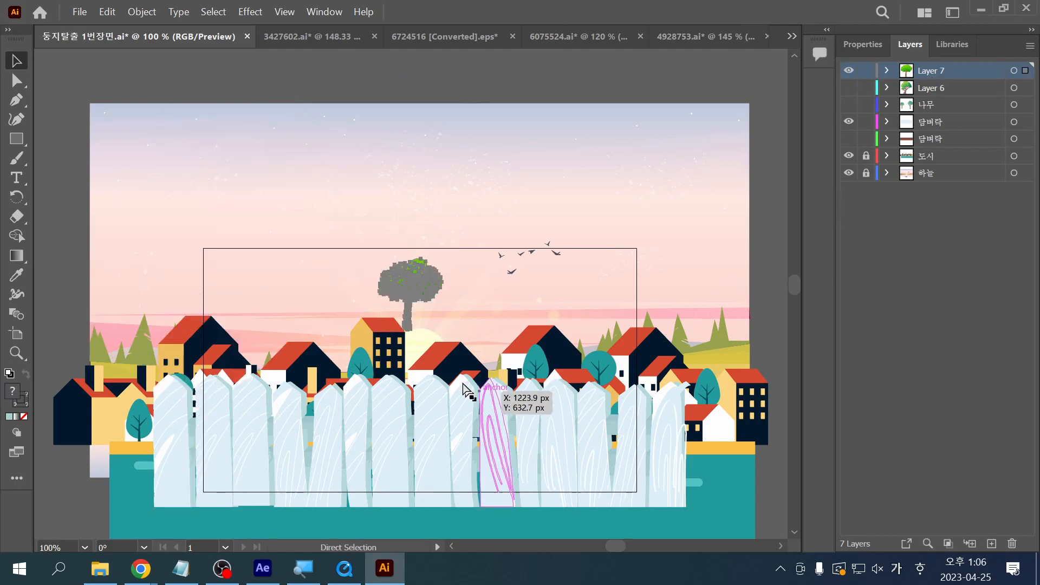
Step: Enlarge the pasted tree until its crown rises above the sky background, and stand its trunk over the left end of the fence
drag(443, 330, 687, 506)
drag(484, 342, 209, 332)
drag(104, 250, 20, 203)
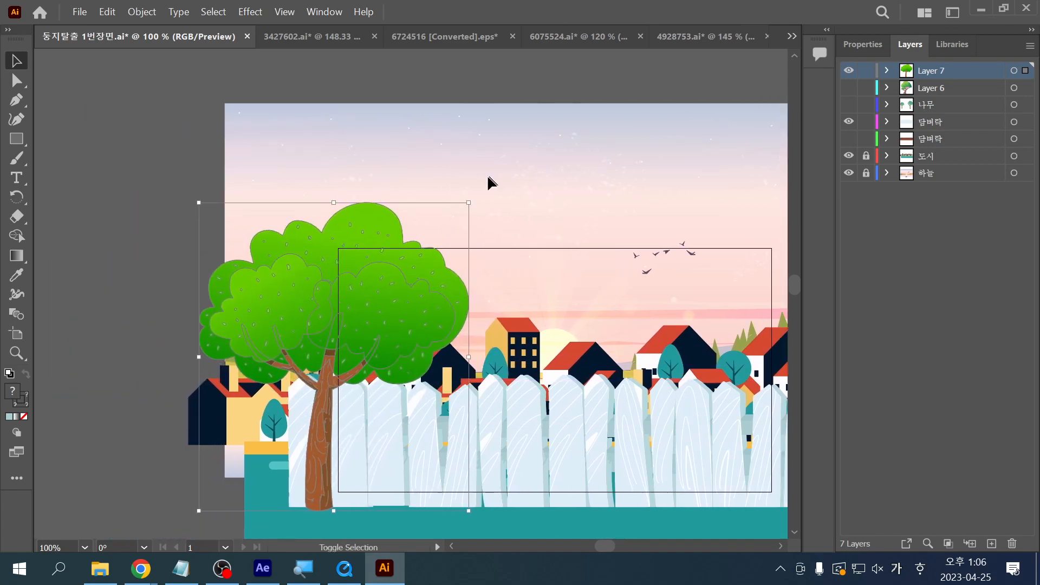
drag(471, 205, 683, 114)
key(ctrl+minus)
key(ctrl+minus)
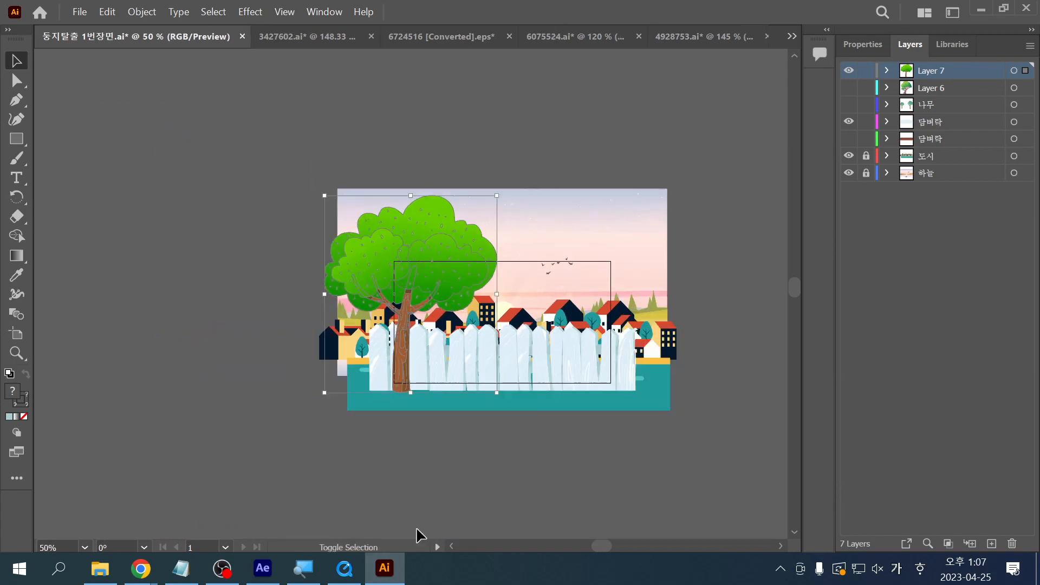
drag(324, 394, 261, 476)
drag(362, 420, 389, 362)
click(538, 460)
Step: Lock the 담벼락 layer holding the white fence and save the file
drag(599, 435, 580, 474)
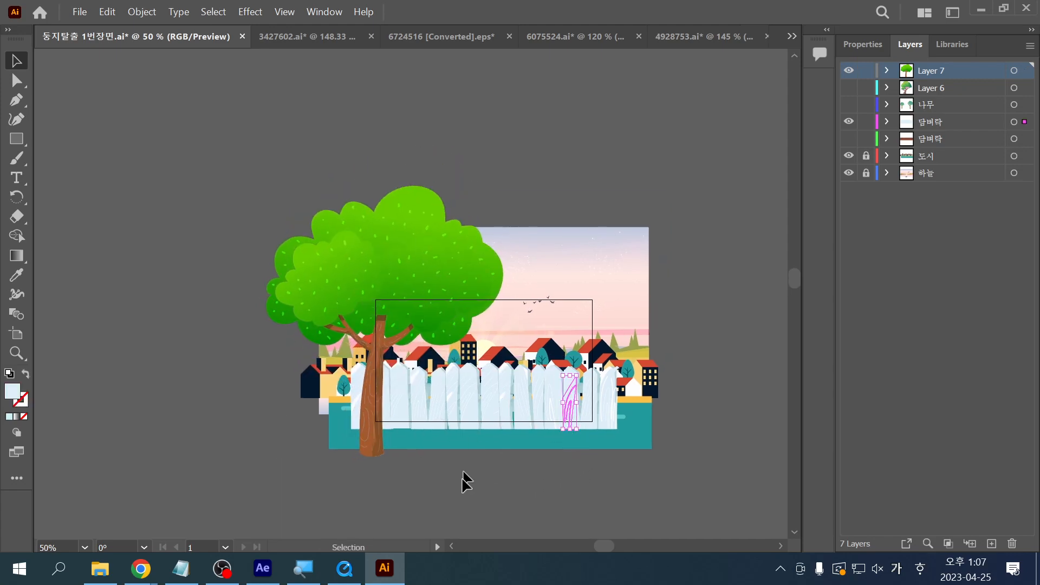
click(866, 121)
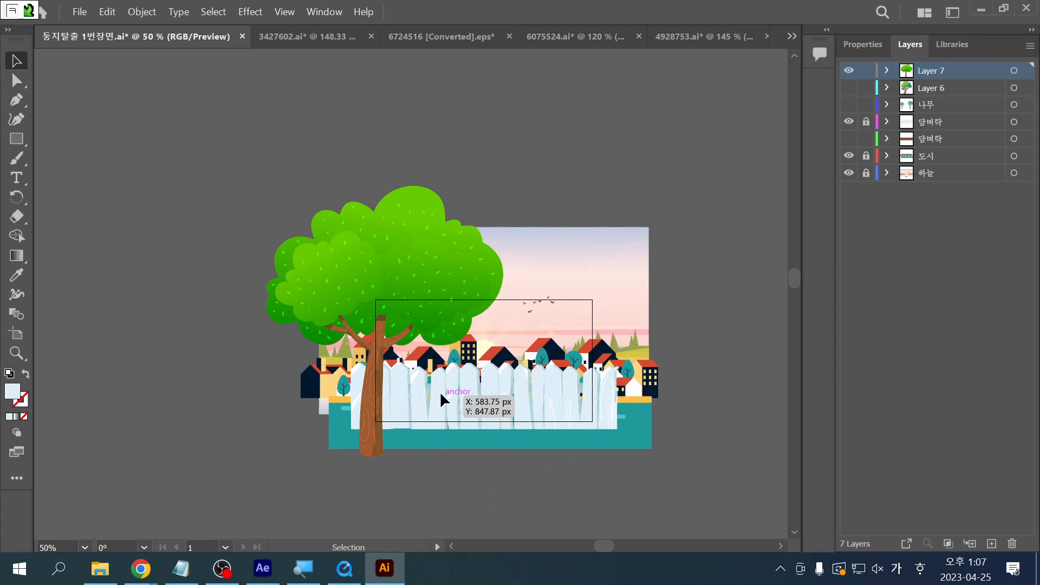
key(ctrl+=)
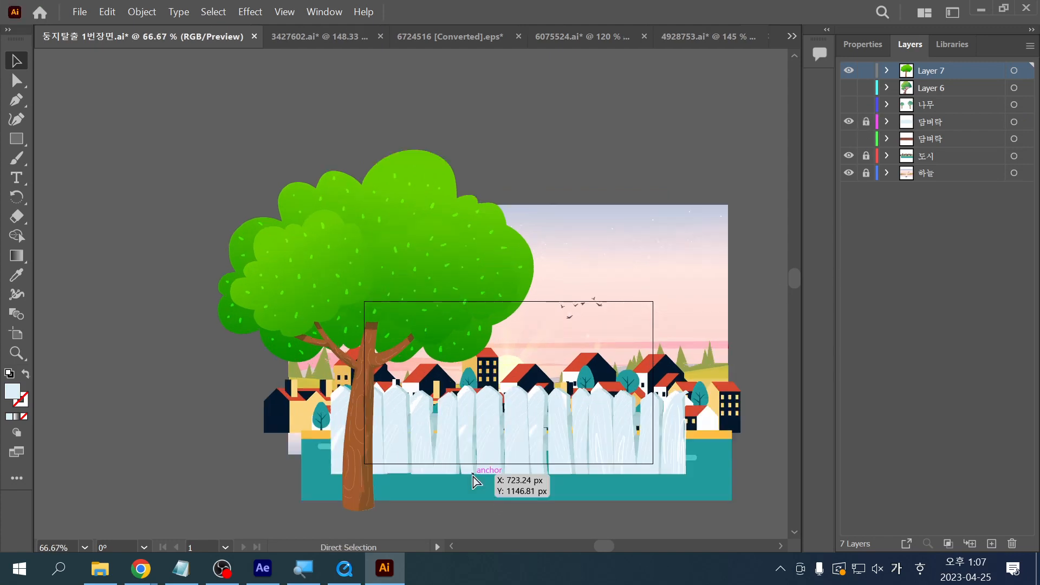
key(ctrl+s)
drag(477, 482, 444, 469)
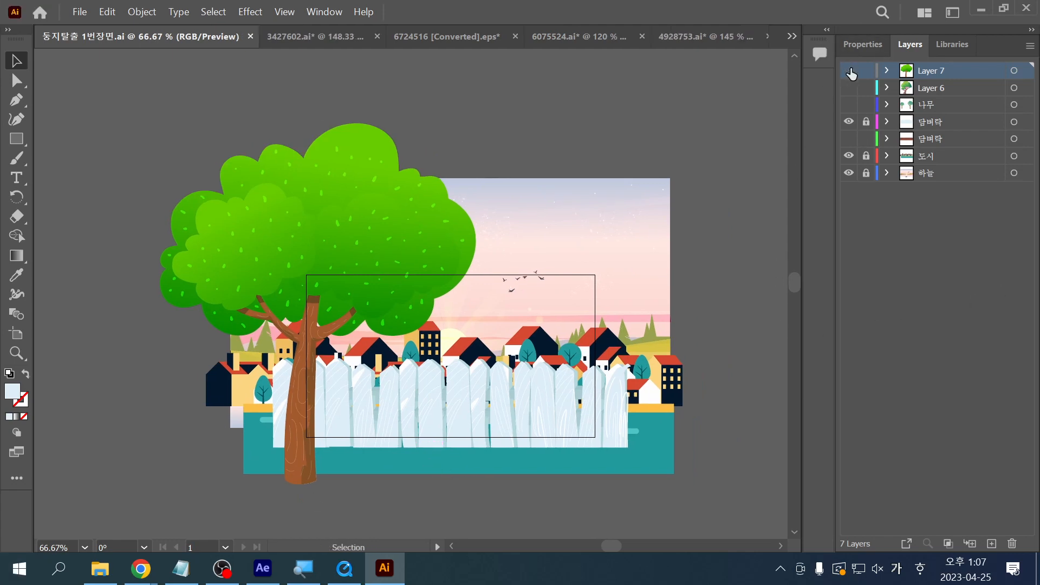
Step: Hide Layer 7 and preview the trees on Layer 6 and the 나무 layer one at a time, leaving both hidden
click(849, 70)
click(849, 87)
click(849, 88)
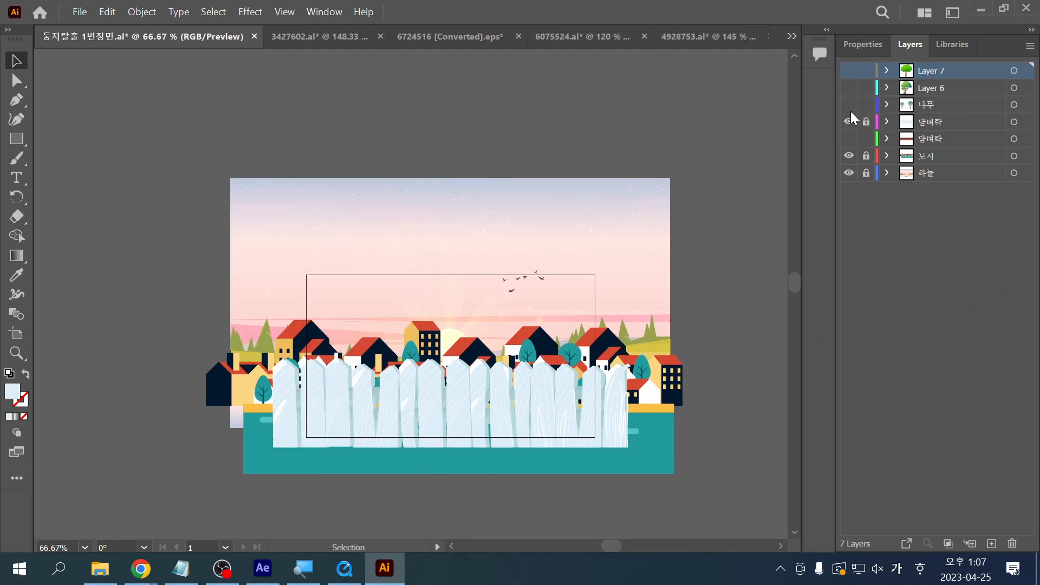
click(849, 104)
click(849, 105)
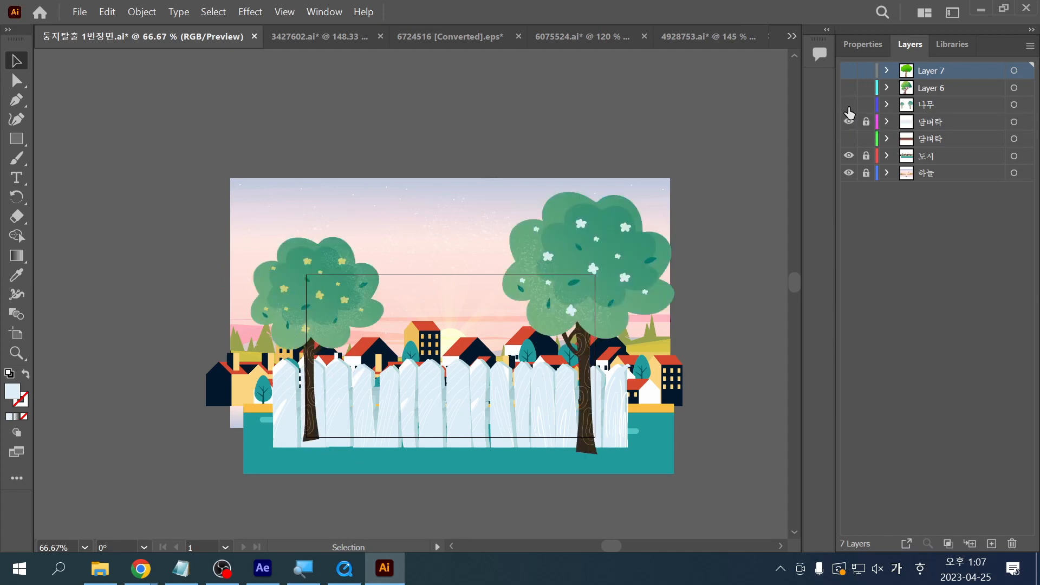
Step: Compare the brick wall layer with the white fence layer, returning to the white fence
click(849, 121)
click(849, 139)
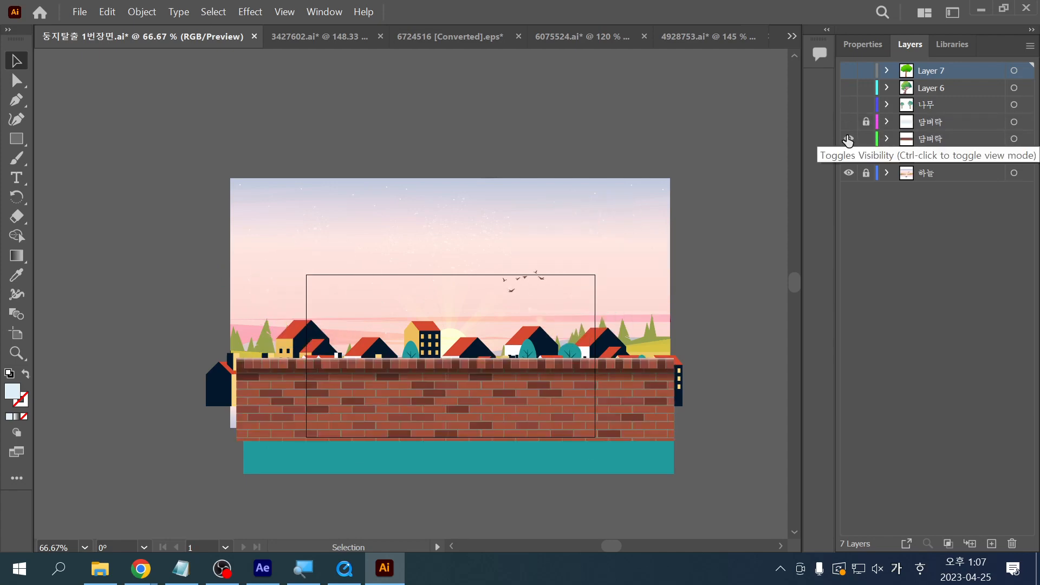
click(849, 138)
click(848, 123)
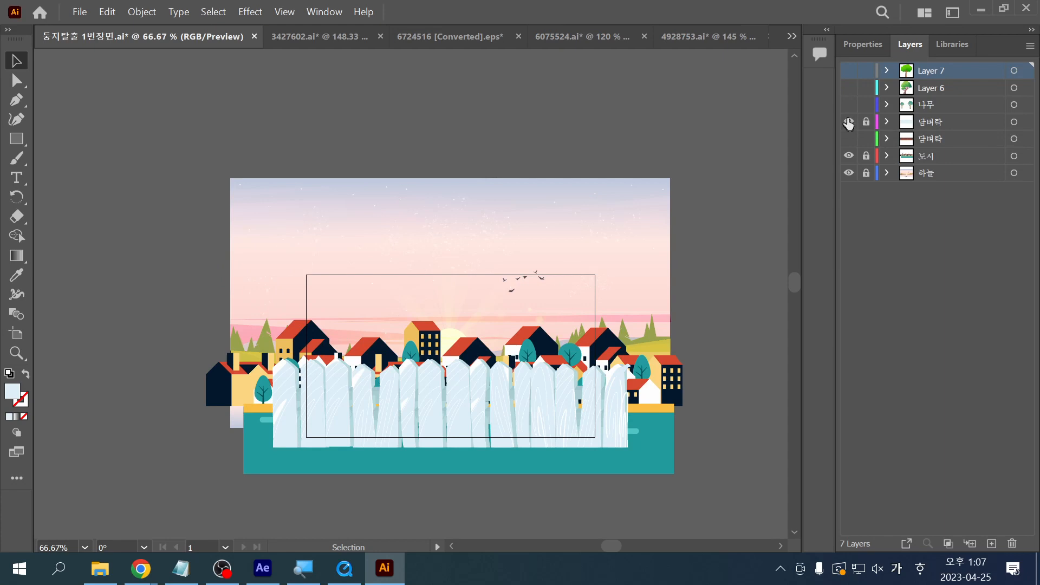
Step: Show the 나무 layer with the two flowering trees and check the larger tree by selecting and deselecting it
click(849, 105)
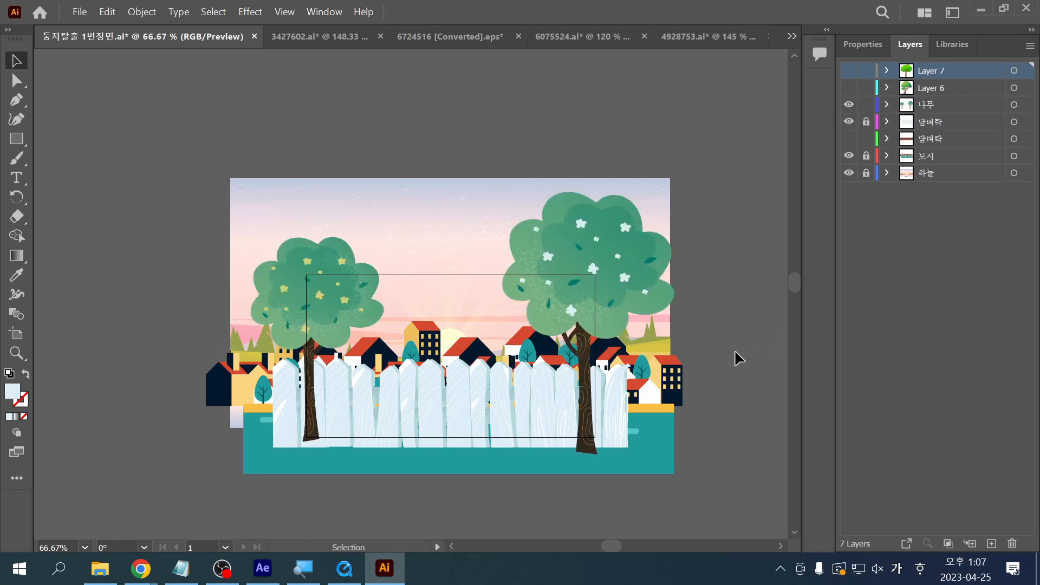
click(578, 296)
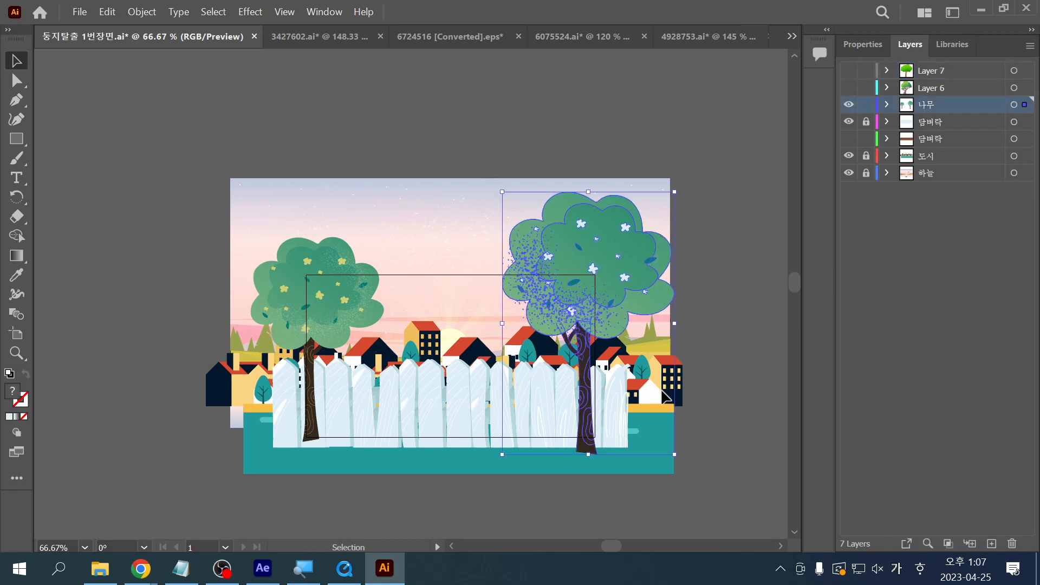
click(687, 412)
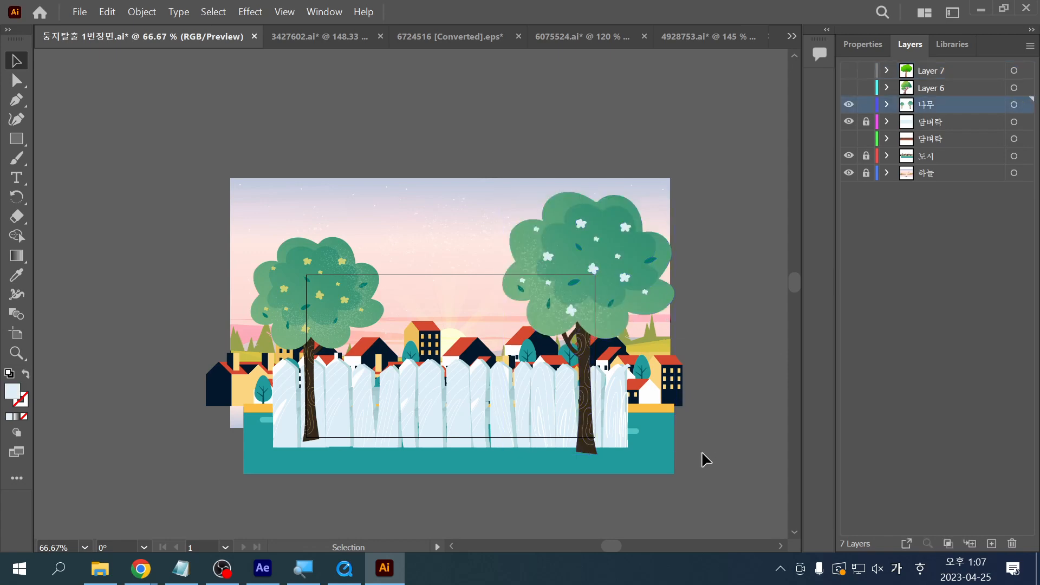
key(ctrl+1)
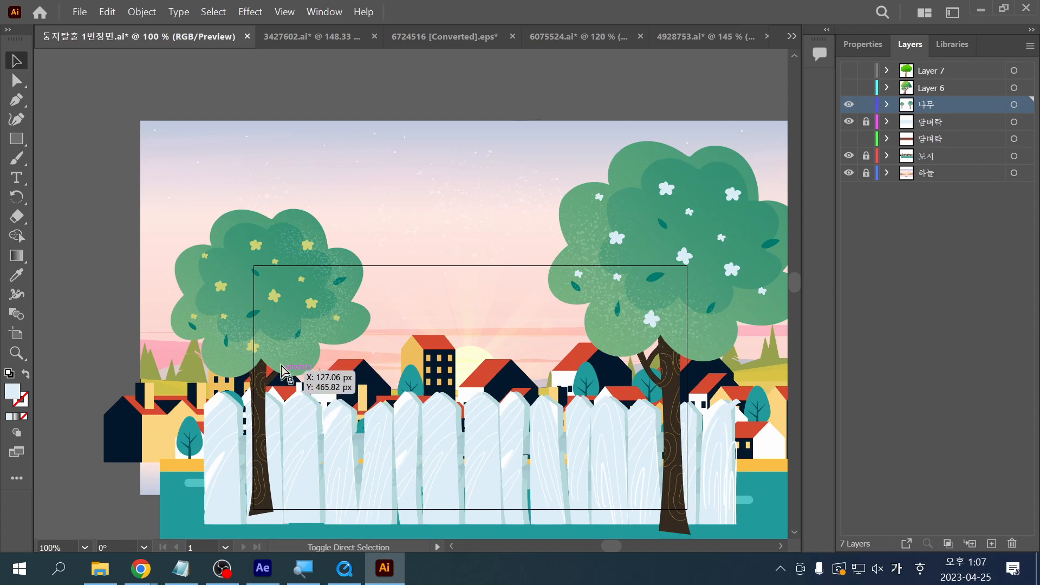
mouse_move(255, 263)
mouse_down()
mouse_move(256, 504)
mouse_move(287, 515)
mouse_move(724, 526)
mouse_move(699, 279)
mouse_move(235, 267)
mouse_up()
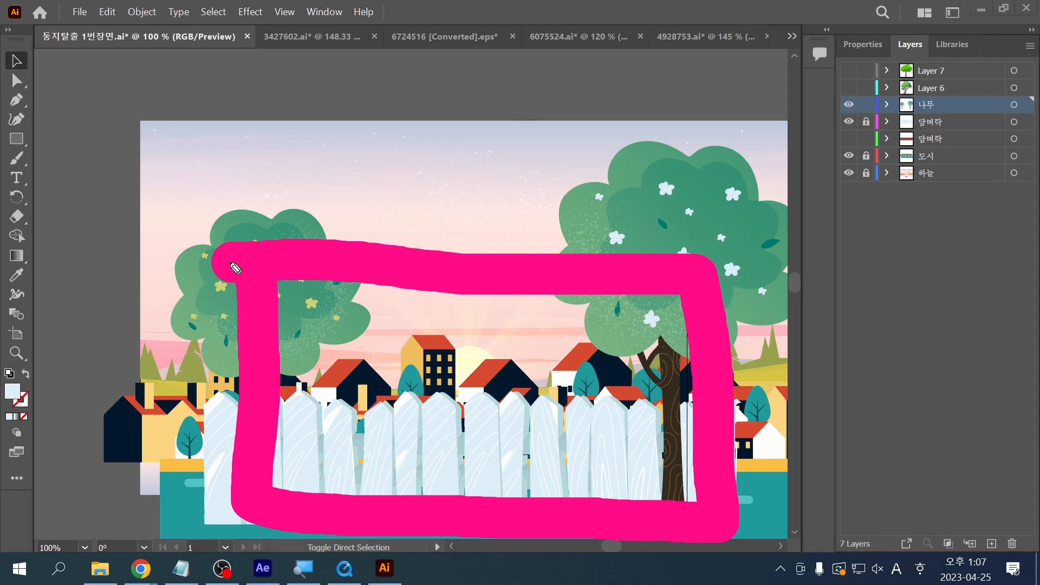
key(Escape)
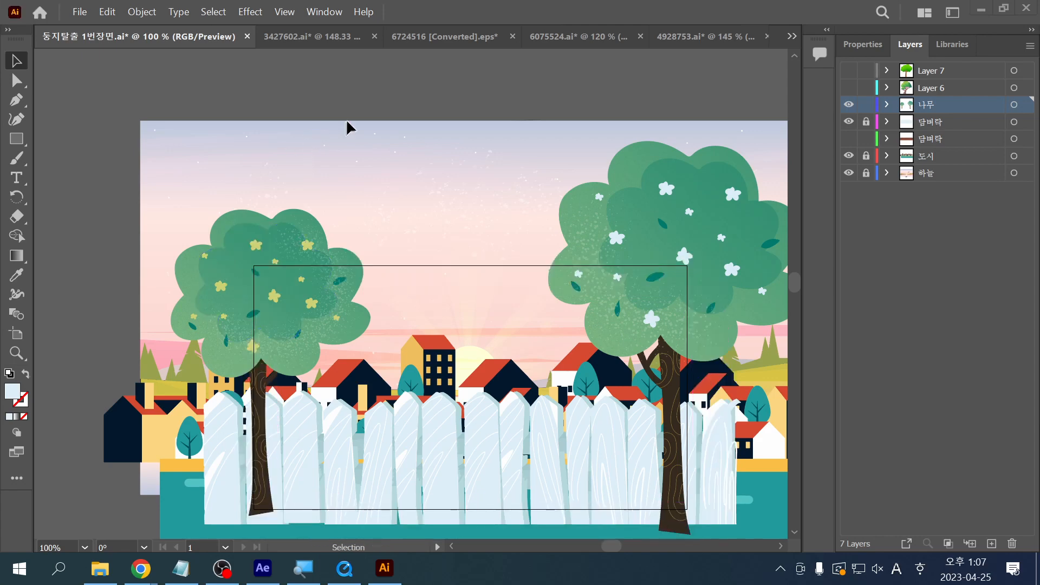
click(386, 131)
drag(448, 282, 404, 251)
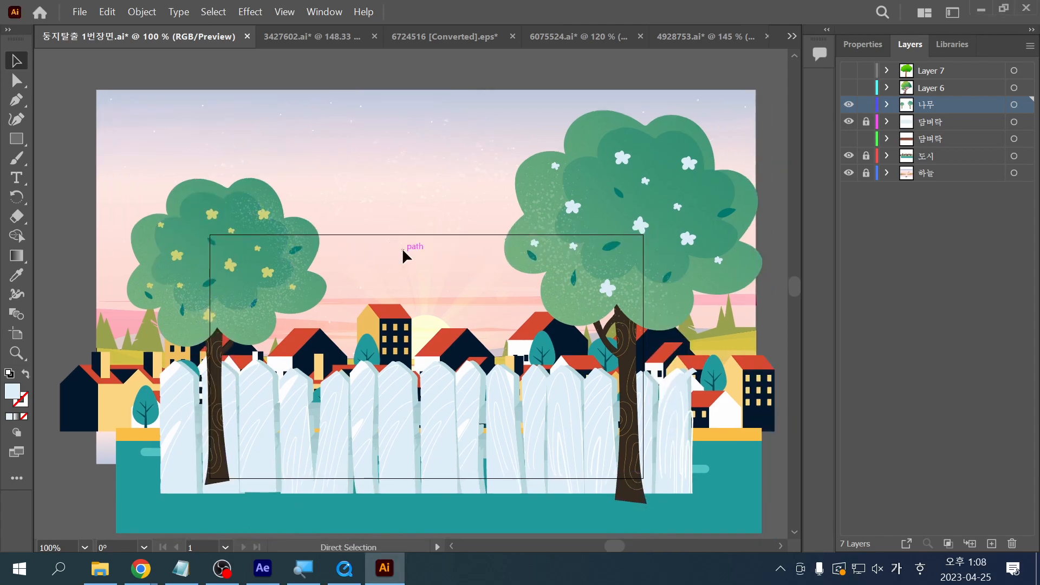
Step: Save the 둥지탈출 1번장면.ai document with the 나무 trees and white fence shown
key(ctrl+s)
key(ctrl+minus)
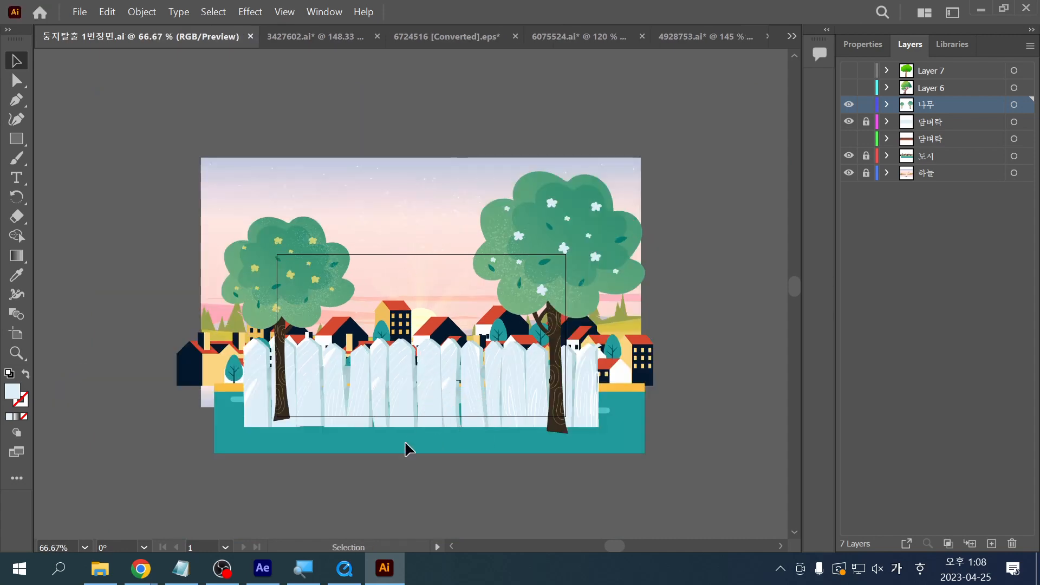
key(z)
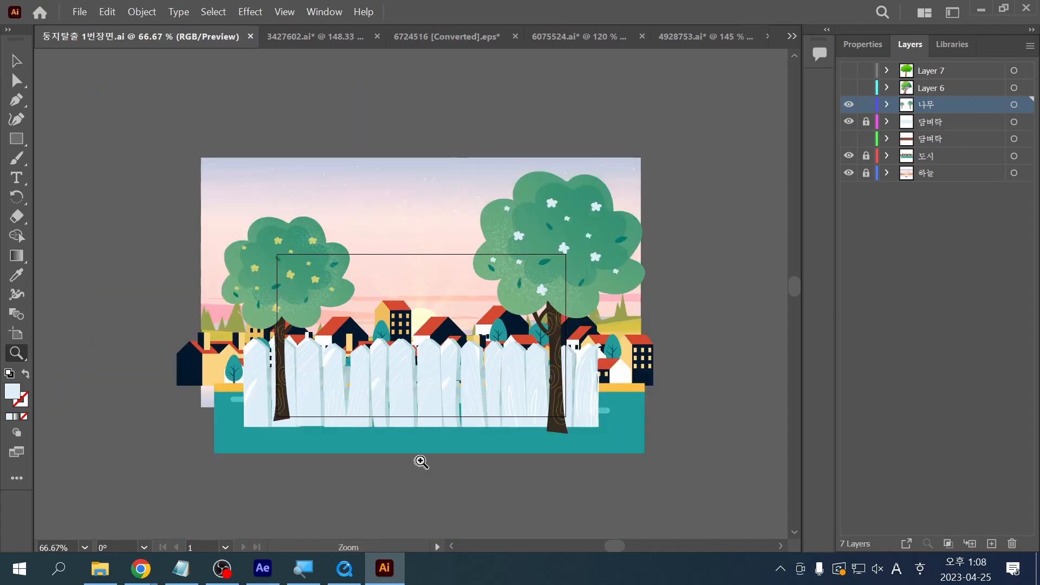
click(420, 458)
drag(424, 447, 431, 455)
drag(495, 472, 418, 467)
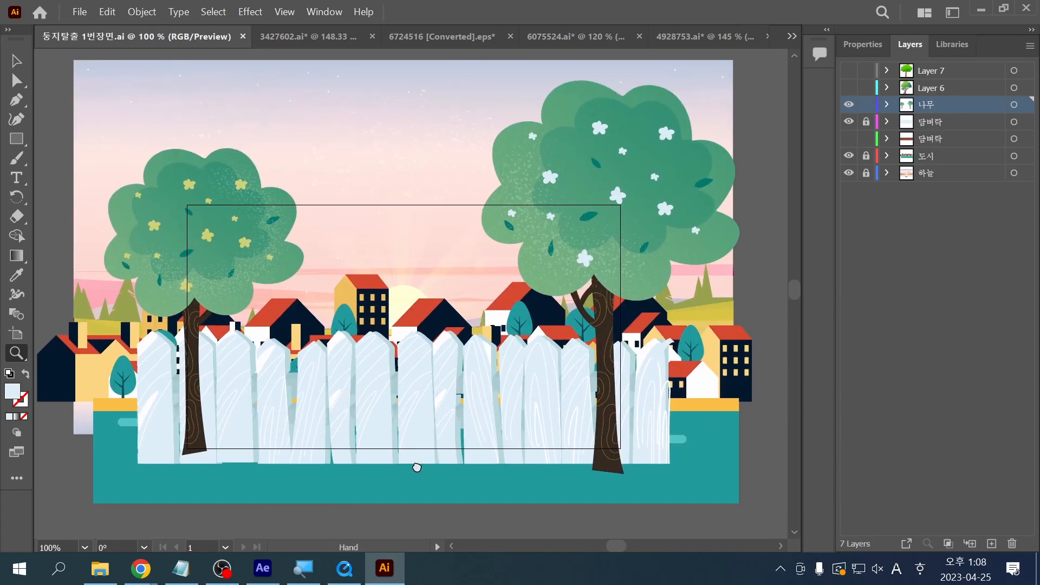
key(v)
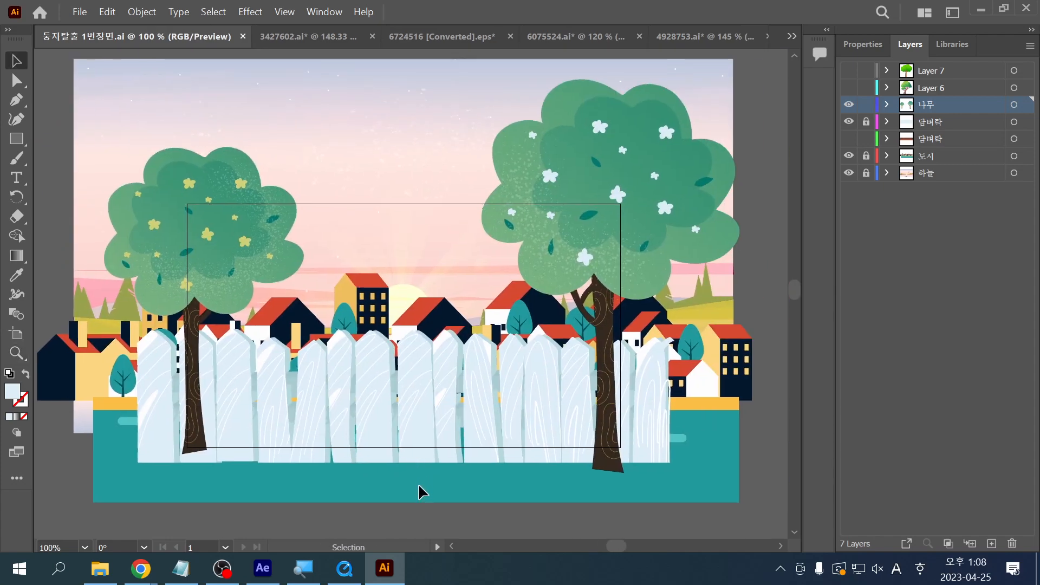